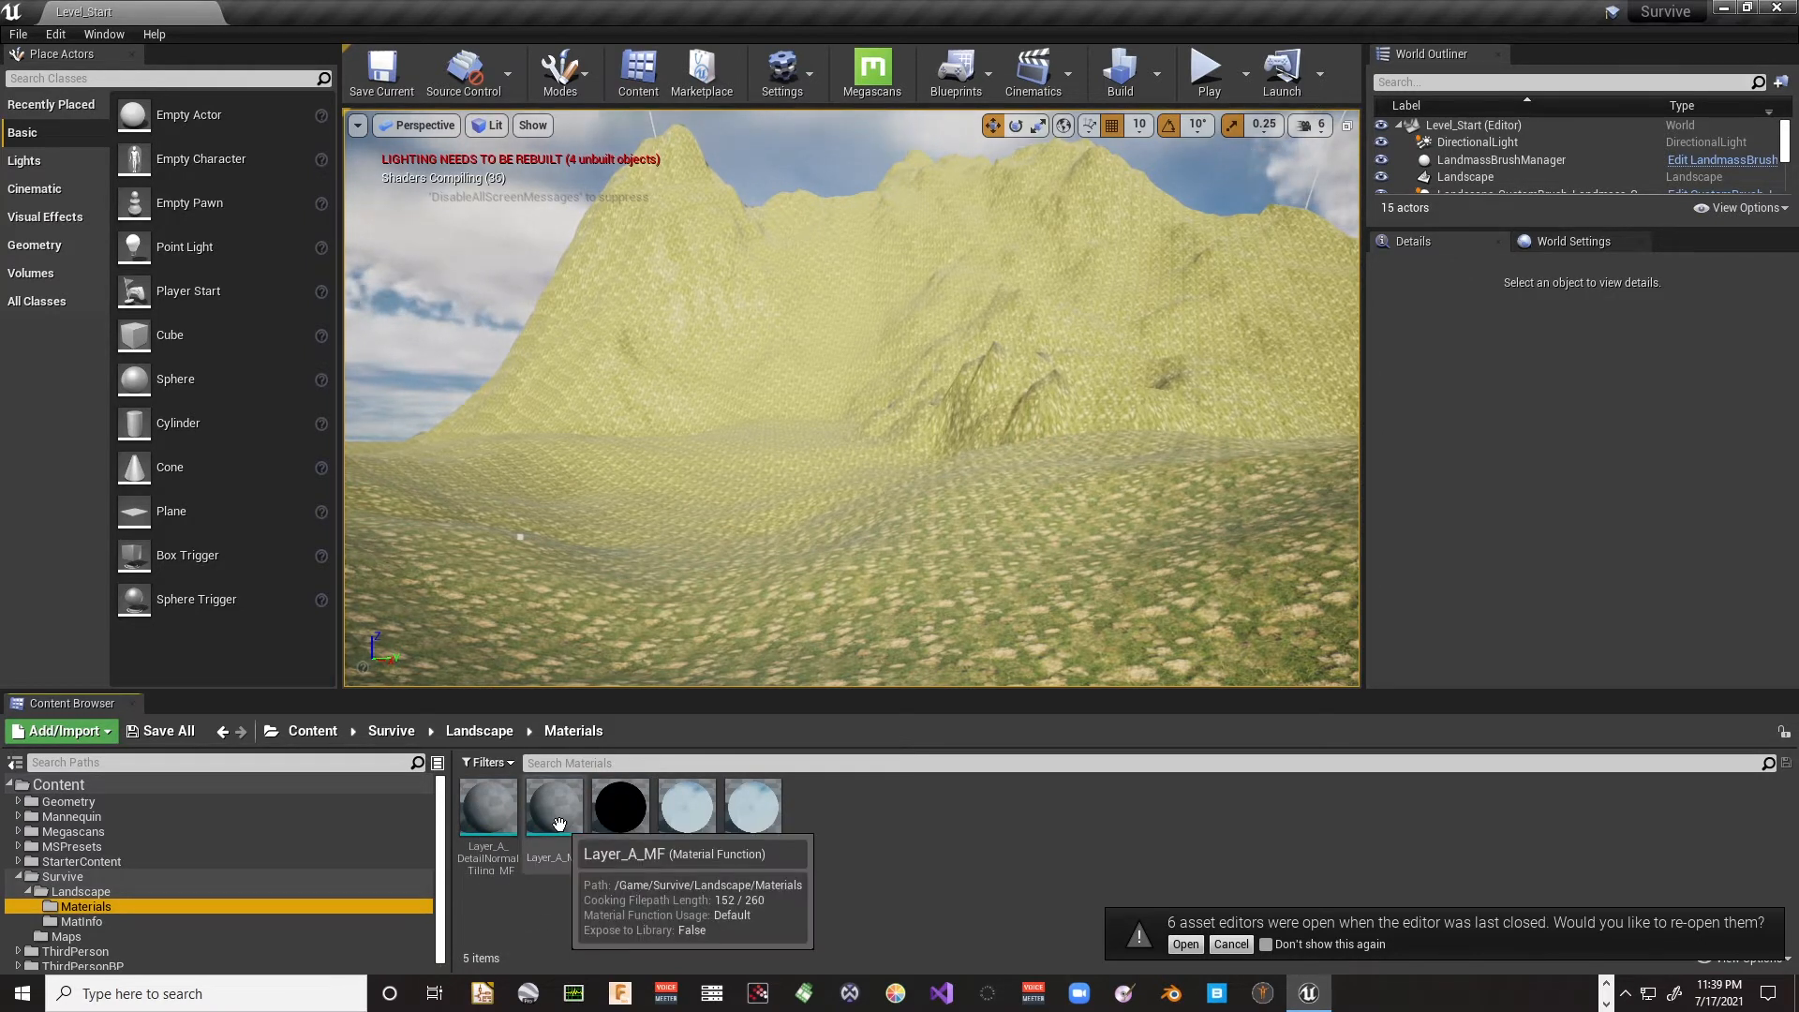
Step: Open the Layer_A_MF material function and examine its tiling, texture and map adjustment nodes and their connections
double_click(560, 824)
right_drag(776, 570, 1393, 374)
right_drag(614, 358, 958, 455)
scroll(957, 454, down, 3)
scroll(958, 460, down, 2)
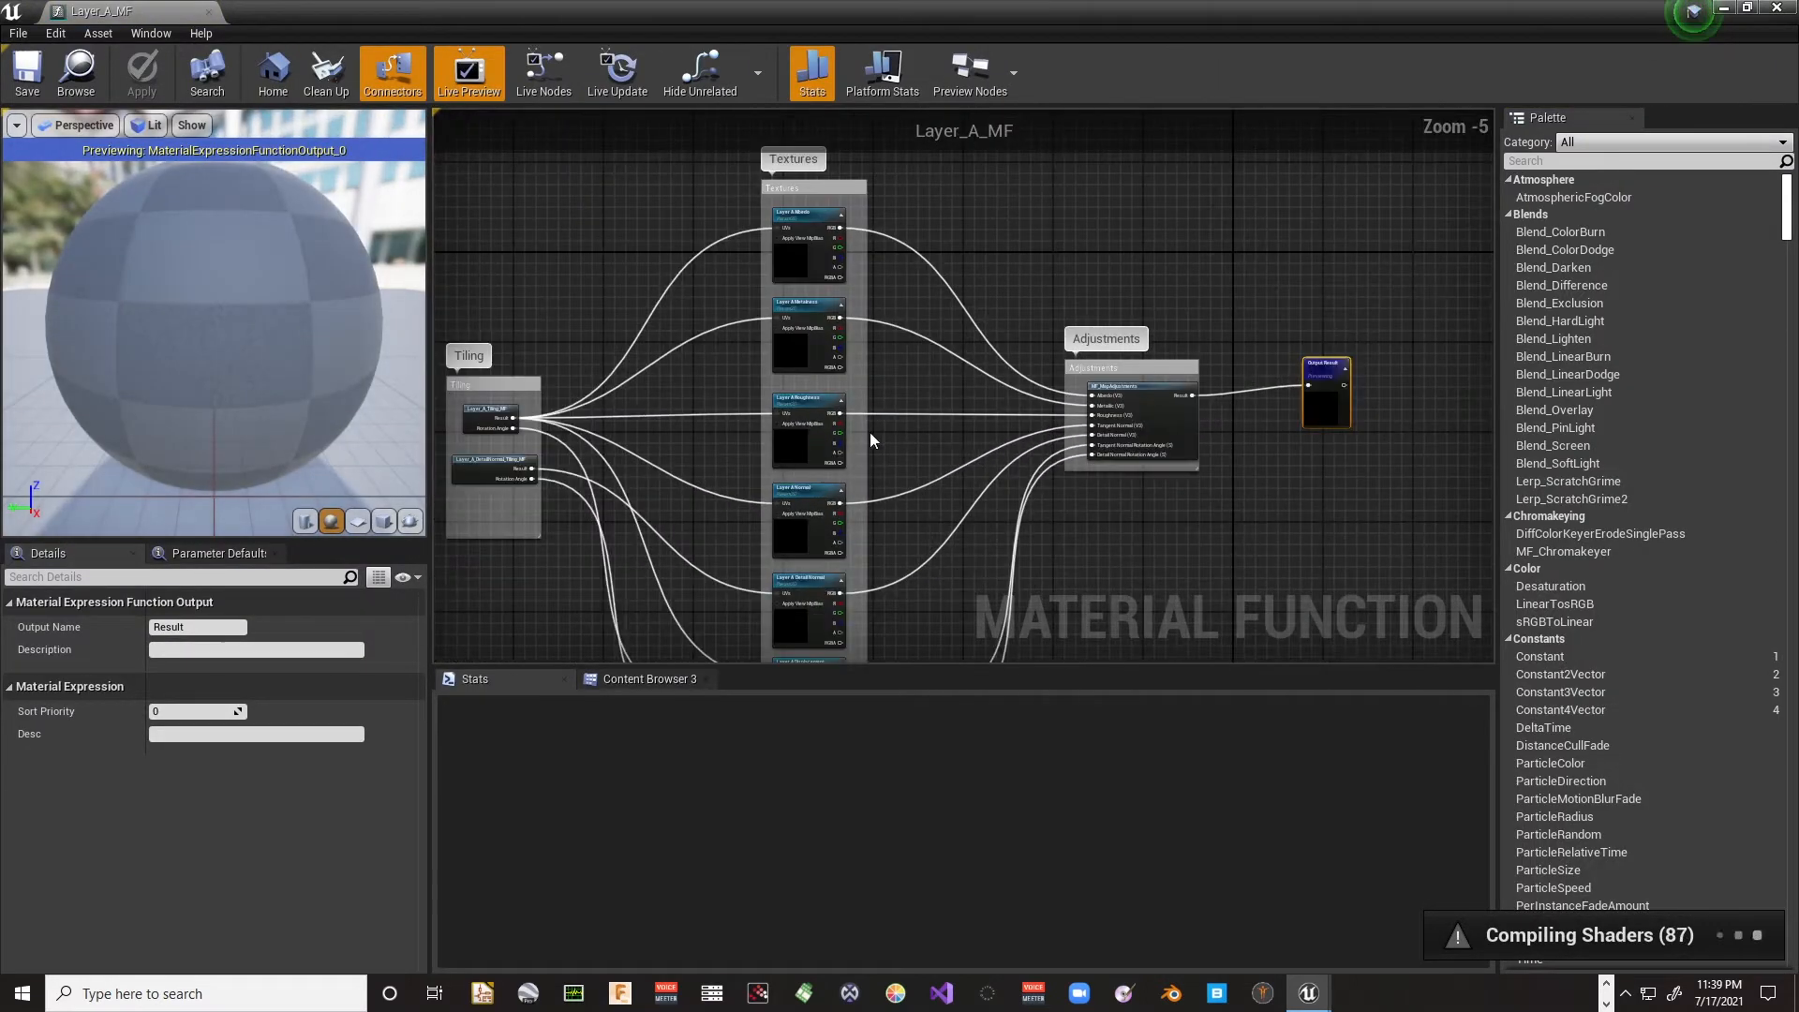
scroll(716, 498, up, 5)
right_drag(796, 429, 561, 661)
right_drag(594, 592, 1090, 339)
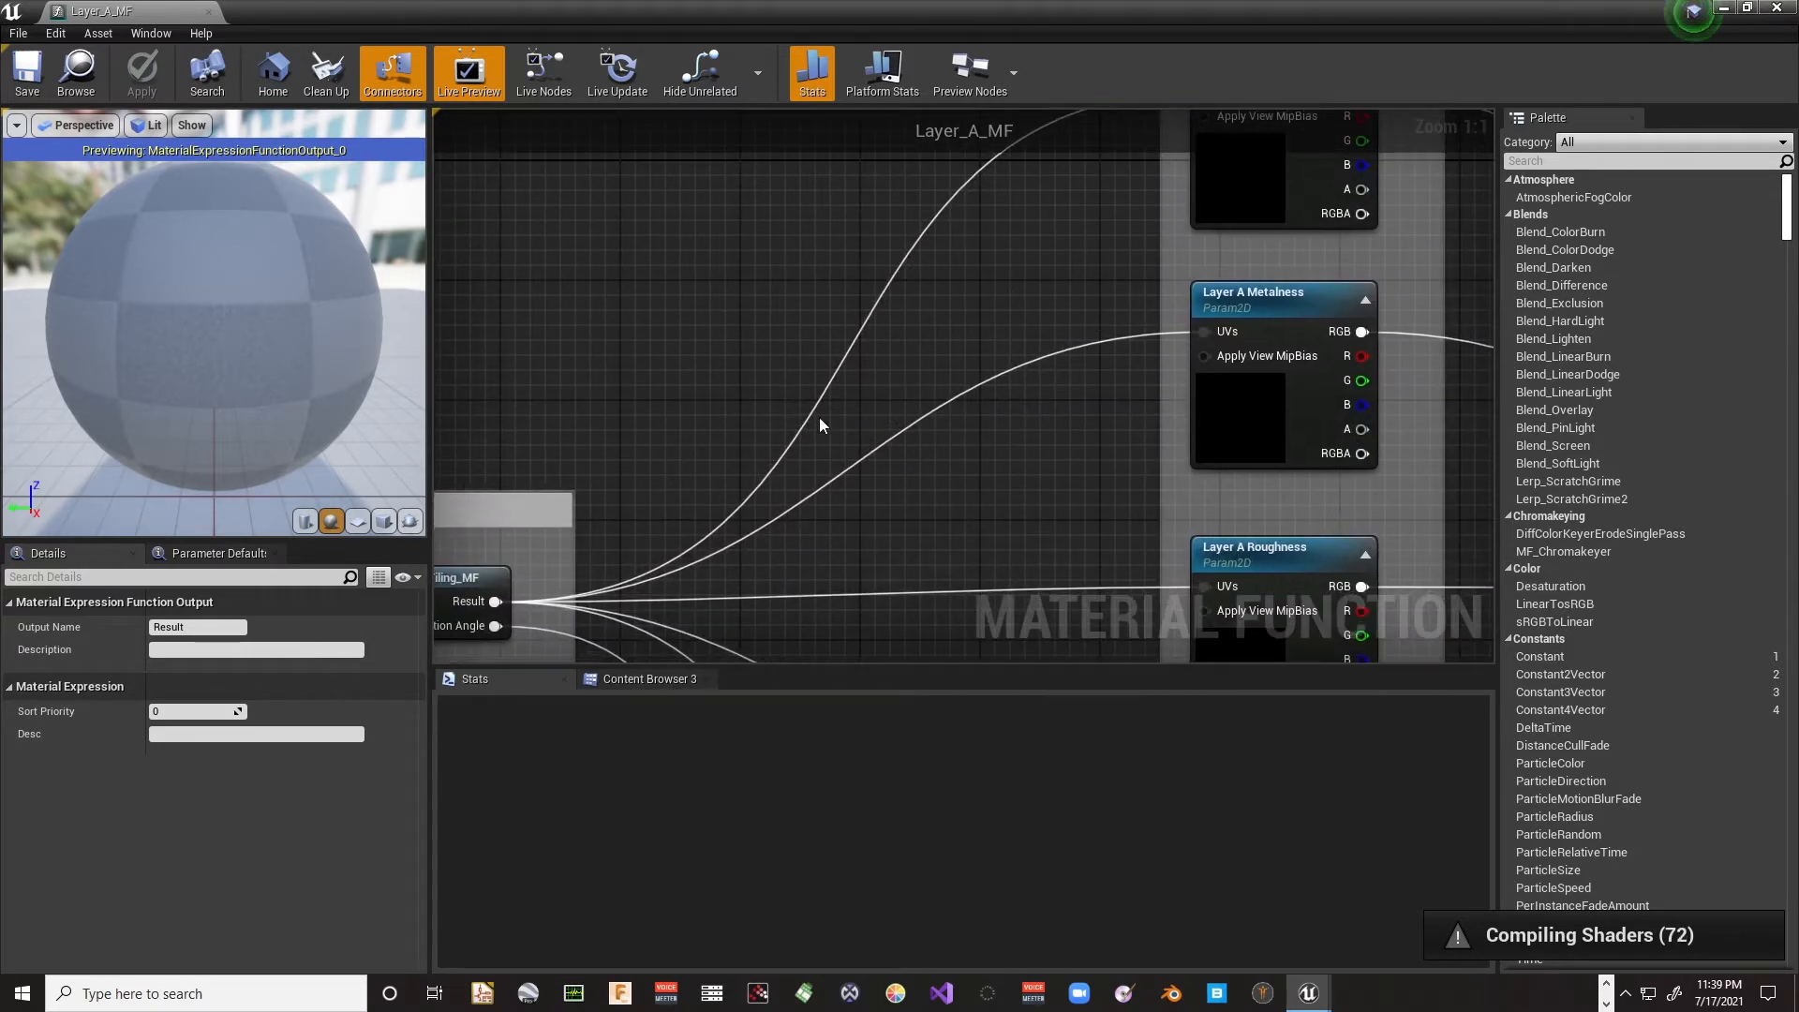
right_drag(628, 537, 246, 765)
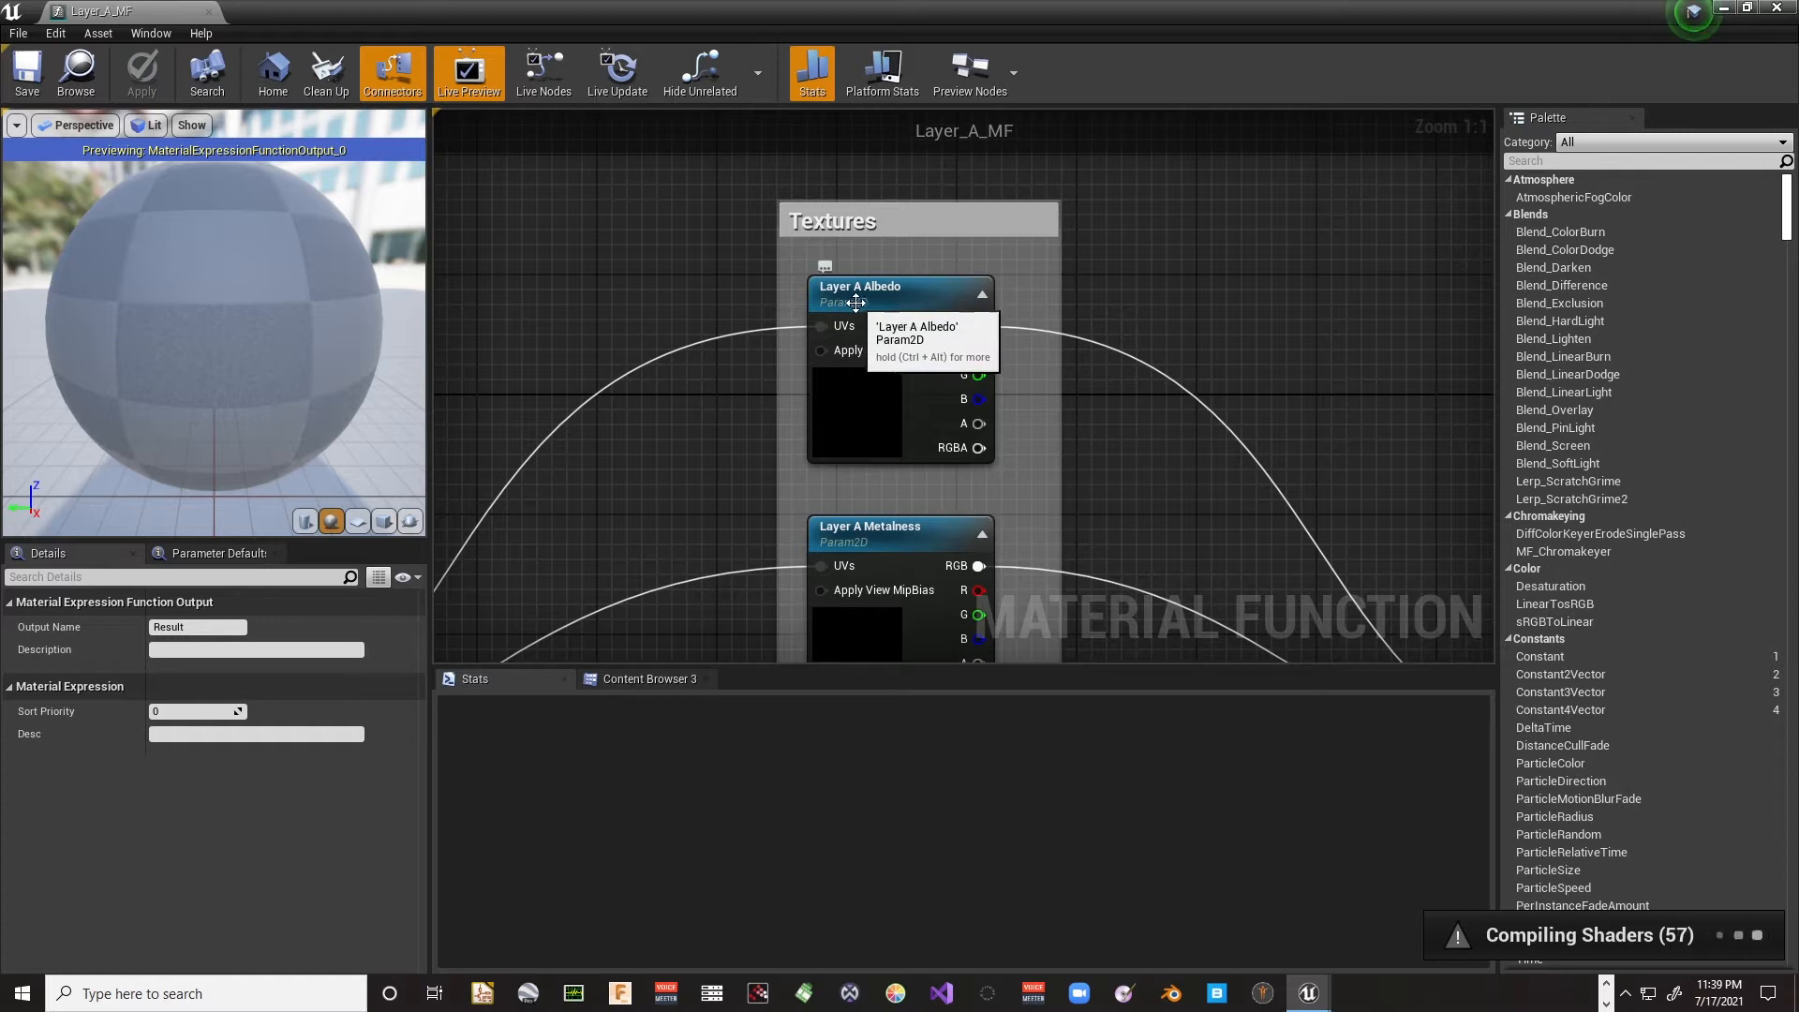
right_drag(756, 476, 749, 249)
right_drag(702, 495, 683, 128)
right_drag(802, 457, 859, 347)
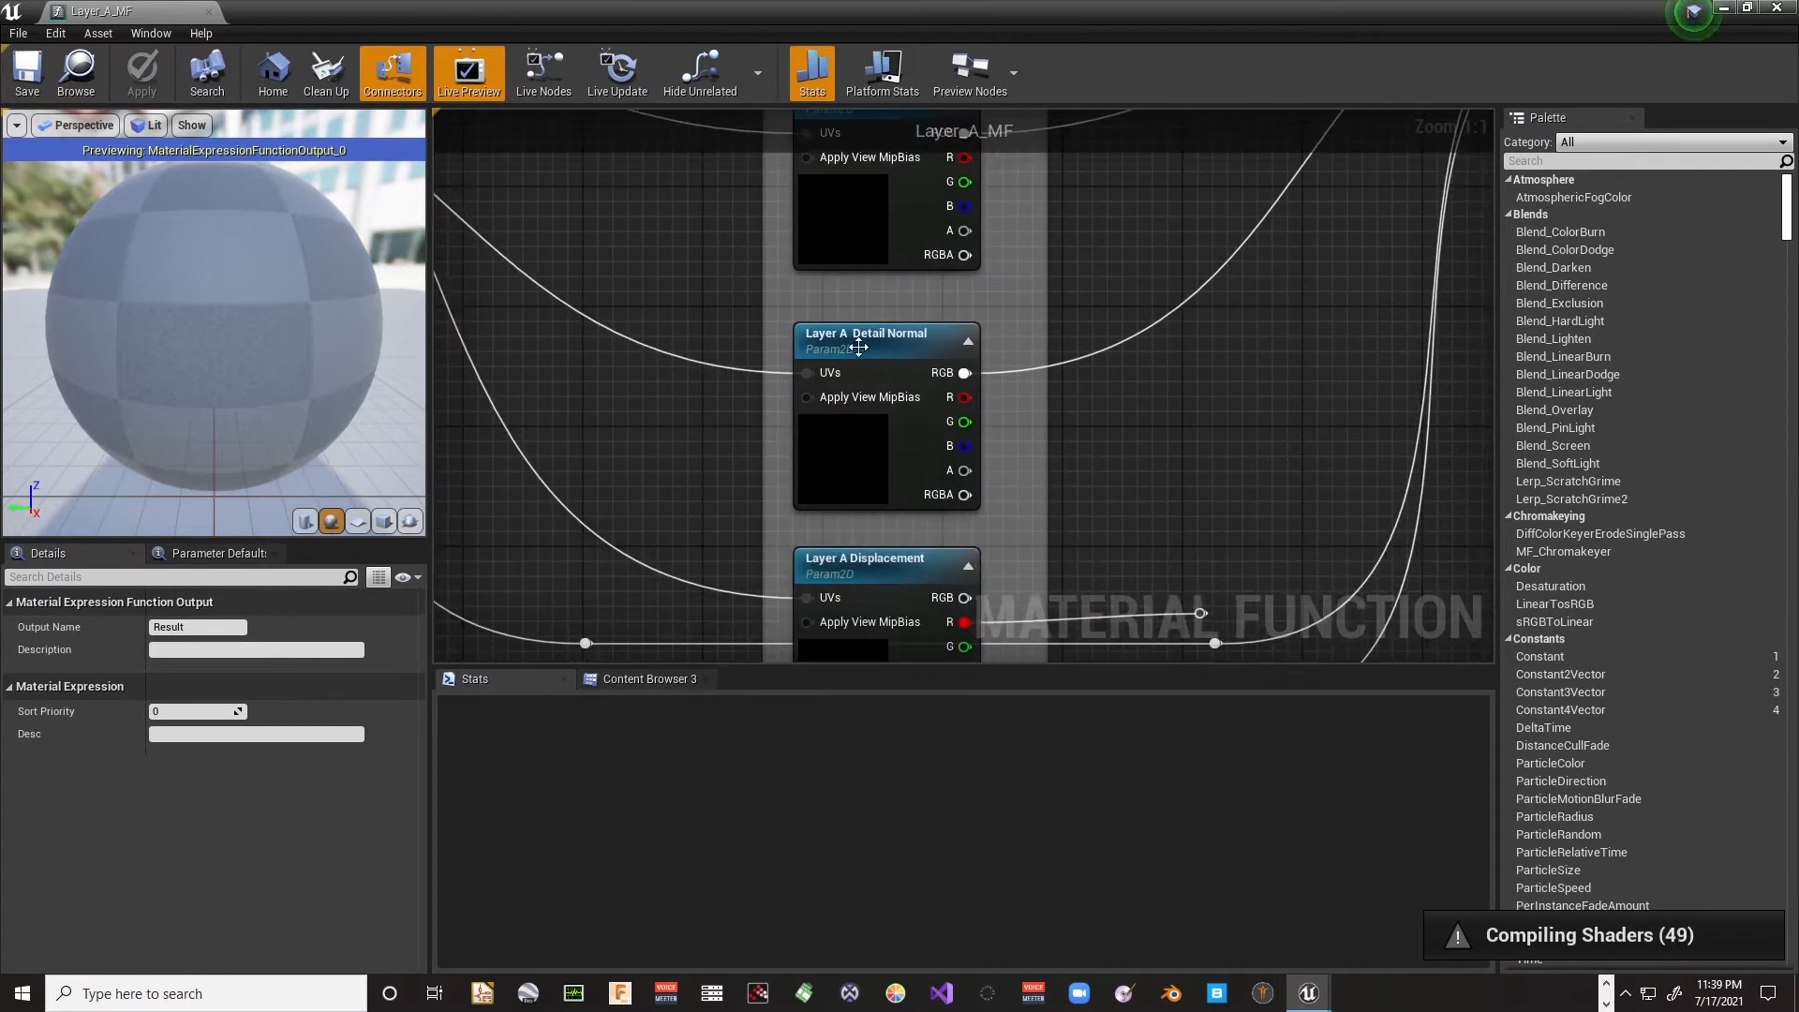
right_drag(664, 558, 759, 453)
Step: Delete the Layer A Displacement texture parameter from the Textures group
scroll(801, 431, down, 3)
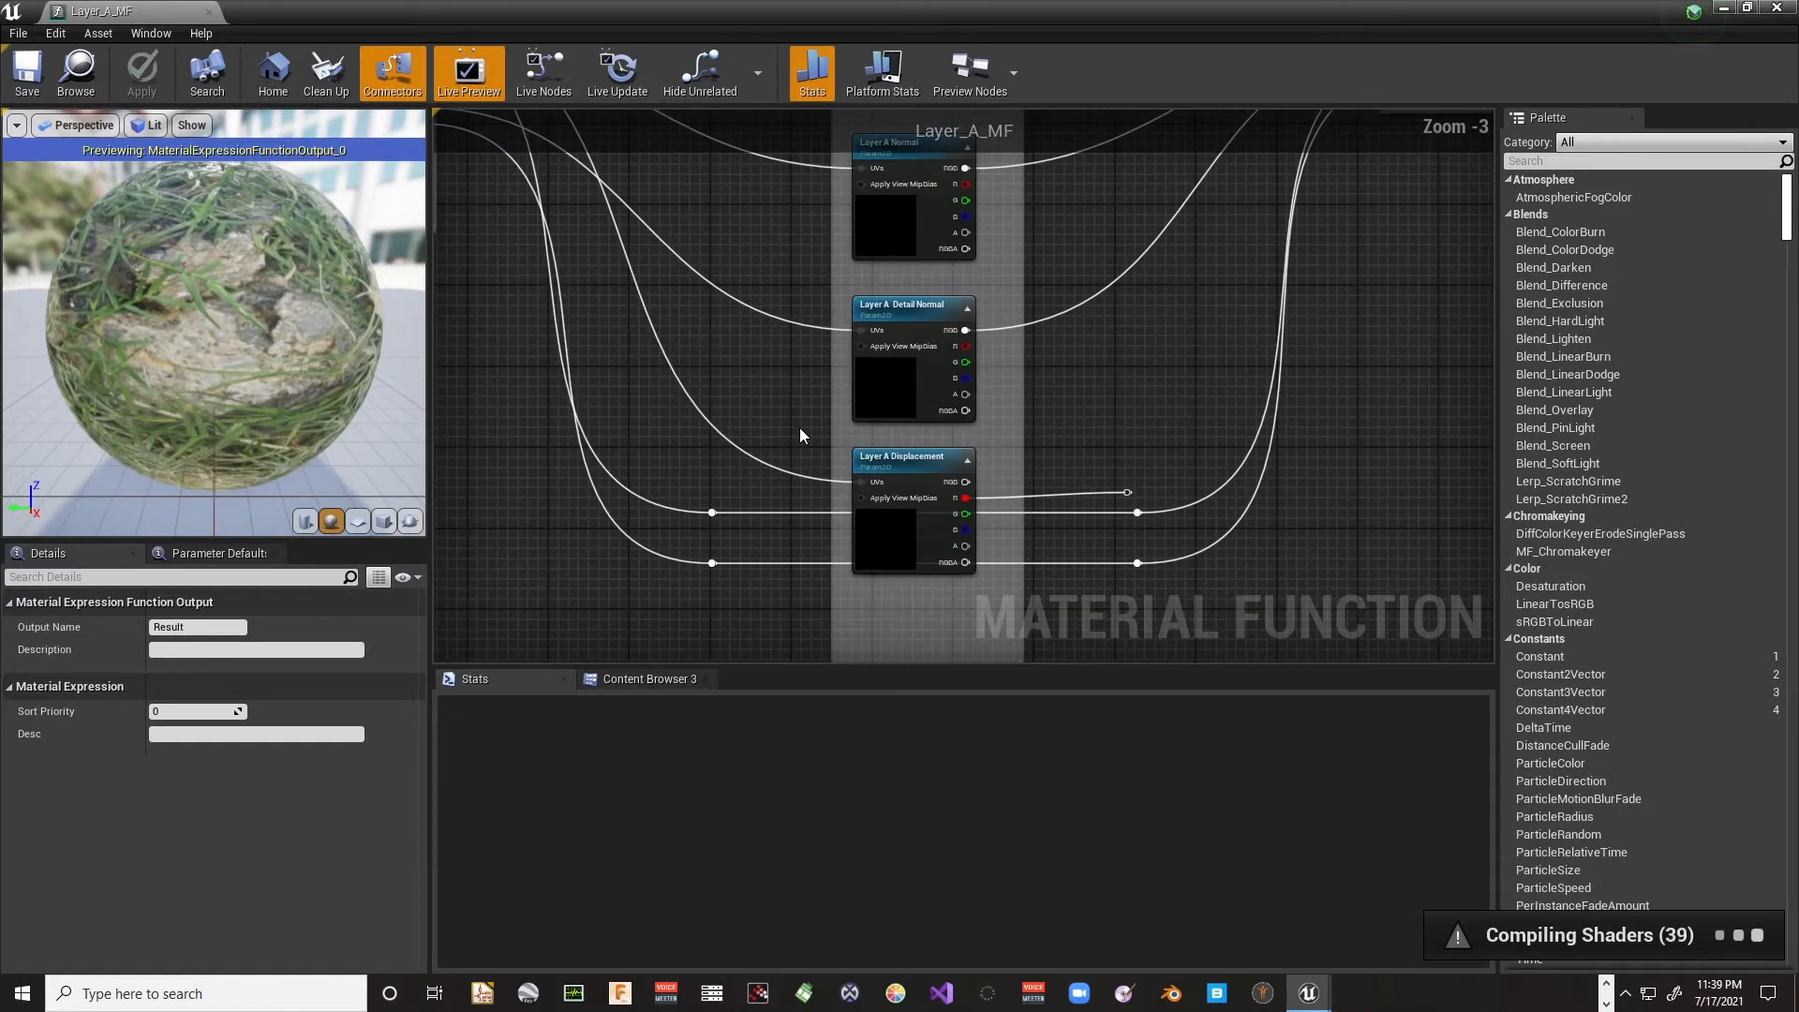
click(889, 465)
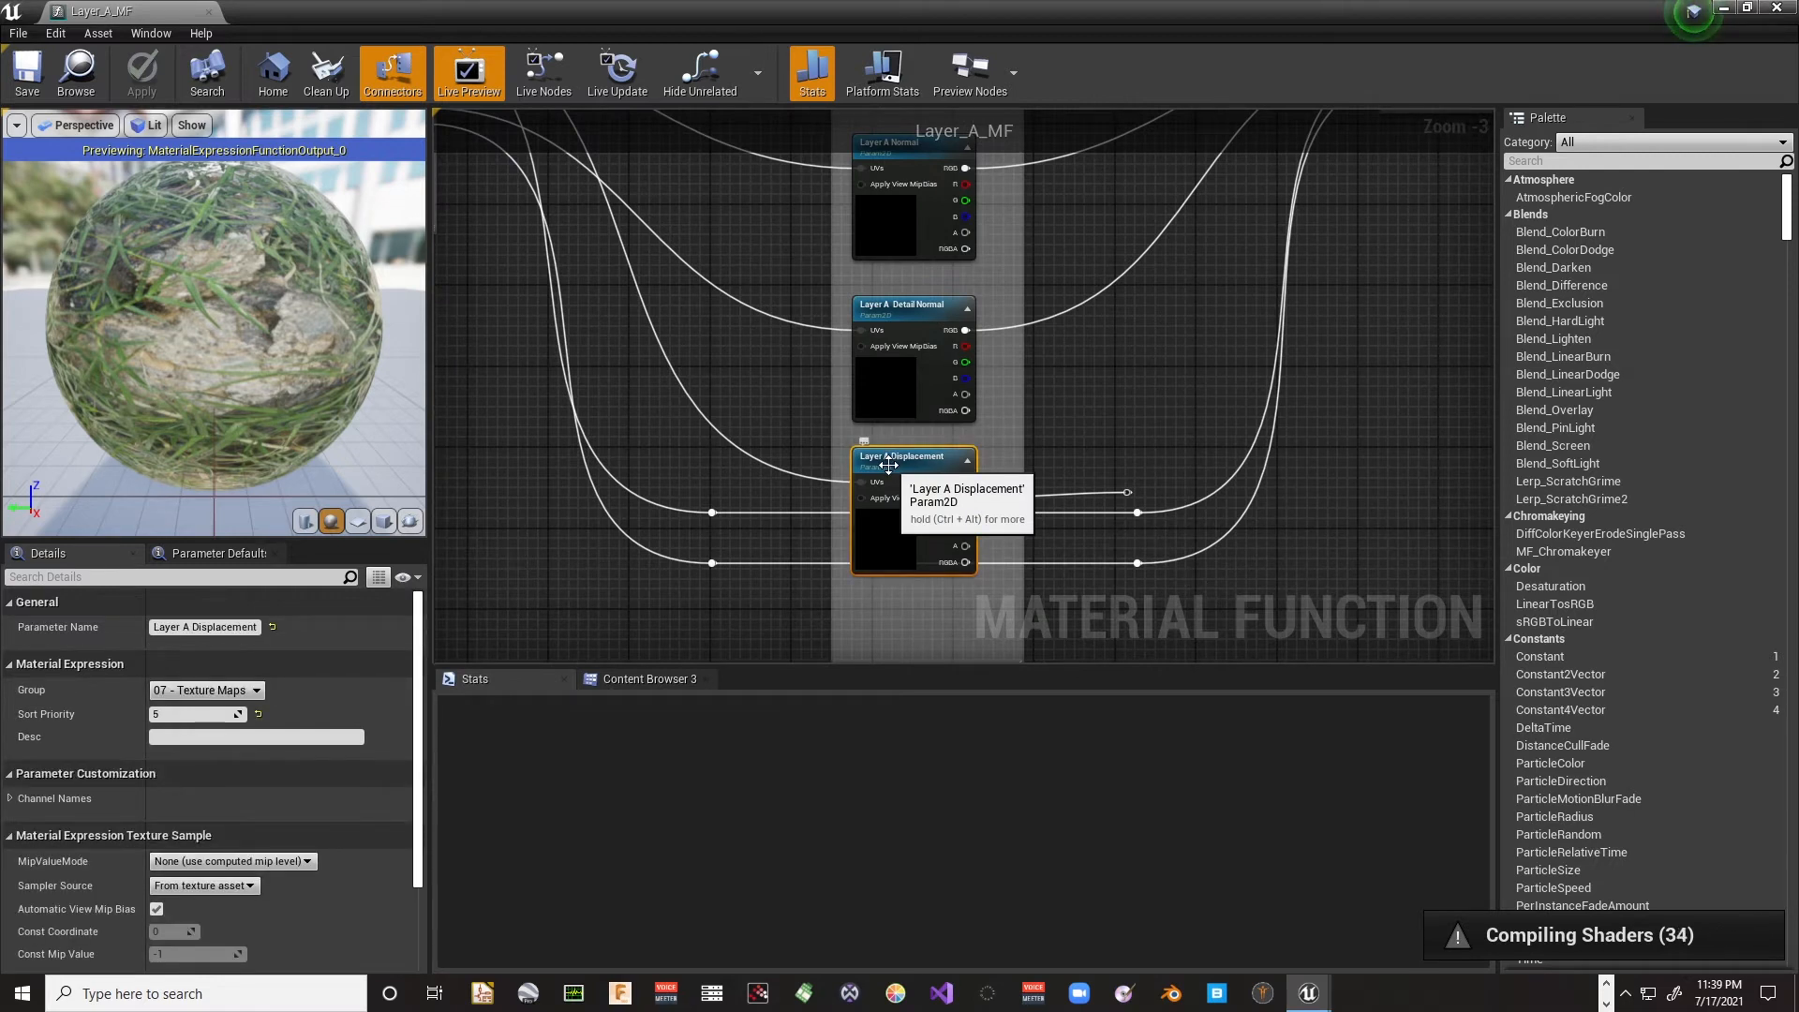
key(Delete)
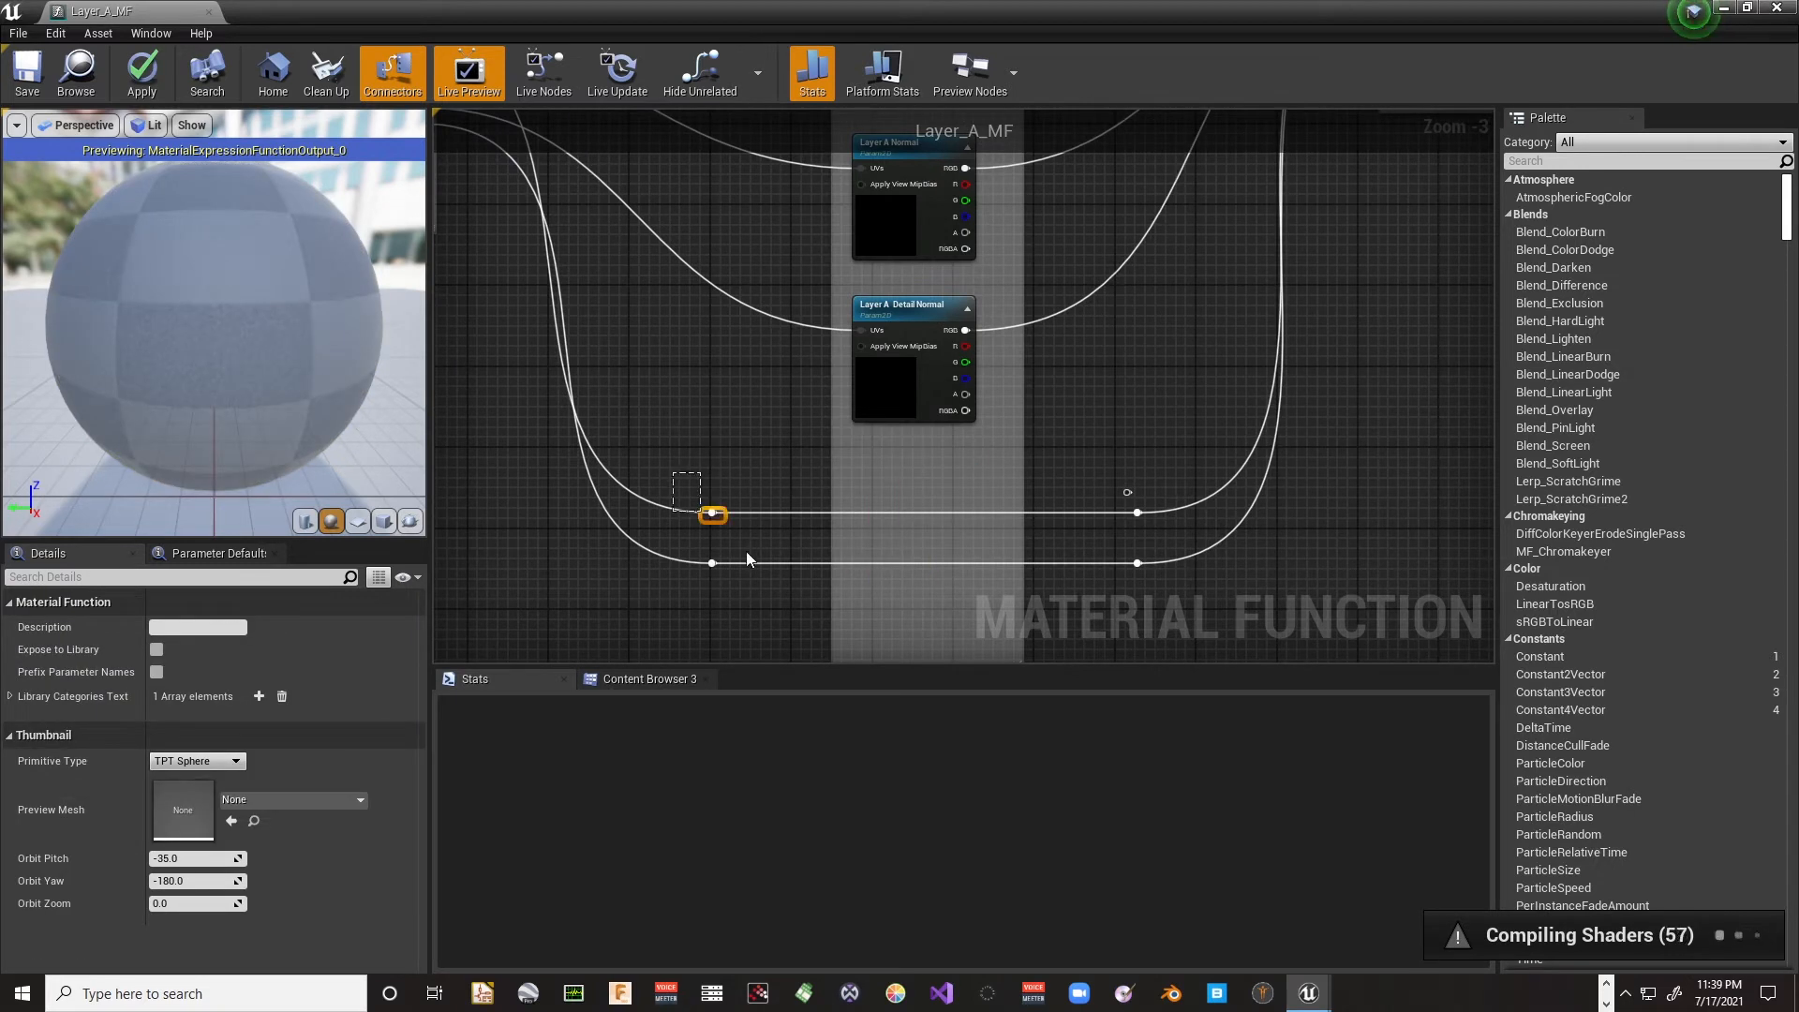
Step: Try to delete all the reroute nodes below the texture parameters and inspect the MF_MapAdjustments node
drag(746, 560, 1203, 607)
key(Delete)
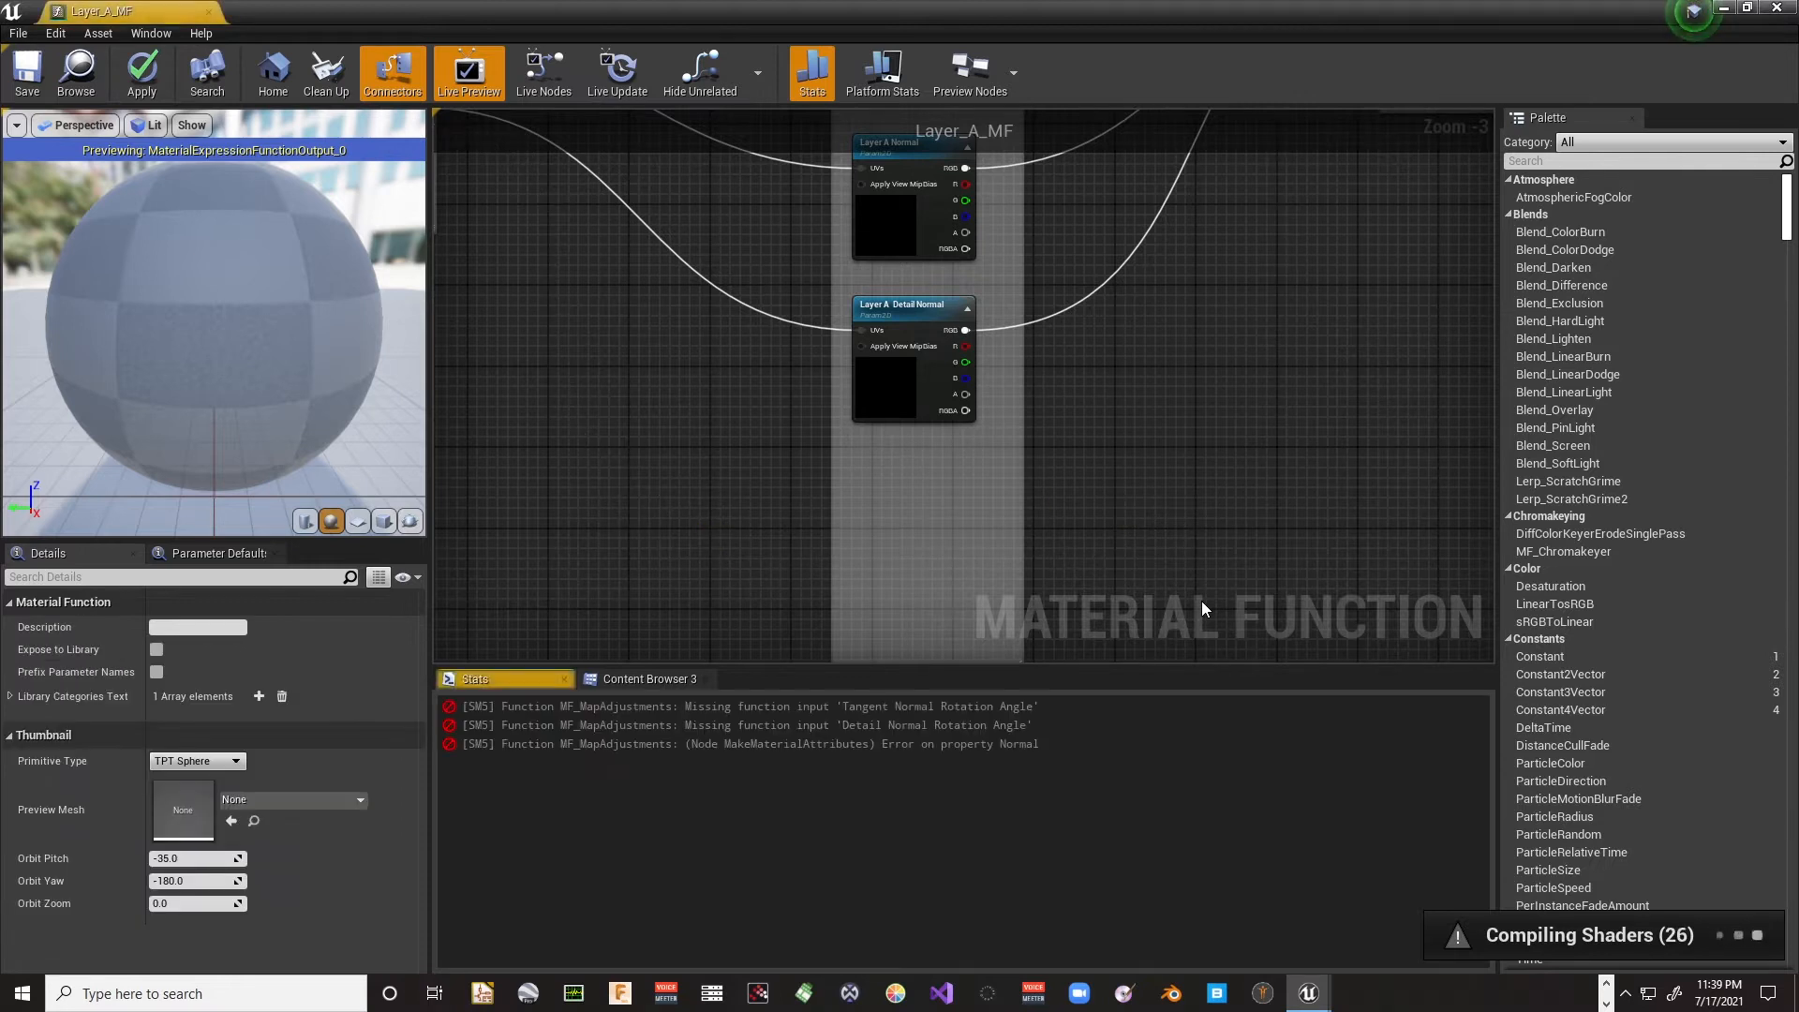
scroll(823, 657, down, 1)
scroll(823, 652, down, 1)
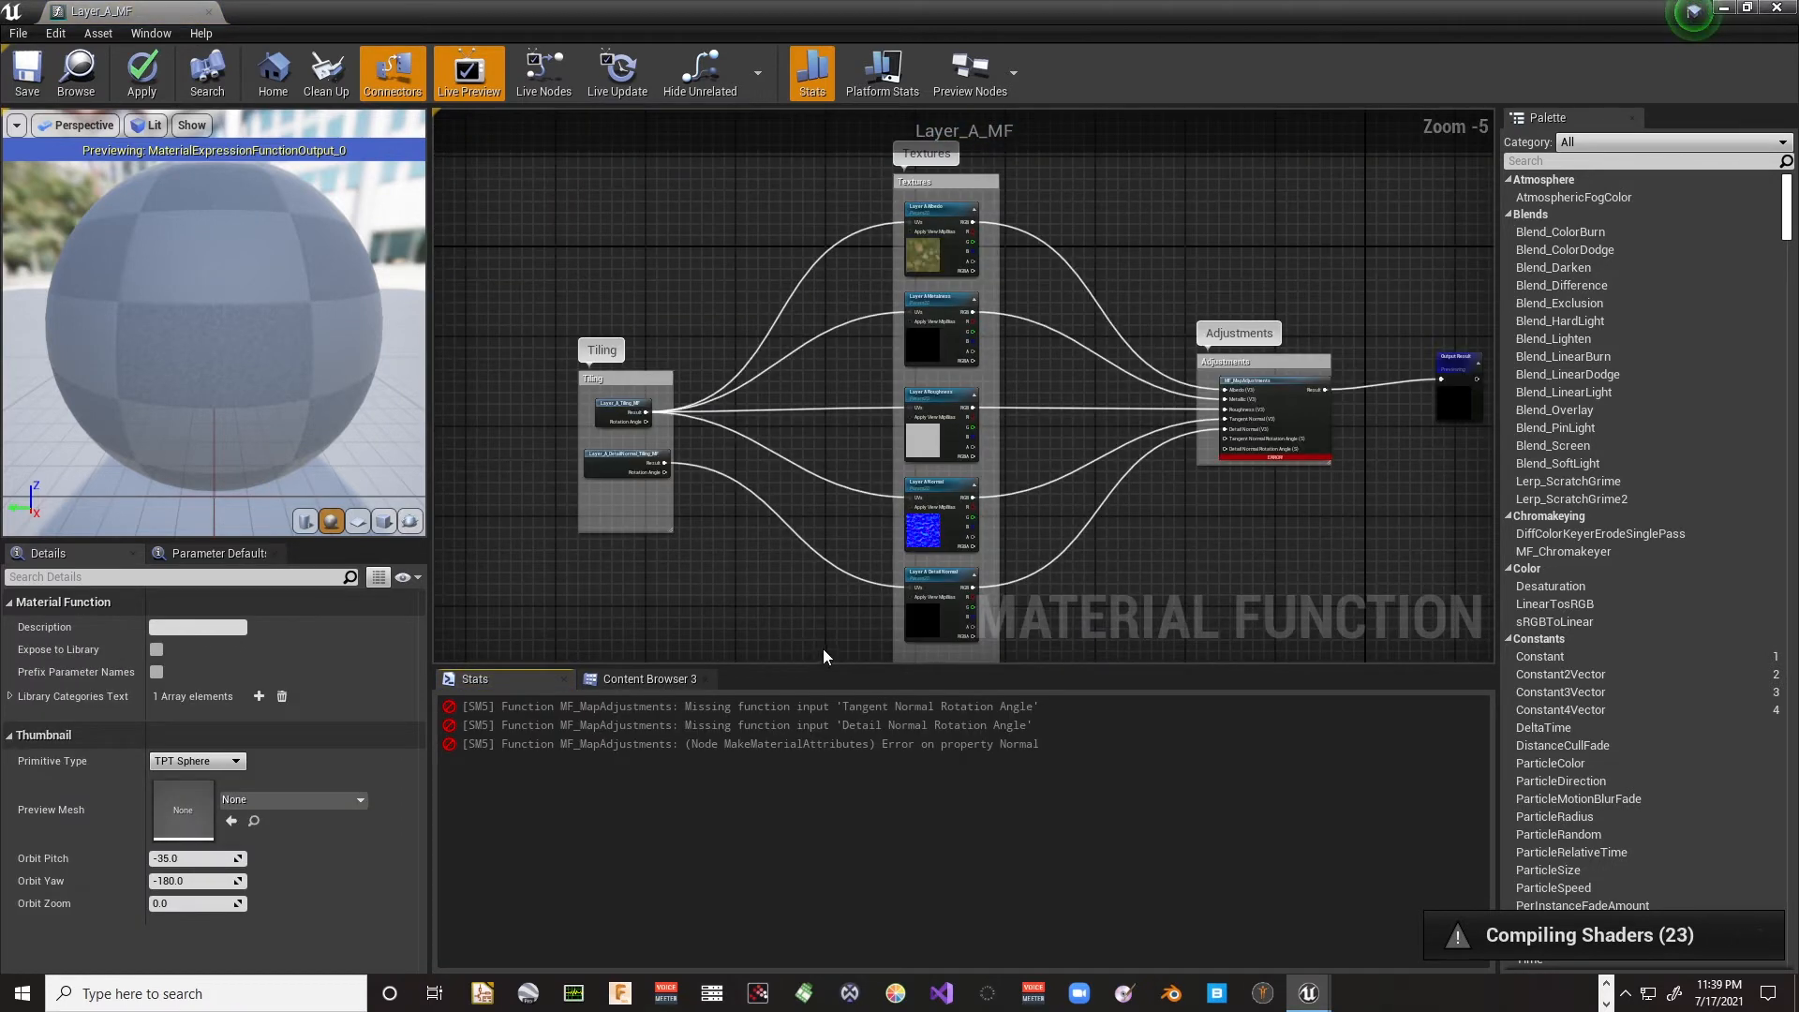
right_drag(830, 628, 611, 583)
scroll(929, 500, up, 5)
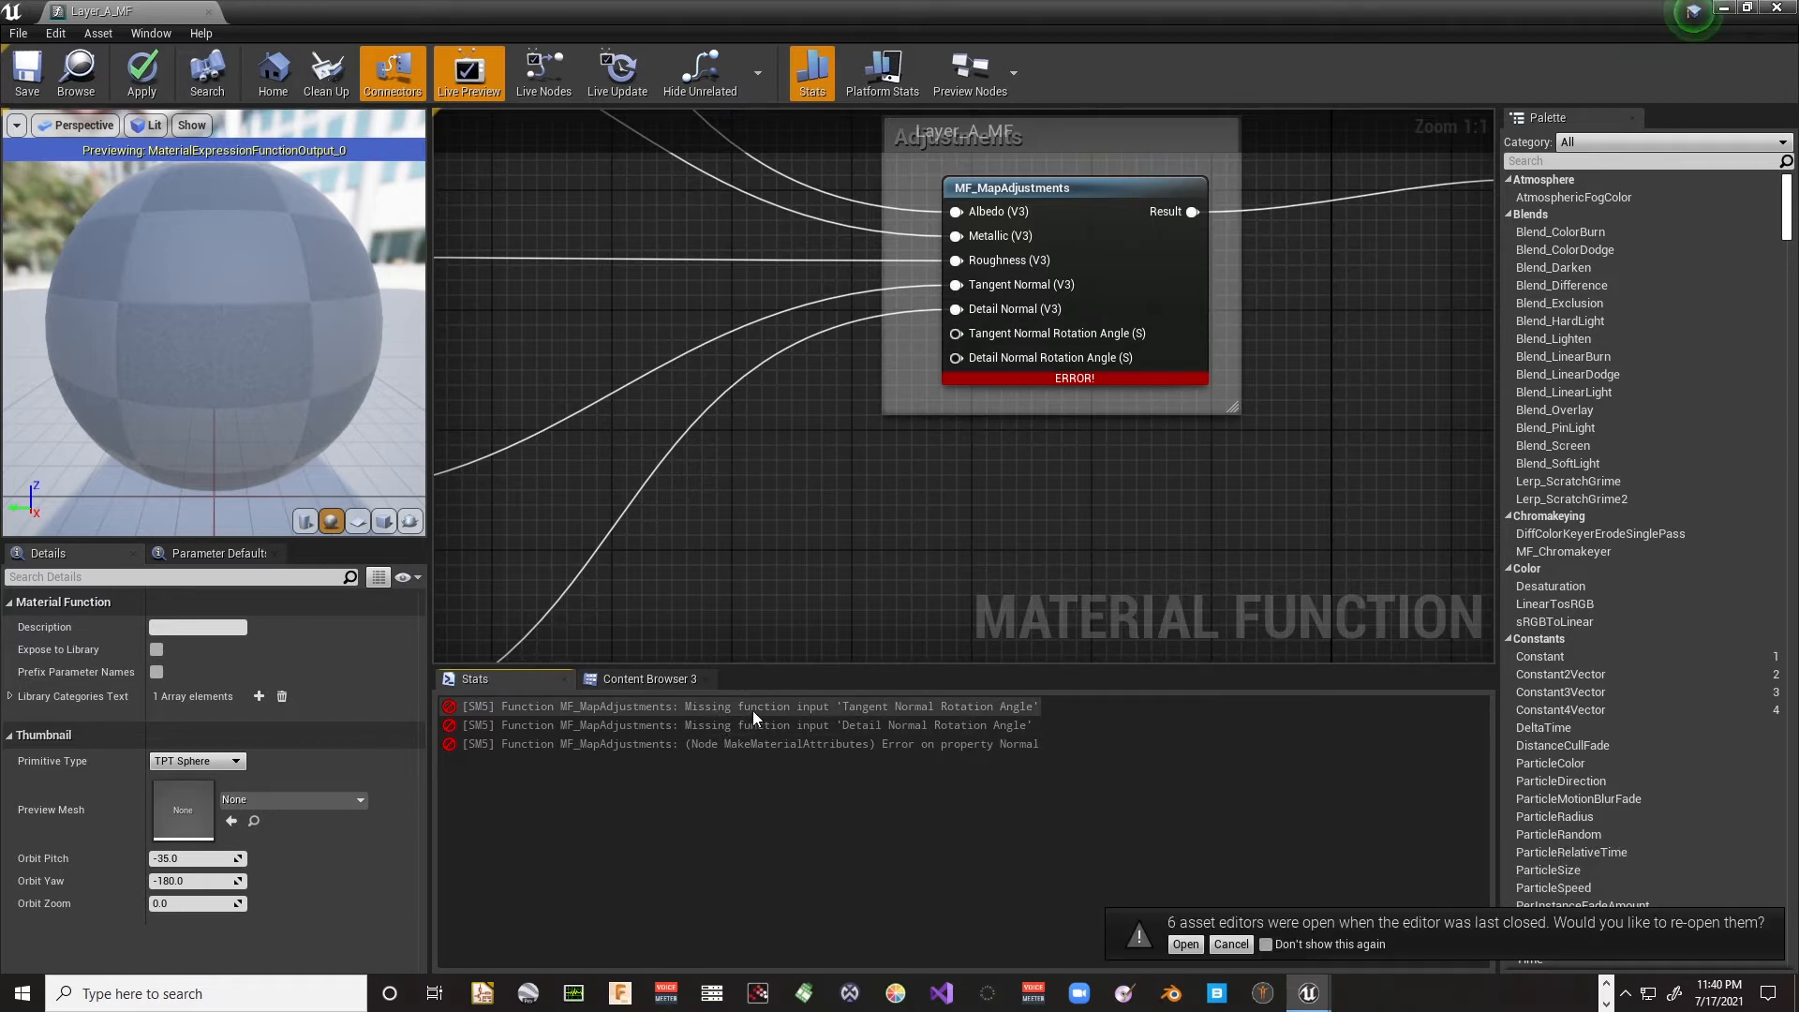
Step: Undo the deletion of the reroute nodes
scroll(722, 590, down, 5)
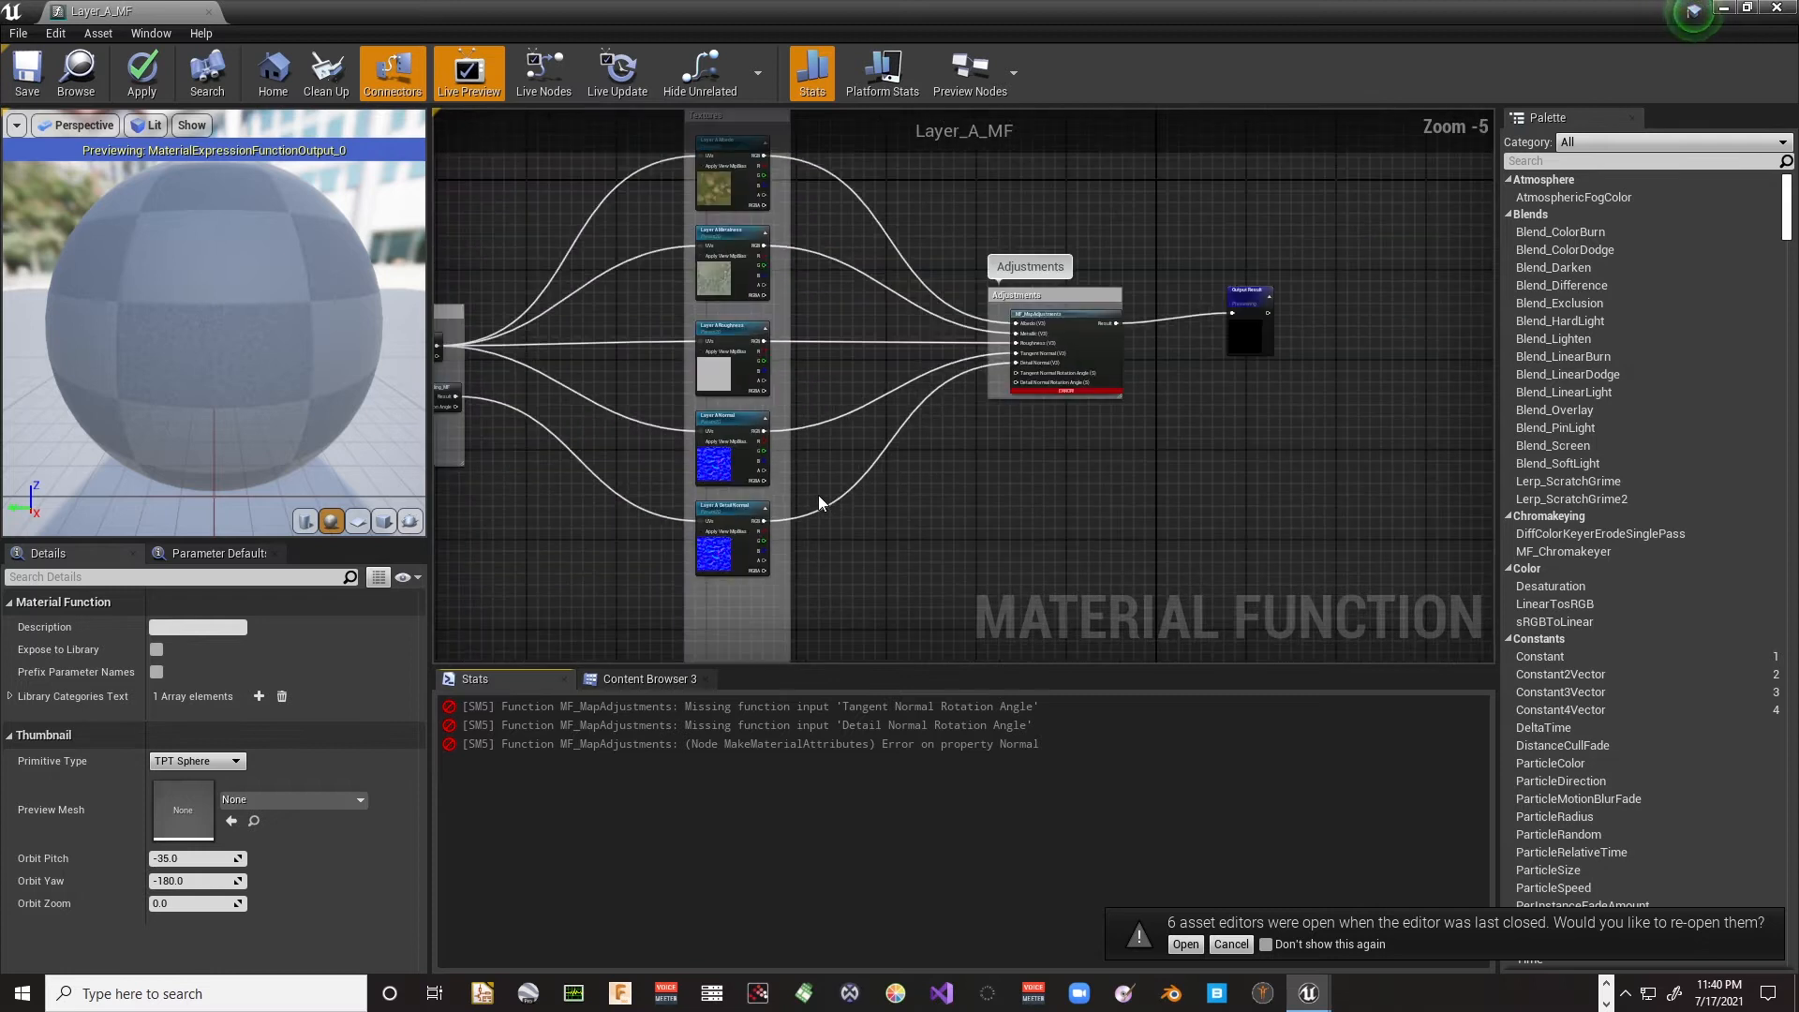
right_drag(819, 498, 942, 412)
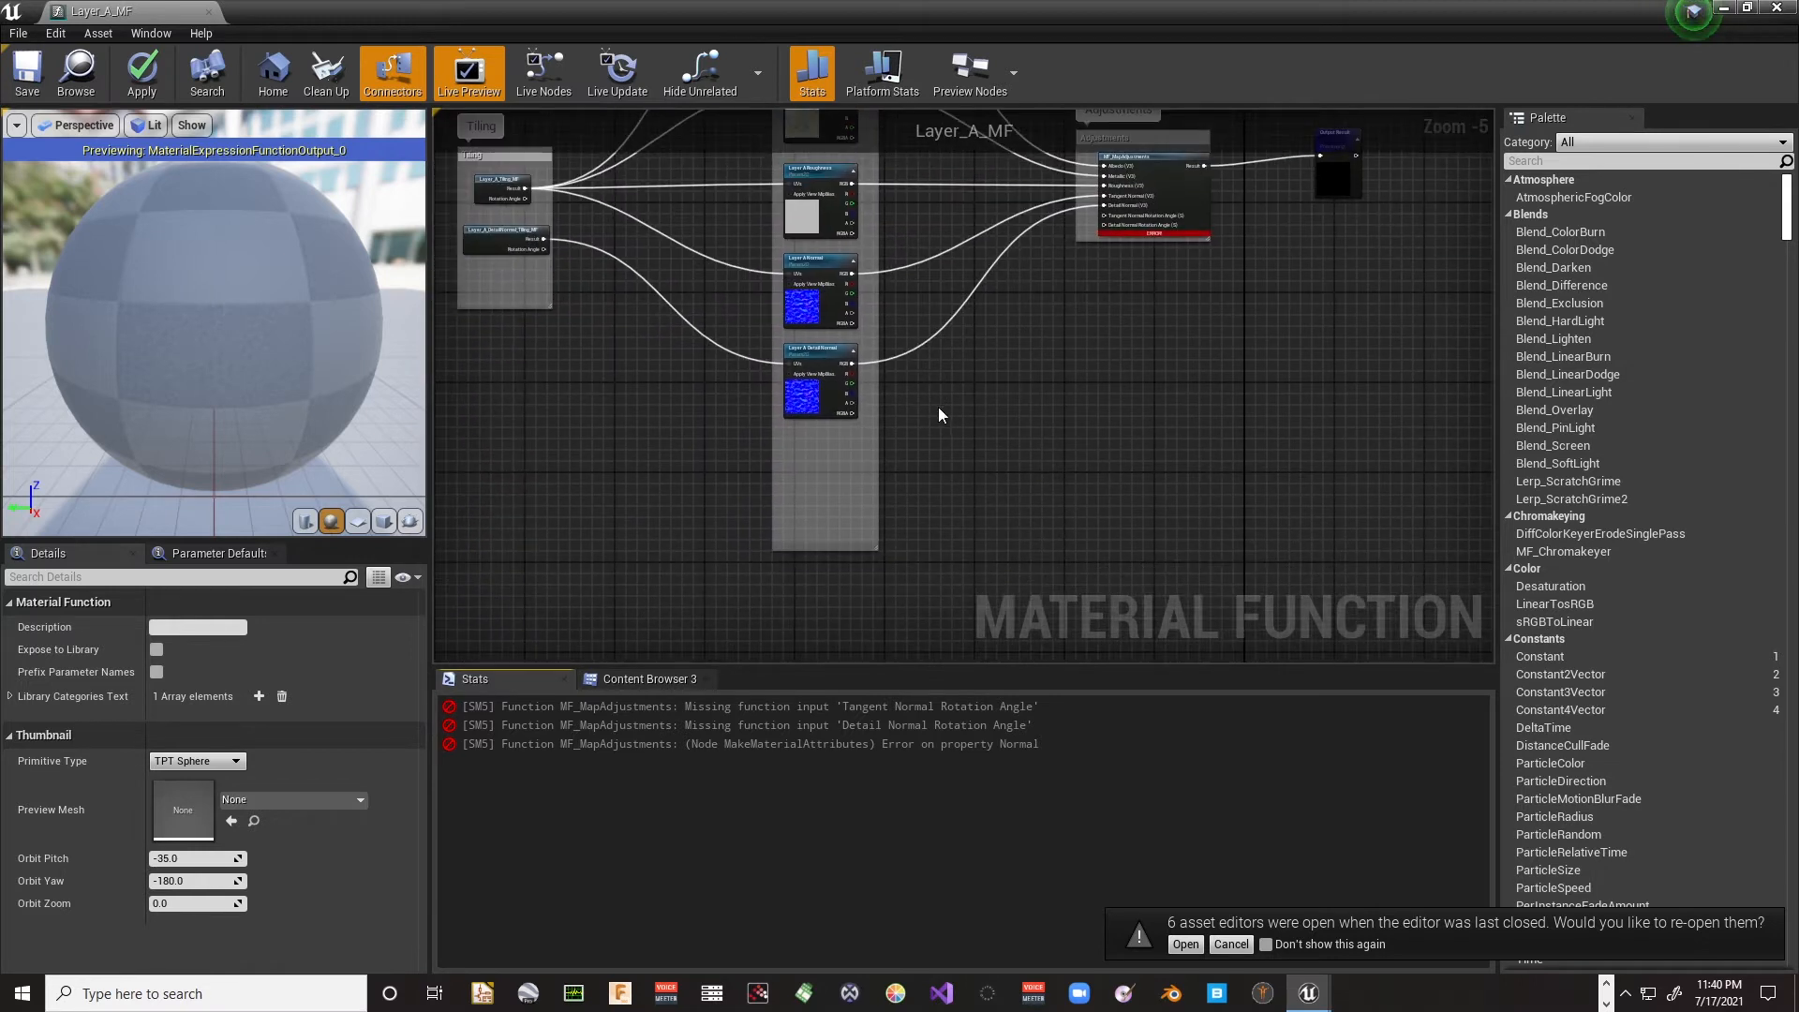
key(ctrl+z)
right_drag(932, 410, 912, 576)
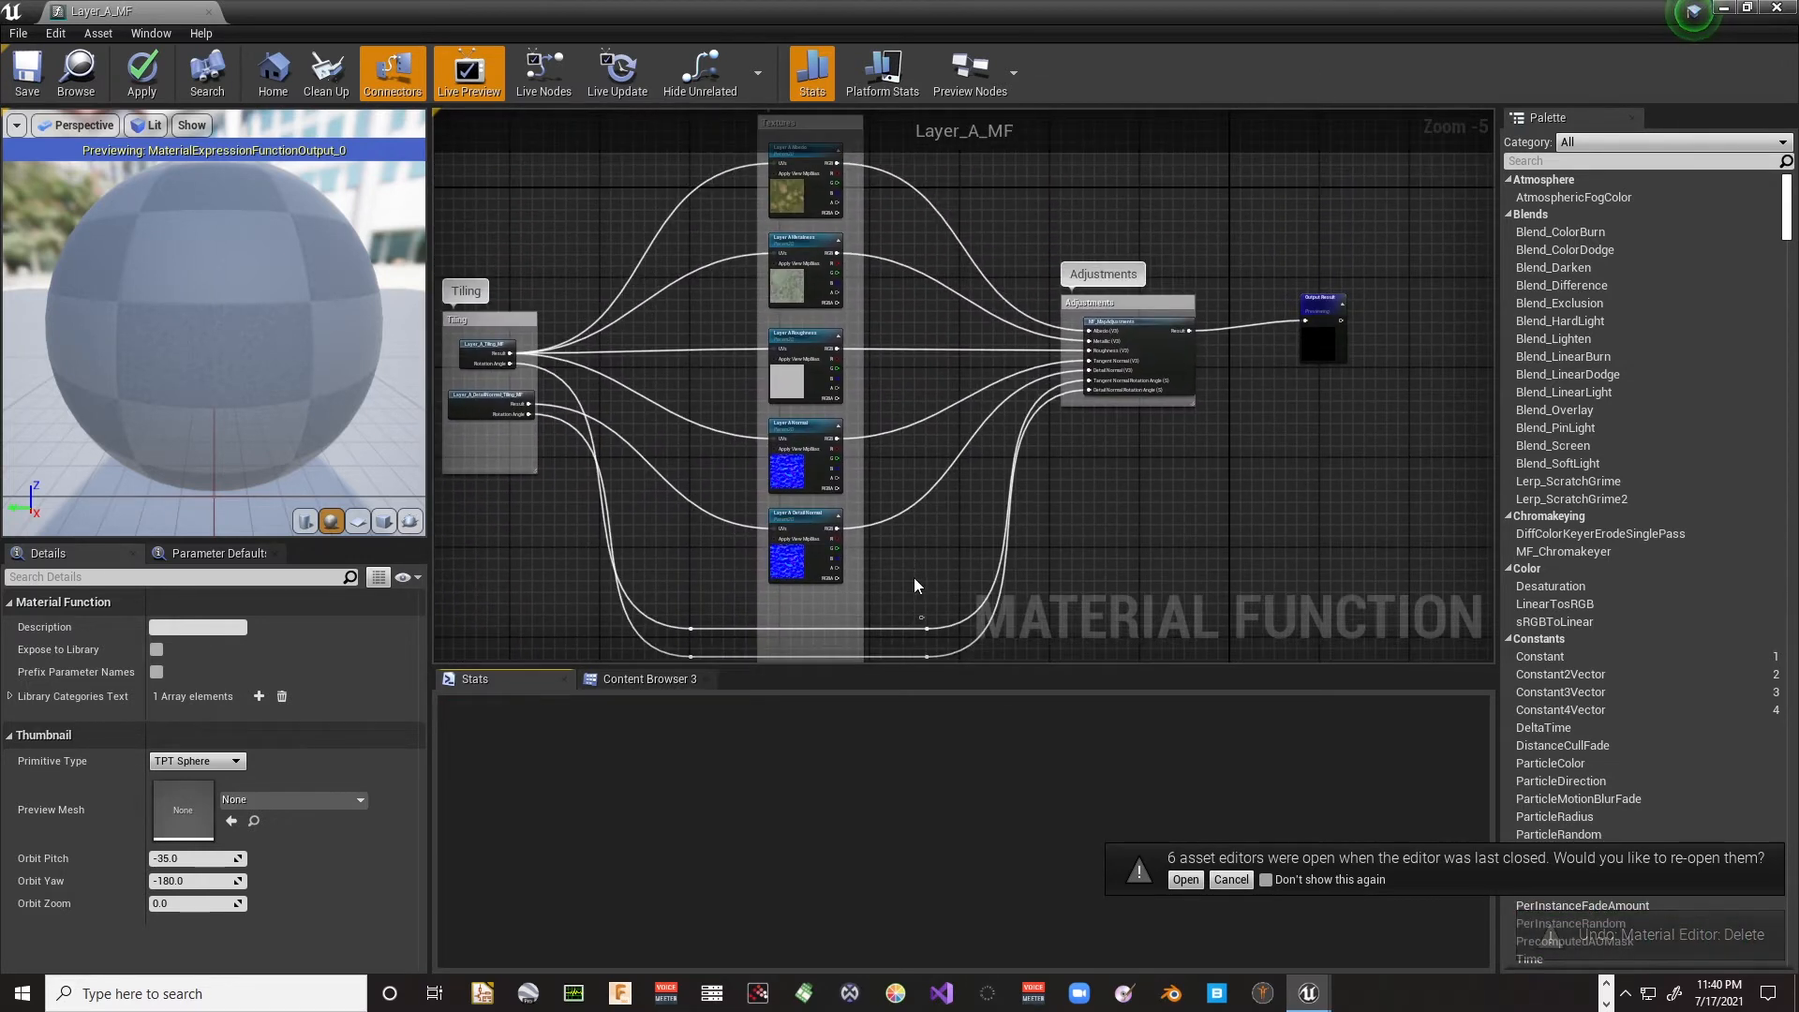
Step: Delete the stray unconnected reroute node and move the four reroute nodes of the rotation angle connections further down
scroll(912, 577, up, 4)
right_drag(955, 415, 785, 646)
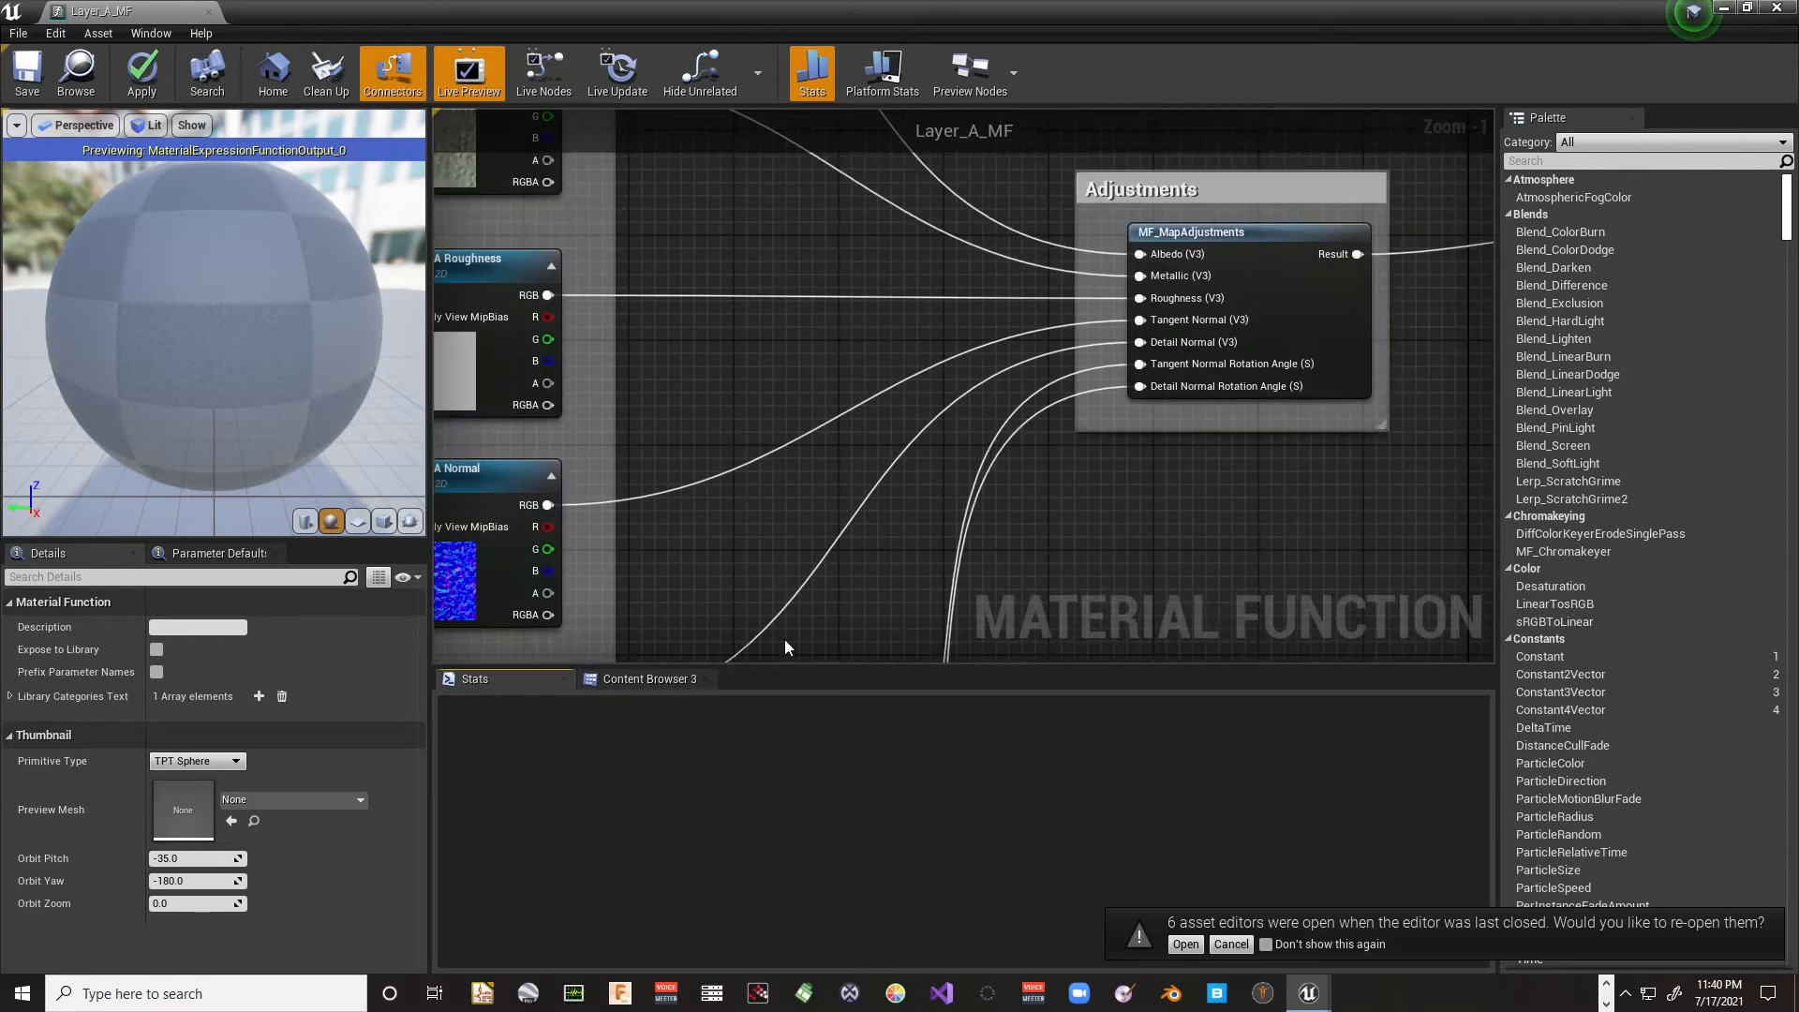
right_drag(889, 581, 1202, 180)
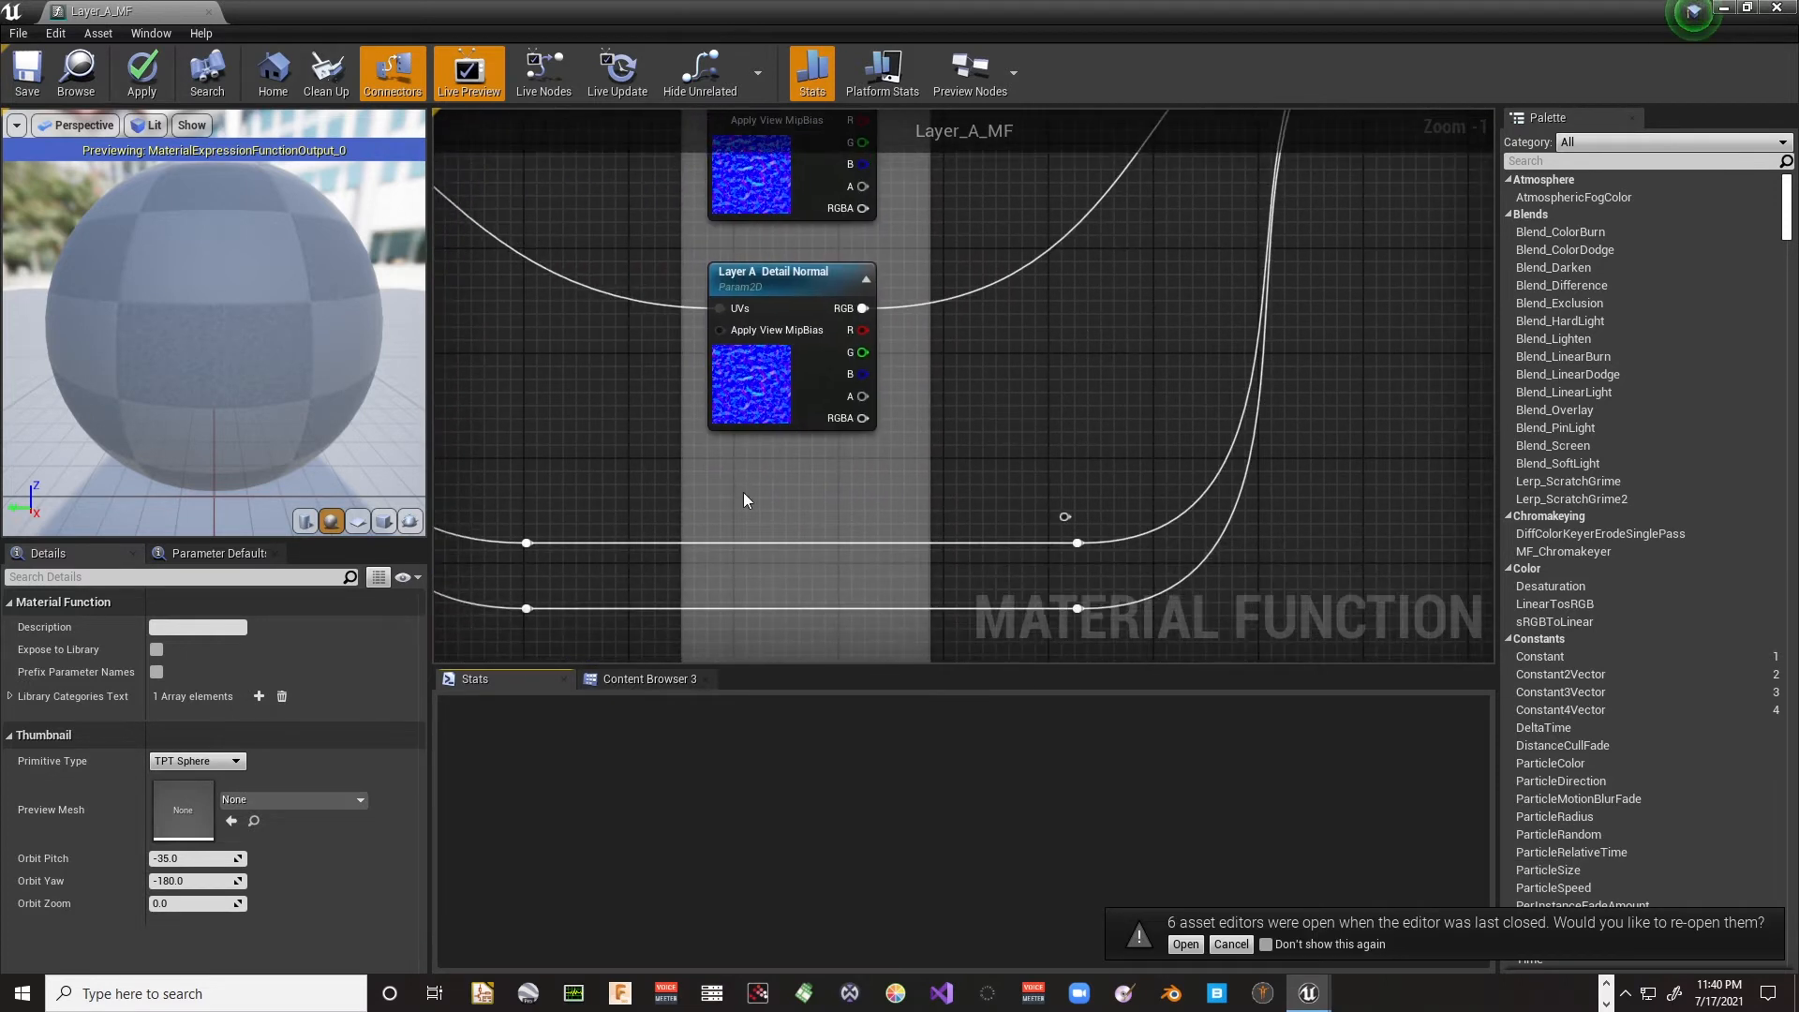
right_drag(812, 454, 905, 353)
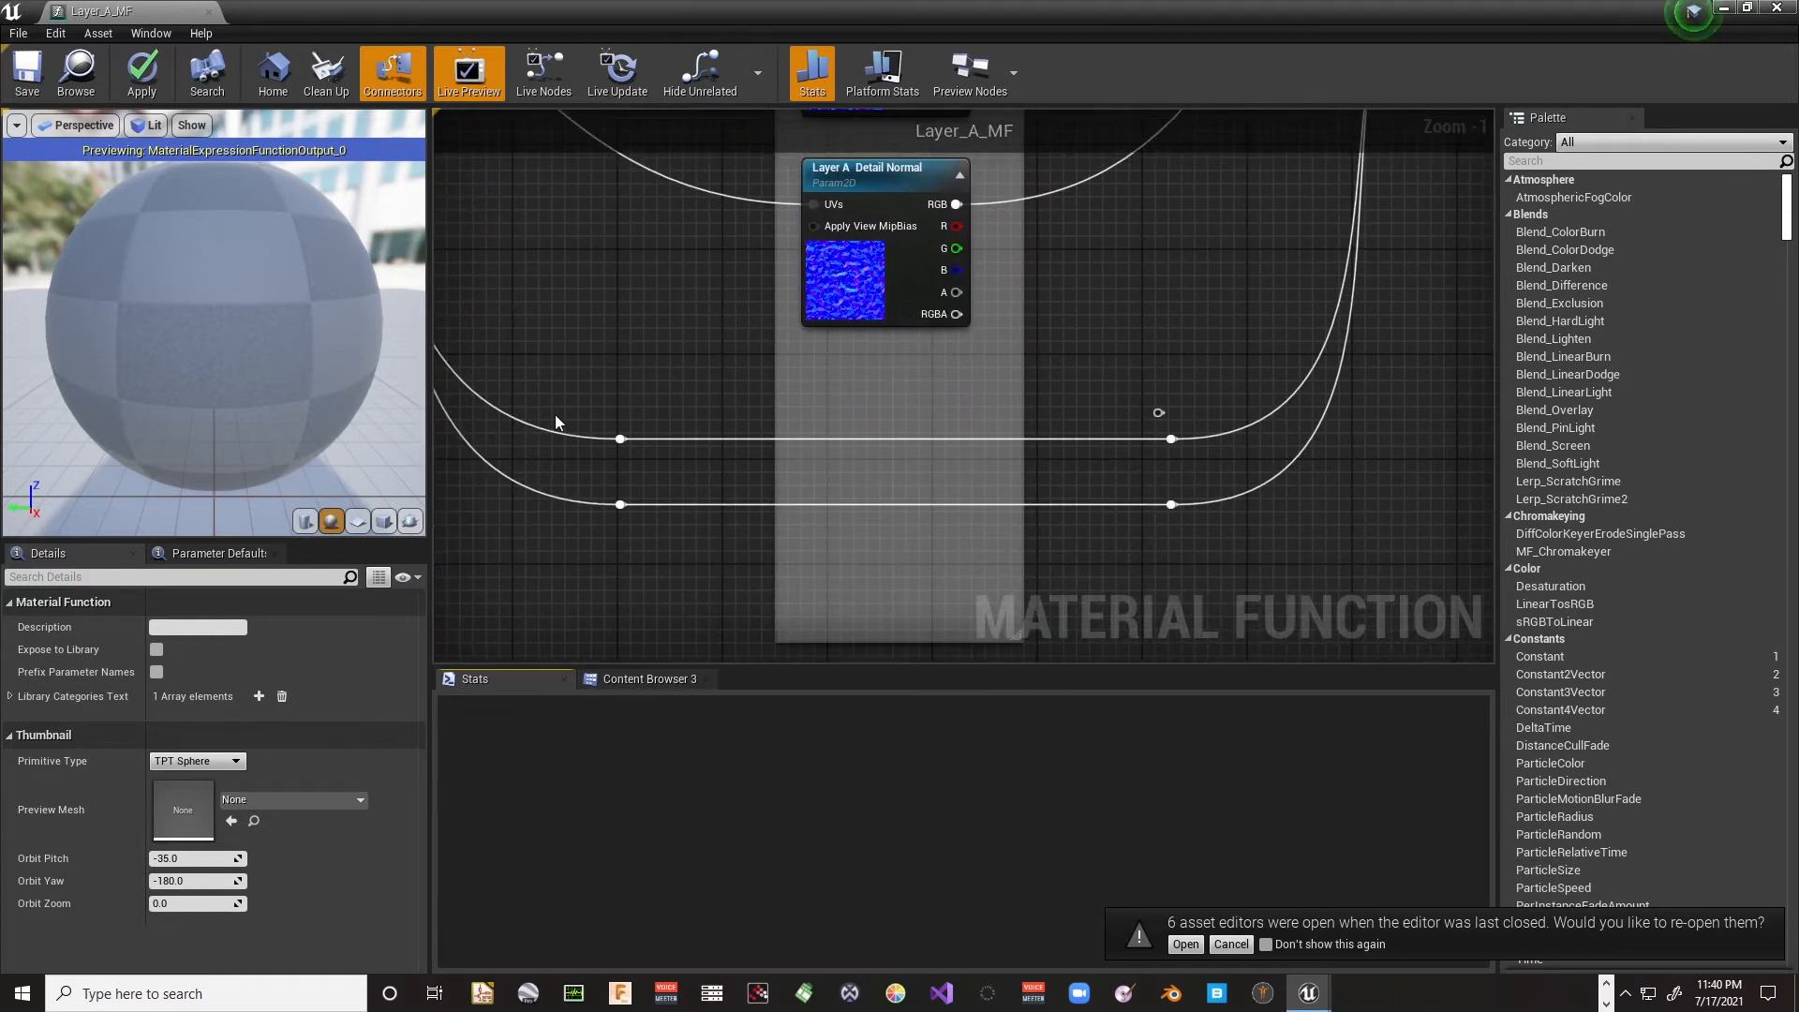
drag(555, 421, 1218, 560)
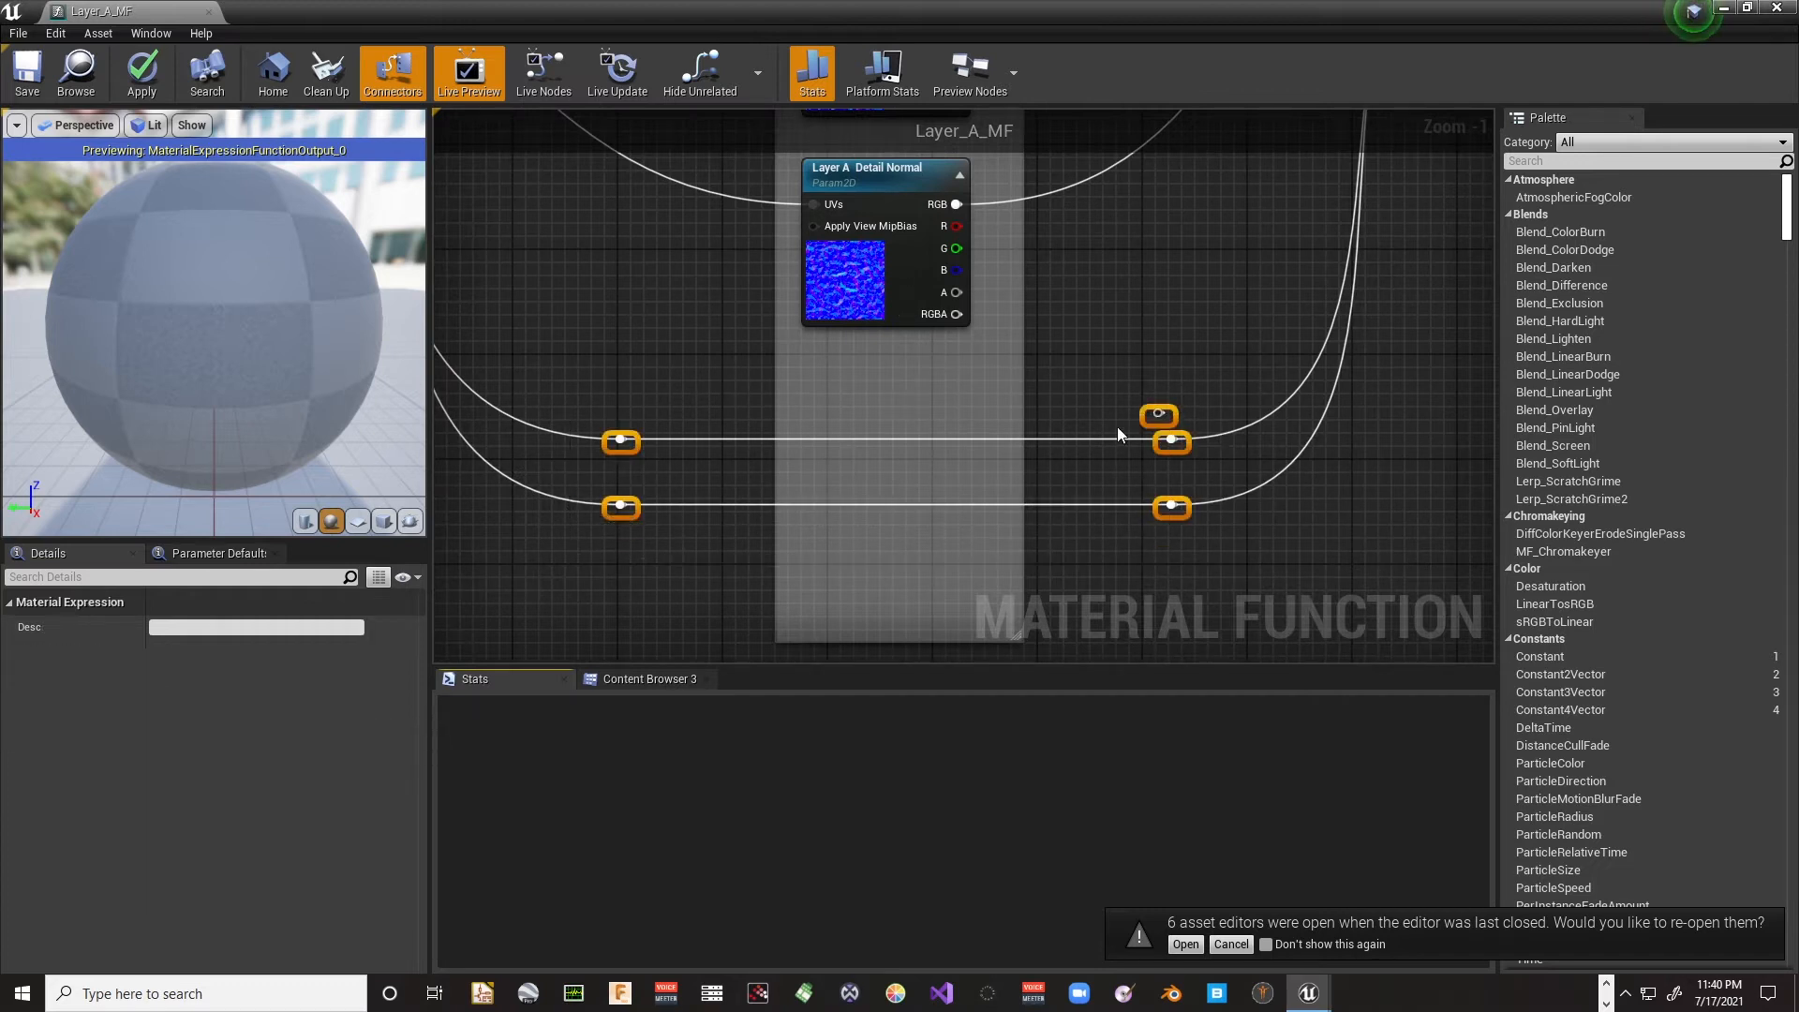
click(1141, 406)
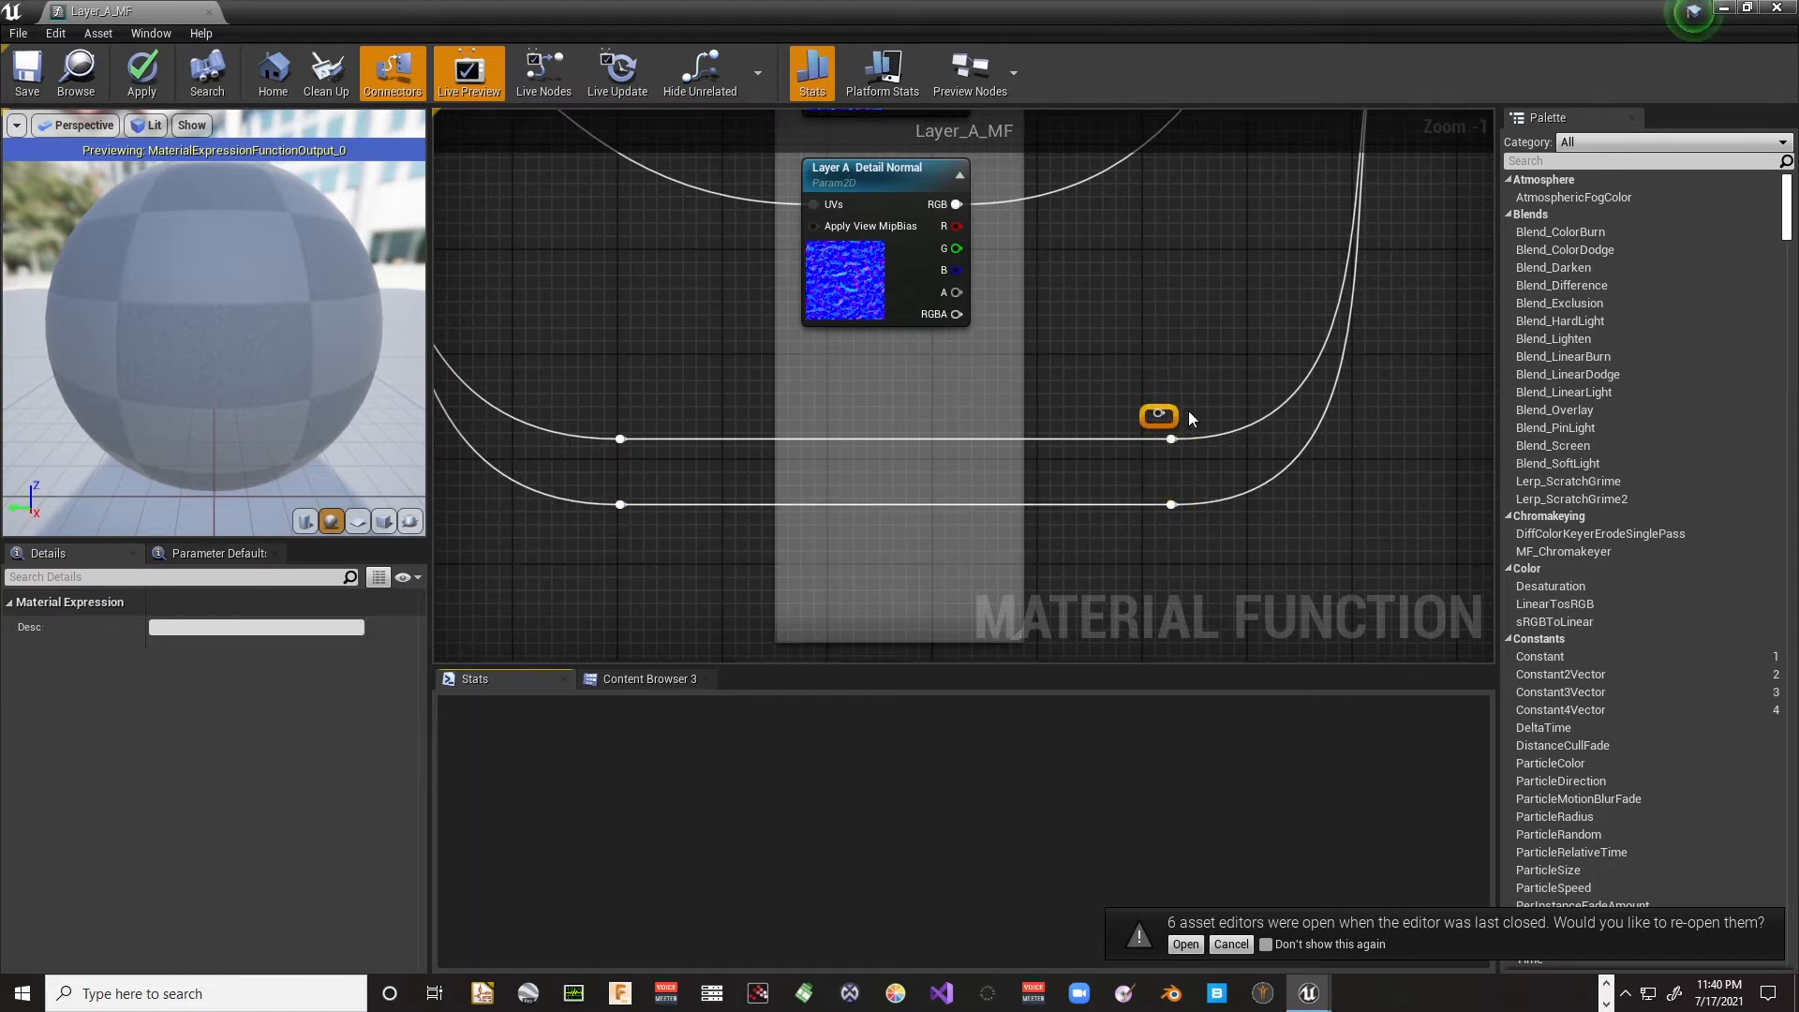
key(Delete)
drag(581, 379, 1268, 569)
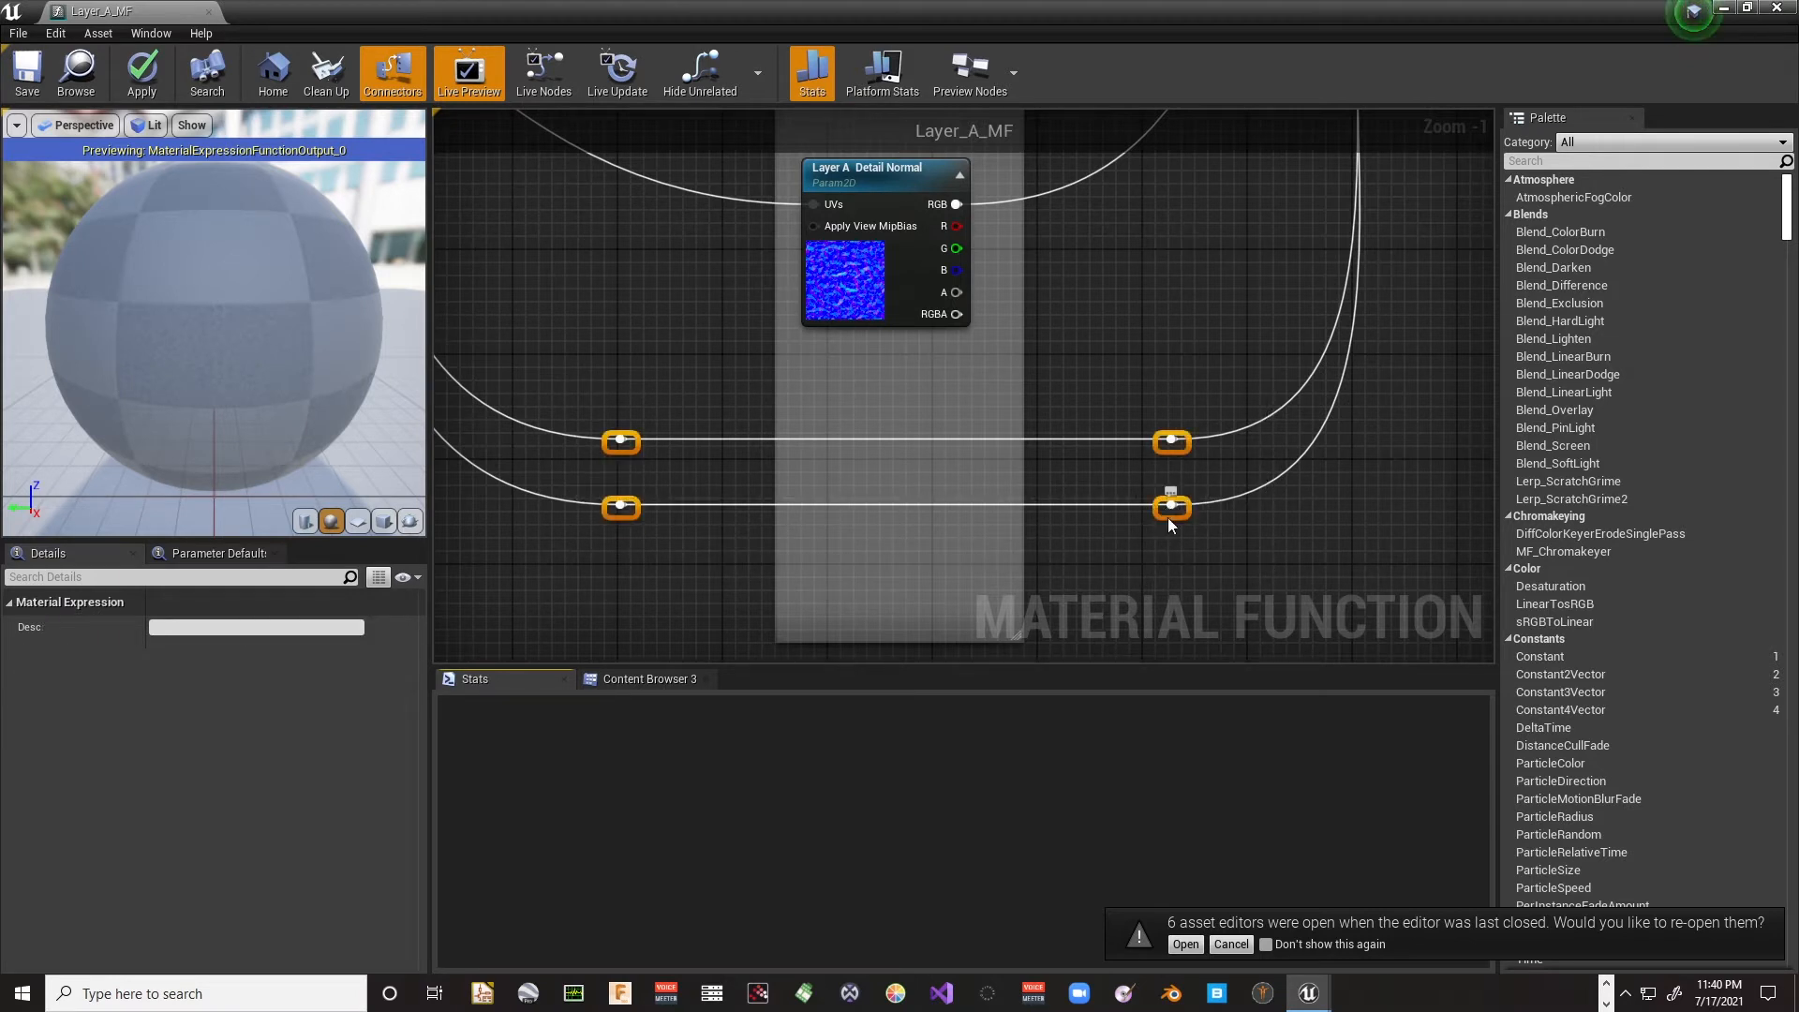
drag(1168, 518, 1166, 696)
Step: Select the Layer A Metalness texture parameter to show its properties
right_drag(1012, 282, 979, 562)
right_drag(942, 206, 936, 586)
right_drag(909, 367, 914, 660)
right_drag(840, 253, 834, 645)
right_drag(722, 328, 711, 644)
right_drag(694, 512, 691, 430)
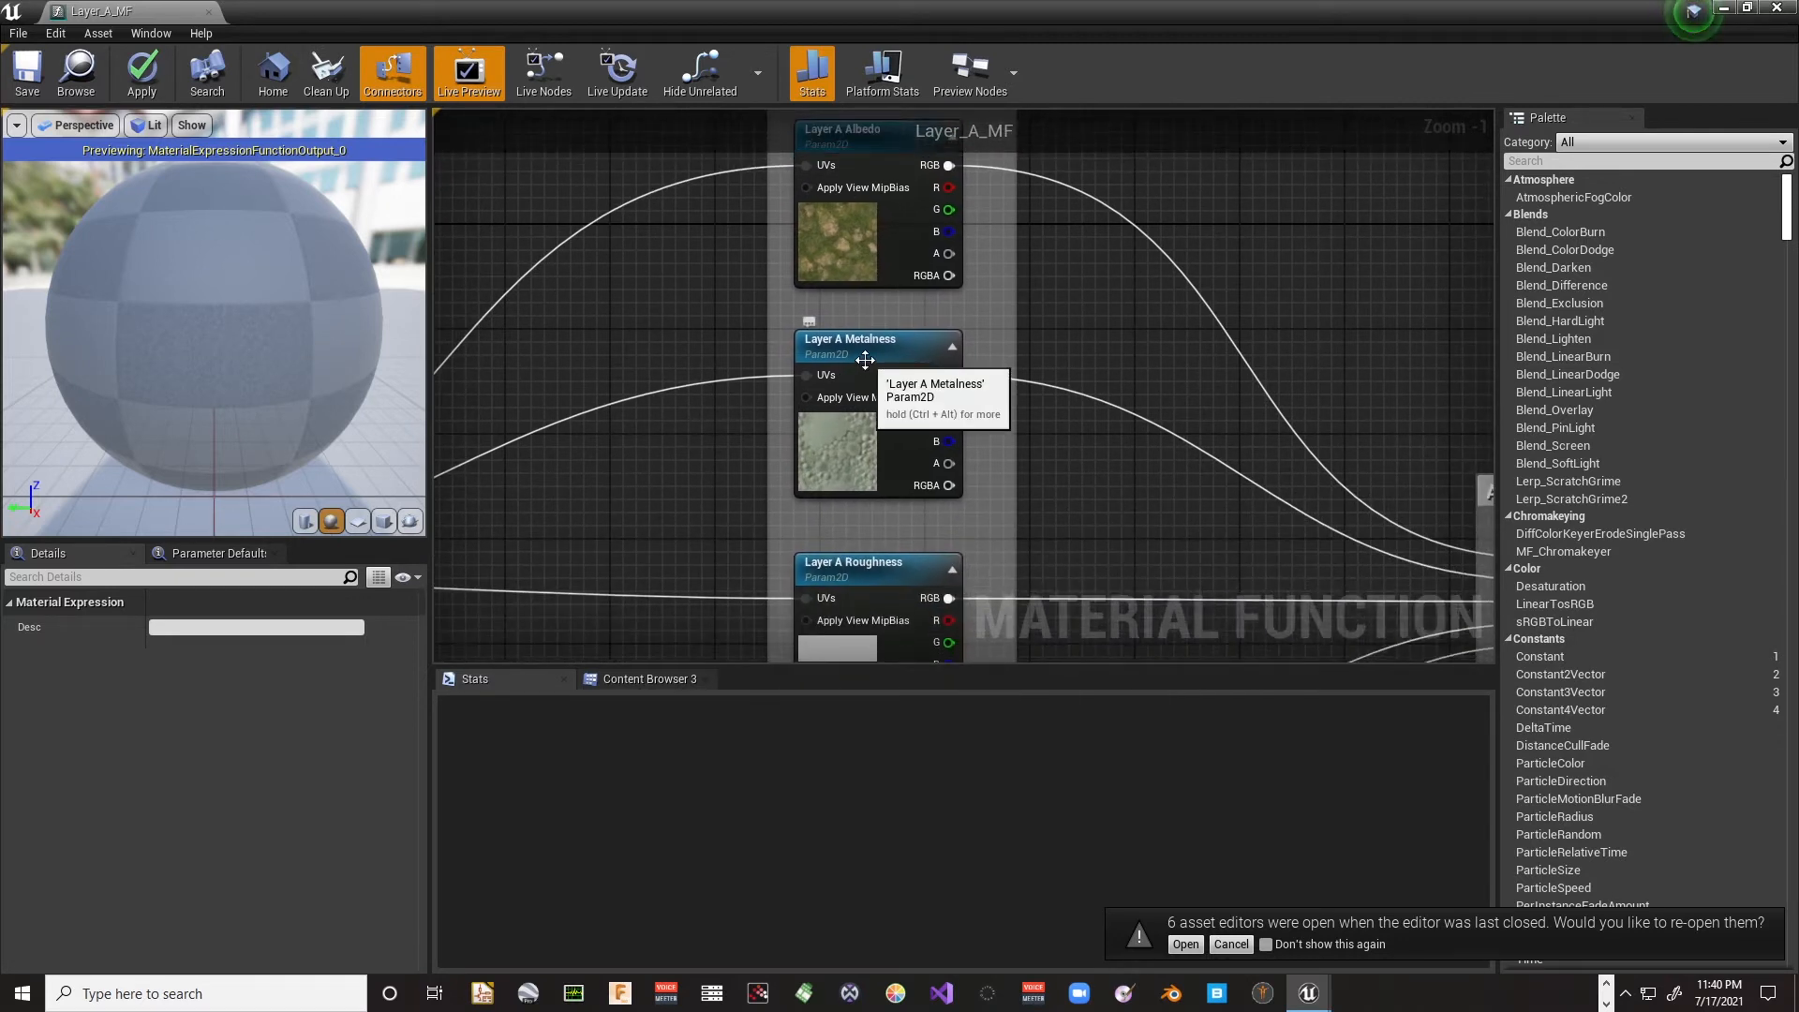
click(868, 367)
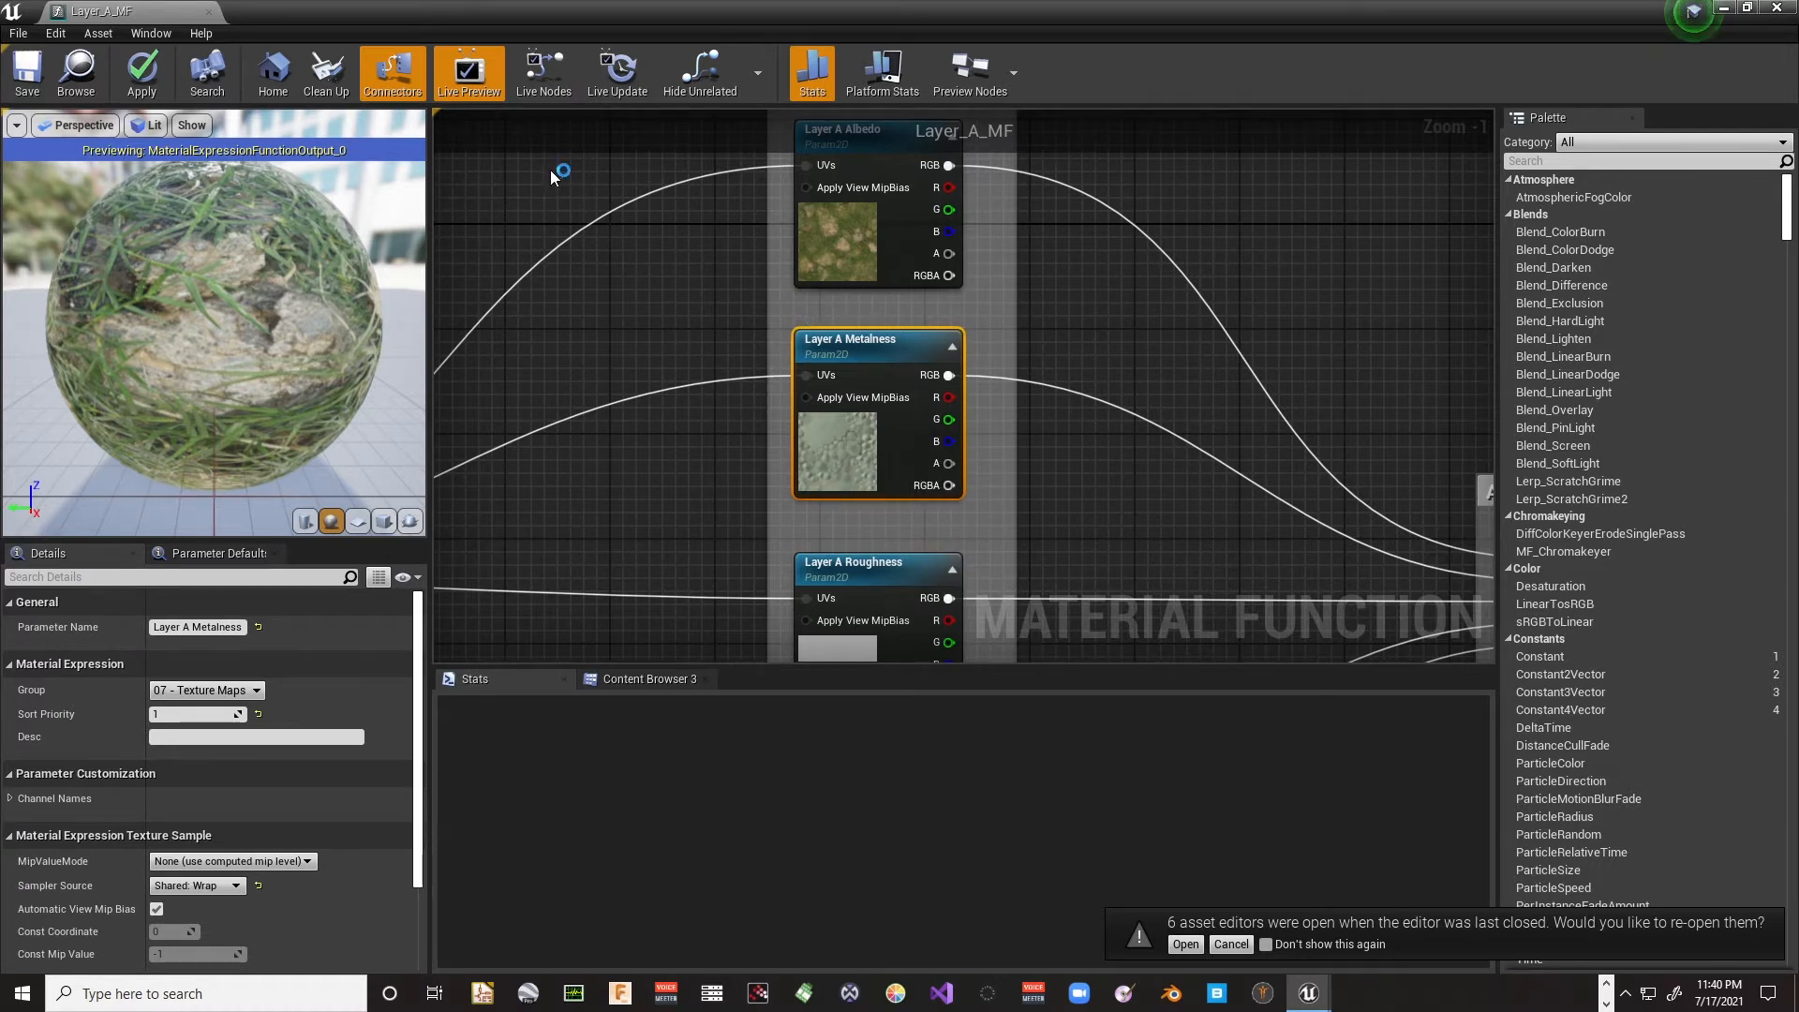
Step: Dock the Layer_A_MF editor beside the Level_Start level and switch back to the level
drag(143, 12, 313, 8)
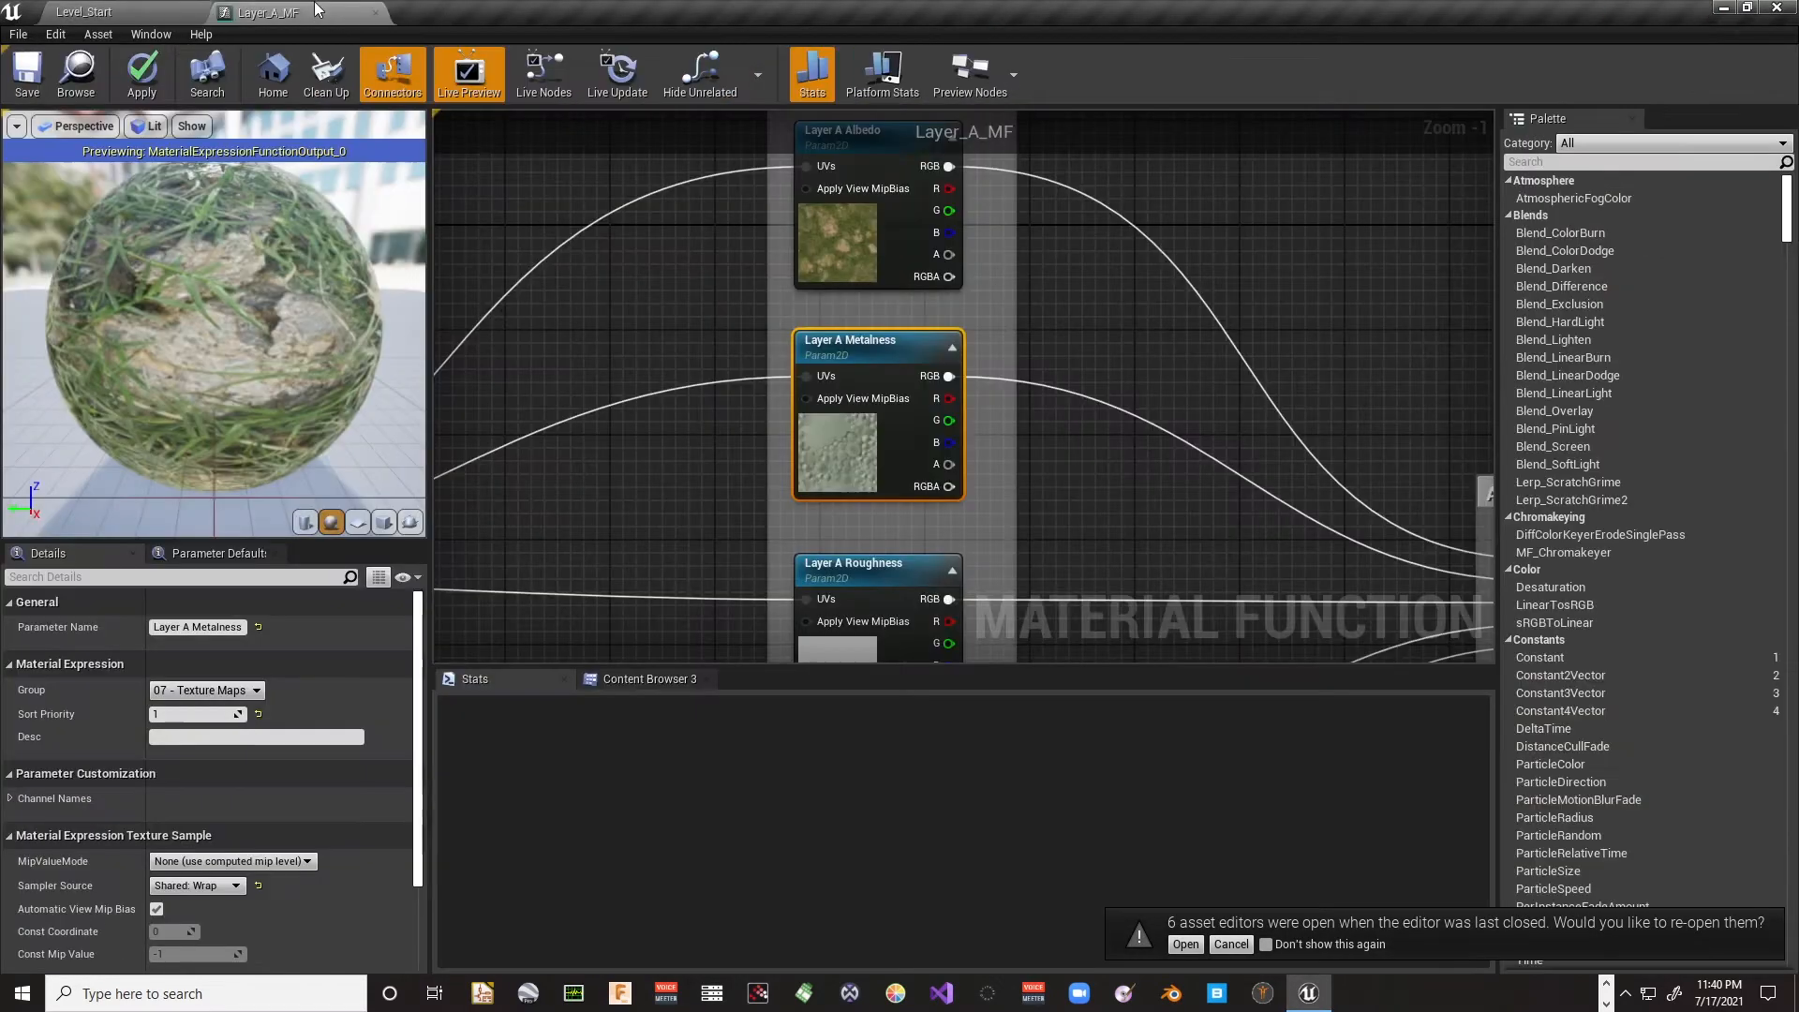
click(176, 9)
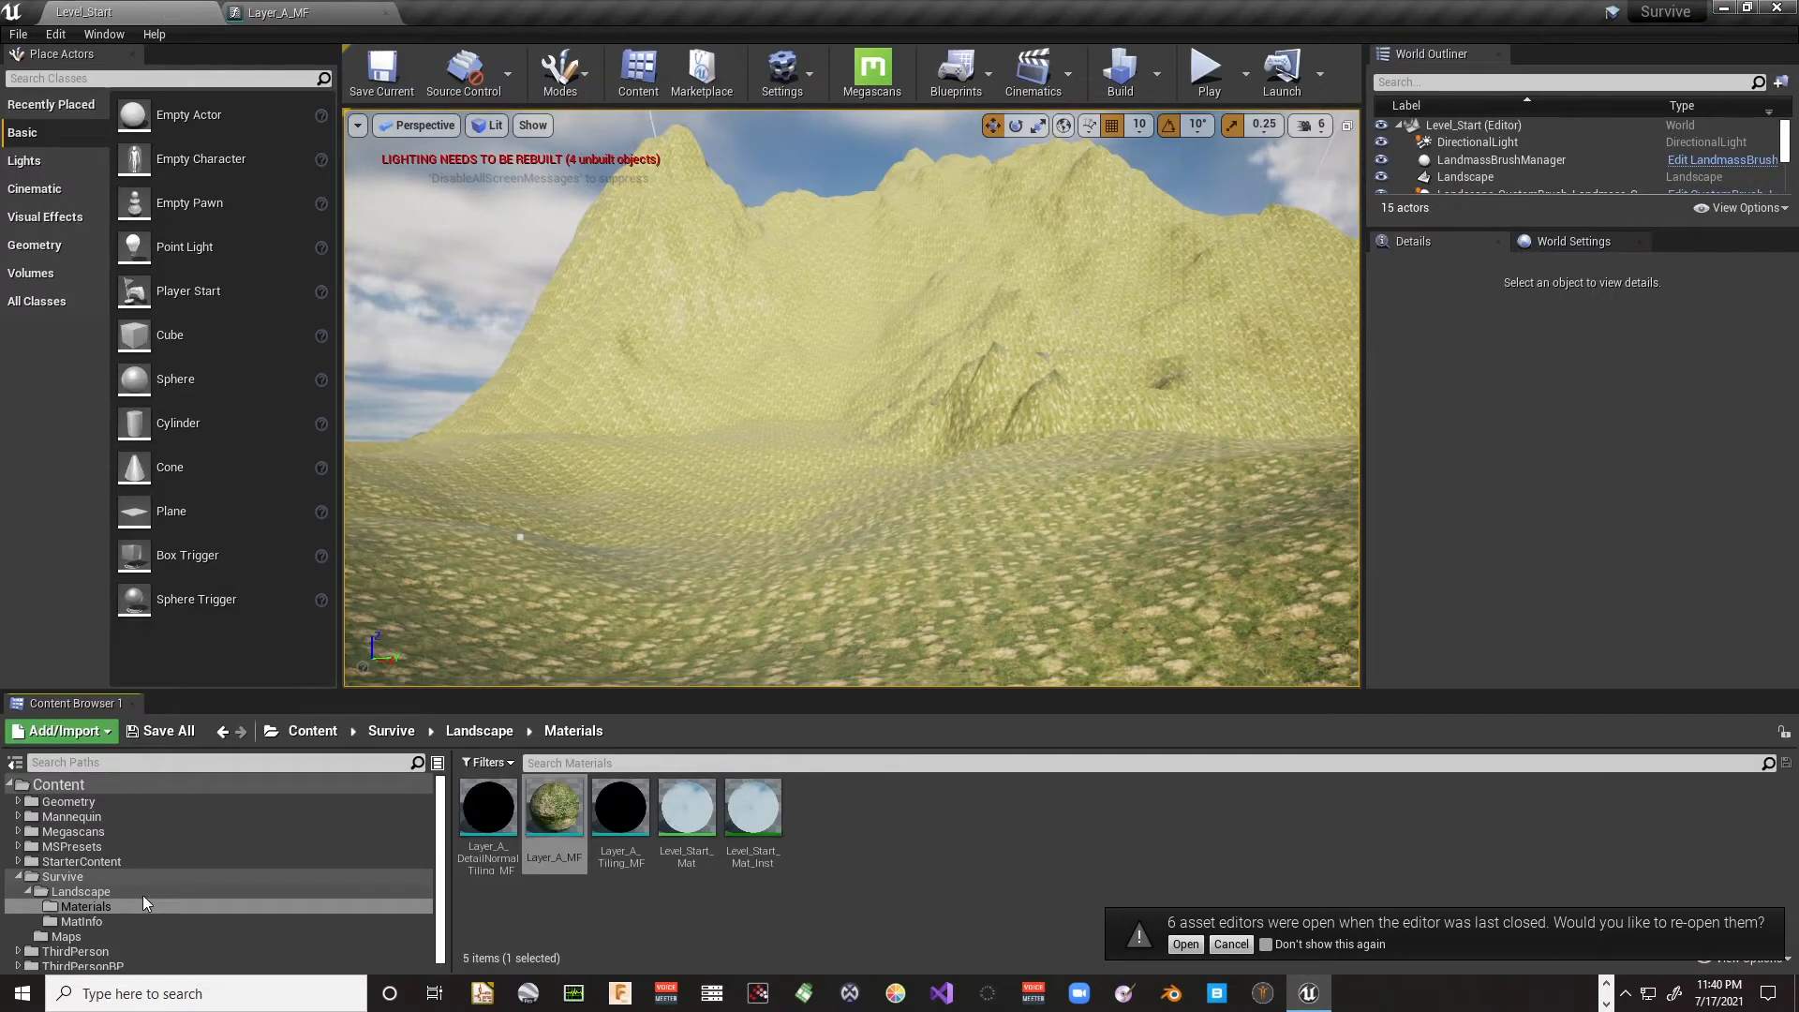
Step: Open the Grass_pcciV0_00_inst material instance from the Megascans Surfaces Grass_pcciV0_00 folder and examine its texture maps
scroll(127, 893, down, 1)
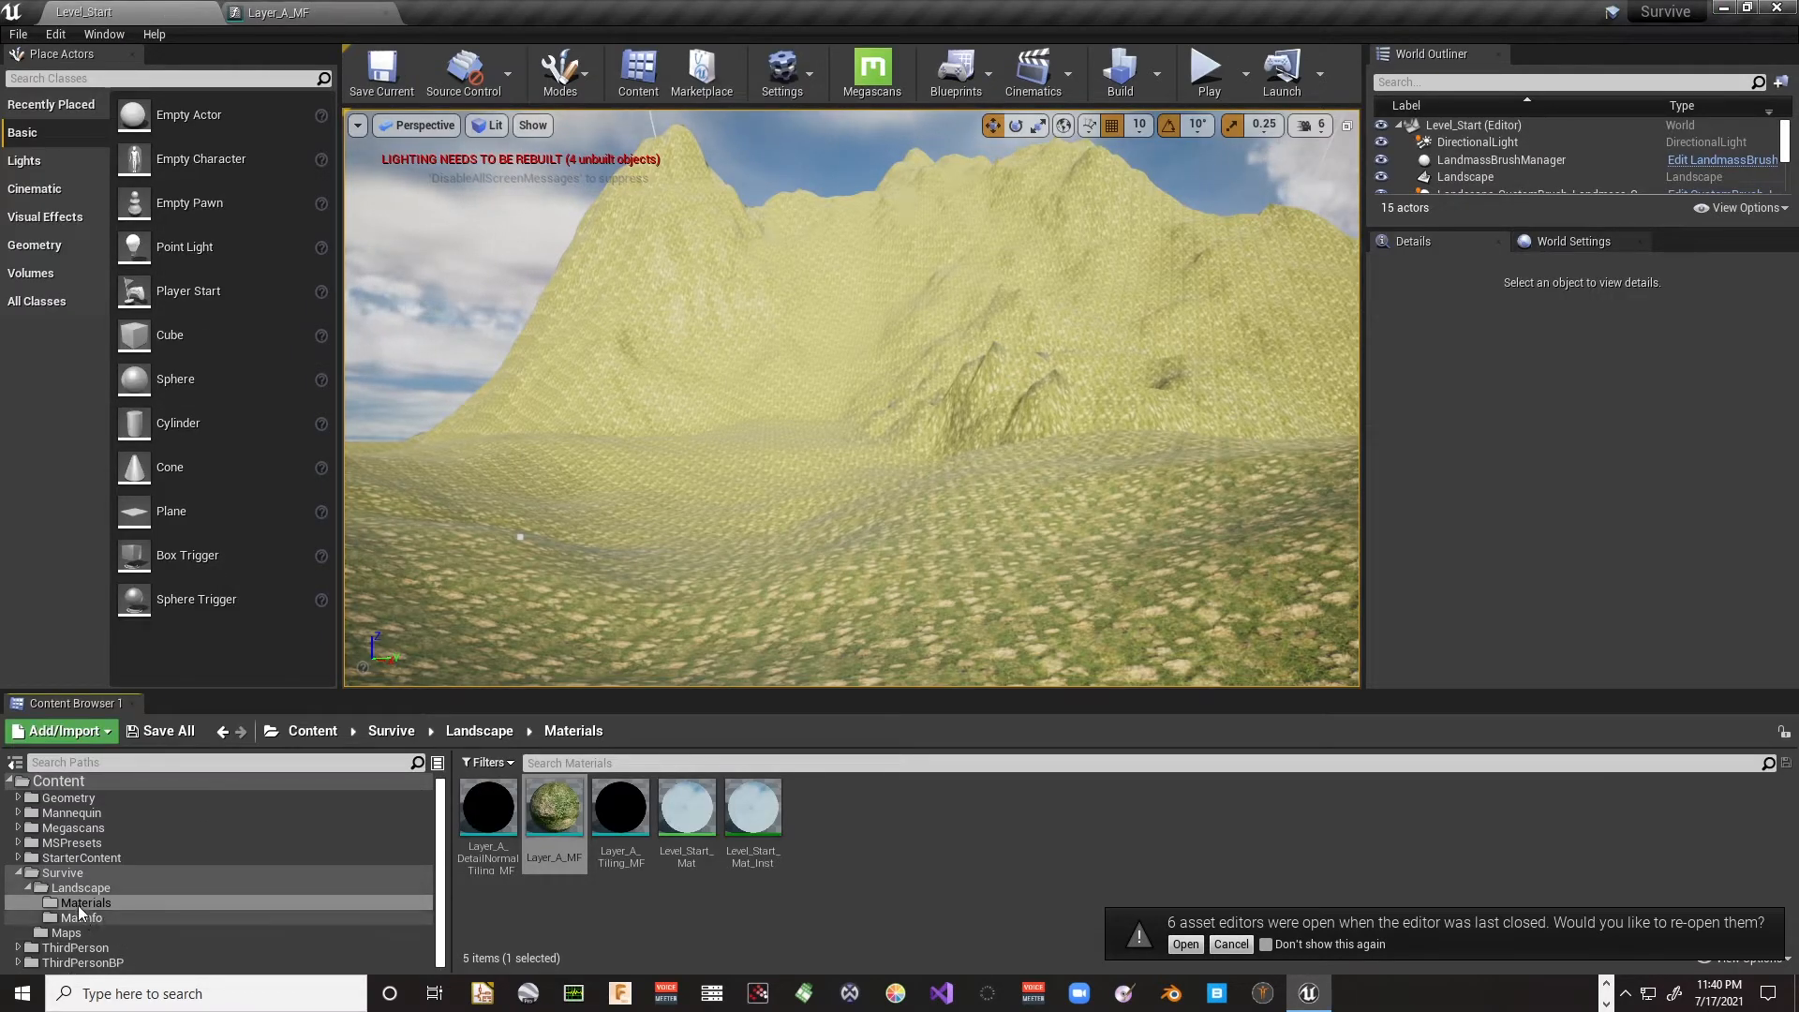
click(17, 828)
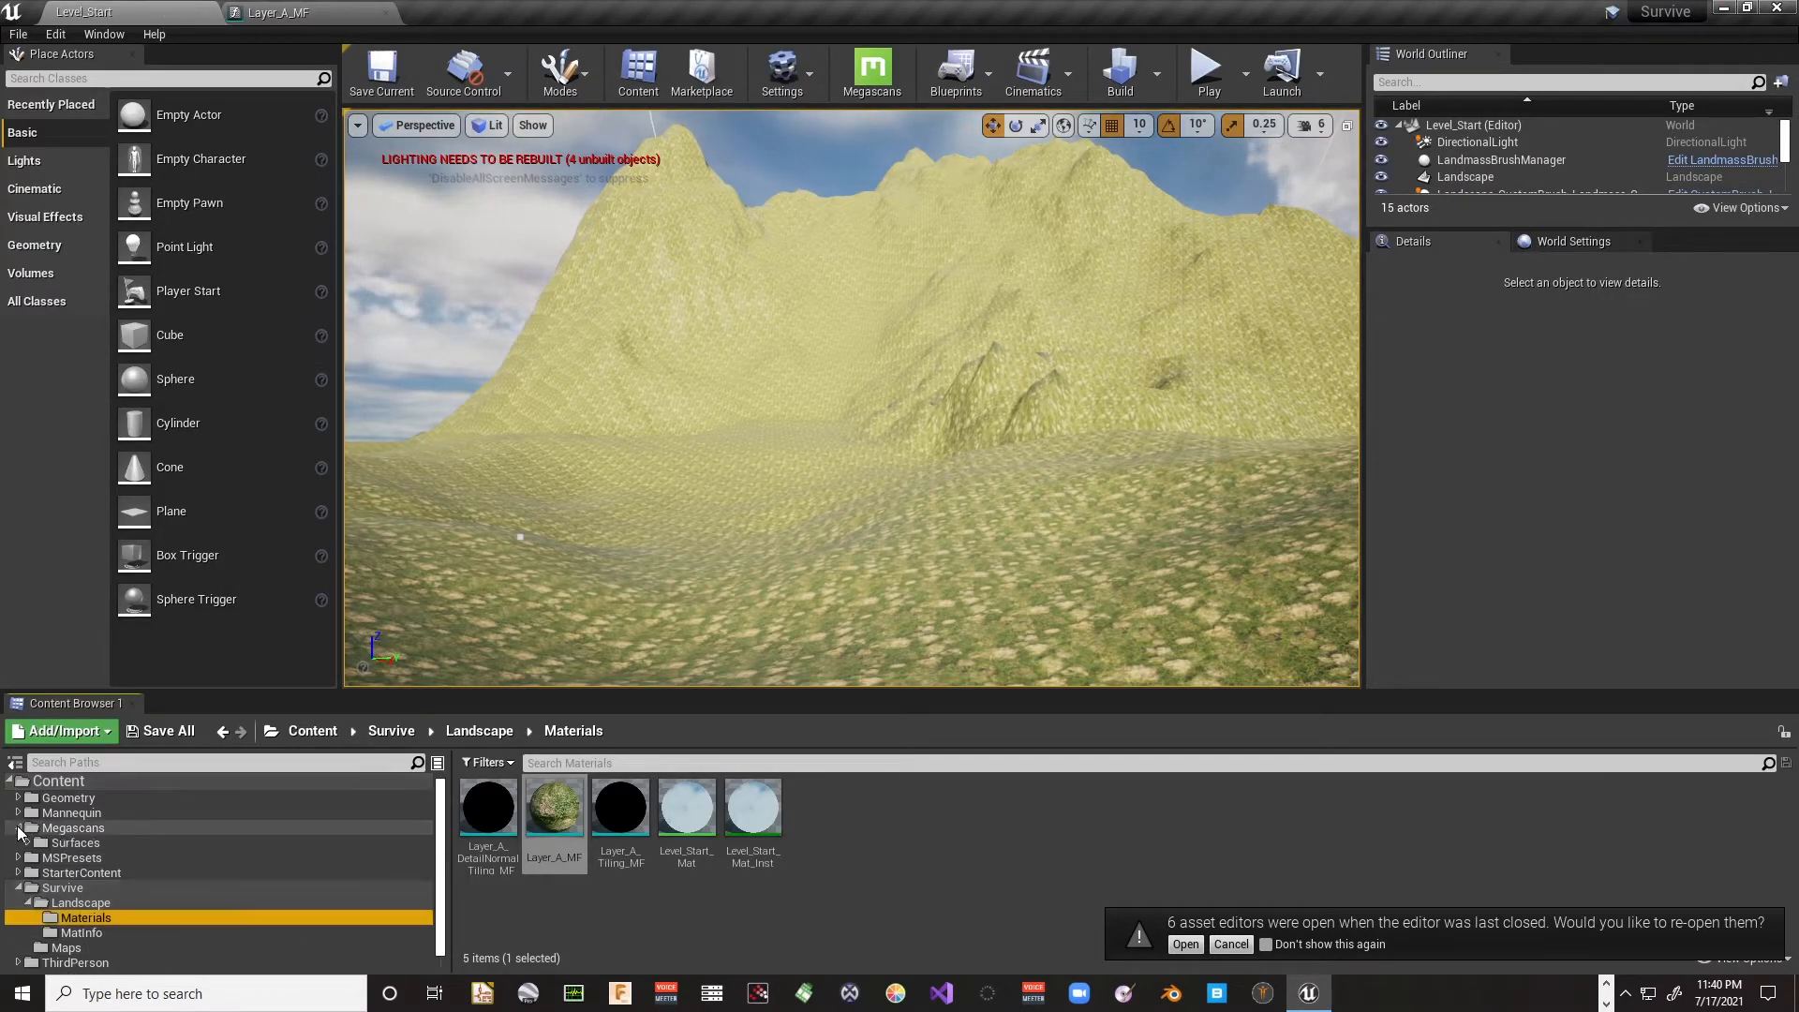
click(77, 844)
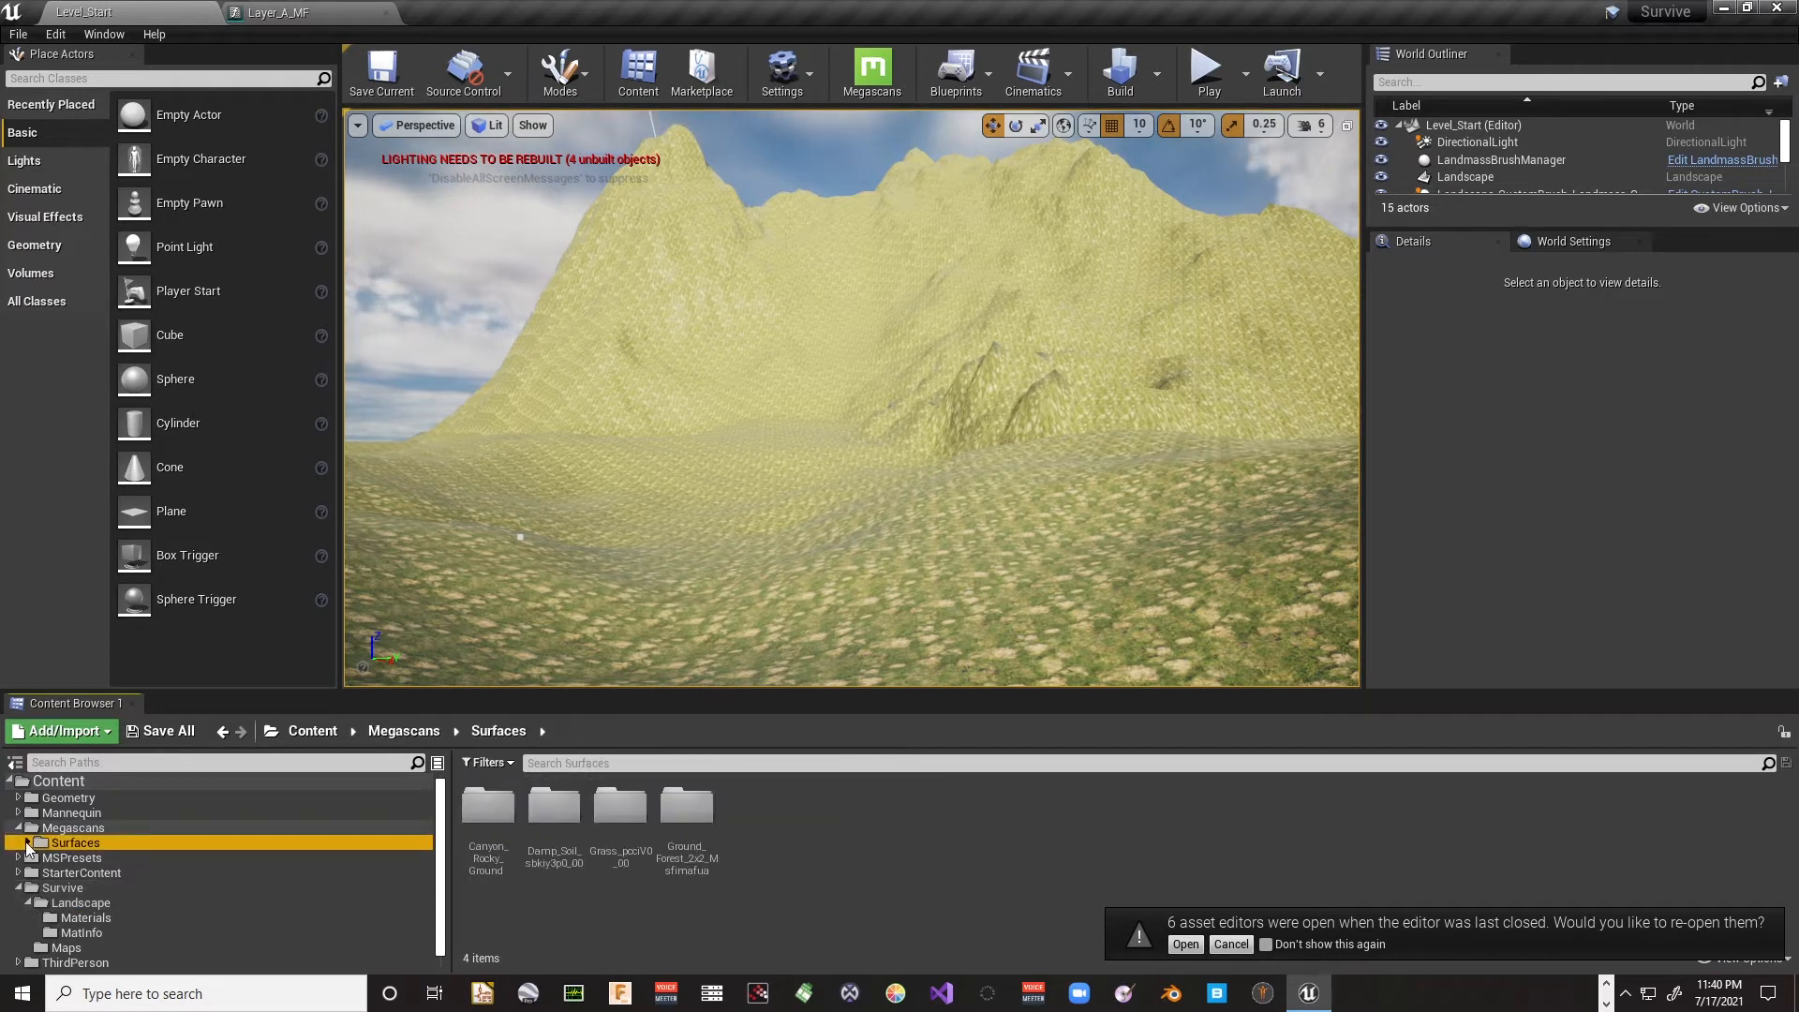
click(27, 844)
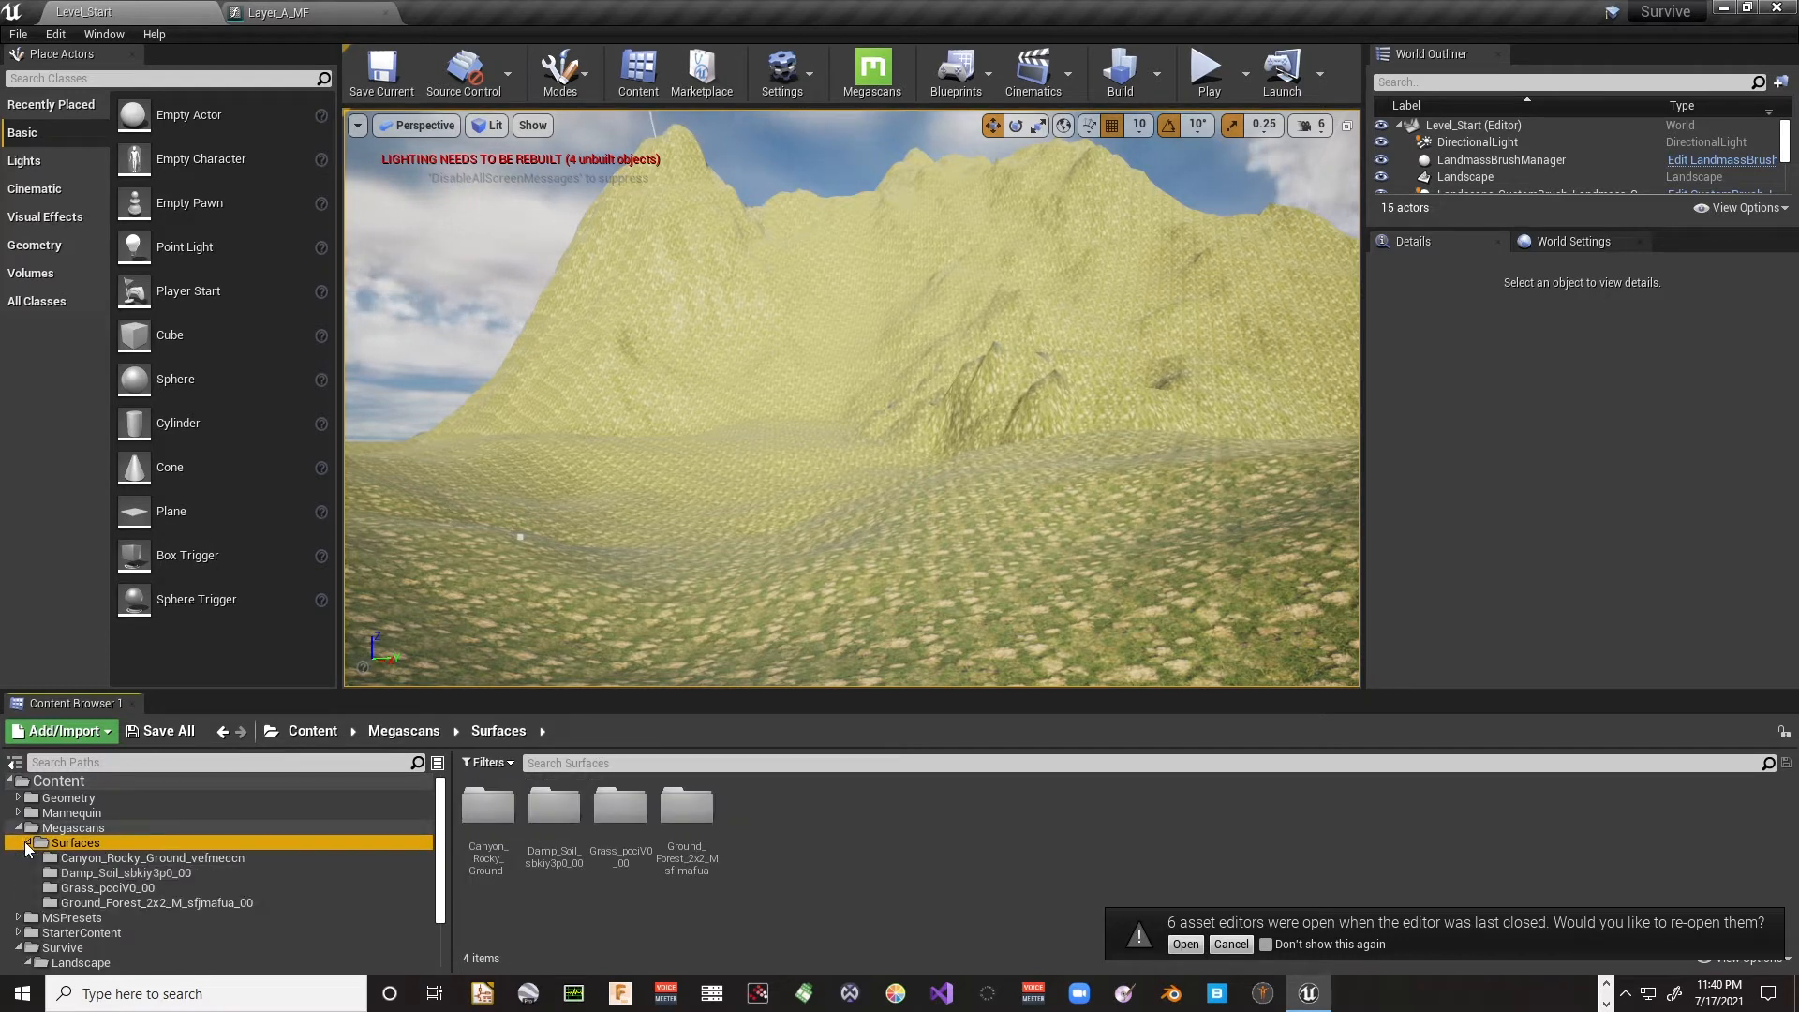
click(128, 890)
double_click(614, 807)
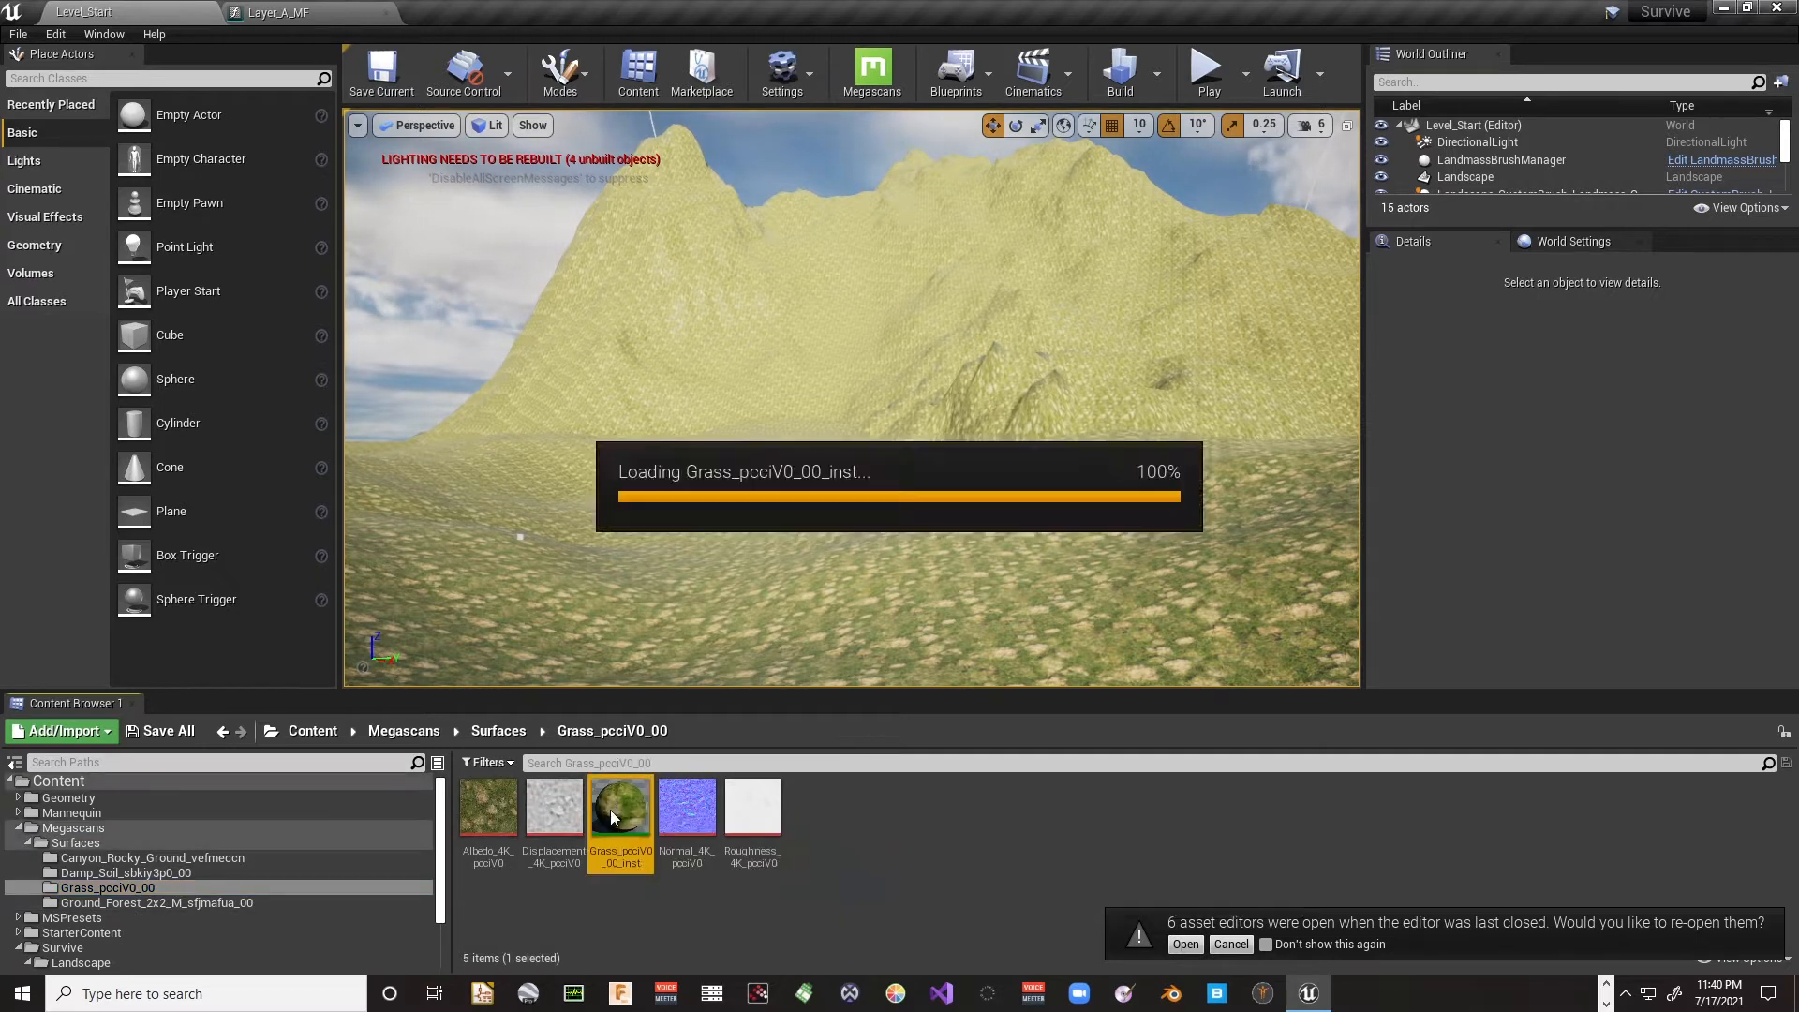
scroll(1201, 482, down, 10)
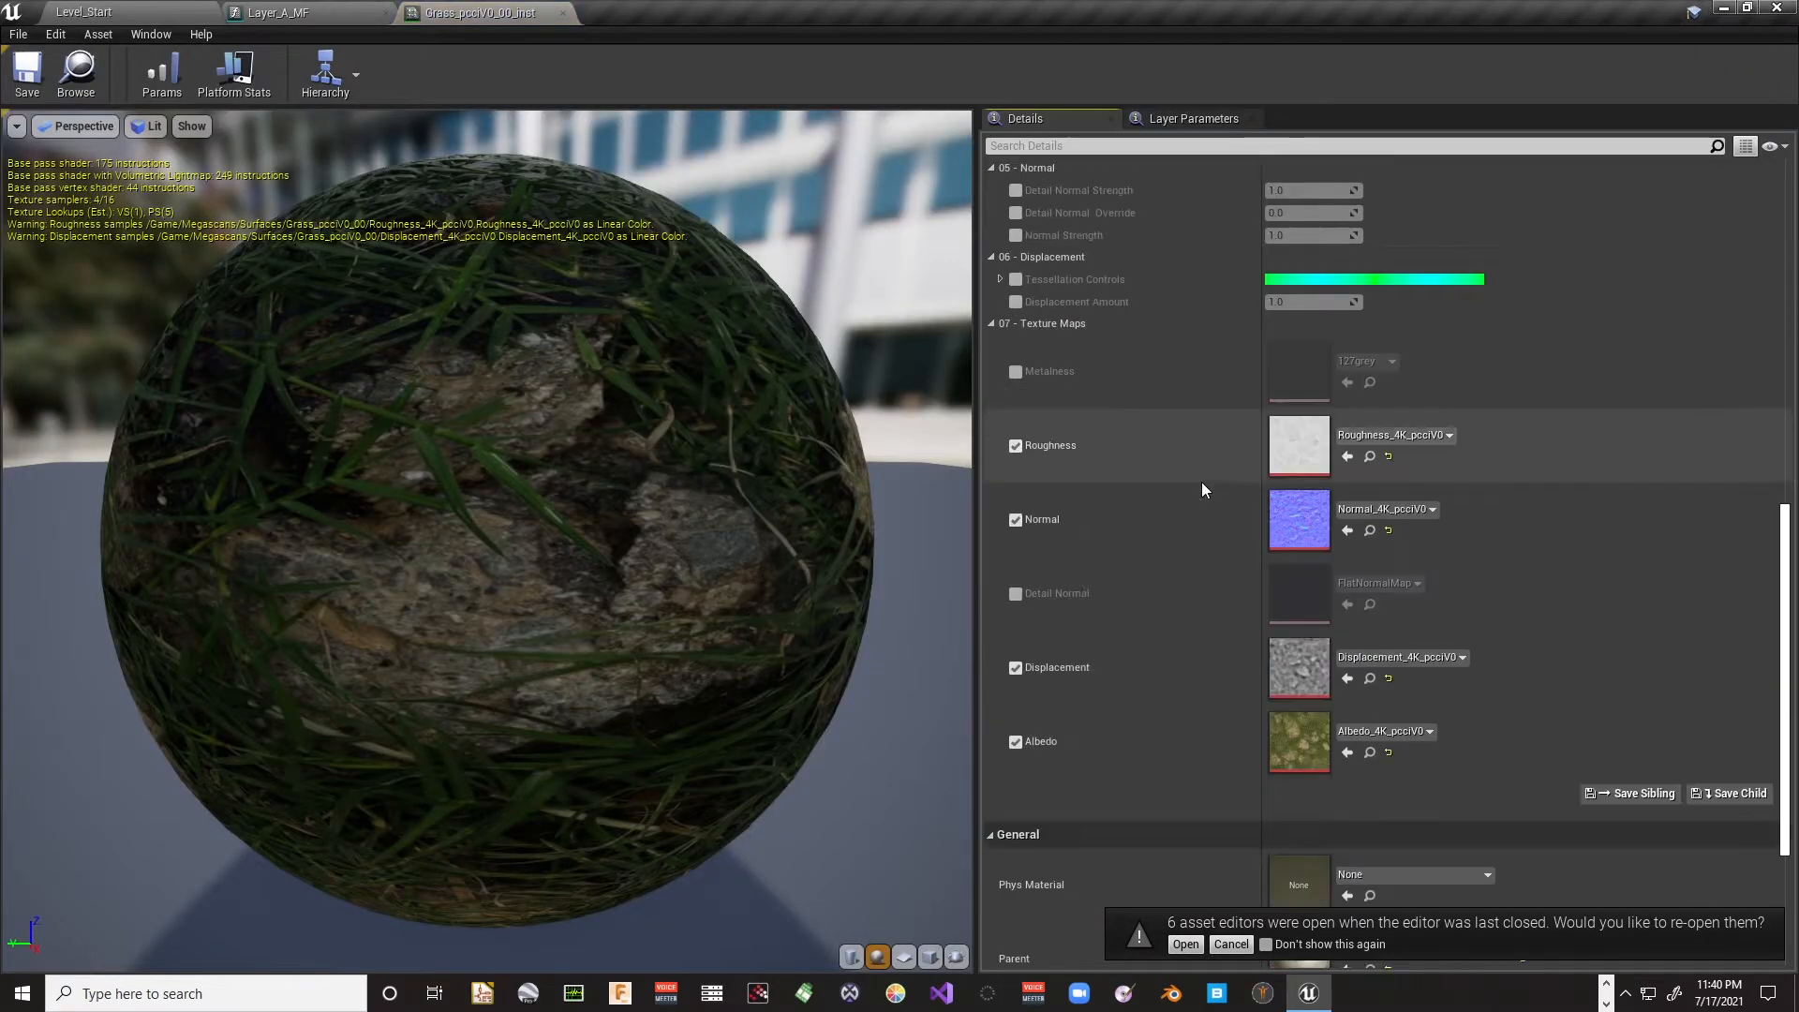
scroll(1201, 482, up, 2)
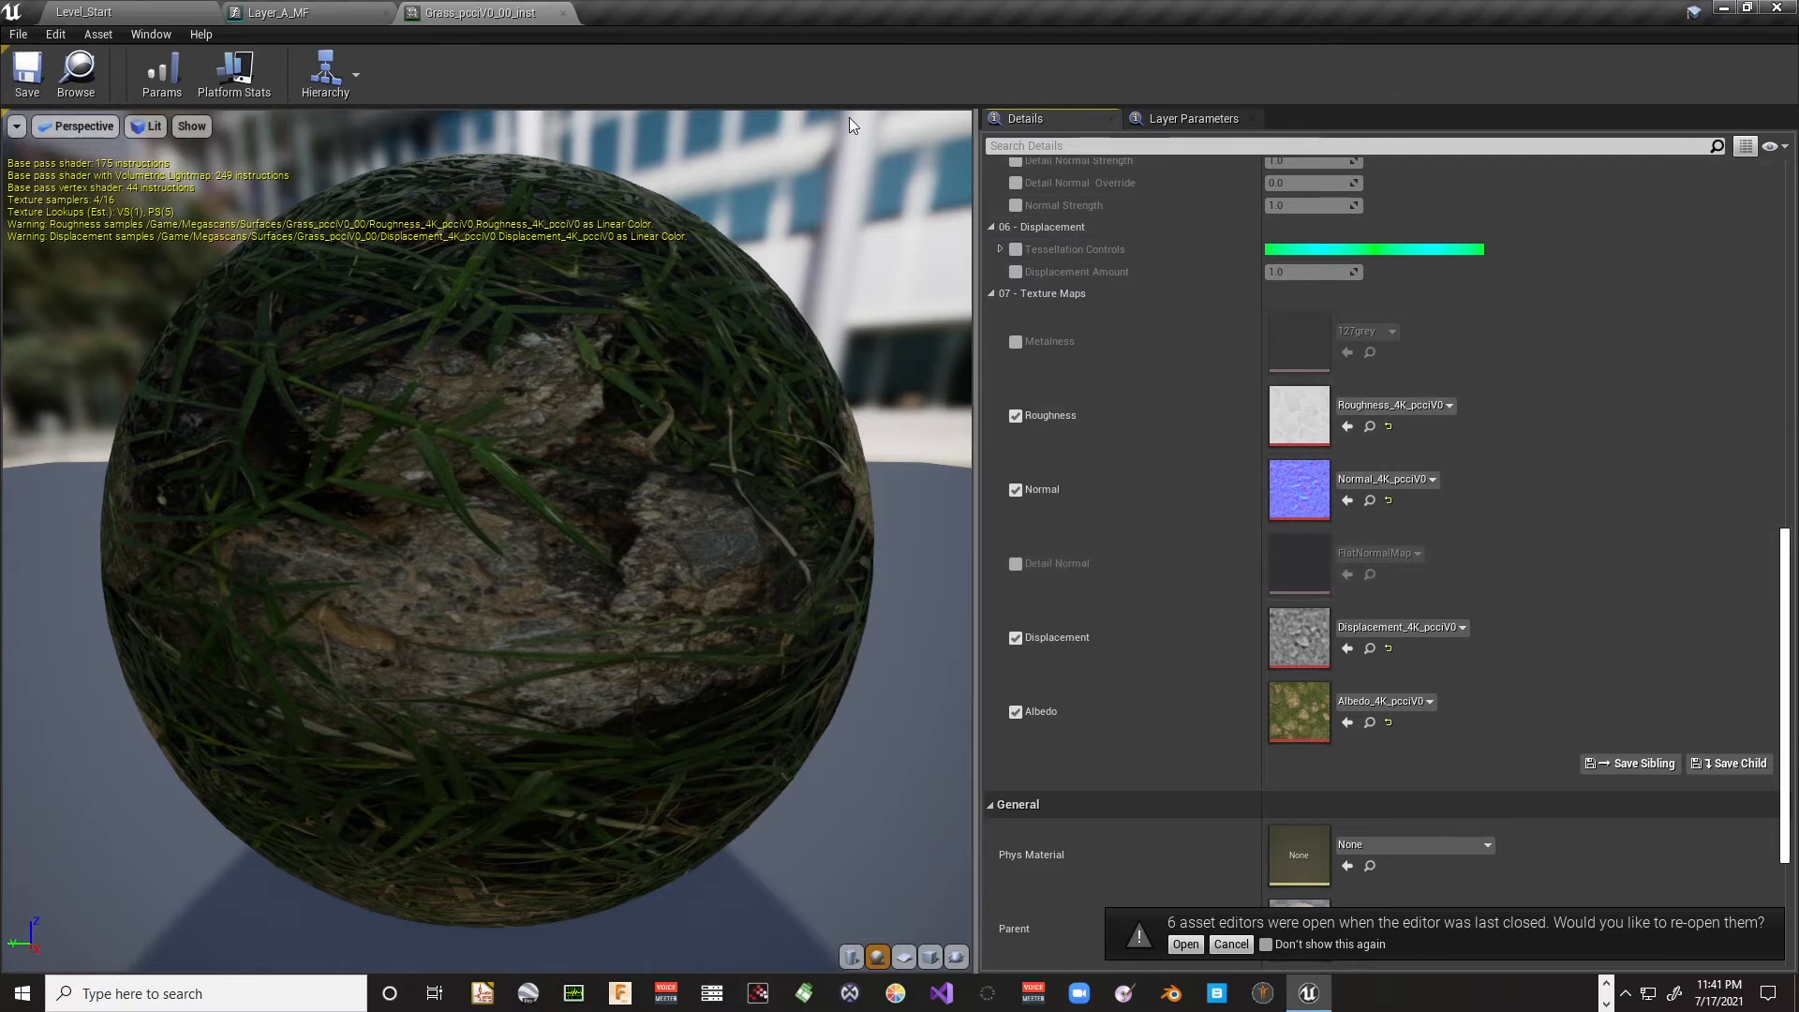
Step: Return to the Layer_A_MF function and search the texture choices of the Layer A Metalness parameter for 127
click(264, 11)
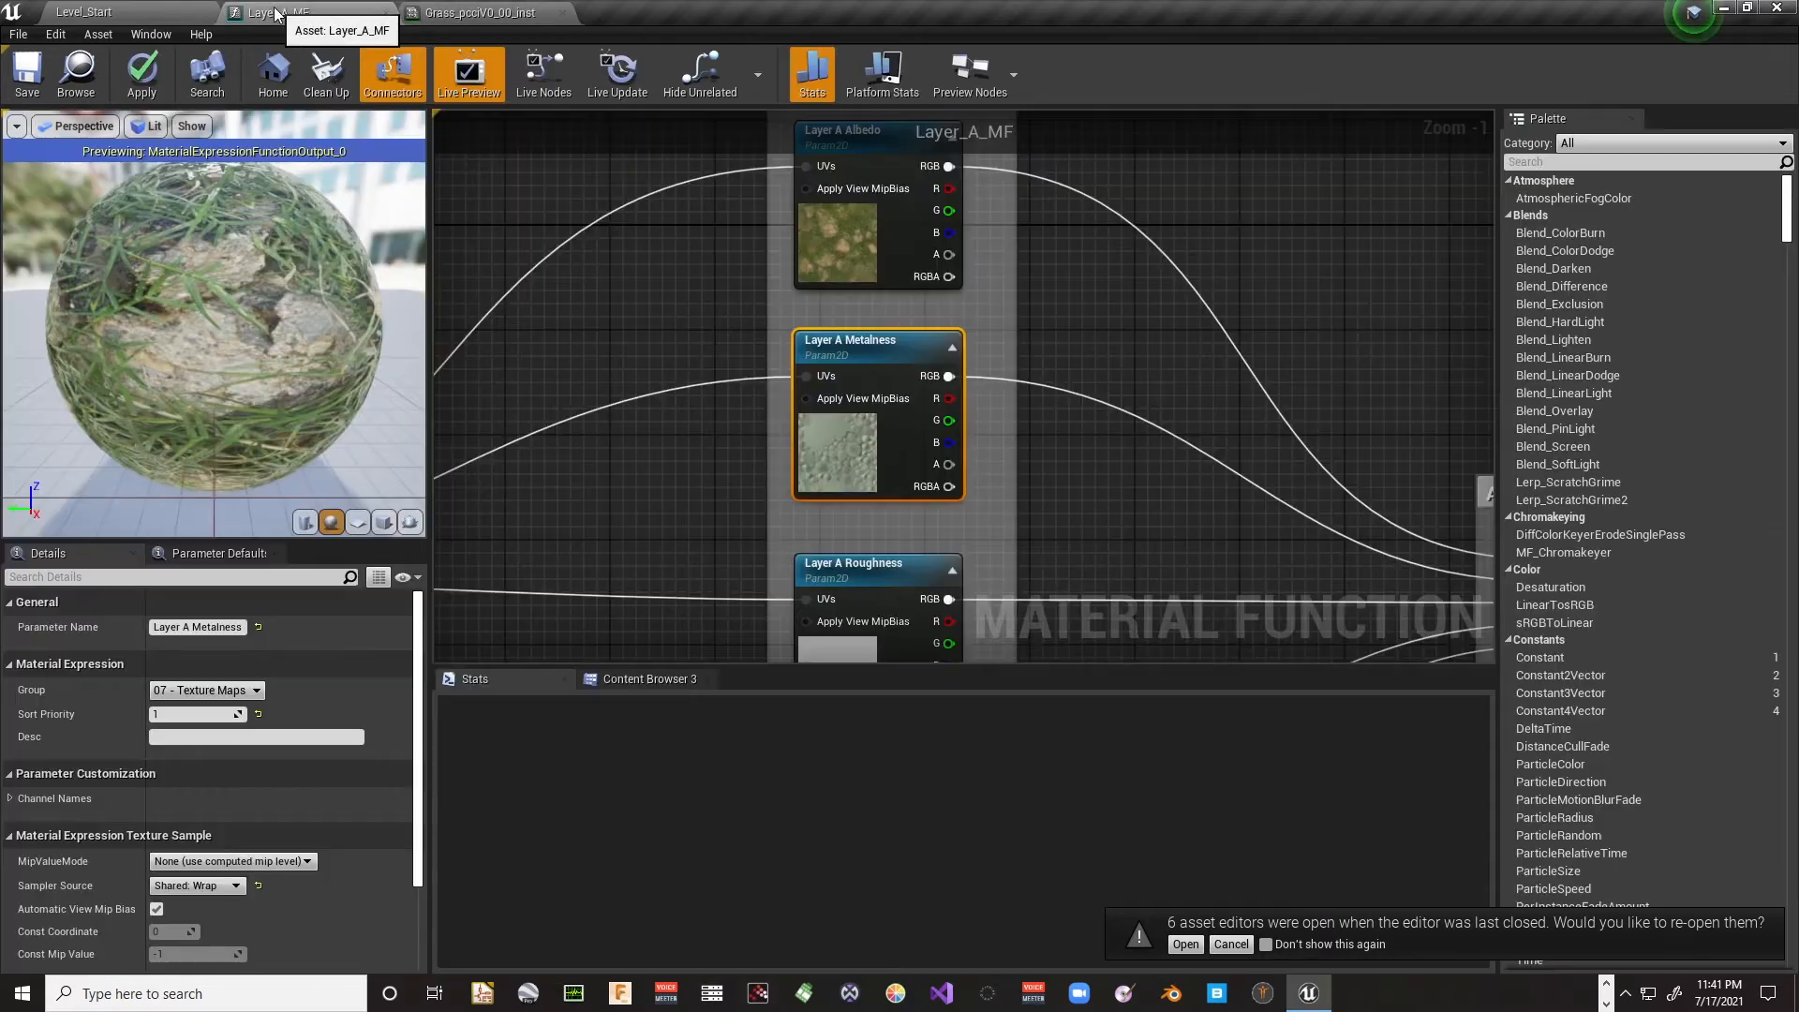
right_drag(771, 342, 773, 195)
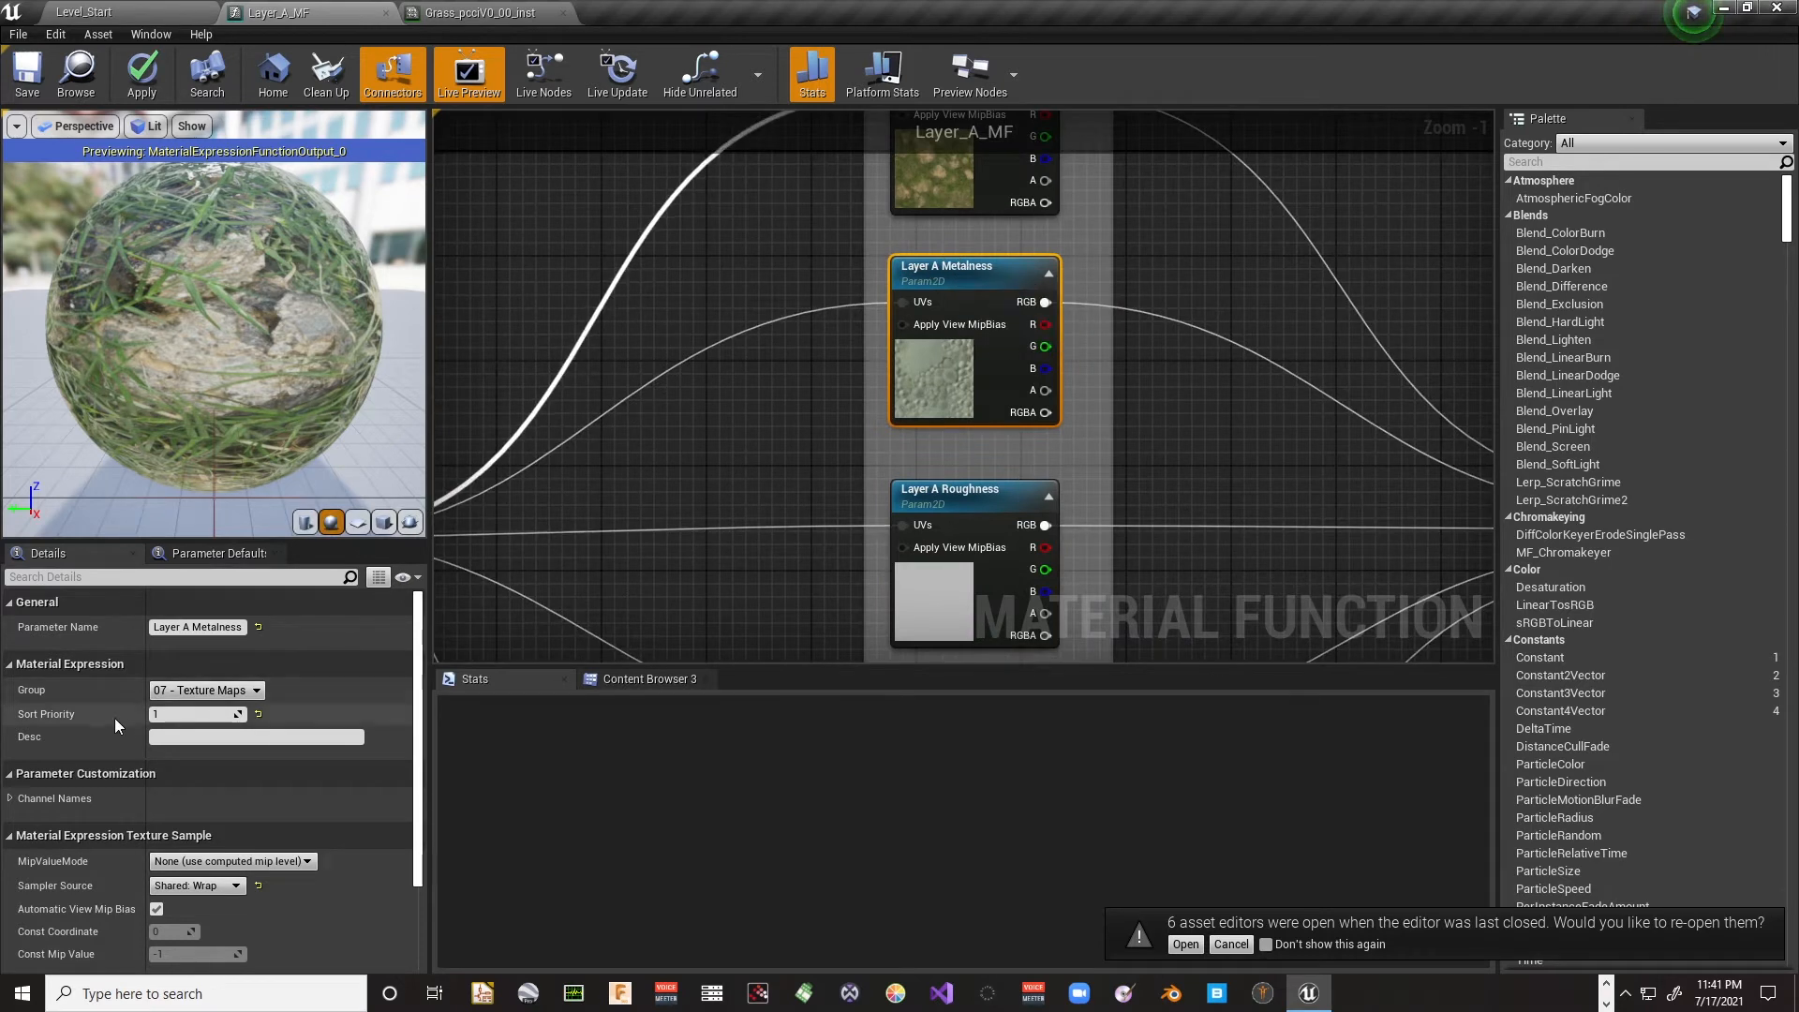
scroll(205, 757, down, 3)
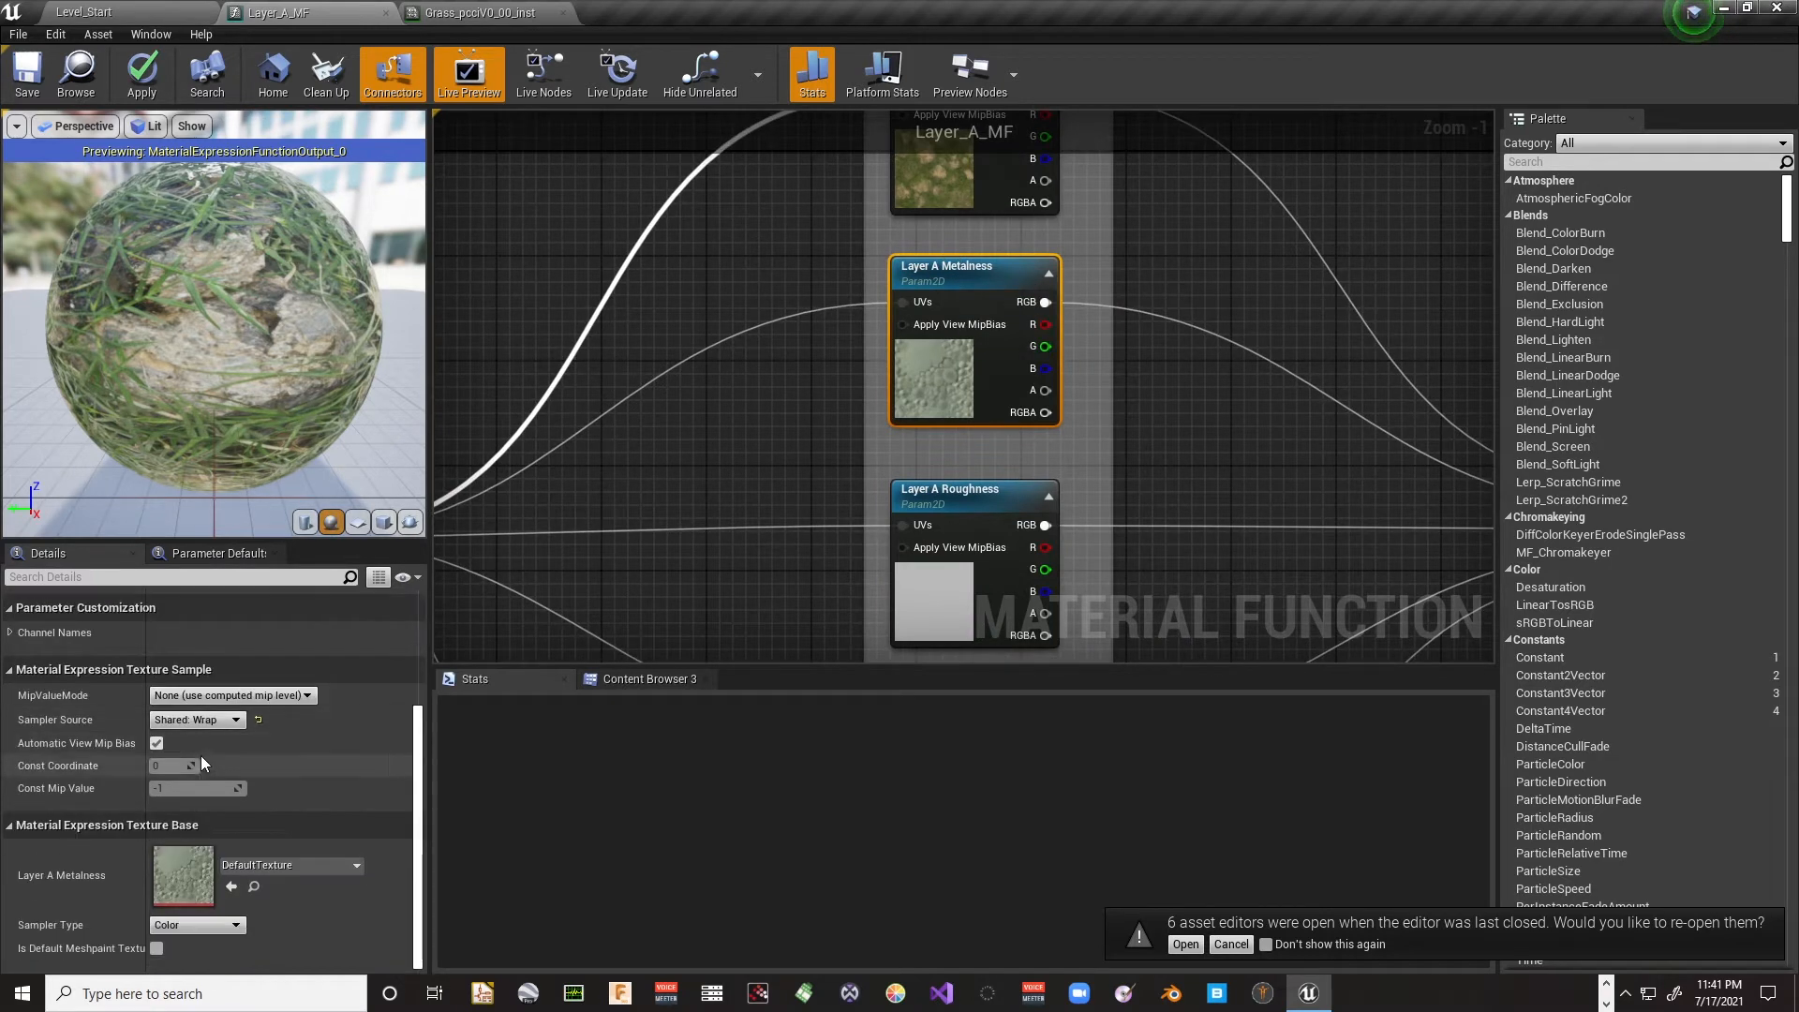
click(266, 866)
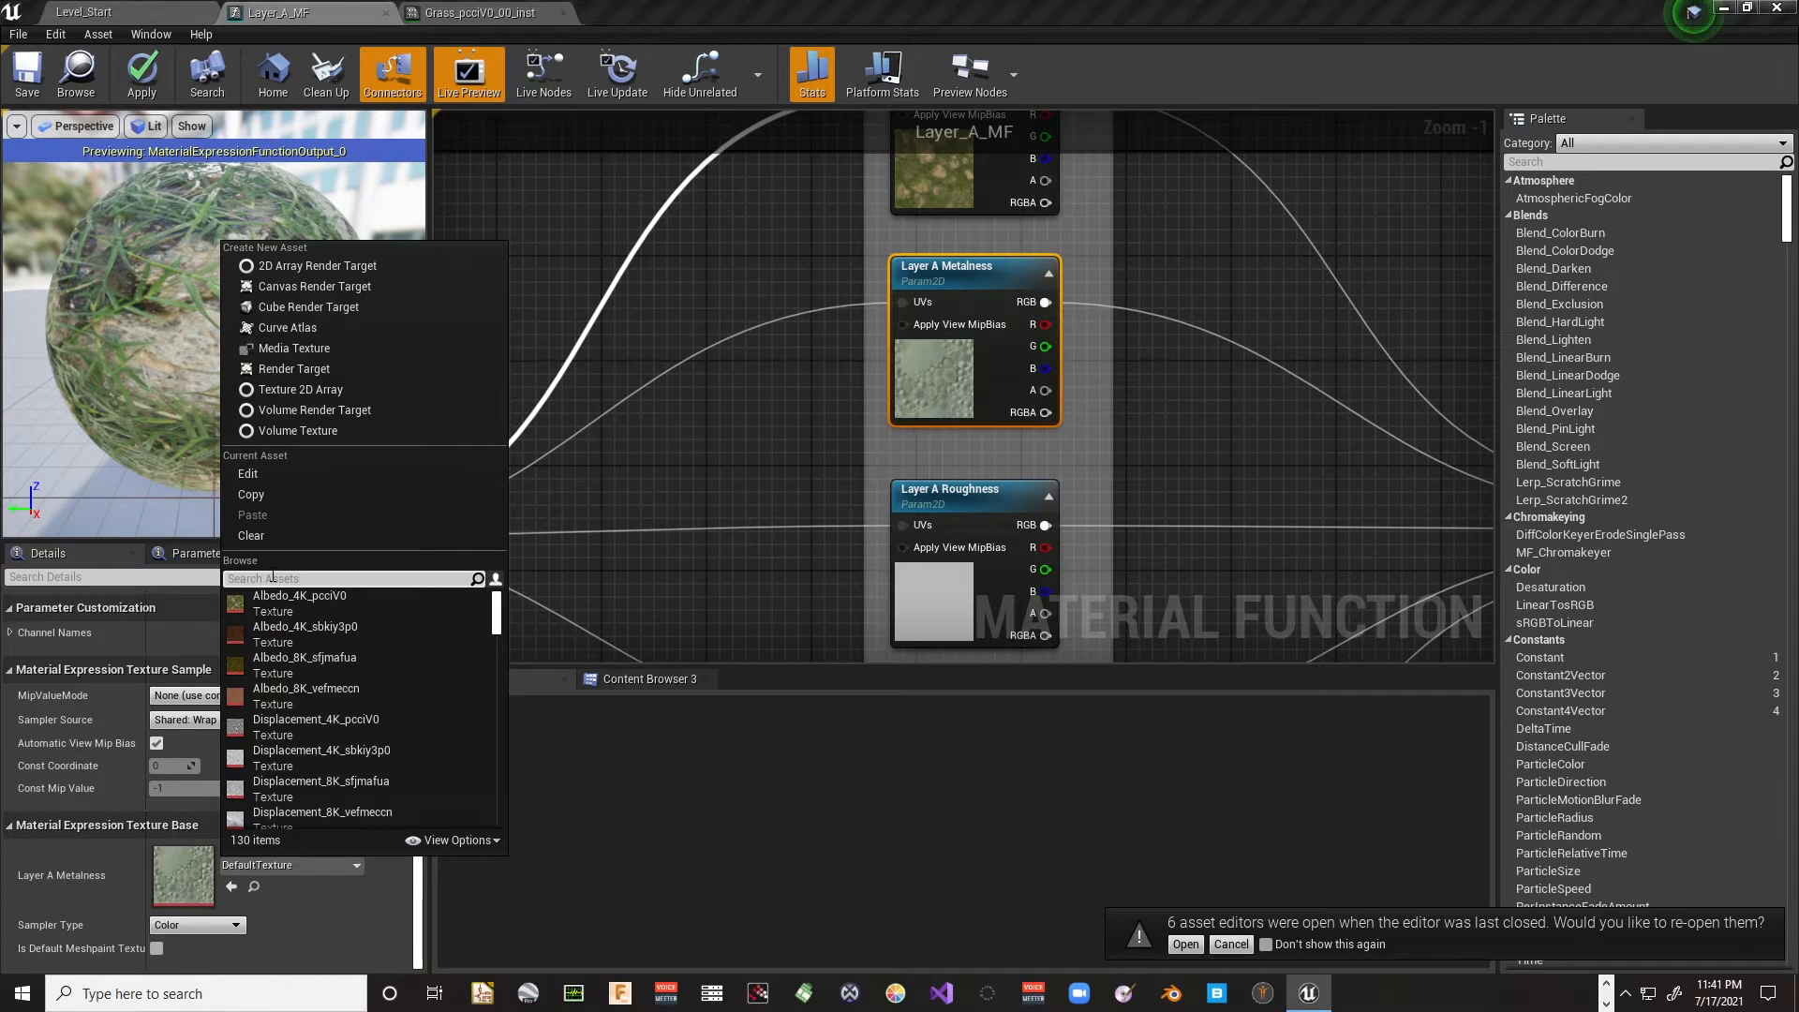
text(127)
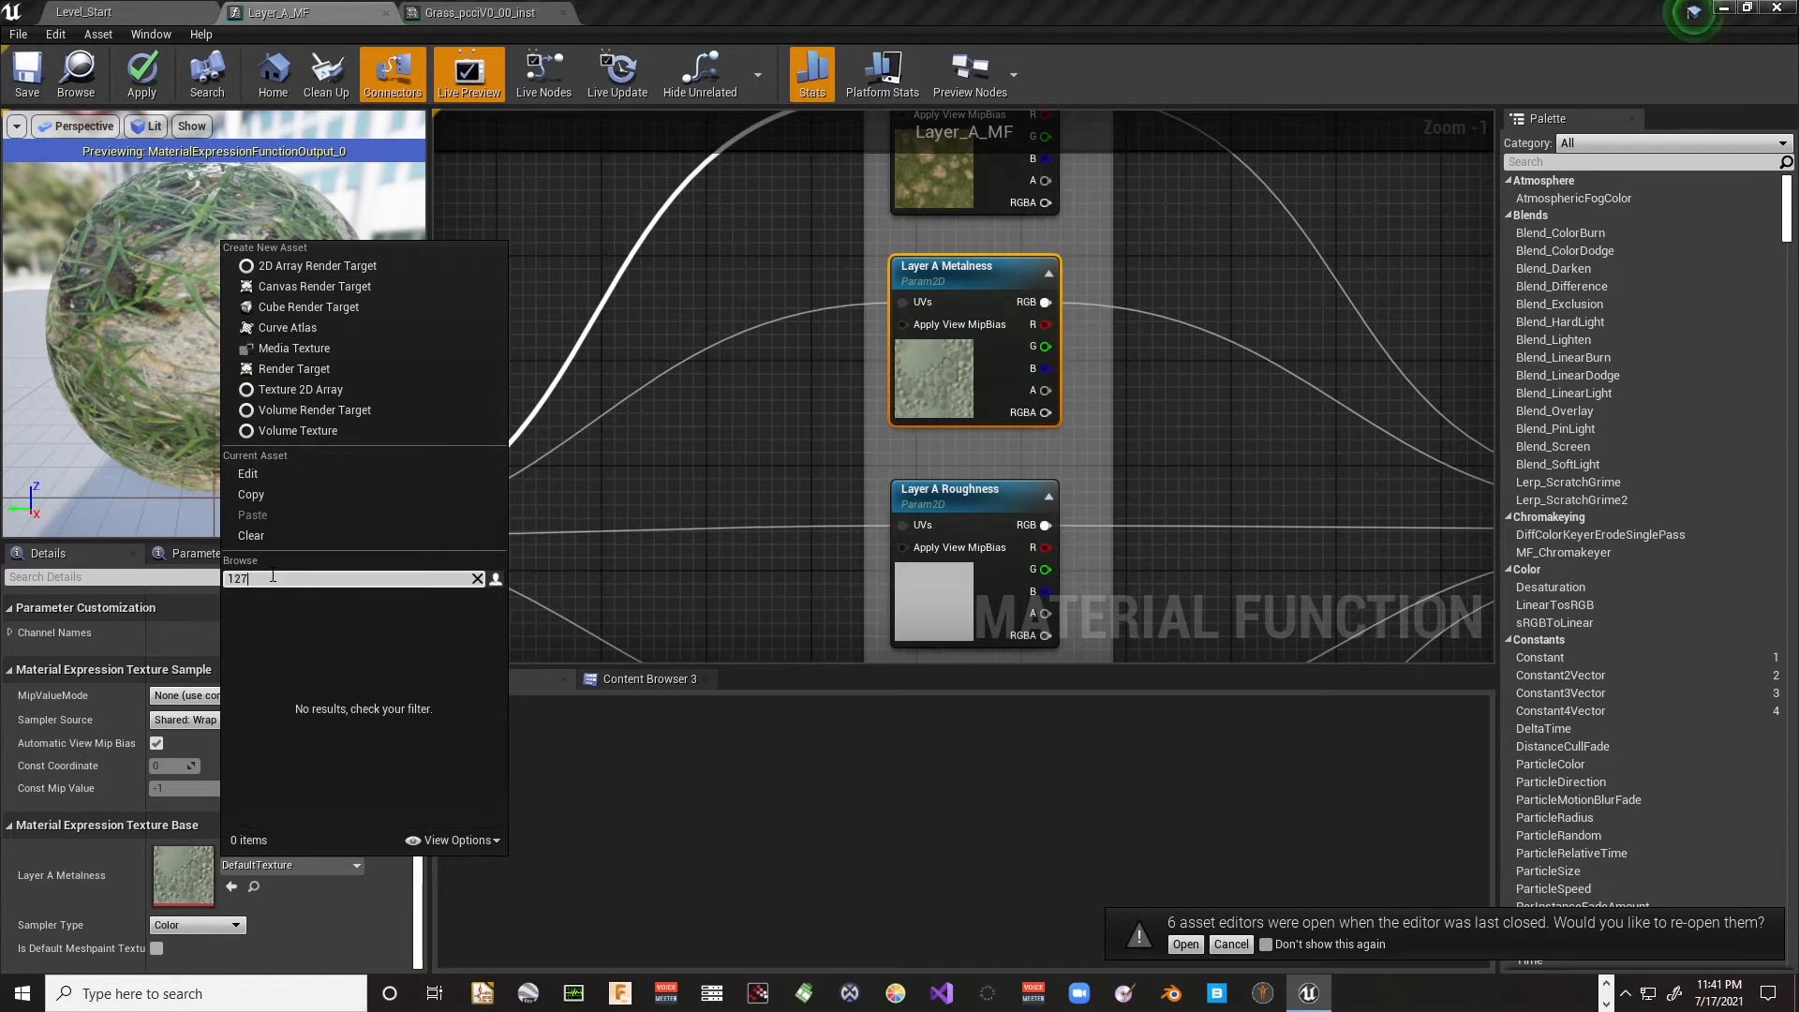
key(BackSpace)
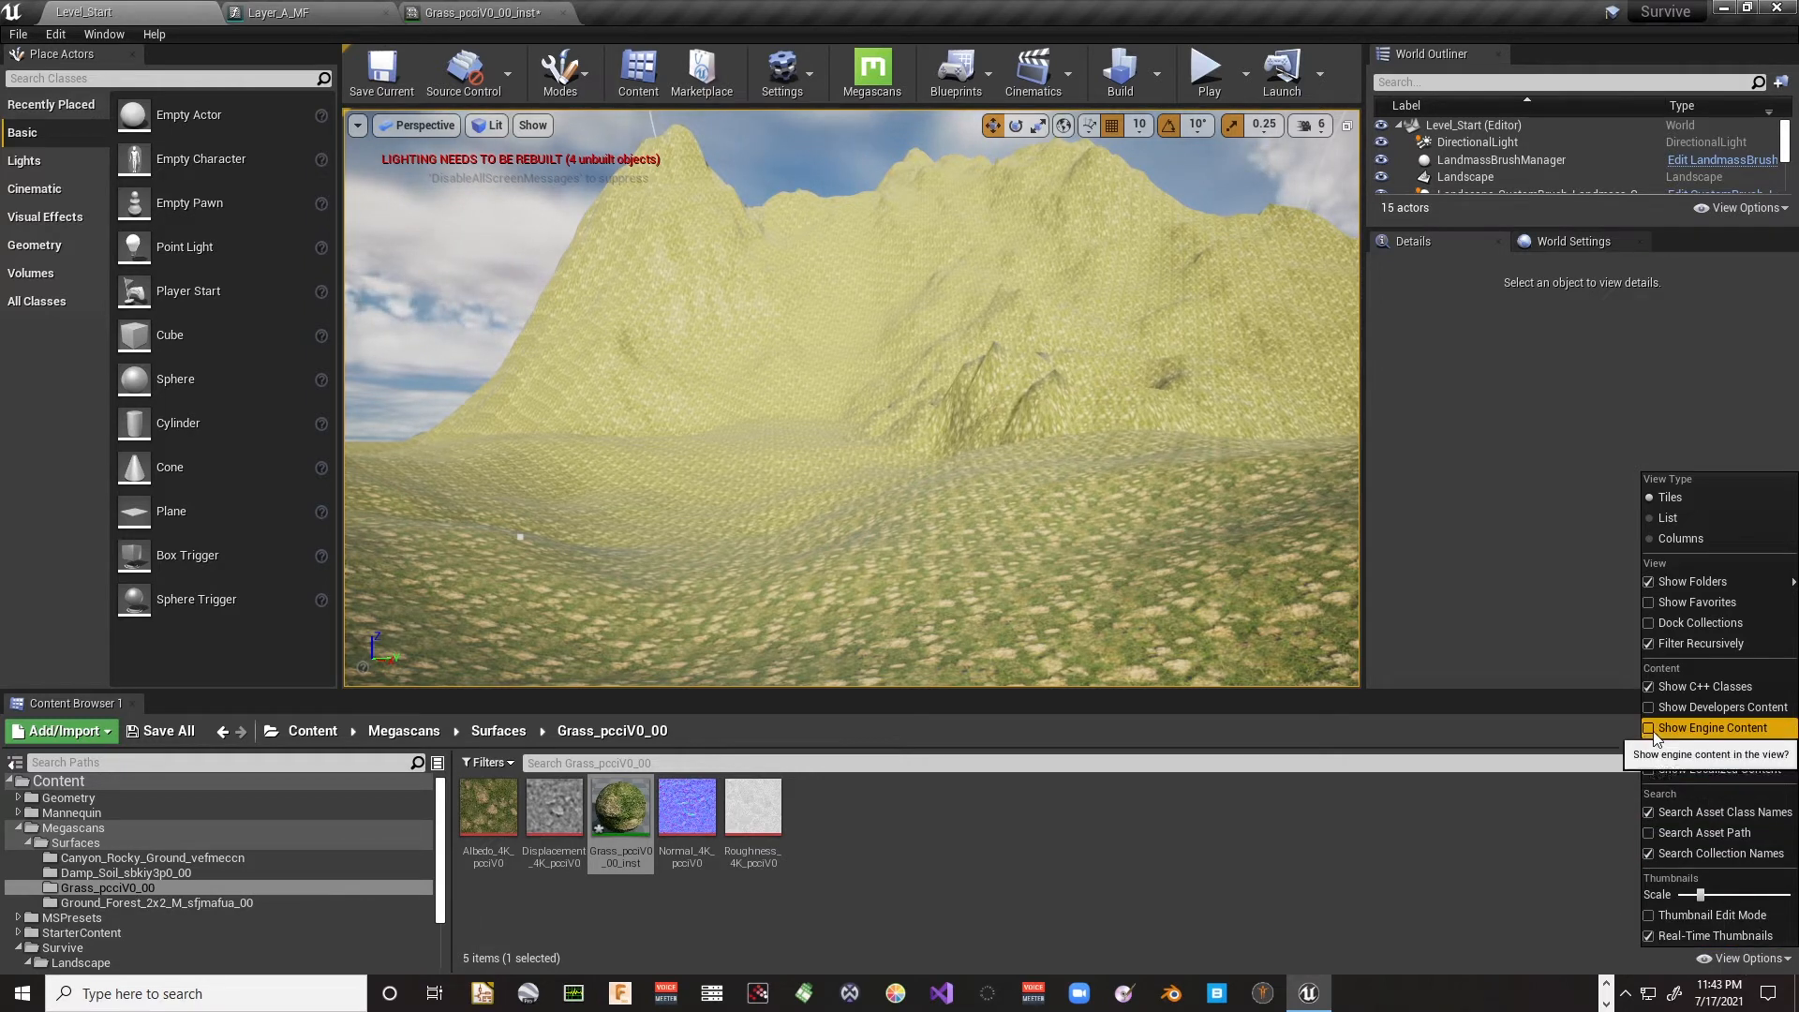
Step: Show engine content in the level's content browser and assign the 127grey texture to the Layer A Metalness parameter in Layer_A_MF
click(1712, 728)
click(1471, 853)
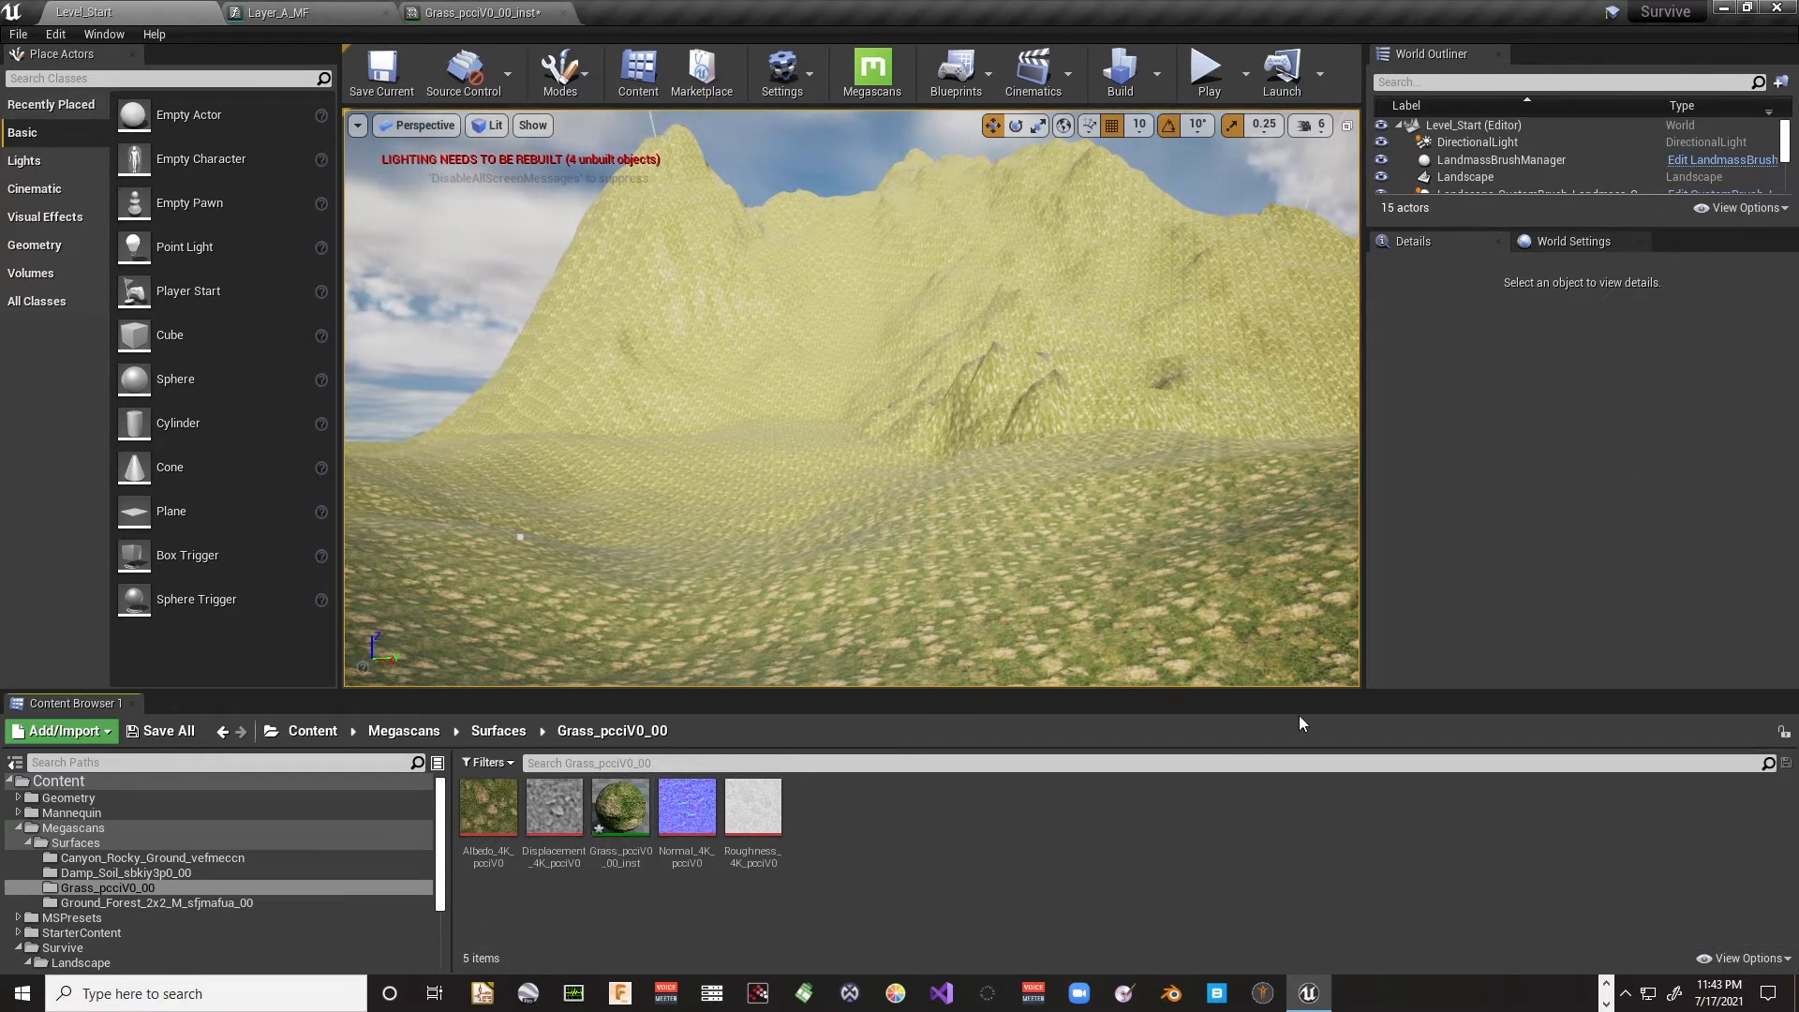
click(281, 12)
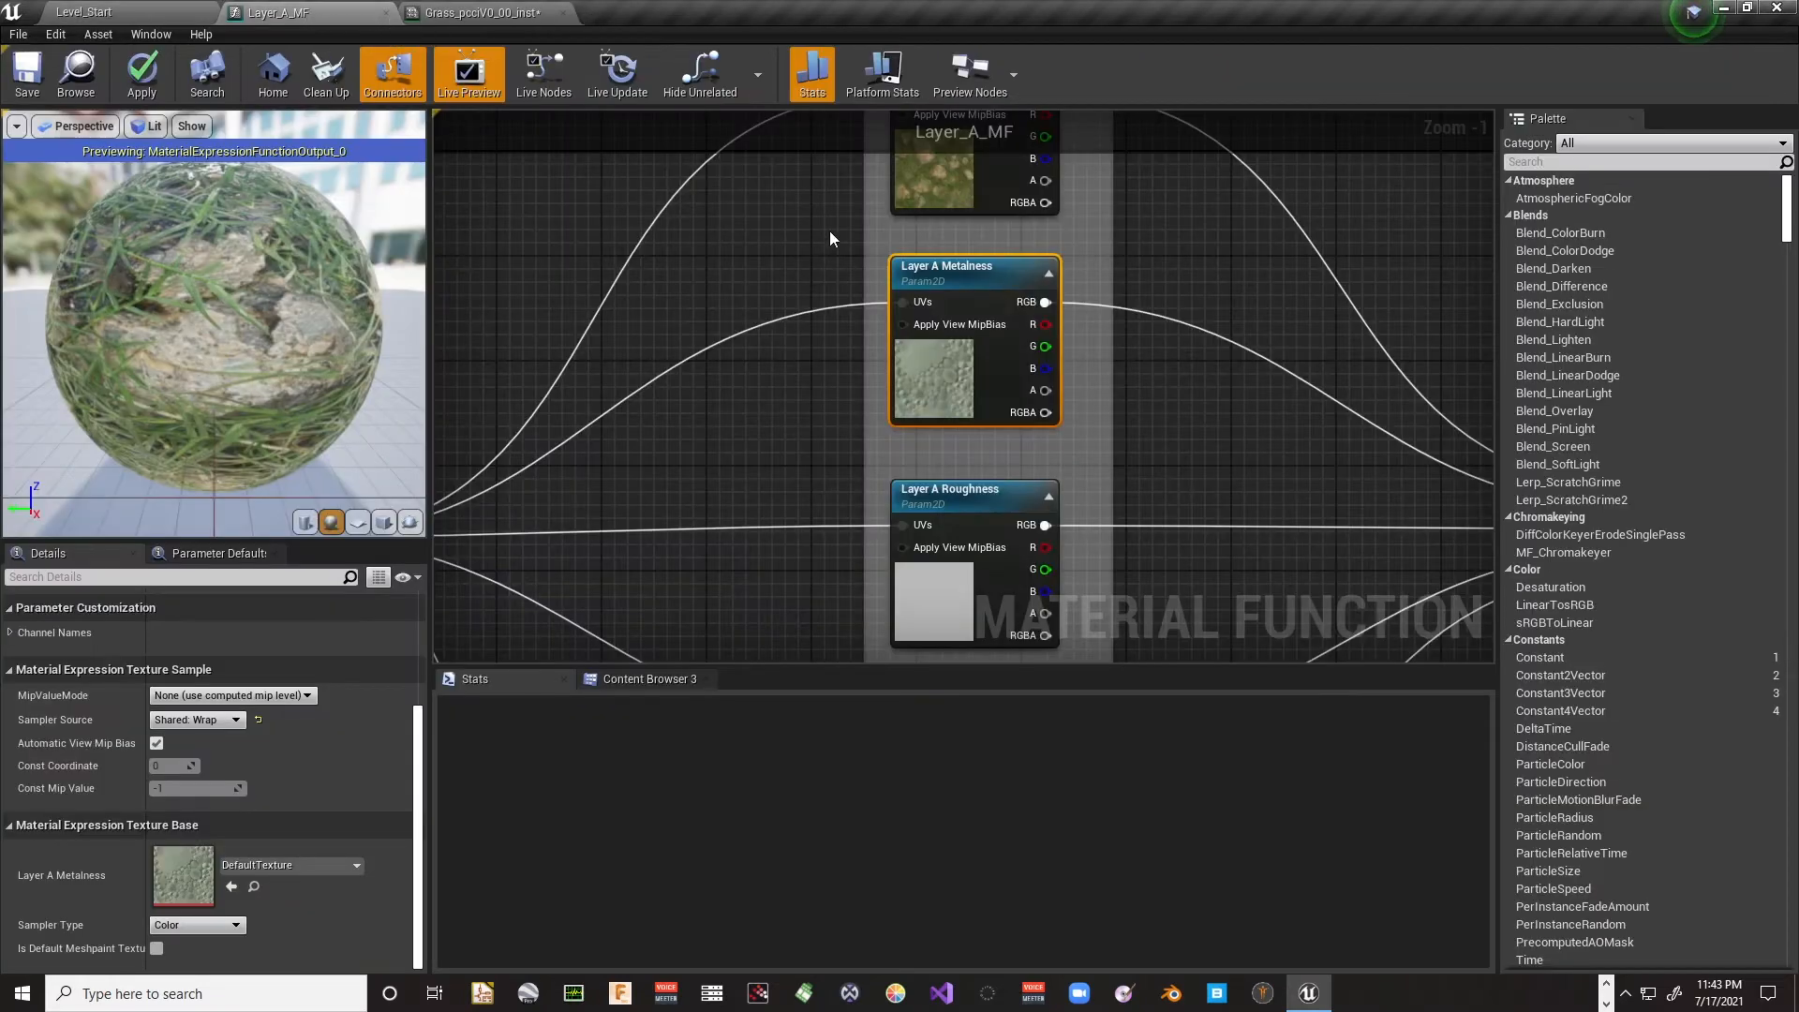
click(290, 865)
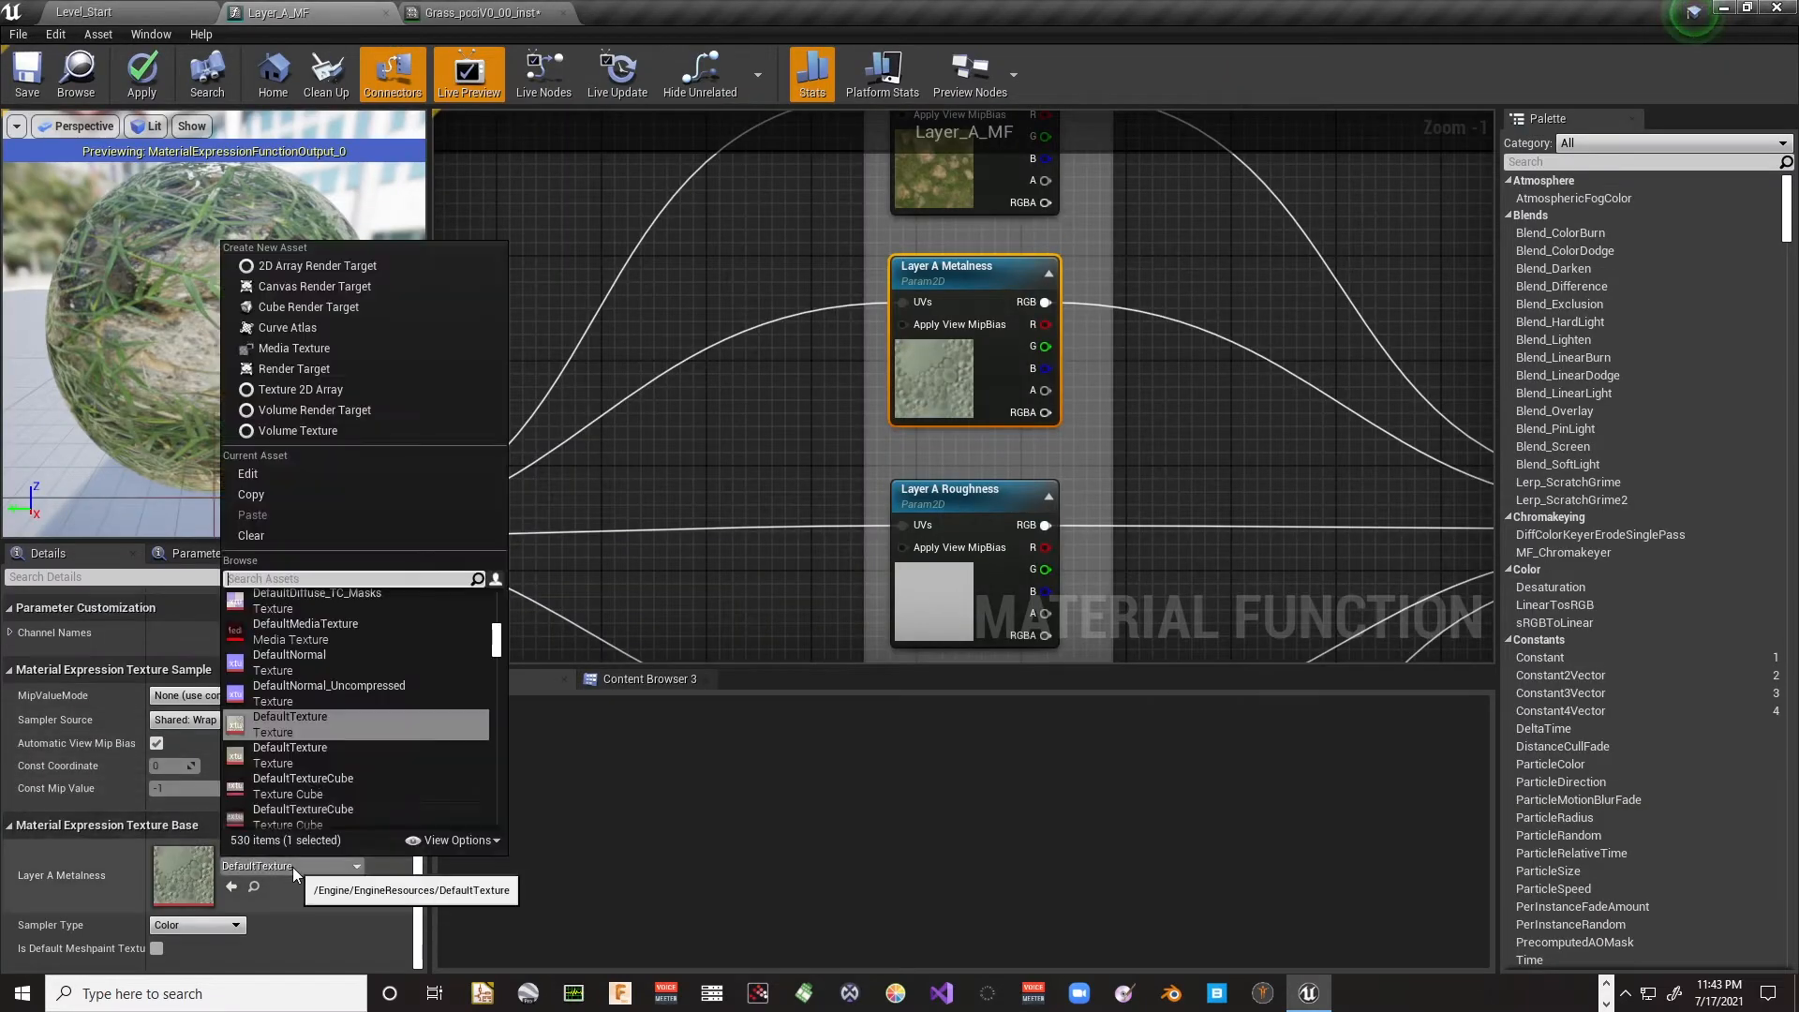
text(1)
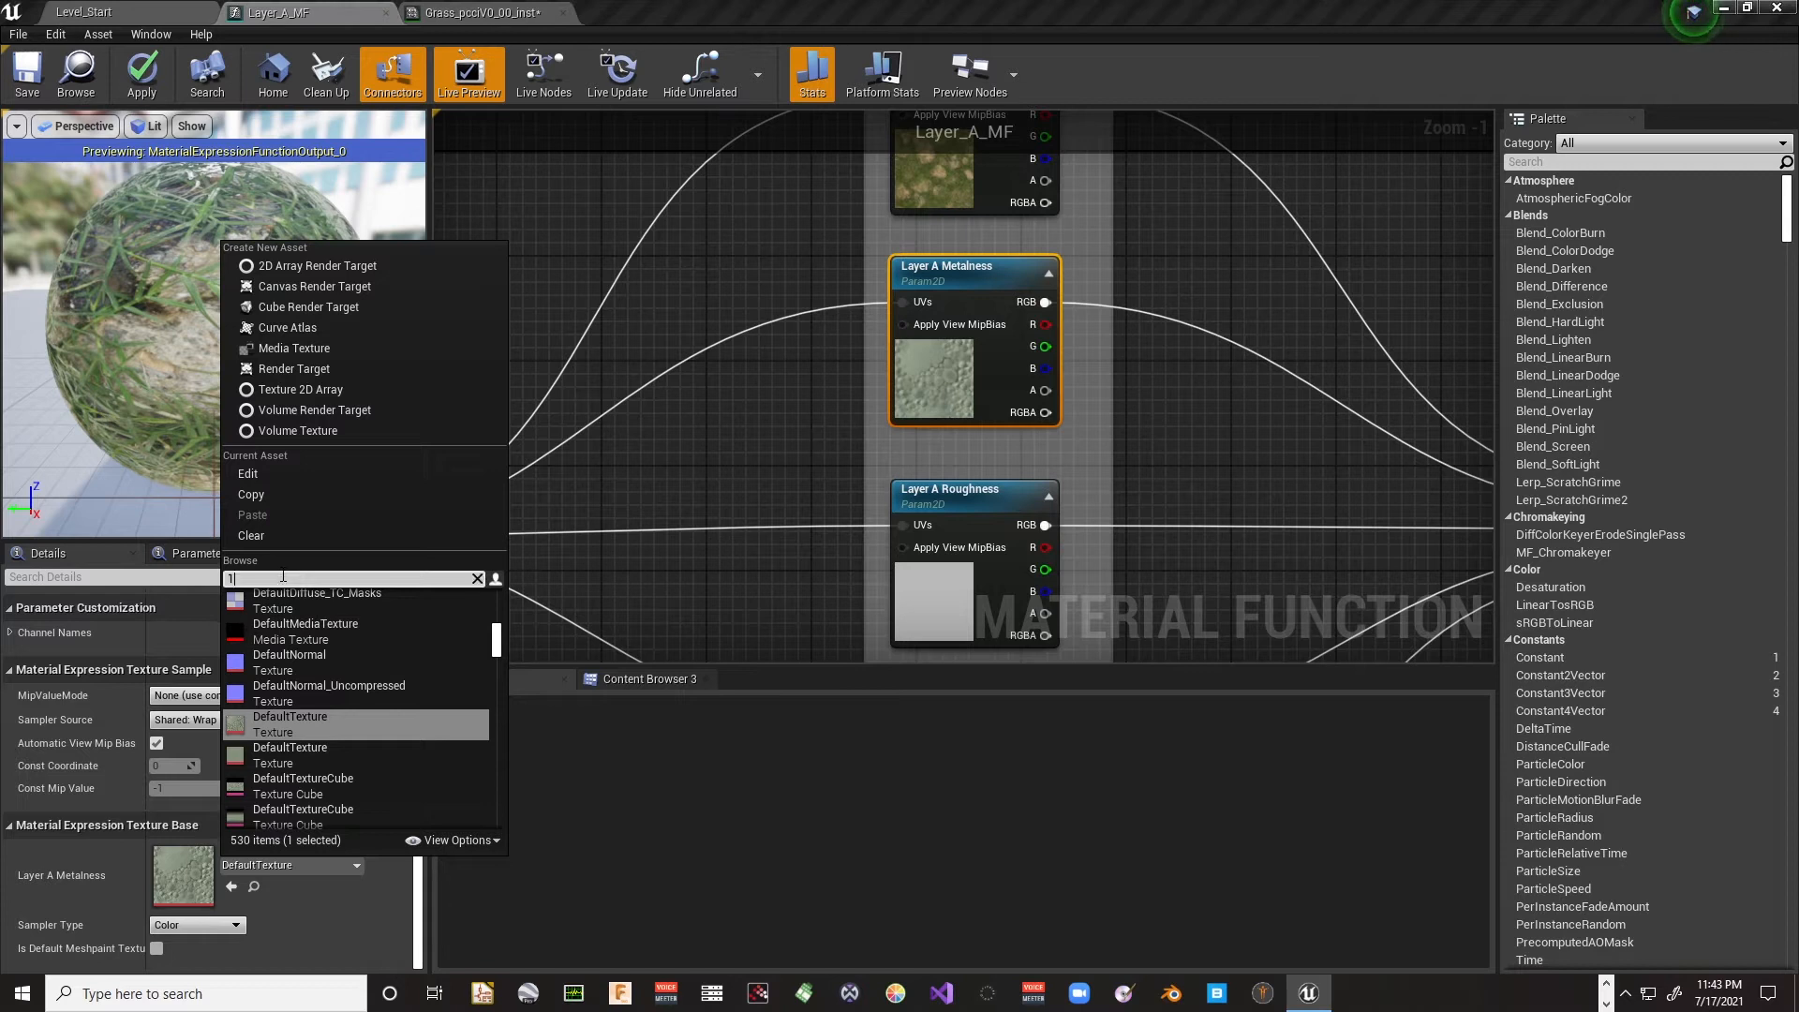
text(27)
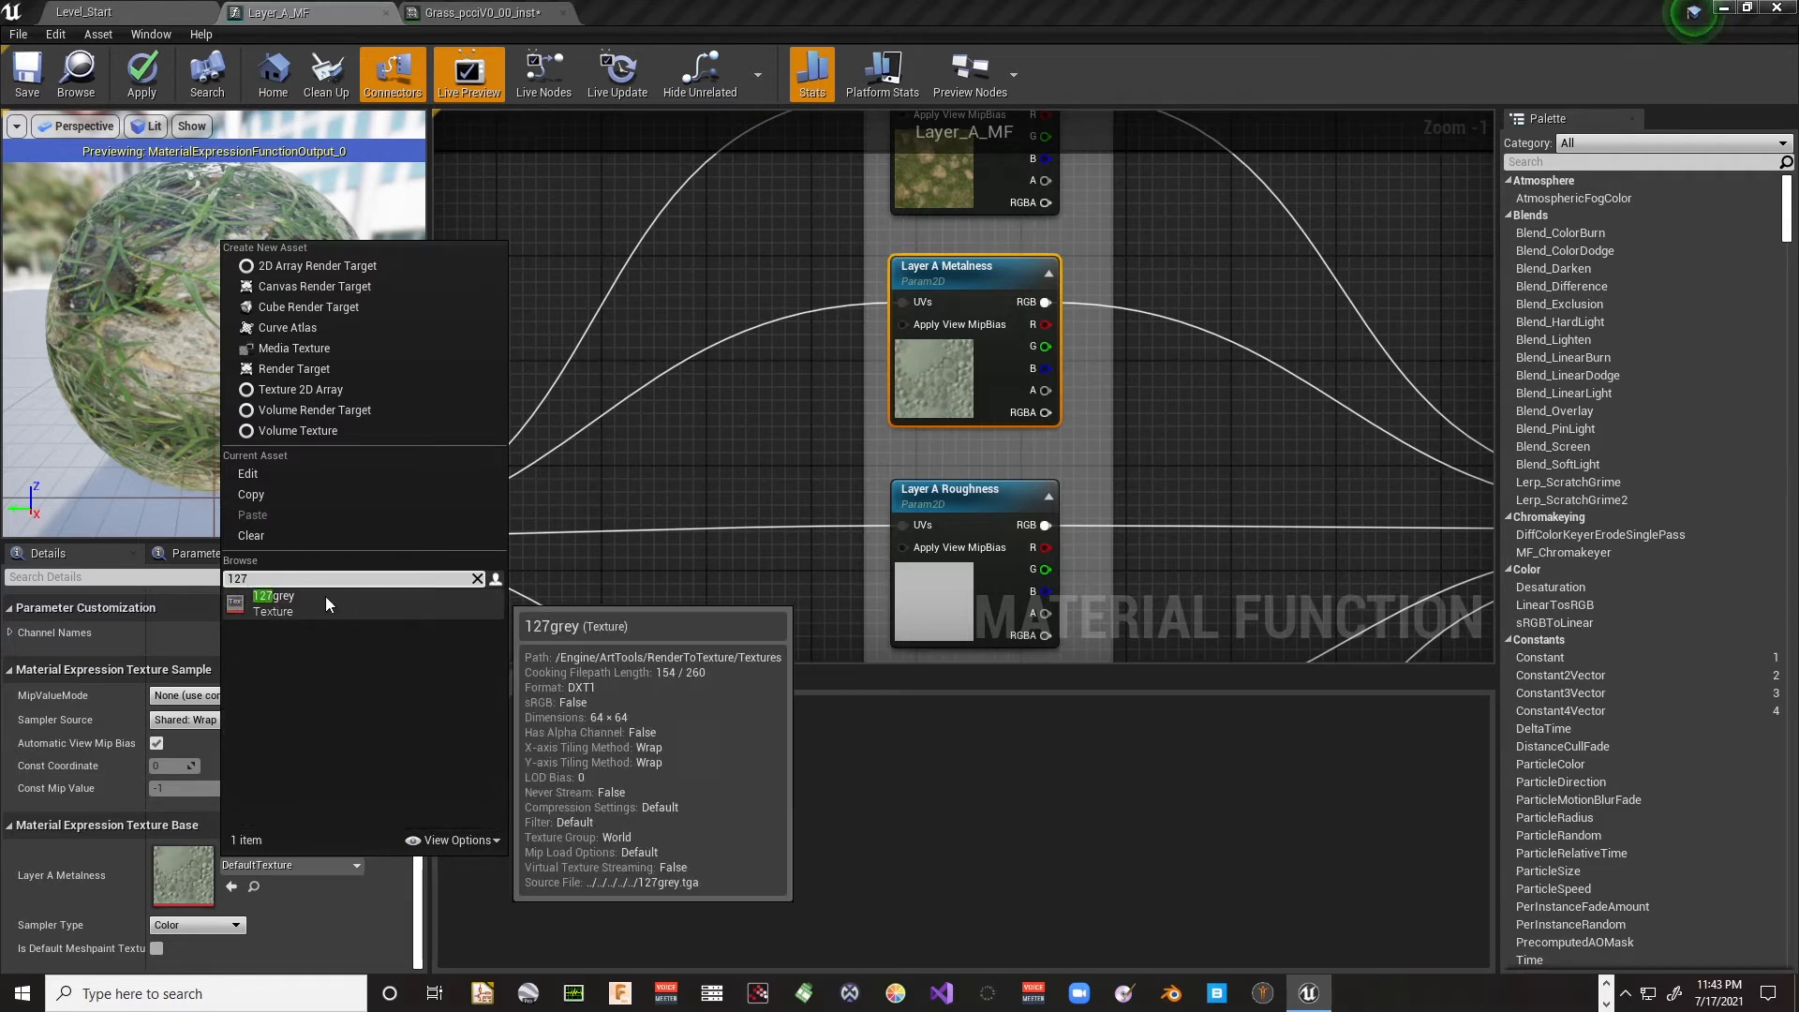
click(323, 596)
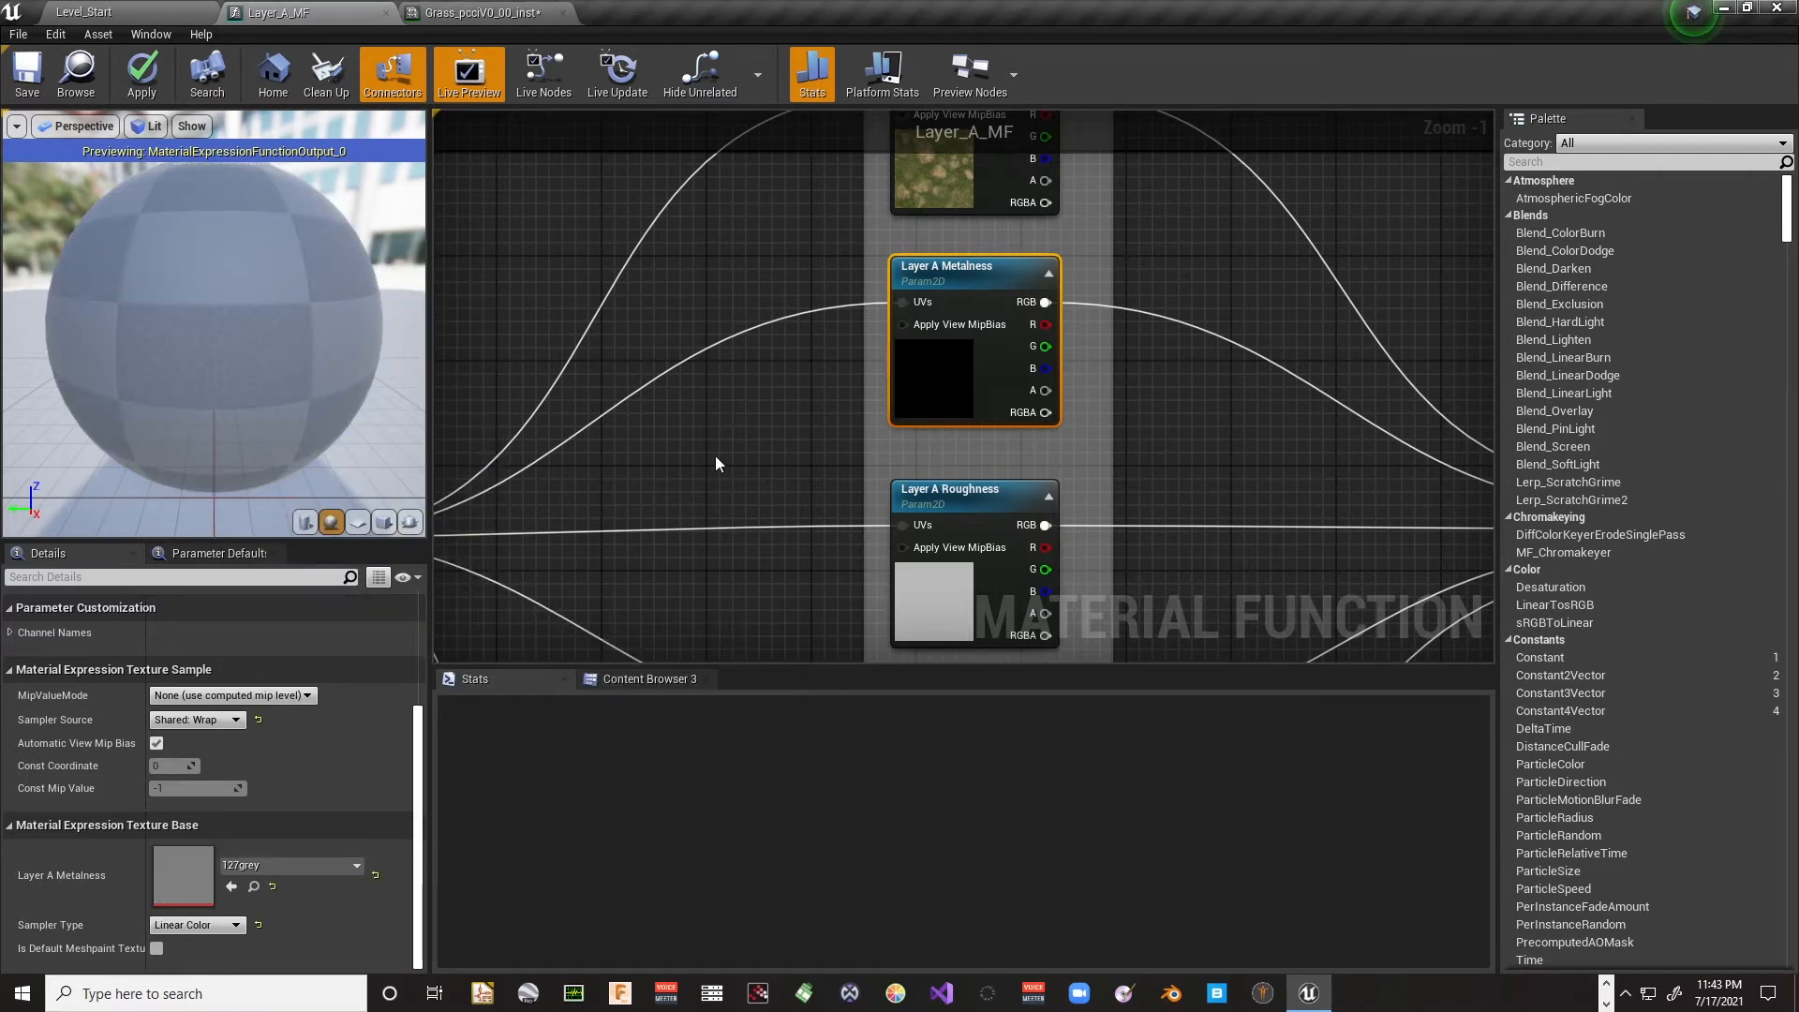
Step: Assign the FlatNormal texture to the Layer A Detail Normal parameter and save the material function
right_drag(716, 455, 880, 440)
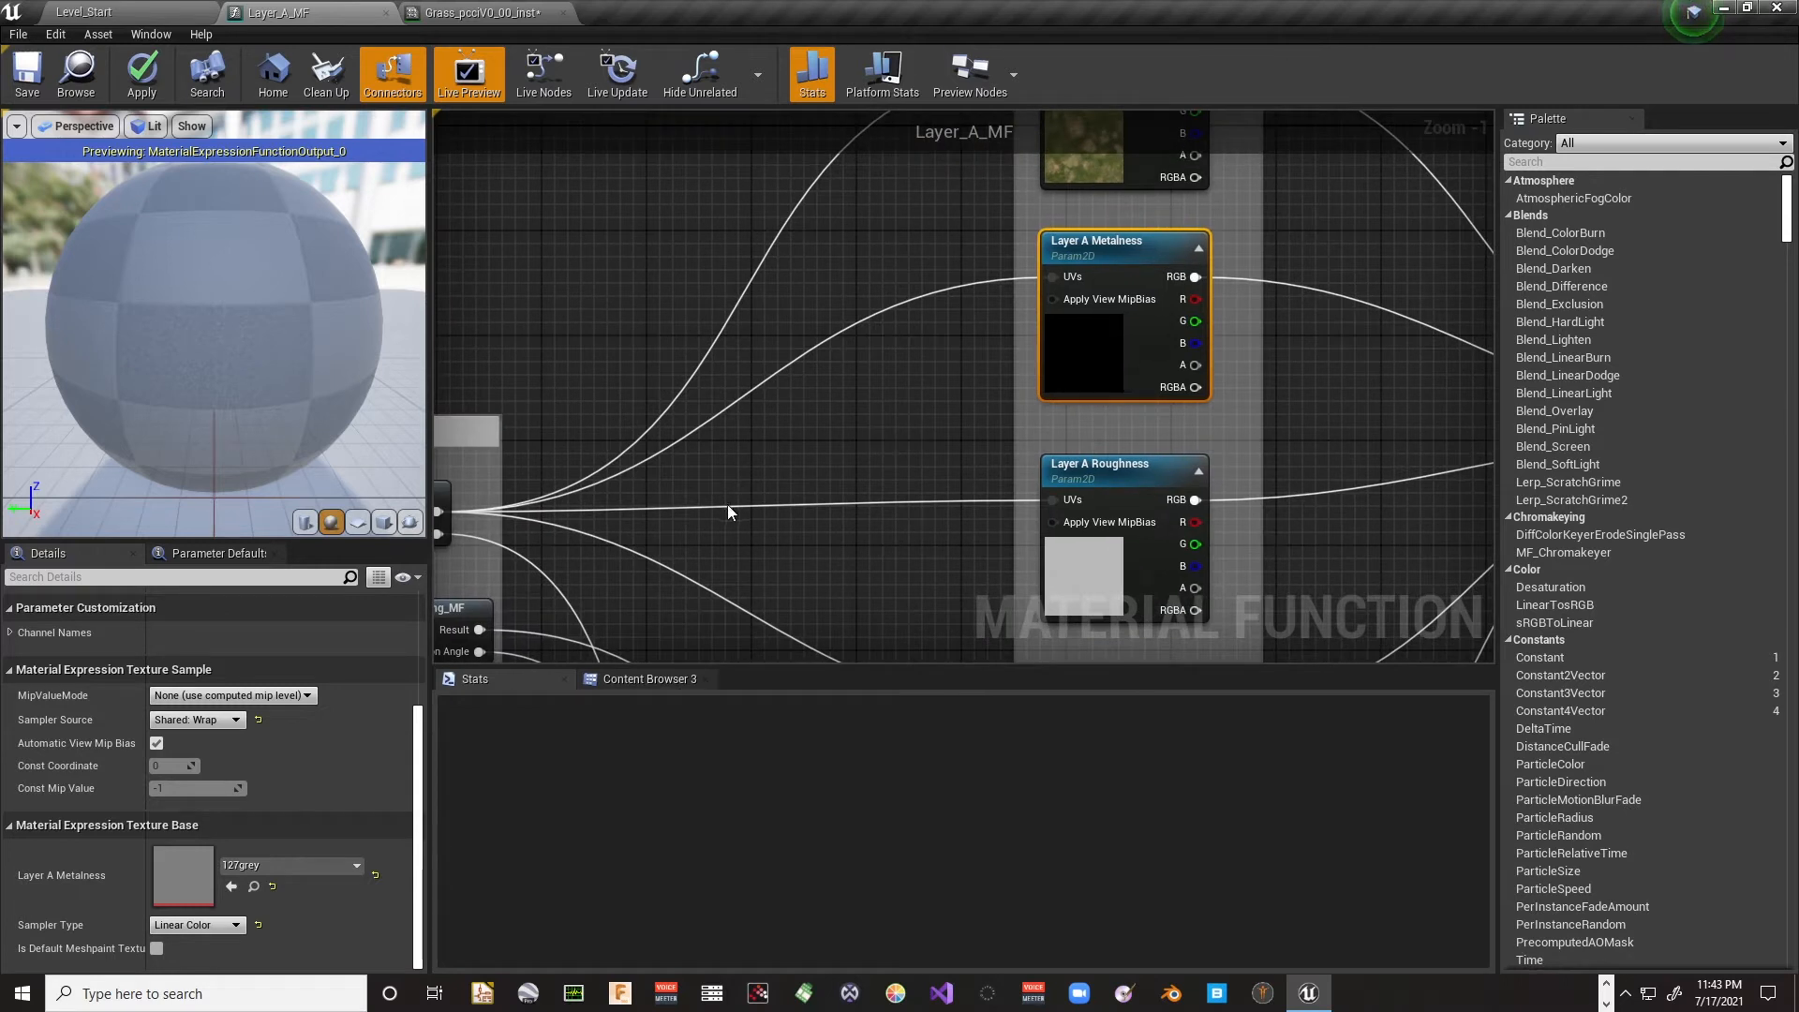
right_drag(762, 521, 726, 265)
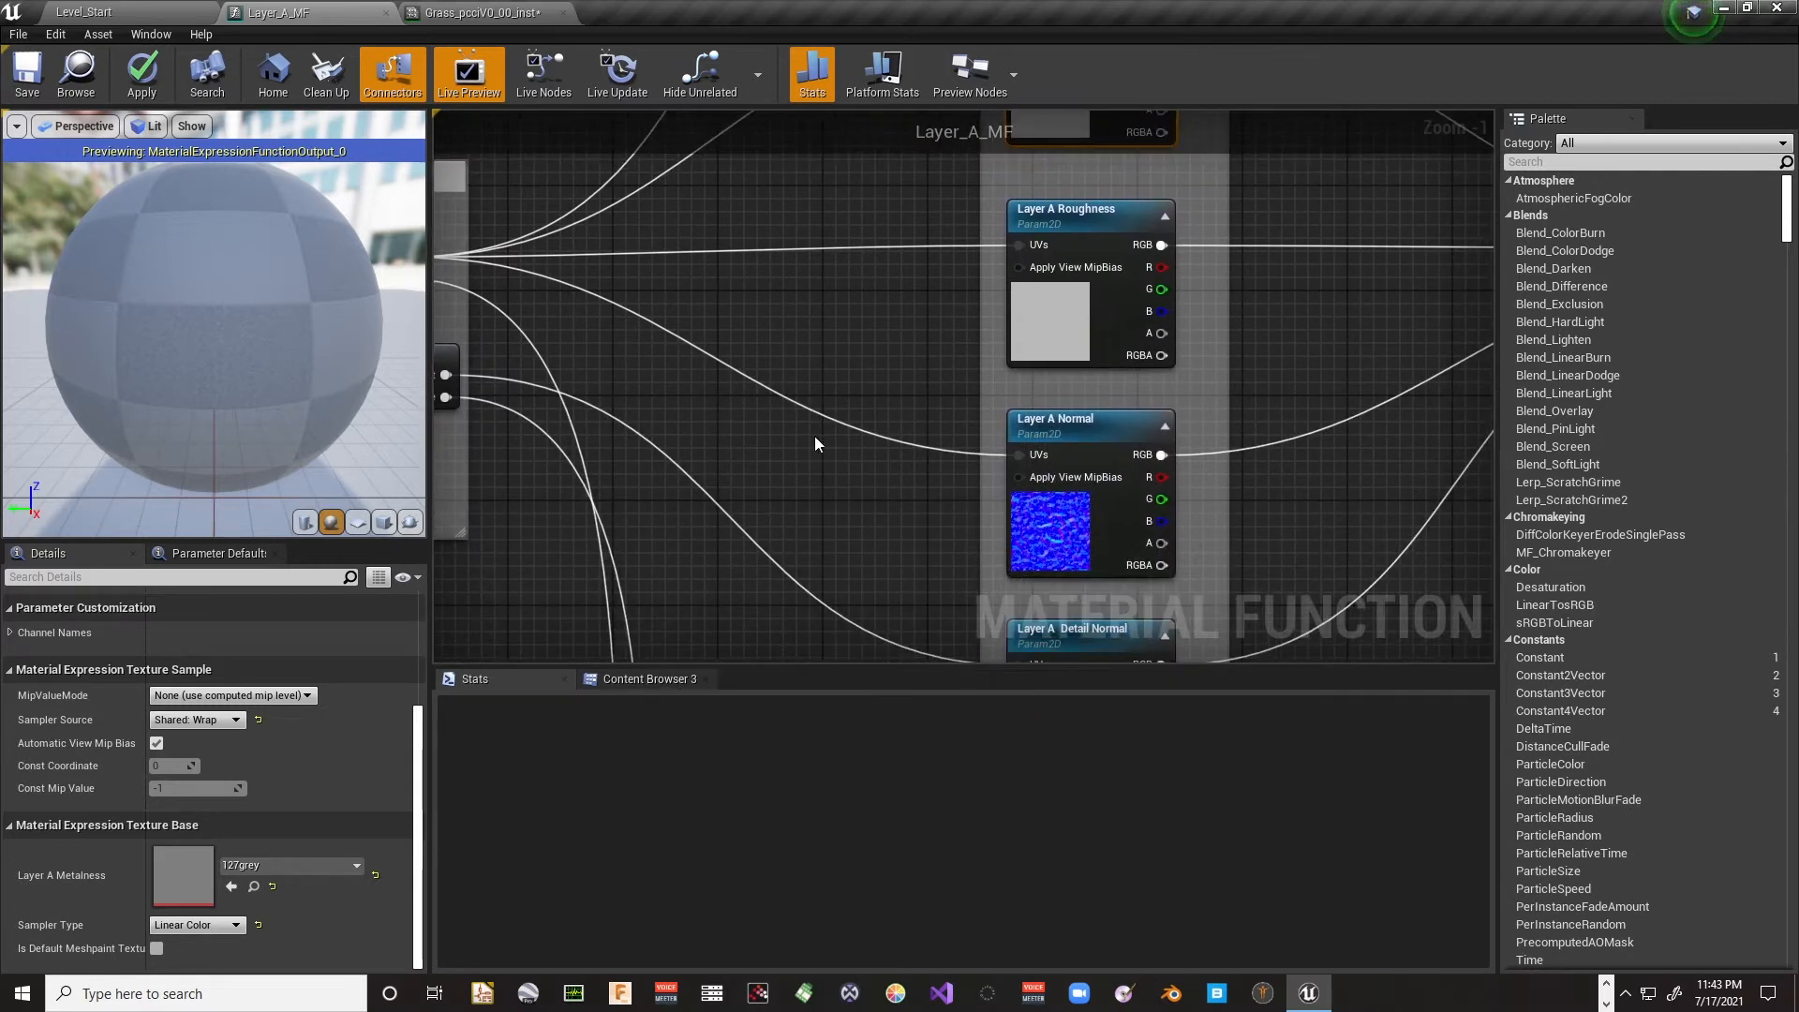
right_drag(815, 444, 784, 282)
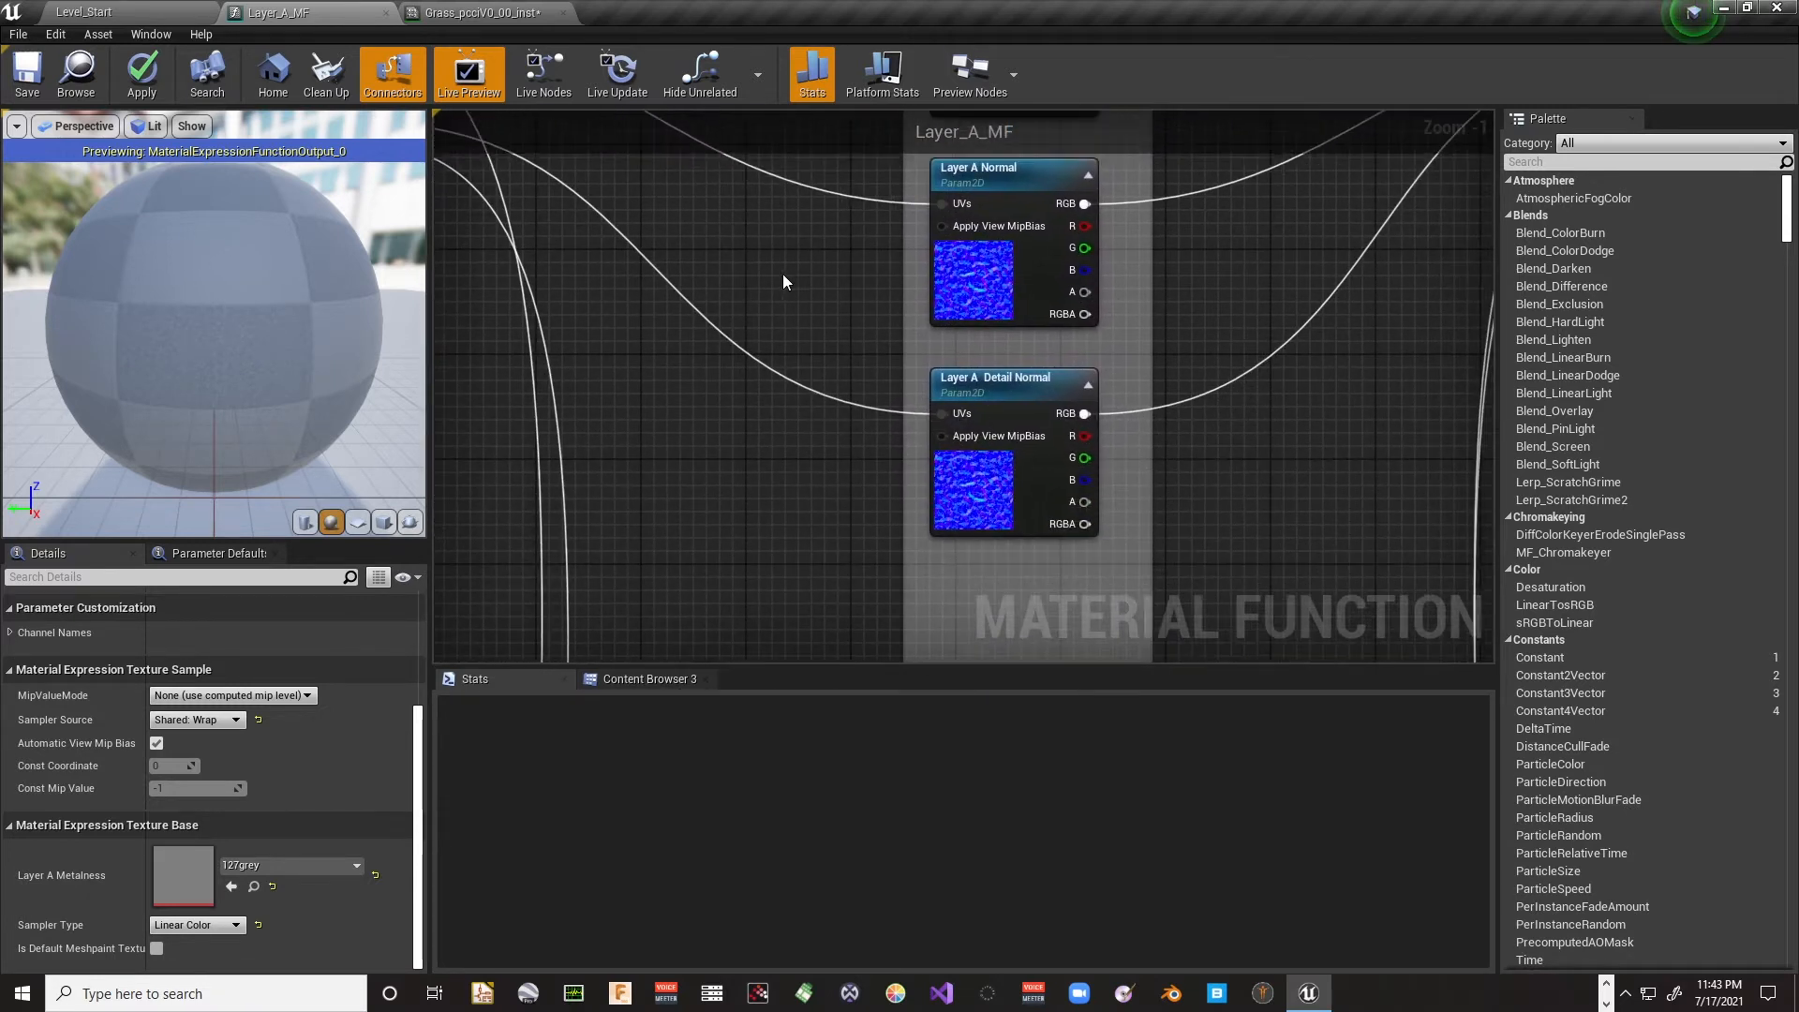
click(995, 391)
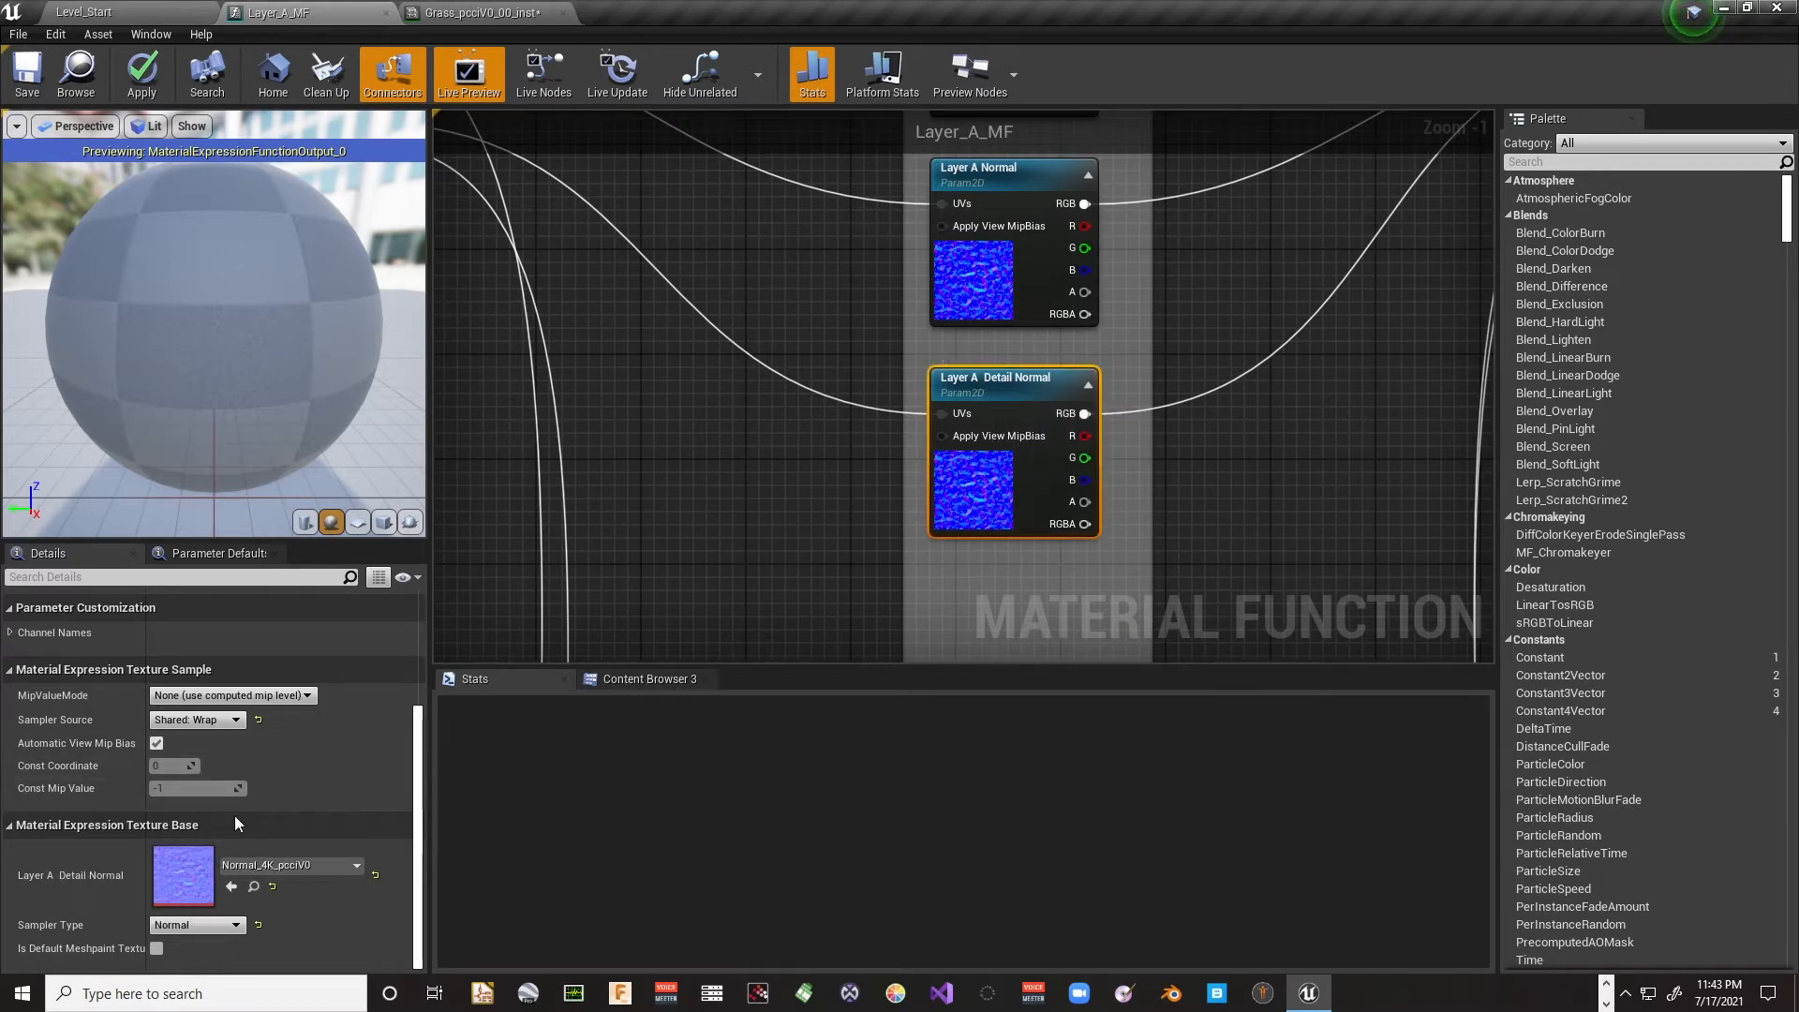
click(281, 864)
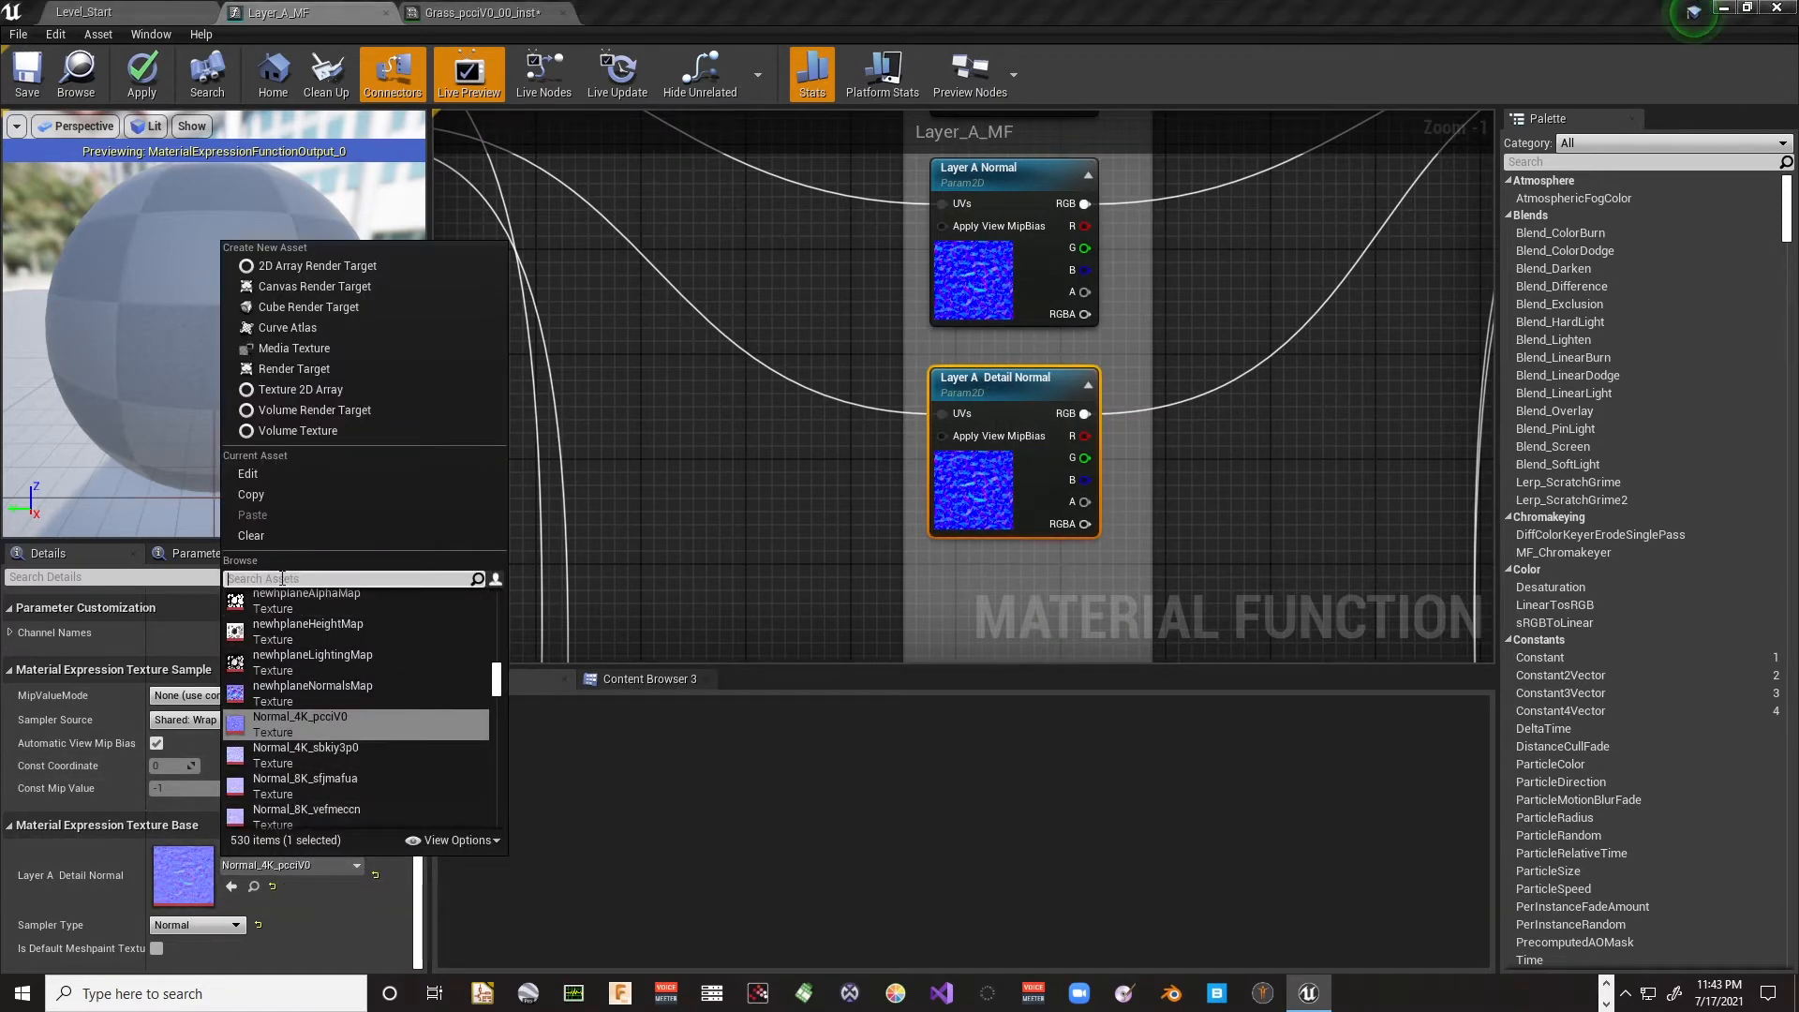
text(Flat)
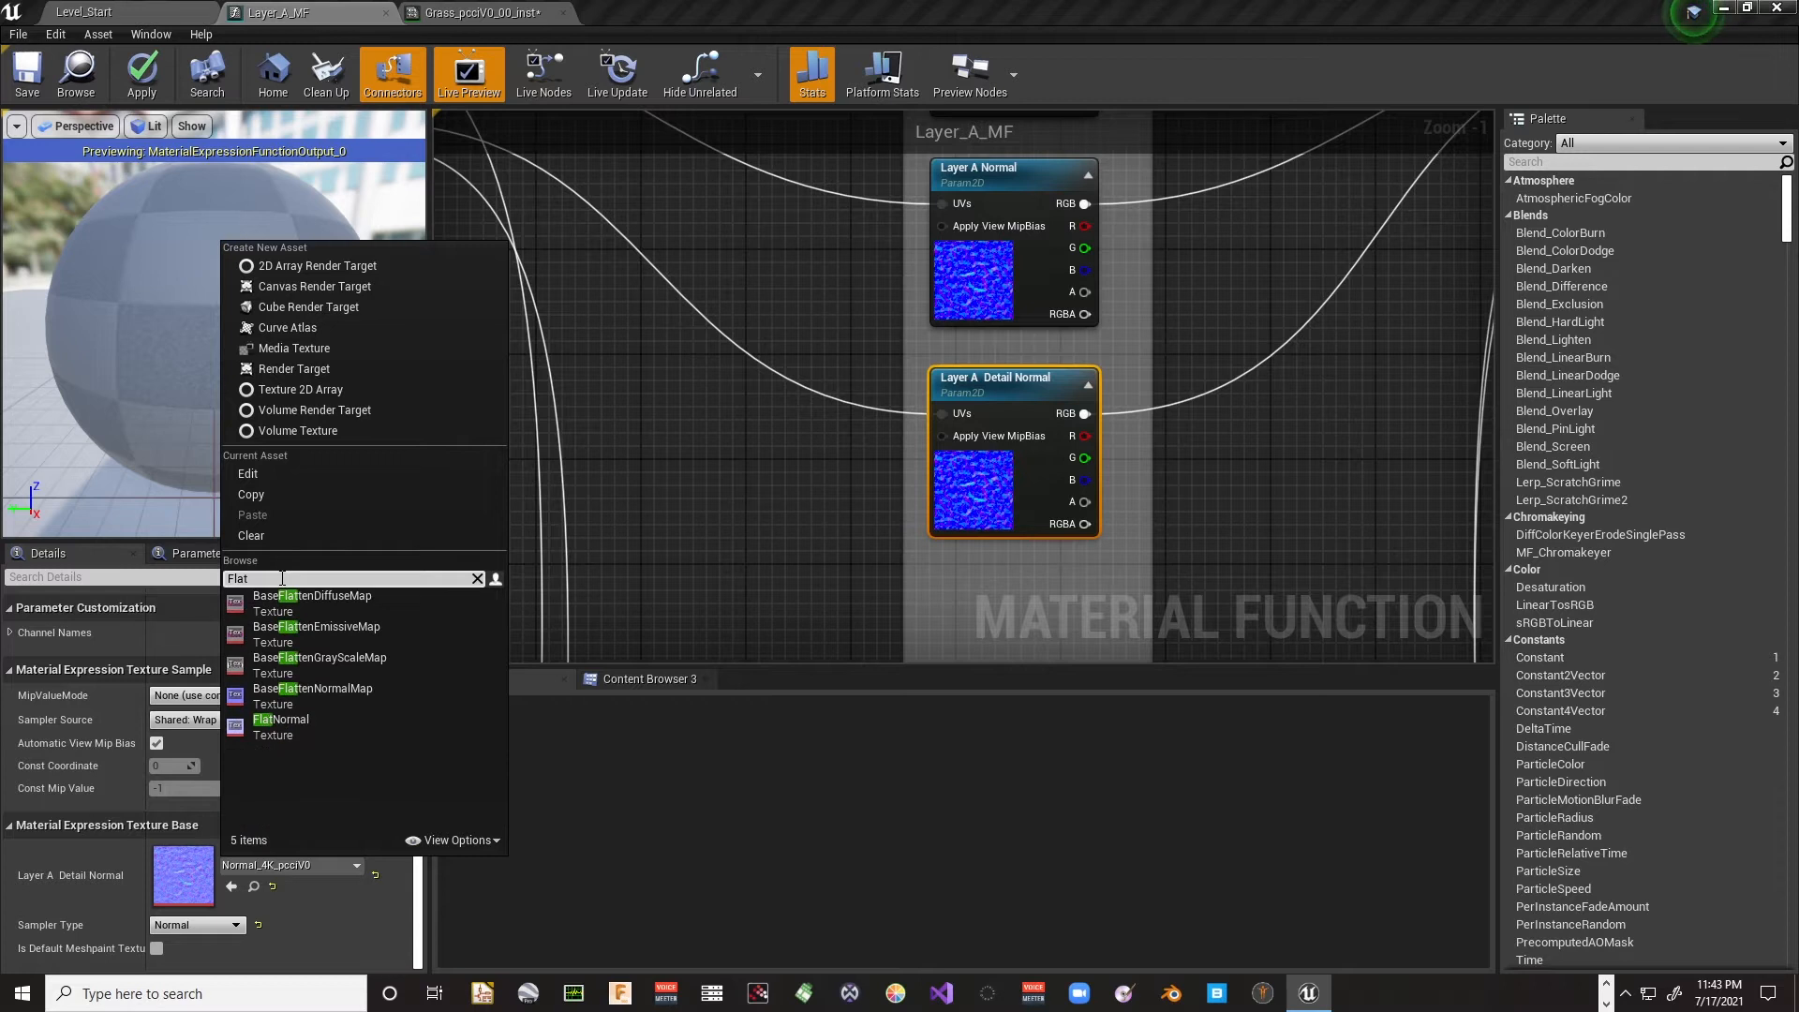
key(Down)
key(Down)
key(Down)
key(Down)
key(Down)
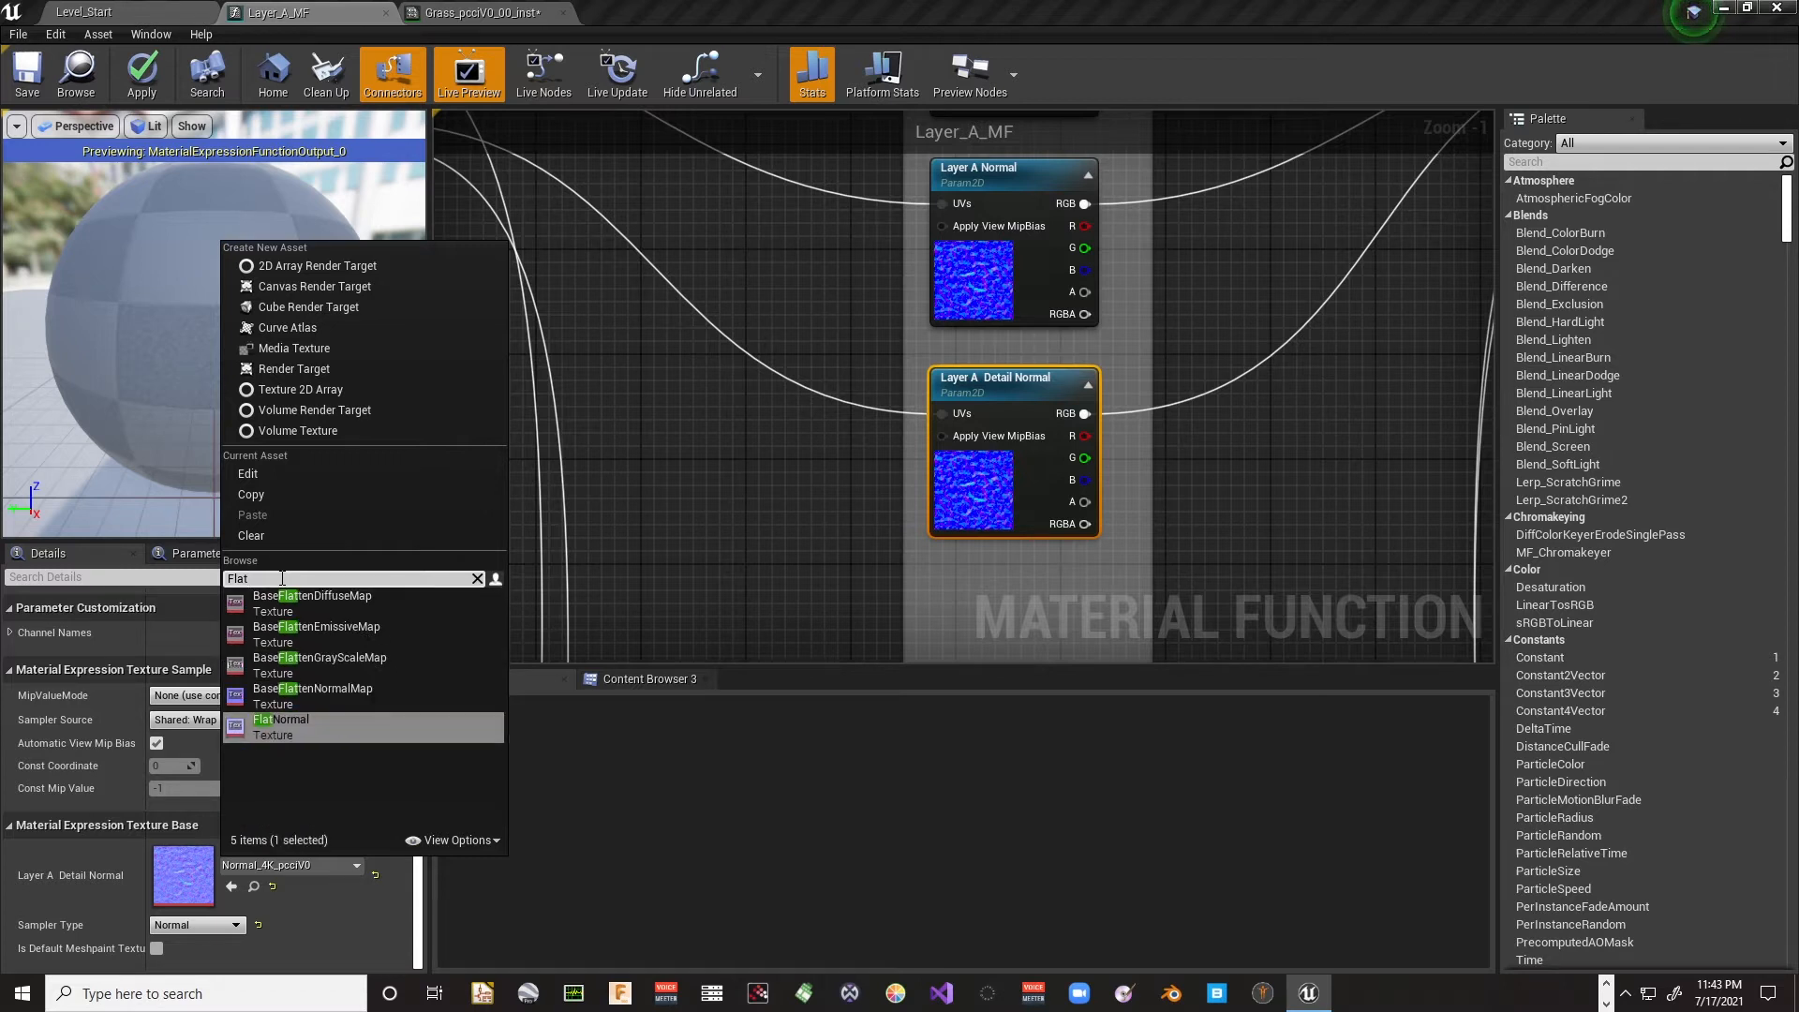
key(Return)
right_drag(803, 230, 864, 487)
right_drag(848, 402, 842, 250)
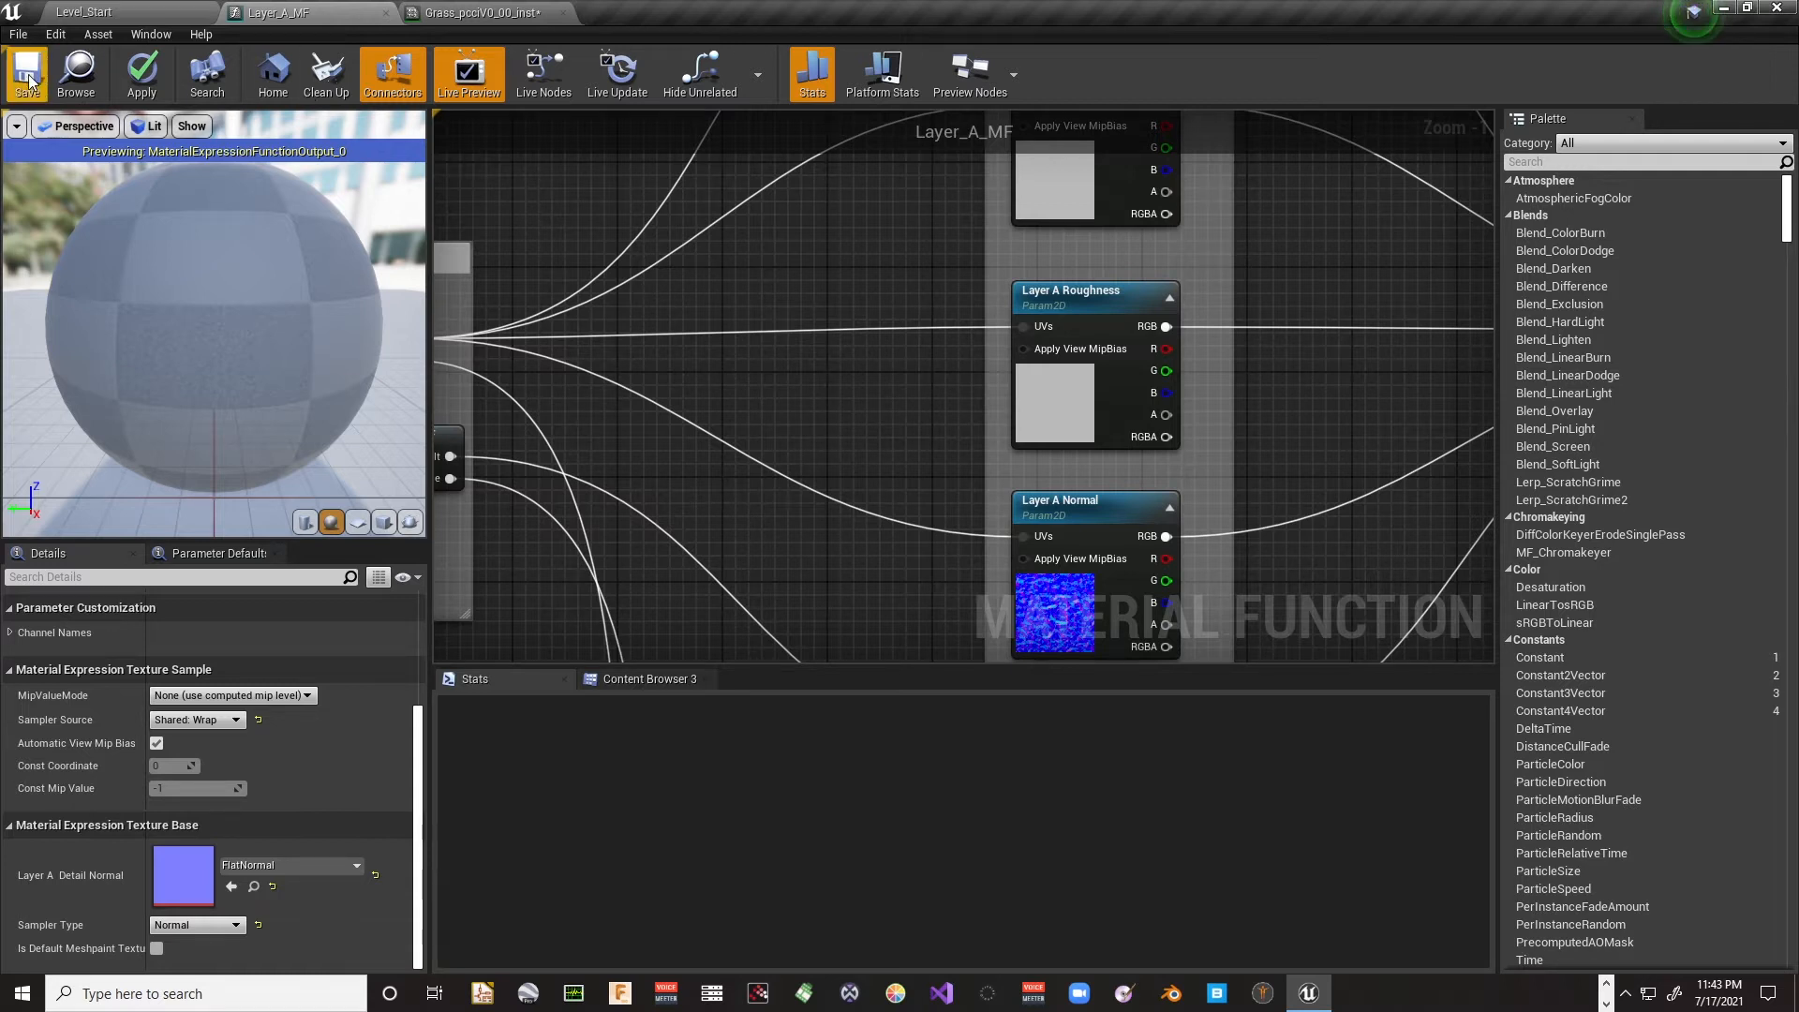
Step: Open the Damp_Soil_sbkiy3p0_00_inst material instance from the Damp_Soil_sbkiy3p0_00 folder, examine its texture maps and close it
click(85, 12)
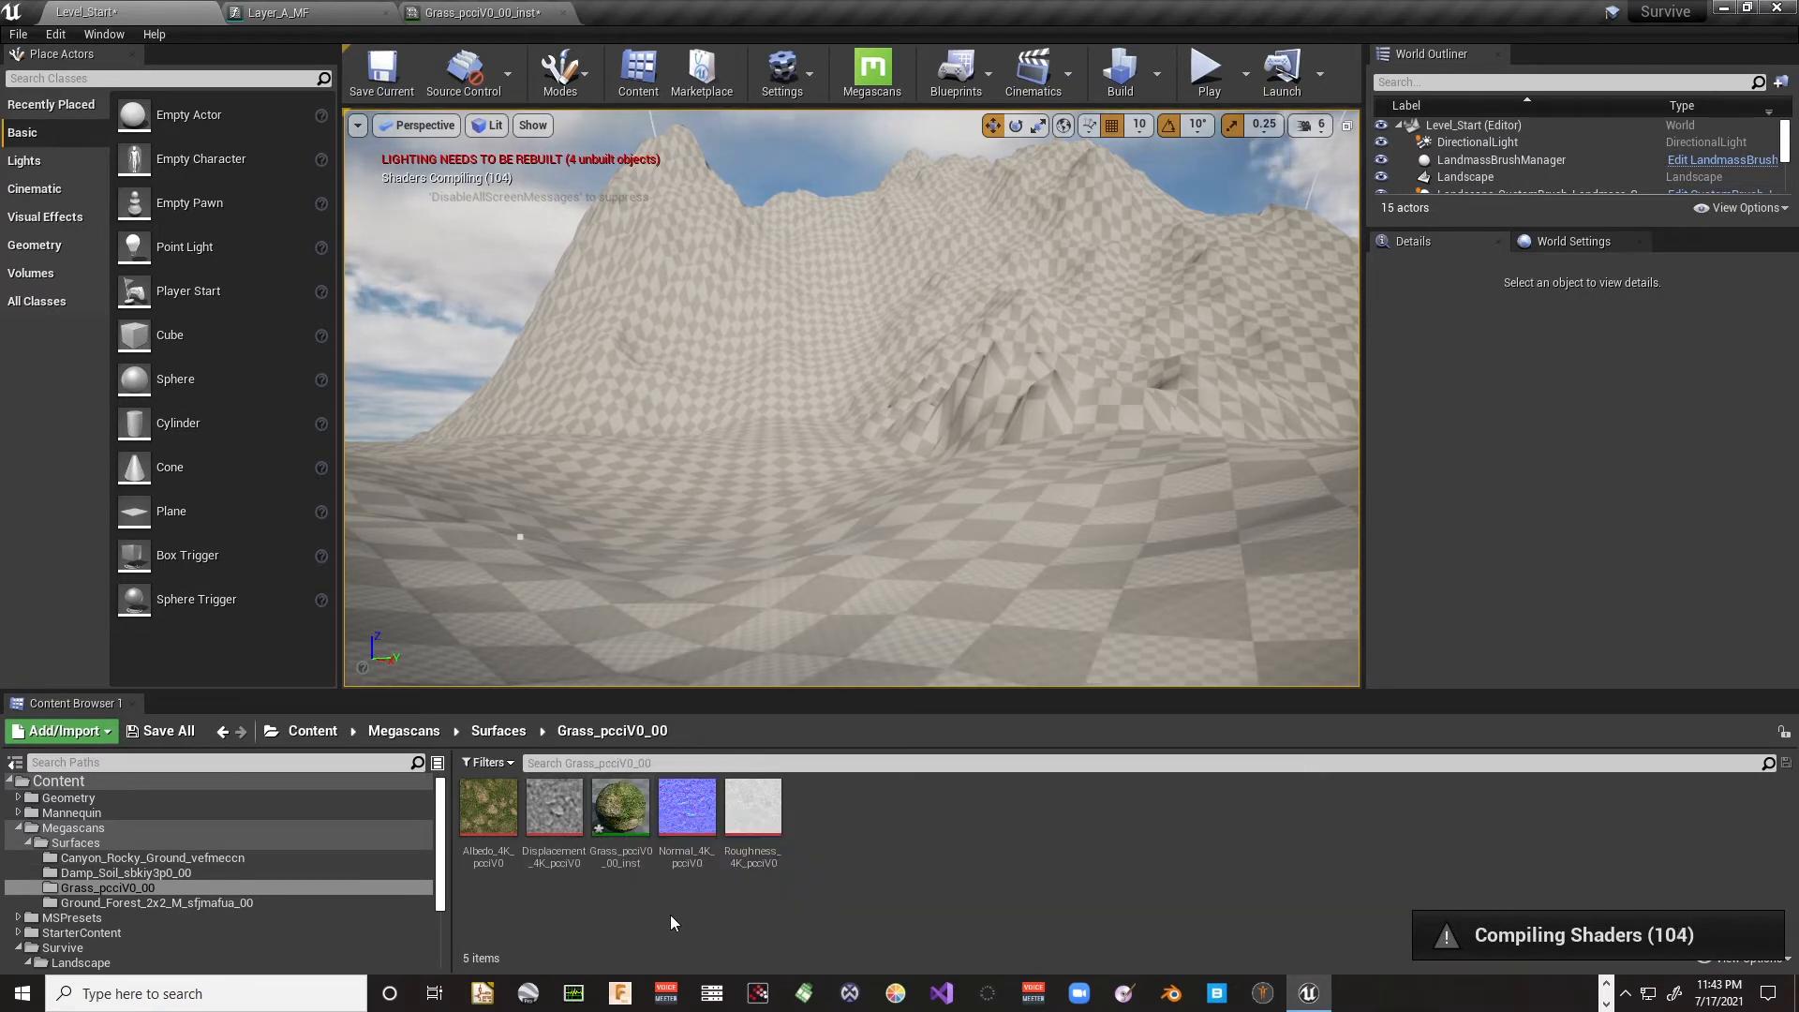
click(137, 871)
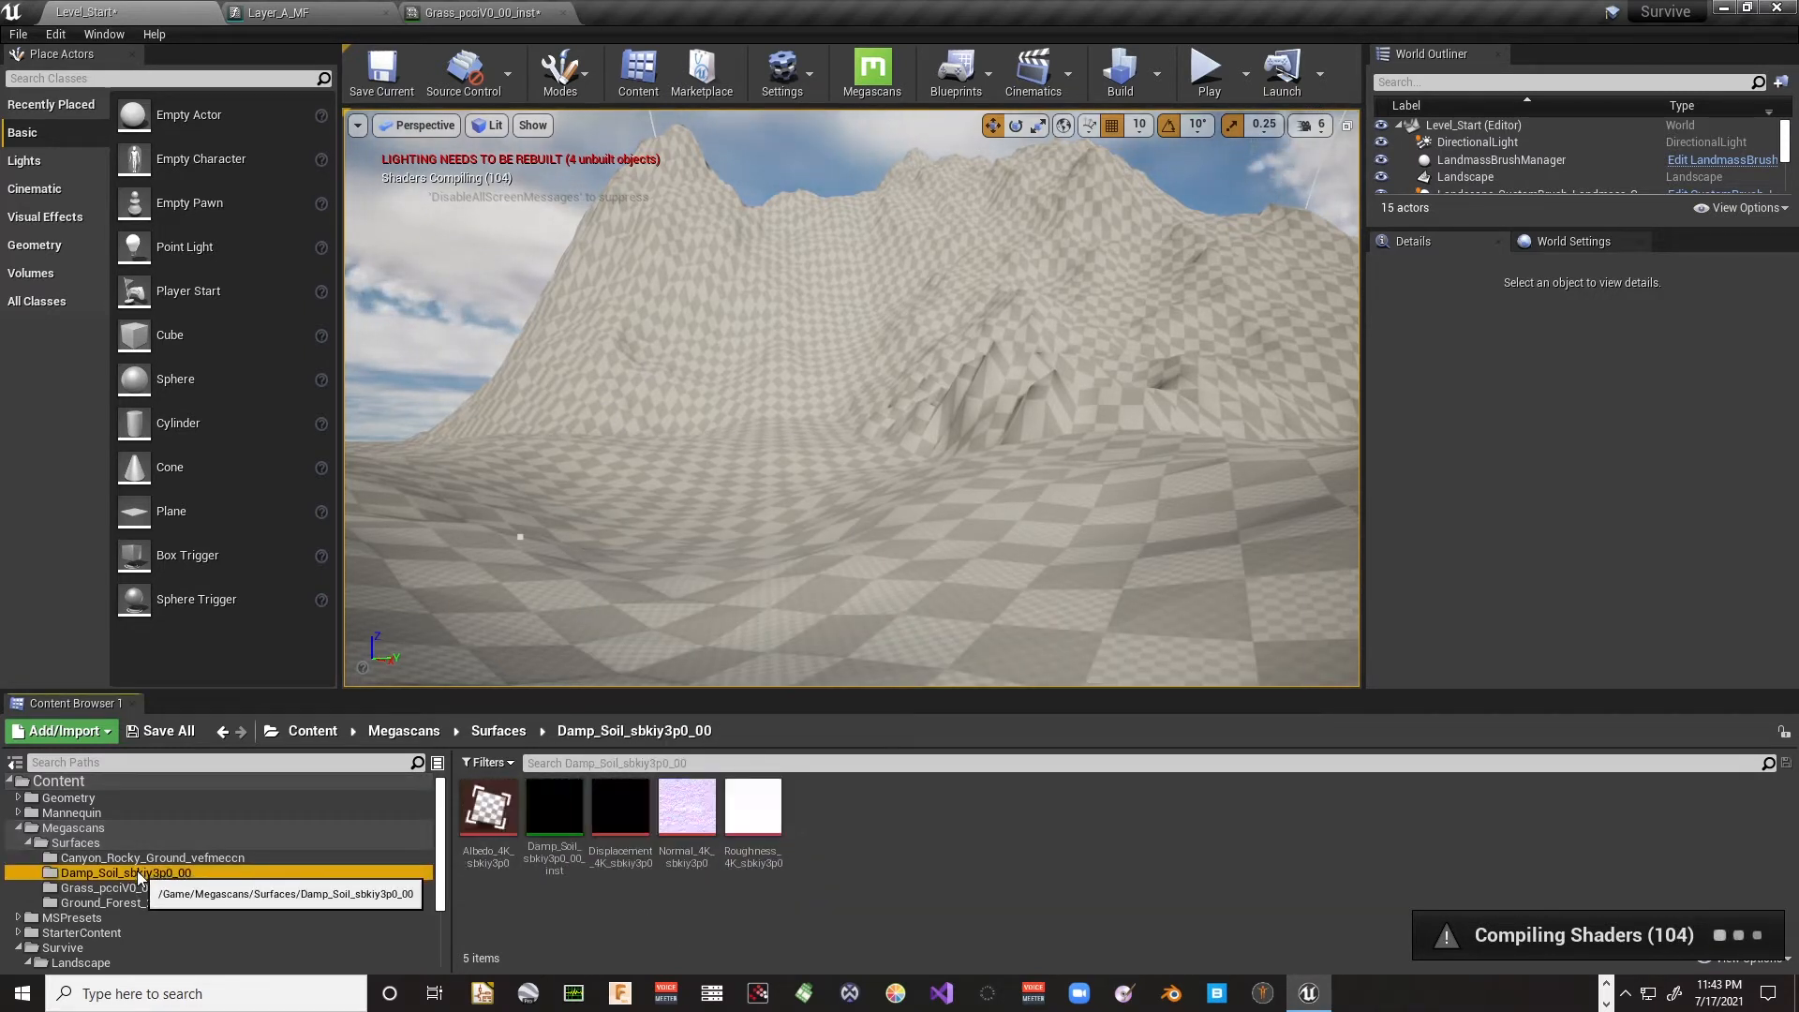
double_click(556, 816)
scroll(1186, 519, down, 10)
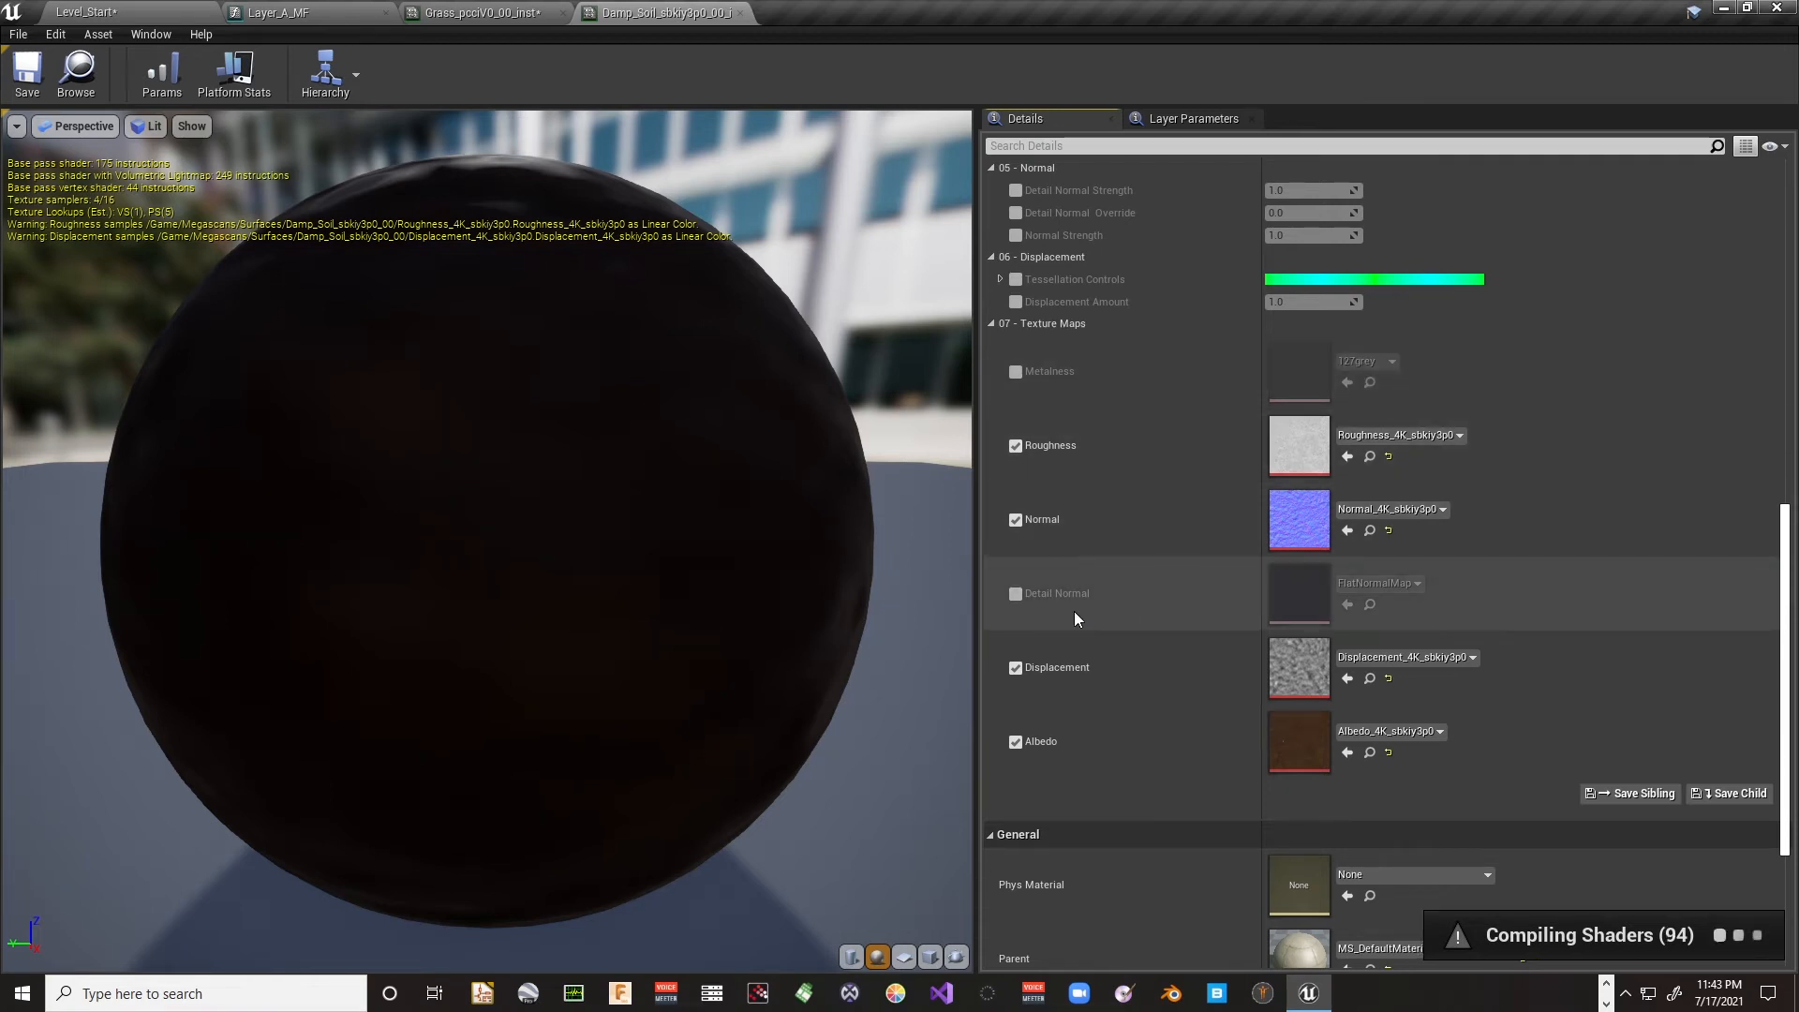
click(740, 13)
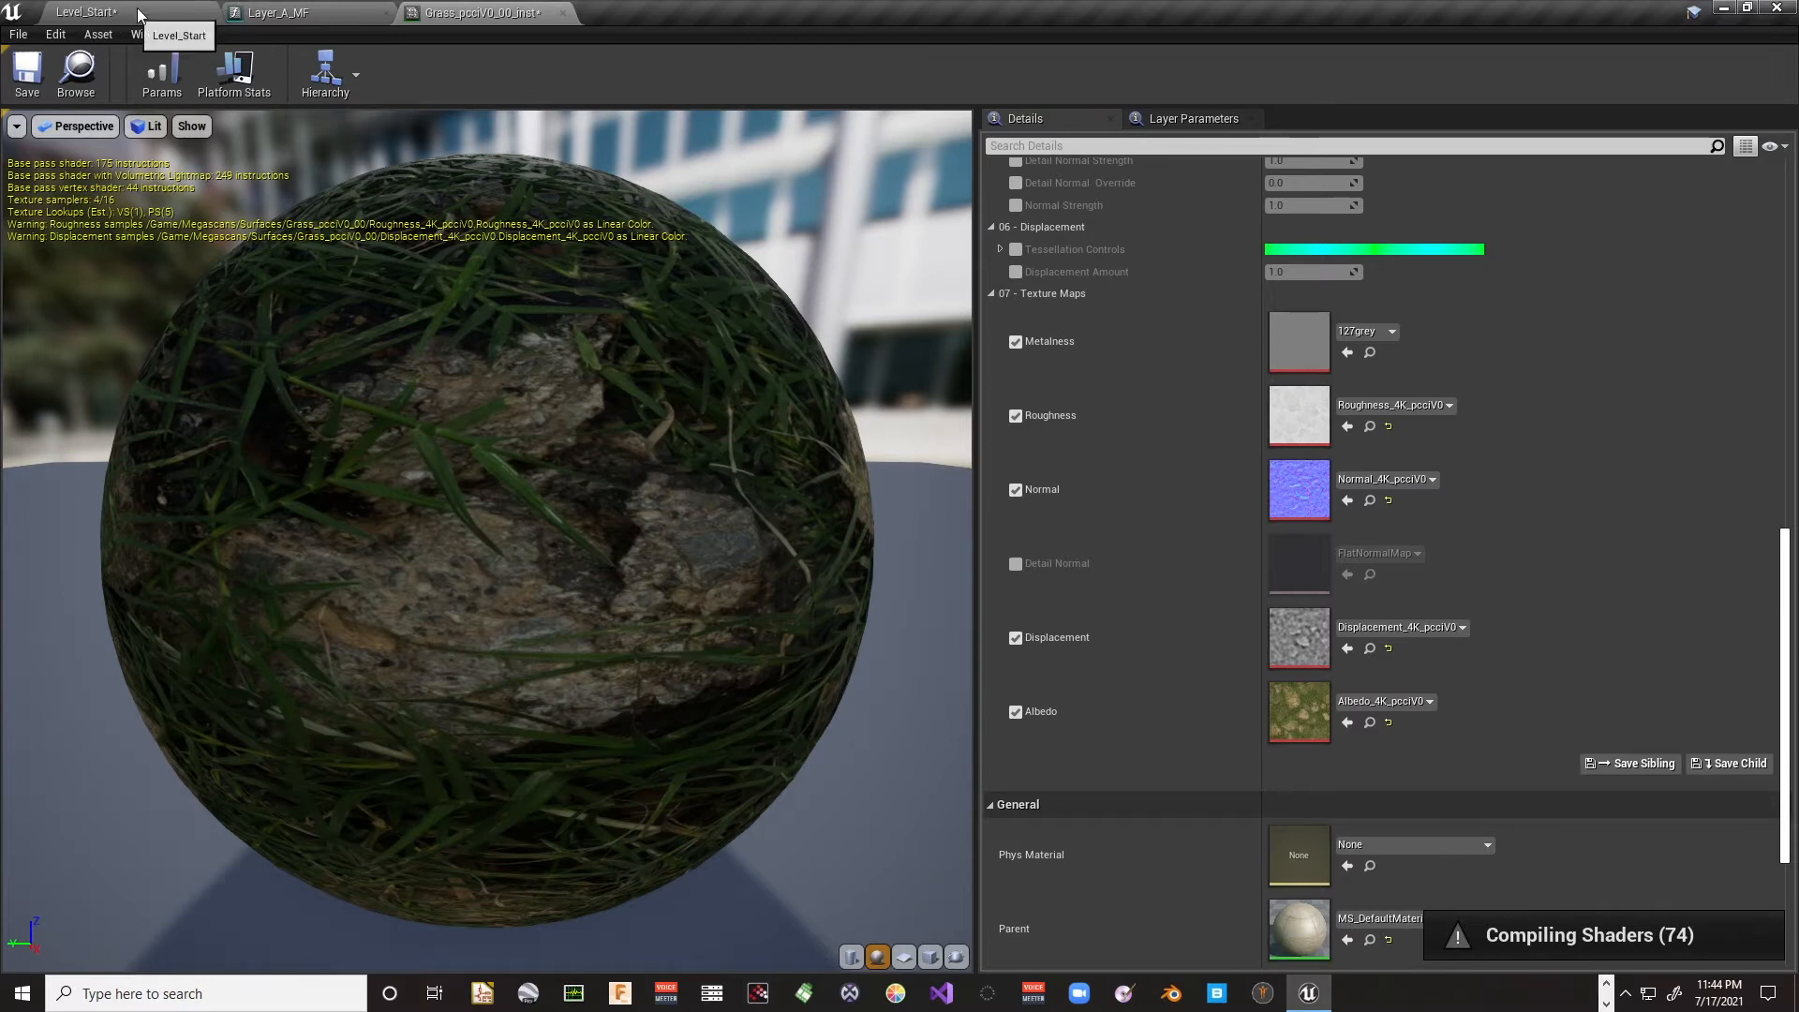
Step: Return to the Layer_A_MF graph and review the texture parameters and their connections to the Tiling and Adjustments groups
click(266, 13)
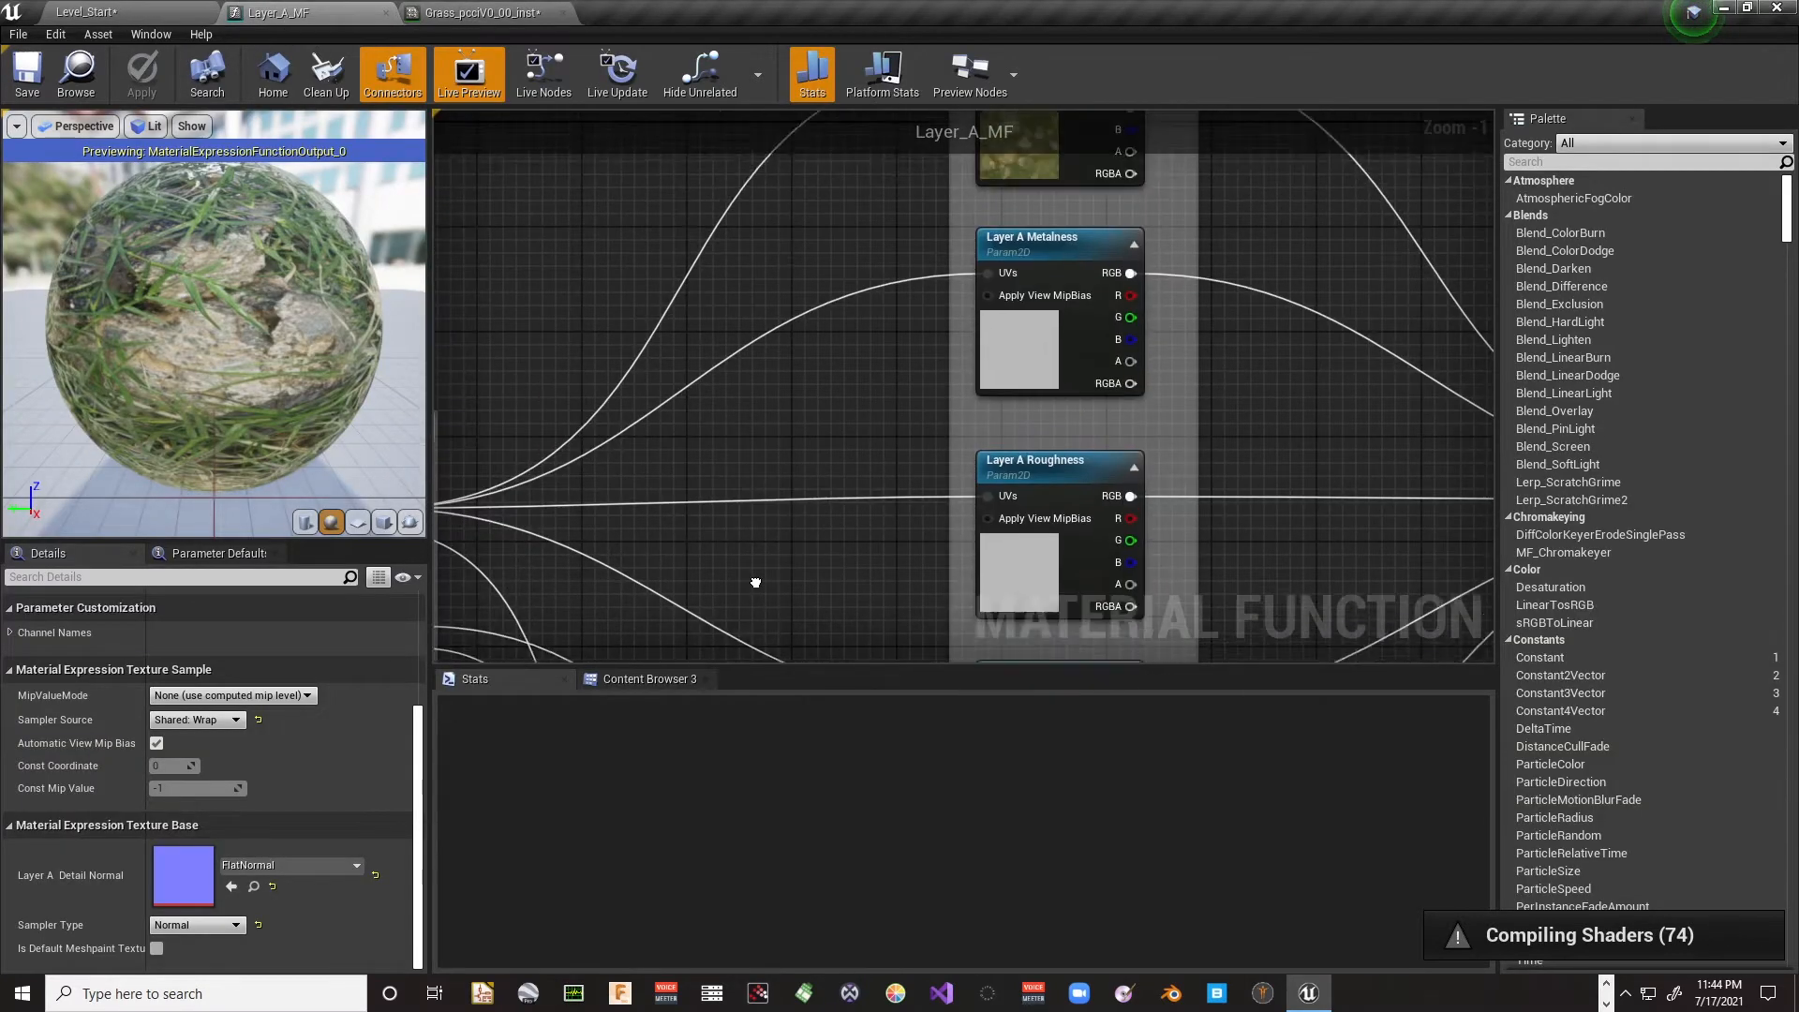
scroll(824, 456, down, 4)
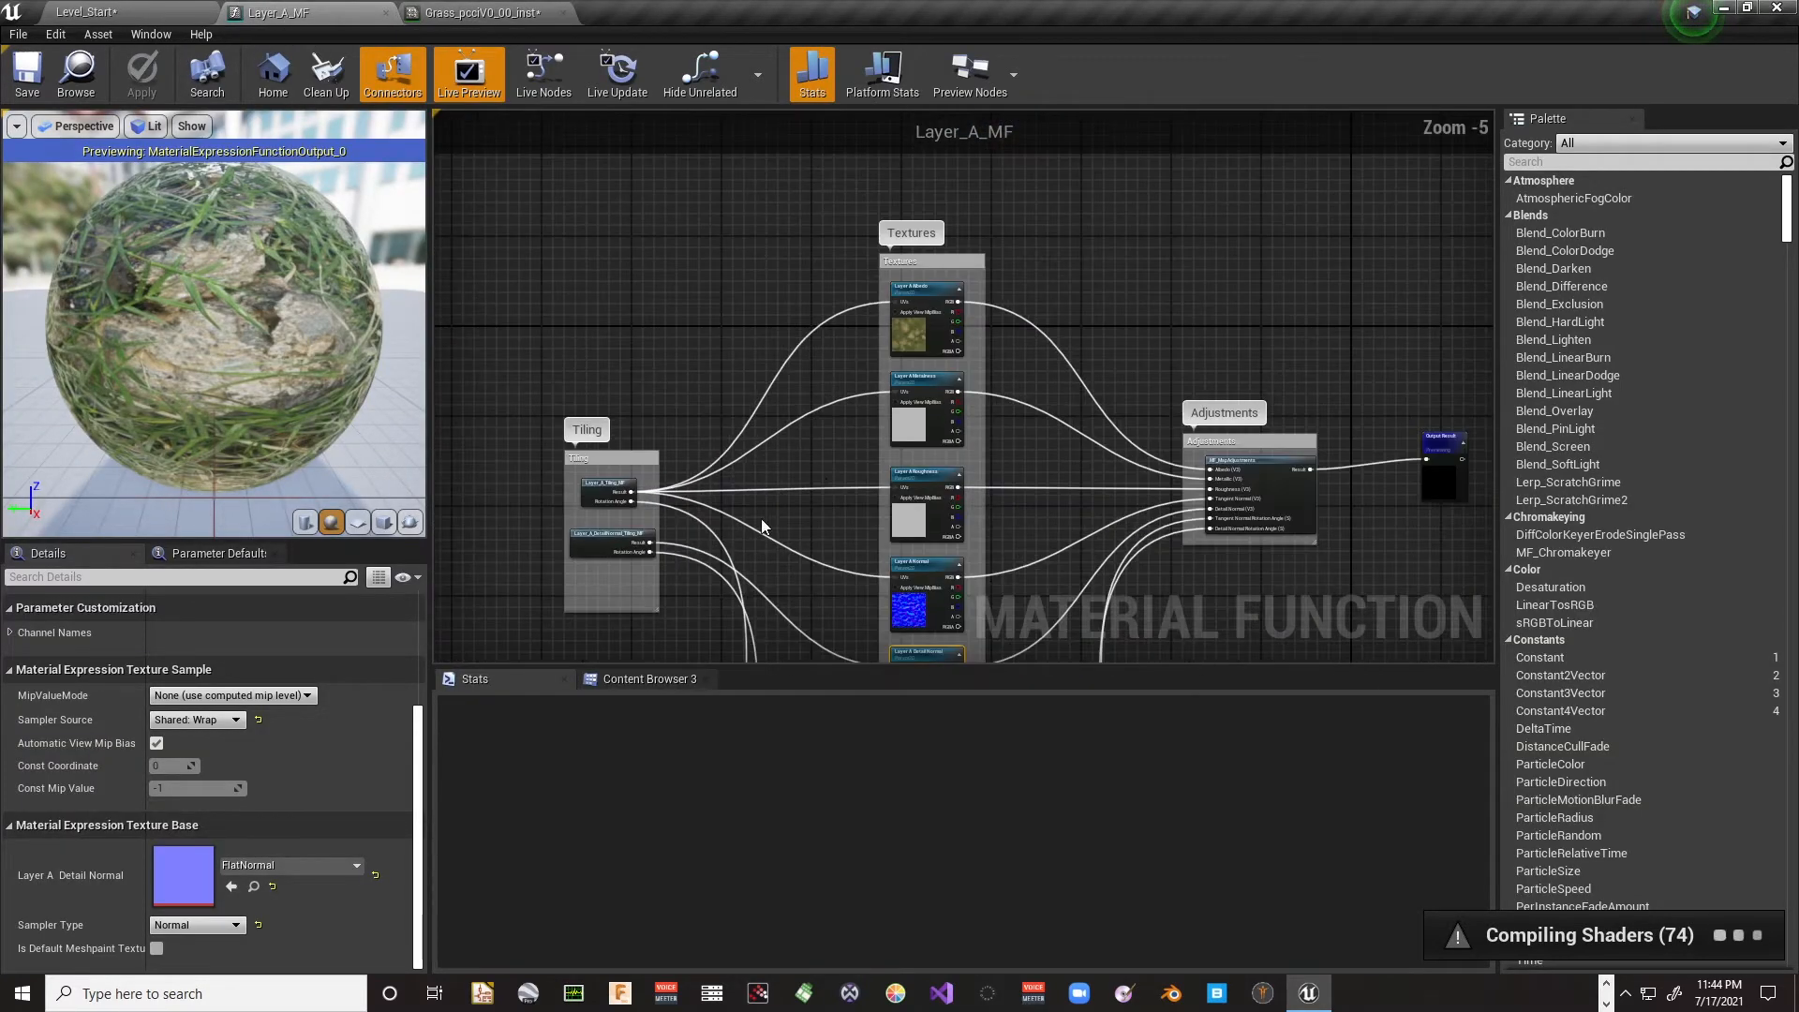
right_drag(760, 519, 807, 334)
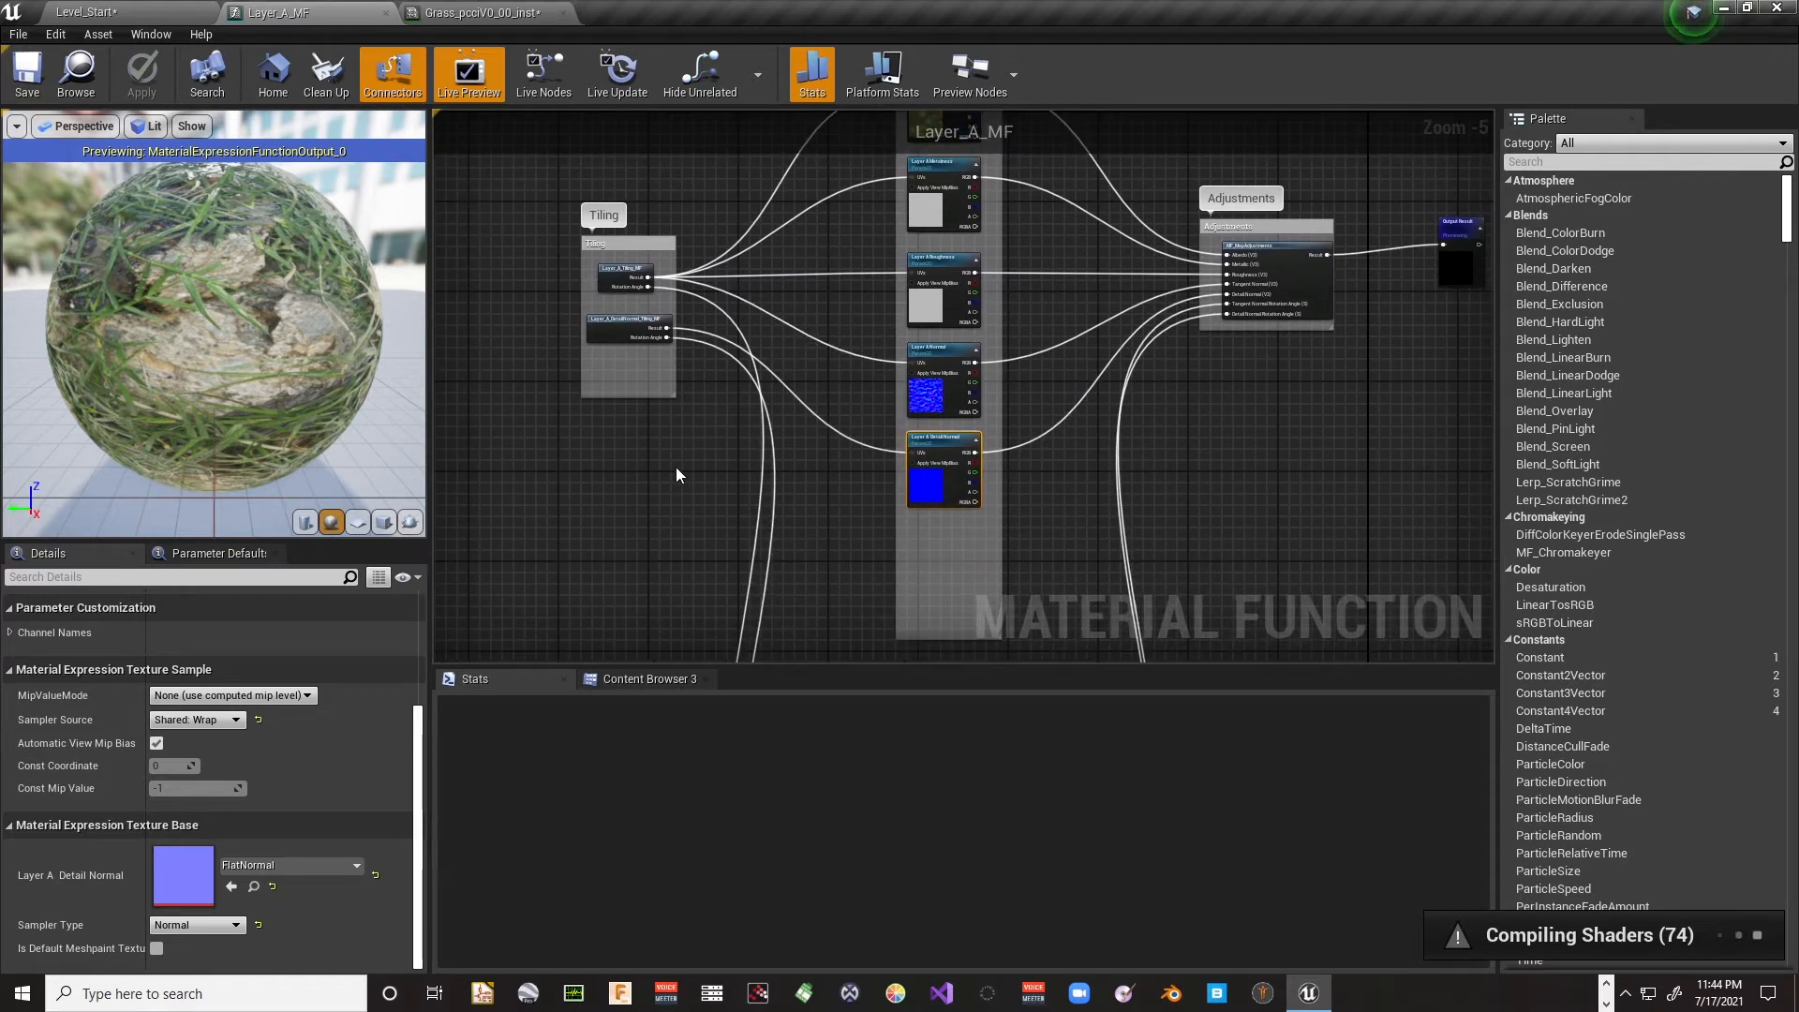
scroll(678, 492, up, 2)
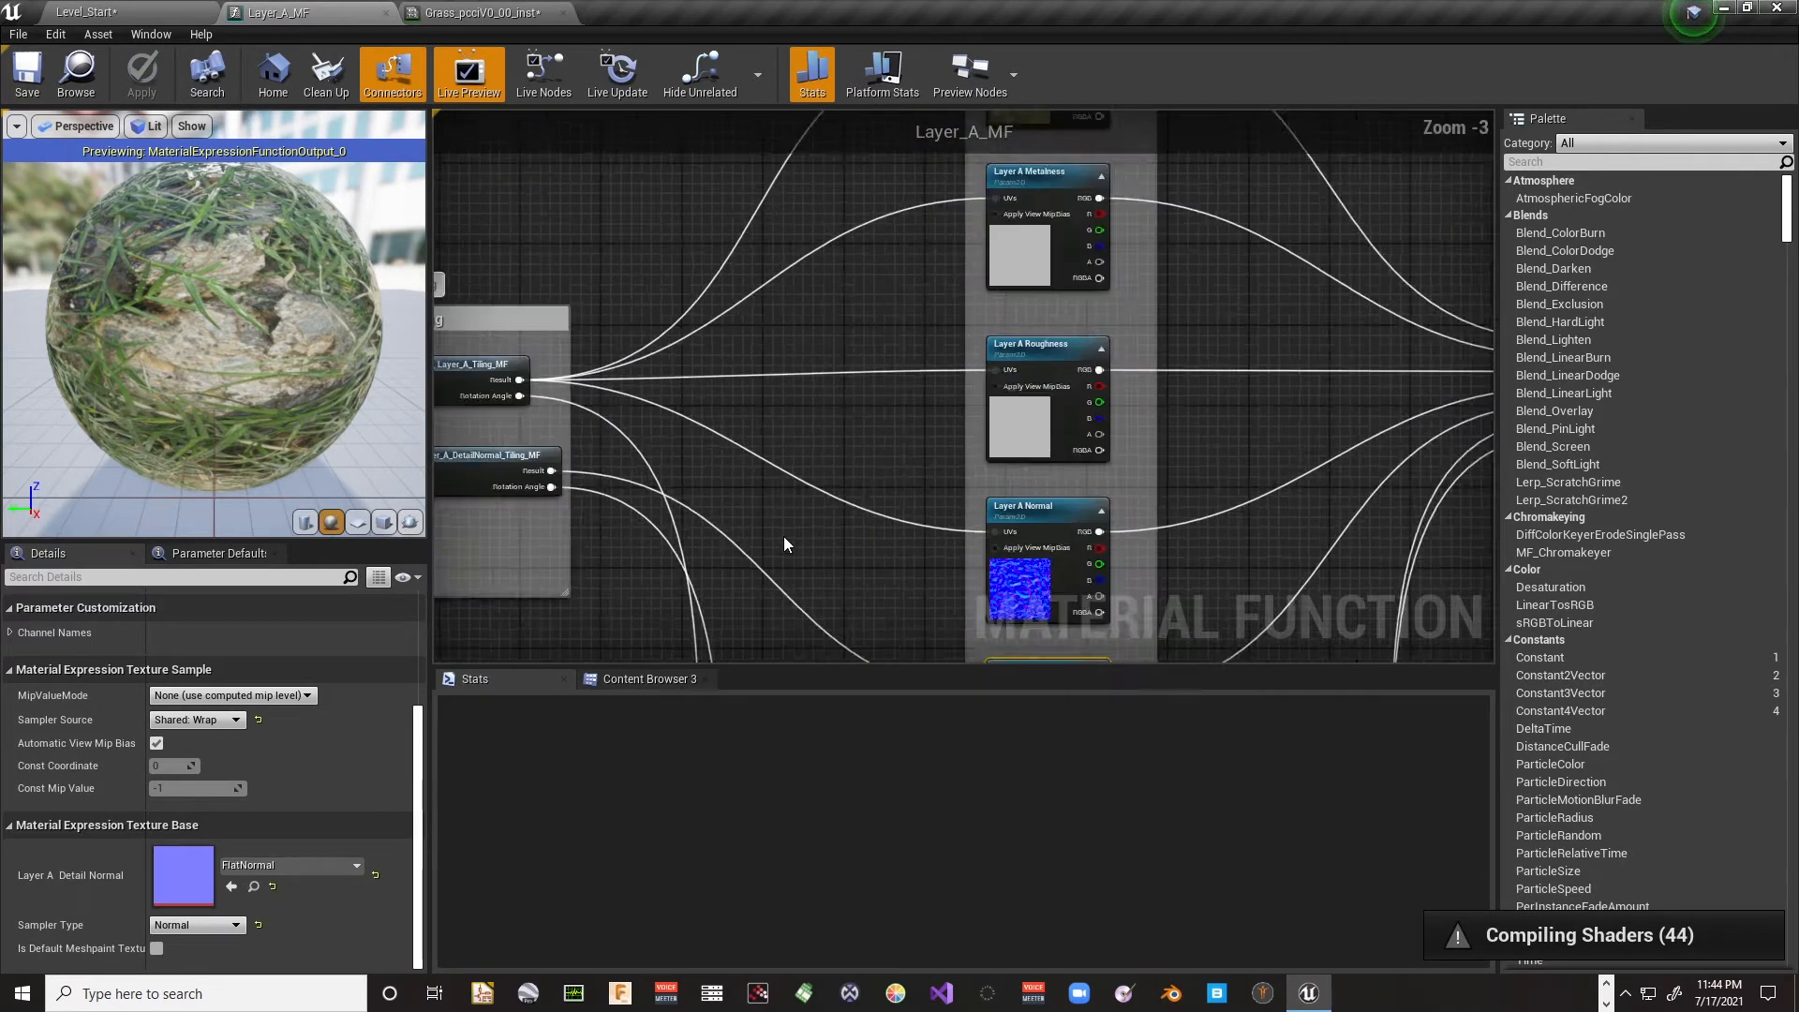
scroll(784, 536, down, 2)
scroll(792, 515, up, 2)
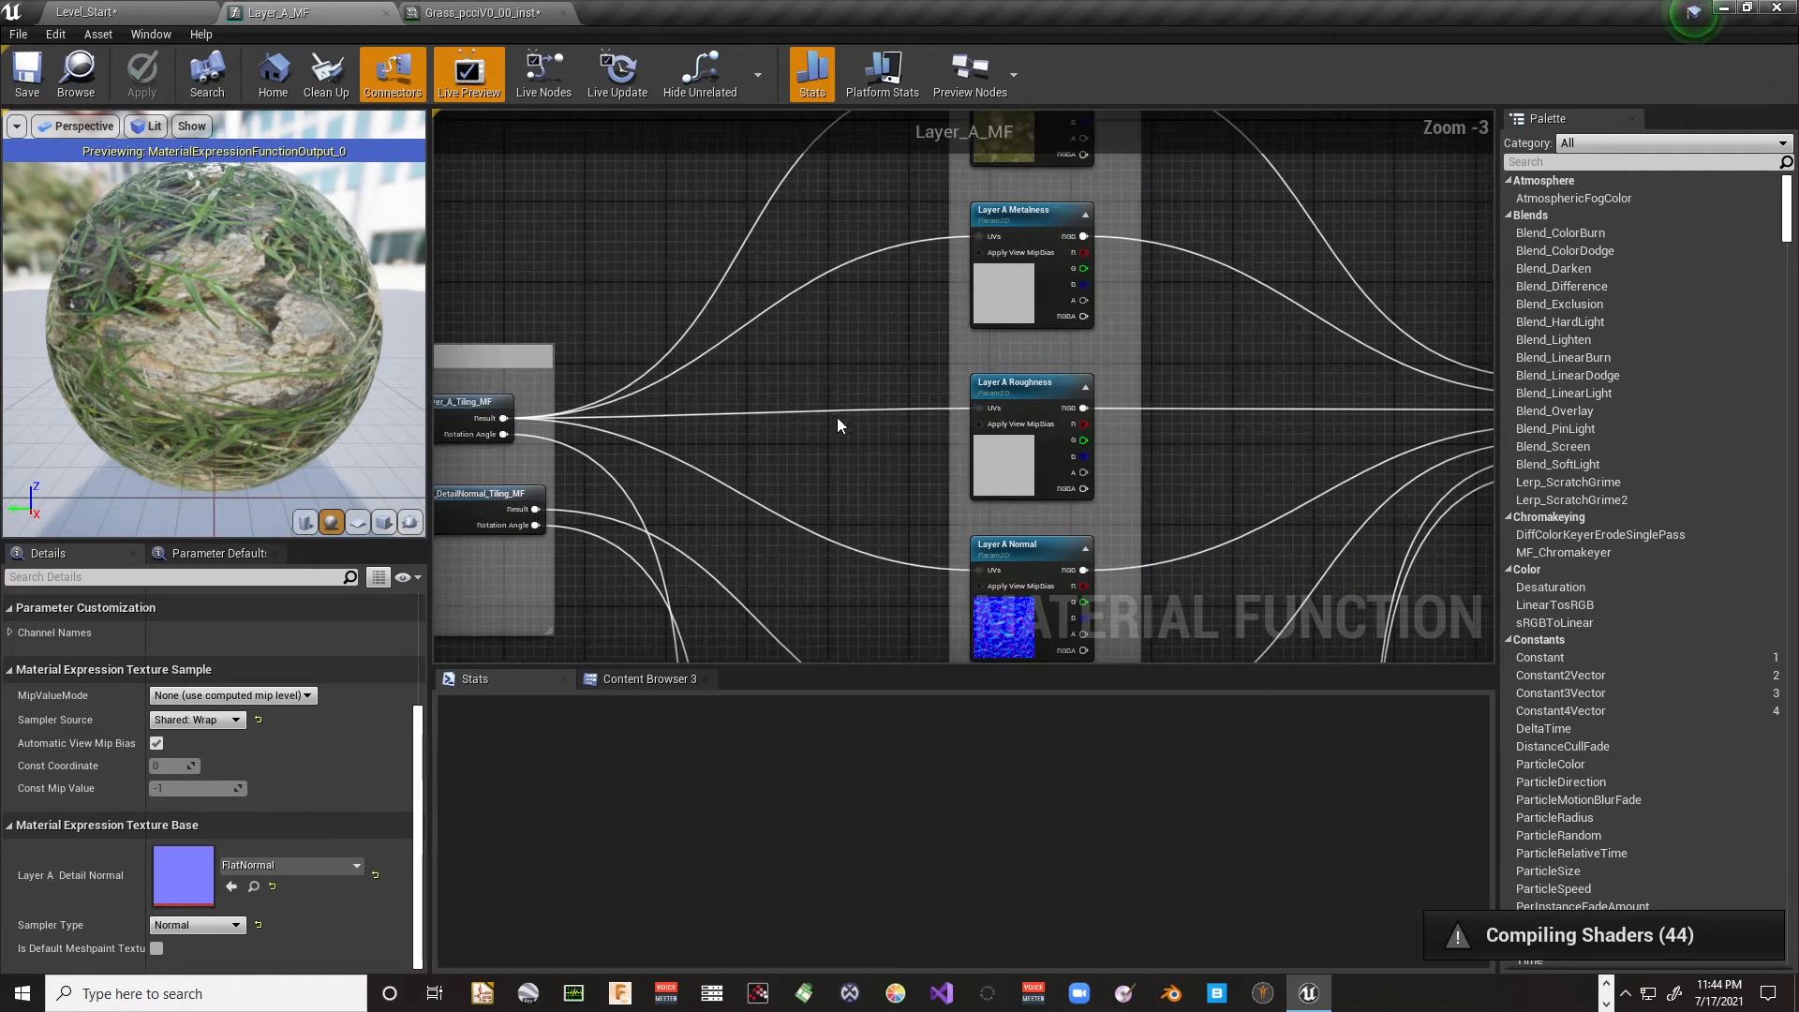
right_drag(836, 418, 828, 512)
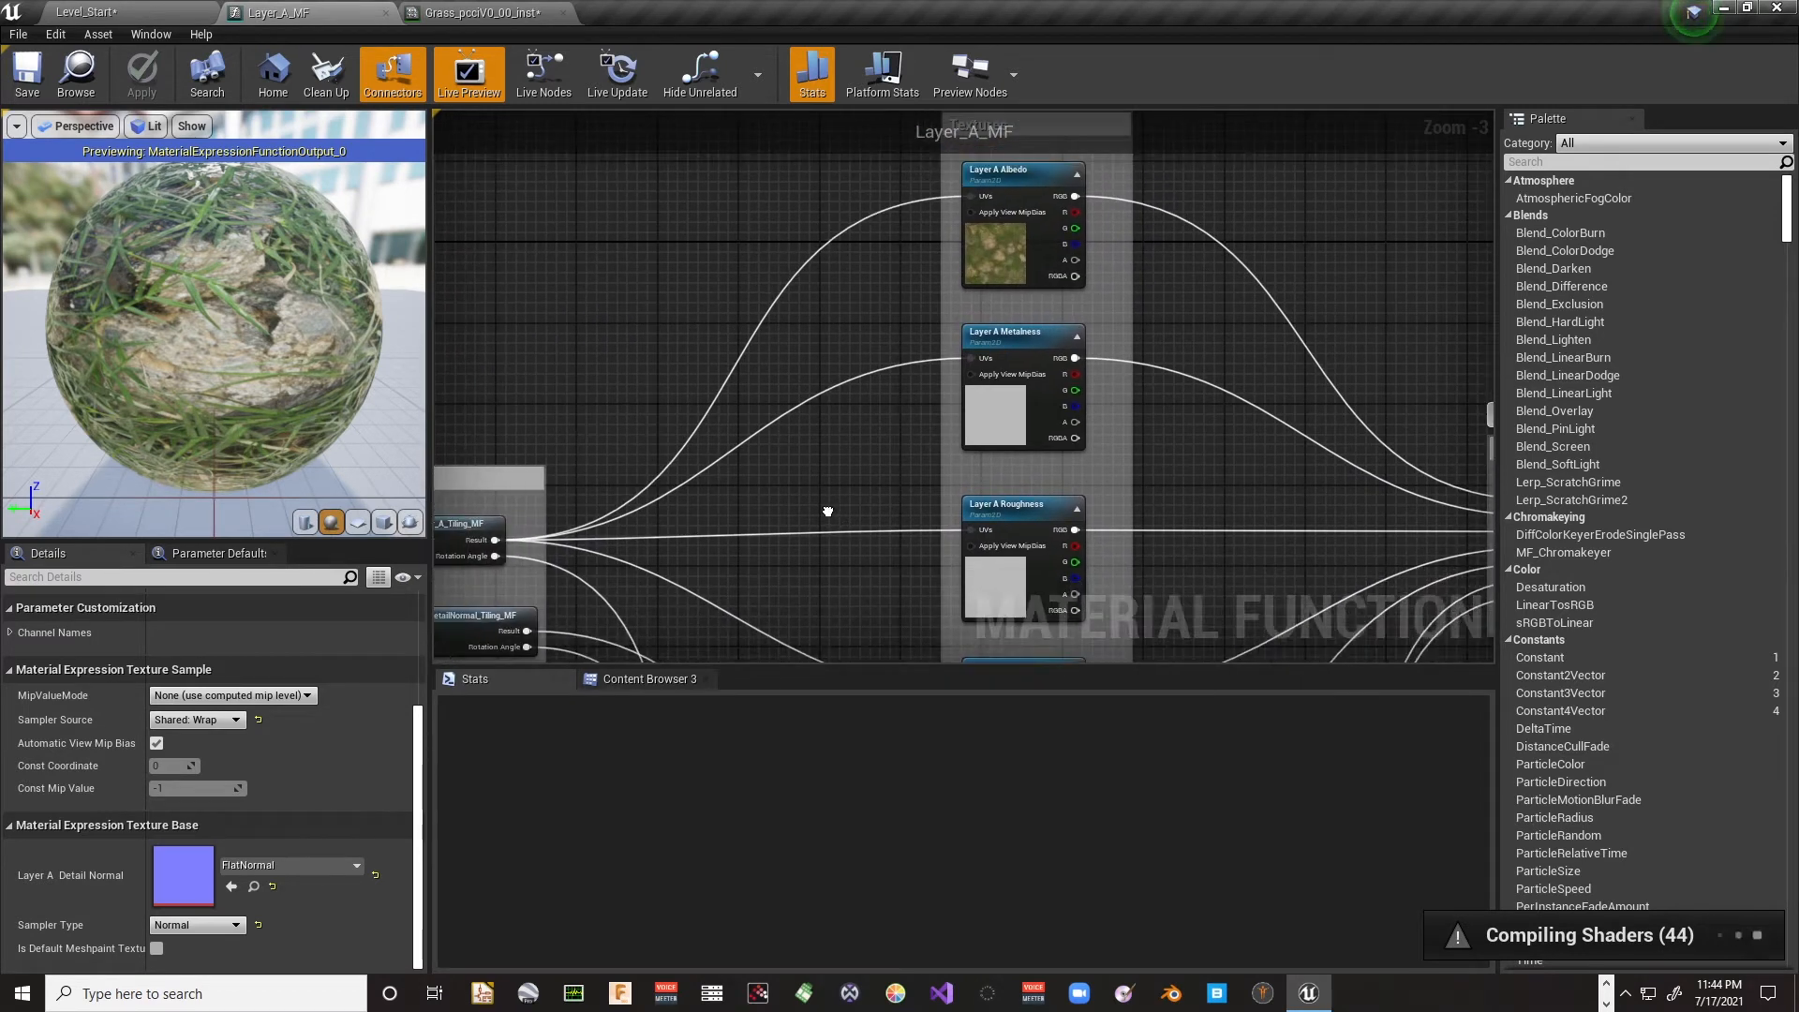
right_drag(1006, 364, 779, 425)
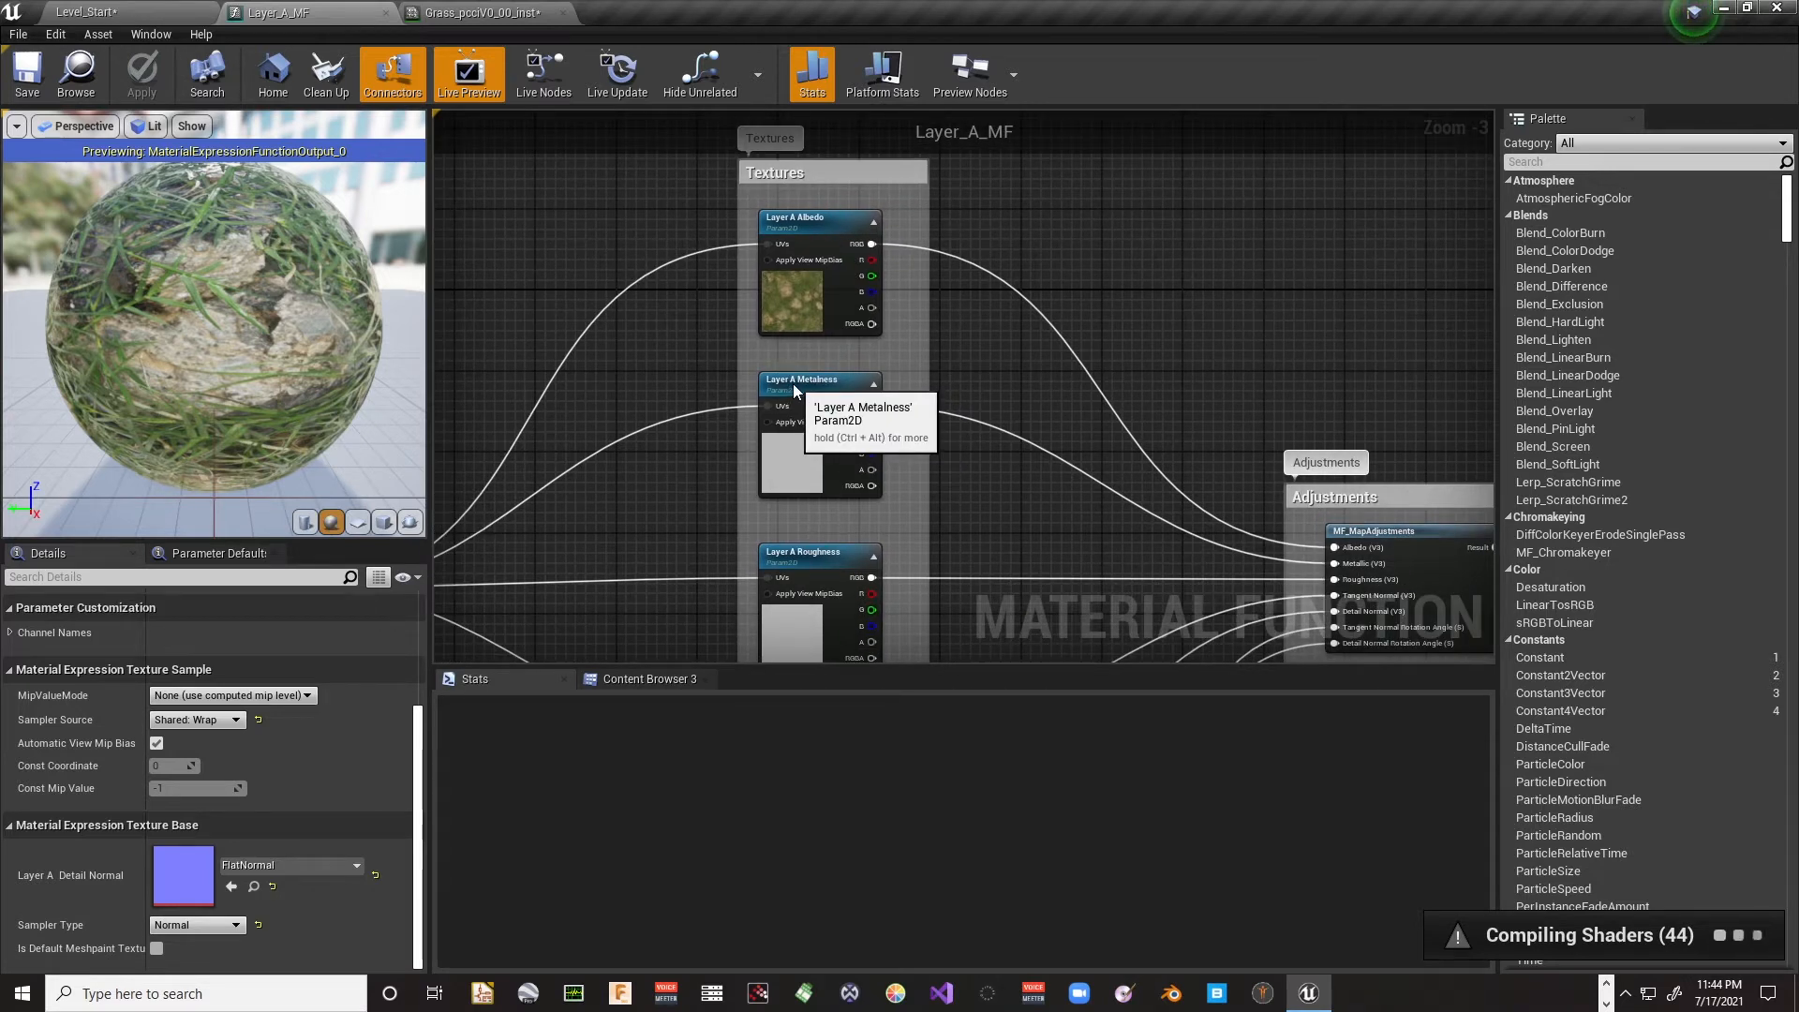
Step: Move the Layer A Metalness parameter node out of the Textures group toward the Adjustments group
click(874, 384)
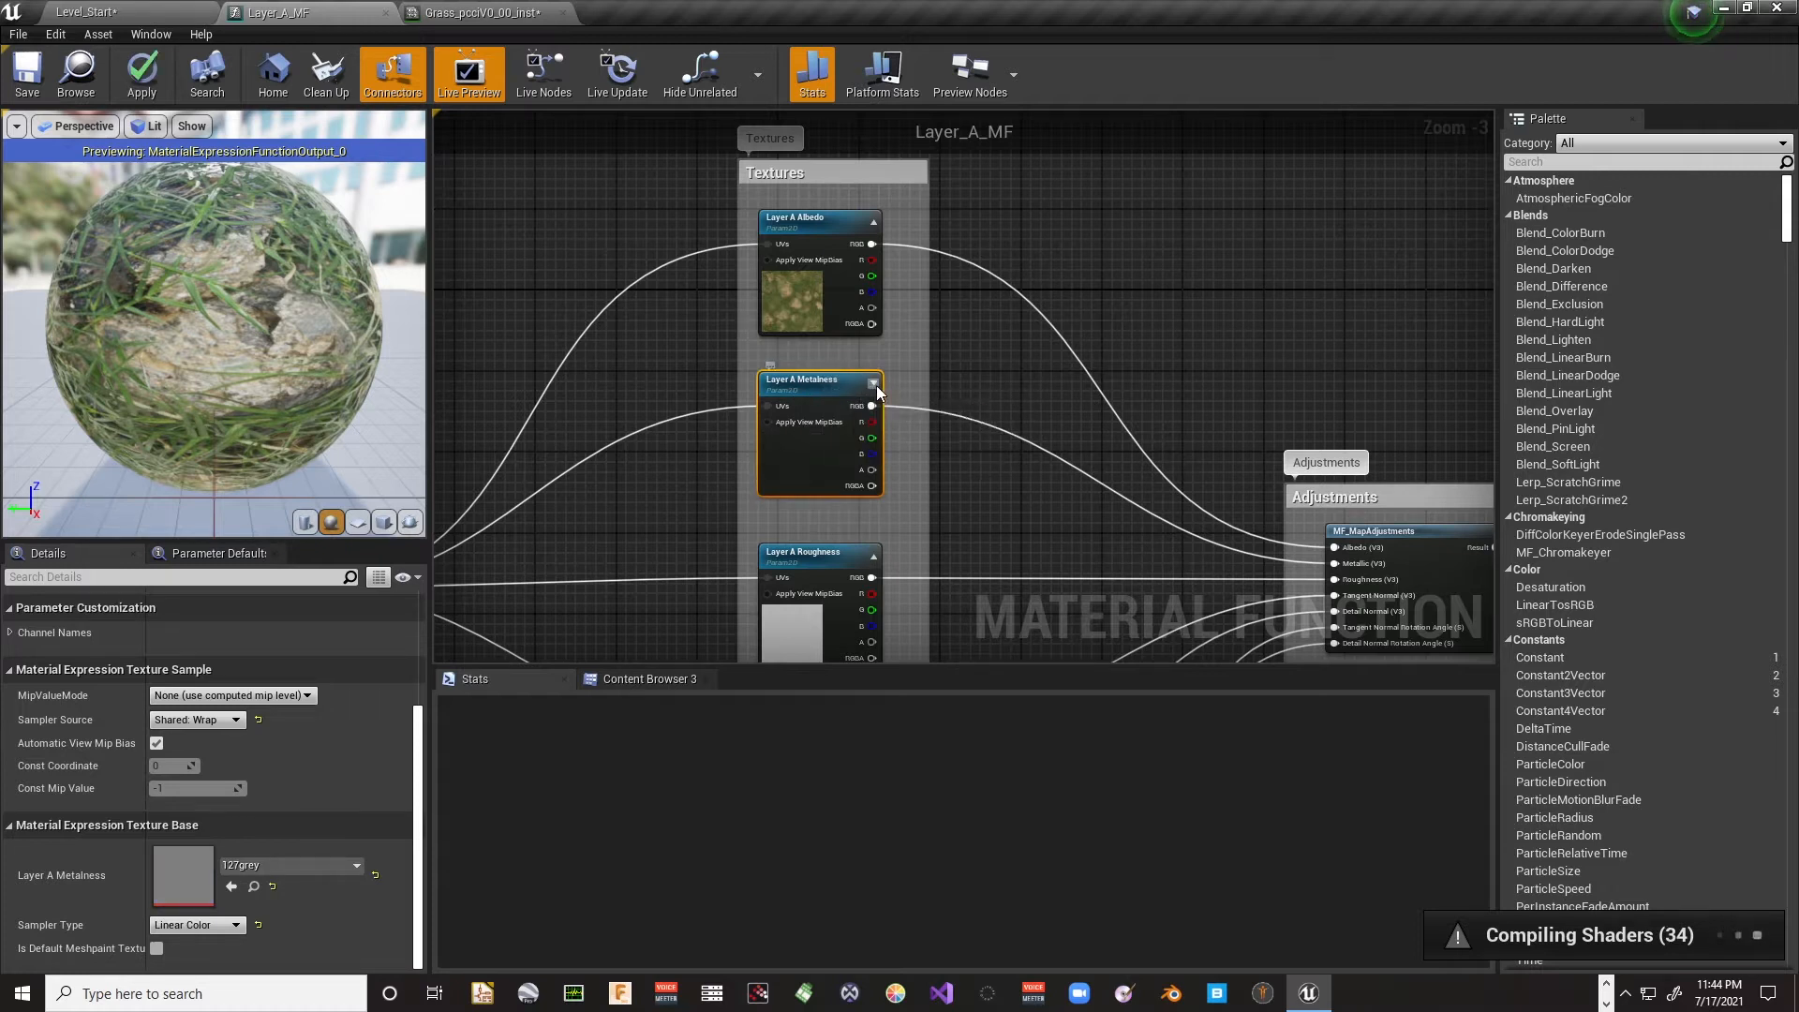
click(874, 384)
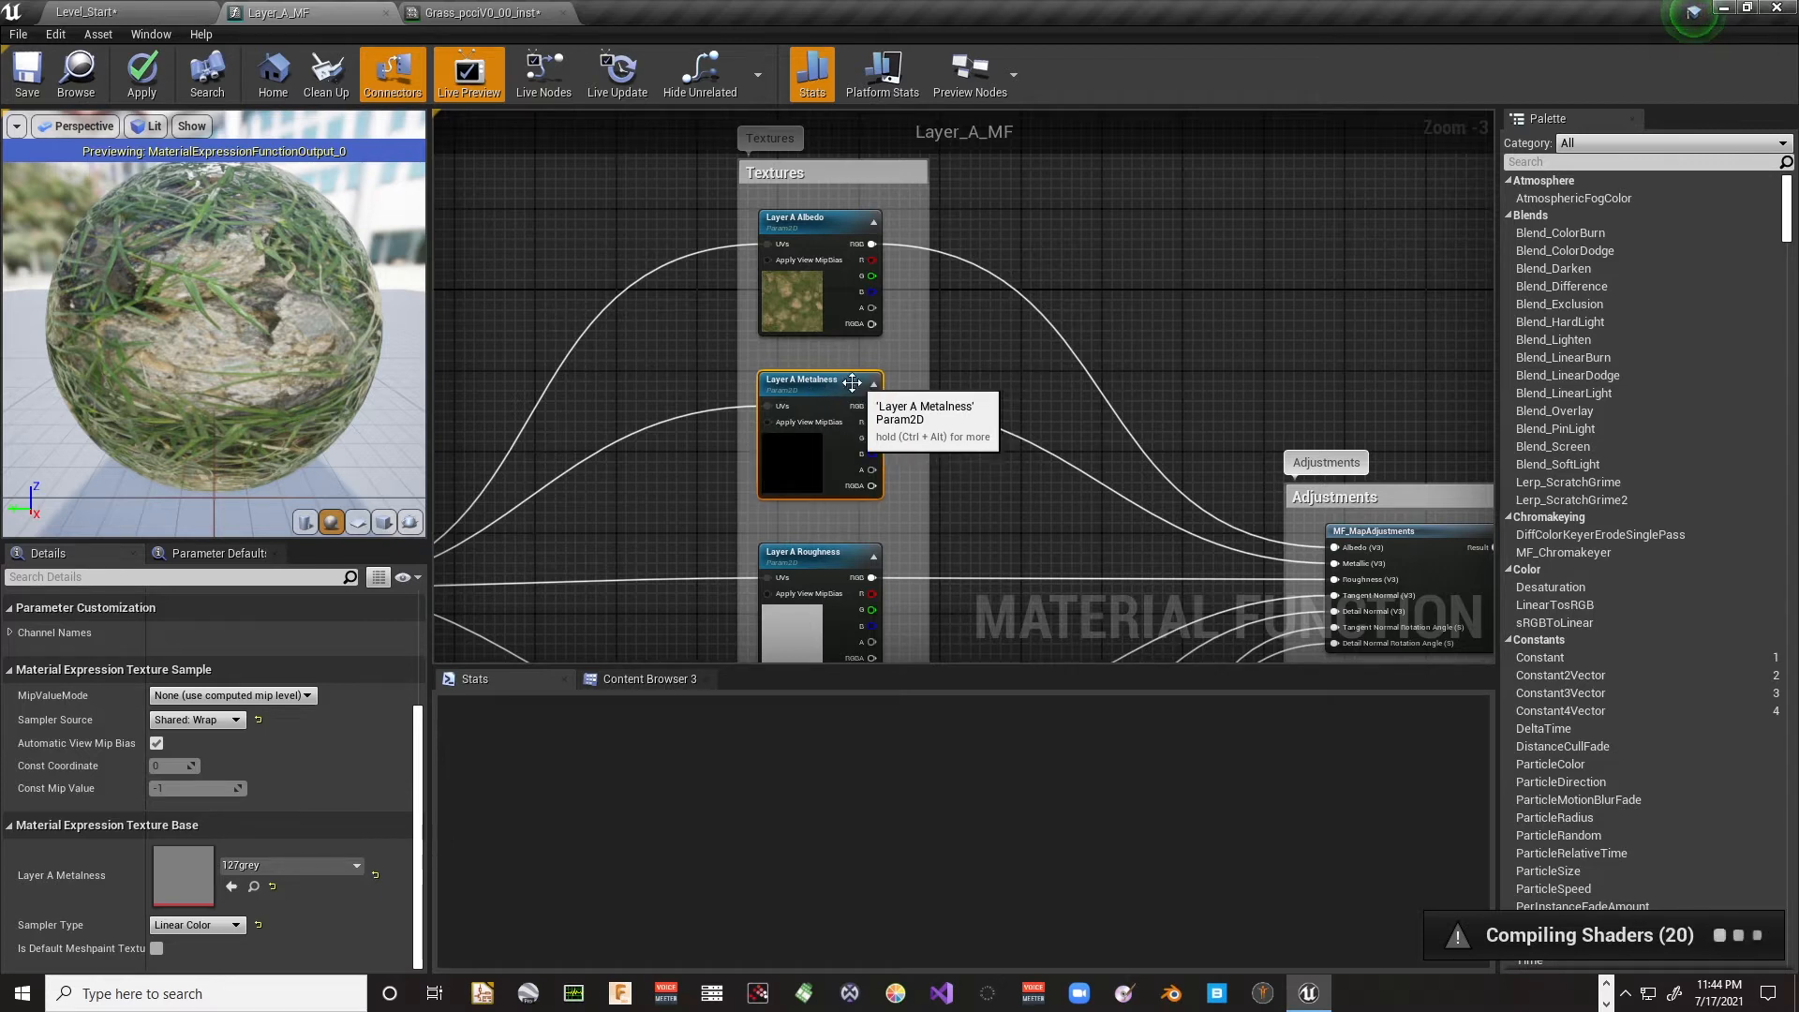
drag(829, 388, 1049, 429)
right_drag(919, 491, 902, 222)
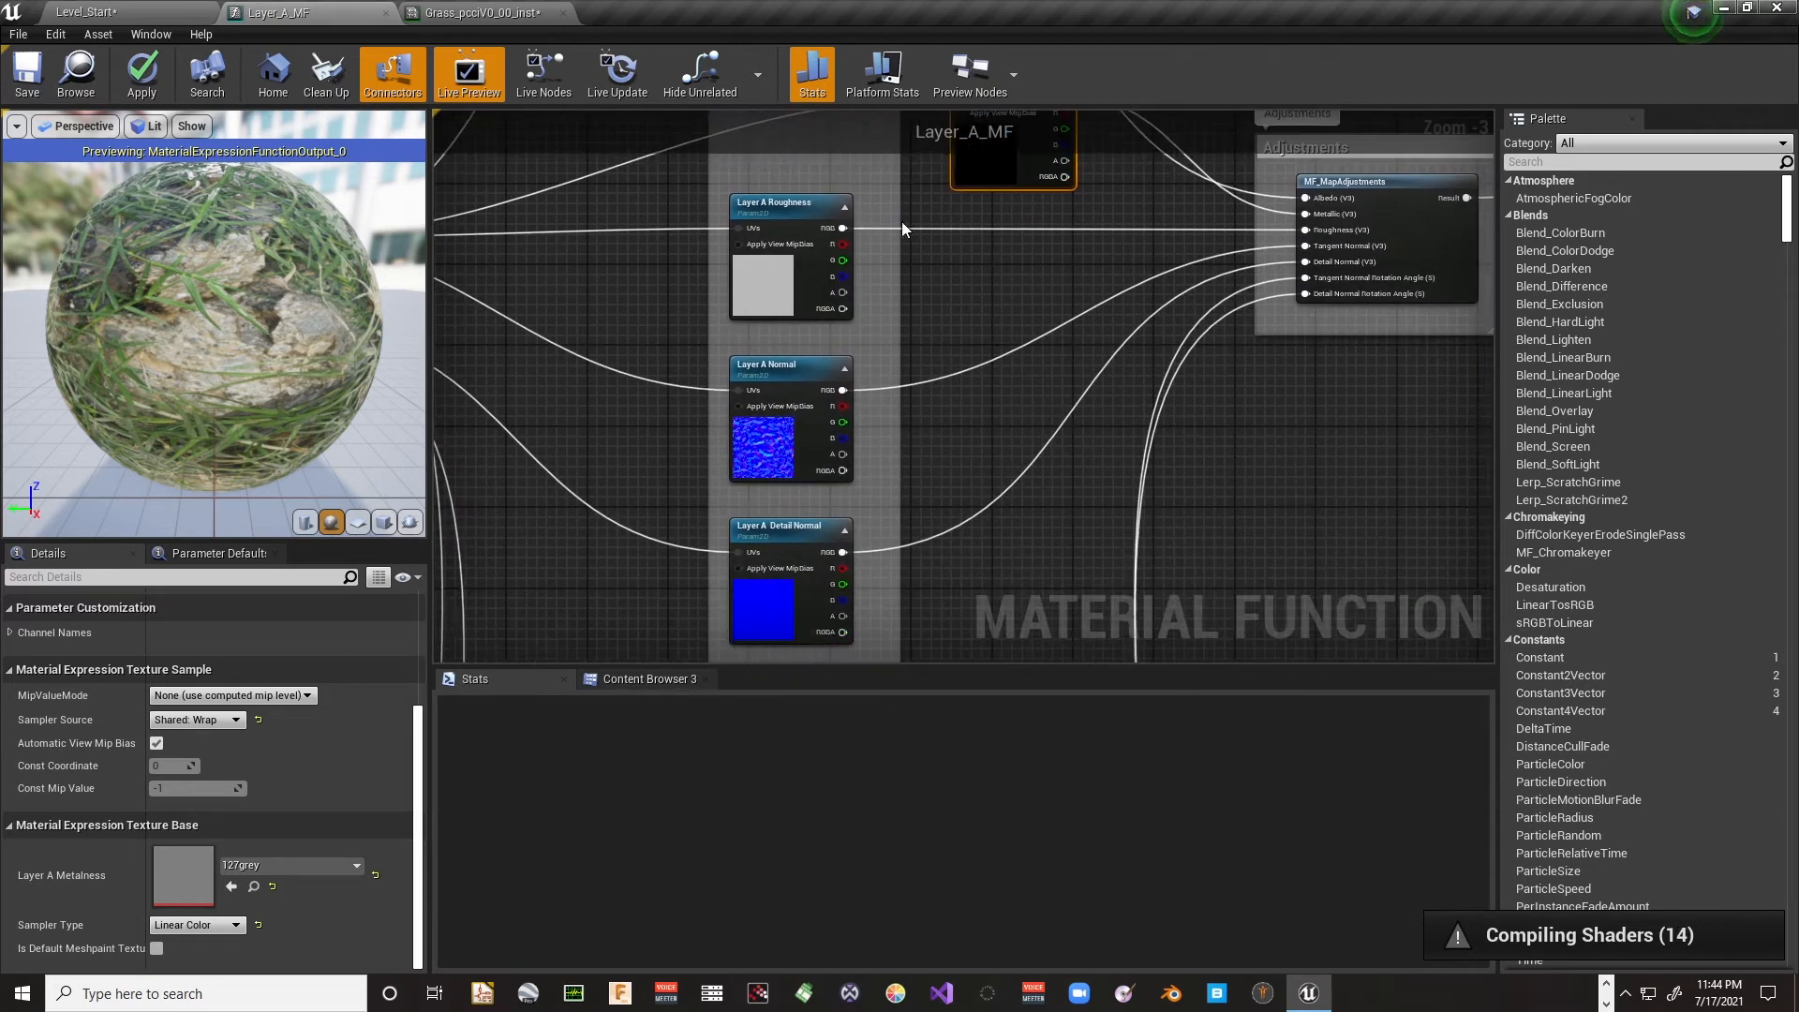
right_drag(920, 427, 935, 236)
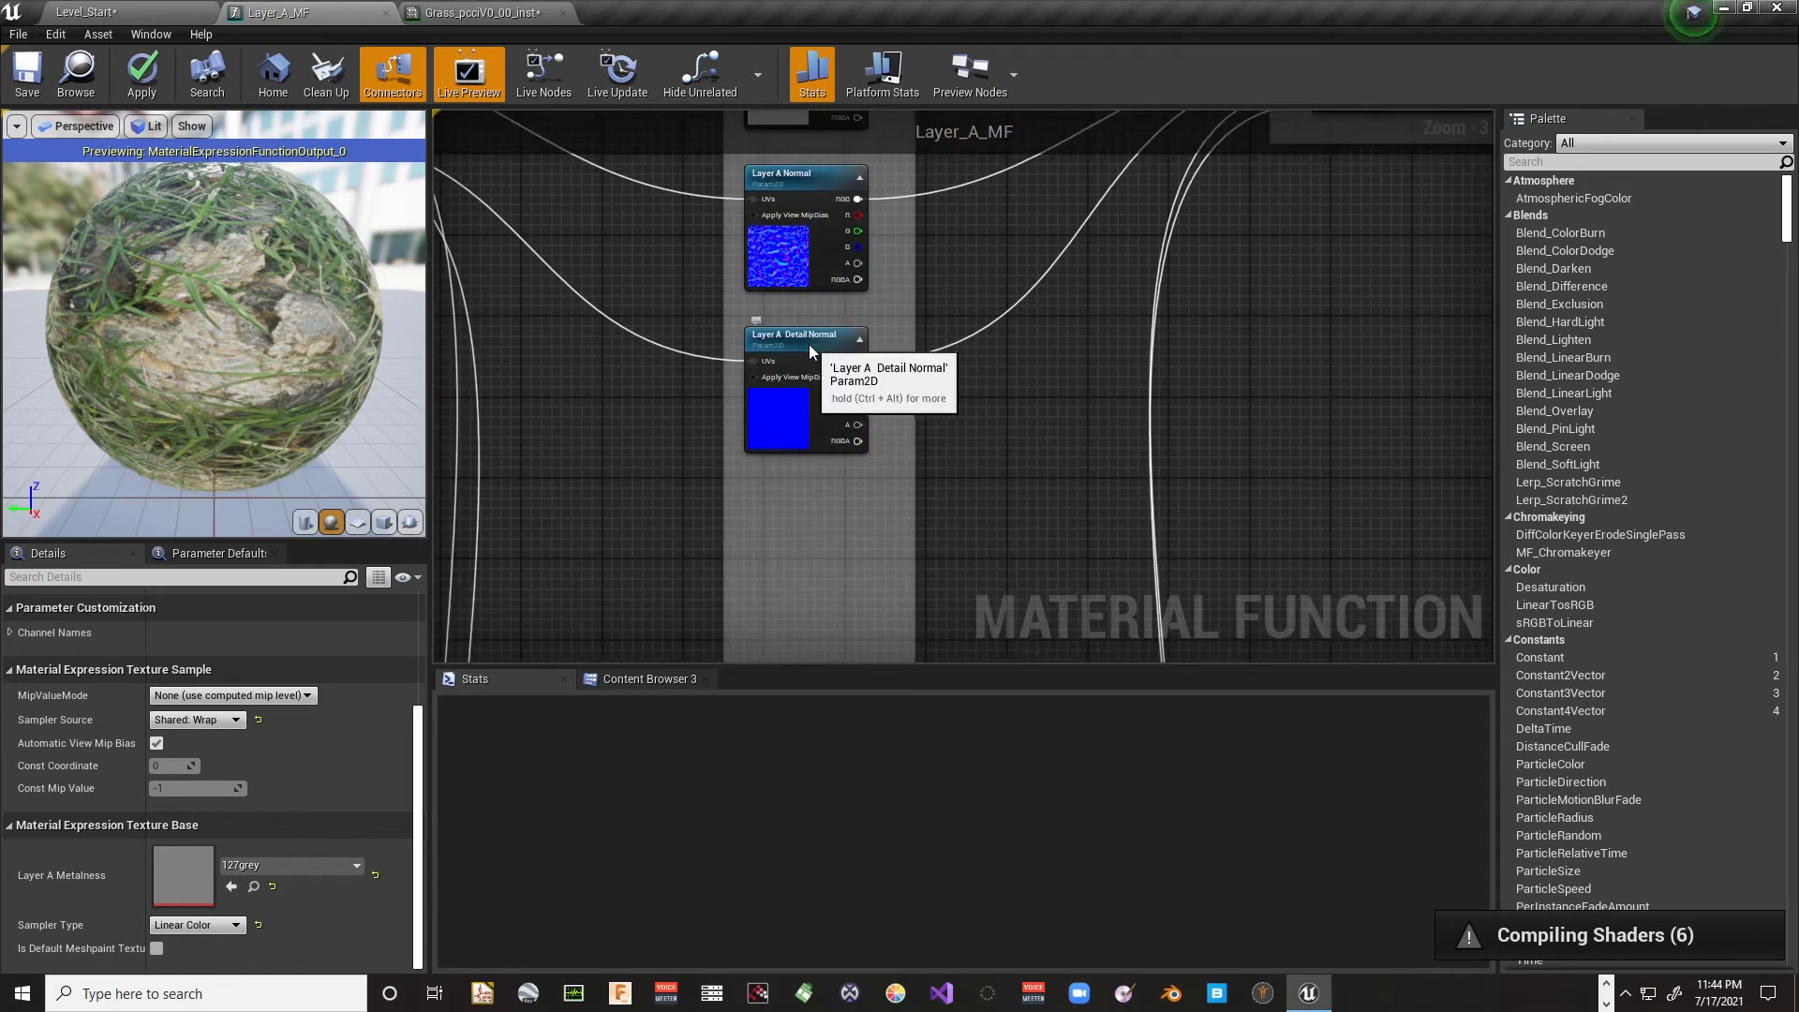
Step: Move the Layer A Detail Normal parameter node out of the Textures group toward the Adjustments group
drag(808, 345, 1004, 306)
right_drag(1029, 293, 964, 603)
scroll(999, 585, down, 4)
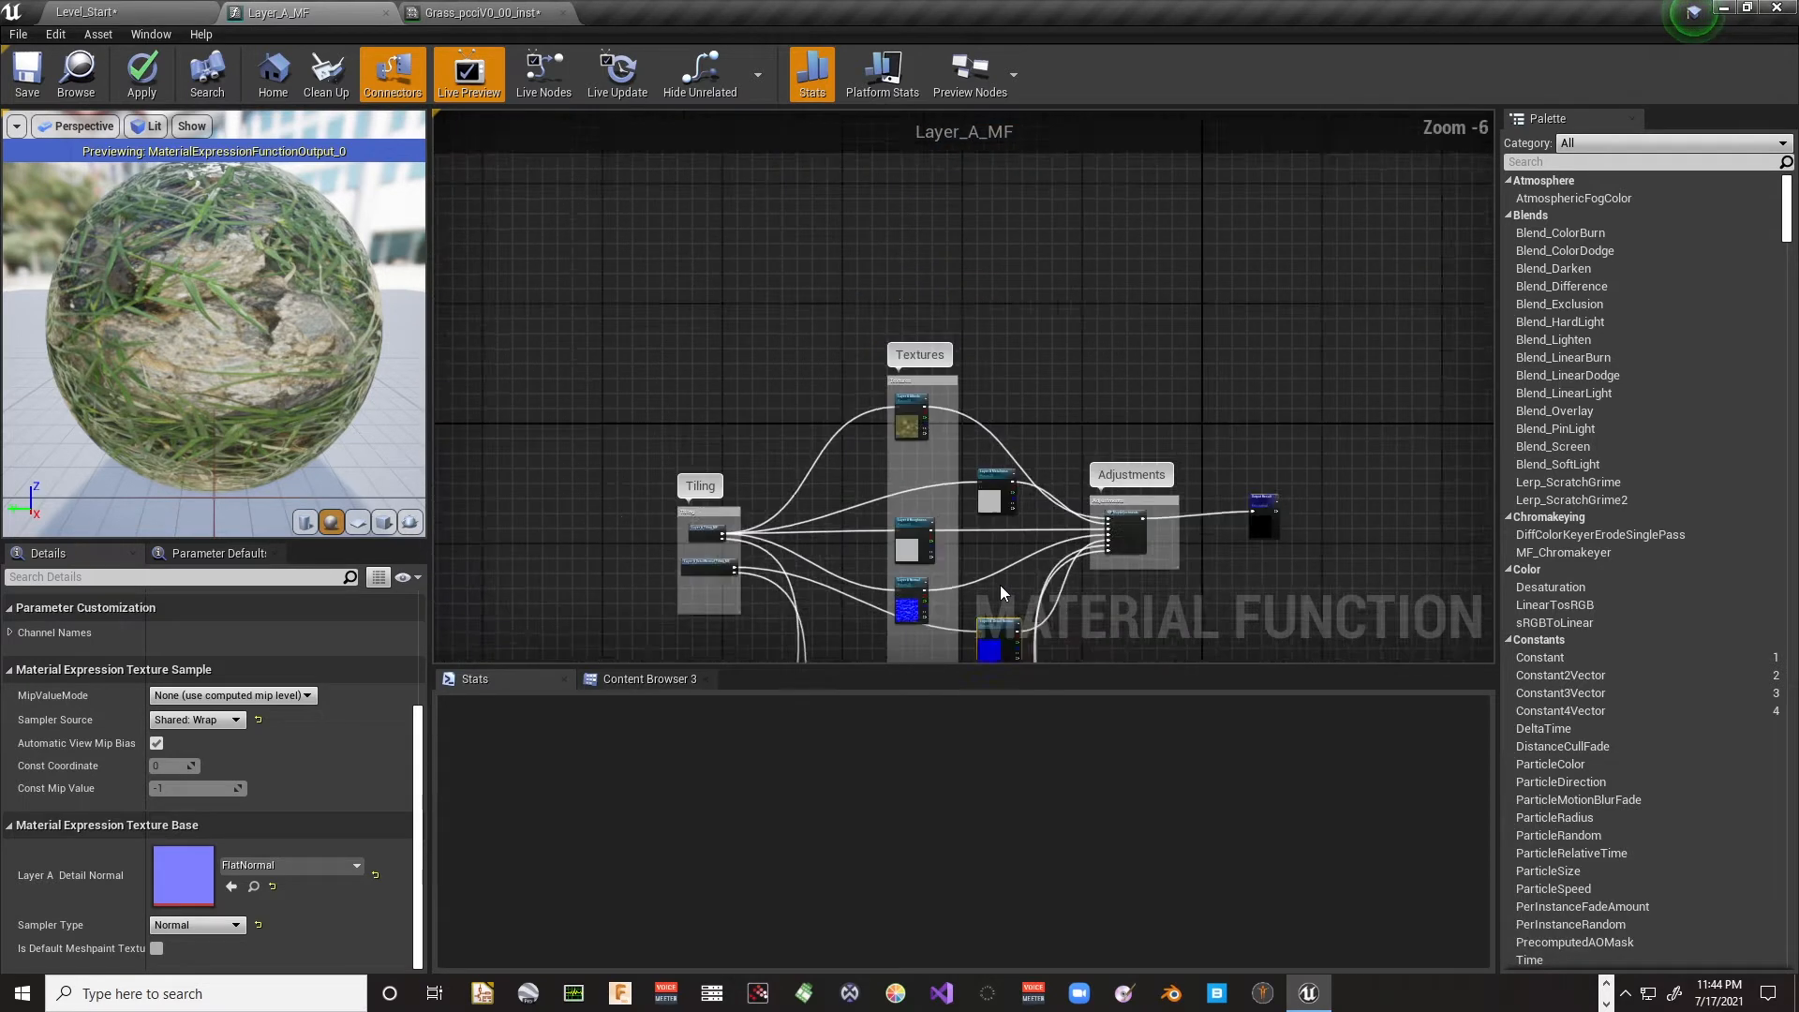
Step: Spread the graph out by moving the Adjustments group with the function output, and the Tiling group, farther away from the Textures group
drag(1256, 633, 1256, 634)
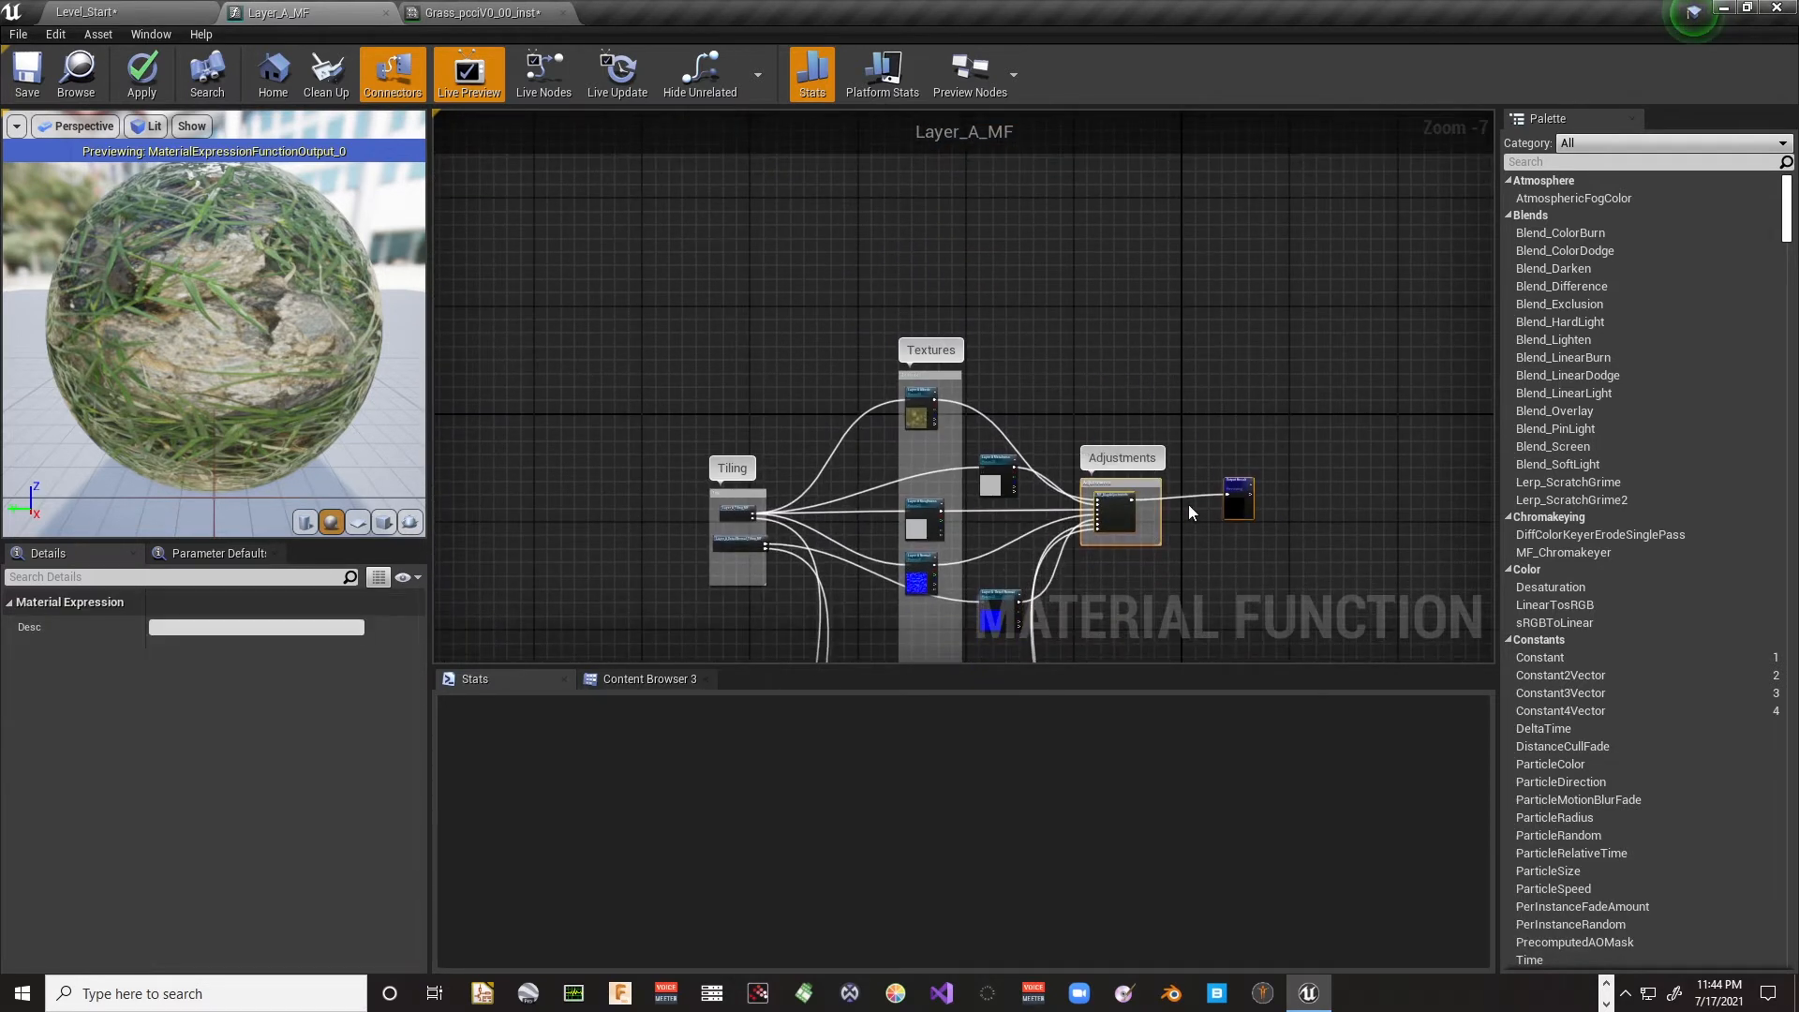
drag(1129, 518, 1317, 518)
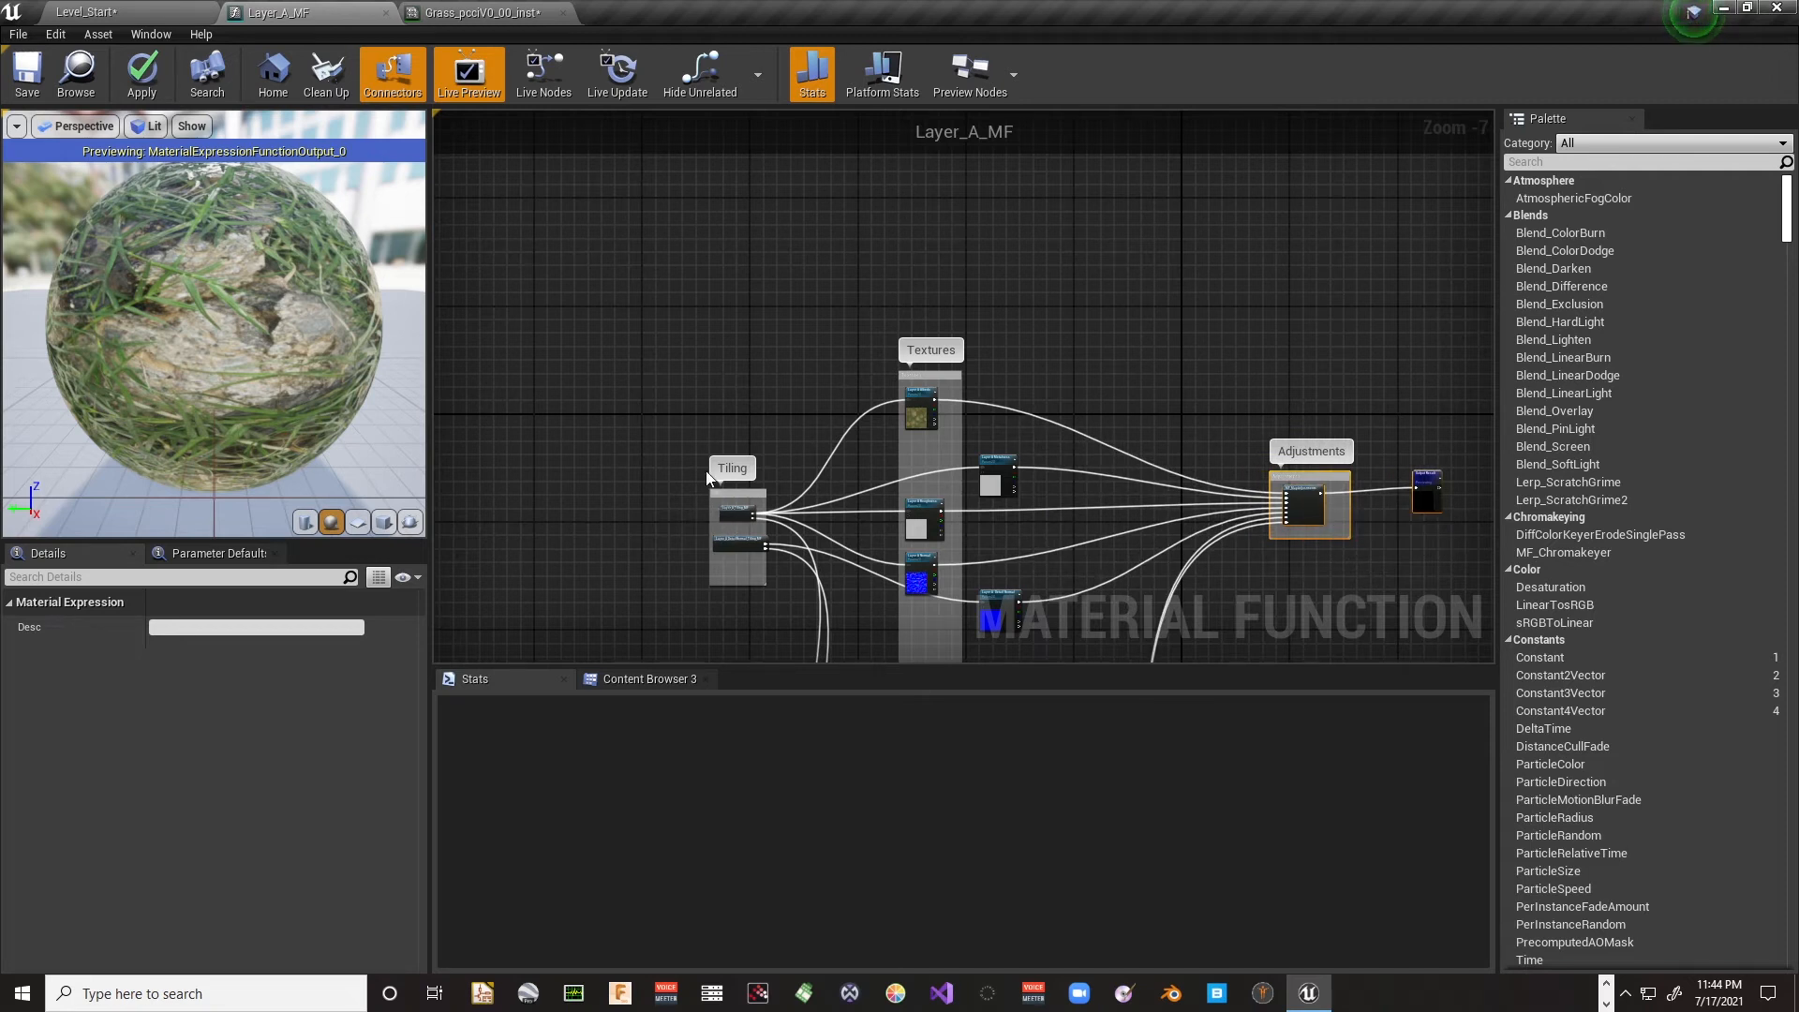
drag(728, 494, 553, 496)
click(742, 381)
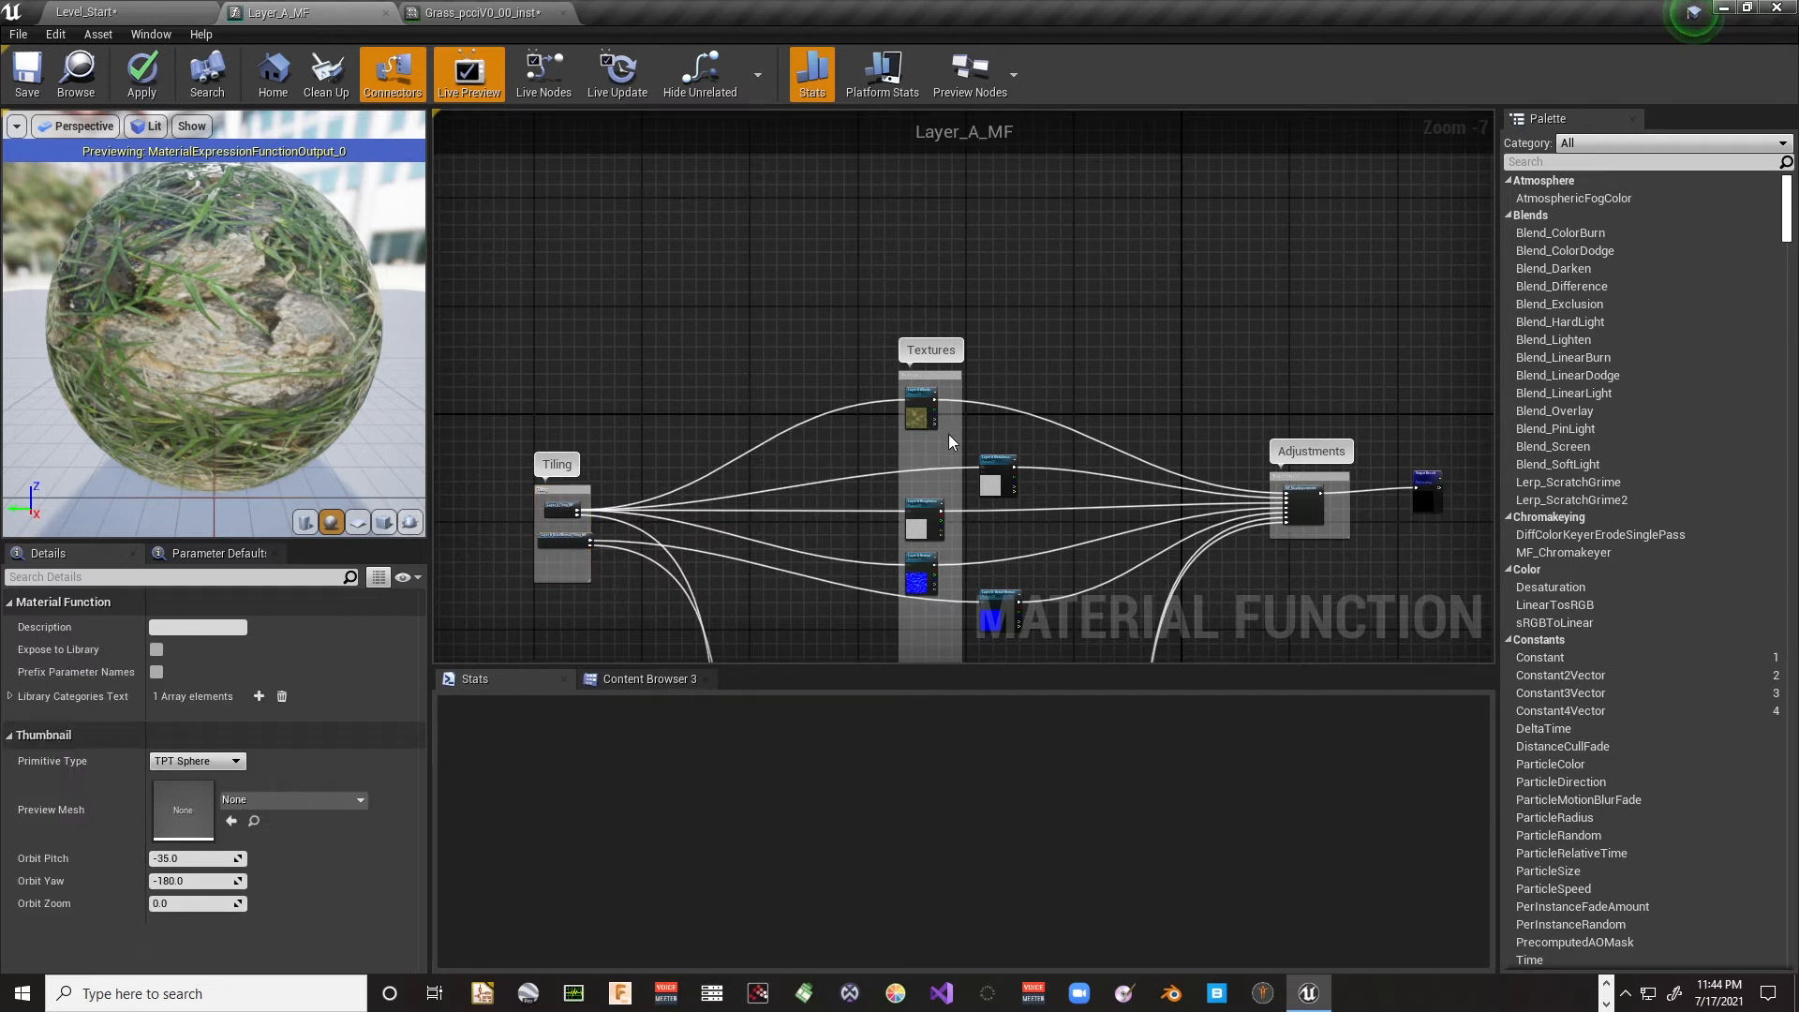
Step: Widen the Textures group and stack the Metalness and Detail Normal nodes in a second column at its upper edge
drag(962, 435, 1025, 421)
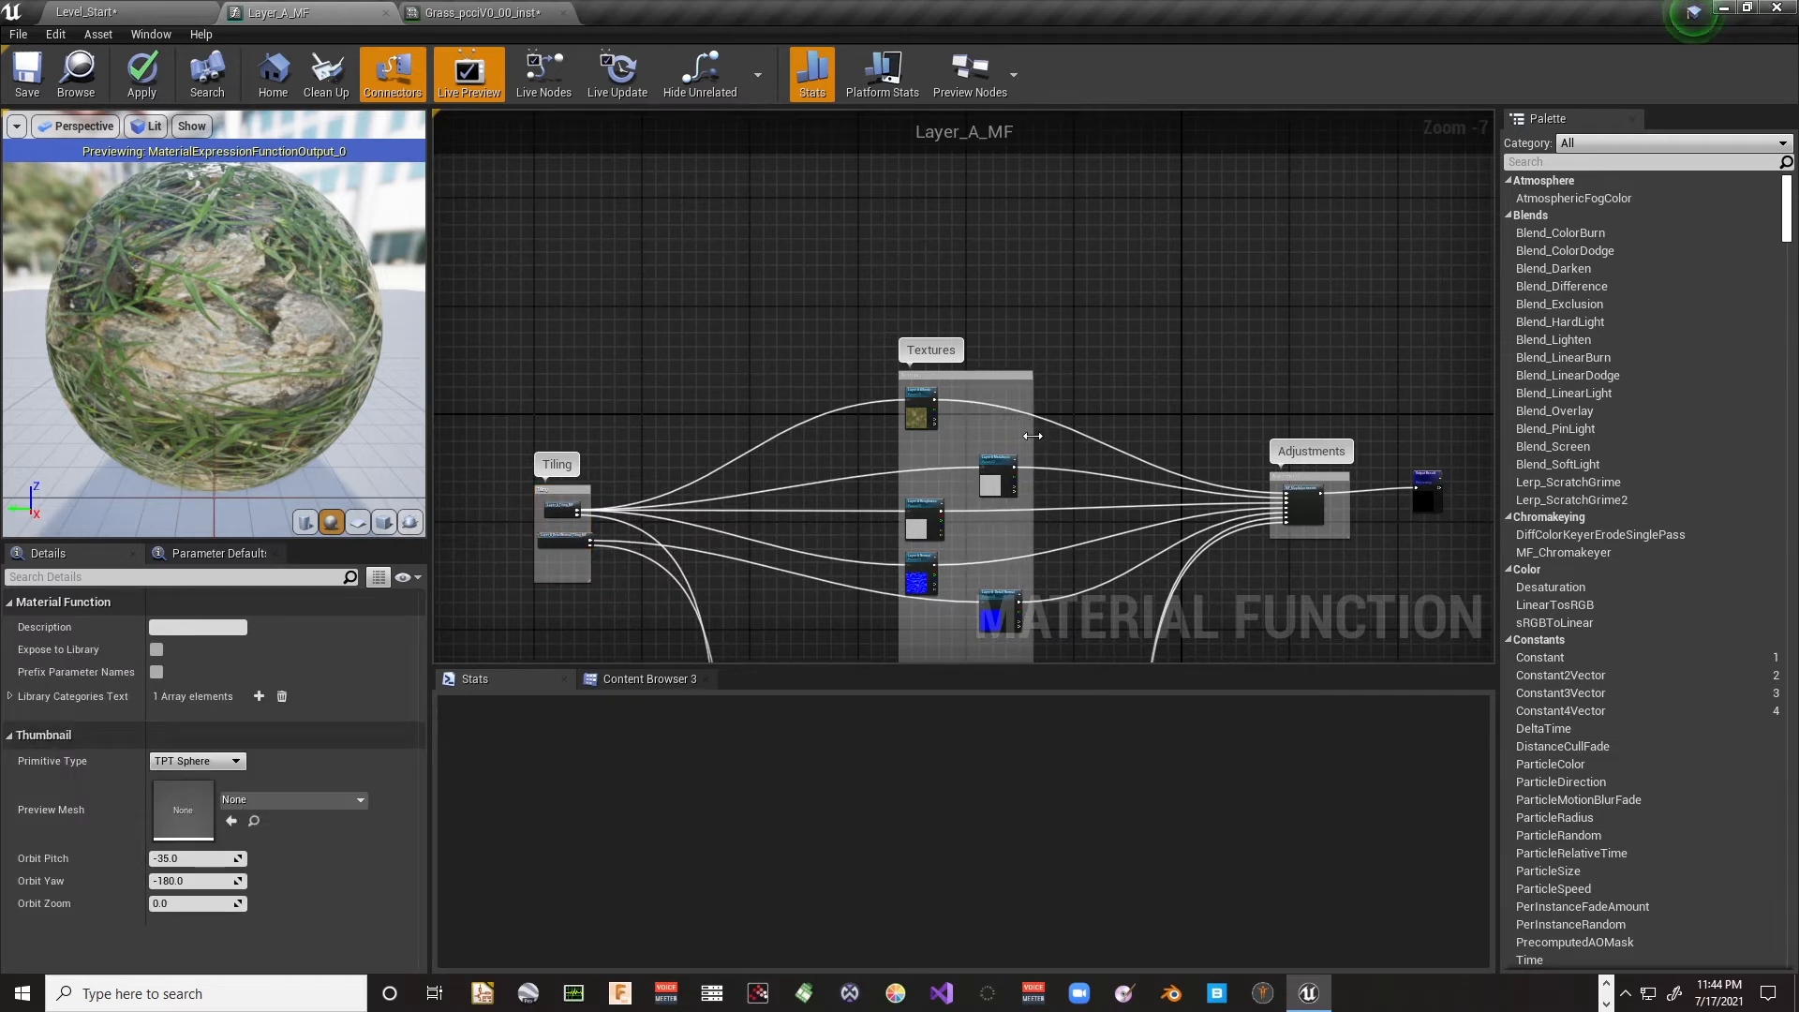
mouse_move(1033, 436)
mouse_down()
mouse_move(1063, 432)
mouse_move(1004, 468)
mouse_move(1034, 470)
mouse_move(1037, 404)
mouse_up()
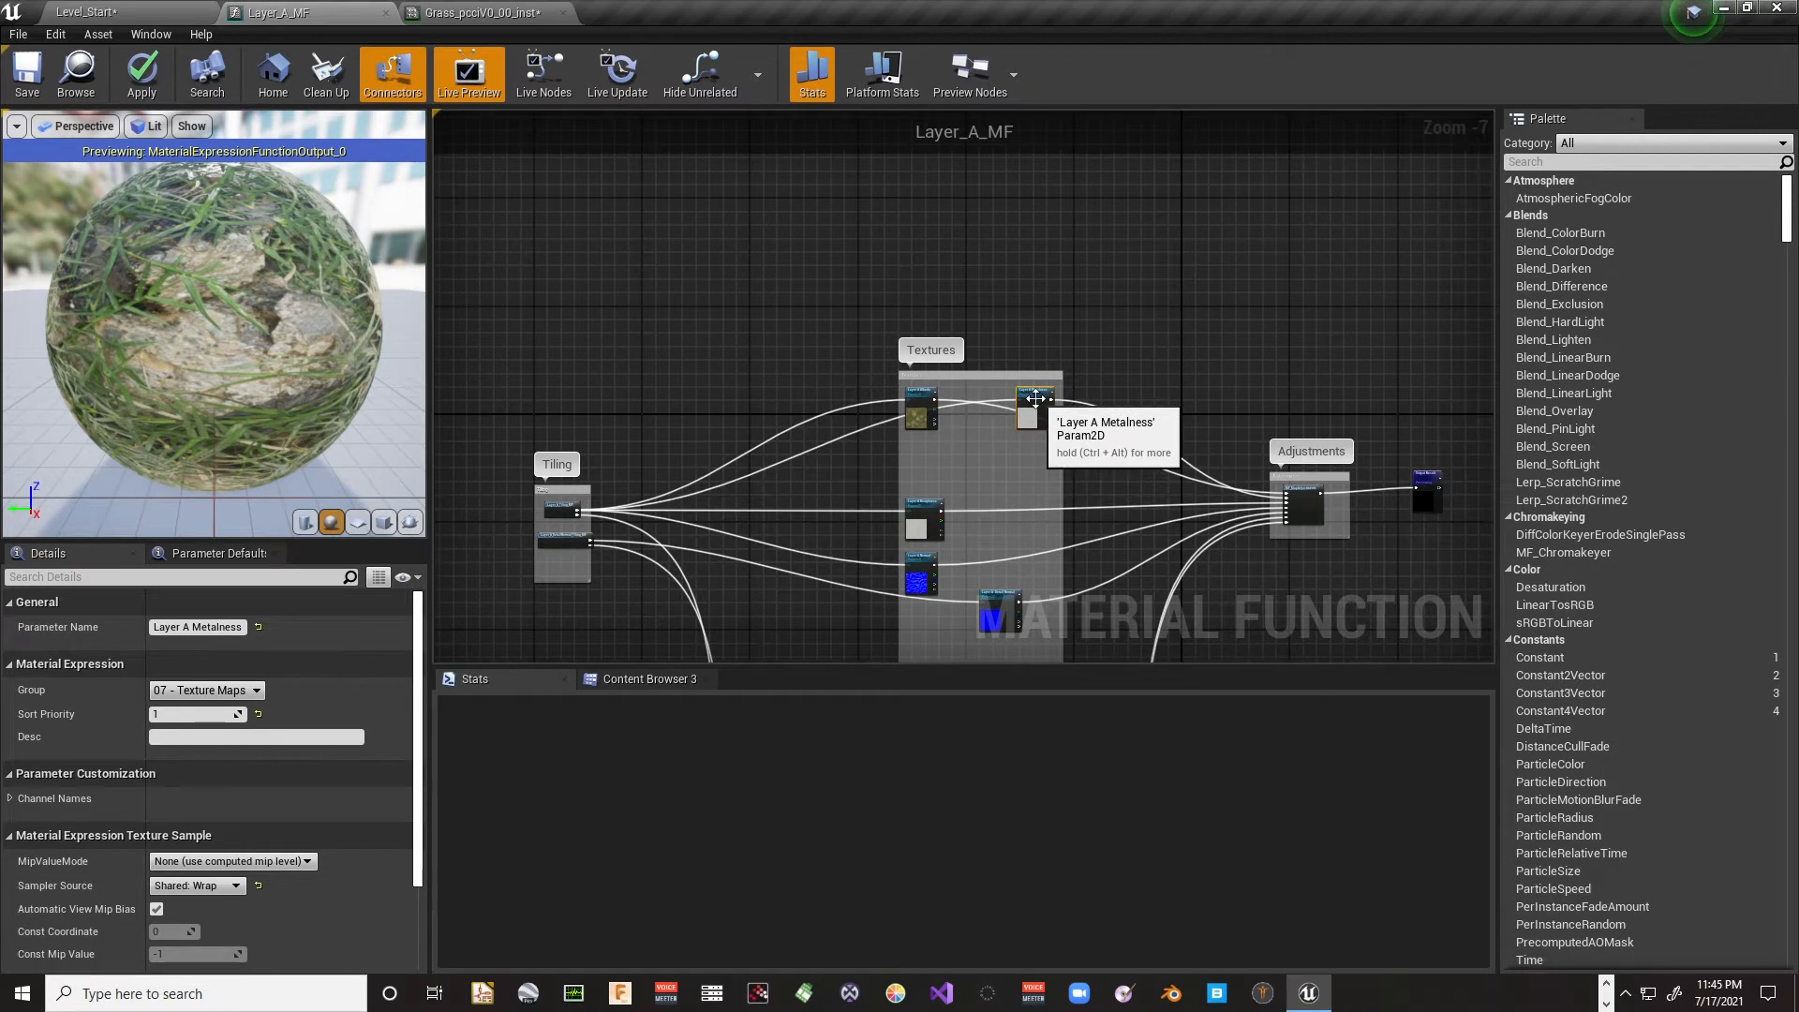
drag(995, 601, 1035, 459)
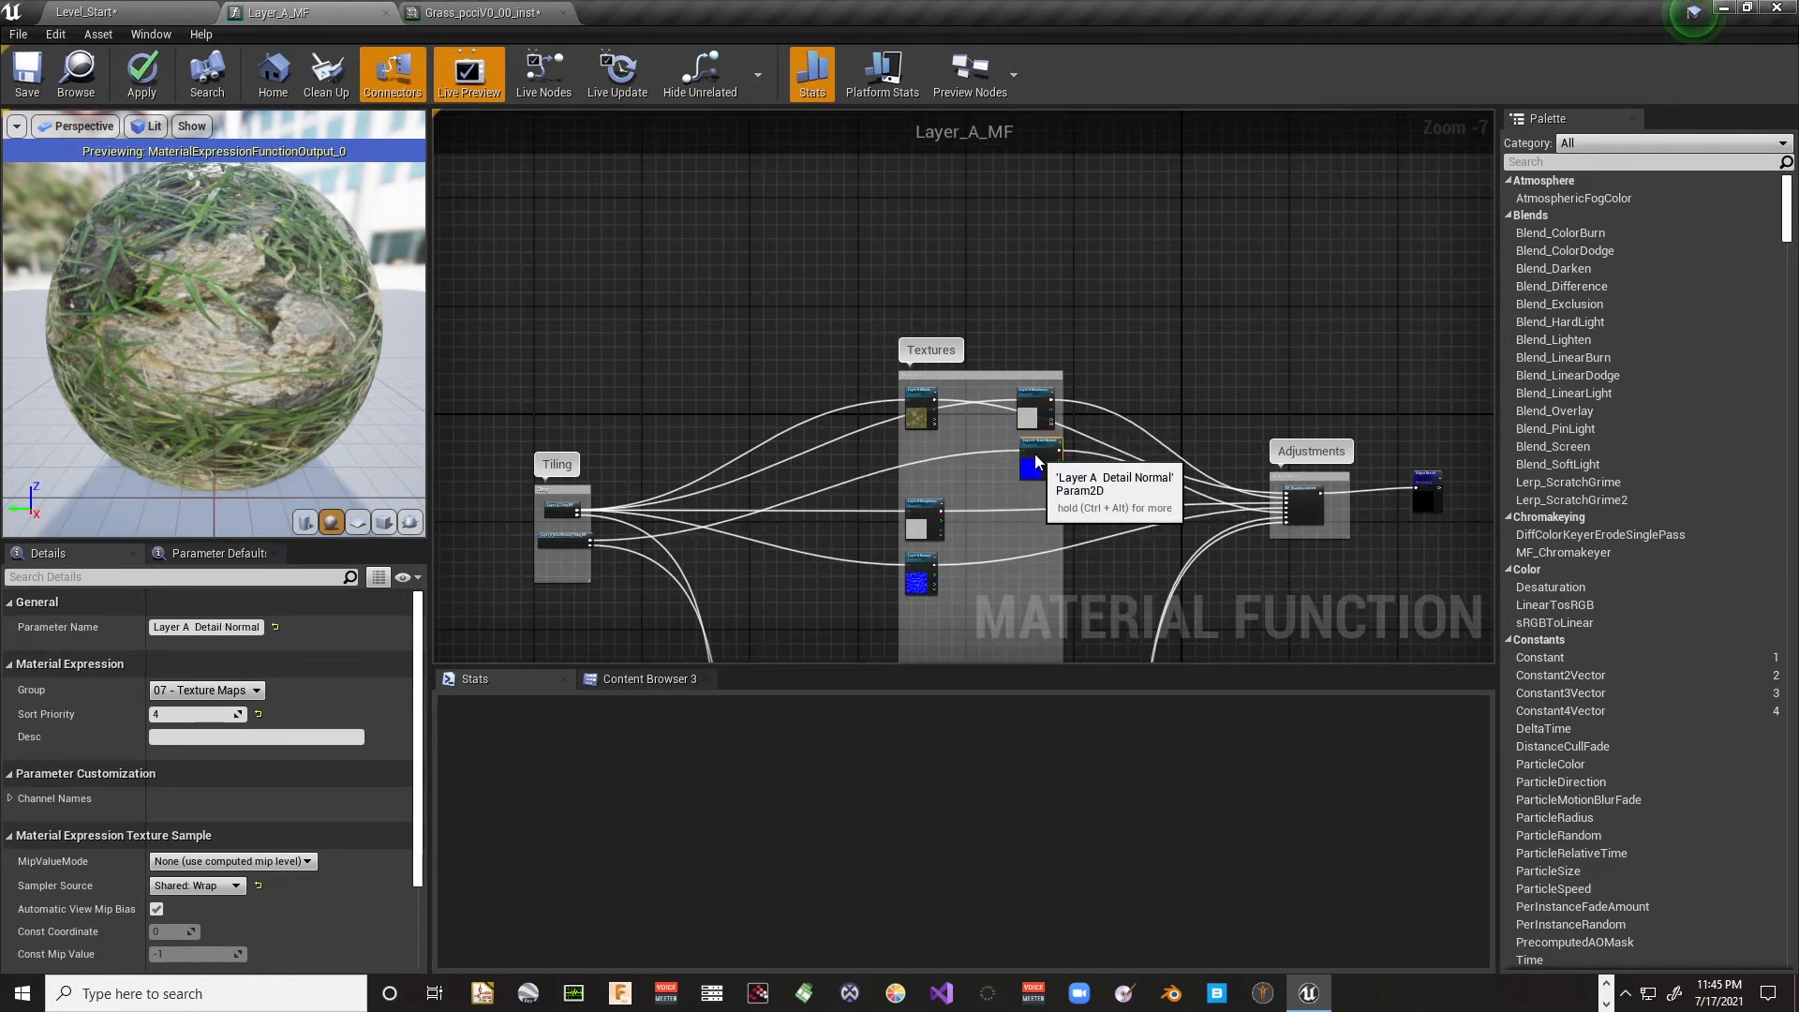
Step: Space the Albedo, Roughness and Normal nodes apart vertically and extend the Textures group downward to leave room beneath each
drag(917, 417, 917, 483)
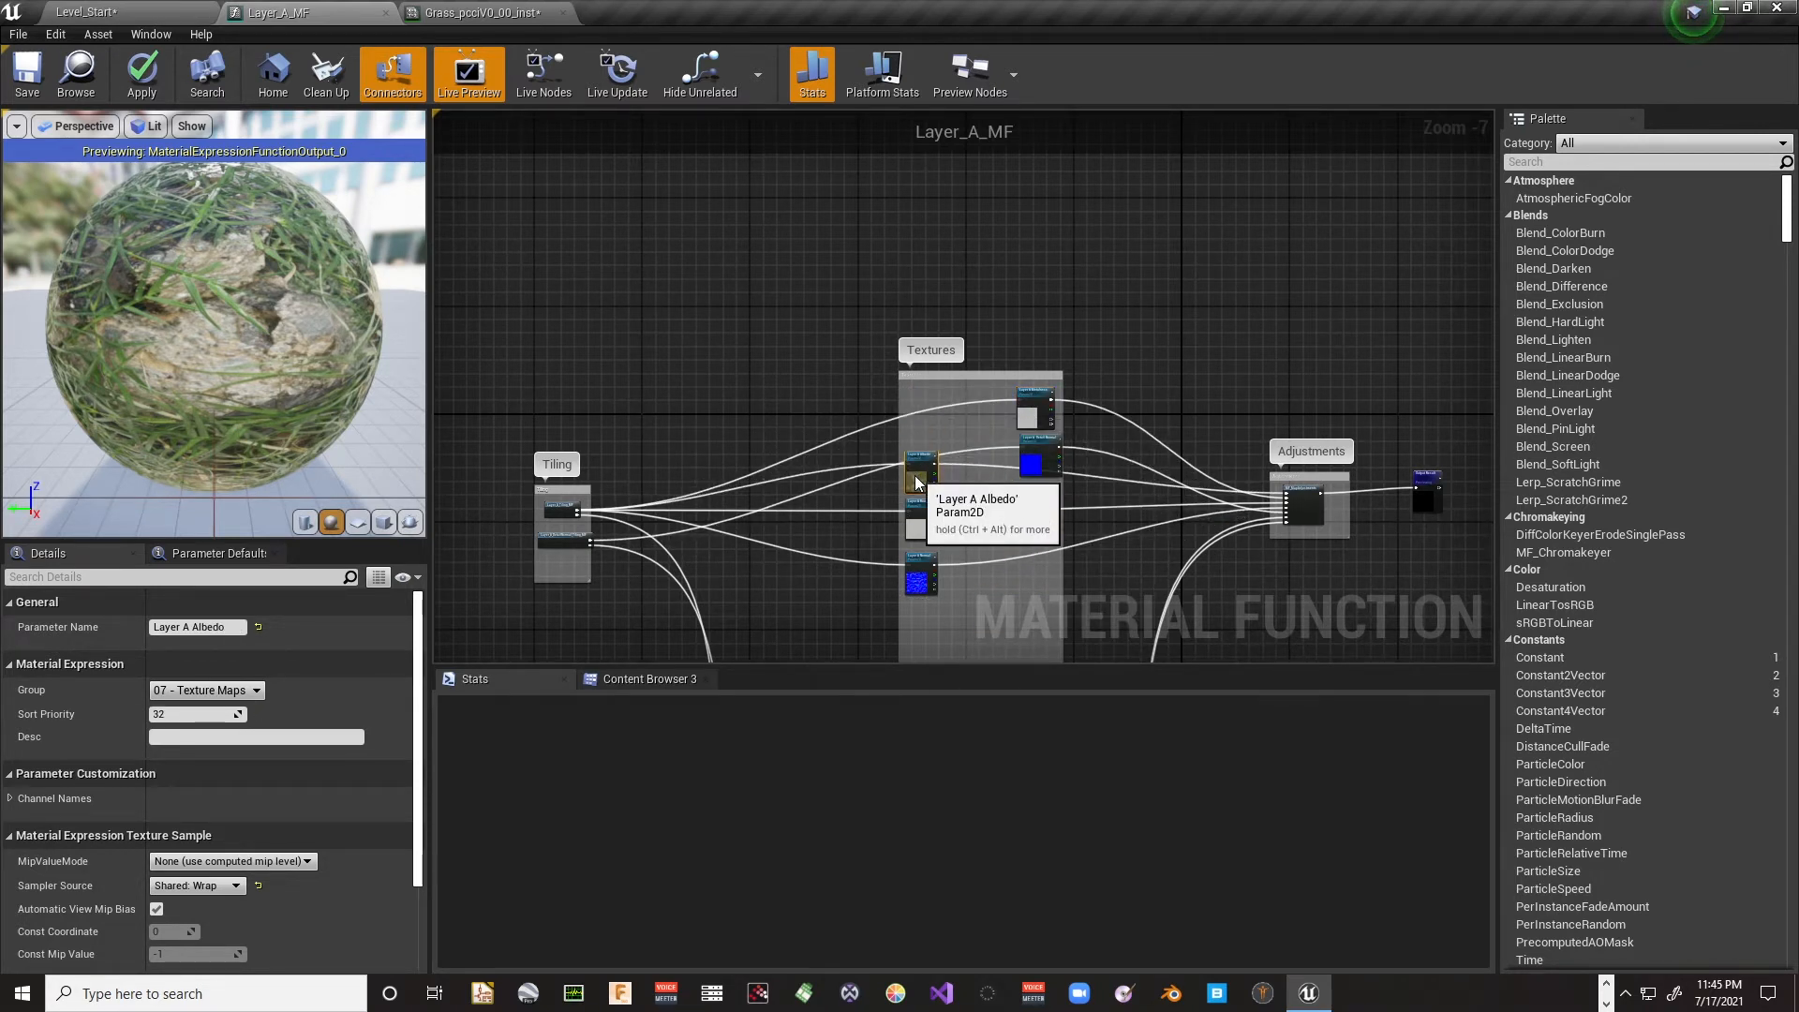
drag(919, 578, 918, 621)
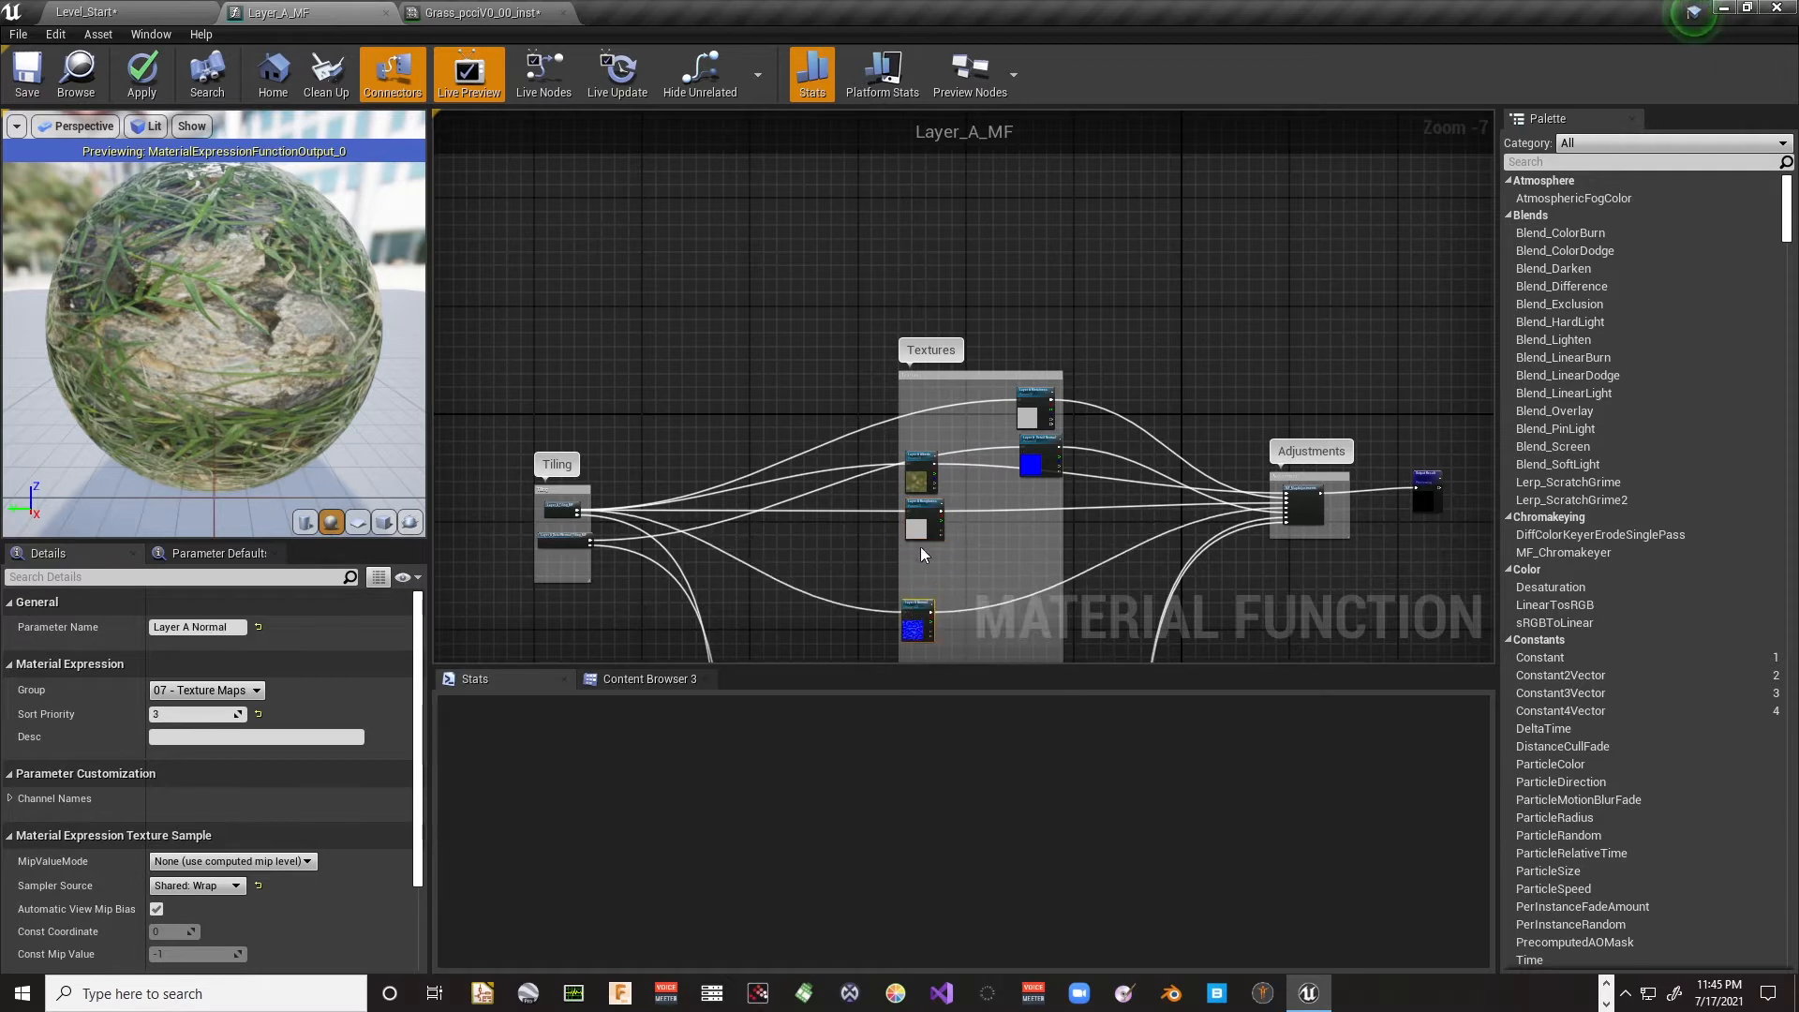
drag(924, 514, 920, 563)
drag(923, 481, 928, 524)
right_drag(876, 546, 875, 356)
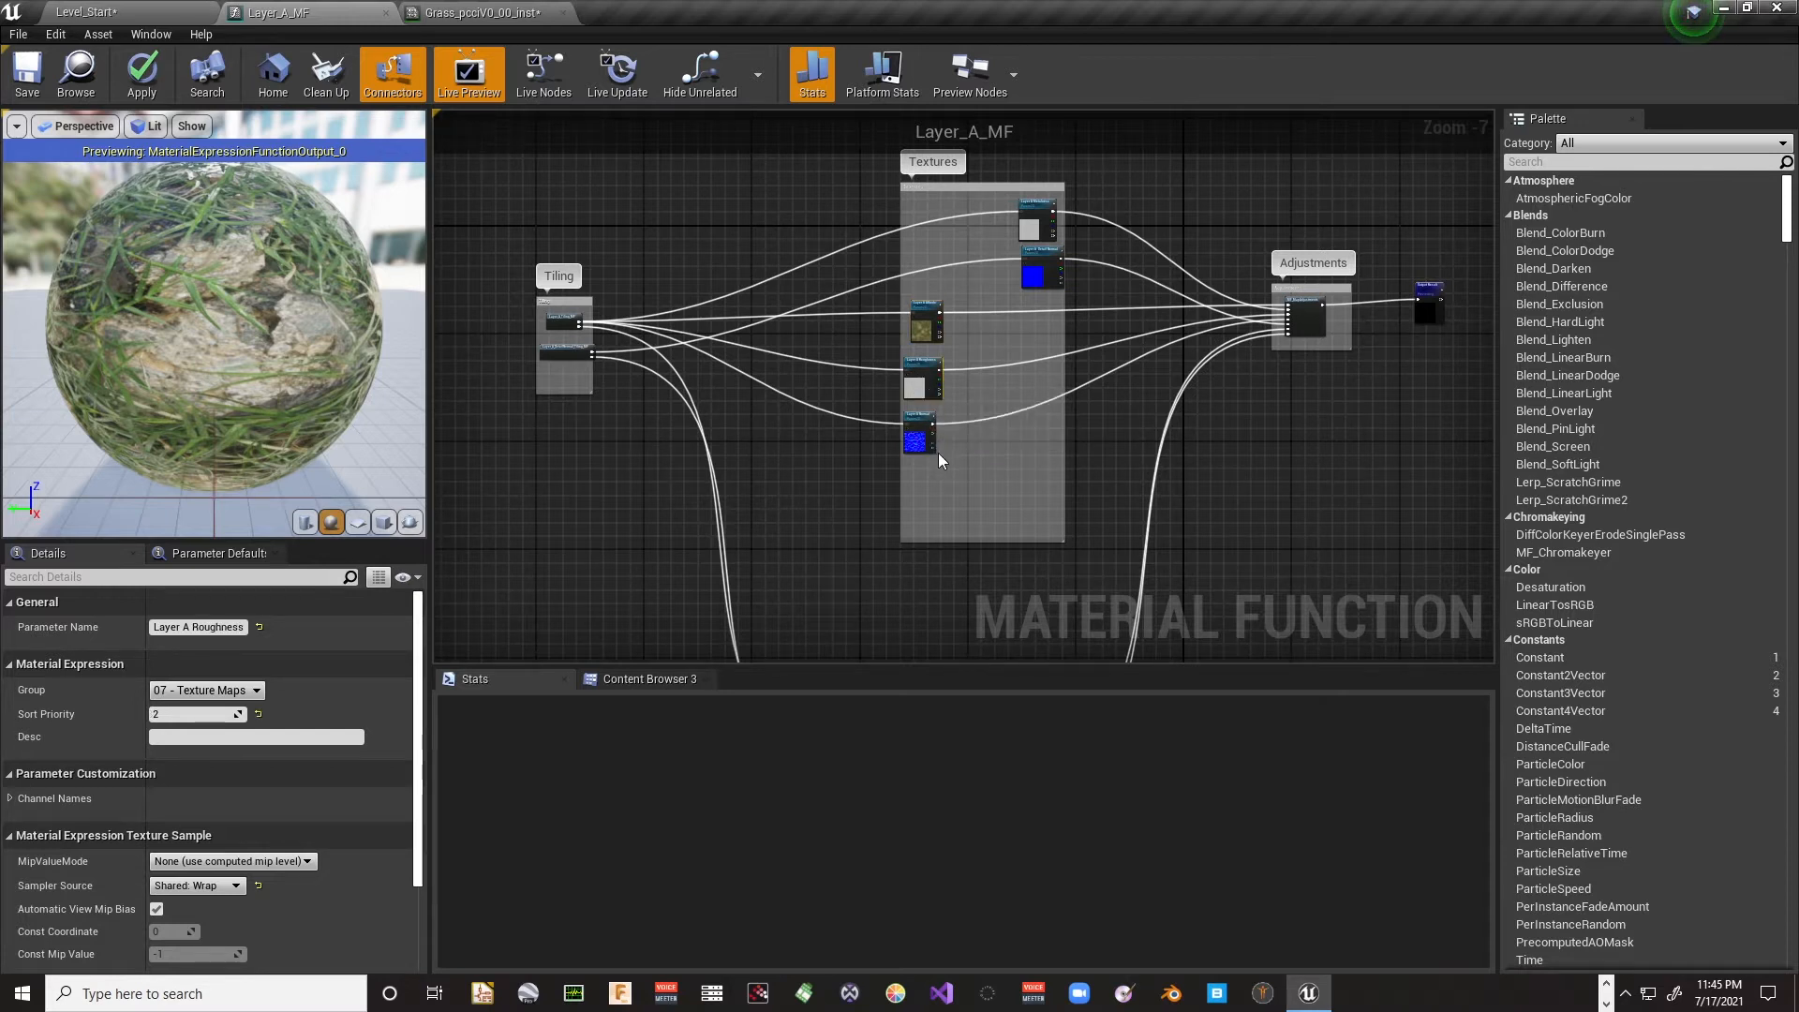
drag(922, 446, 960, 582)
drag(916, 510, 916, 544)
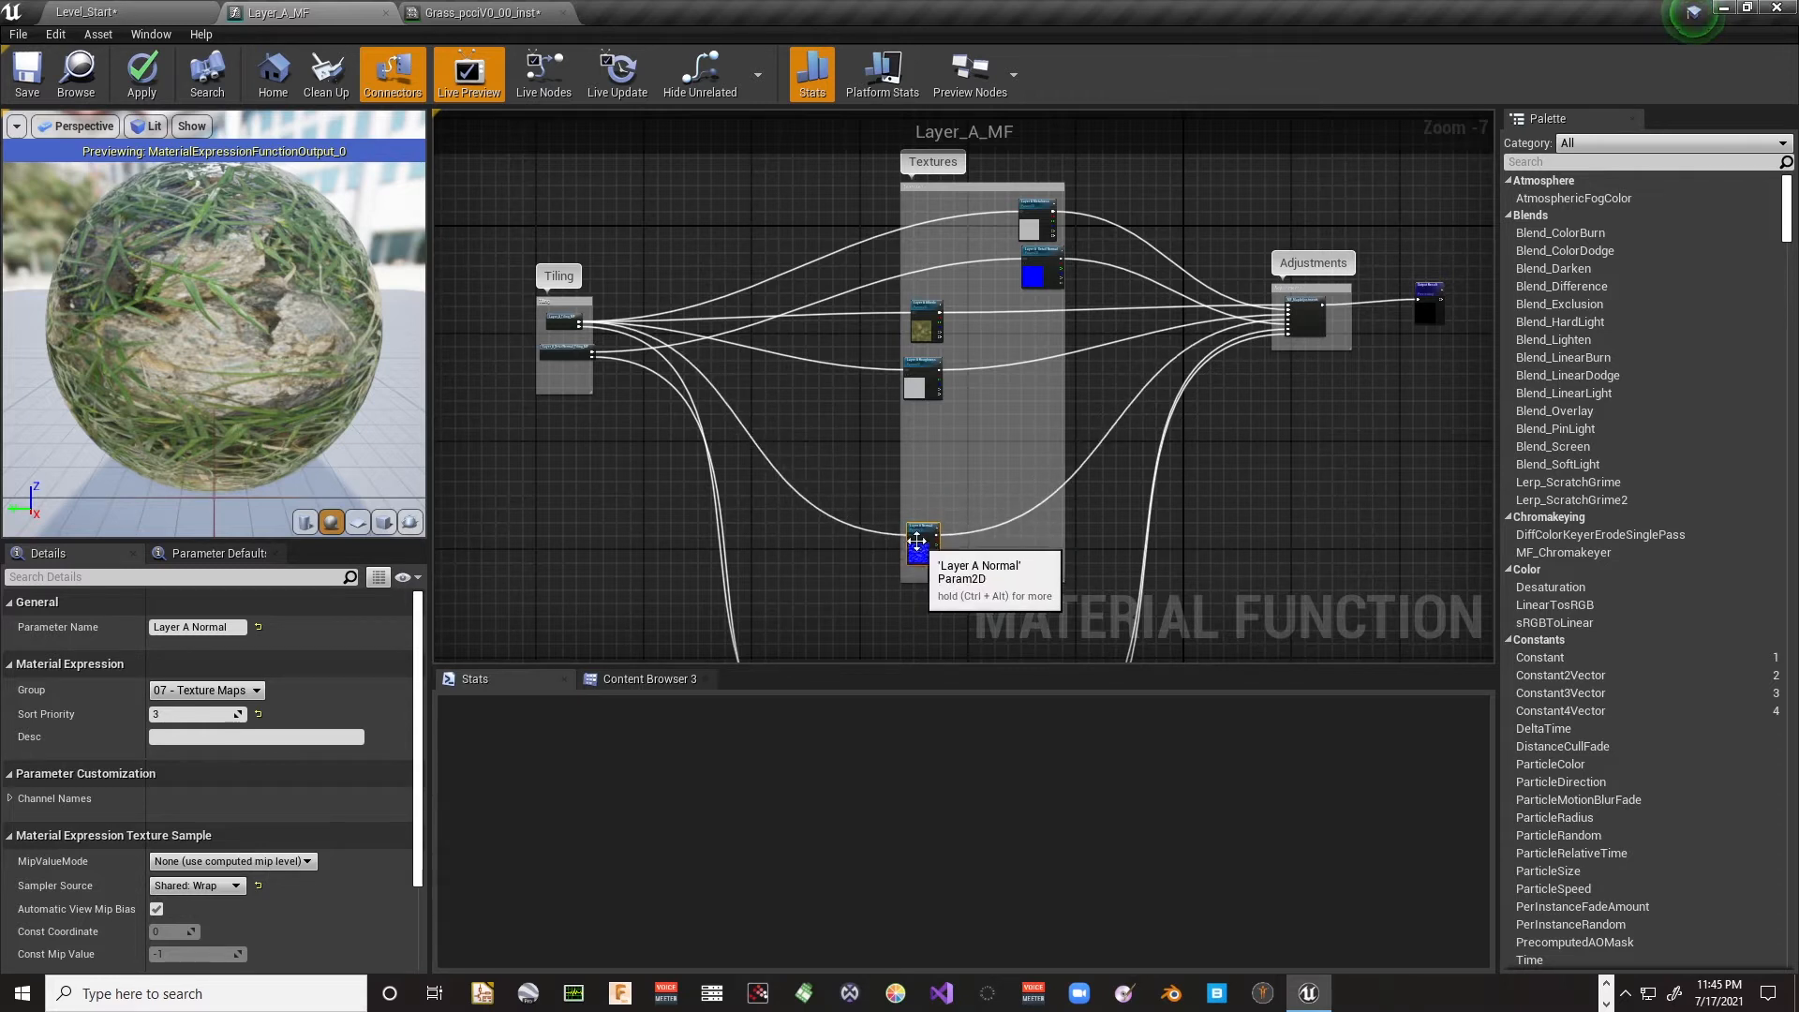
drag(915, 378, 925, 422)
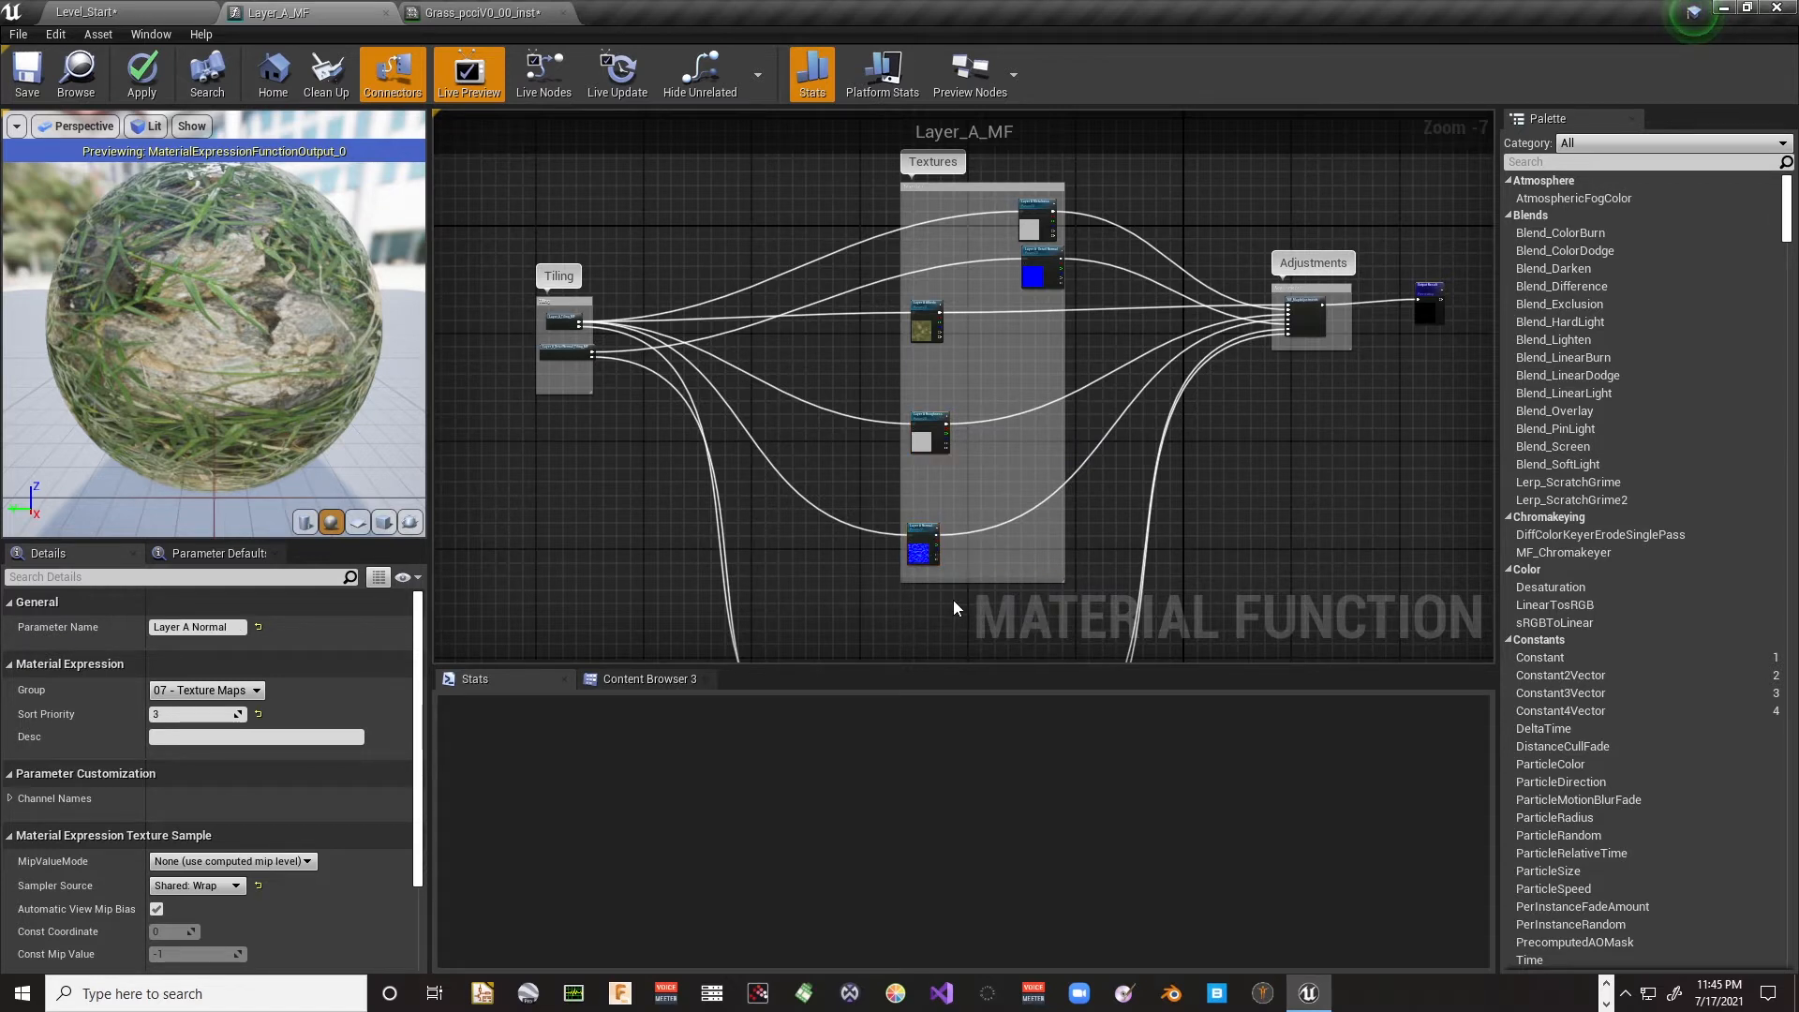
click(957, 594)
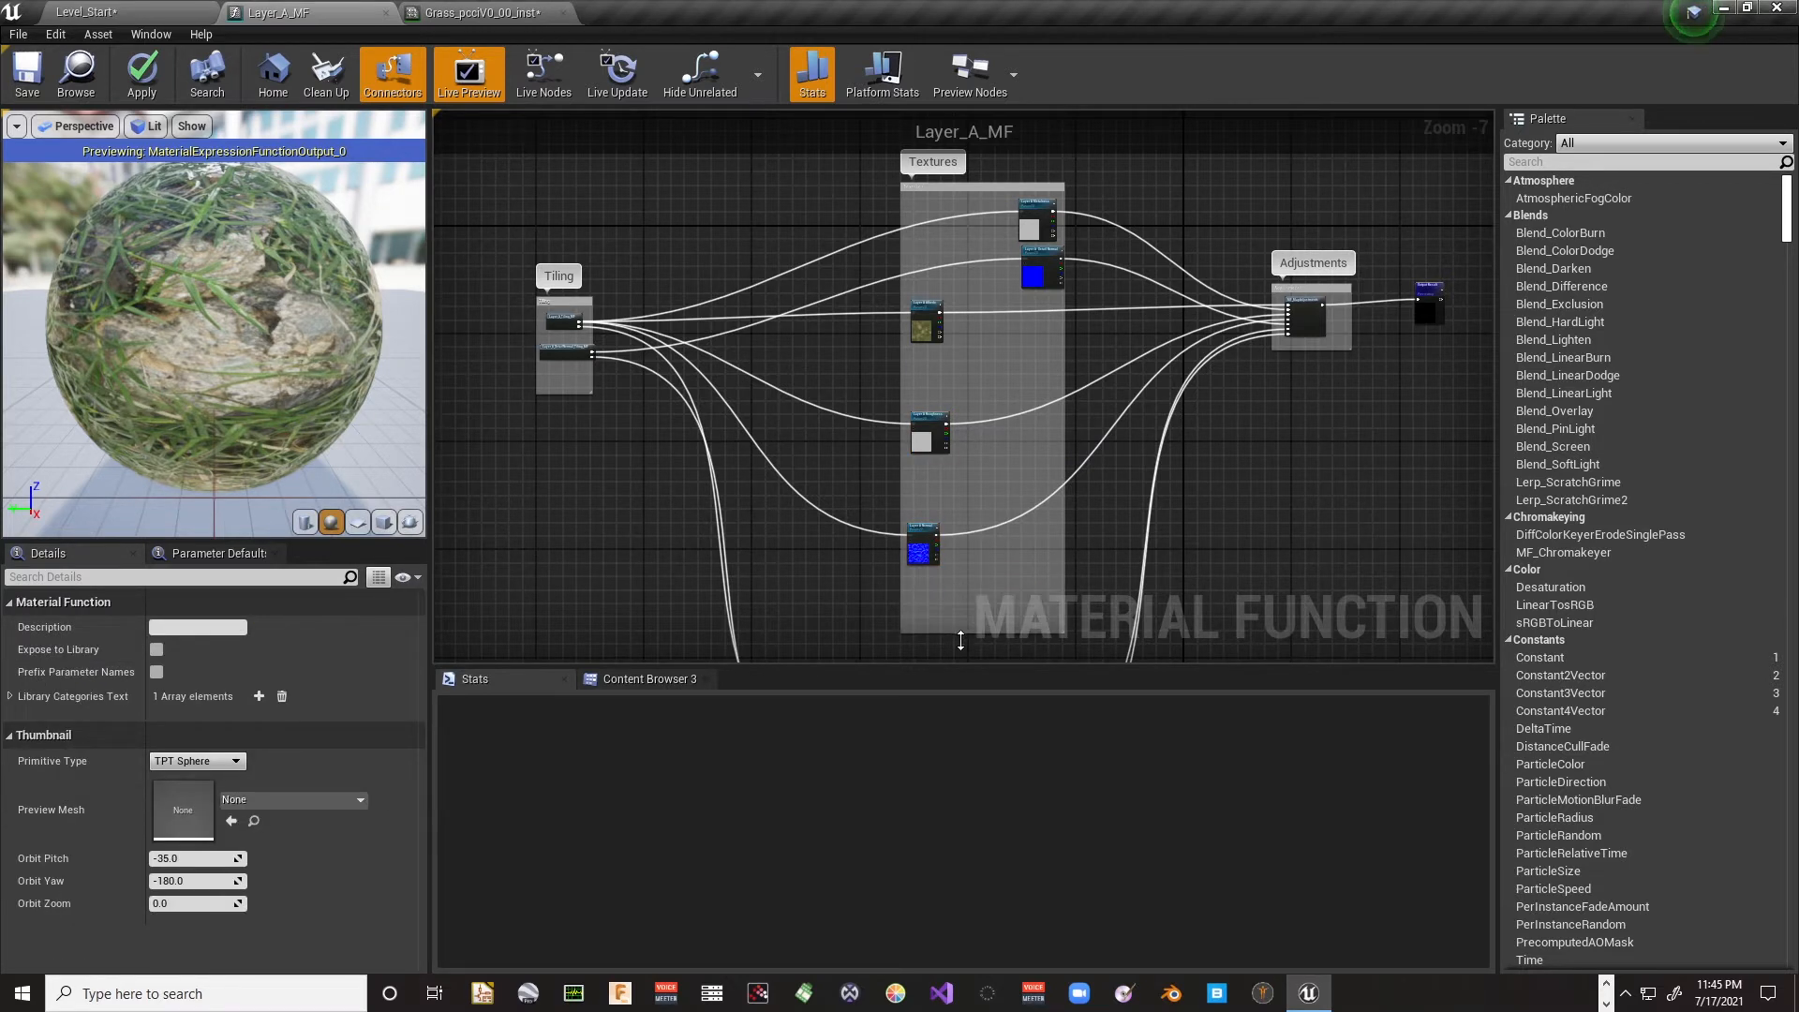
Step: Duplicate the Layer A Albedo texture parameter and place the copy directly below the original
scroll(967, 506, up, 5)
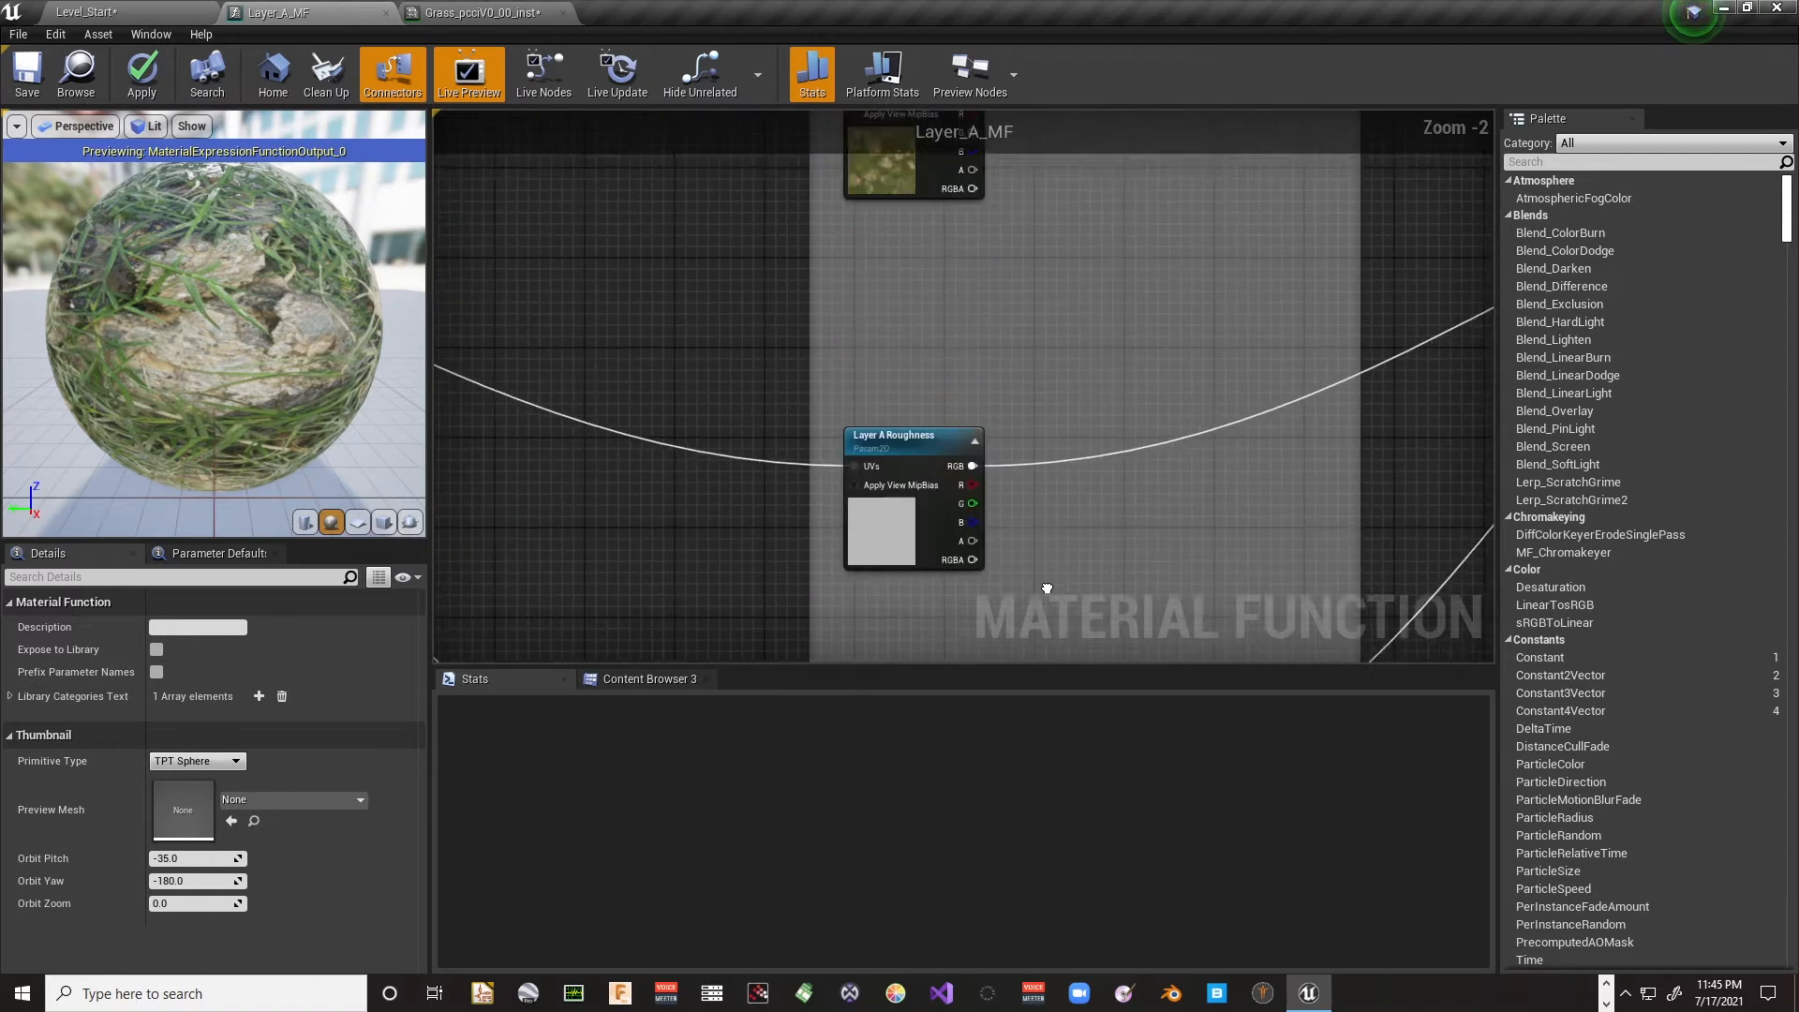
click(919, 278)
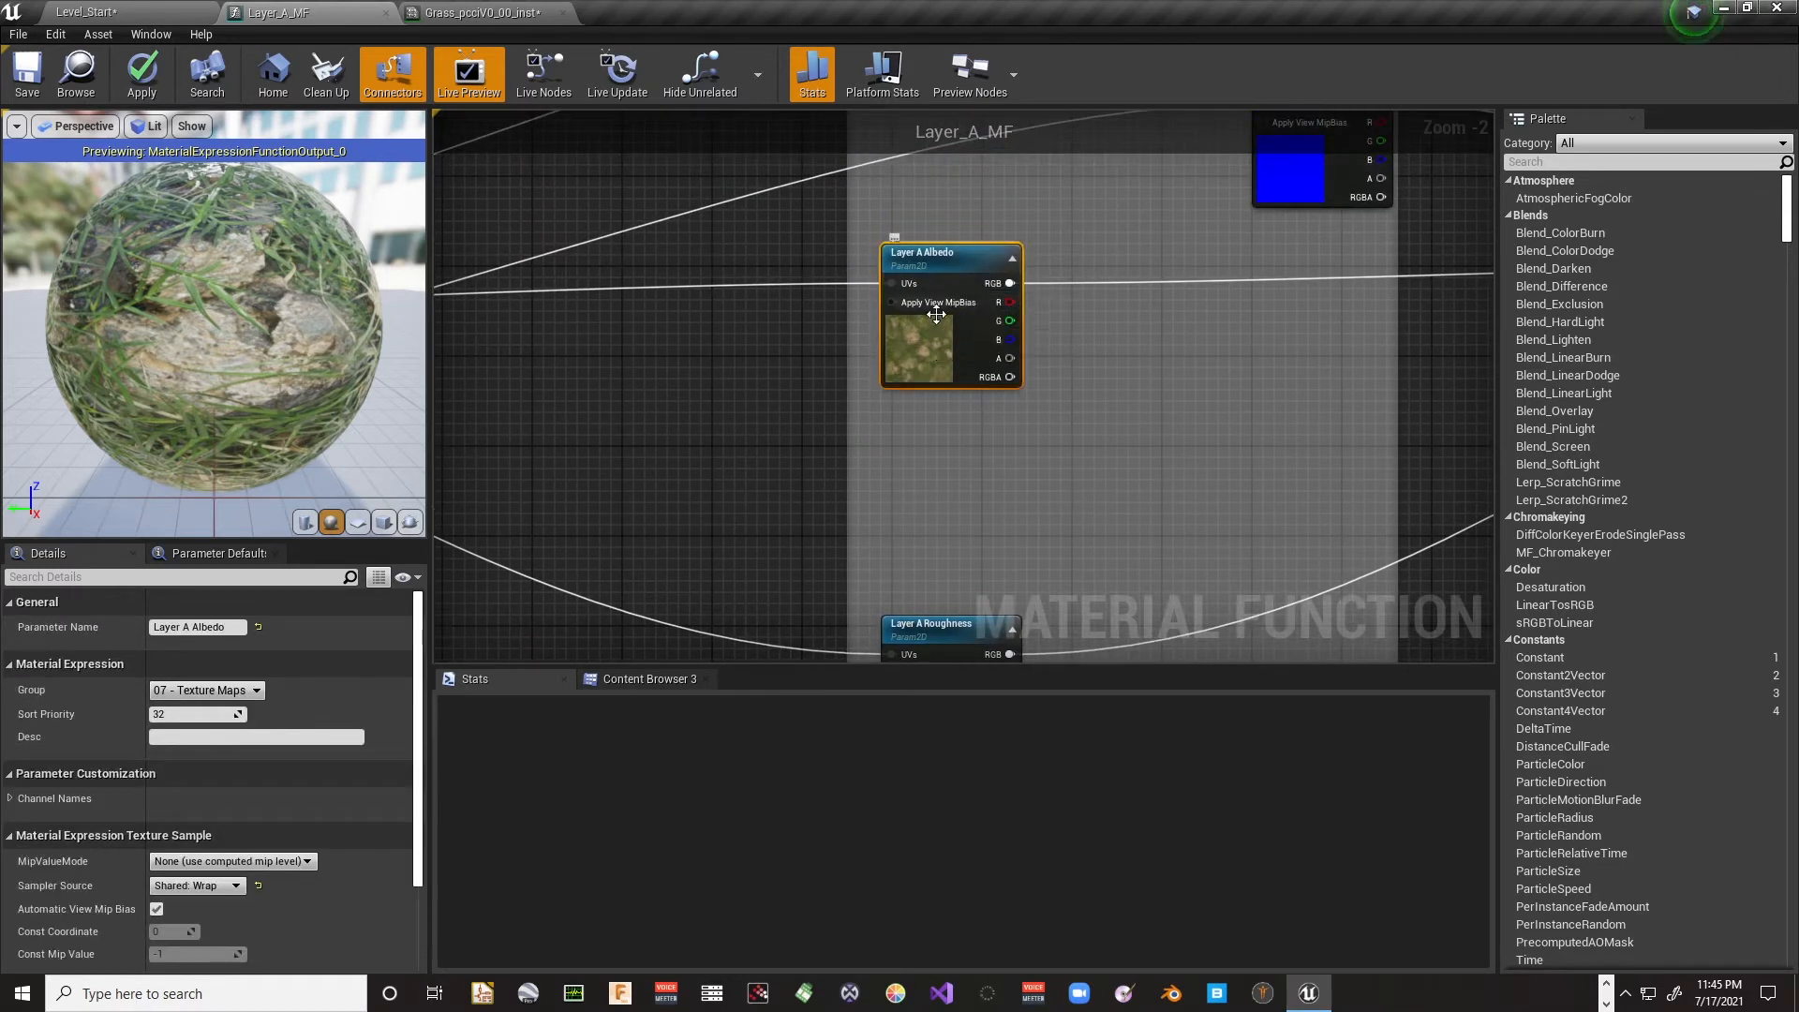
key(ctrl+w)
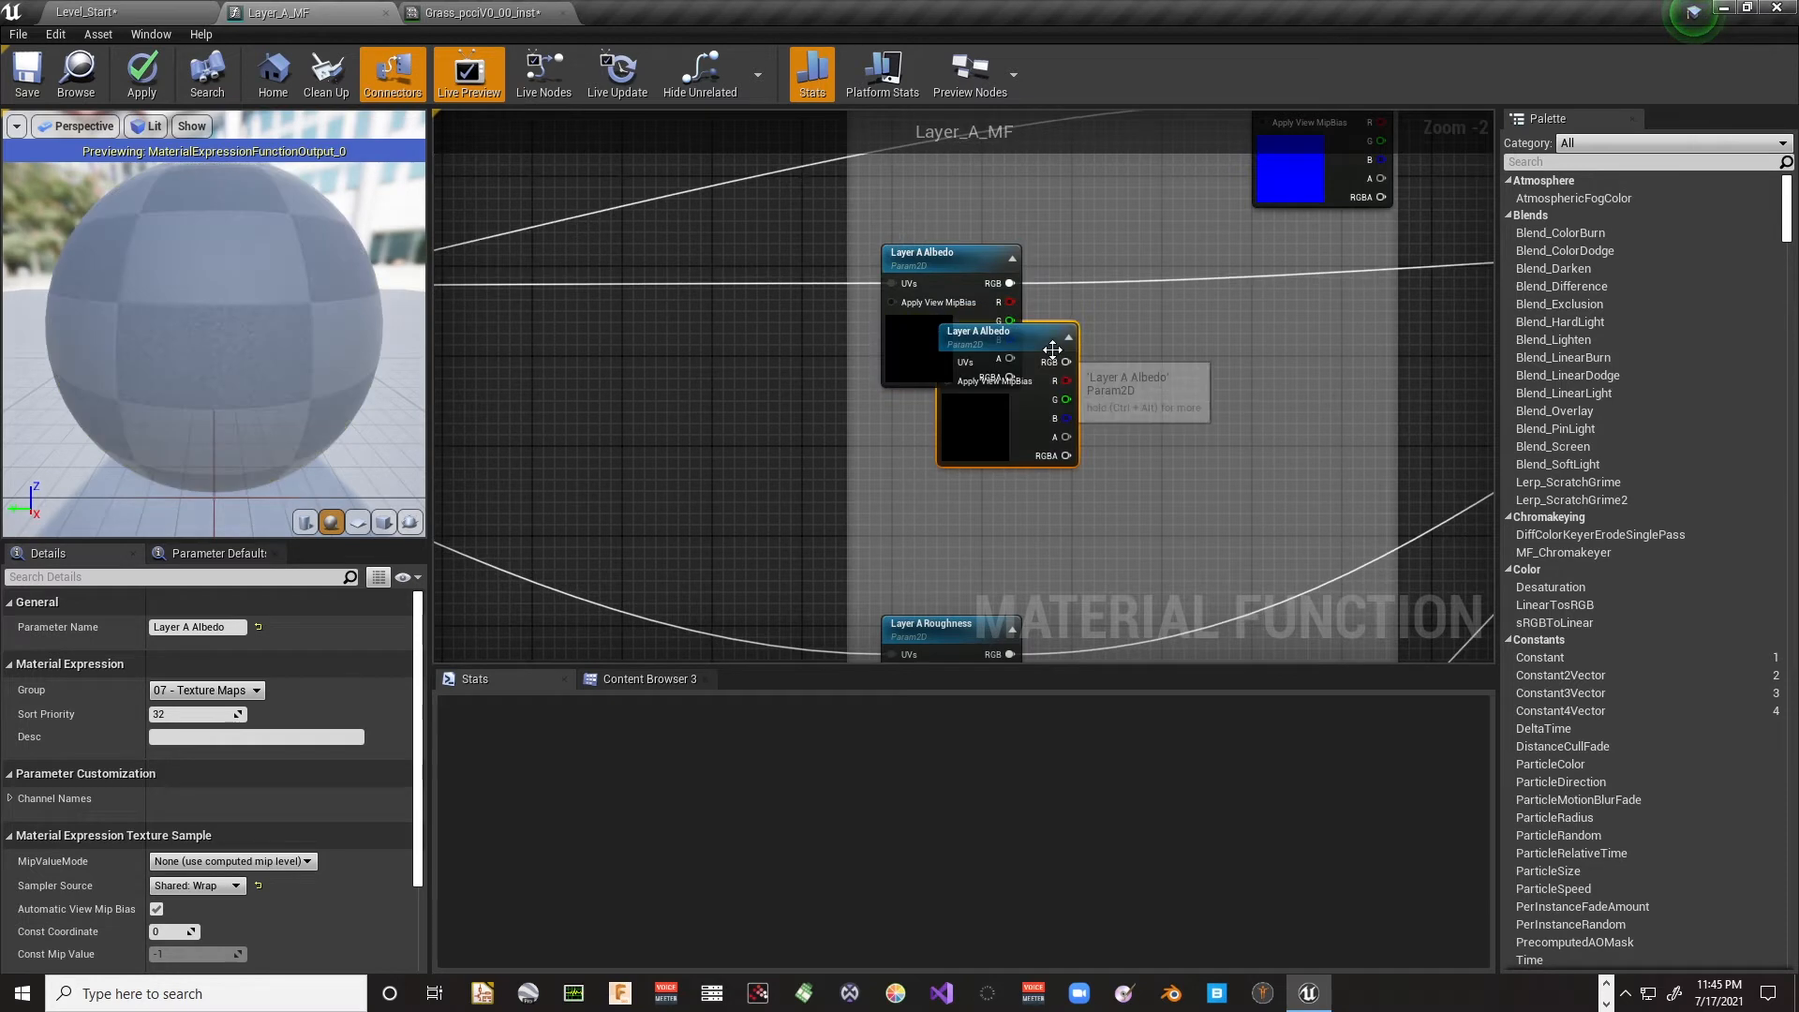
drag(1054, 349, 999, 469)
Step: Duplicate the Layer A Roughness texture parameter and place the copy directly below the original
right_drag(1030, 481, 1018, 93)
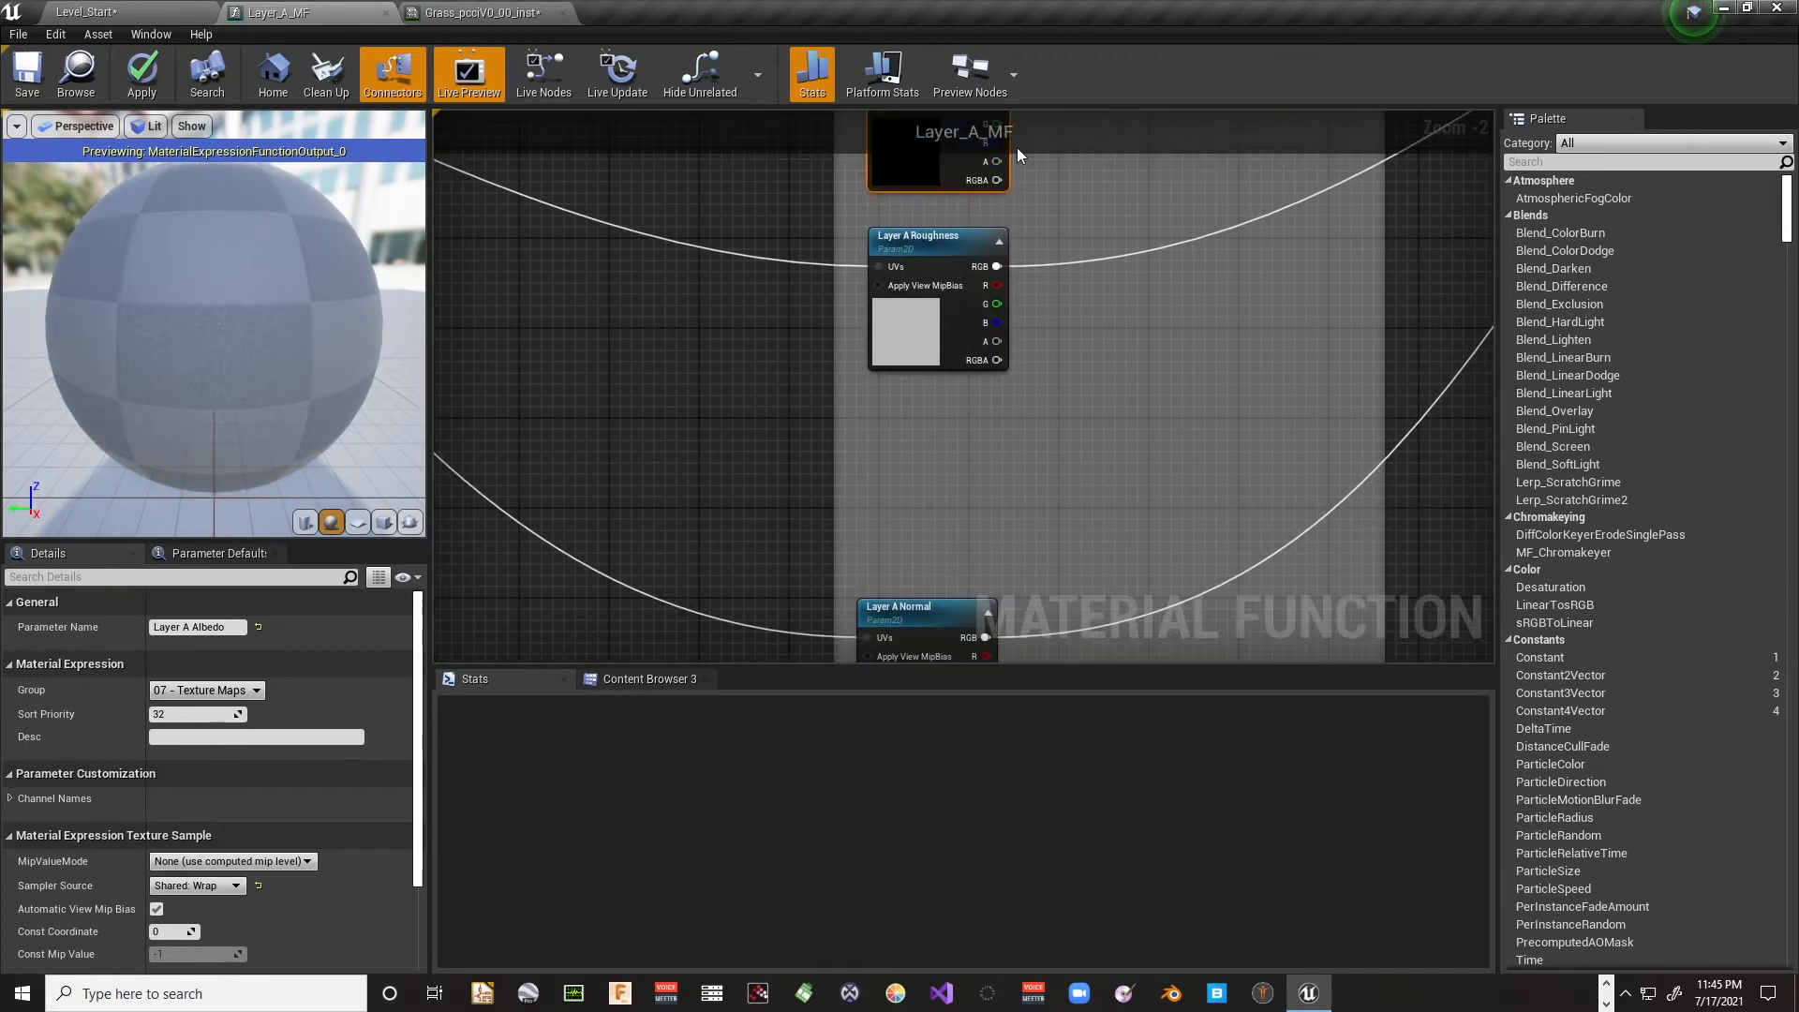
click(946, 272)
key(ctrl+w)
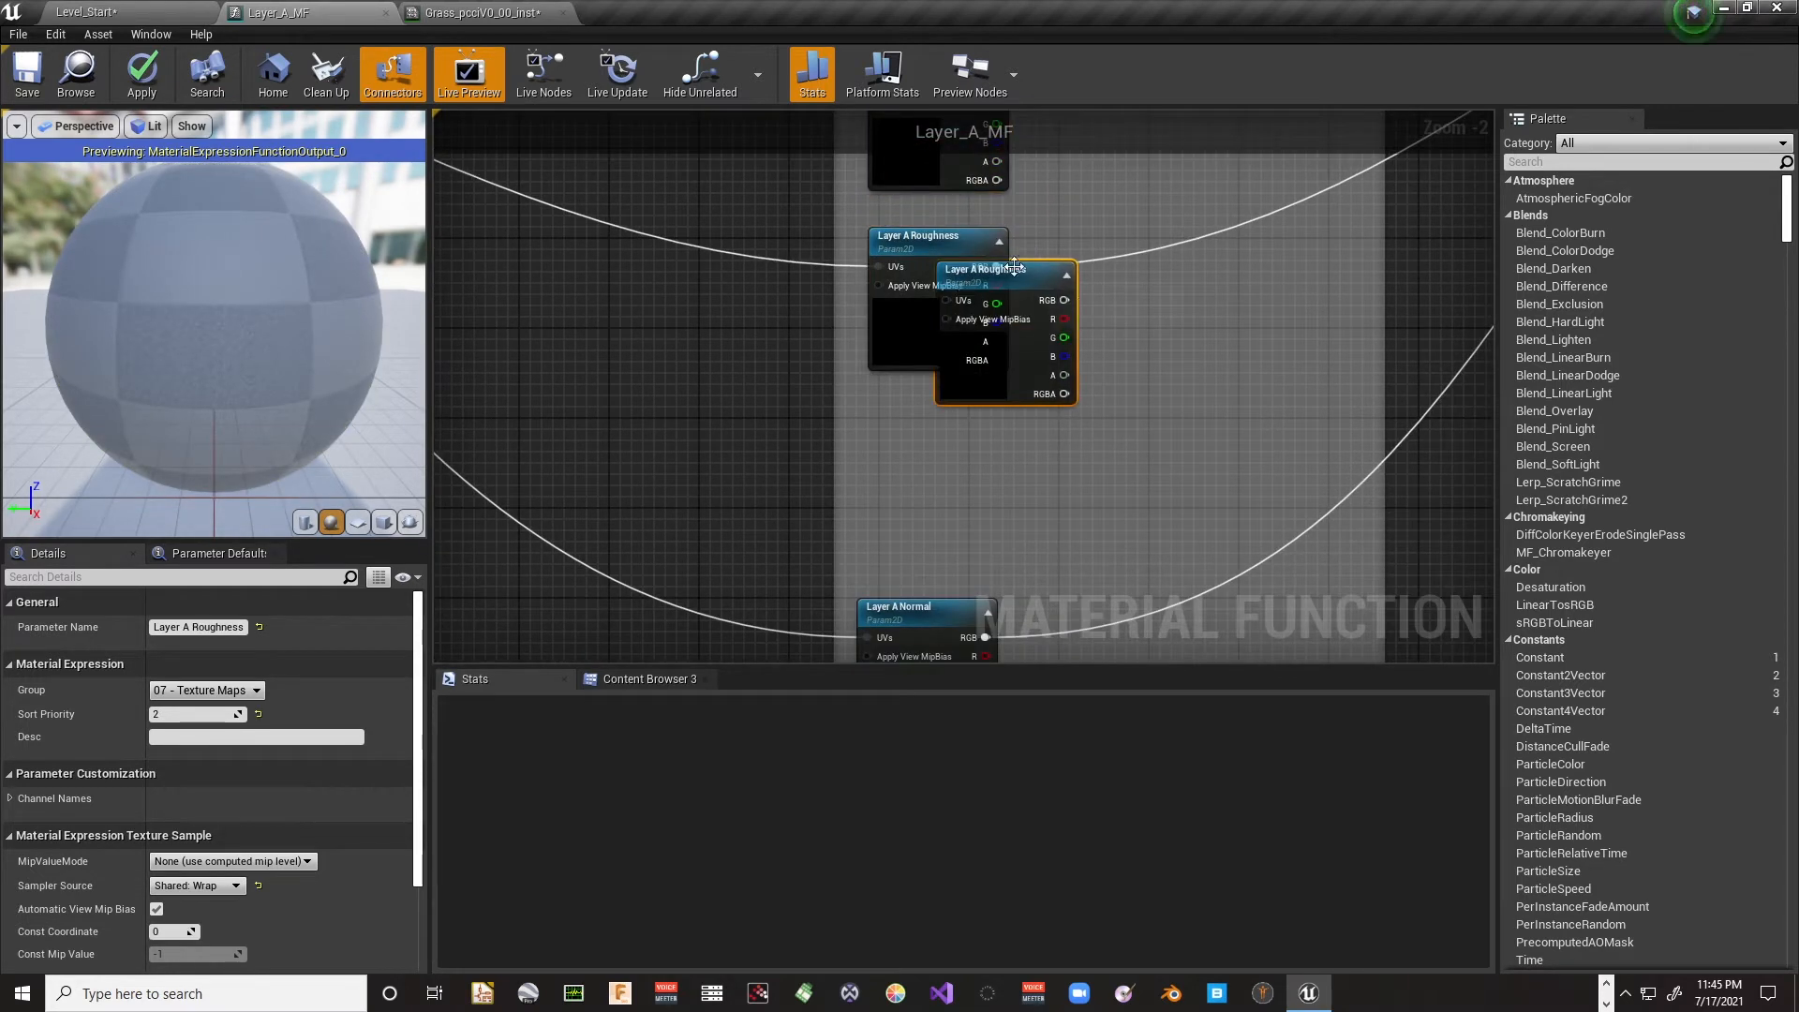
drag(1014, 267, 947, 387)
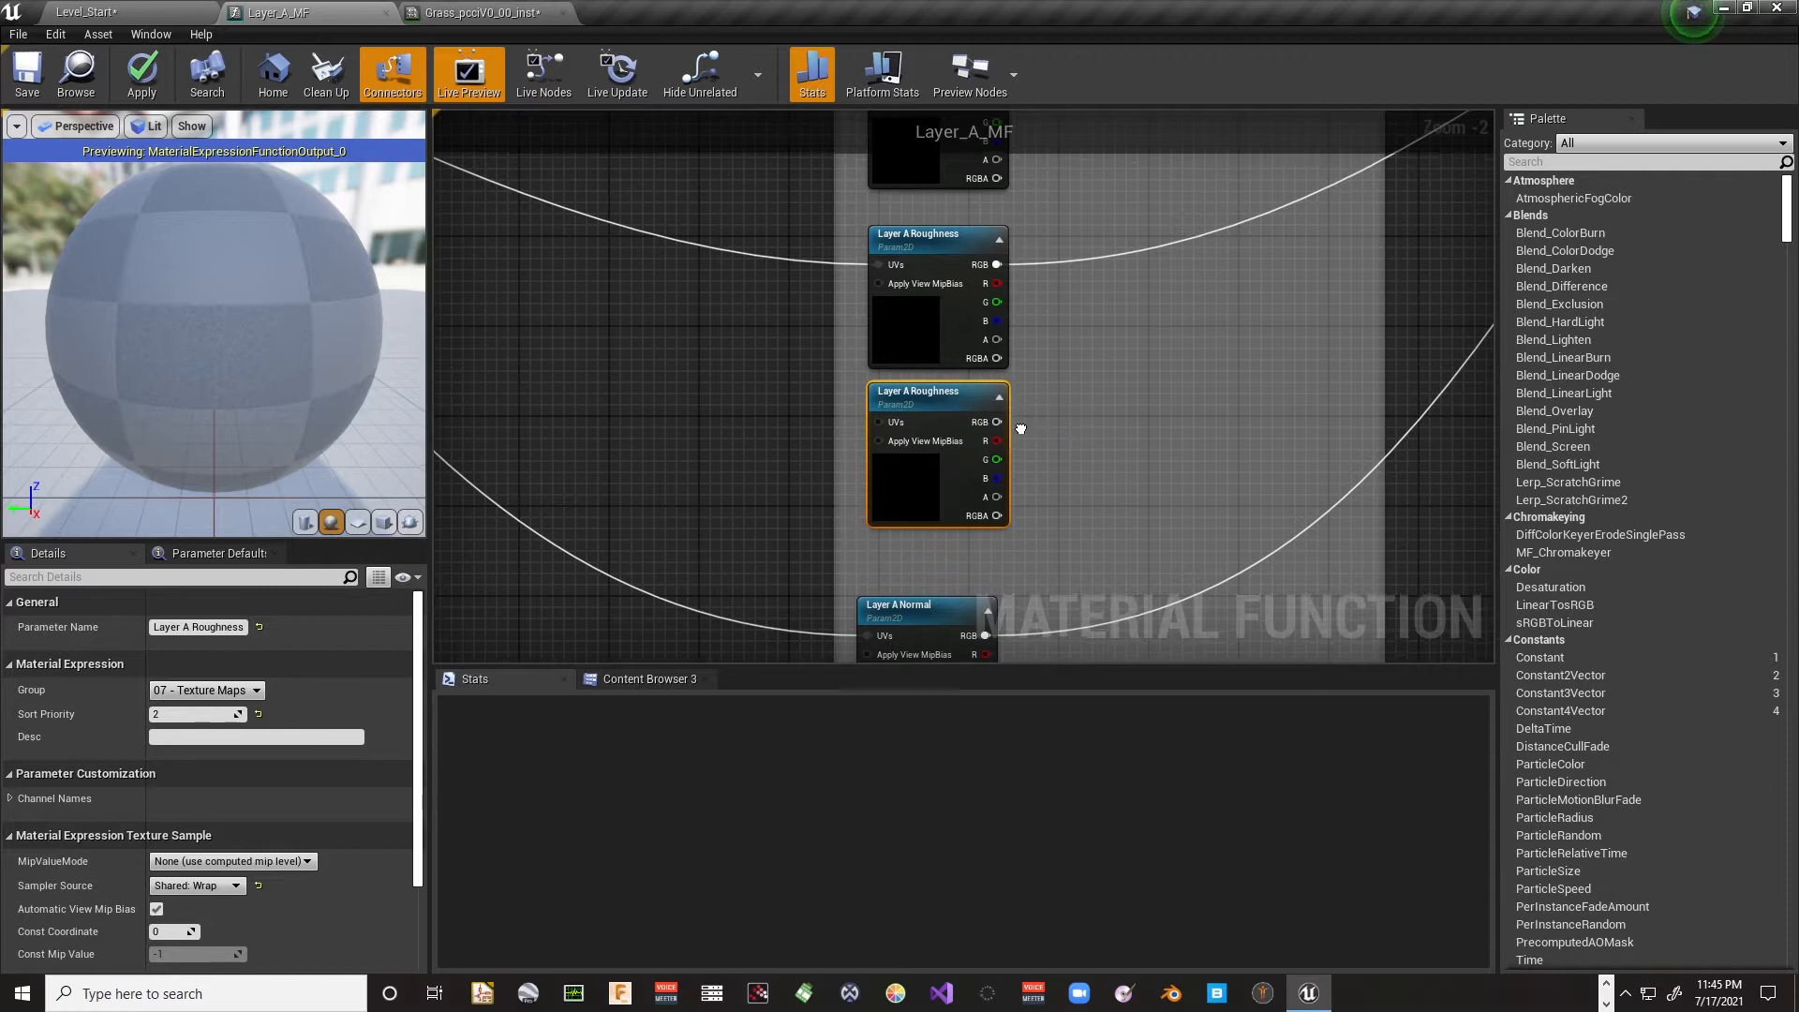
Step: Duplicate the Layer A Normal texture parameter and place the copy directly below the original
right_drag(966, 583, 961, 323)
click(937, 345)
key(ctrl+w)
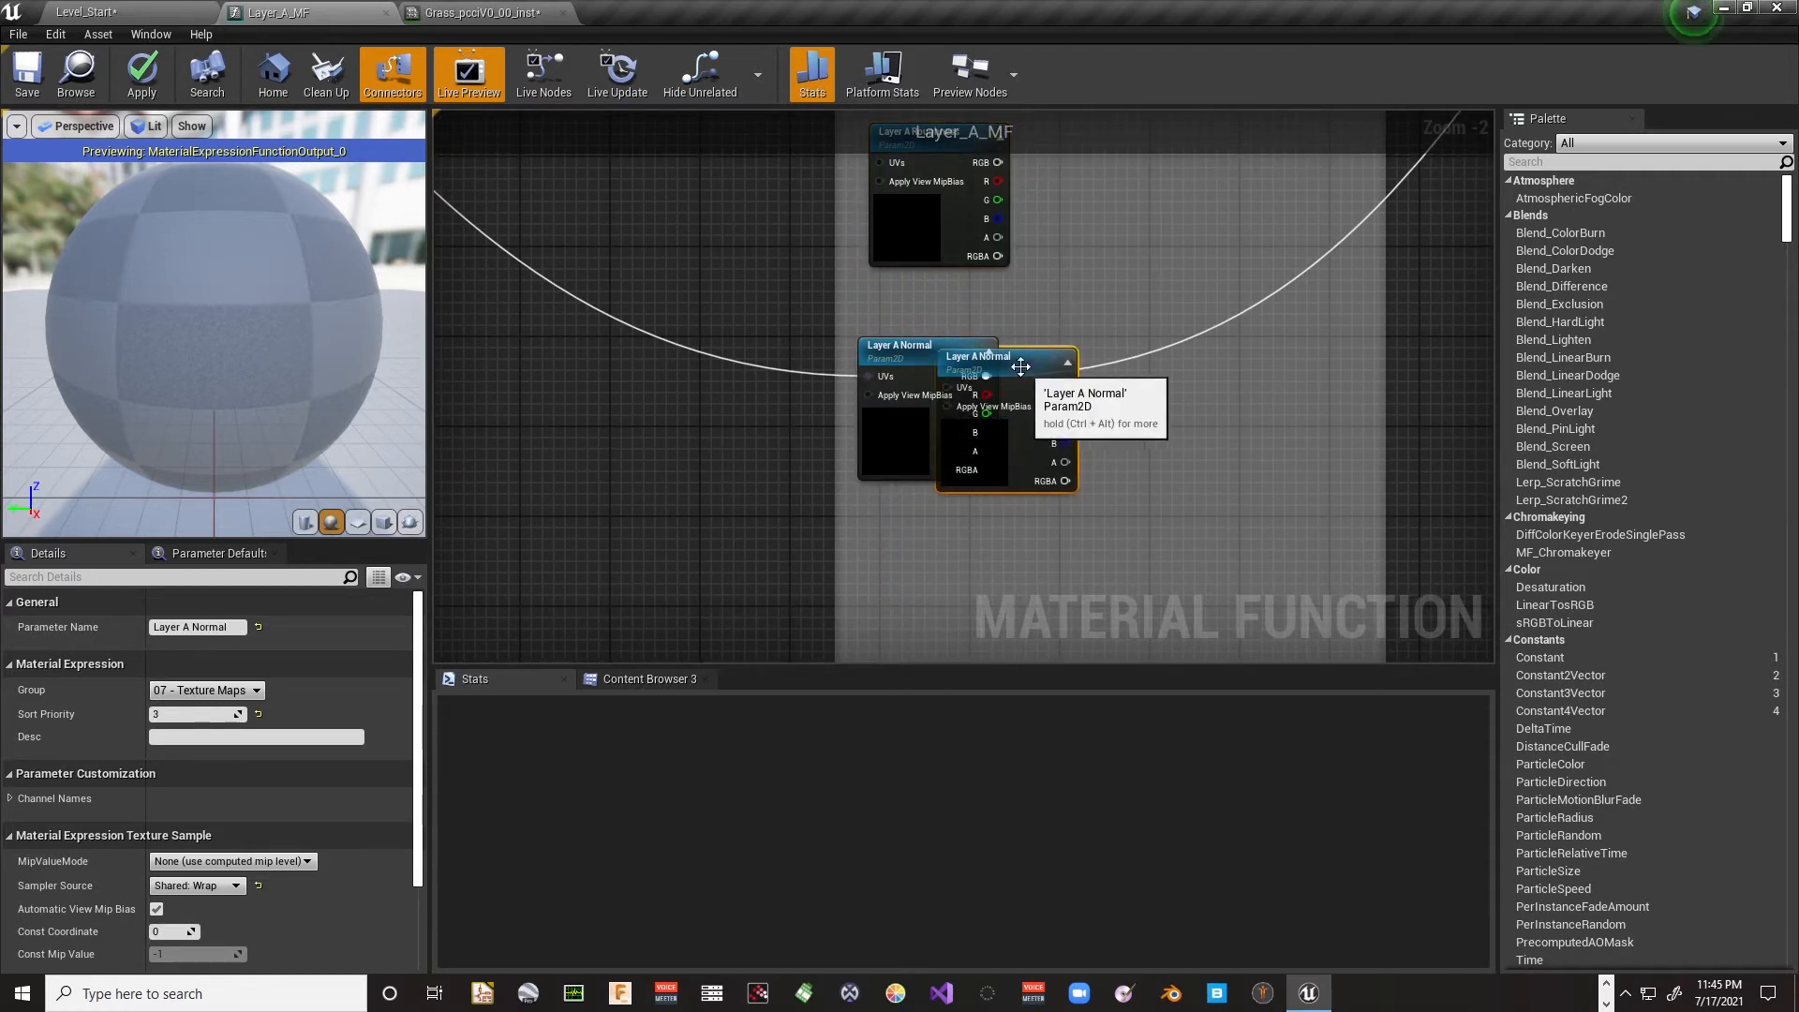
drag(1021, 366, 939, 523)
Step: Open the Layer_A_Tiling_MF function from the Tiling group and bring its output nodes into view
right_drag(802, 318, 835, 633)
right_drag(738, 319, 799, 410)
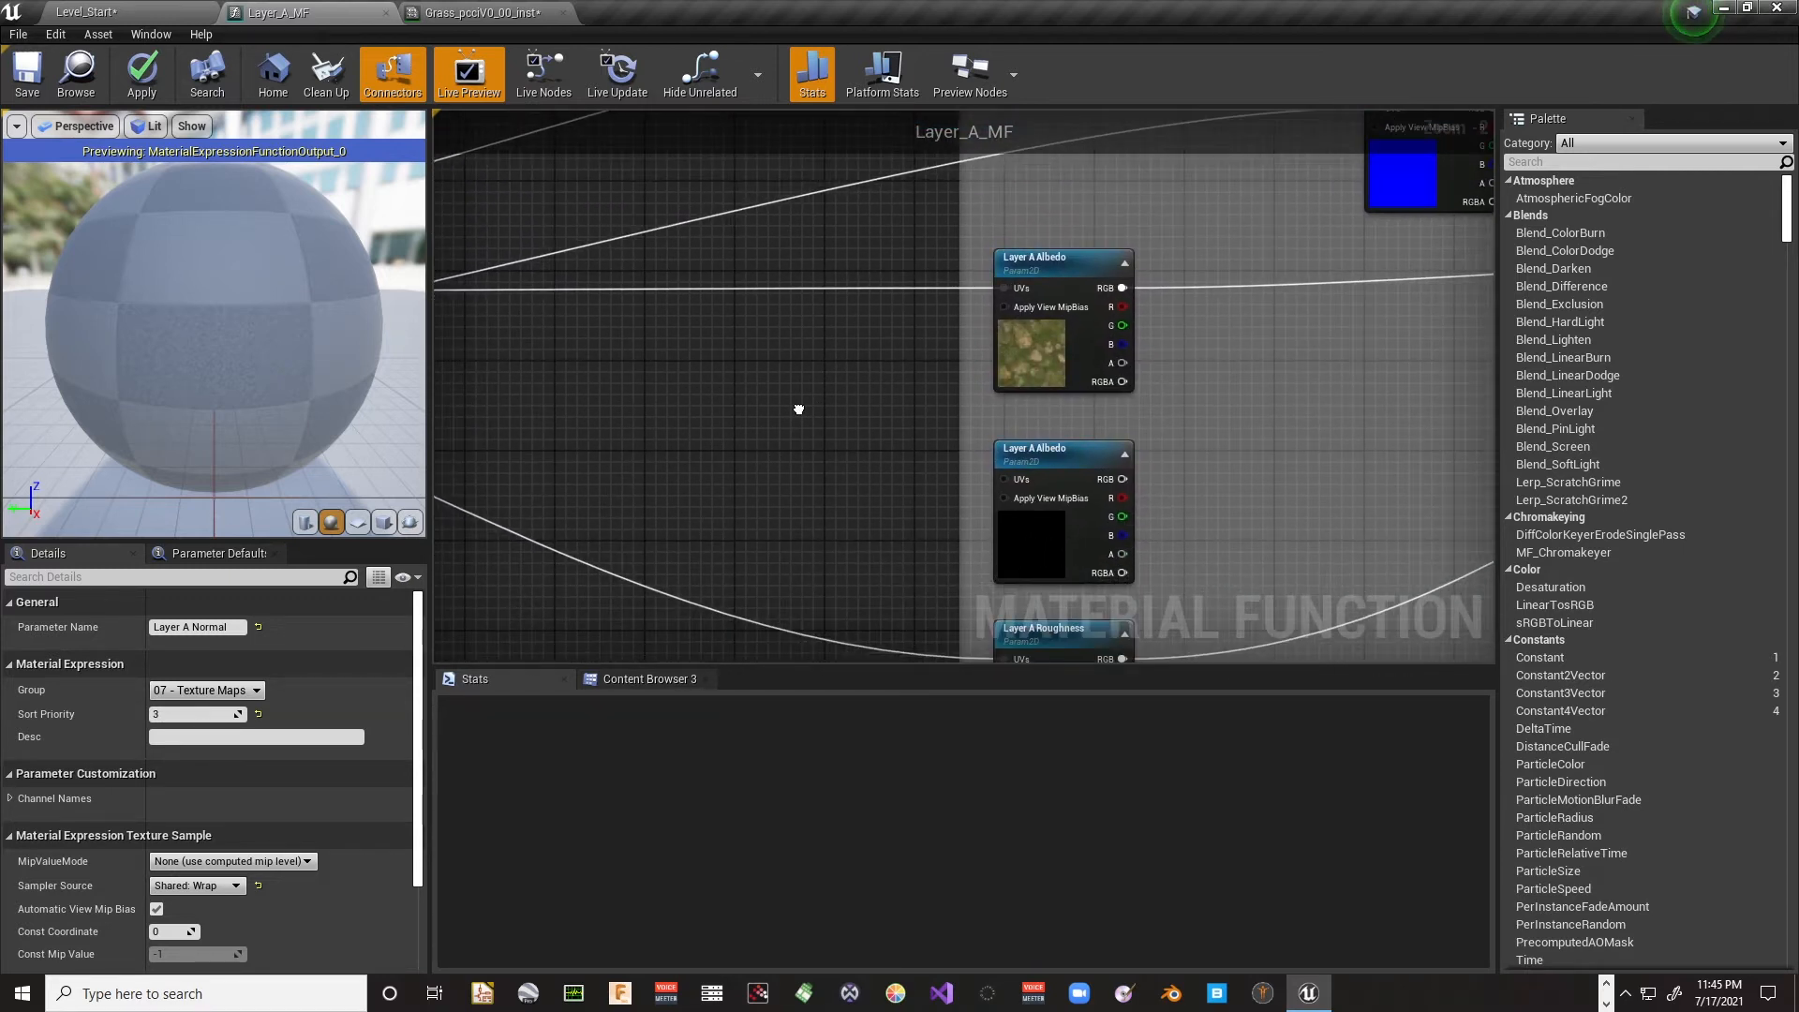
click(1042, 266)
scroll(937, 347, down, 2)
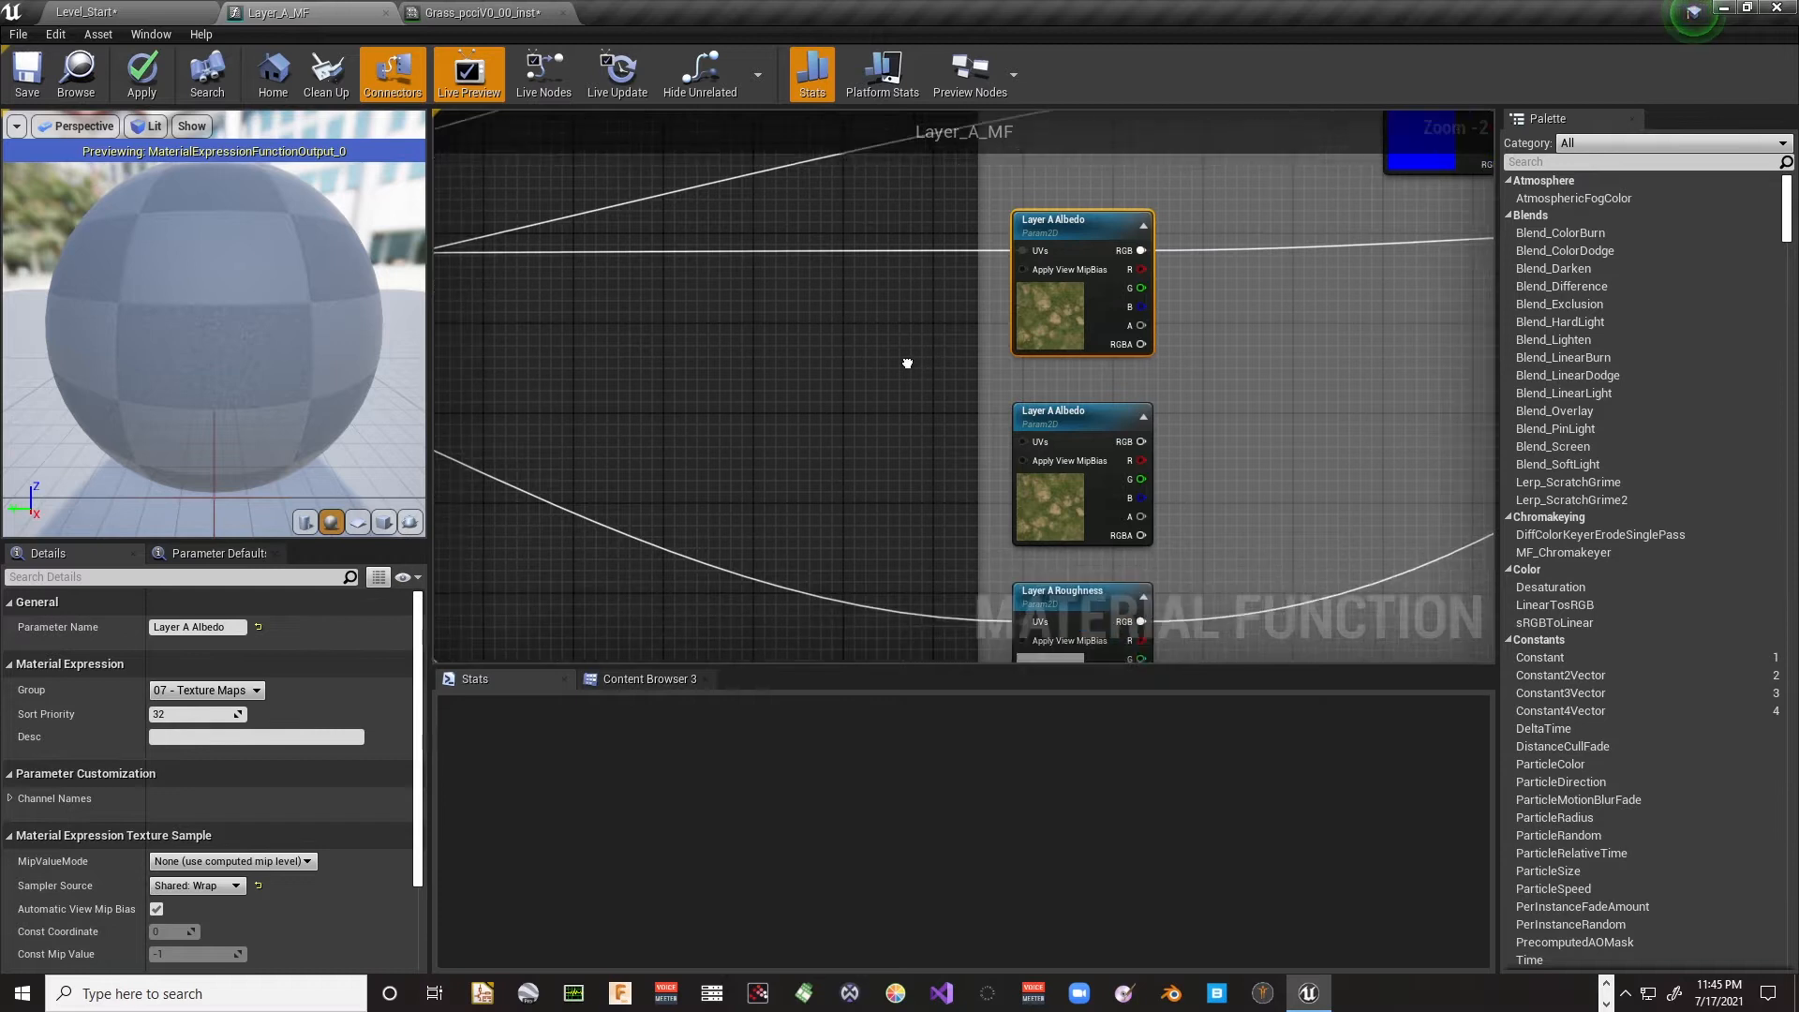
scroll(948, 369, up, 2)
right_drag(1102, 389, 1383, 385)
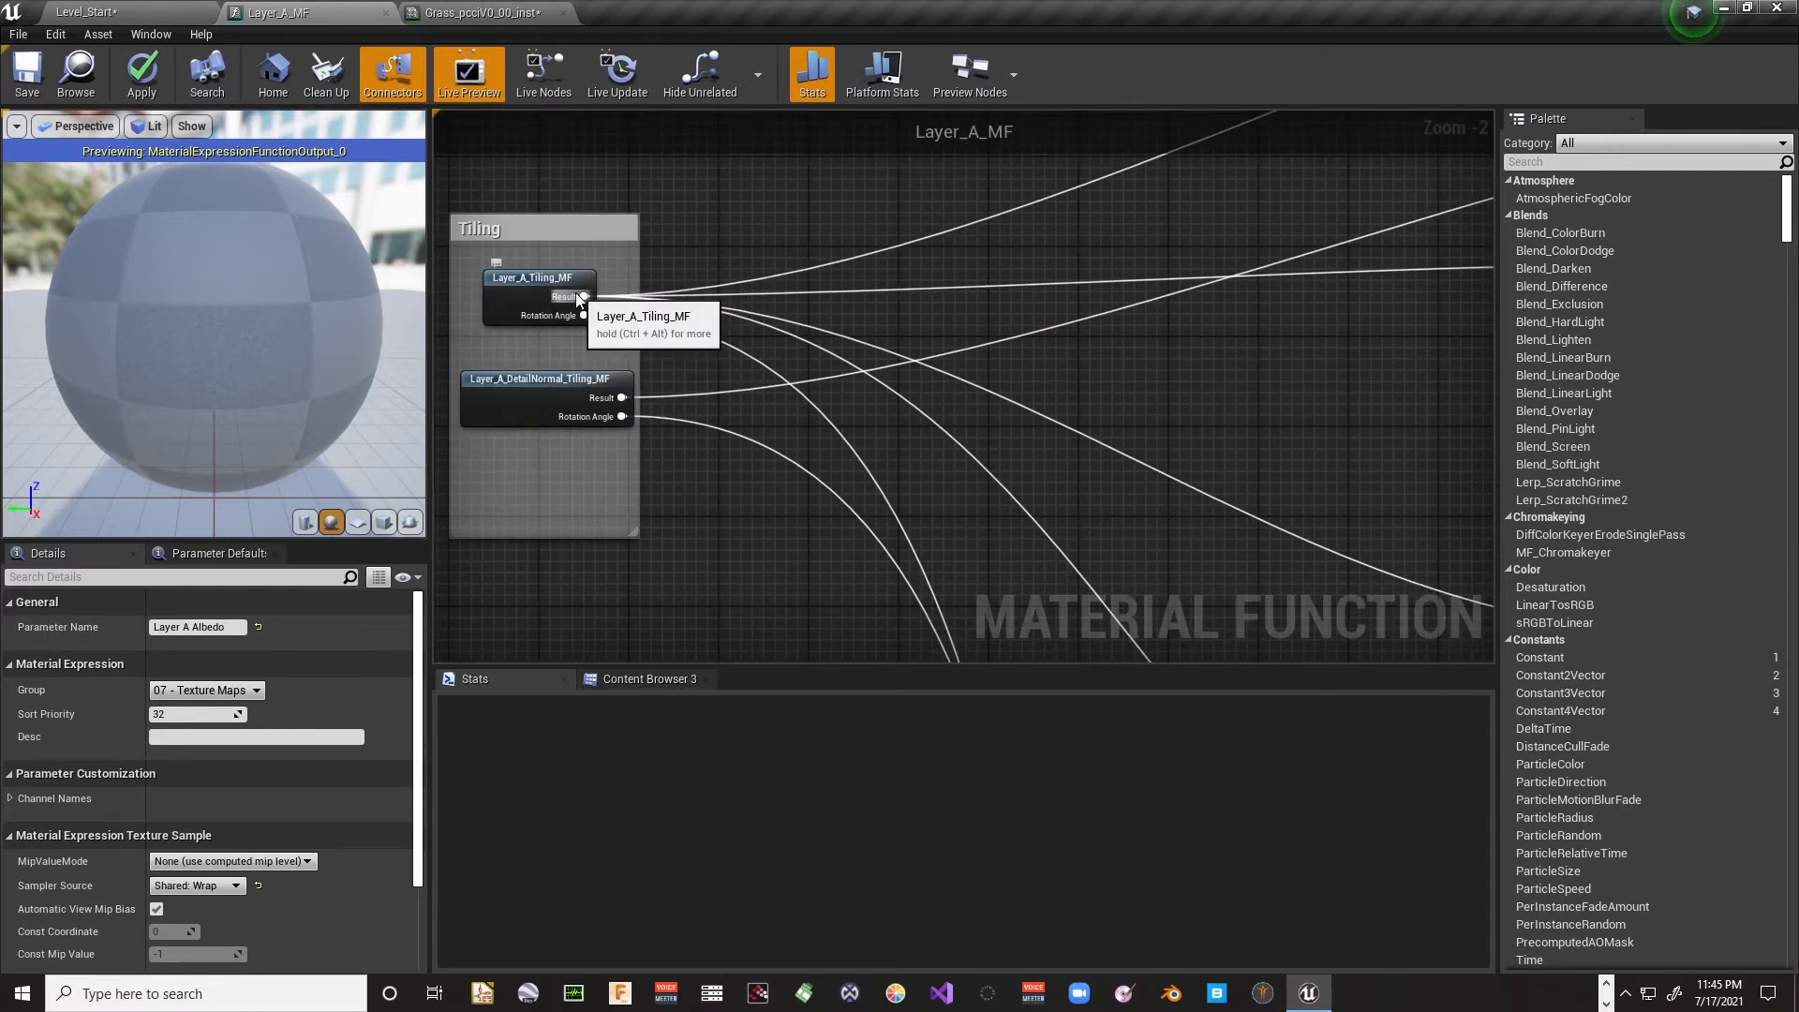
right_drag(673, 243, 732, 240)
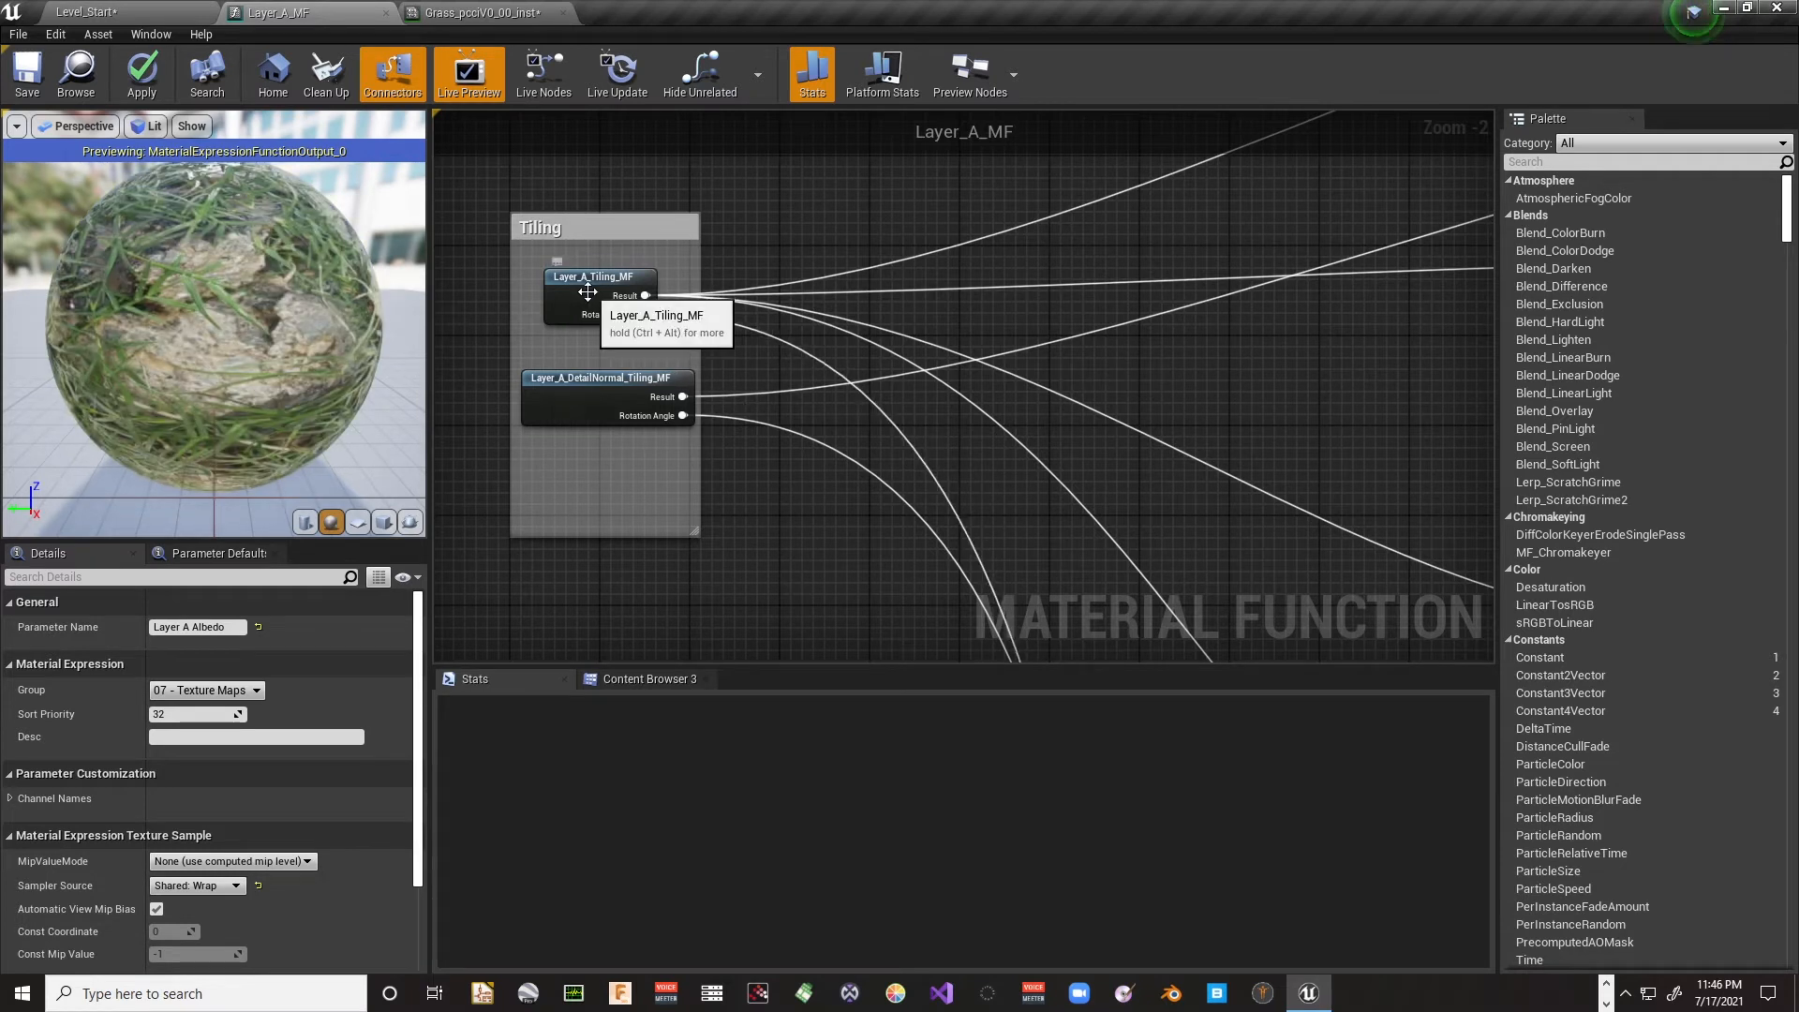
double_click(586, 293)
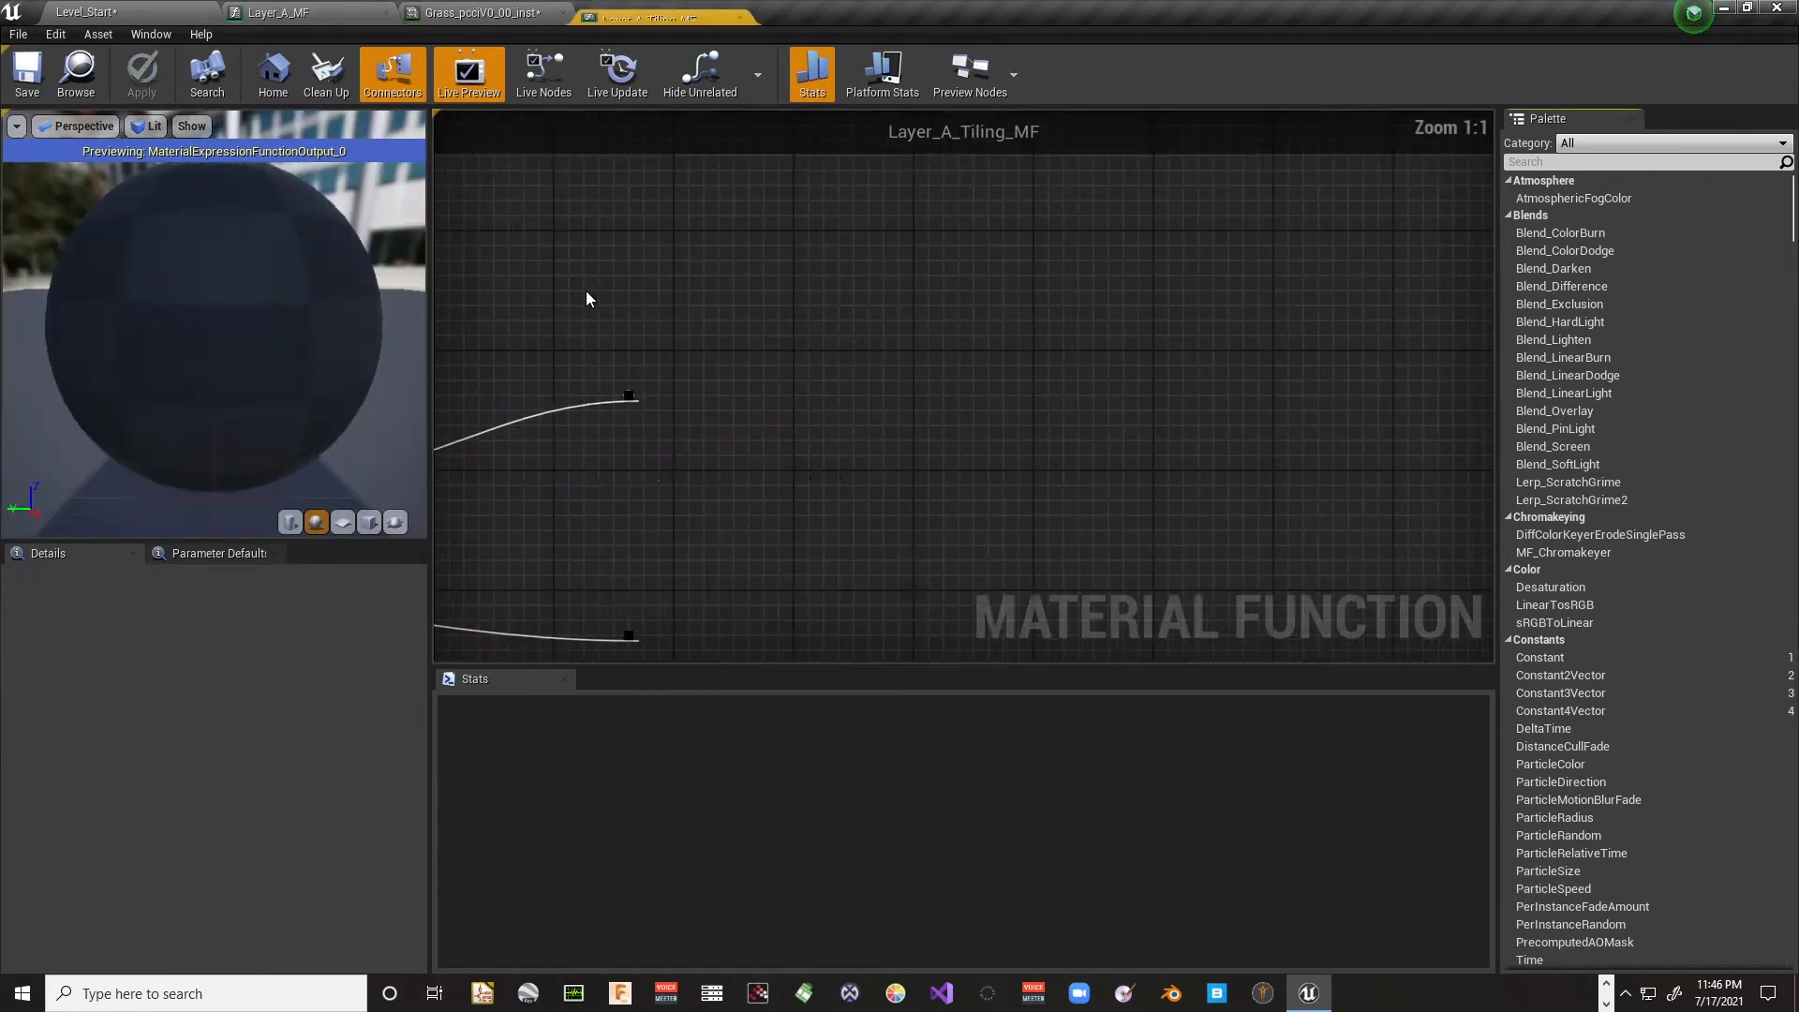
right_drag(605, 411, 621, 450)
right_drag(1069, 480, 696, 340)
Step: Move the Output Rotation Angle node down and place a duplicate of the Output Result node between the two outputs
drag(1176, 423, 1183, 604)
click(1159, 185)
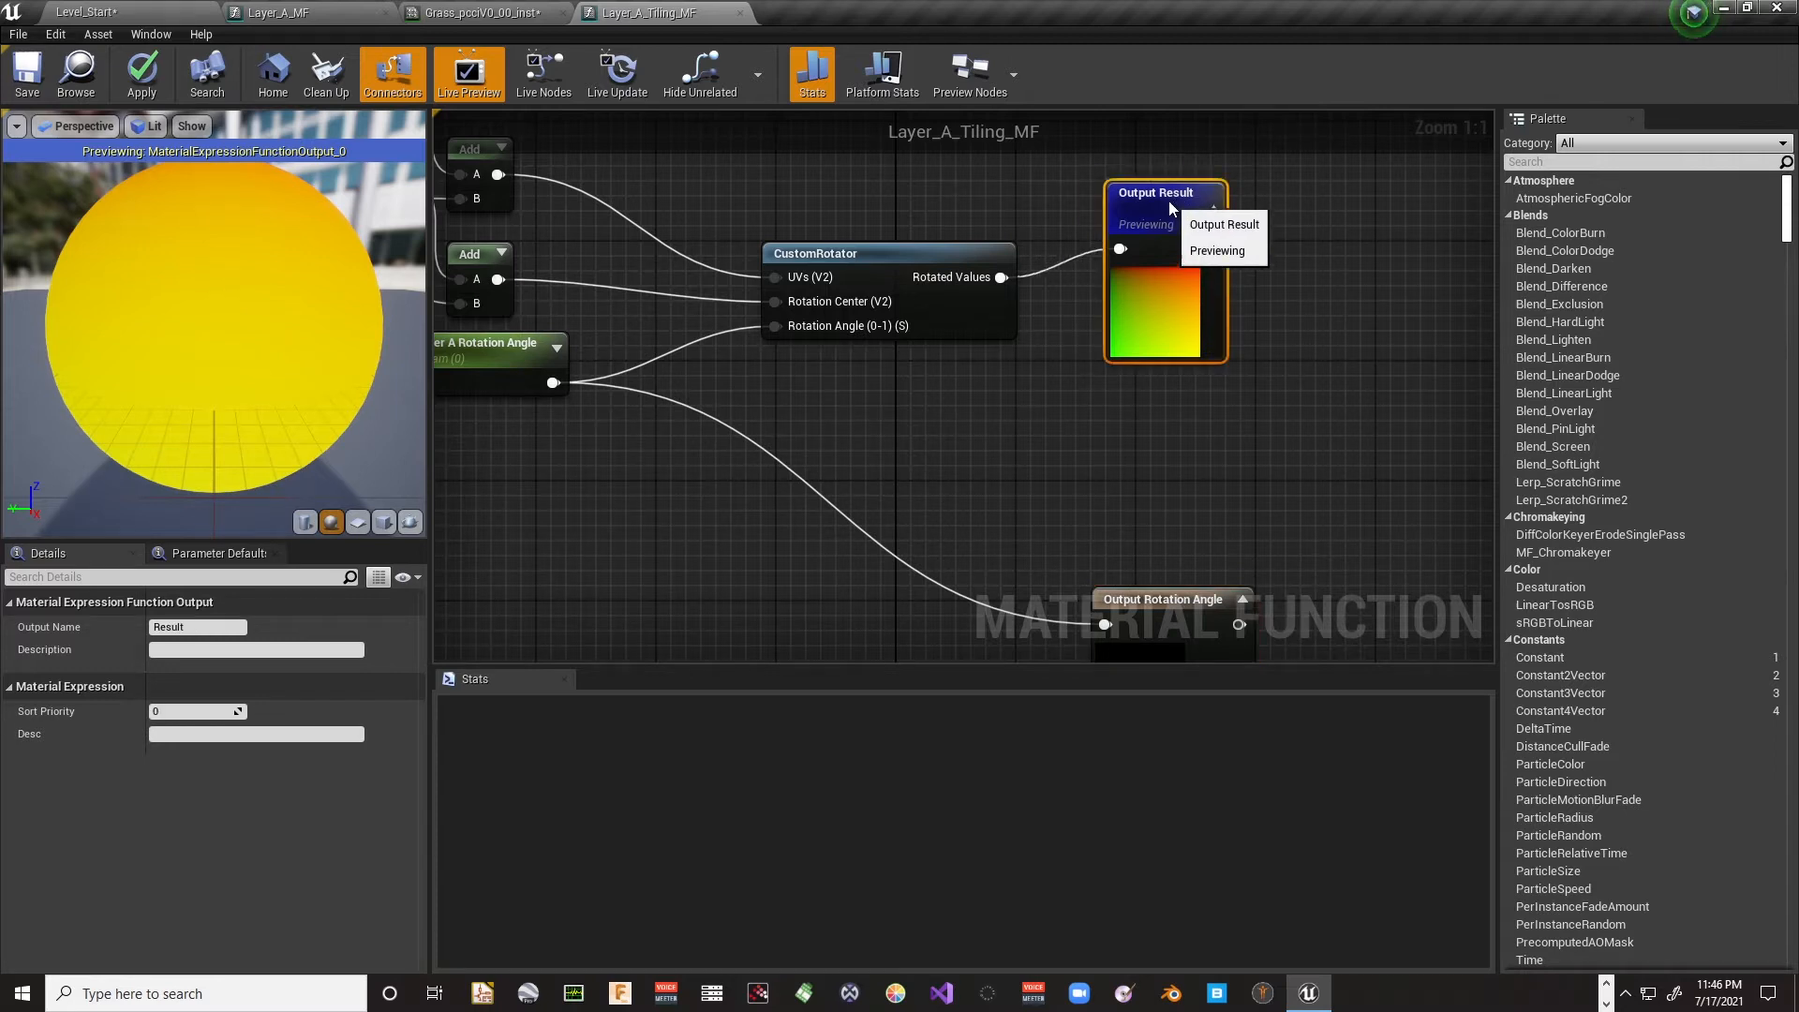
right_drag(1006, 374, 1108, 331)
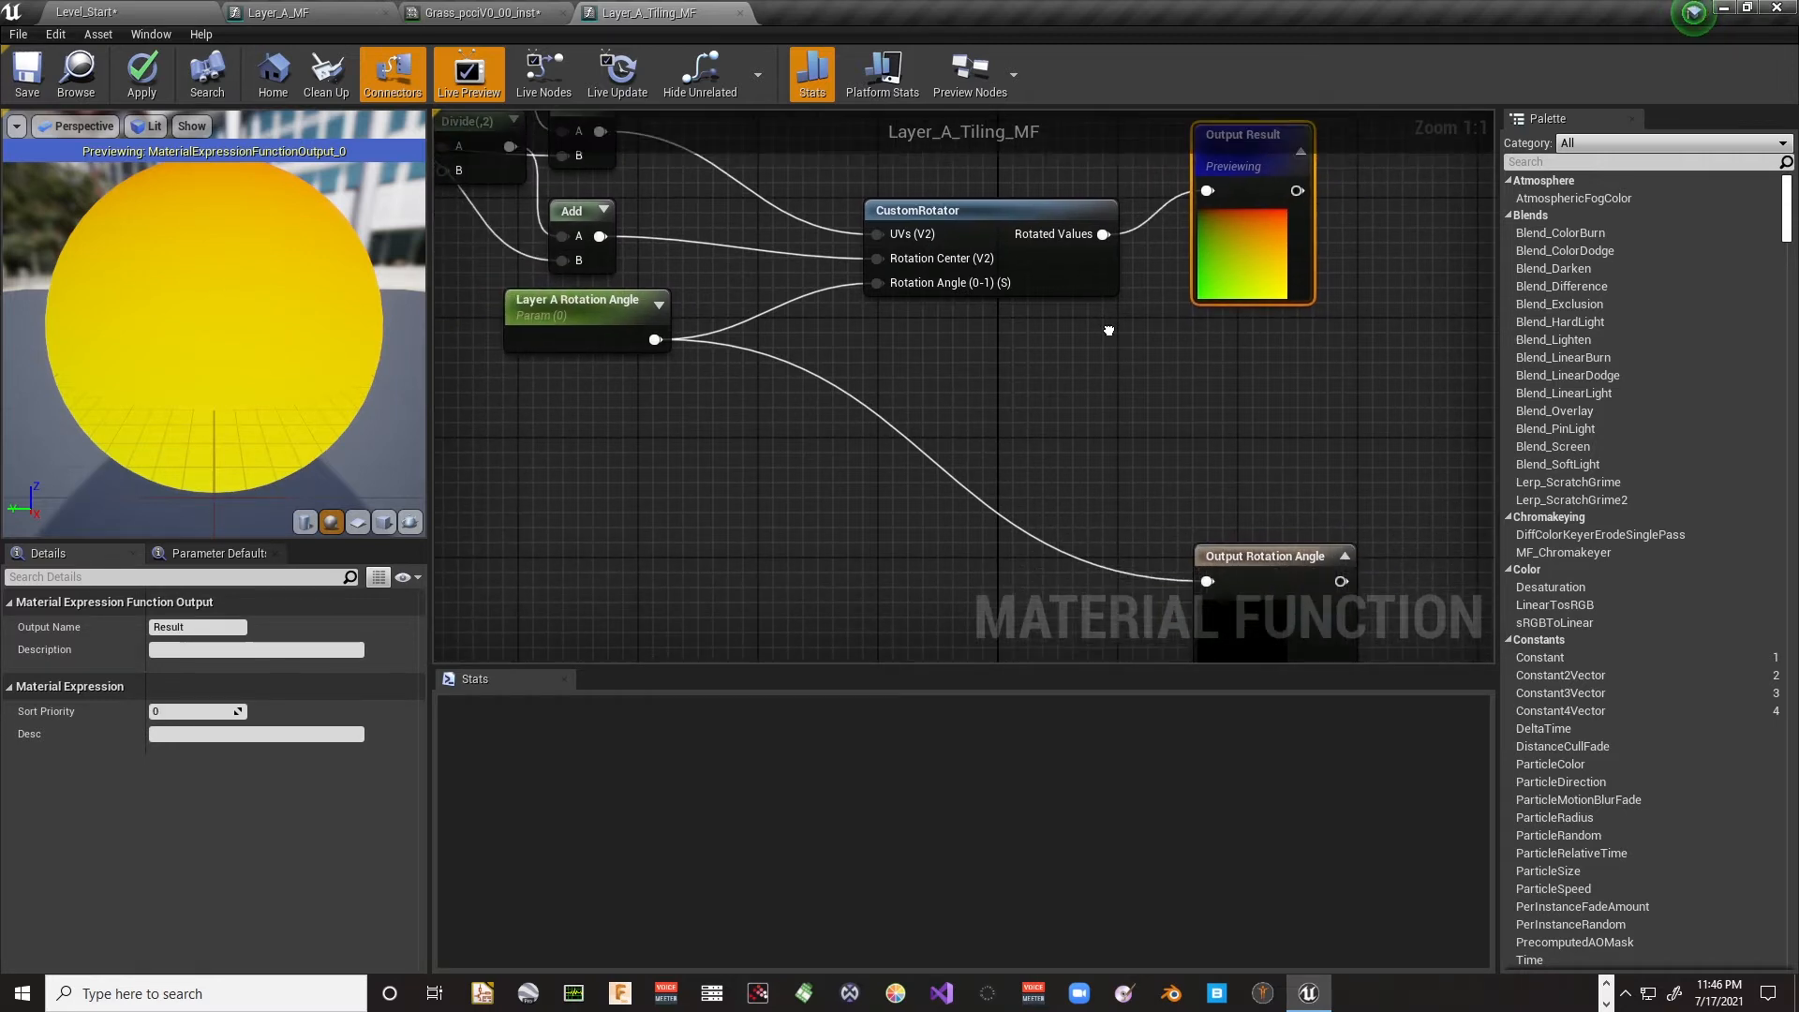
right_drag(1218, 385, 1205, 432)
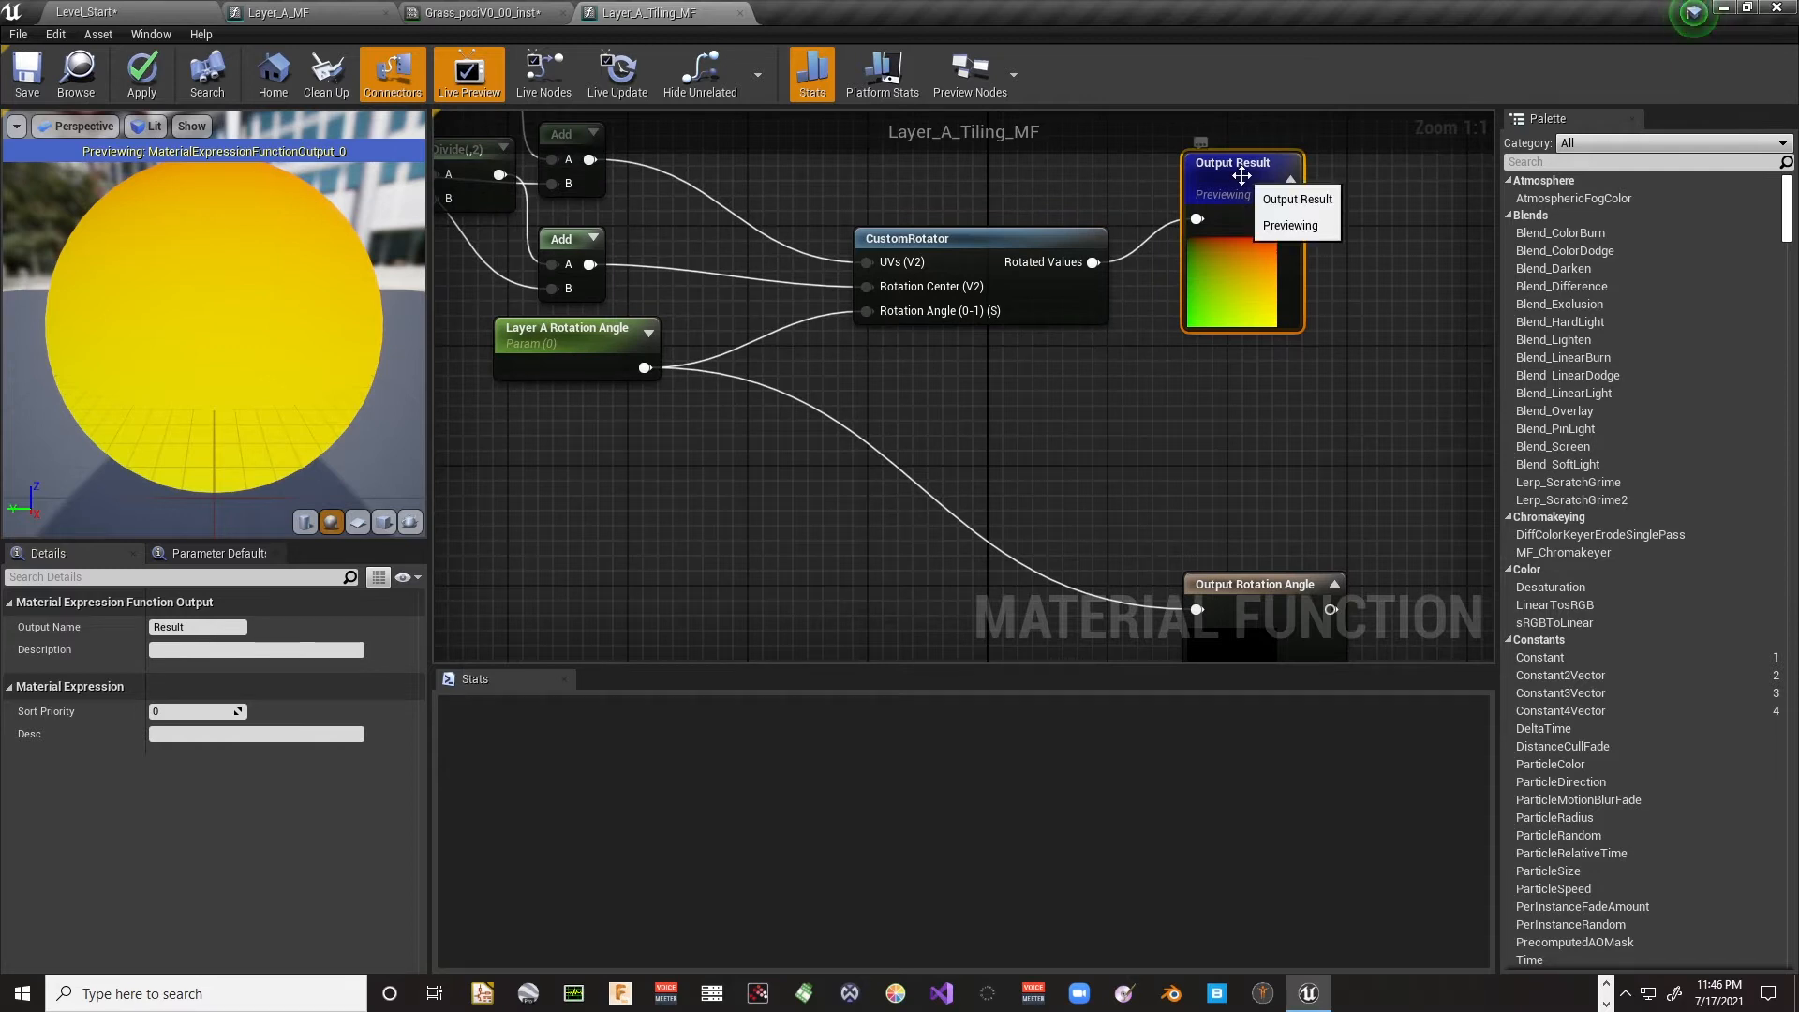
key(ctrl+w)
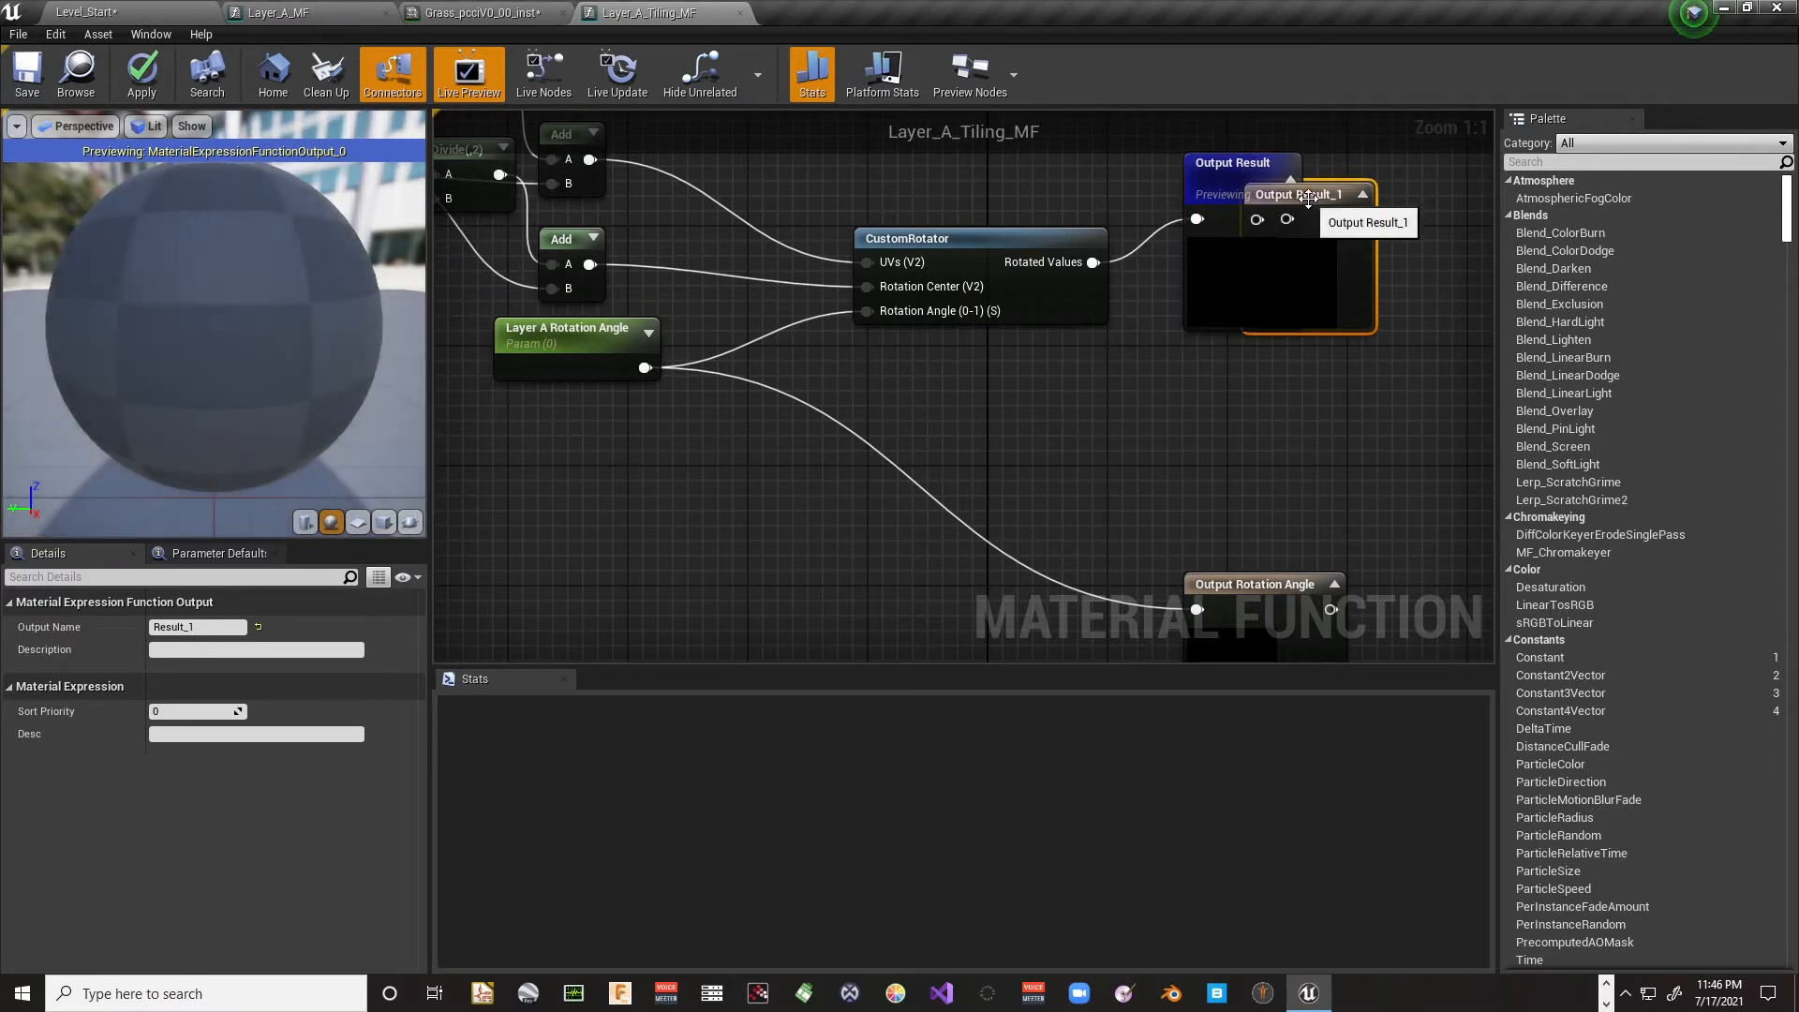
drag(1308, 195, 1254, 379)
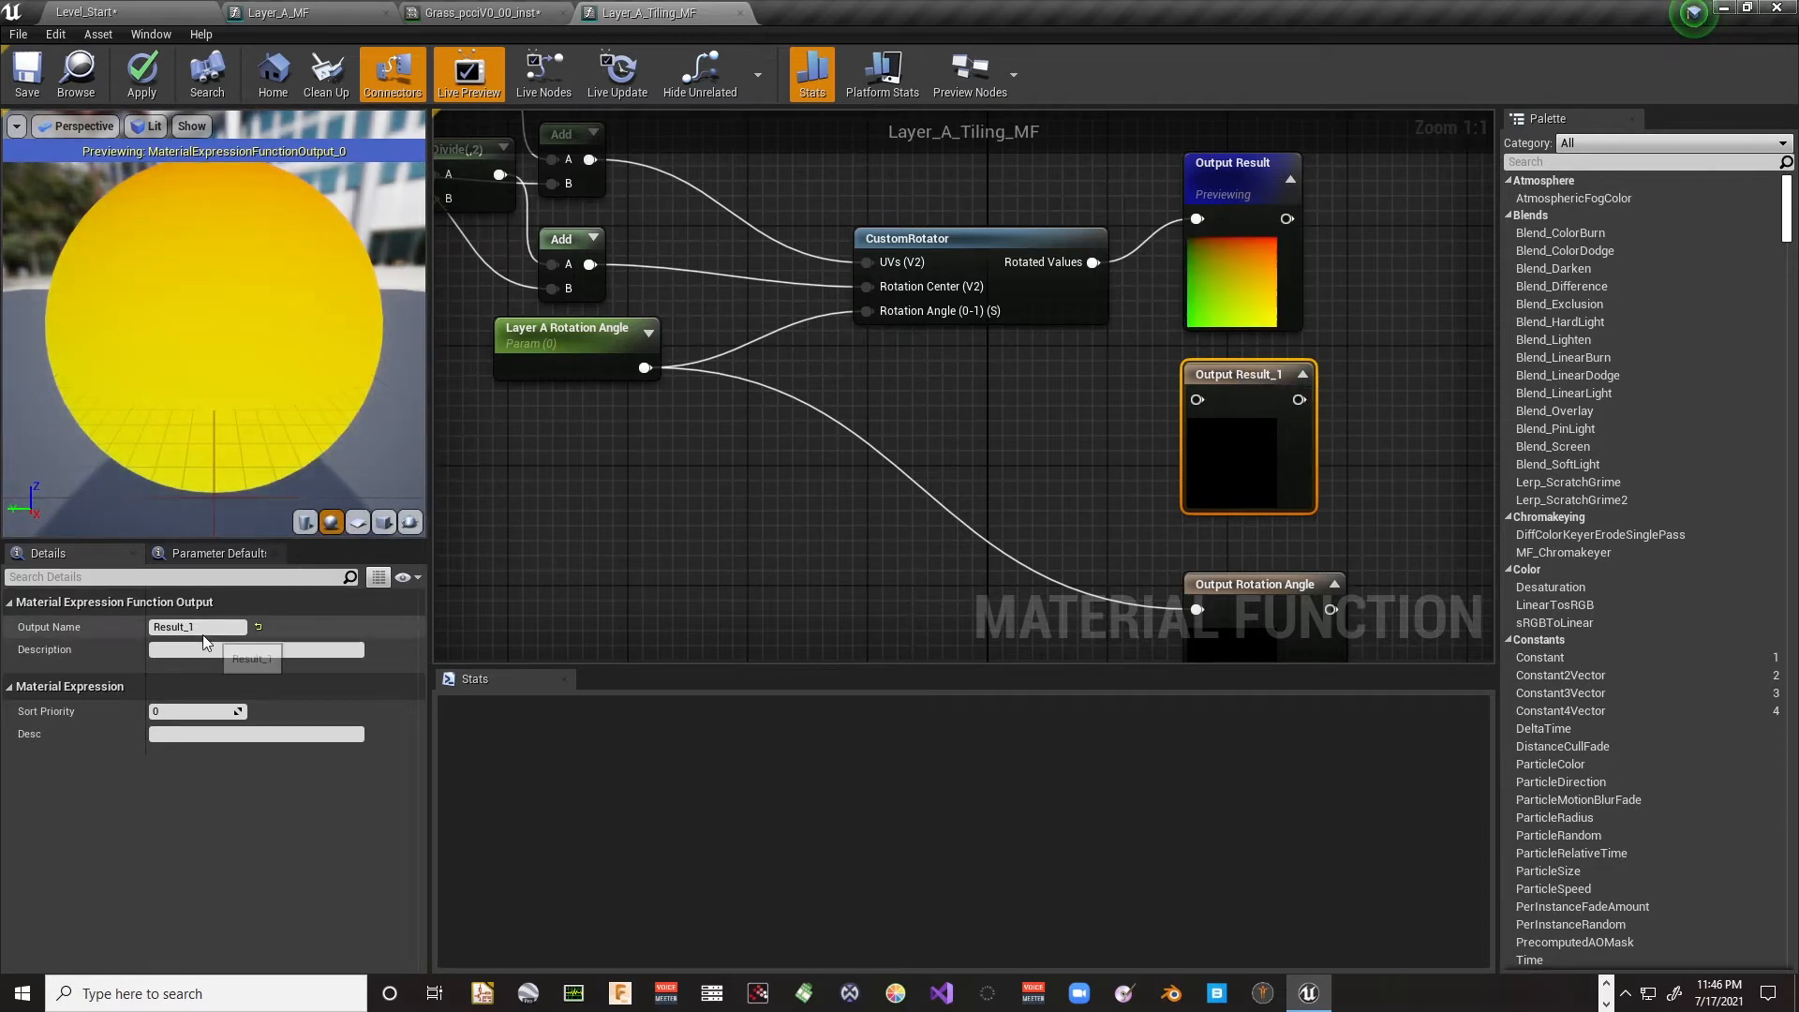
Step: Rename the original Result output Near and its duplicate Far
click(1246, 164)
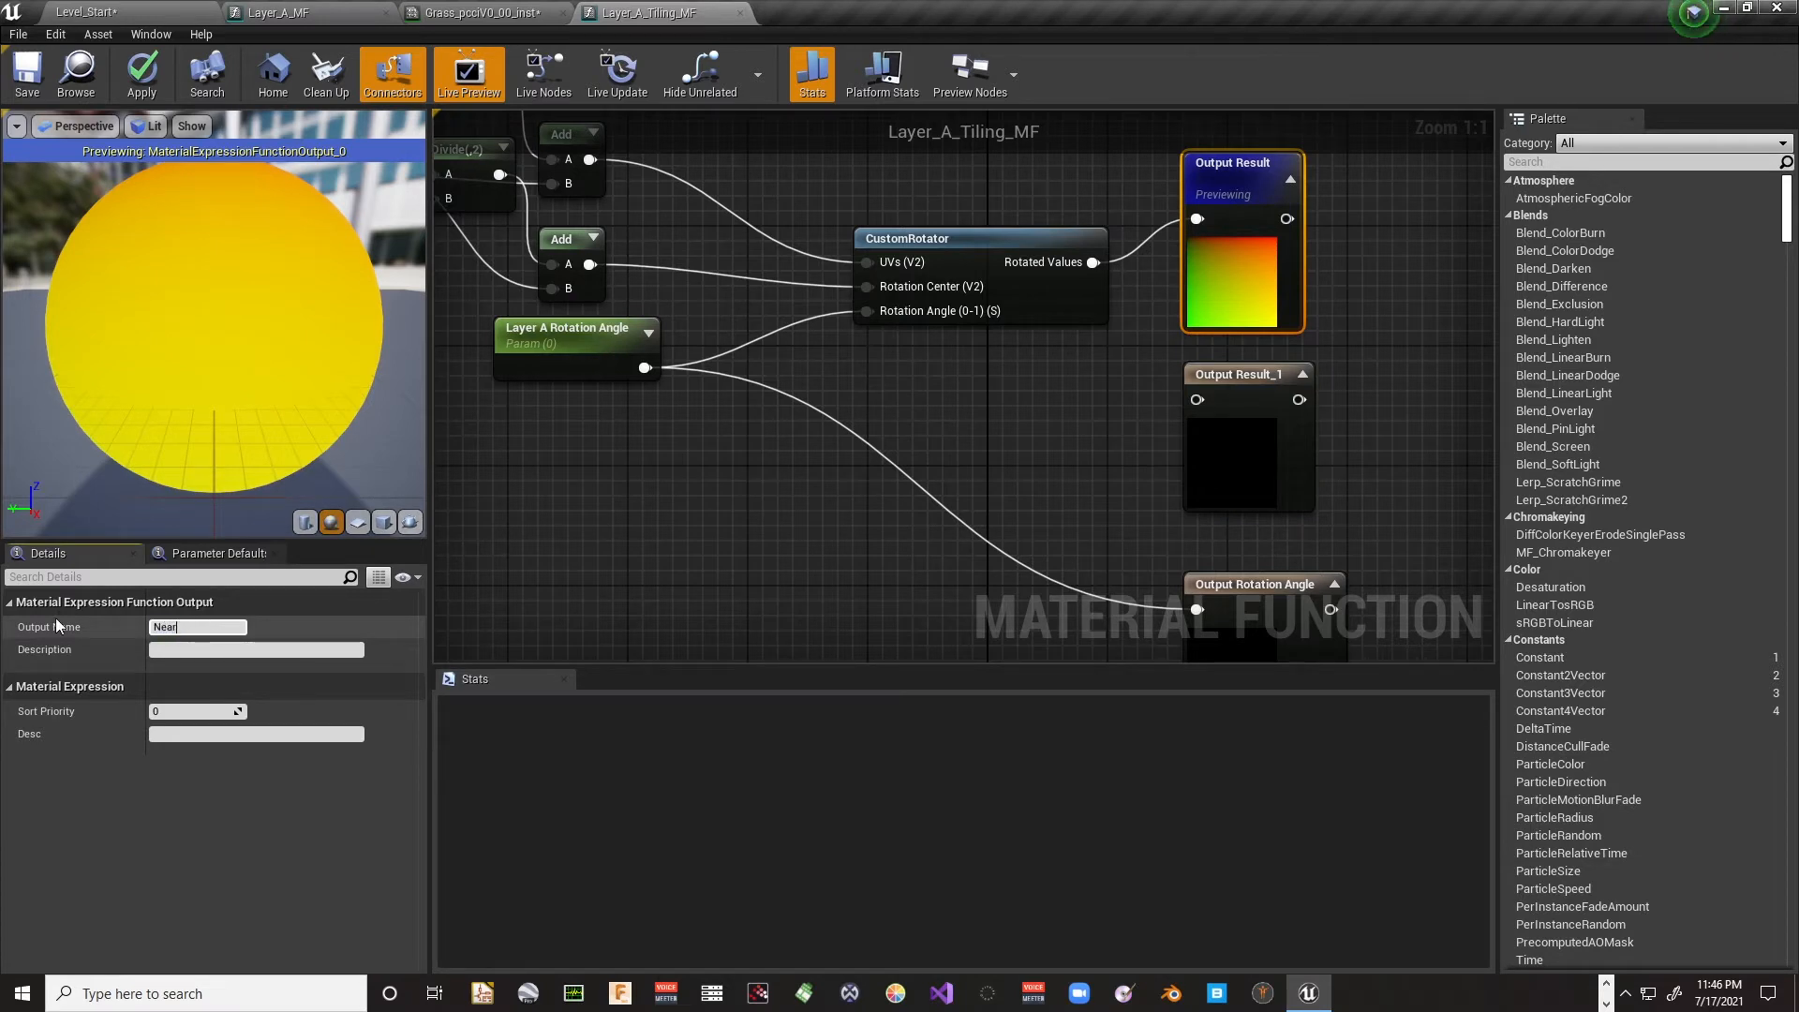
text(Near)
key(Return)
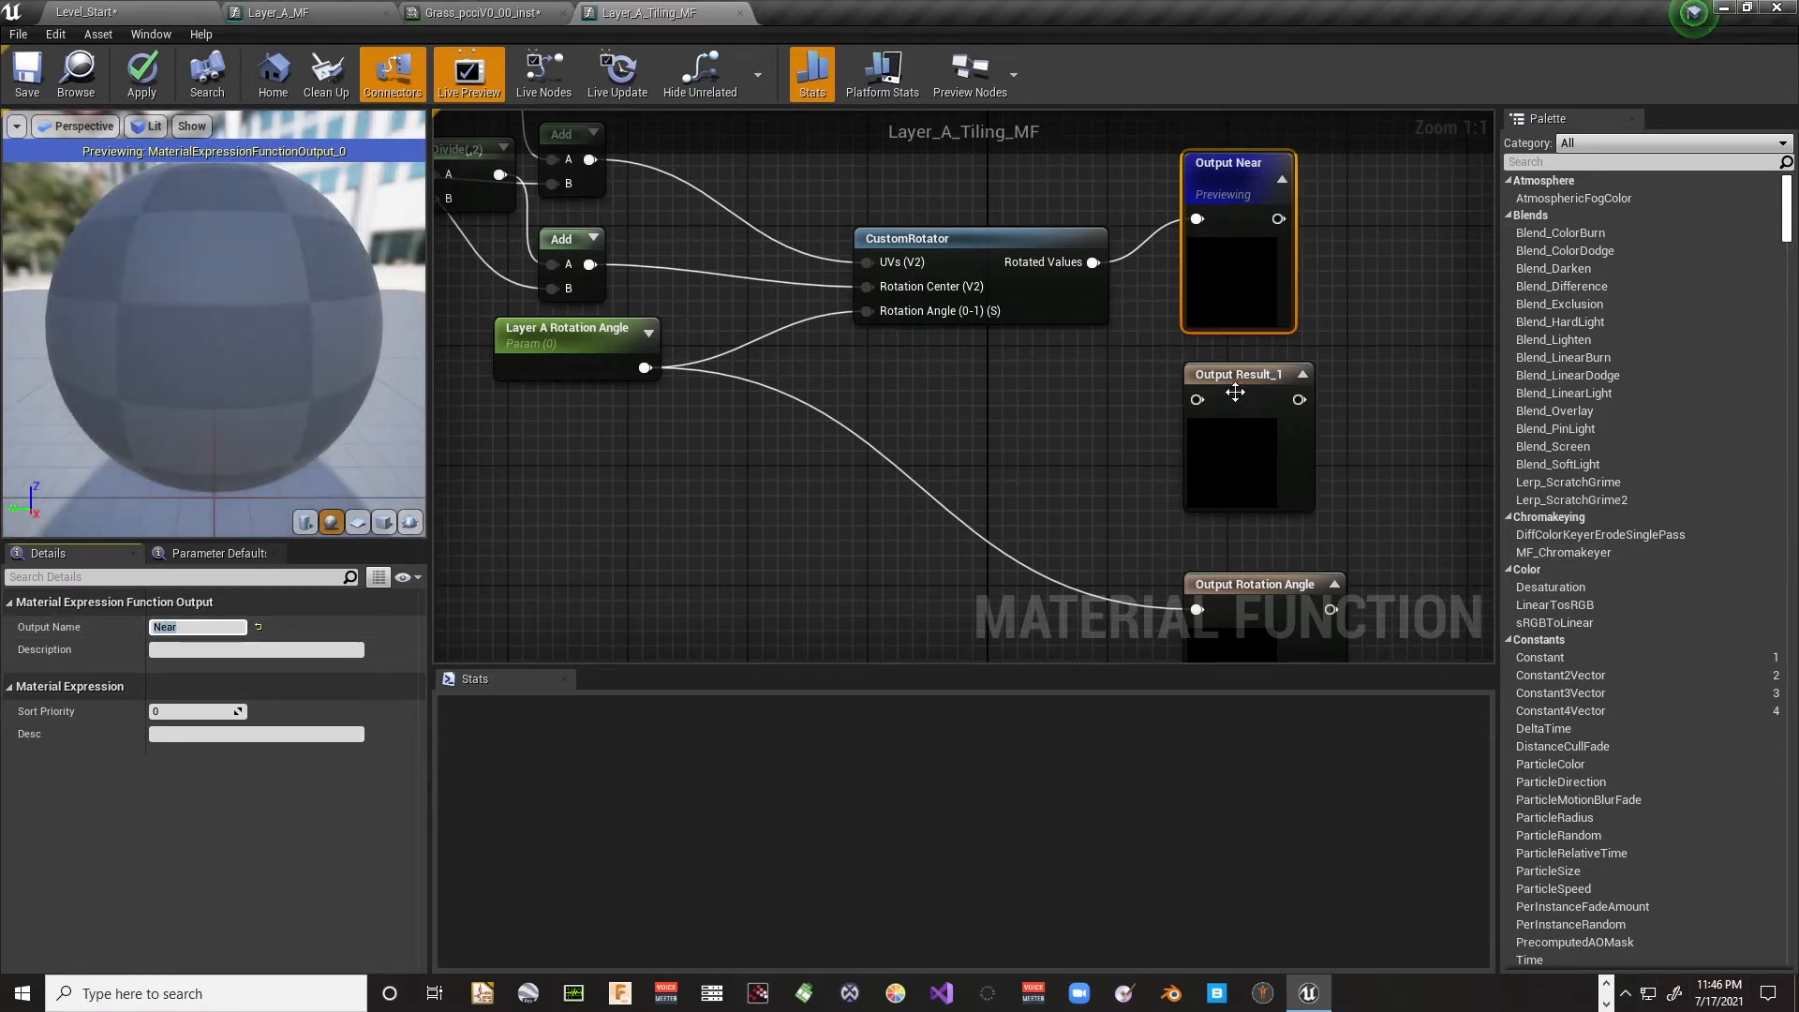
click(1233, 377)
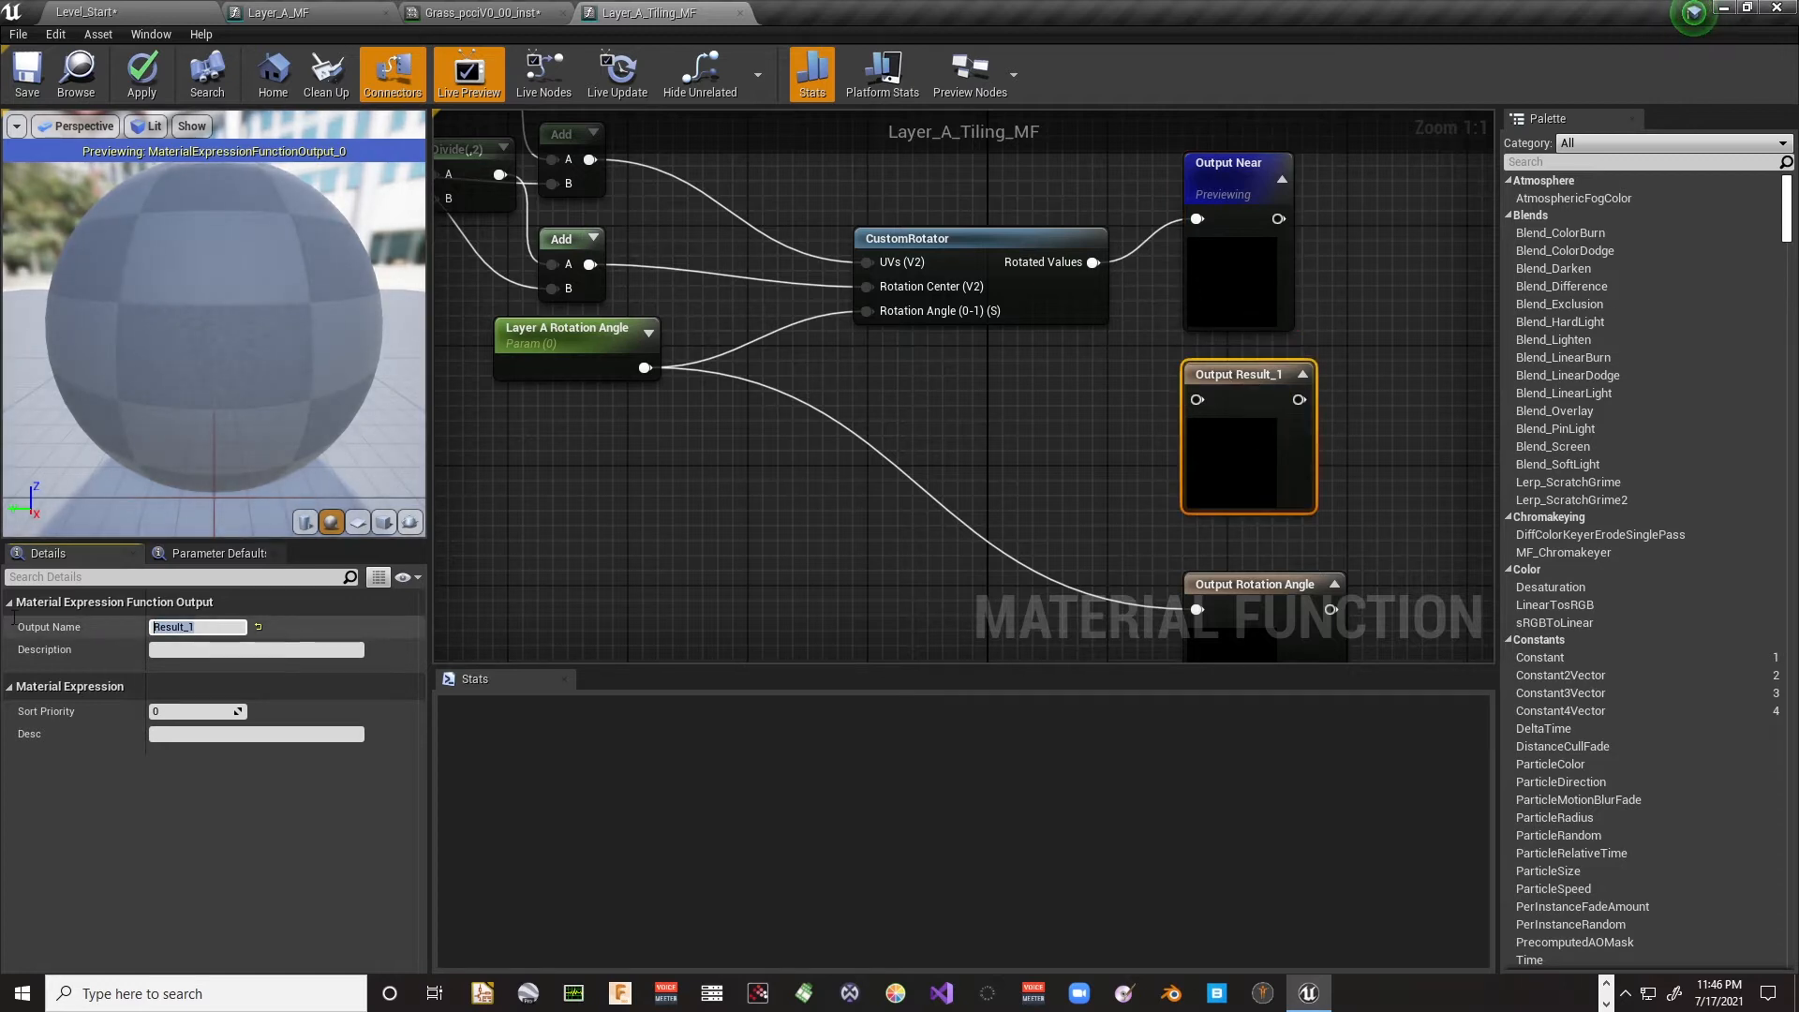
text(Far)
key(Return)
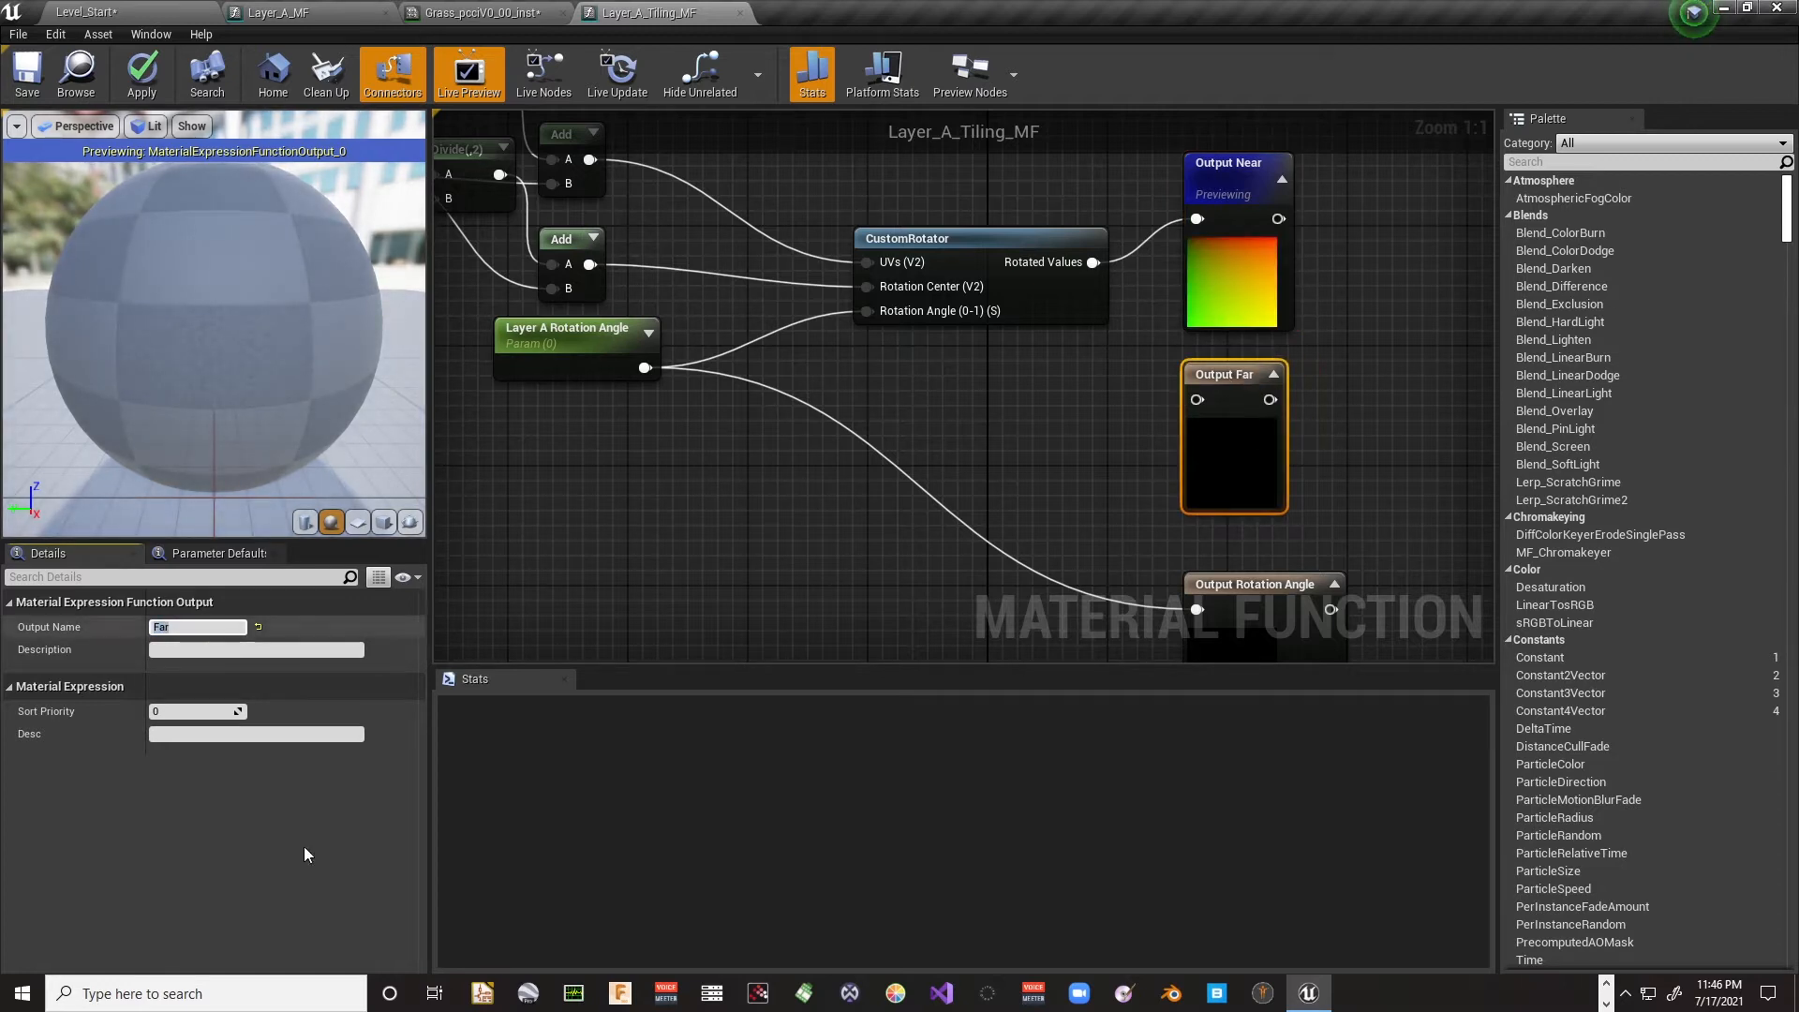
right_drag(701, 506, 762, 566)
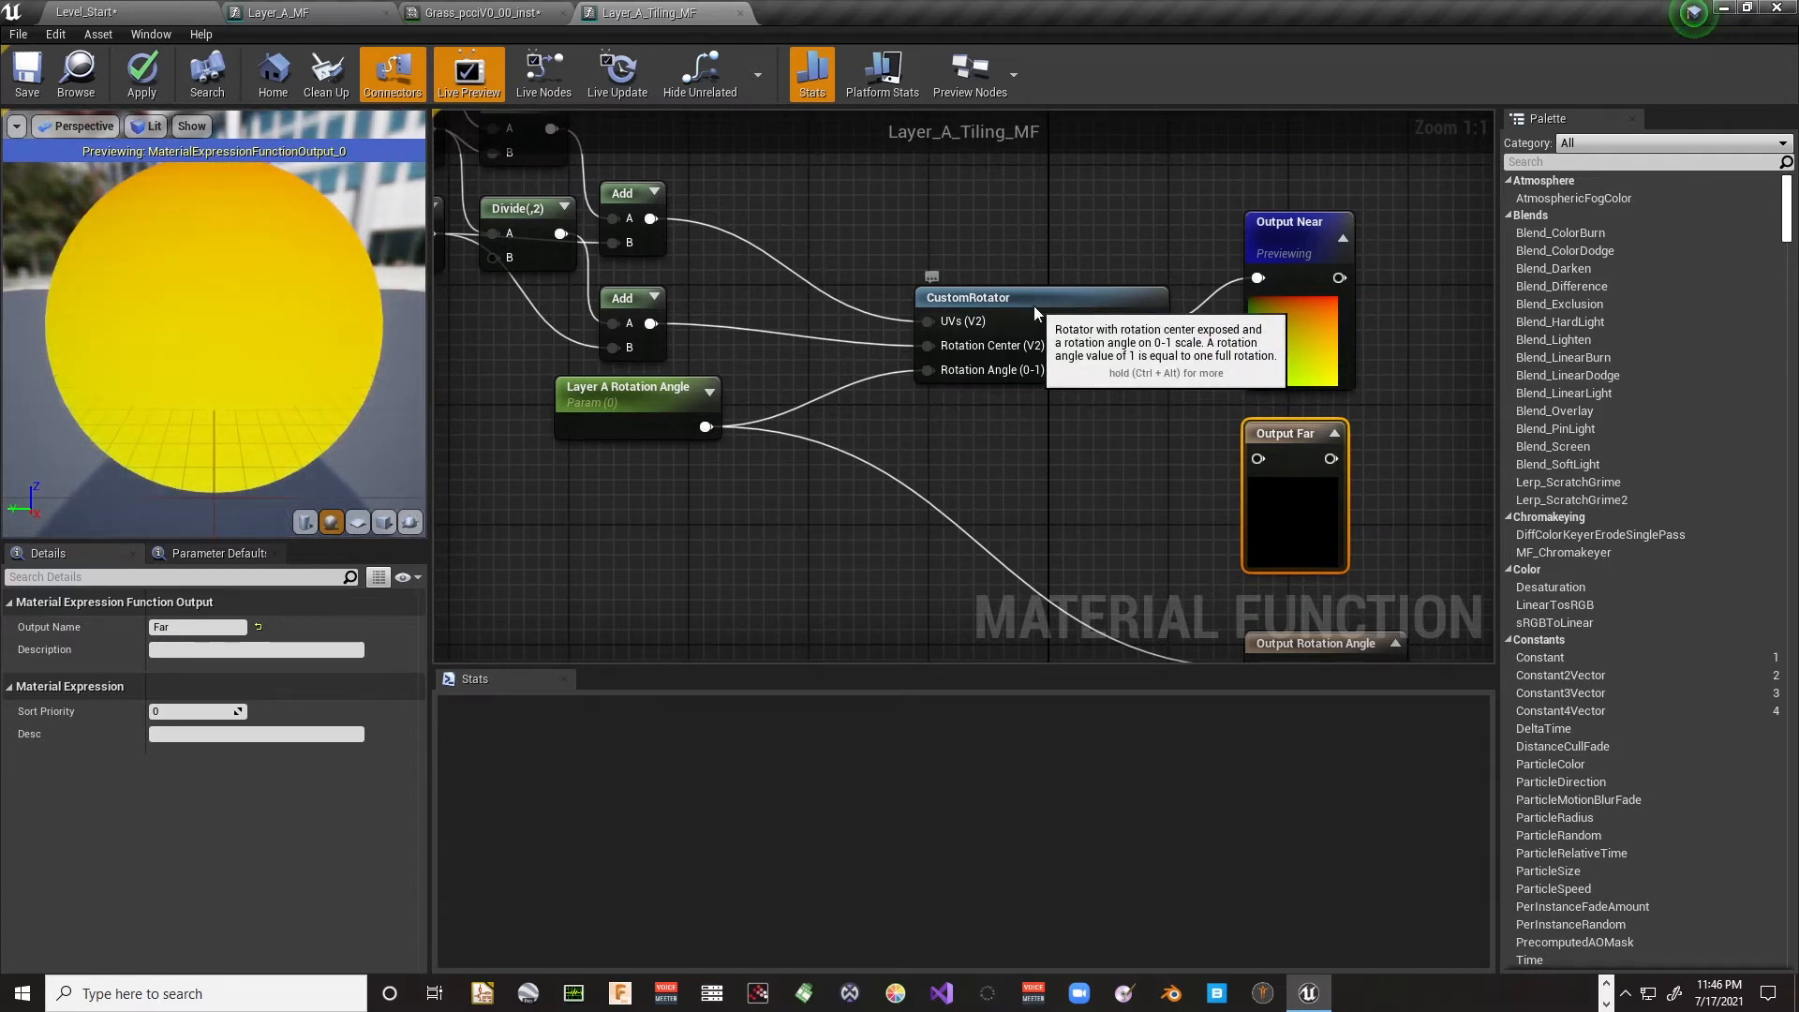
Step: Move the CustomRotator node up beside Output Near and place a duplicate of it directly below, beside Output Far
drag(1033, 305, 1037, 249)
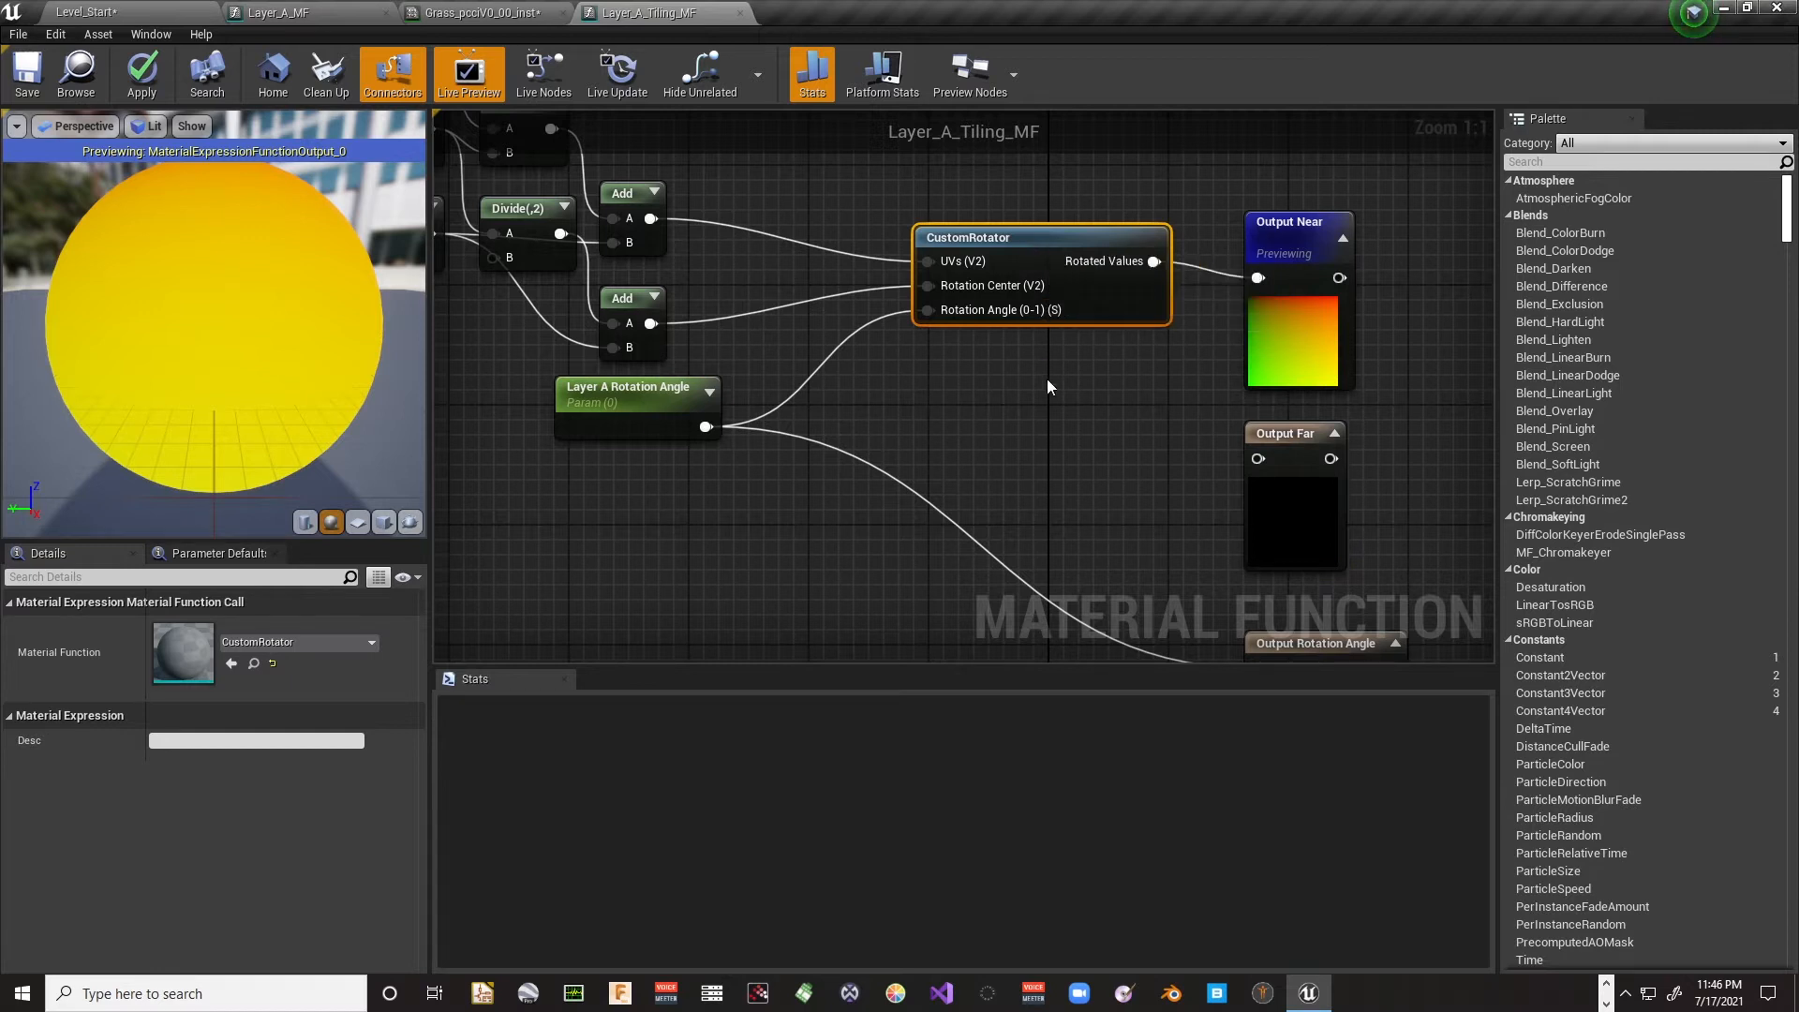
right_drag(1048, 379, 1020, 289)
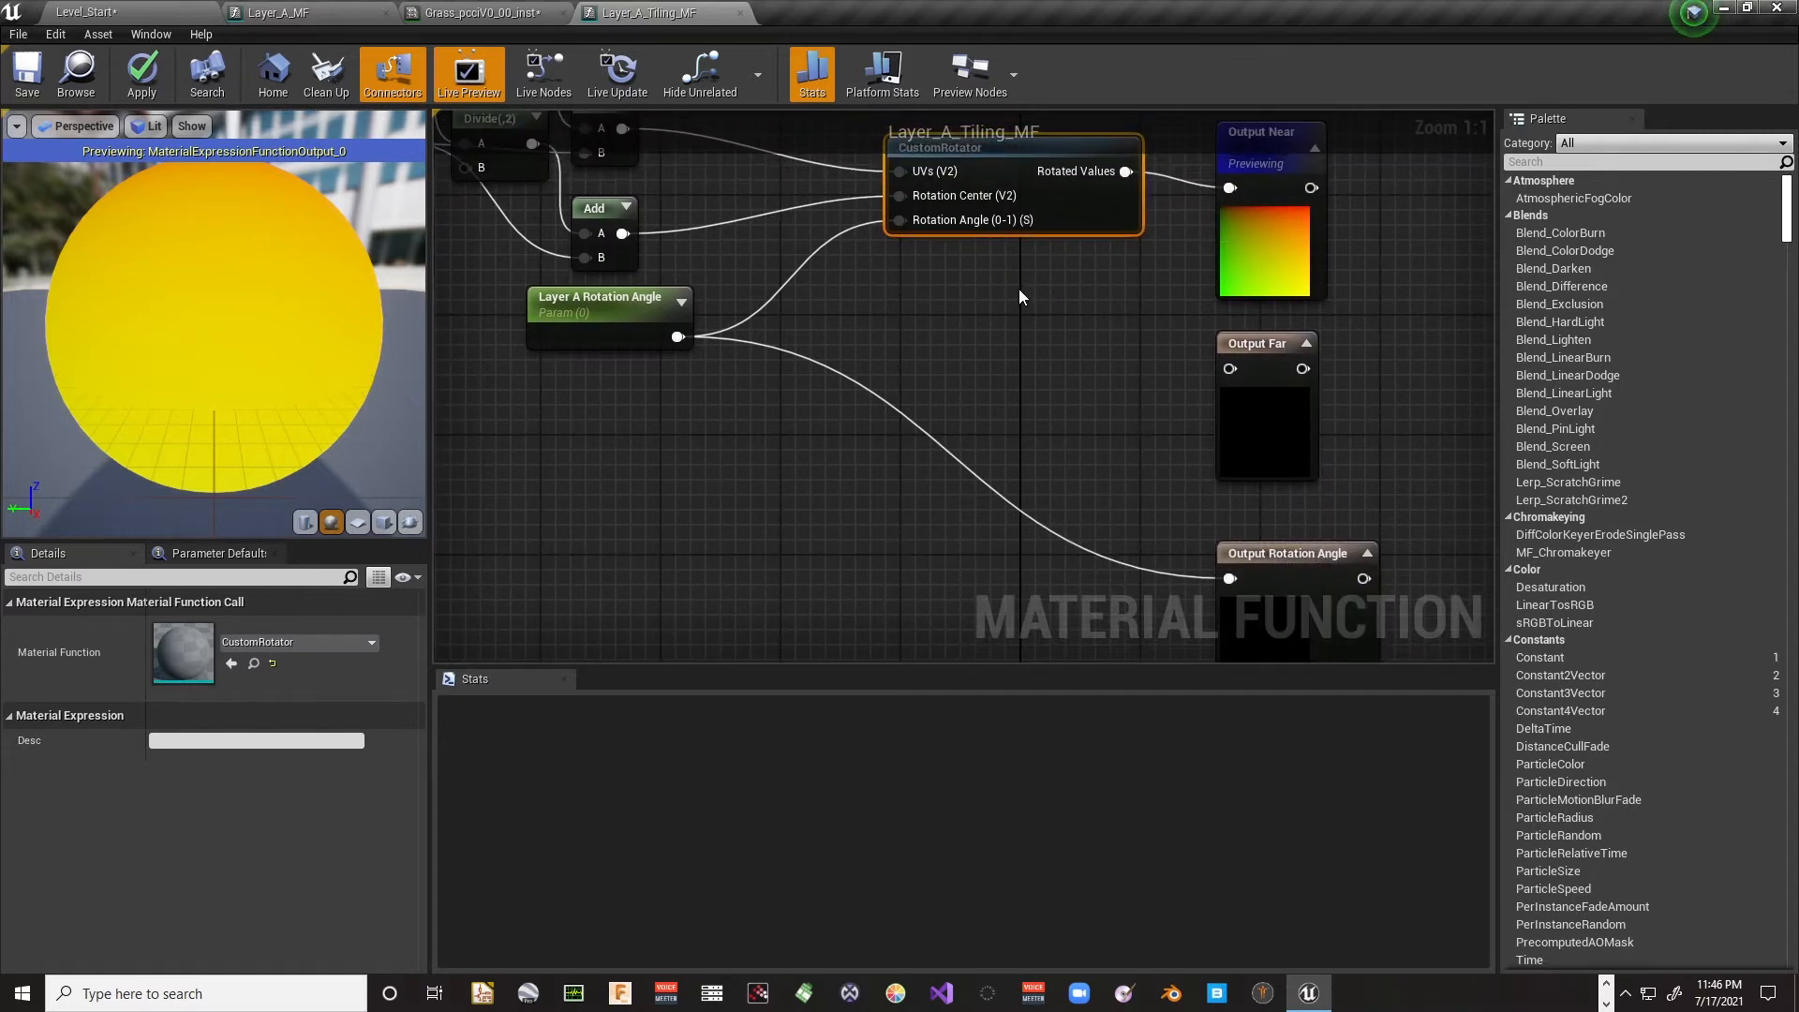
click(1019, 290)
right_drag(1029, 289, 1046, 369)
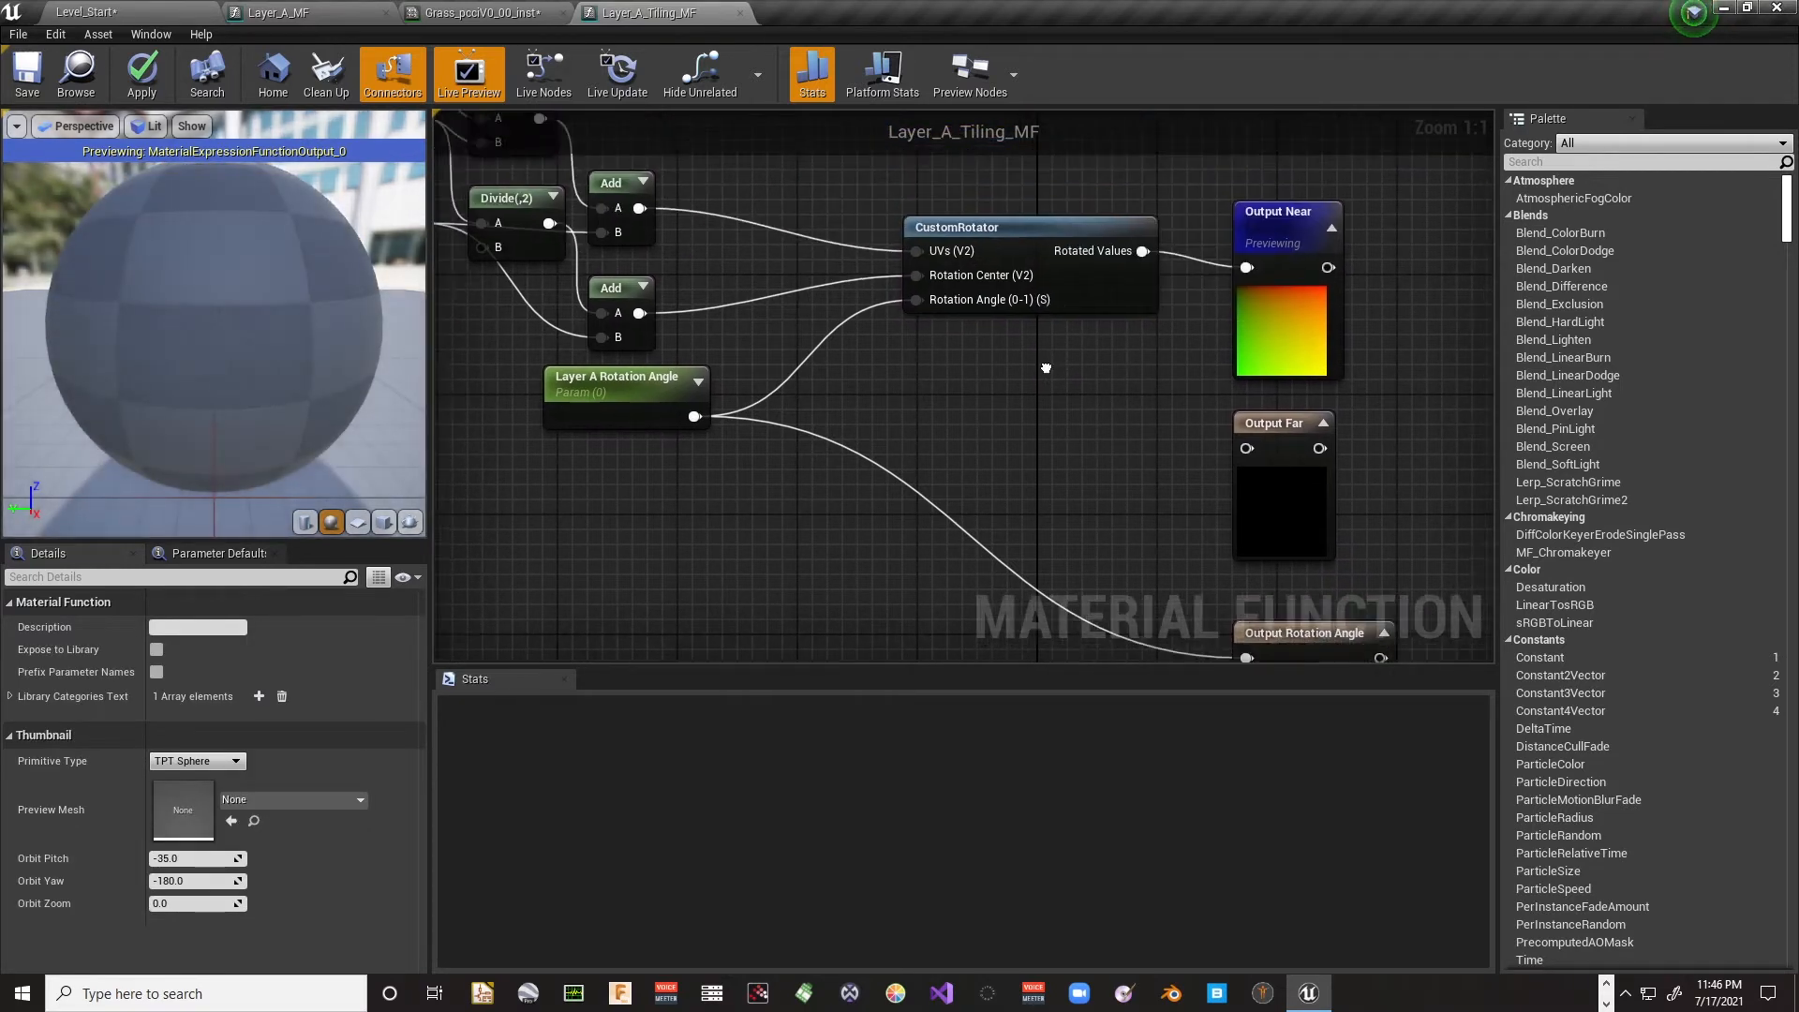
click(1033, 311)
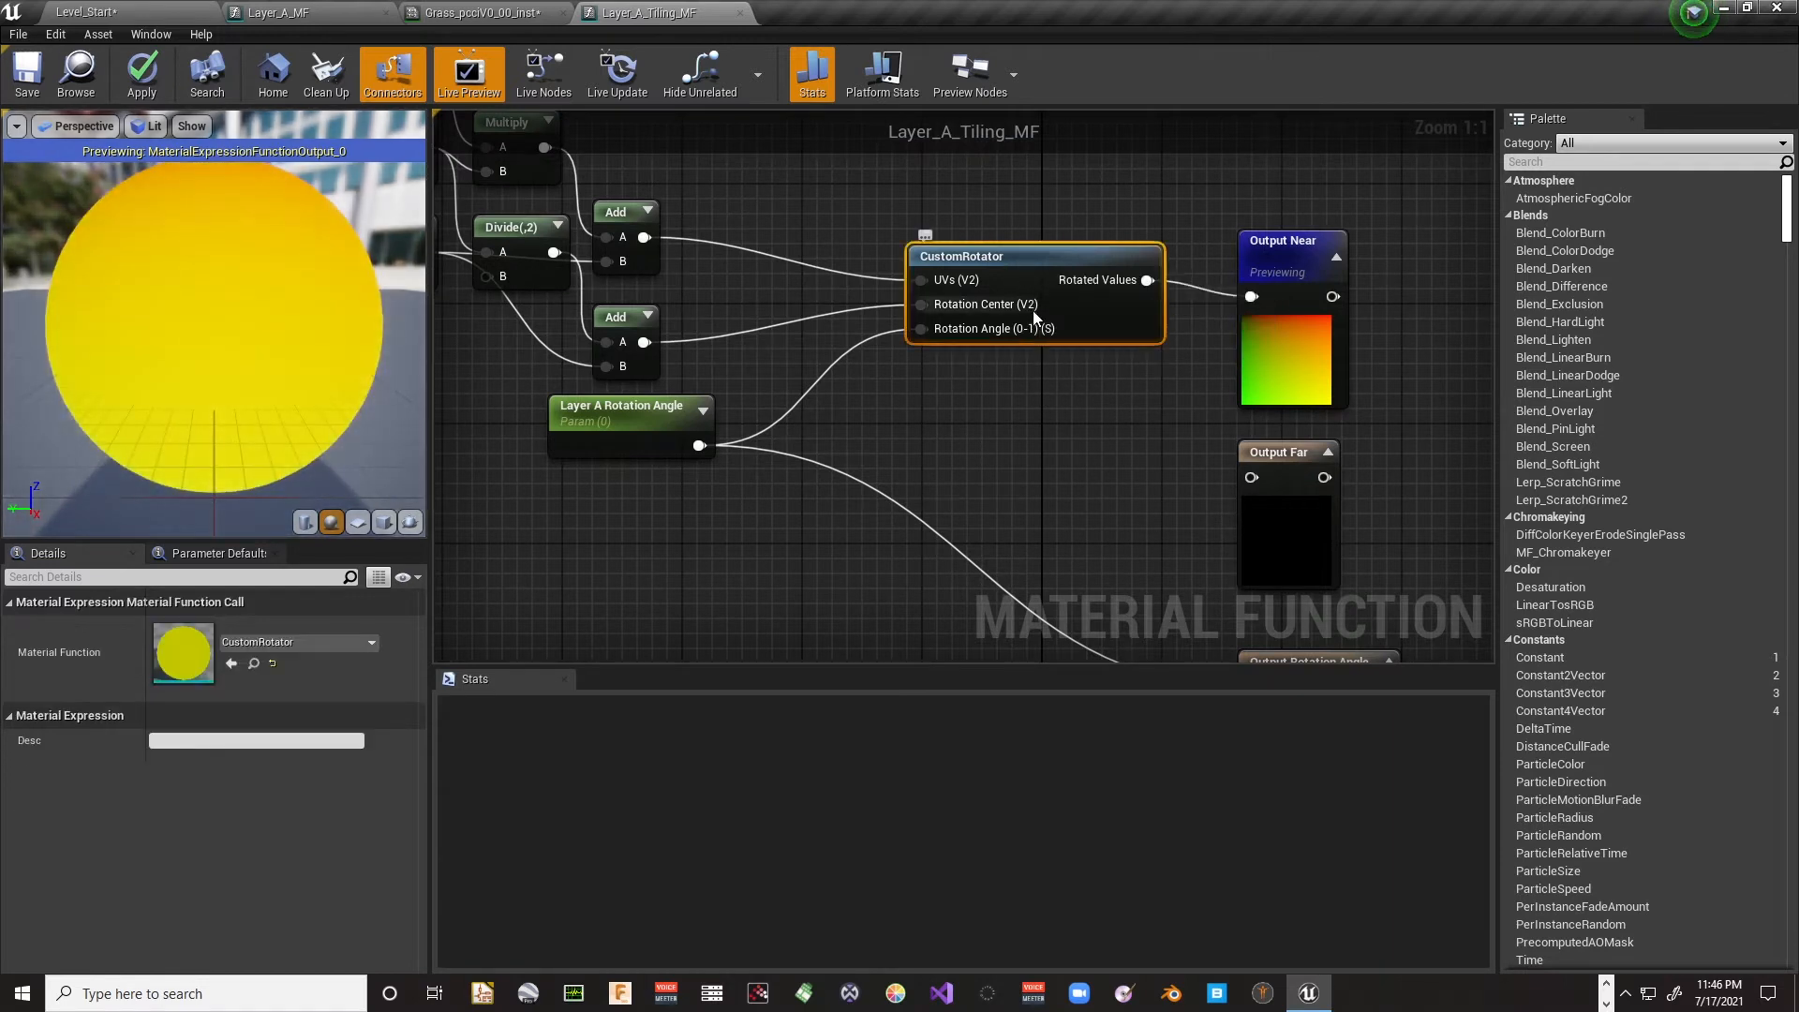
scroll(1085, 522, down, 4)
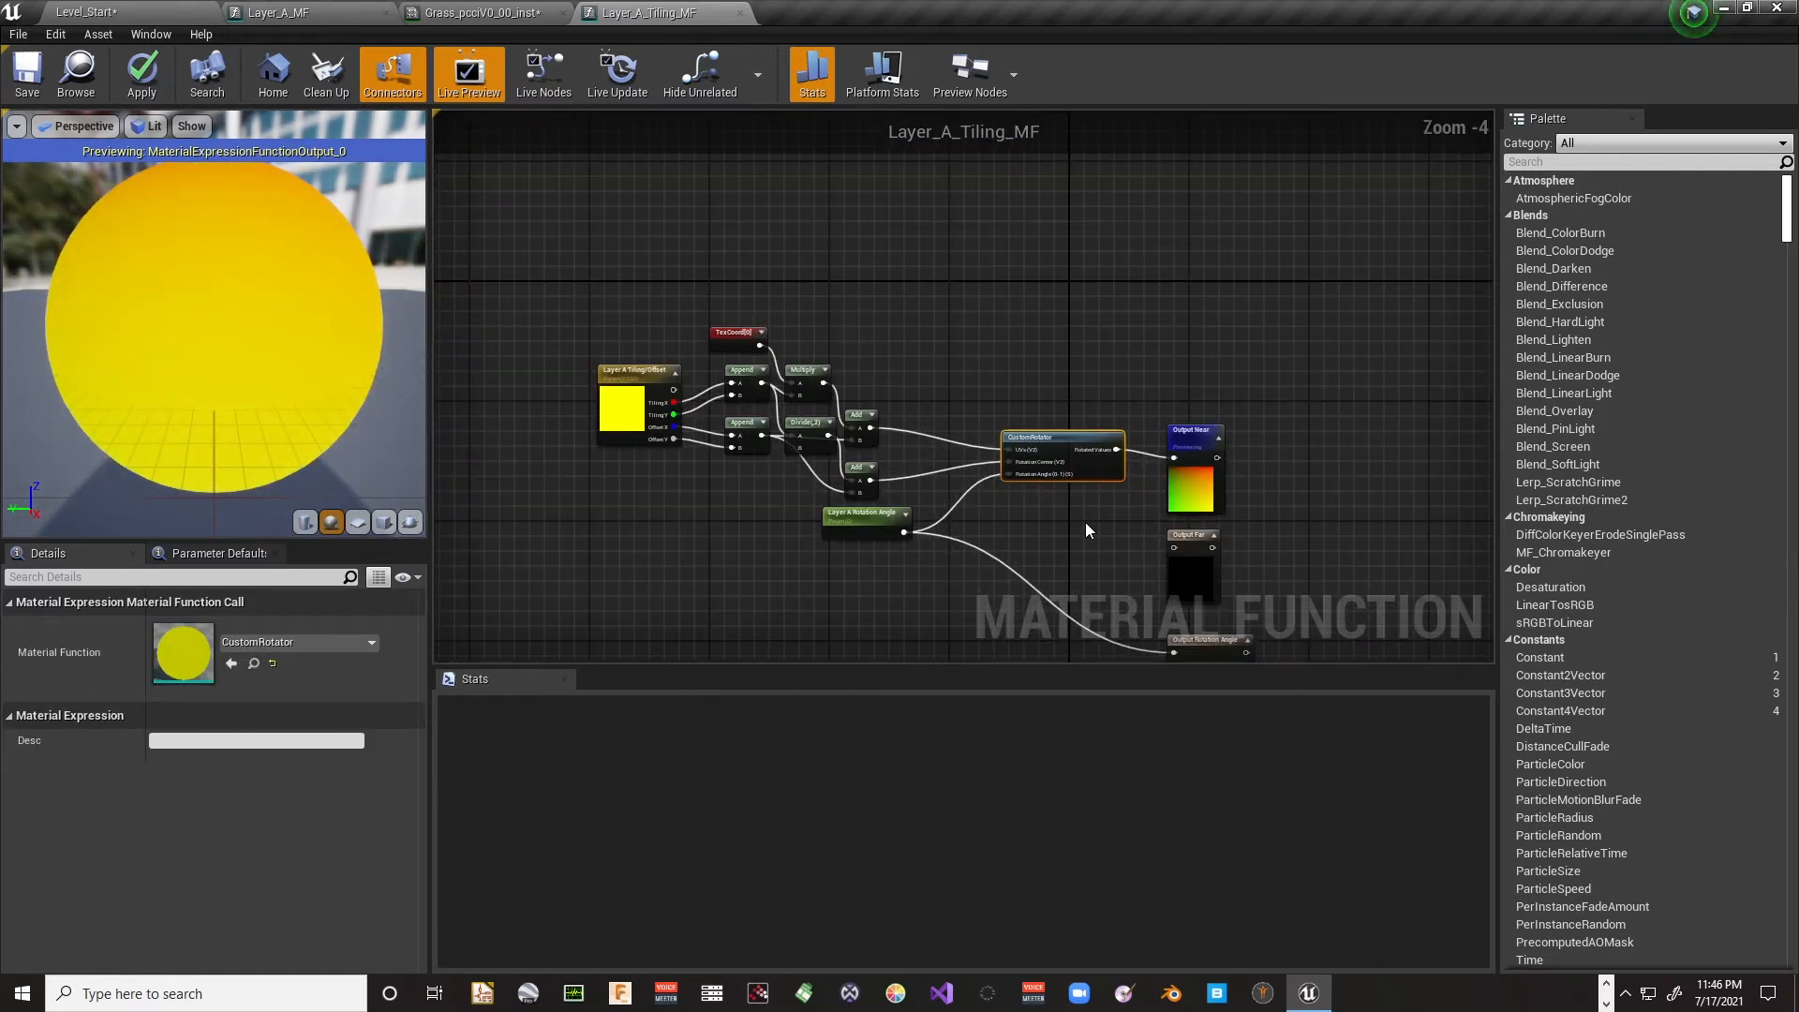
right_drag(1085, 521, 1060, 406)
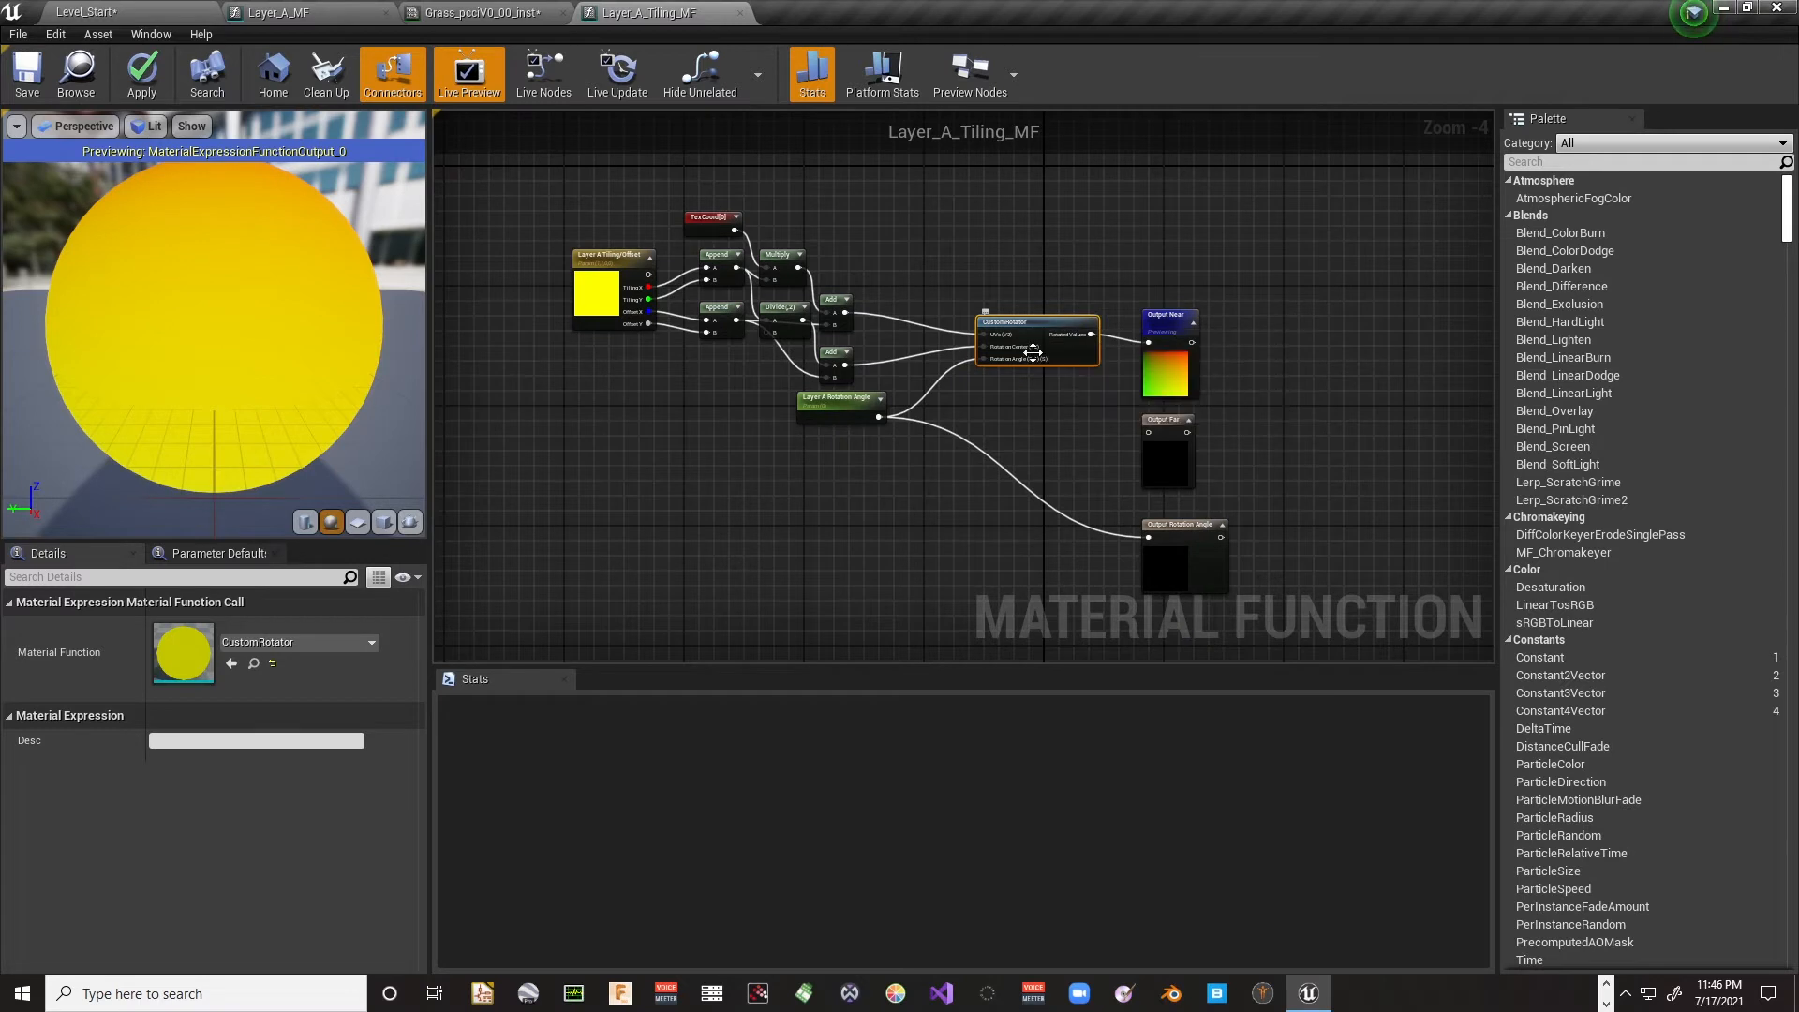
key(ctrl+c)
key(ctrl+v)
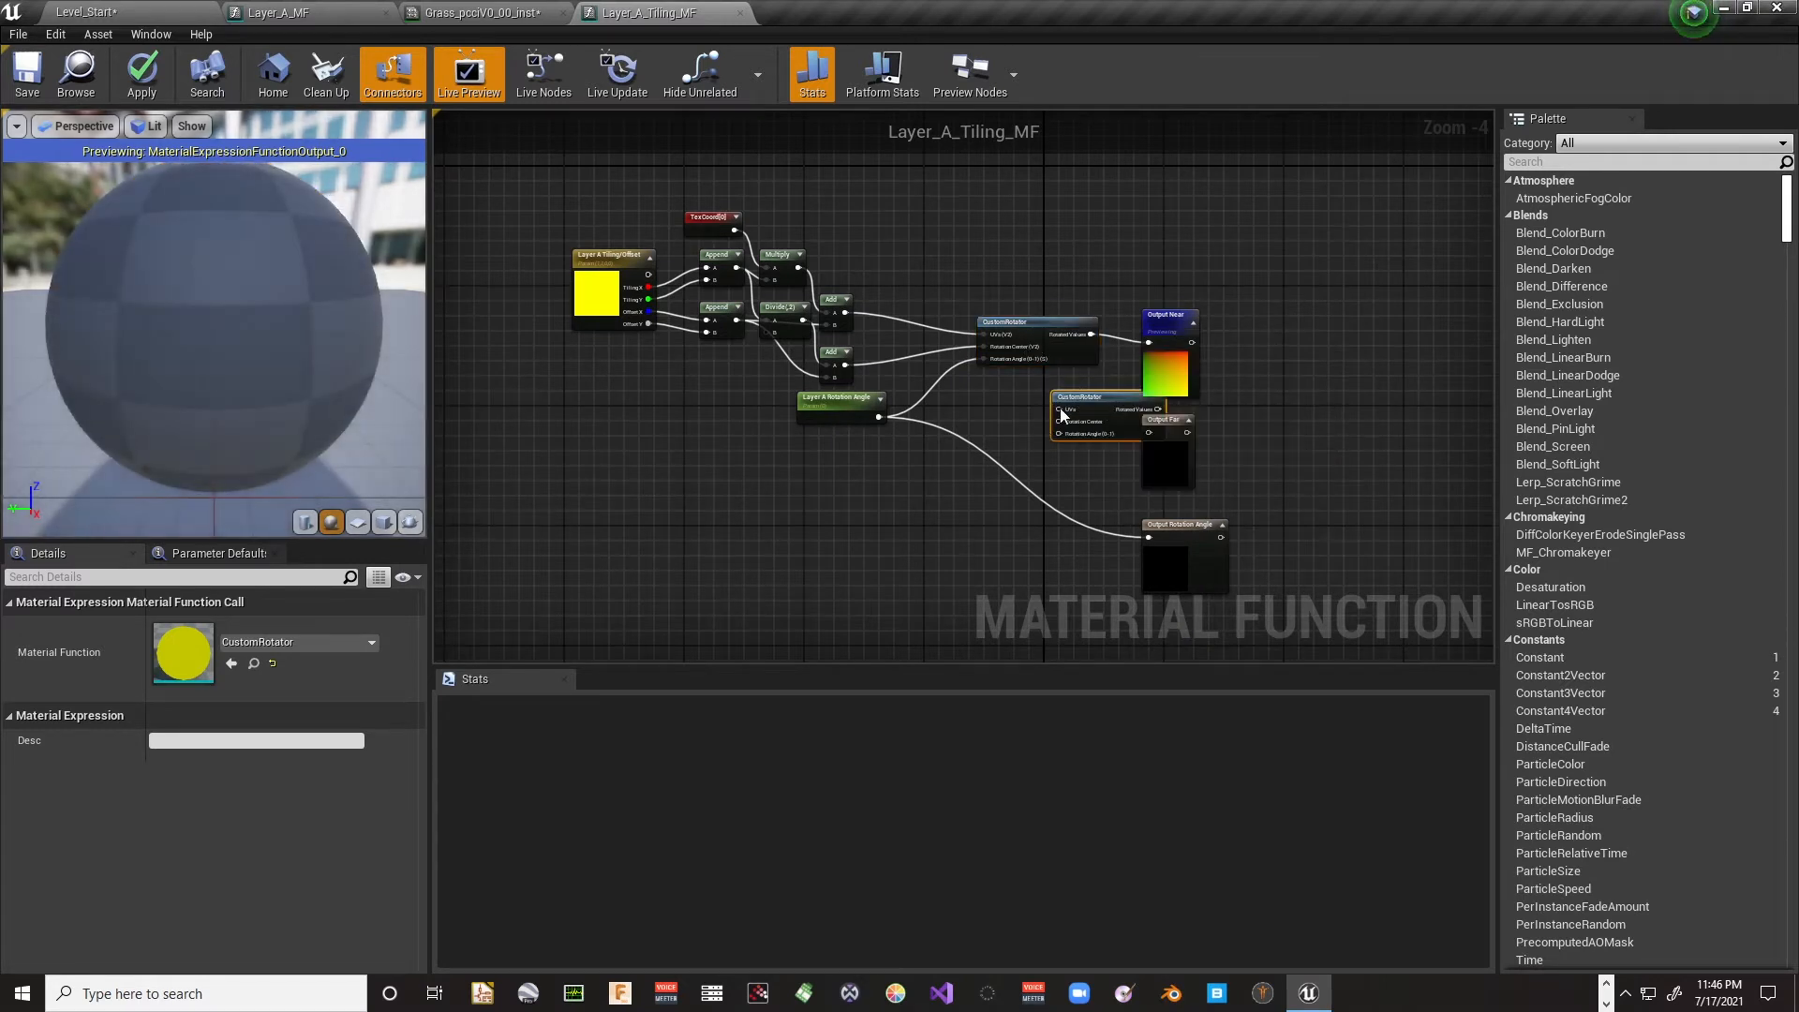
drag(1061, 416, 1012, 418)
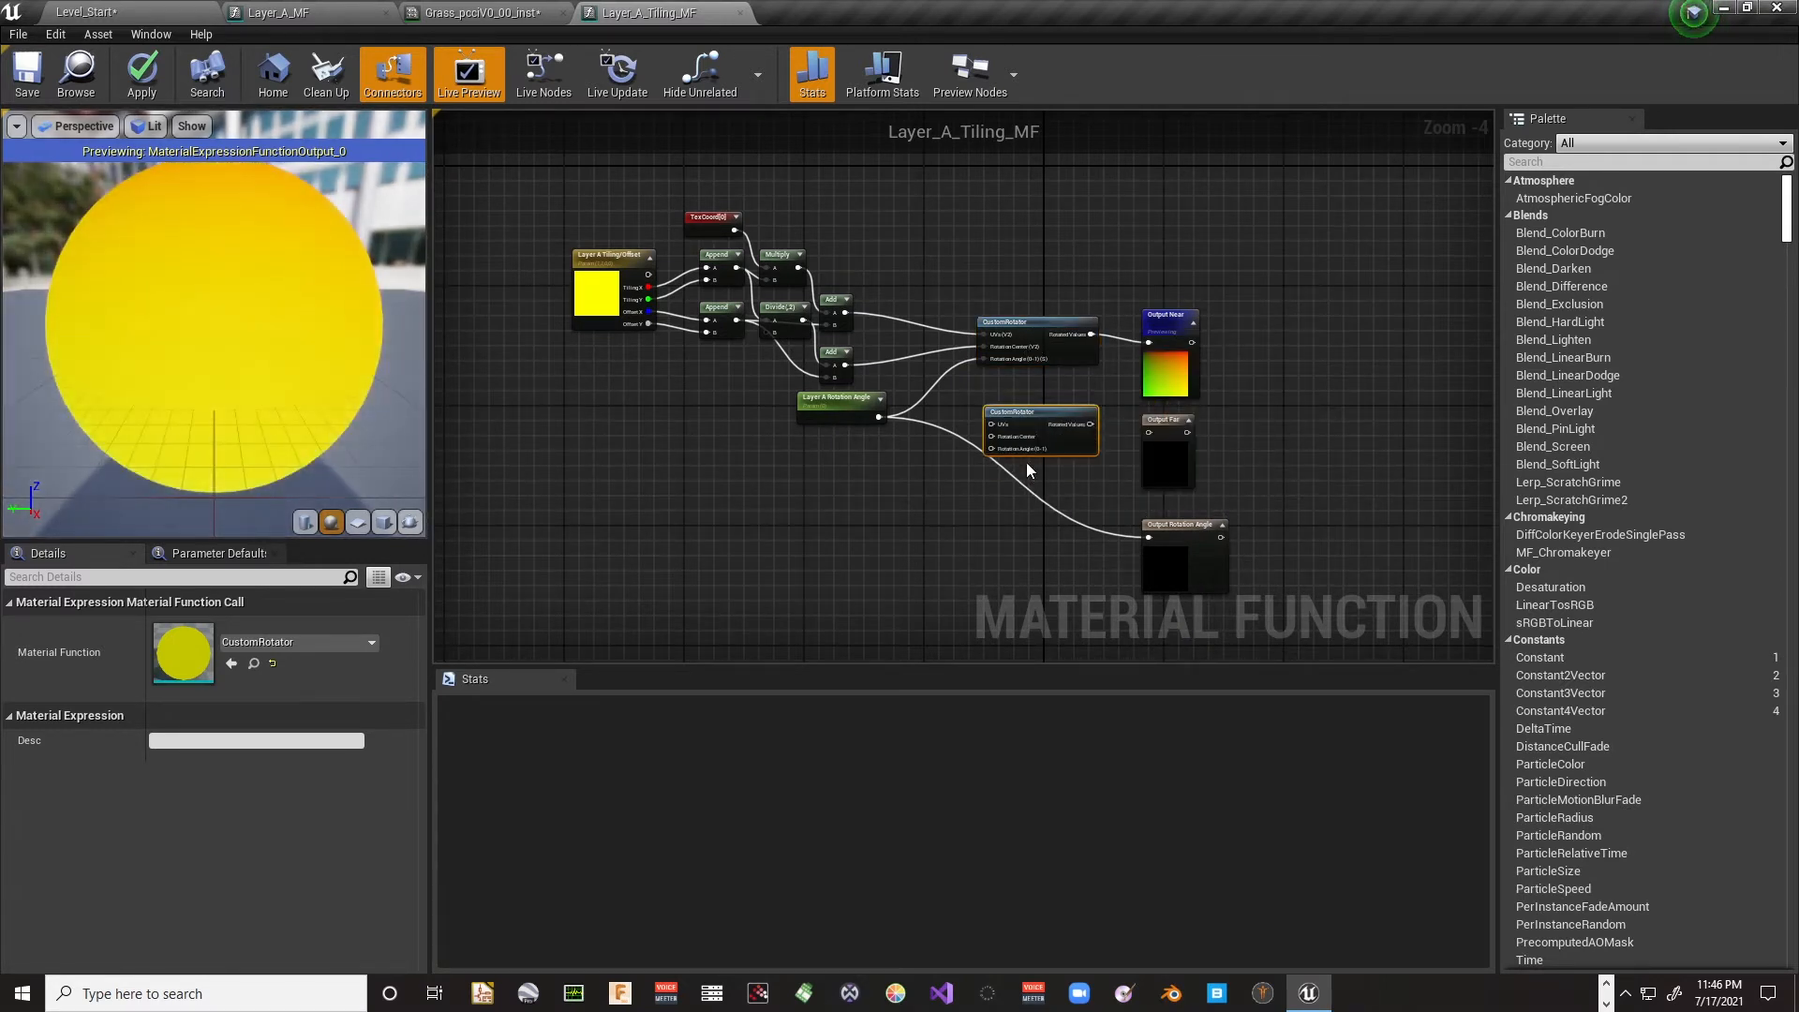
Step: Connect the duplicate CustomRotator to Output Far and feed it the two Add results and Layer A Rotation Angle, matching the original's inputs
scroll(1033, 465, up, 4)
drag(1159, 382, 1267, 397)
right_drag(754, 256, 982, 330)
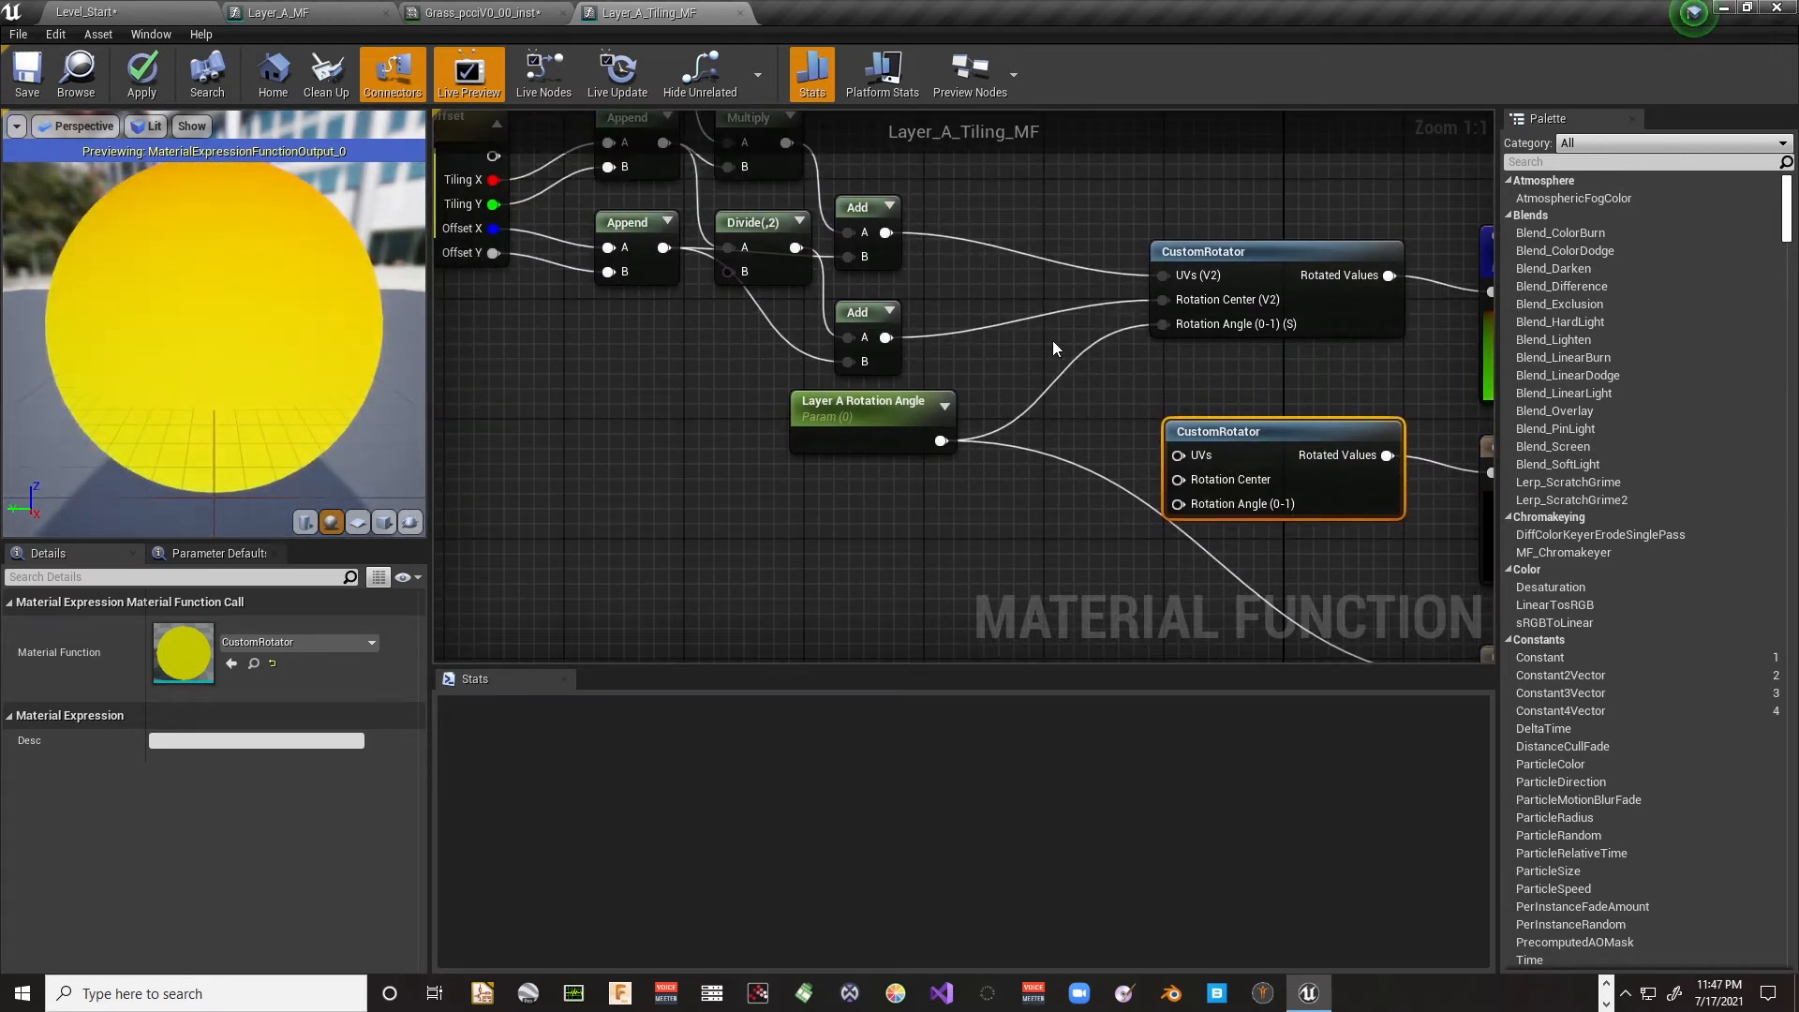
drag(884, 232, 1179, 455)
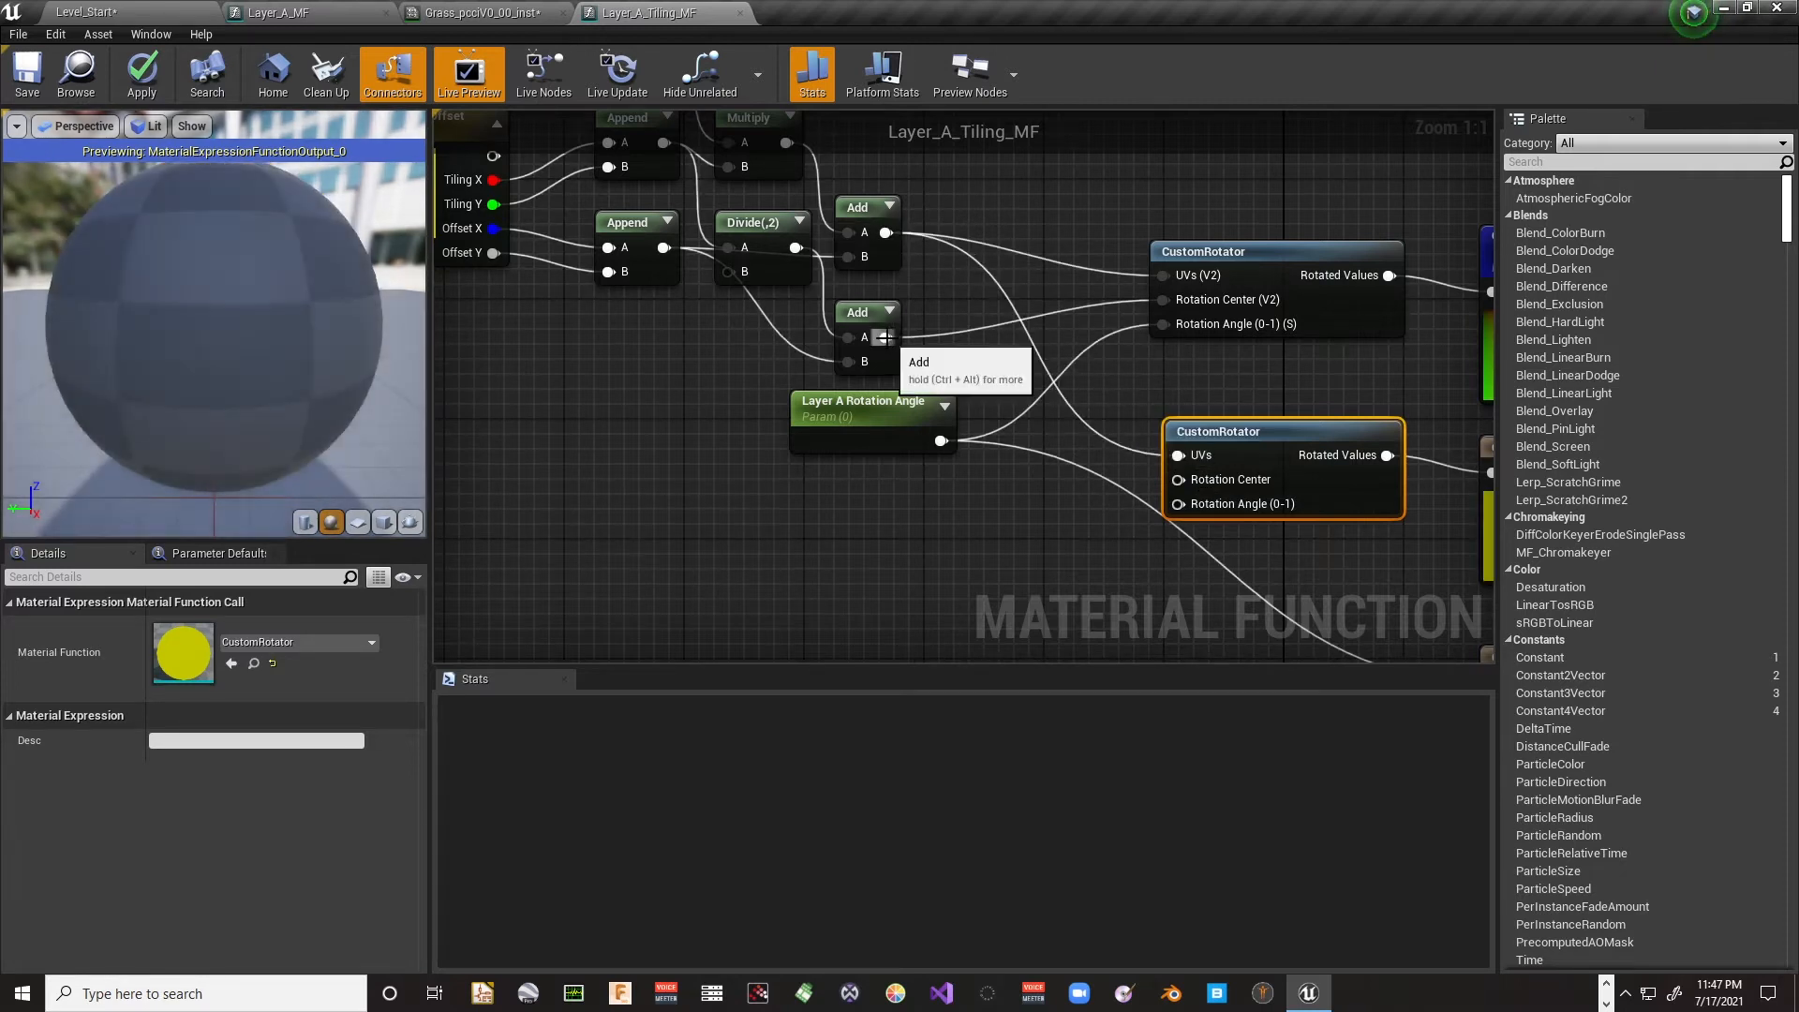
drag(886, 338, 1178, 480)
drag(1179, 480, 1179, 480)
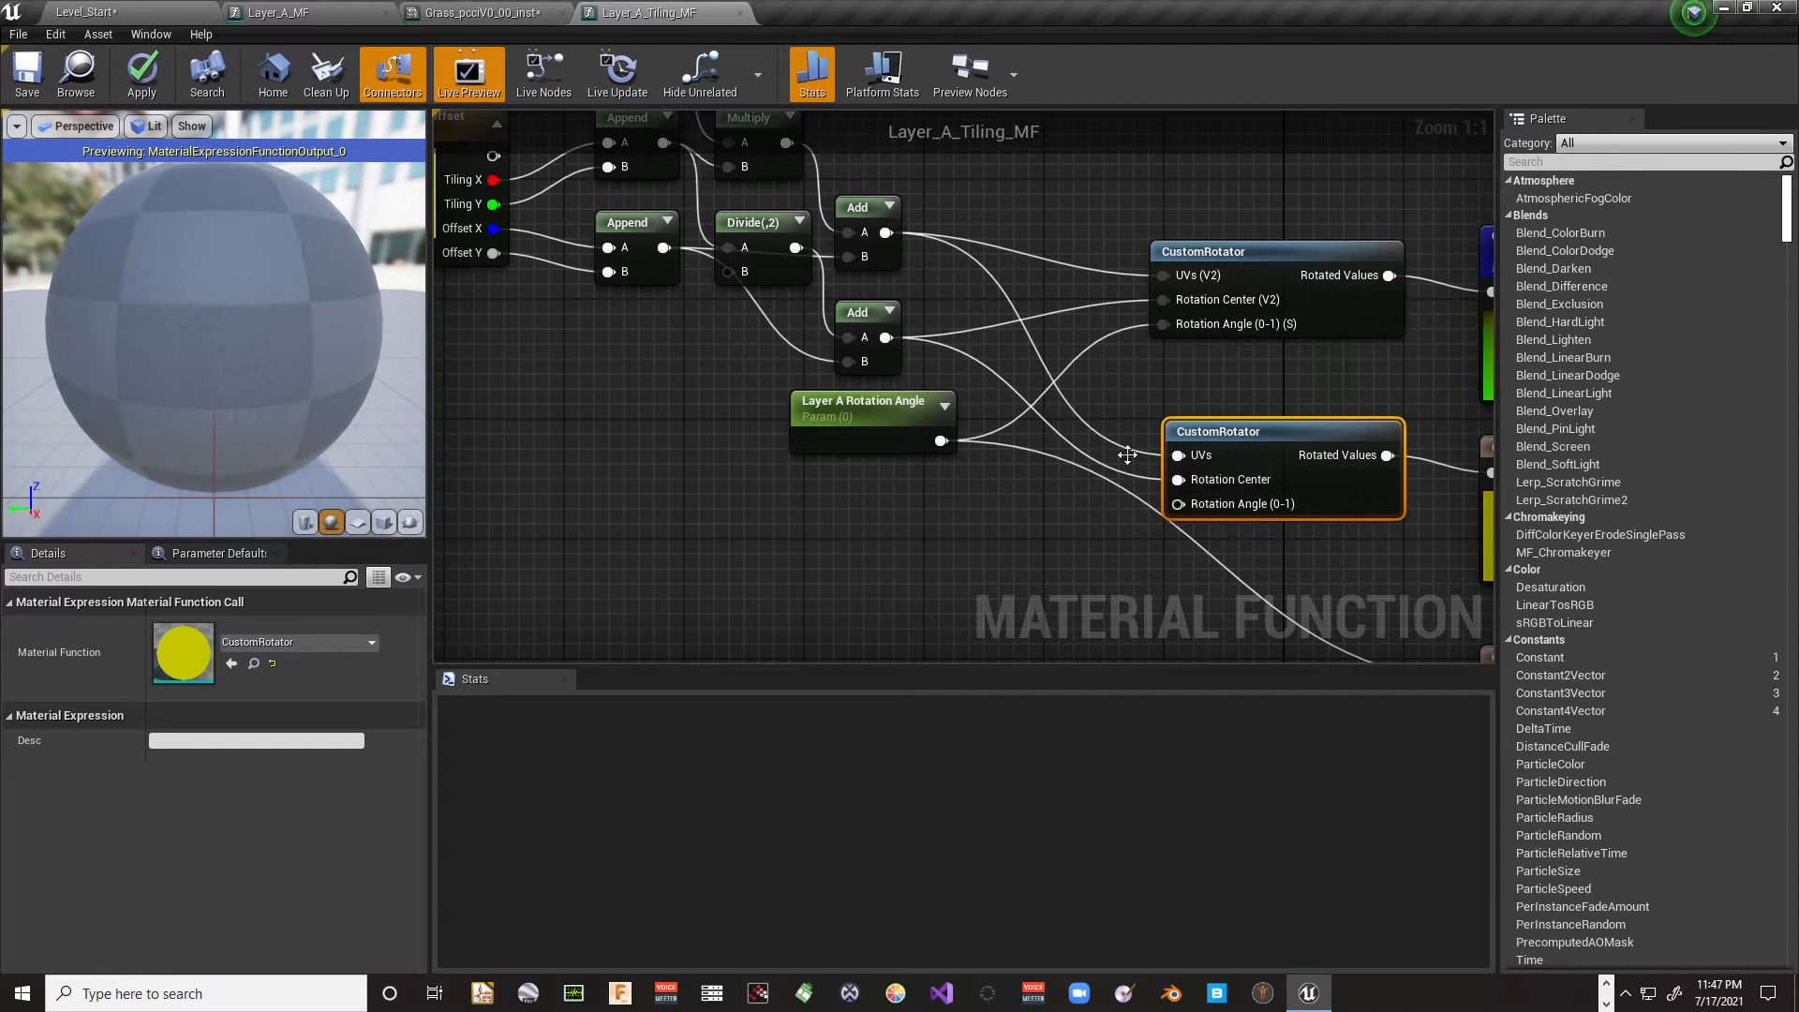
drag(942, 441, 1179, 504)
Step: Move the Output Rotation Angle and Layer A Rotation Angle nodes further down to make room below the rotators
right_drag(1357, 532, 1162, 489)
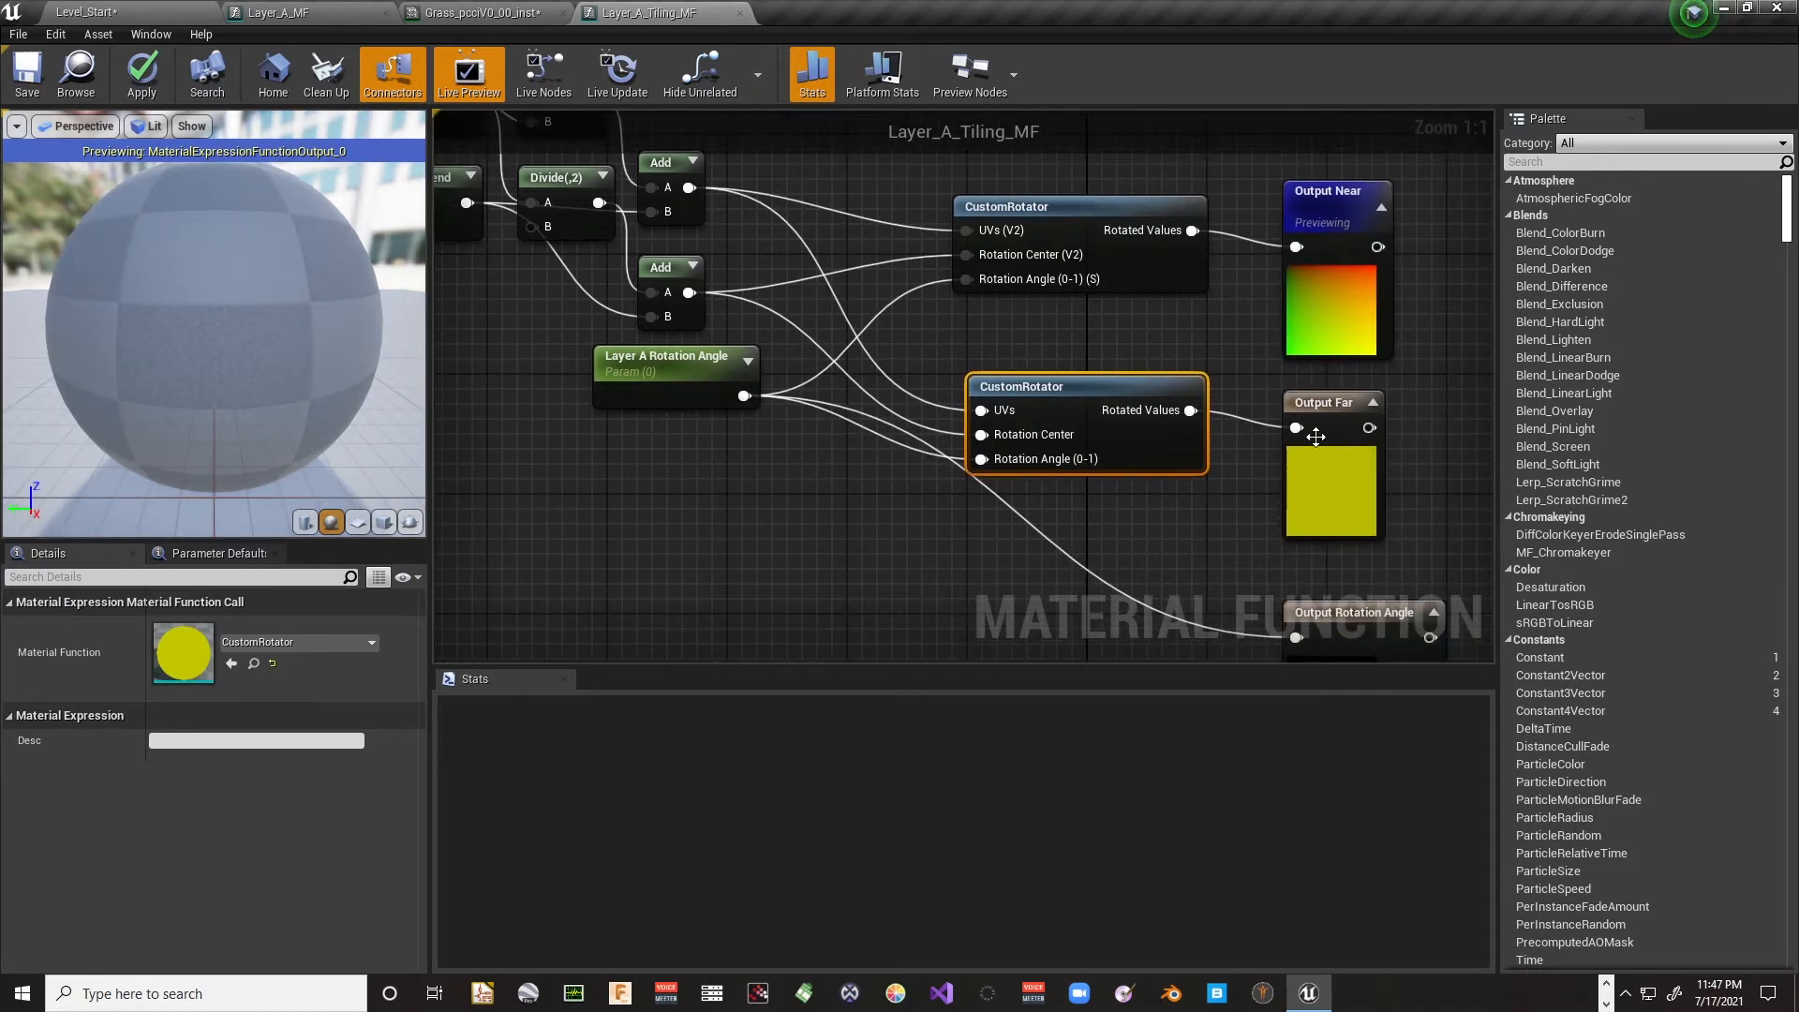
click(1331, 651)
right_drag(1329, 656, 1314, 598)
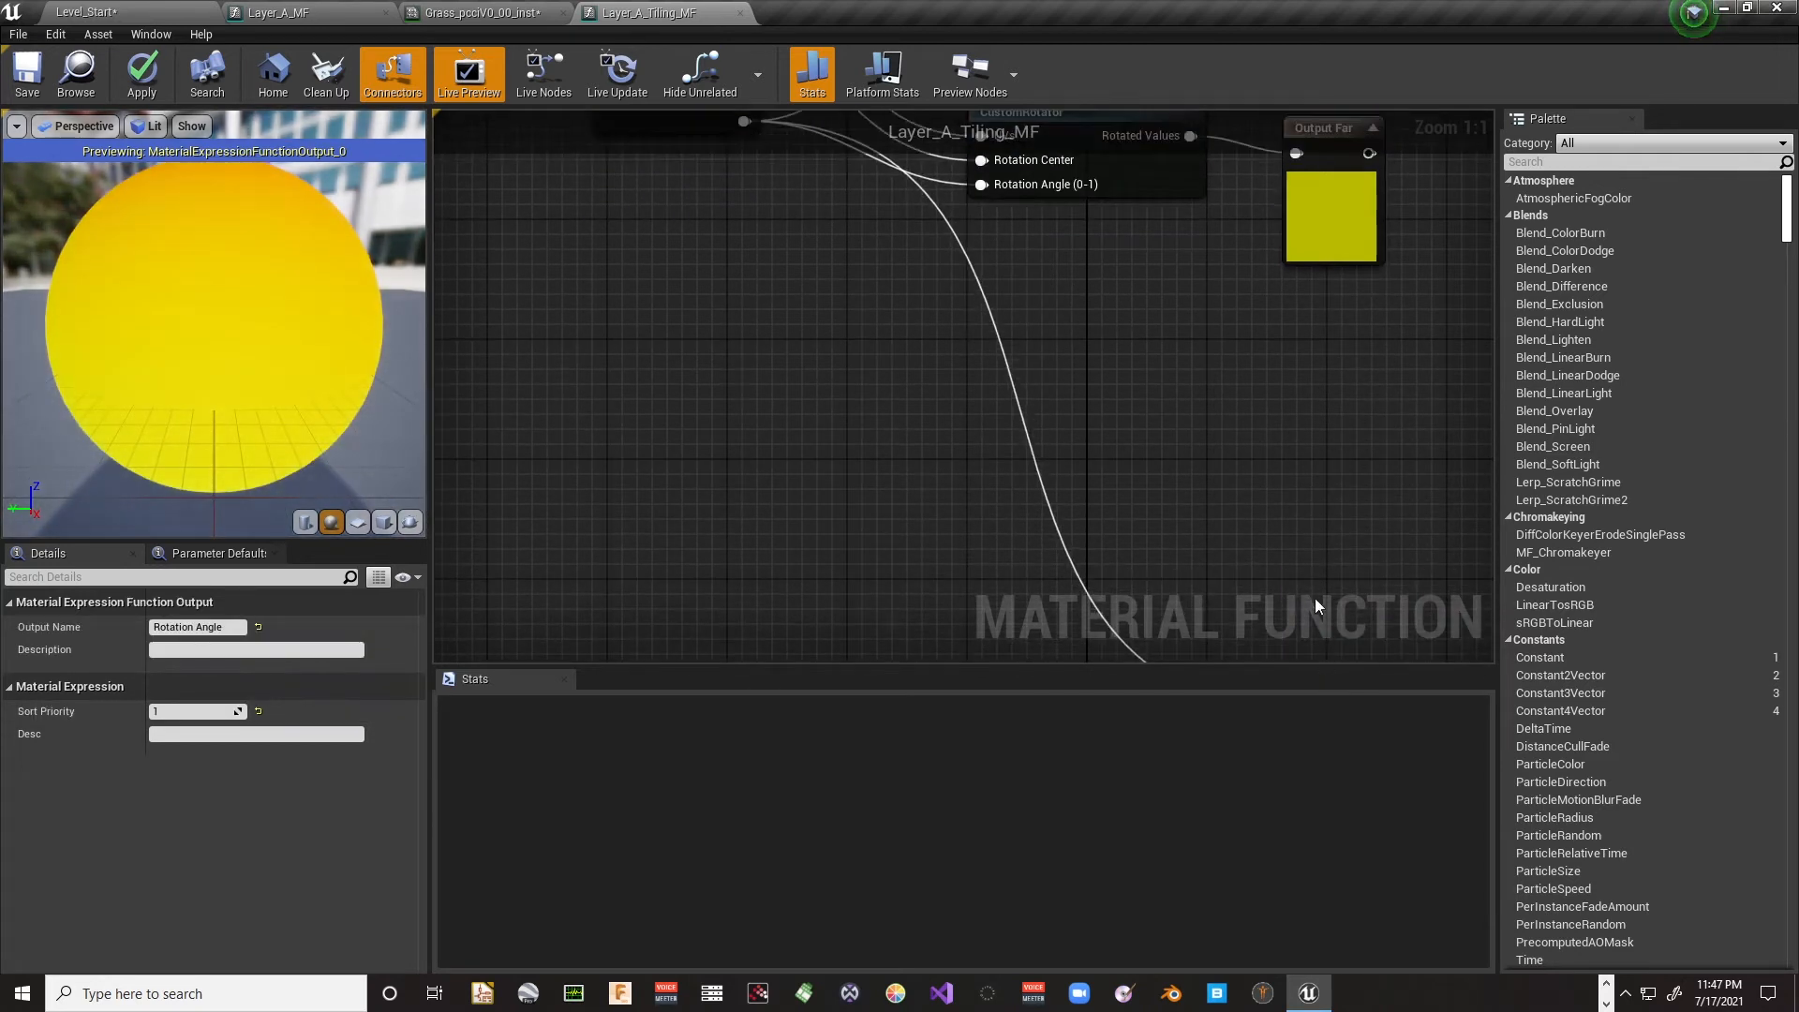
right_drag(749, 230, 849, 350)
drag(745, 232, 729, 362)
right_drag(1082, 513, 890, 274)
drag(1313, 623, 1291, 474)
right_drag(1094, 268, 1223, 636)
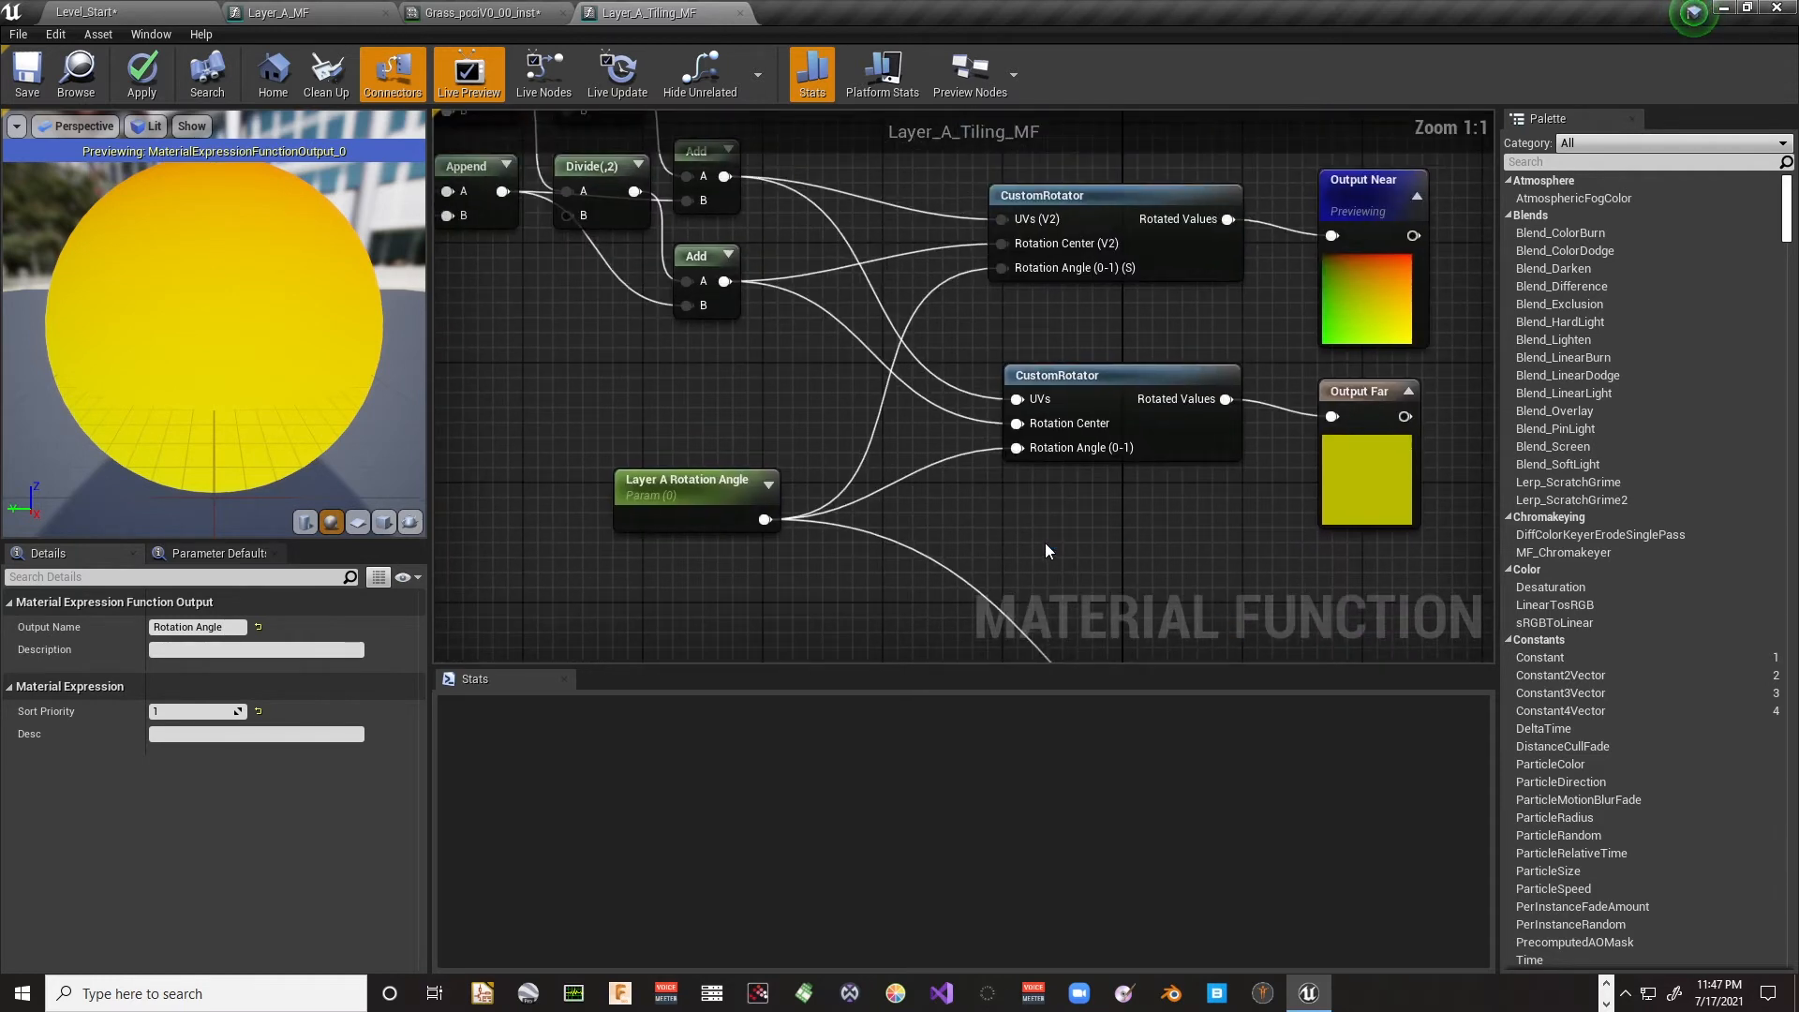
Step: Move the TexCoord node aside and add a LandscapeLayerCoords node above the Layer A Tiling/Offset parameter
right_drag(721, 365, 894, 438)
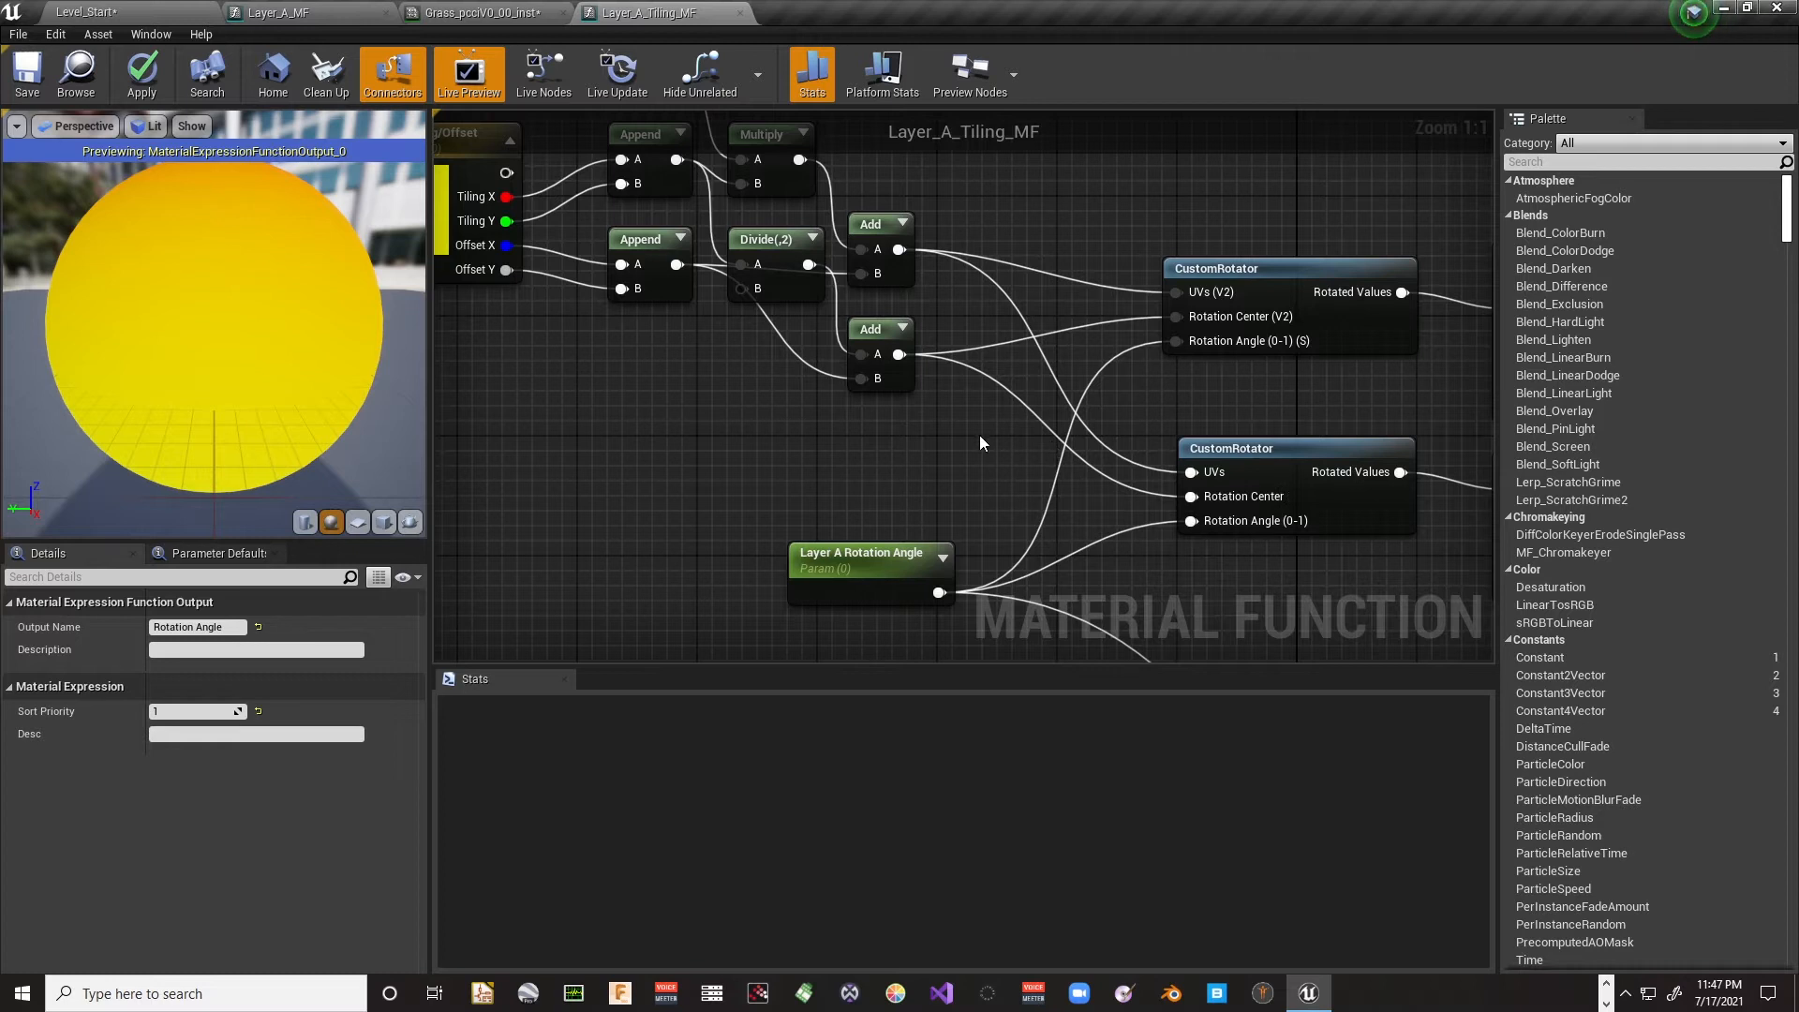
right_drag(980, 434, 1090, 521)
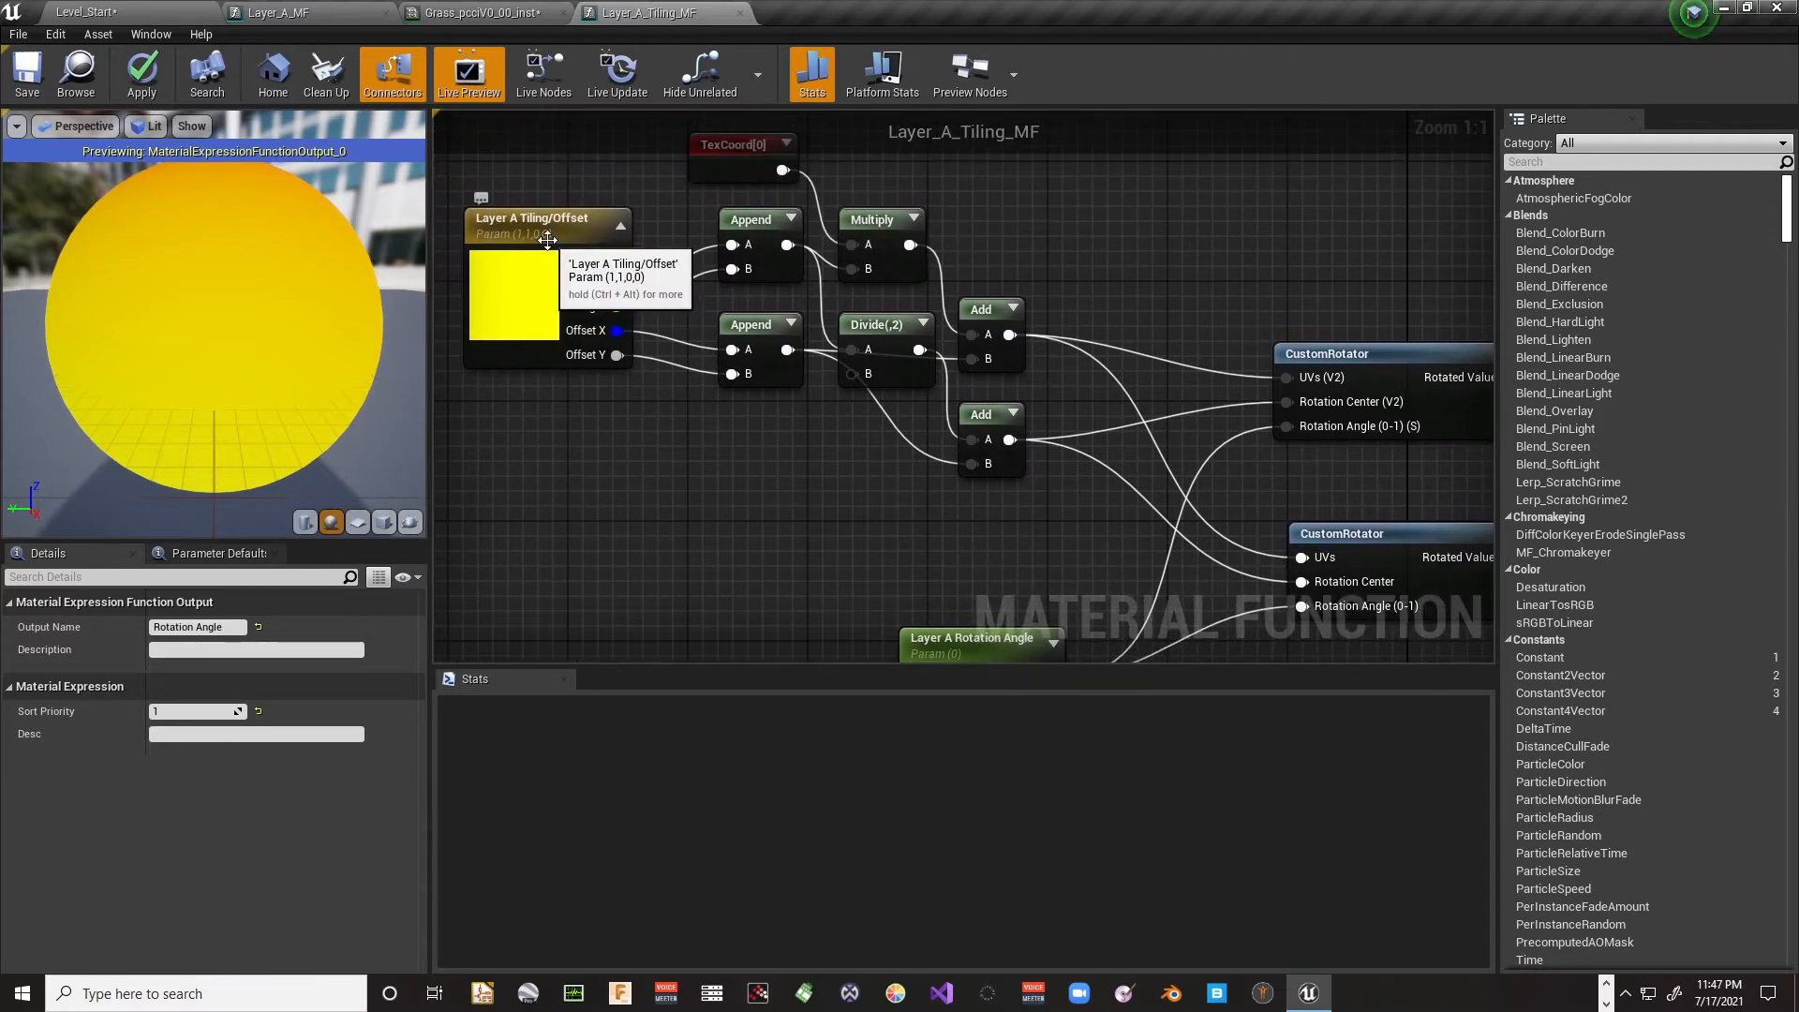
right_drag(720, 325, 659, 397)
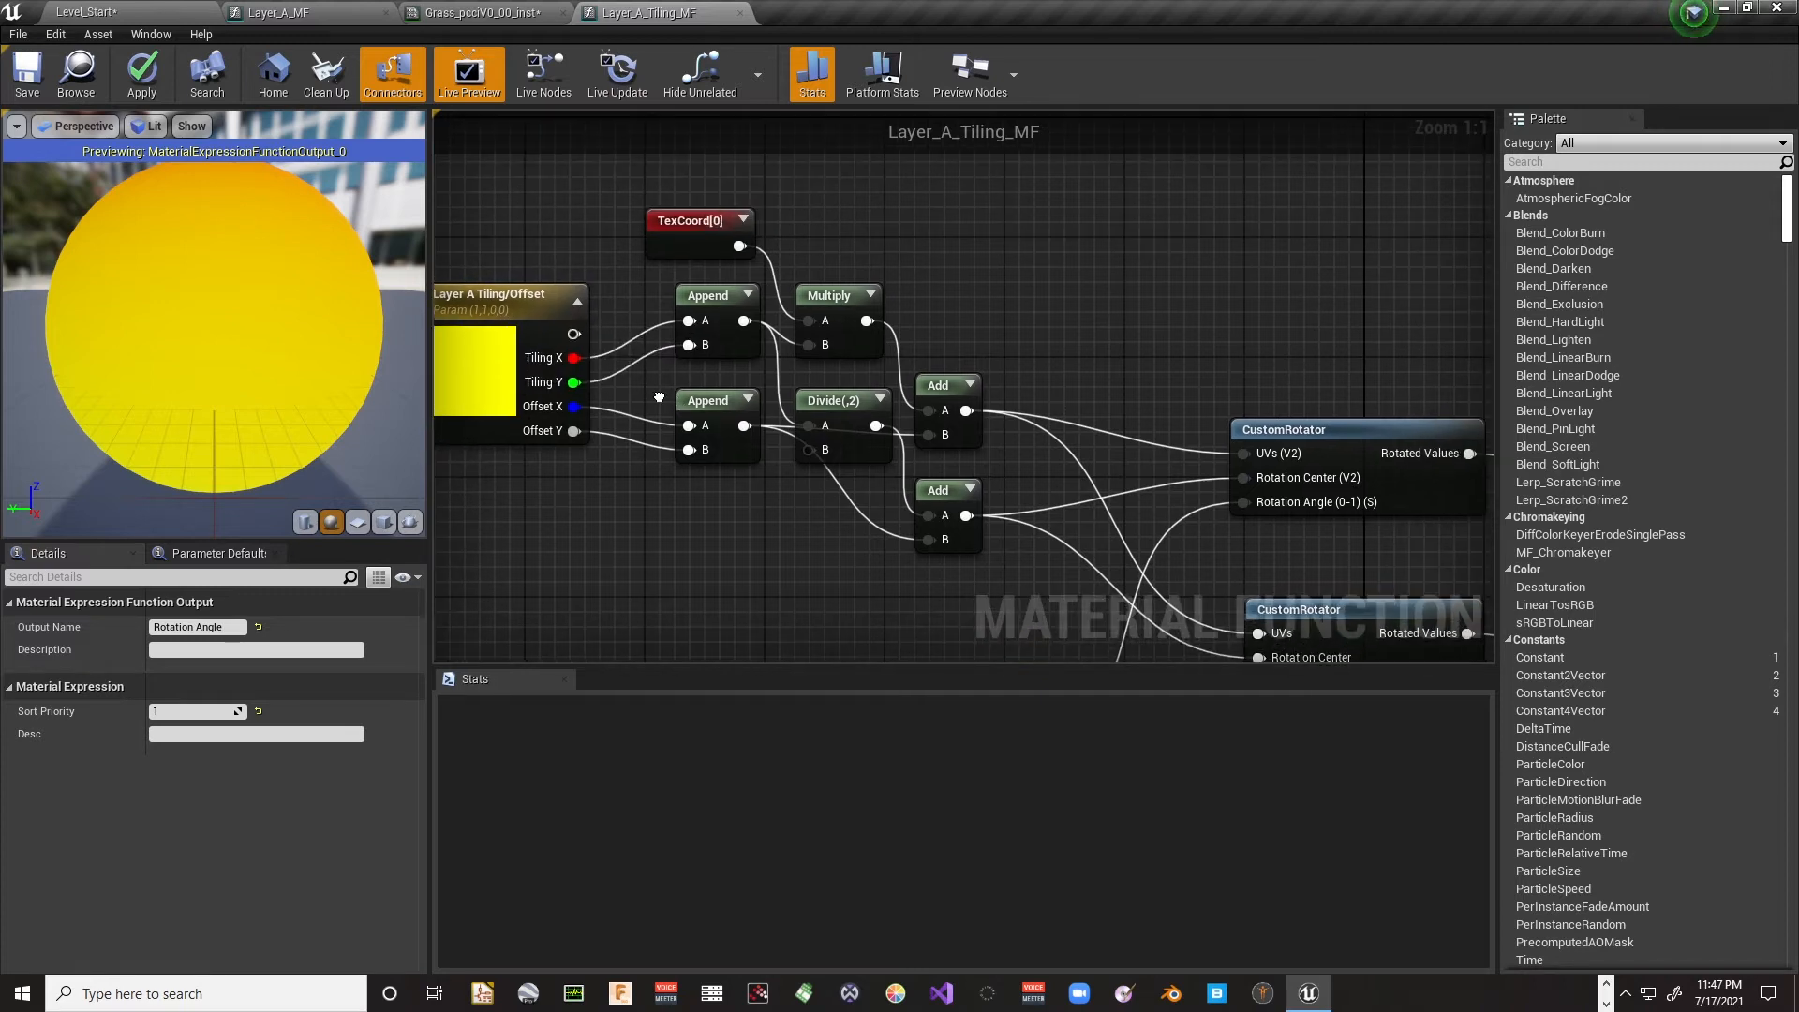
drag(663, 255, 583, 178)
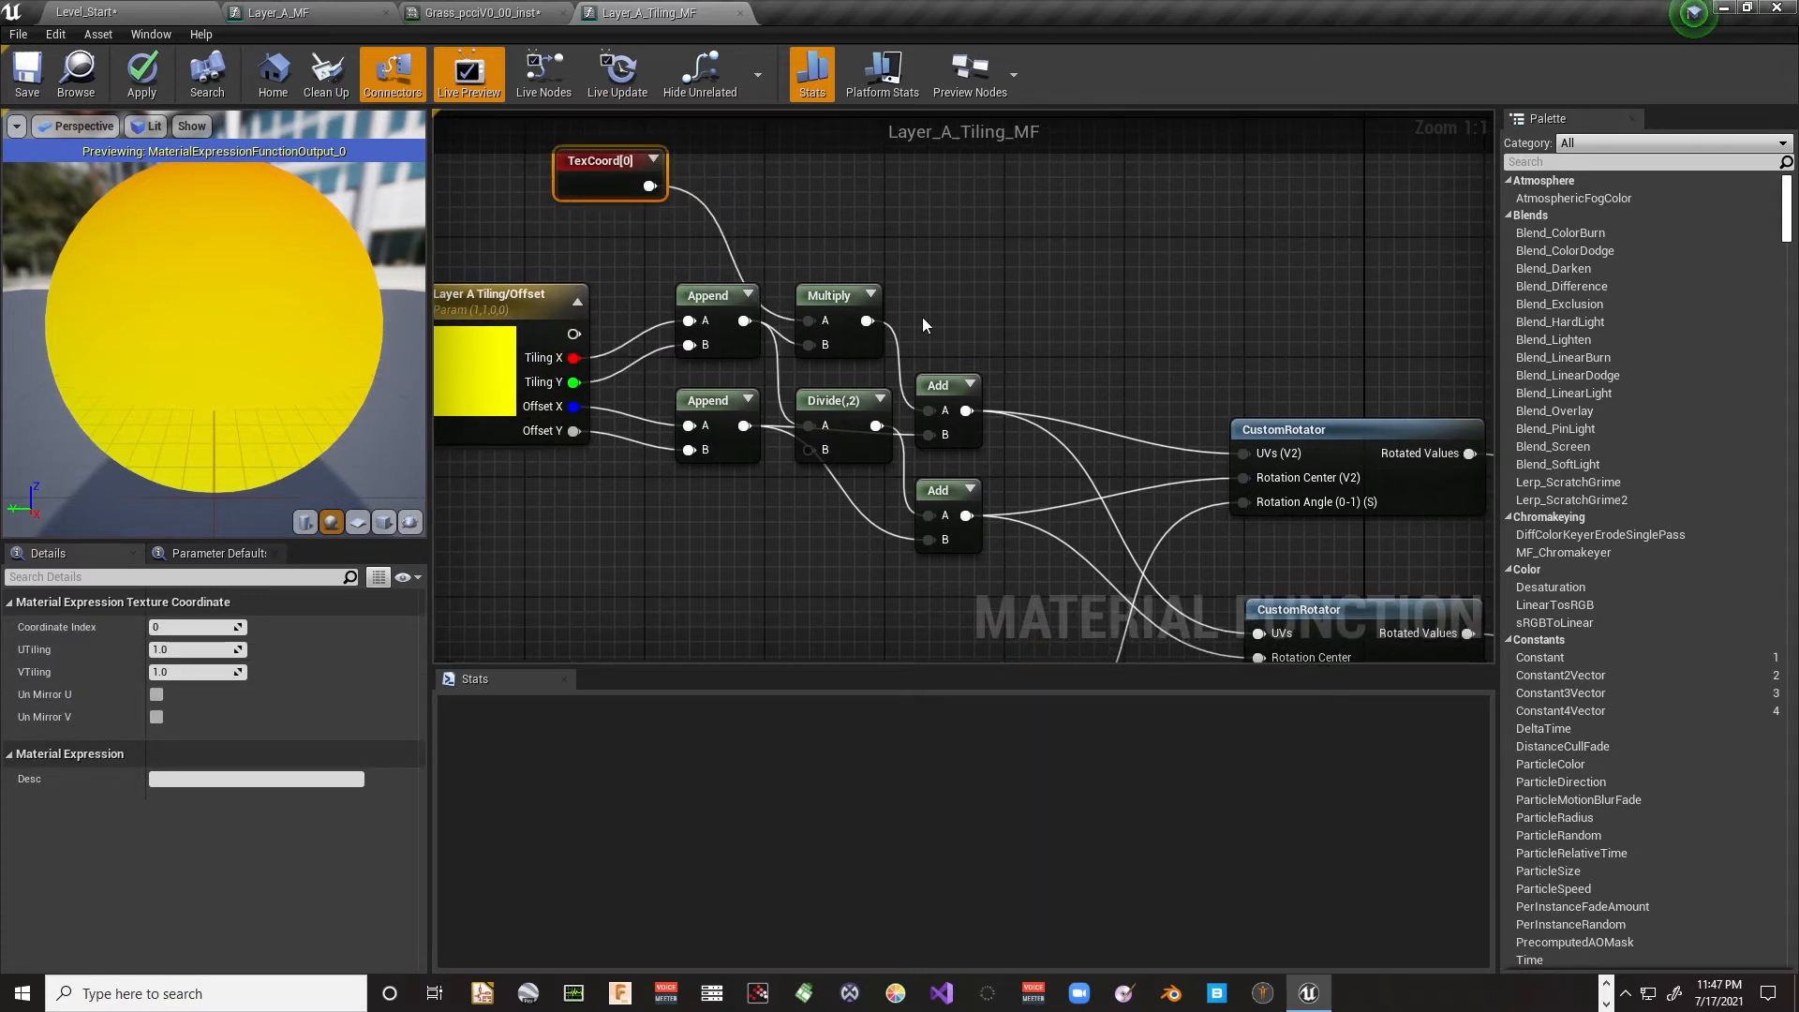
right_drag(922, 317, 1044, 371)
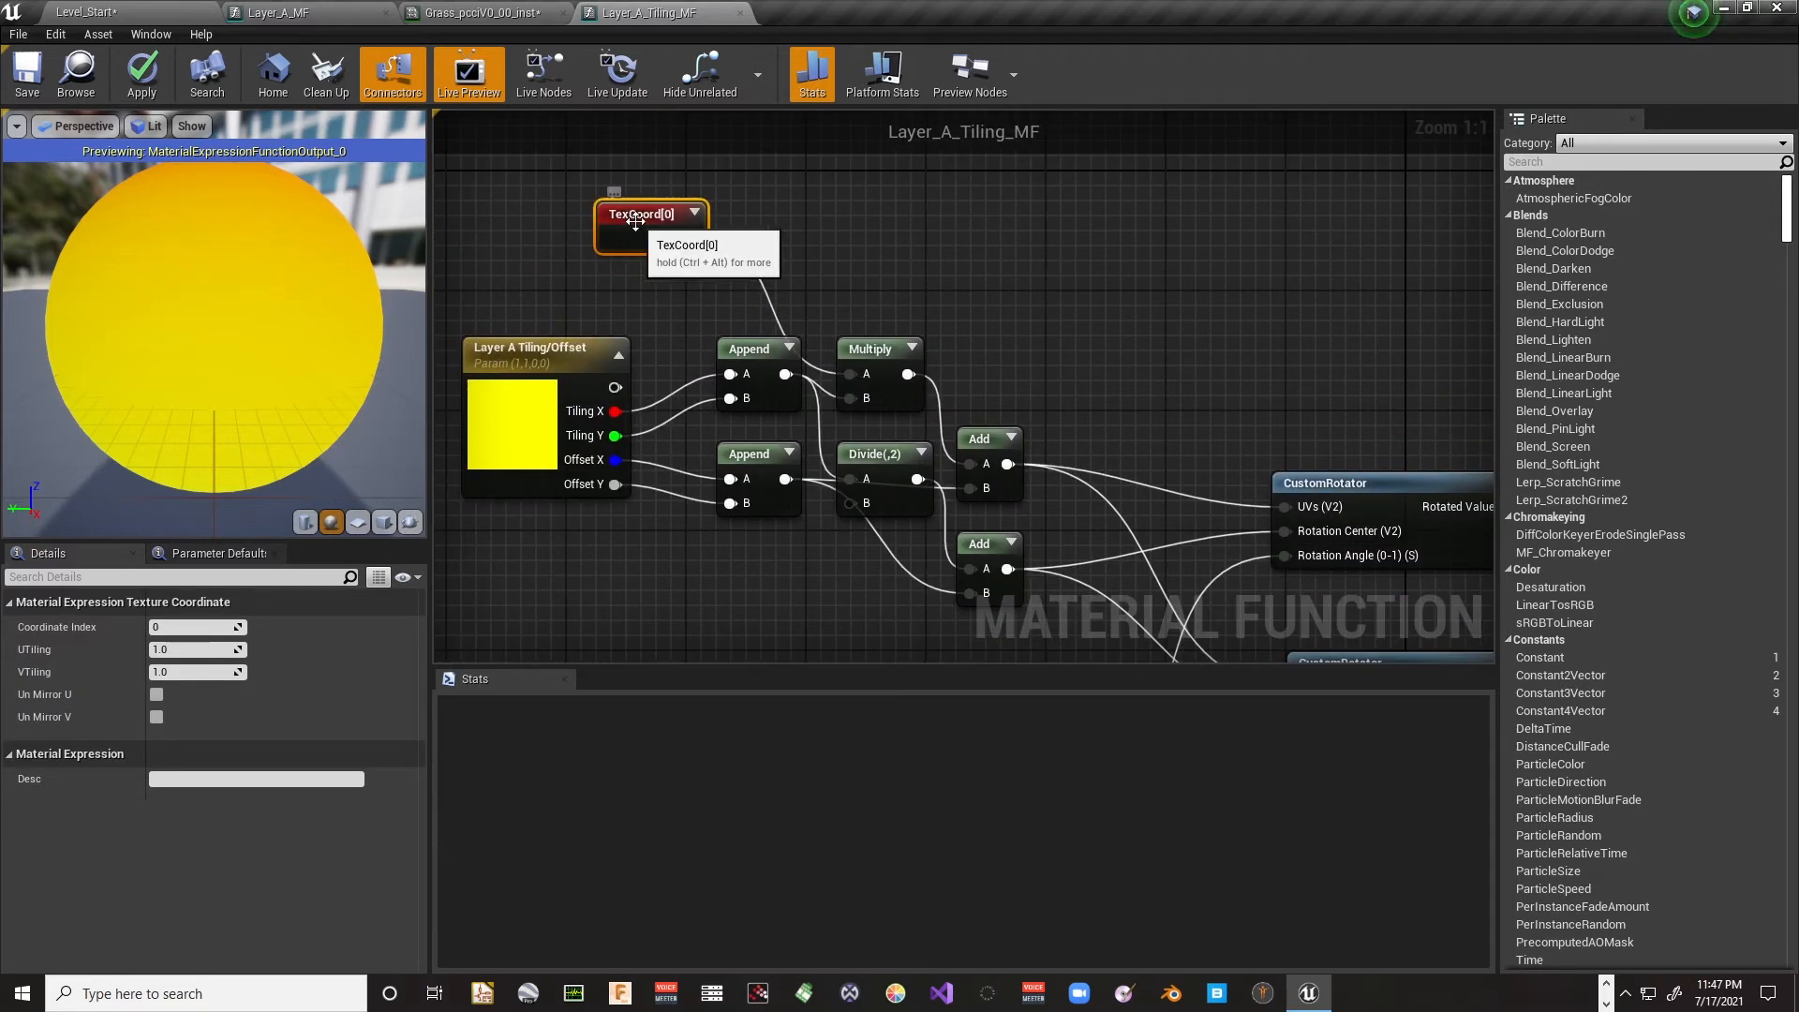
right_drag(875, 228, 1068, 288)
right_click(709, 200)
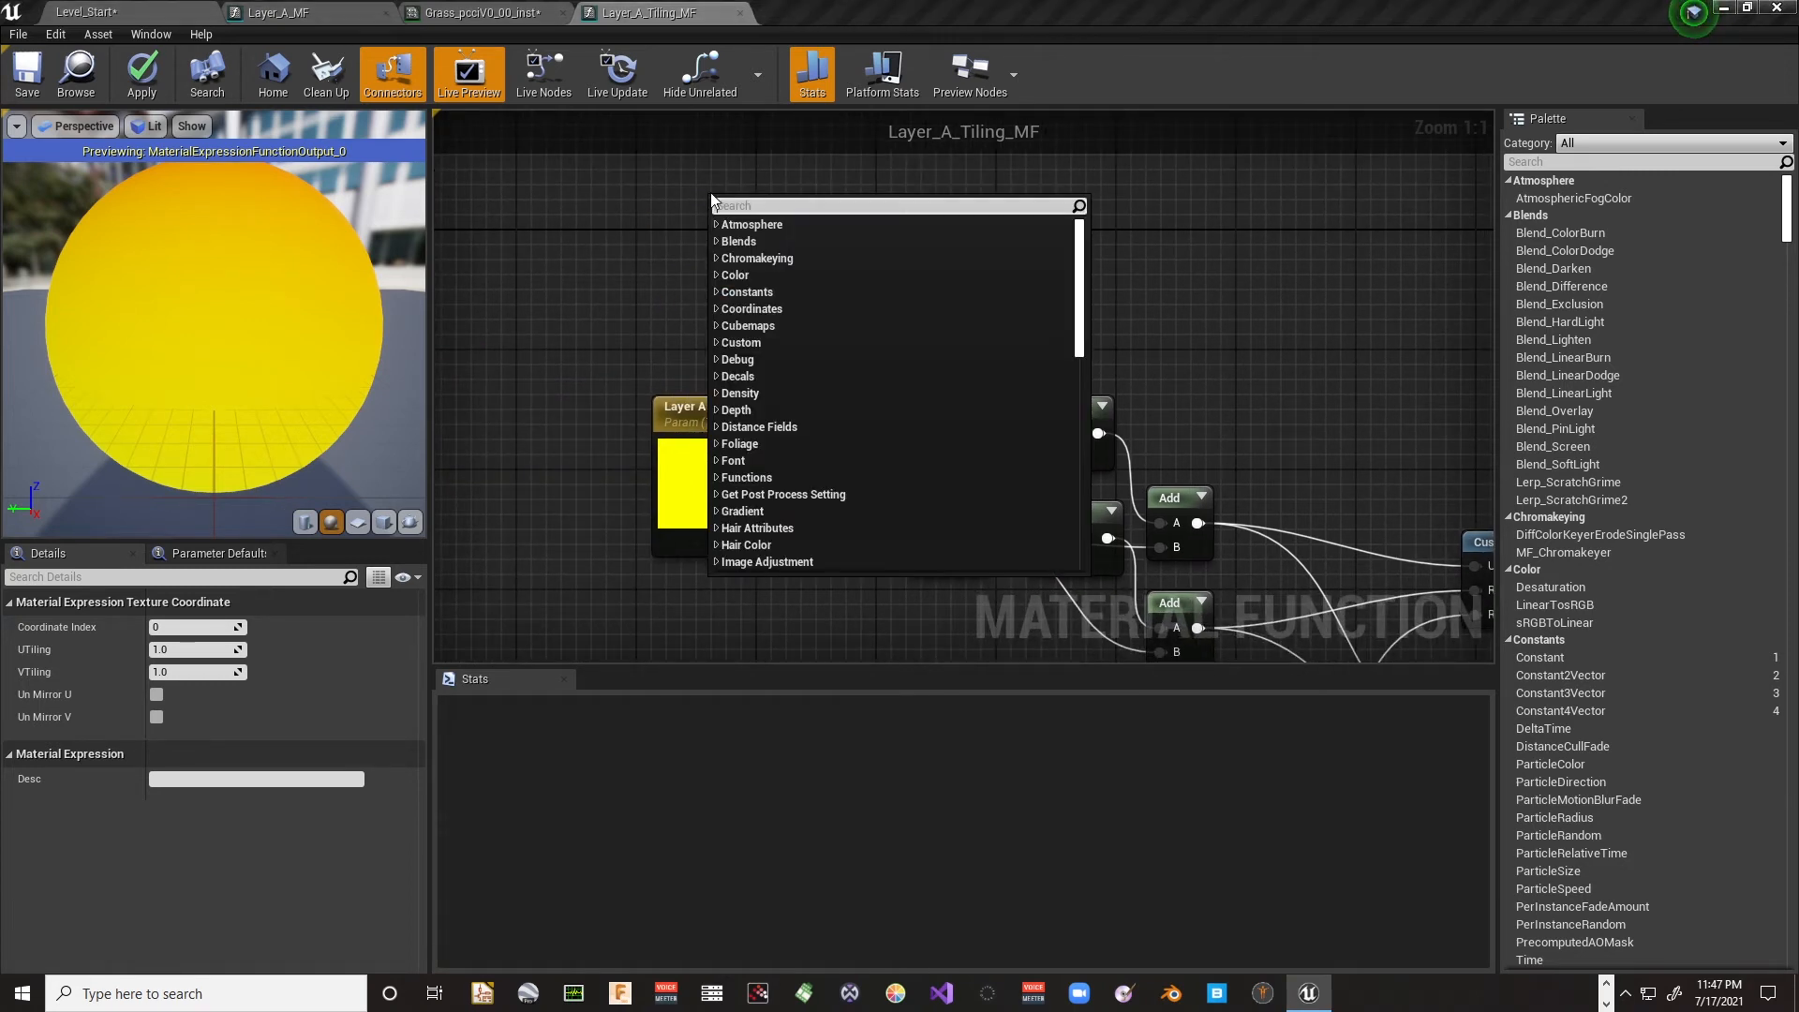
text(Landsca)
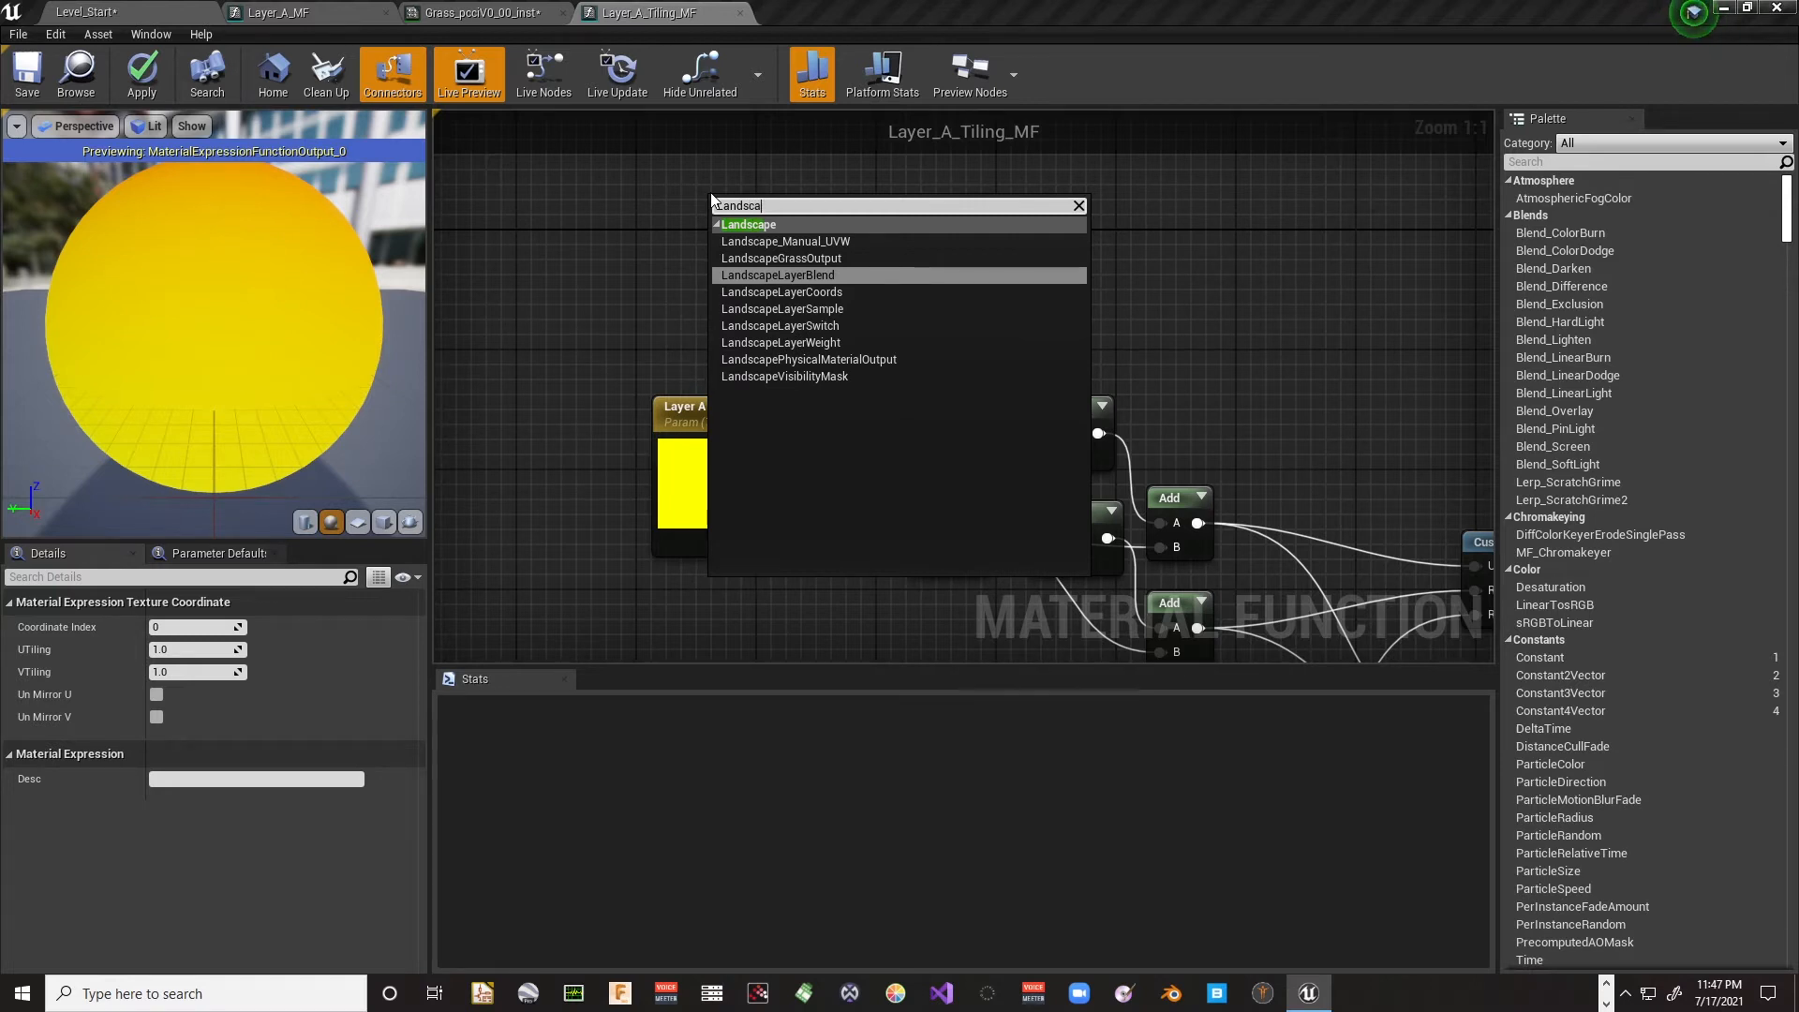
key(Down)
key(Down)
key(Down)
key(Down)
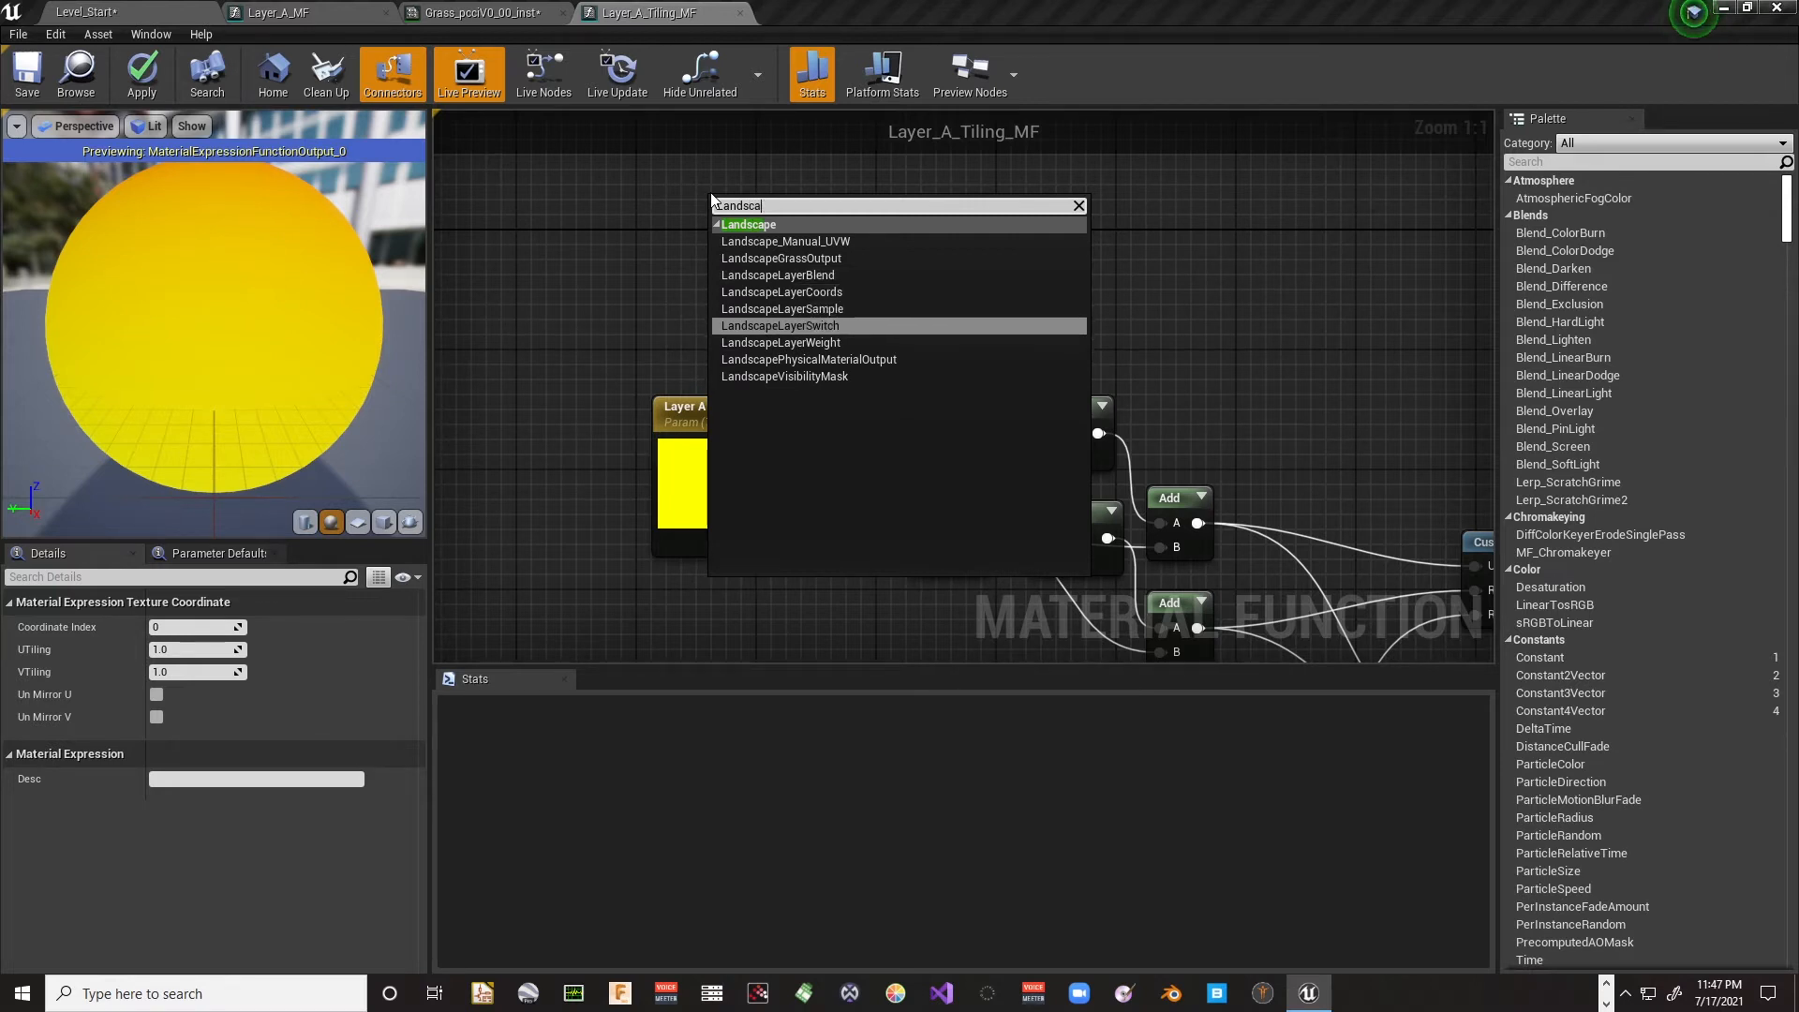
key(Up)
key(Up)
key(Up)
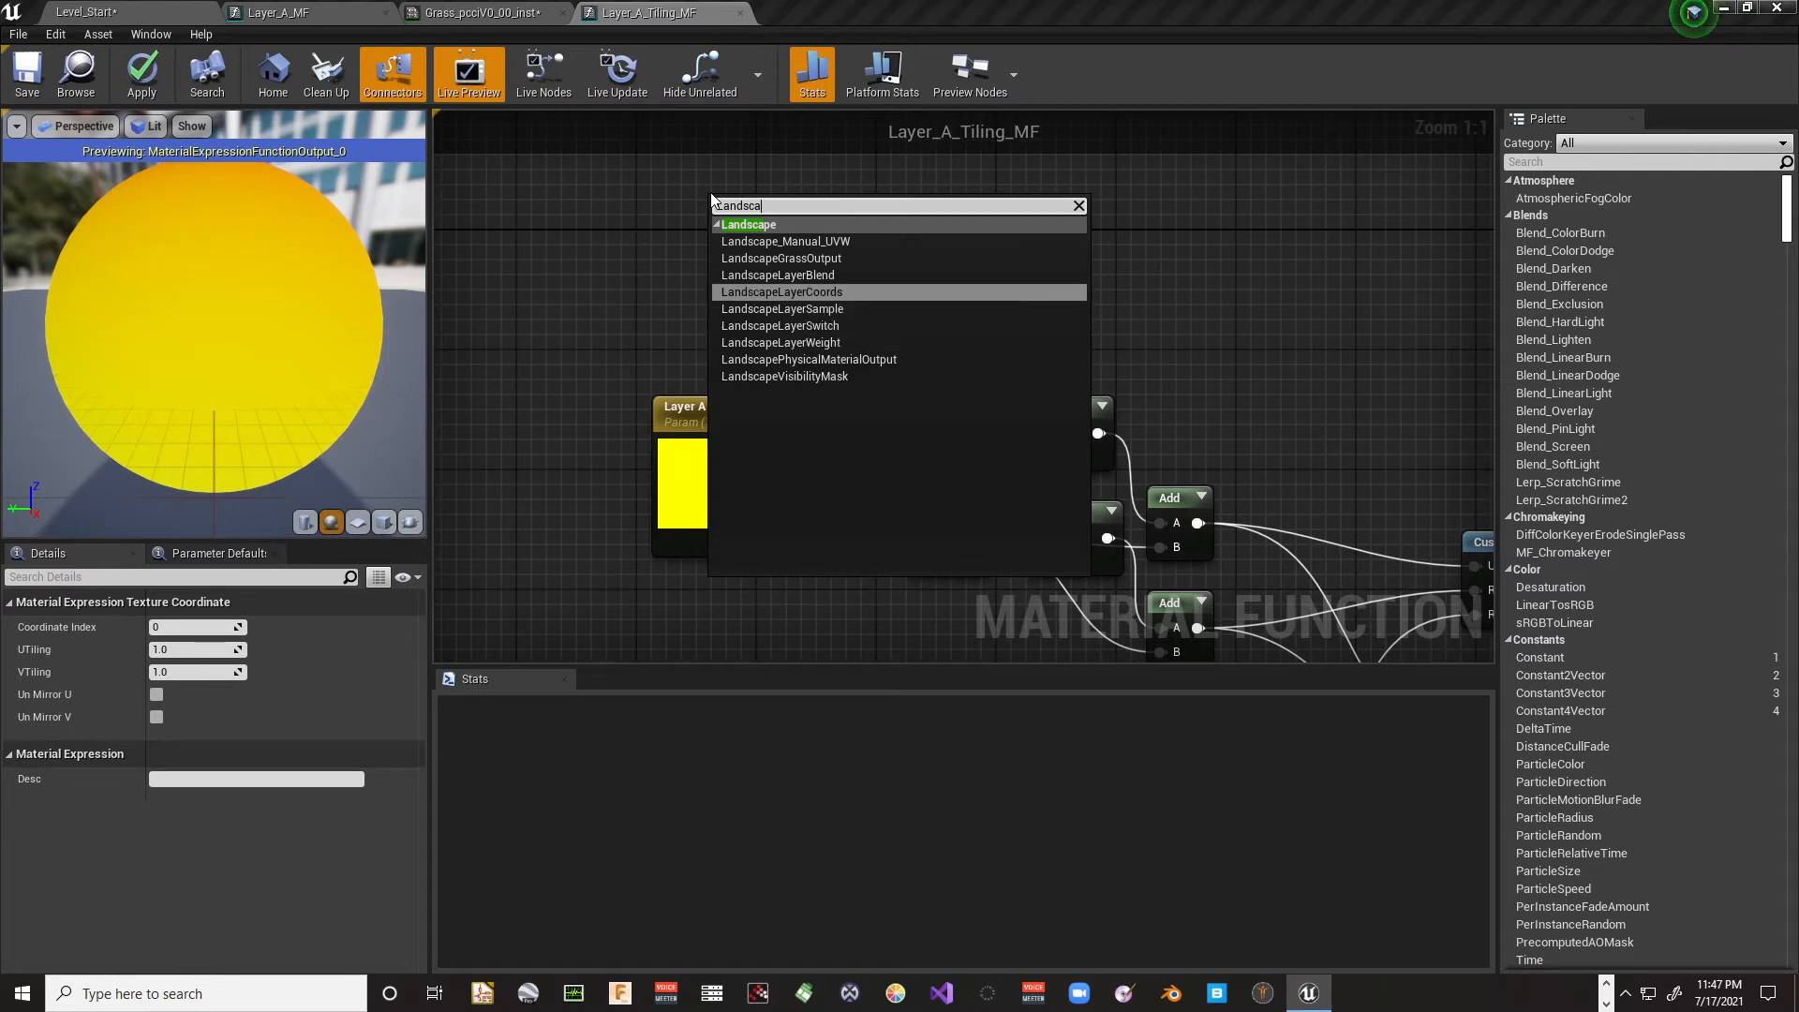
key(Return)
drag(714, 201, 582, 192)
Step: Connect the LandscapeCoords node to the Multiply node's A input in place of TexCoord, and delete the TexCoord node
drag(703, 223, 1038, 435)
drag(834, 276, 999, 230)
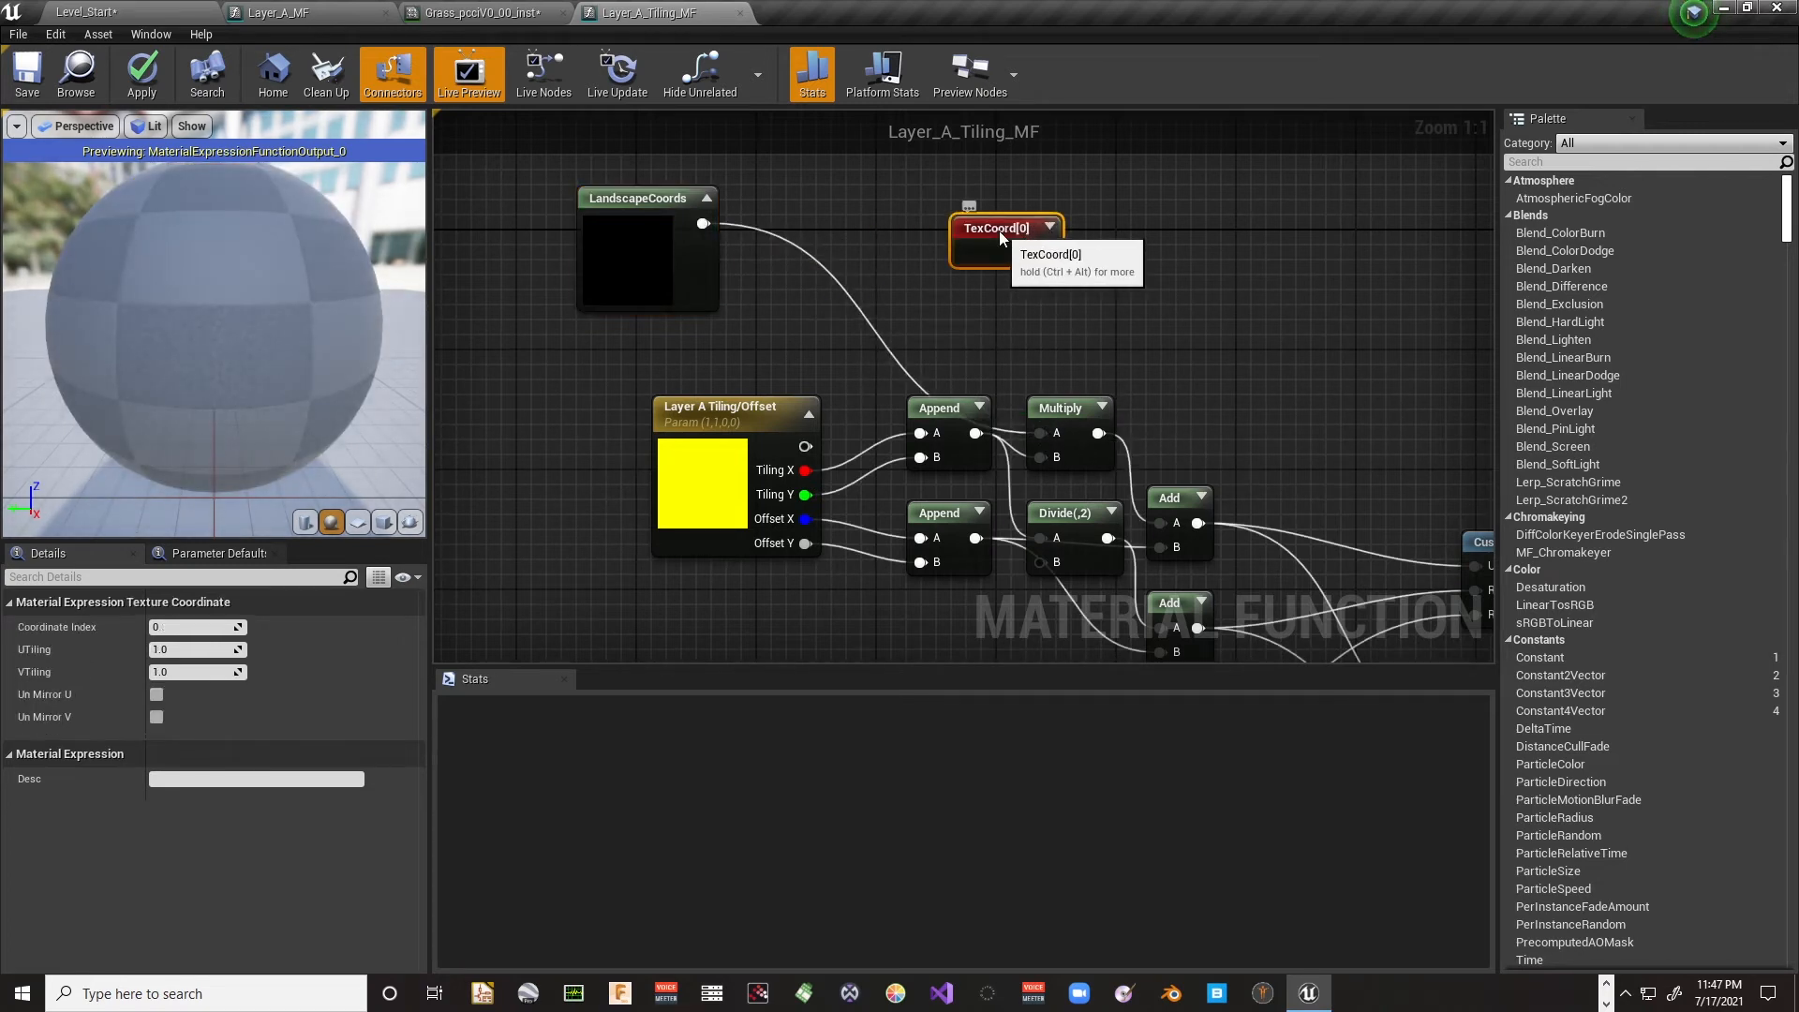
key(Delete)
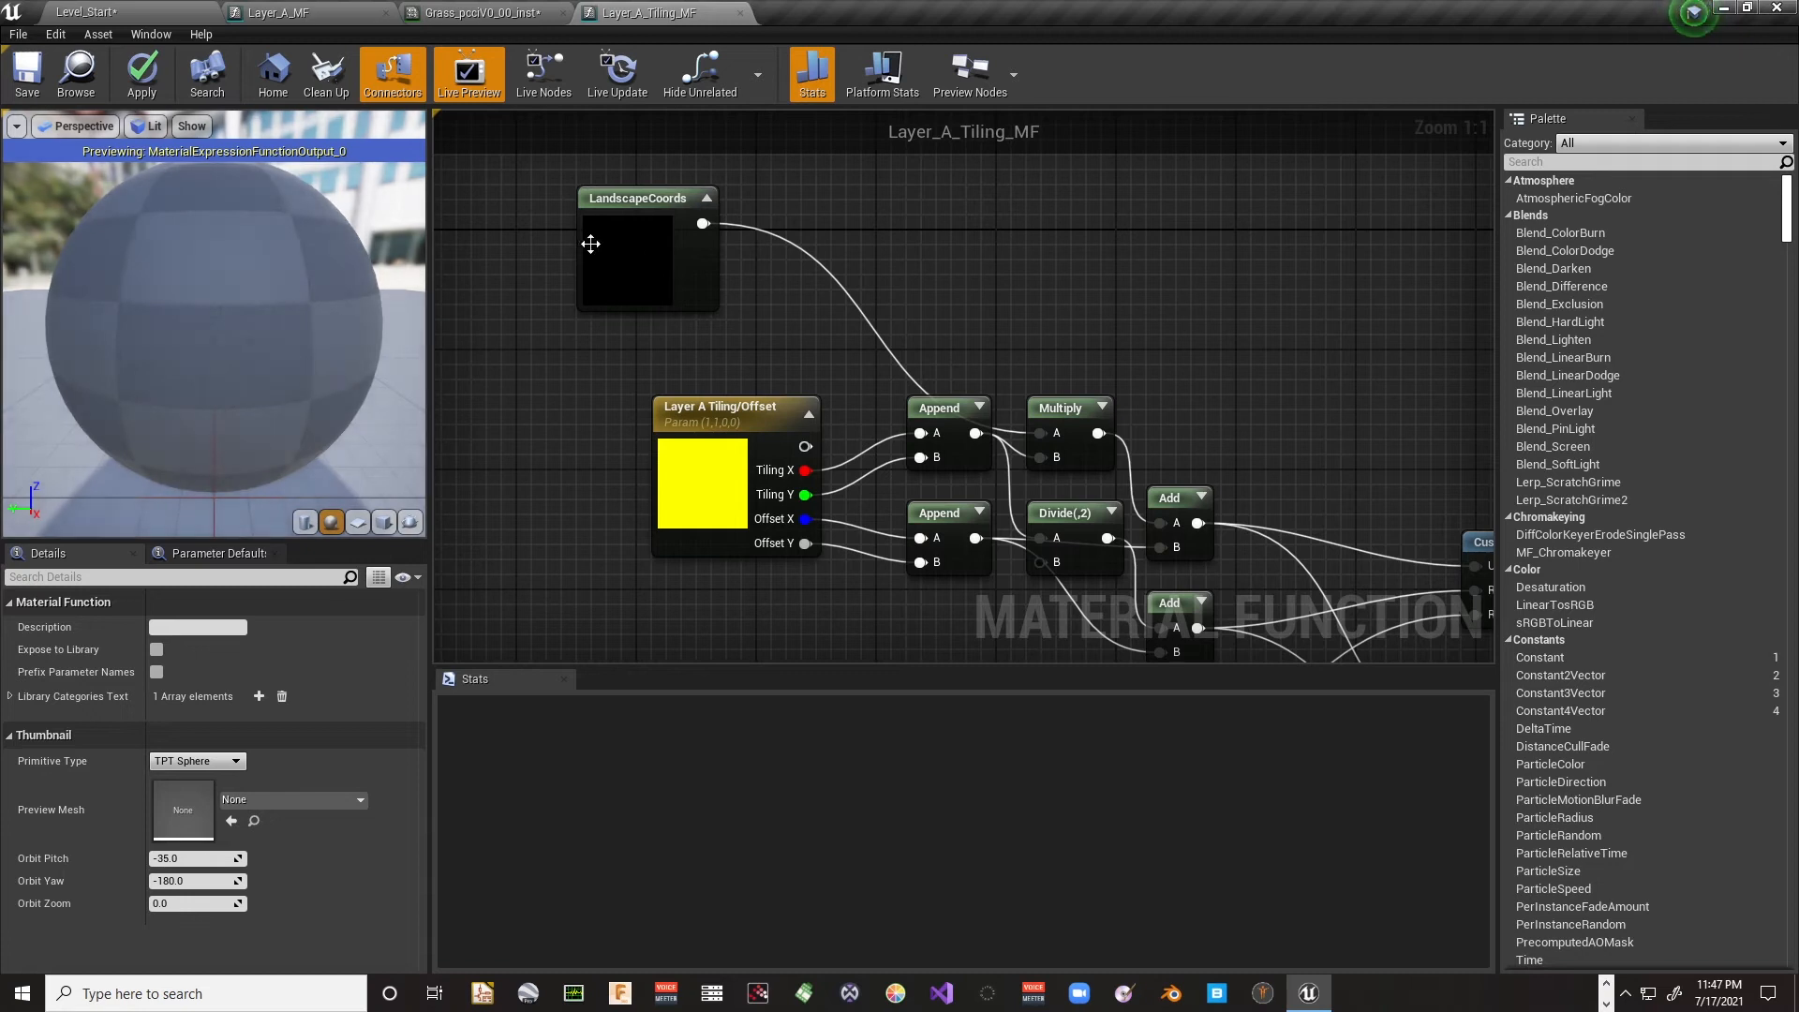
click(665, 195)
Step: Add two Multiply nodes, one above the other, near the original CustomRotator
right_drag(1111, 305, 915, 120)
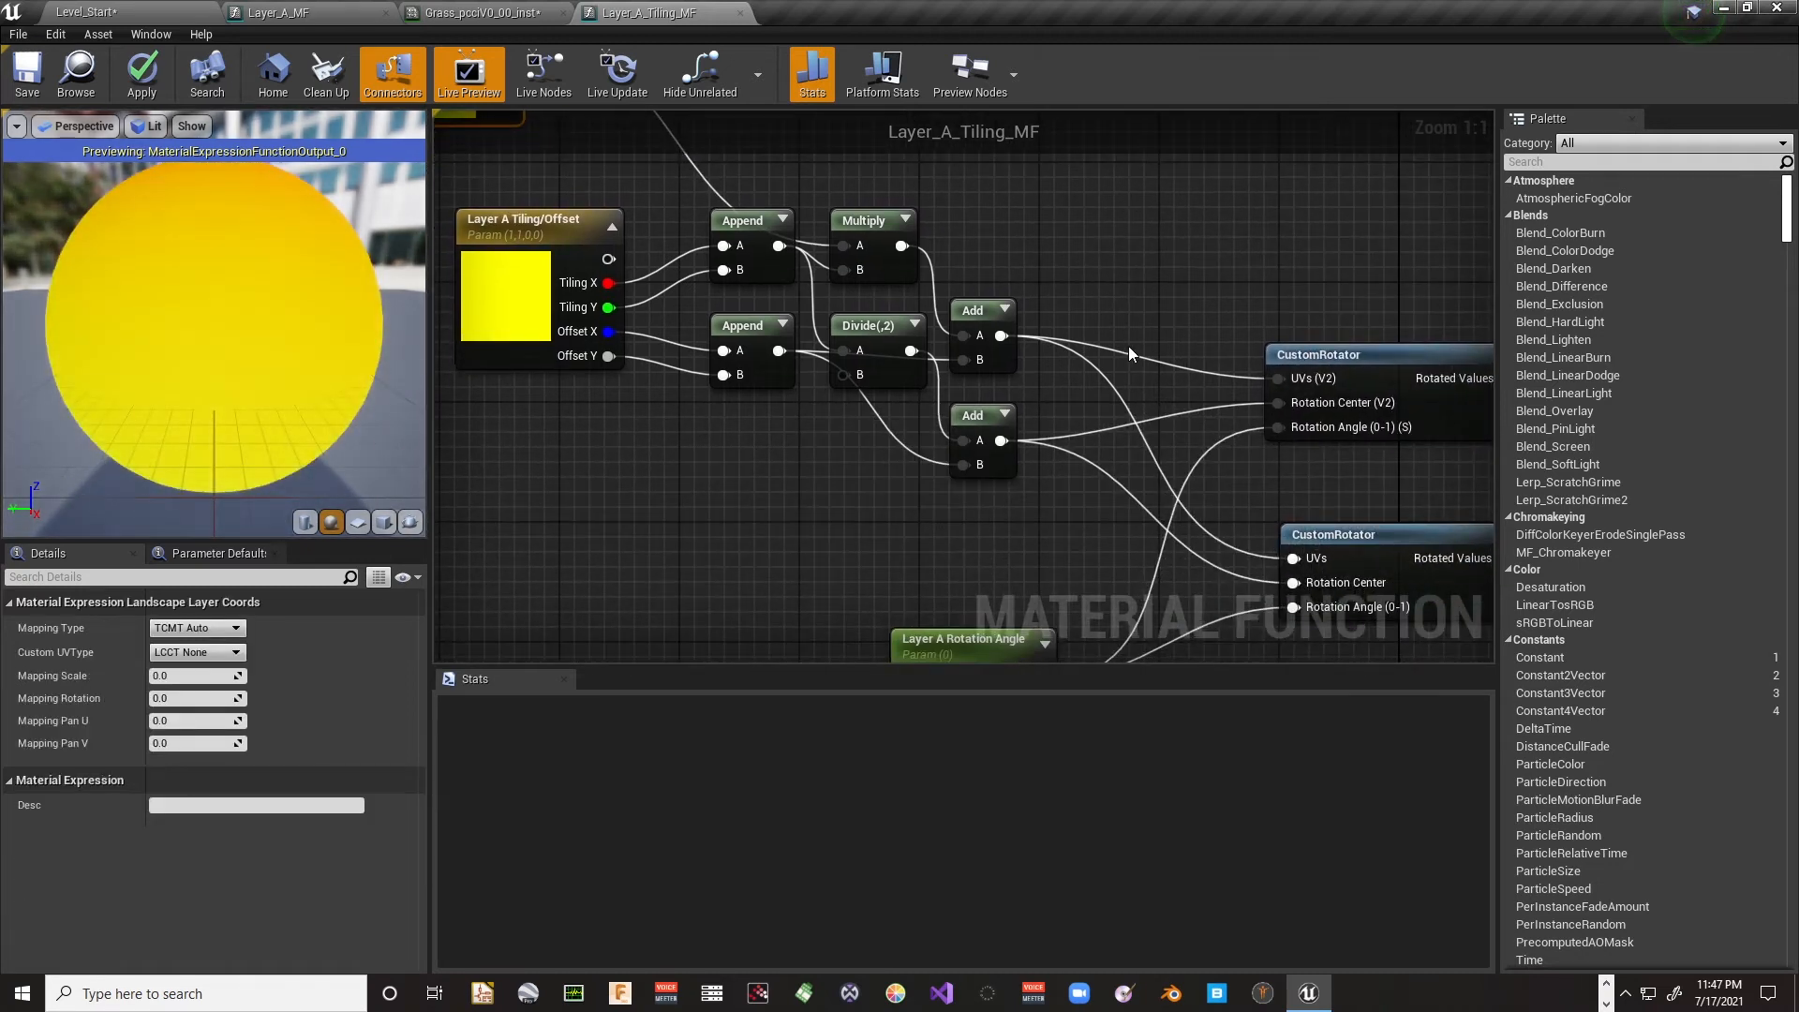
click(1155, 250)
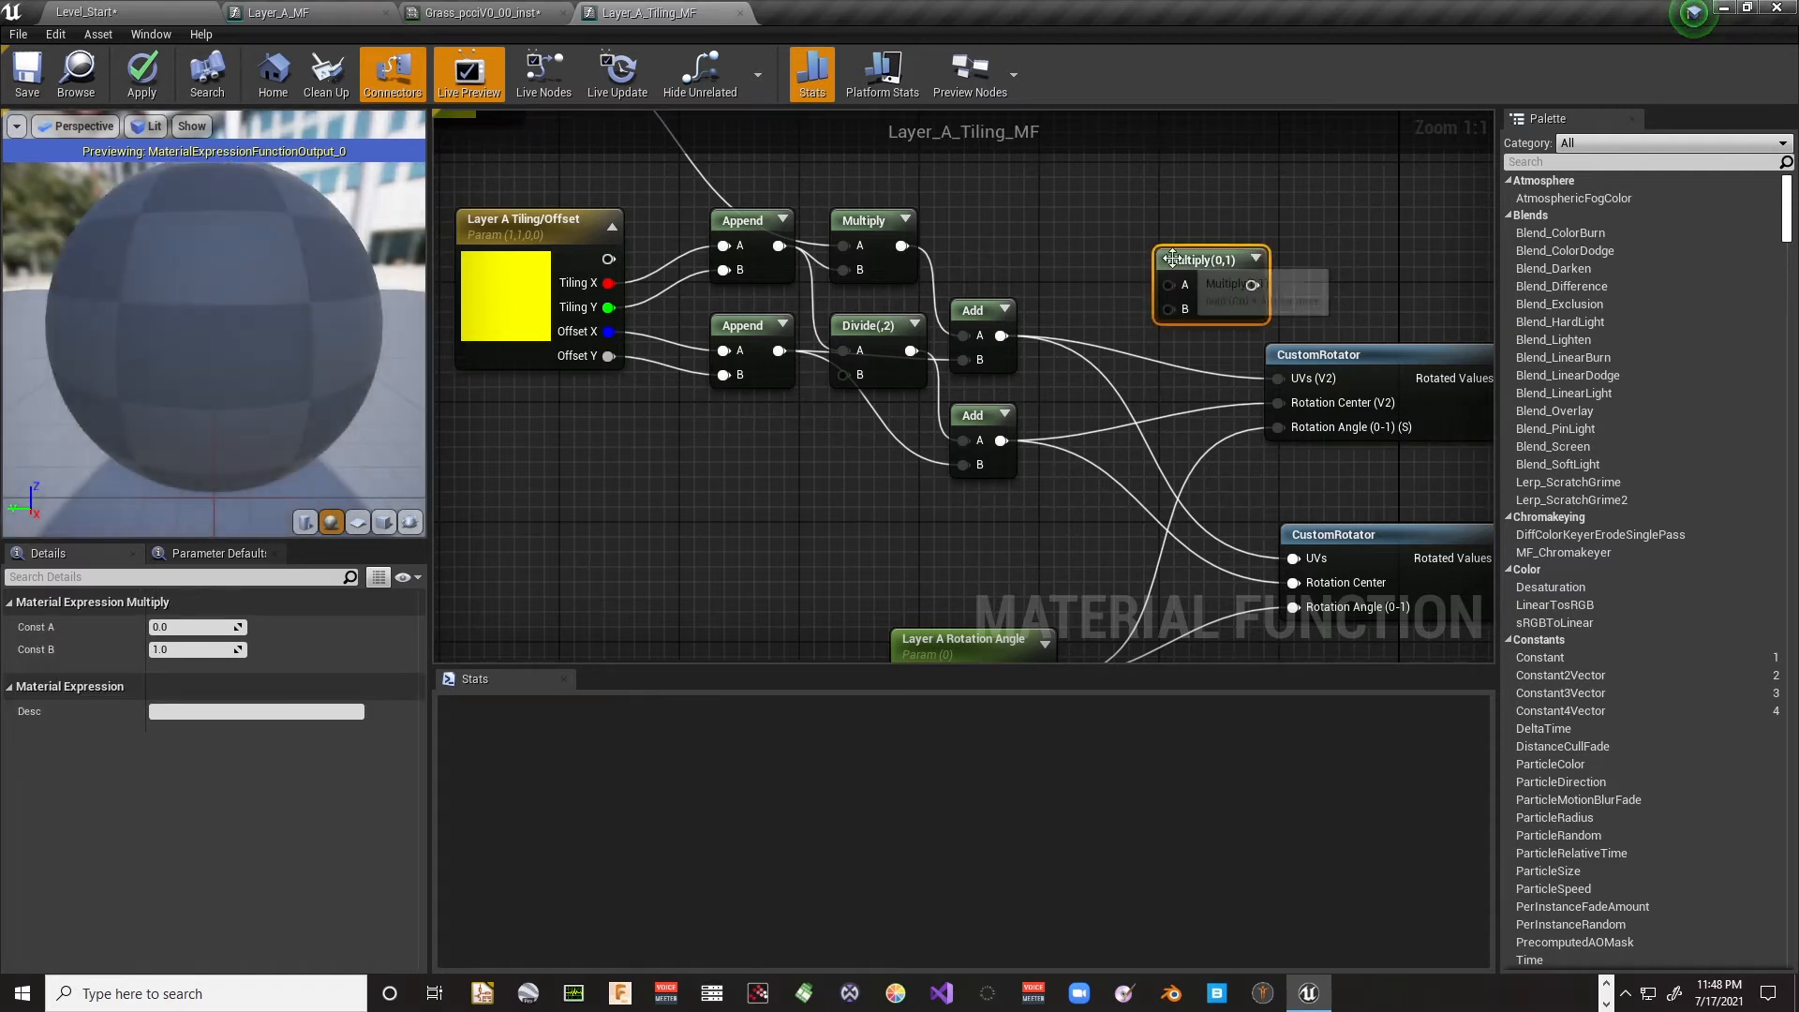
drag(1158, 250, 1146, 142)
click(1144, 278)
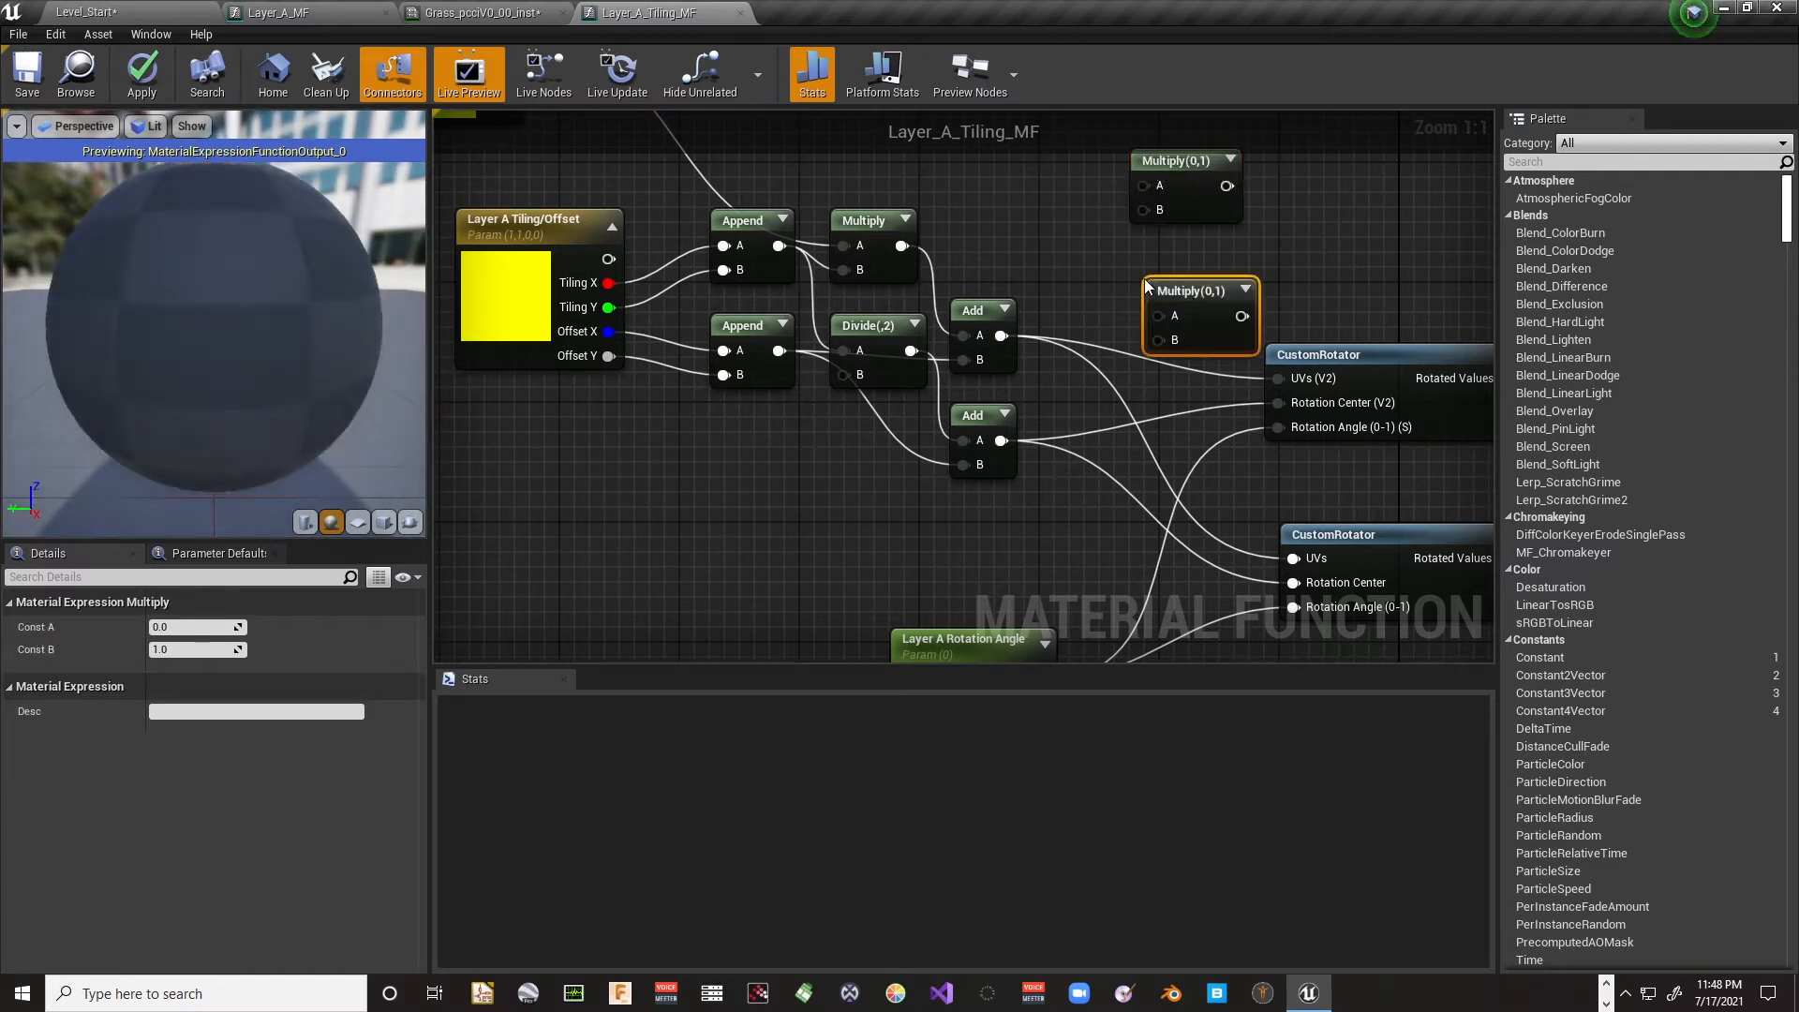
Step: Shift the Layer A Tiling/Offset node chain to the left and spread its two Add nodes vertically apart
right_drag(824, 272, 971, 259)
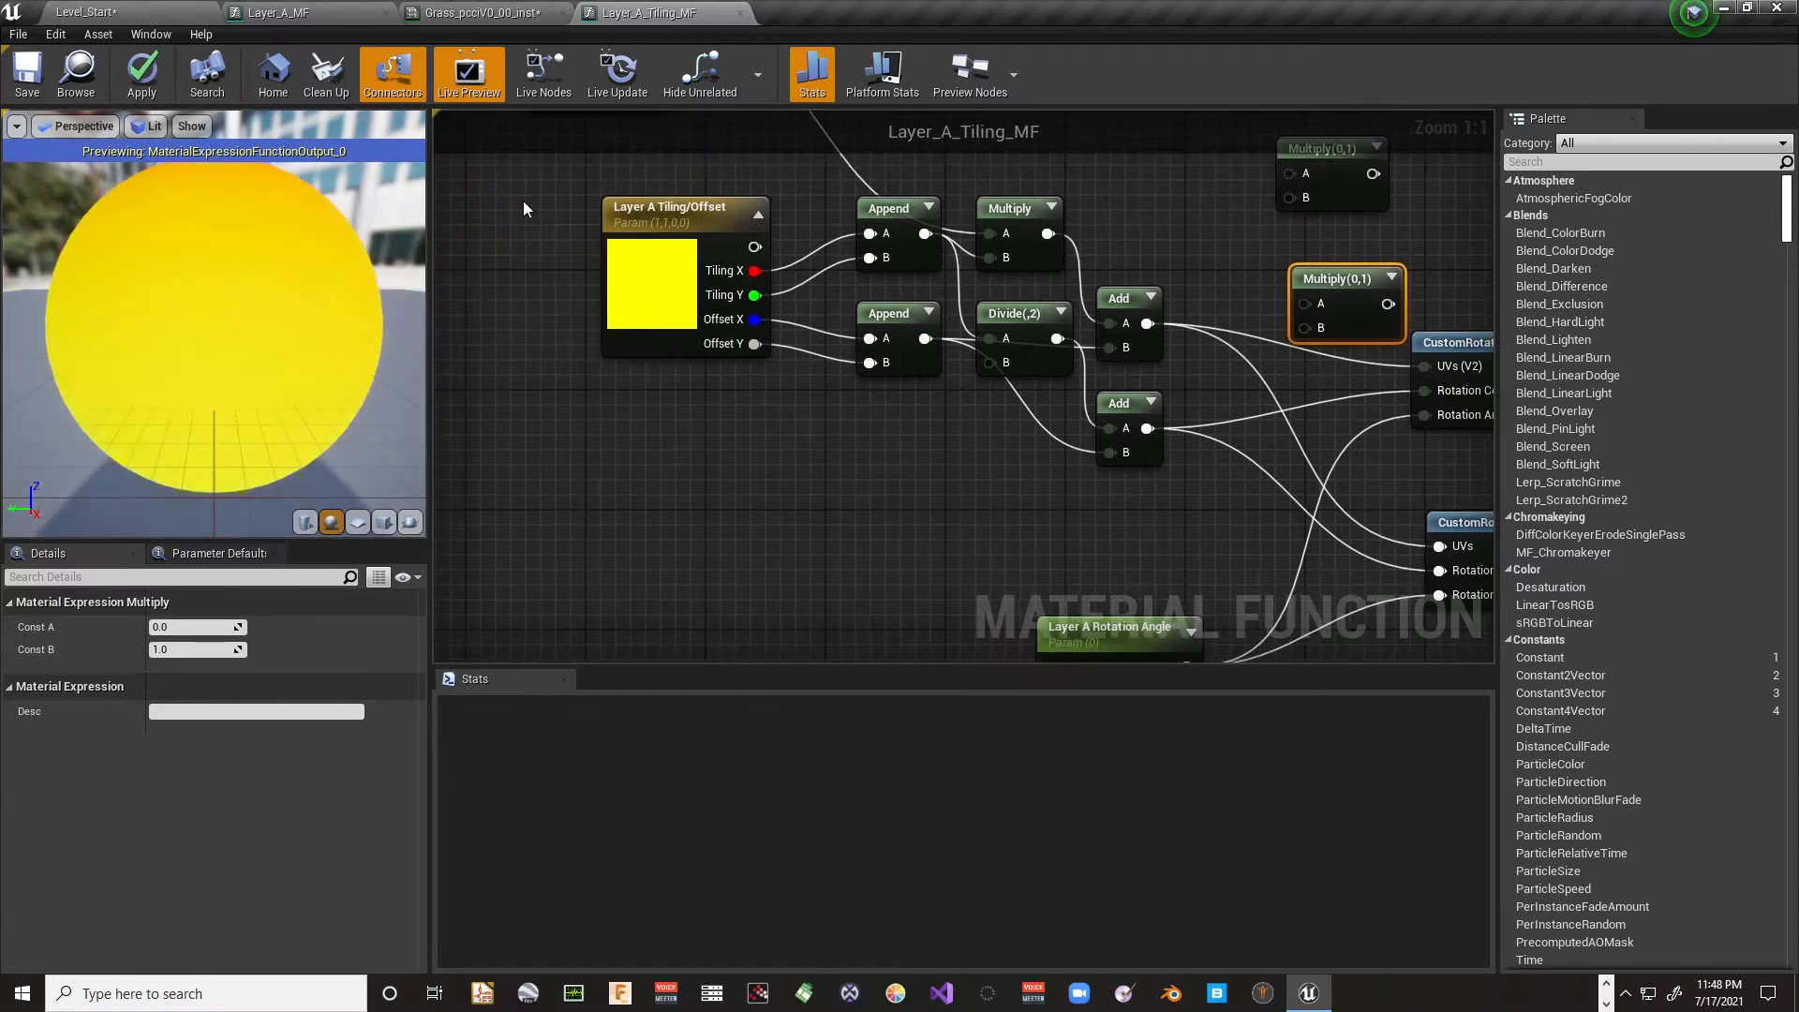
drag(530, 145, 1154, 488)
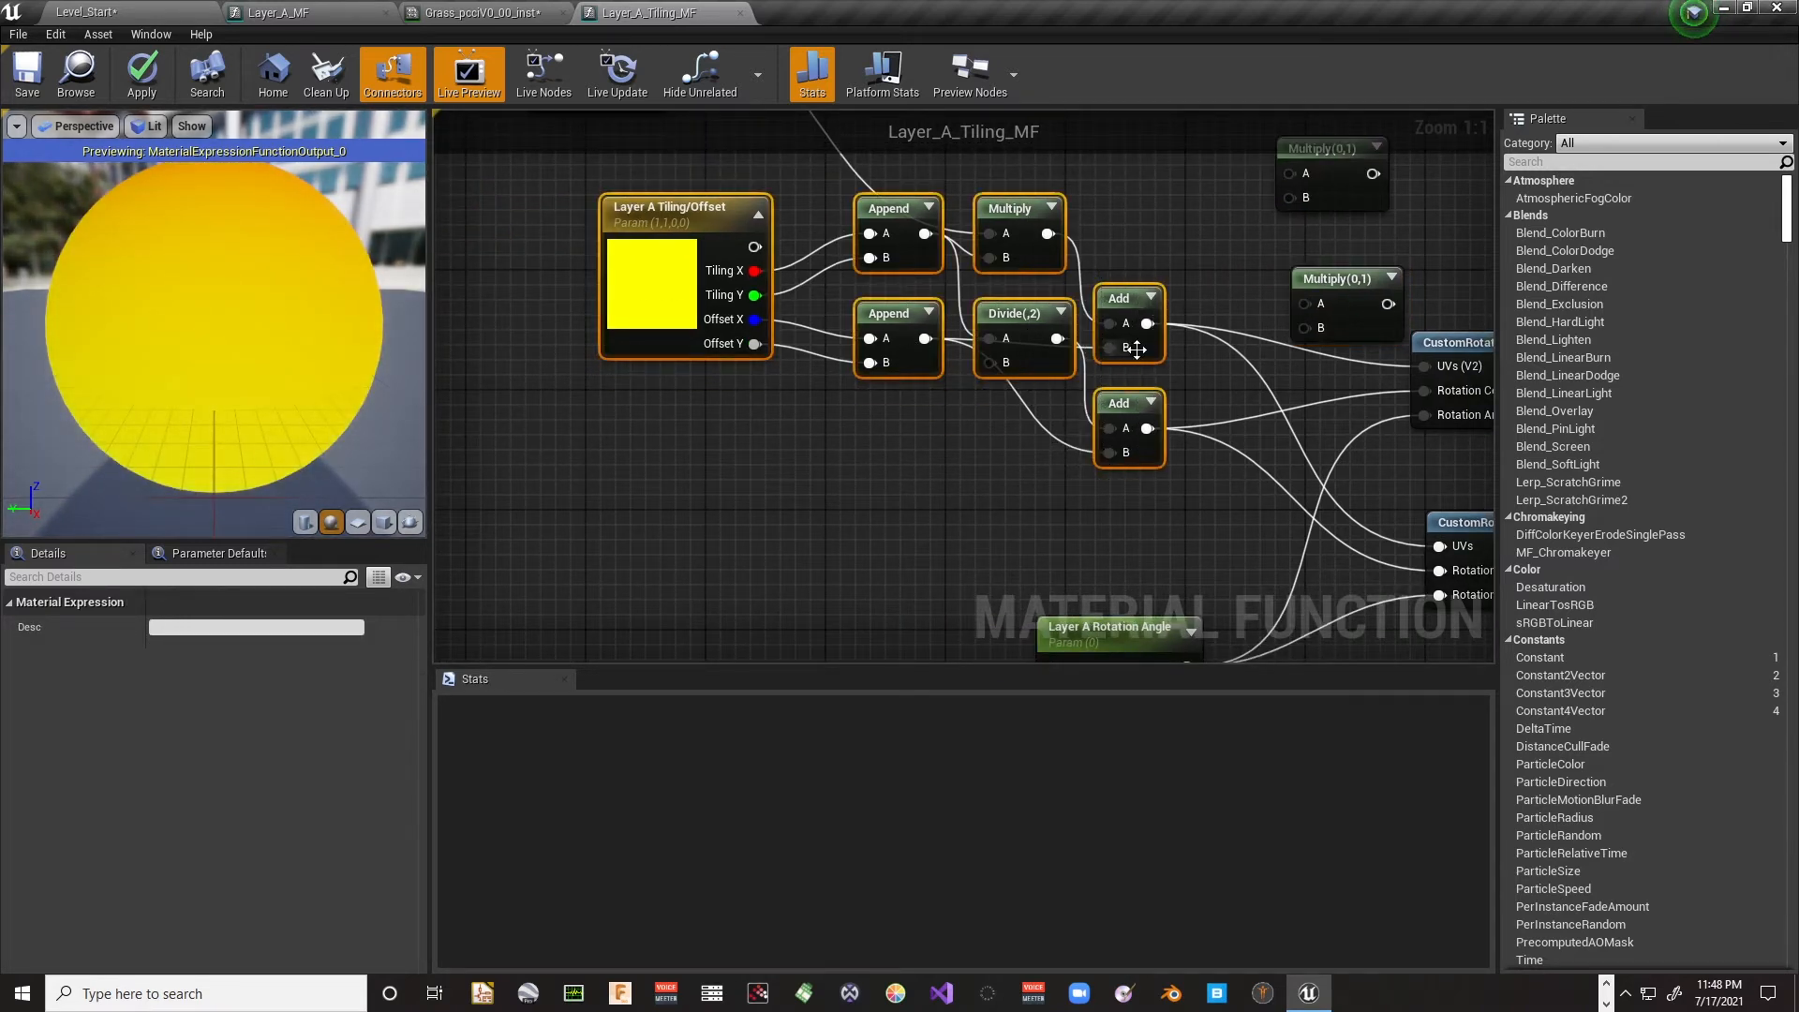
drag(1137, 349, 847, 207)
click(787, 313)
drag(798, 423, 872, 483)
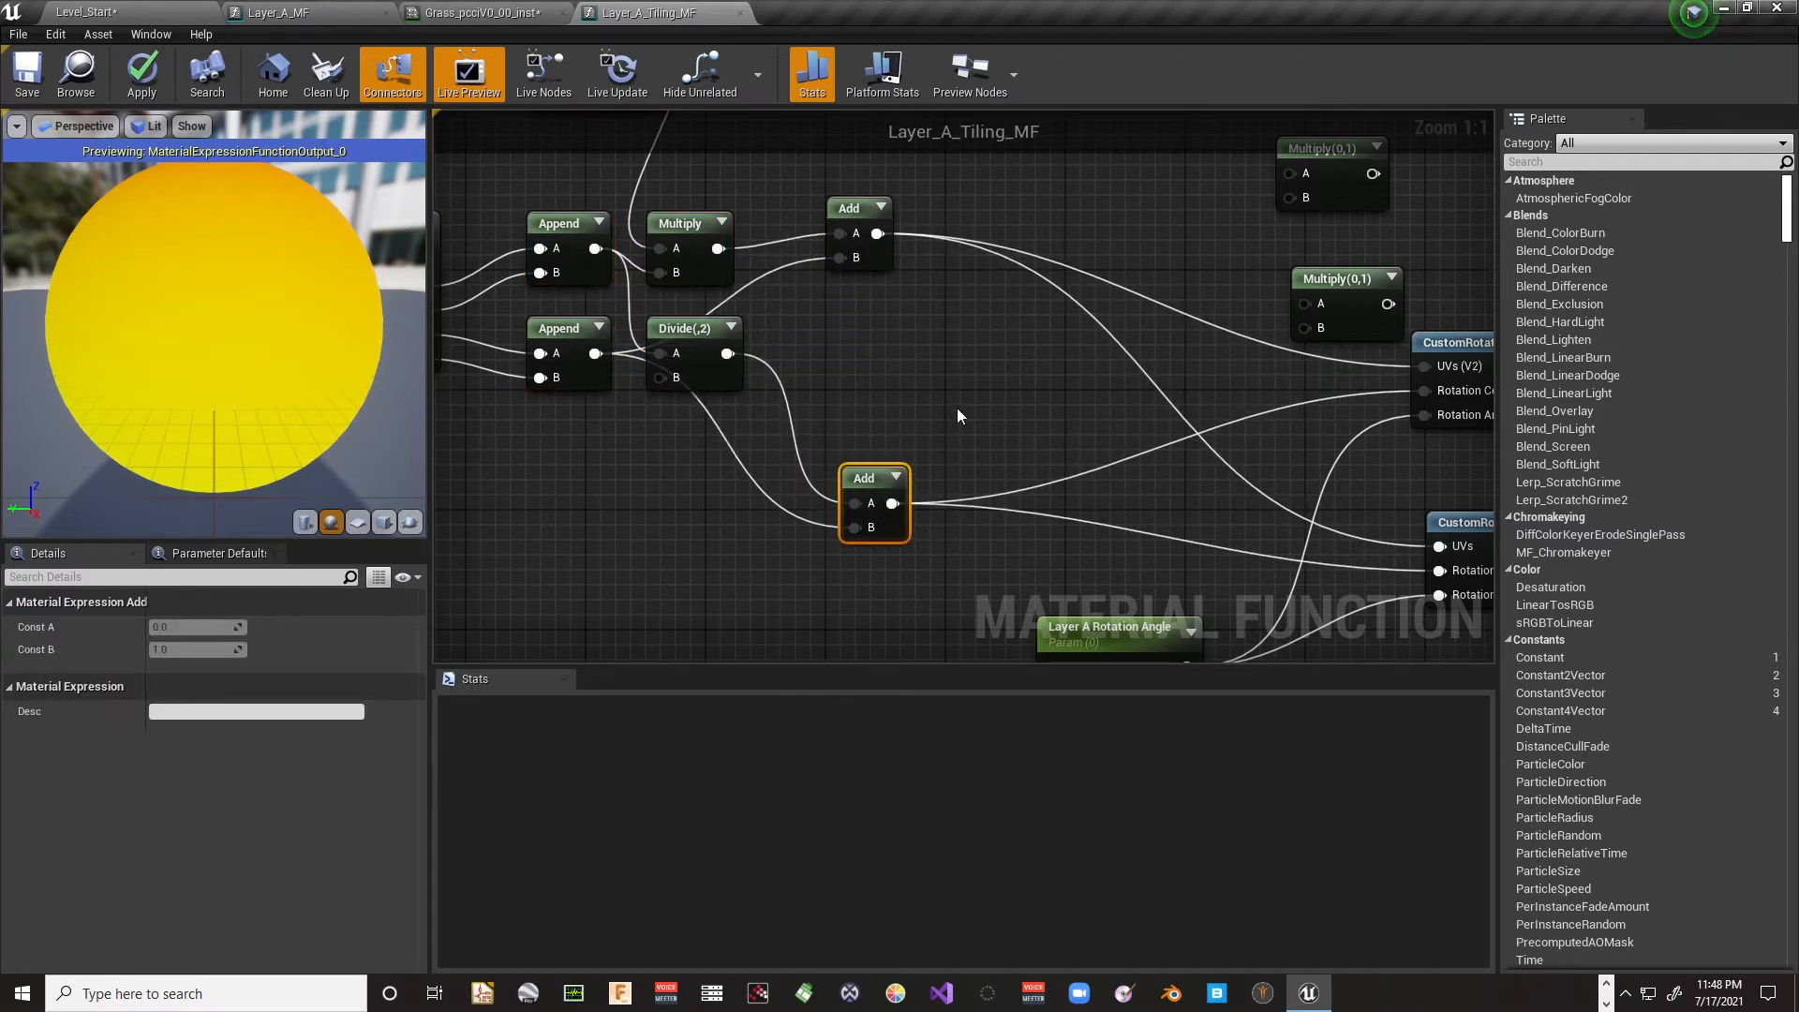
Step: Move the two unconnected Multiply nodes beside the upper Add node and connect that Add output to both B inputs
right_drag(958, 410, 767, 357)
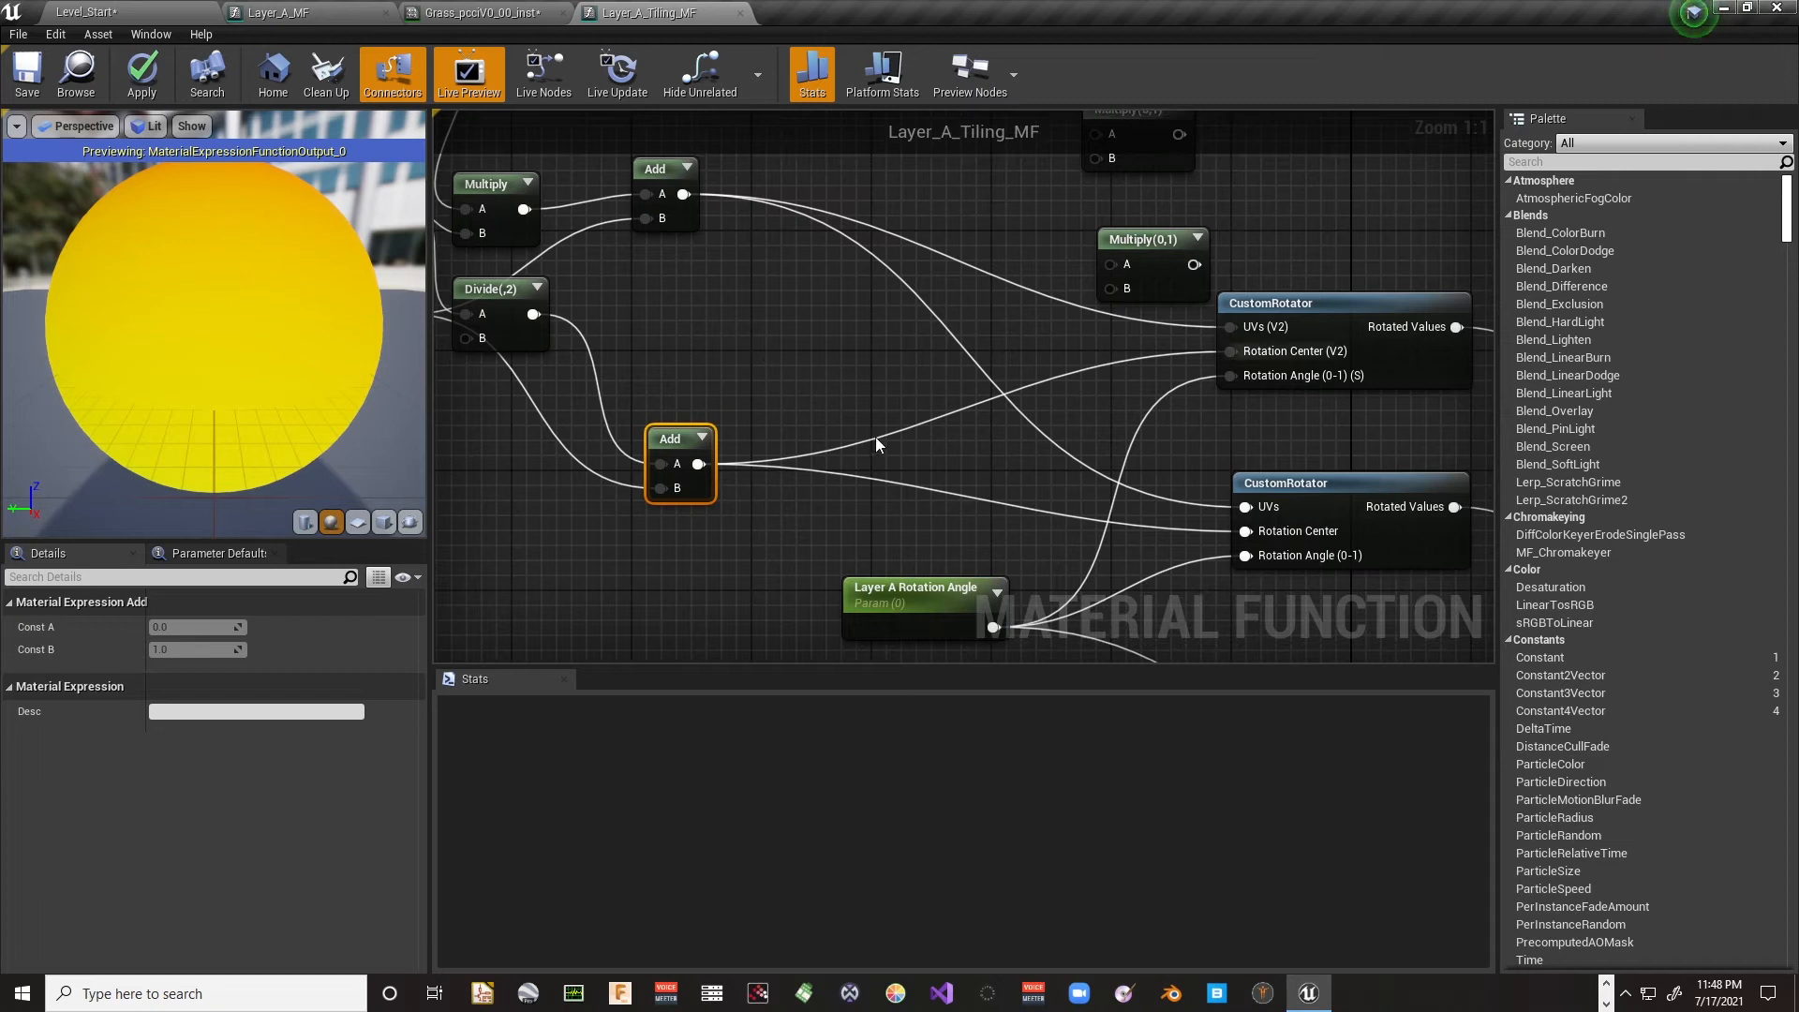
right_drag(723, 341, 785, 481)
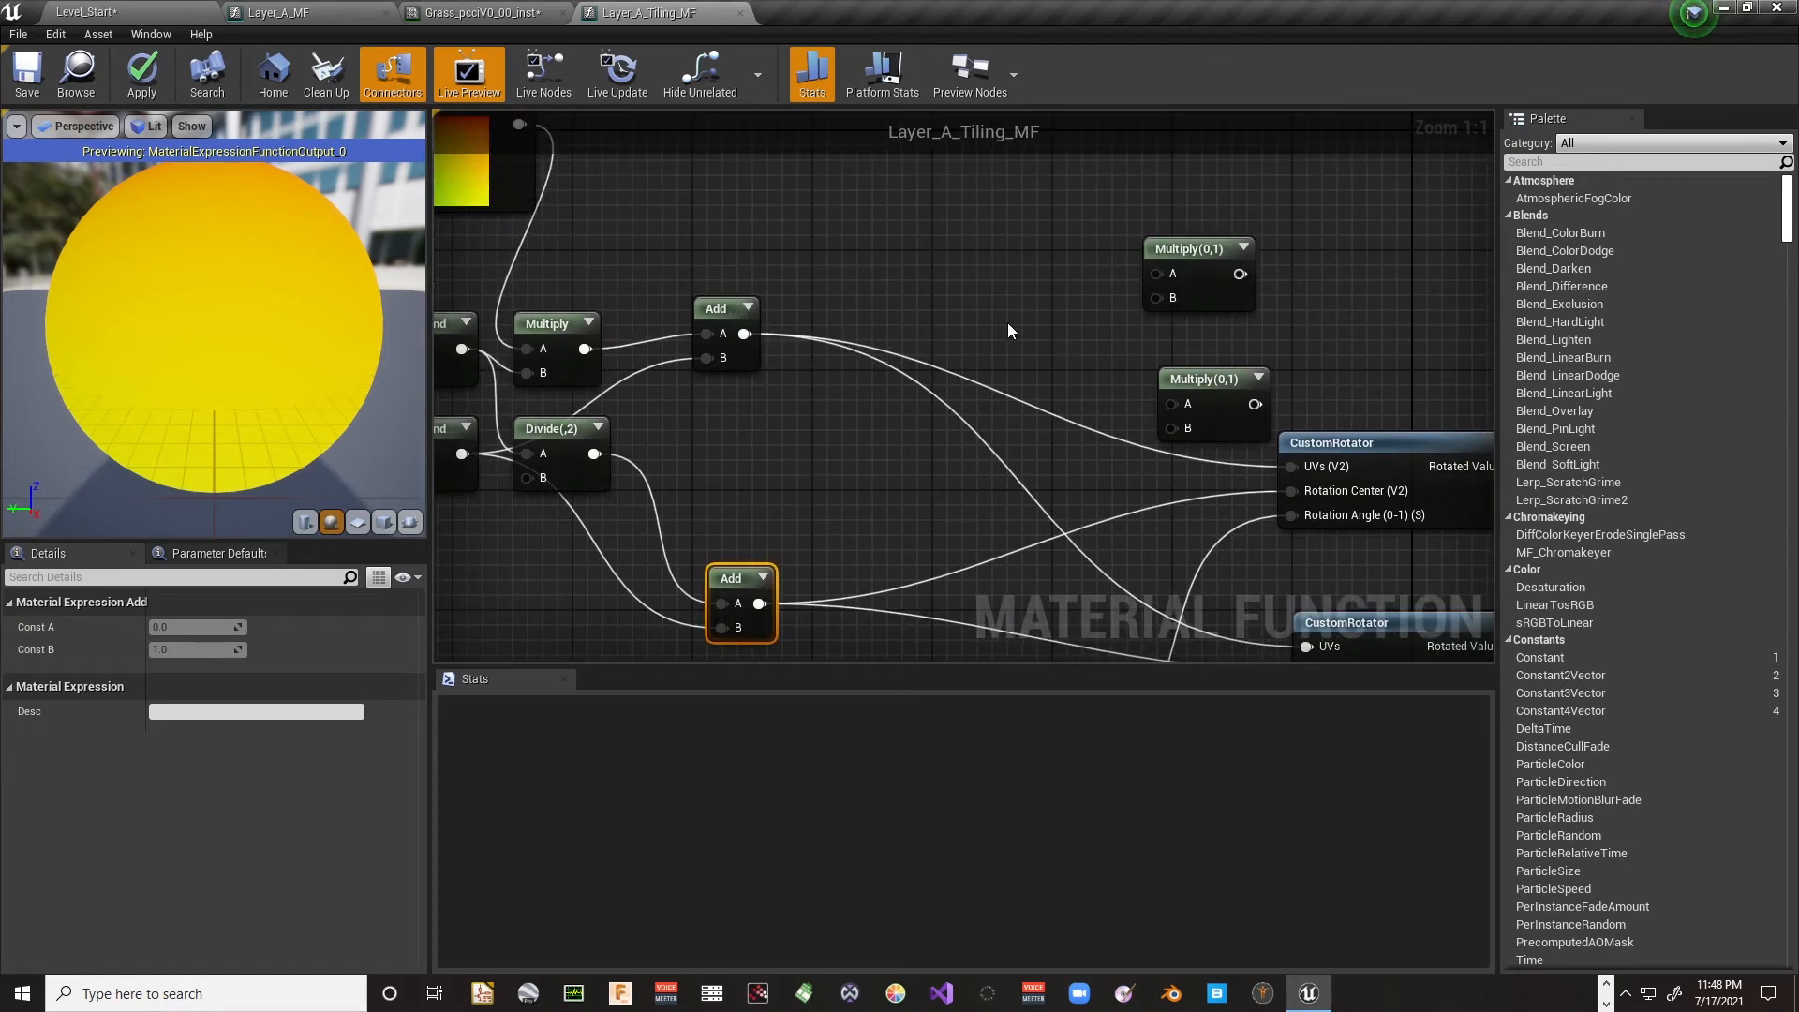
drag(1168, 251, 926, 236)
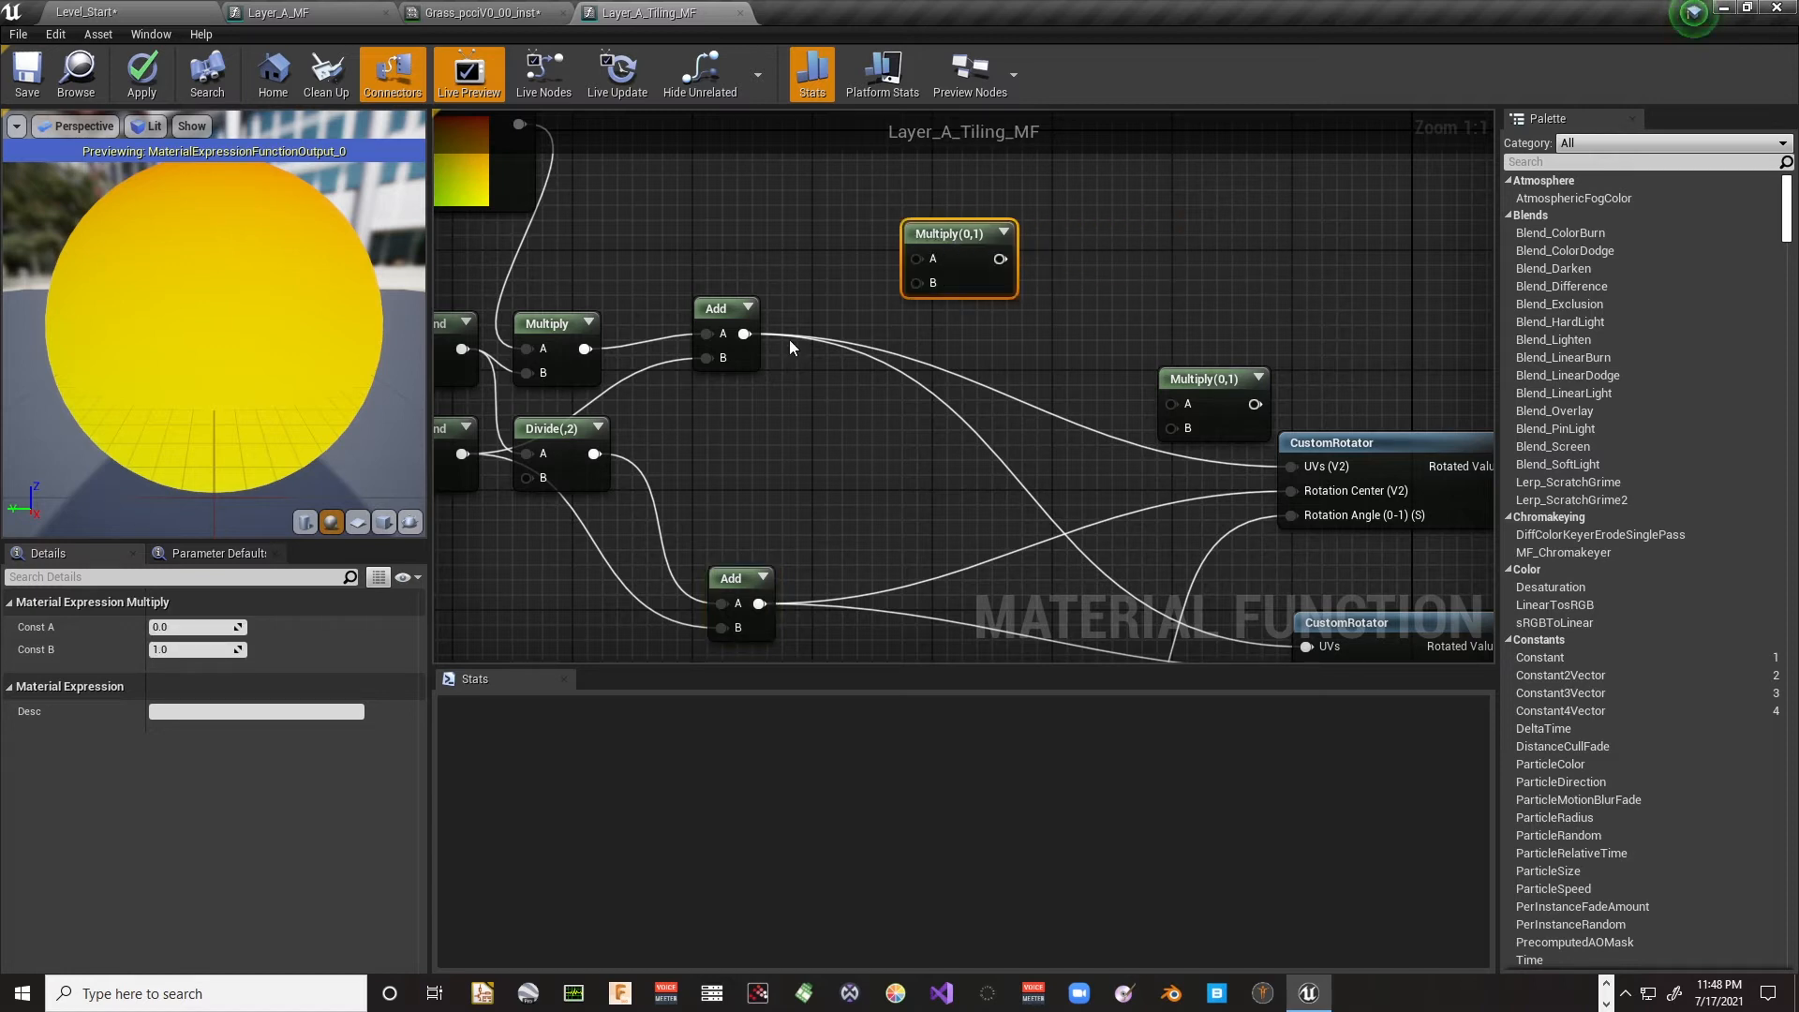
drag(745, 345, 918, 283)
drag(746, 335, 1310, 442)
Step: Connect the Multiply outputs to the UVs inputs of the two CustomRotator nodes and space the Multiply nodes vertically apart
right_drag(1172, 208, 1169, 398)
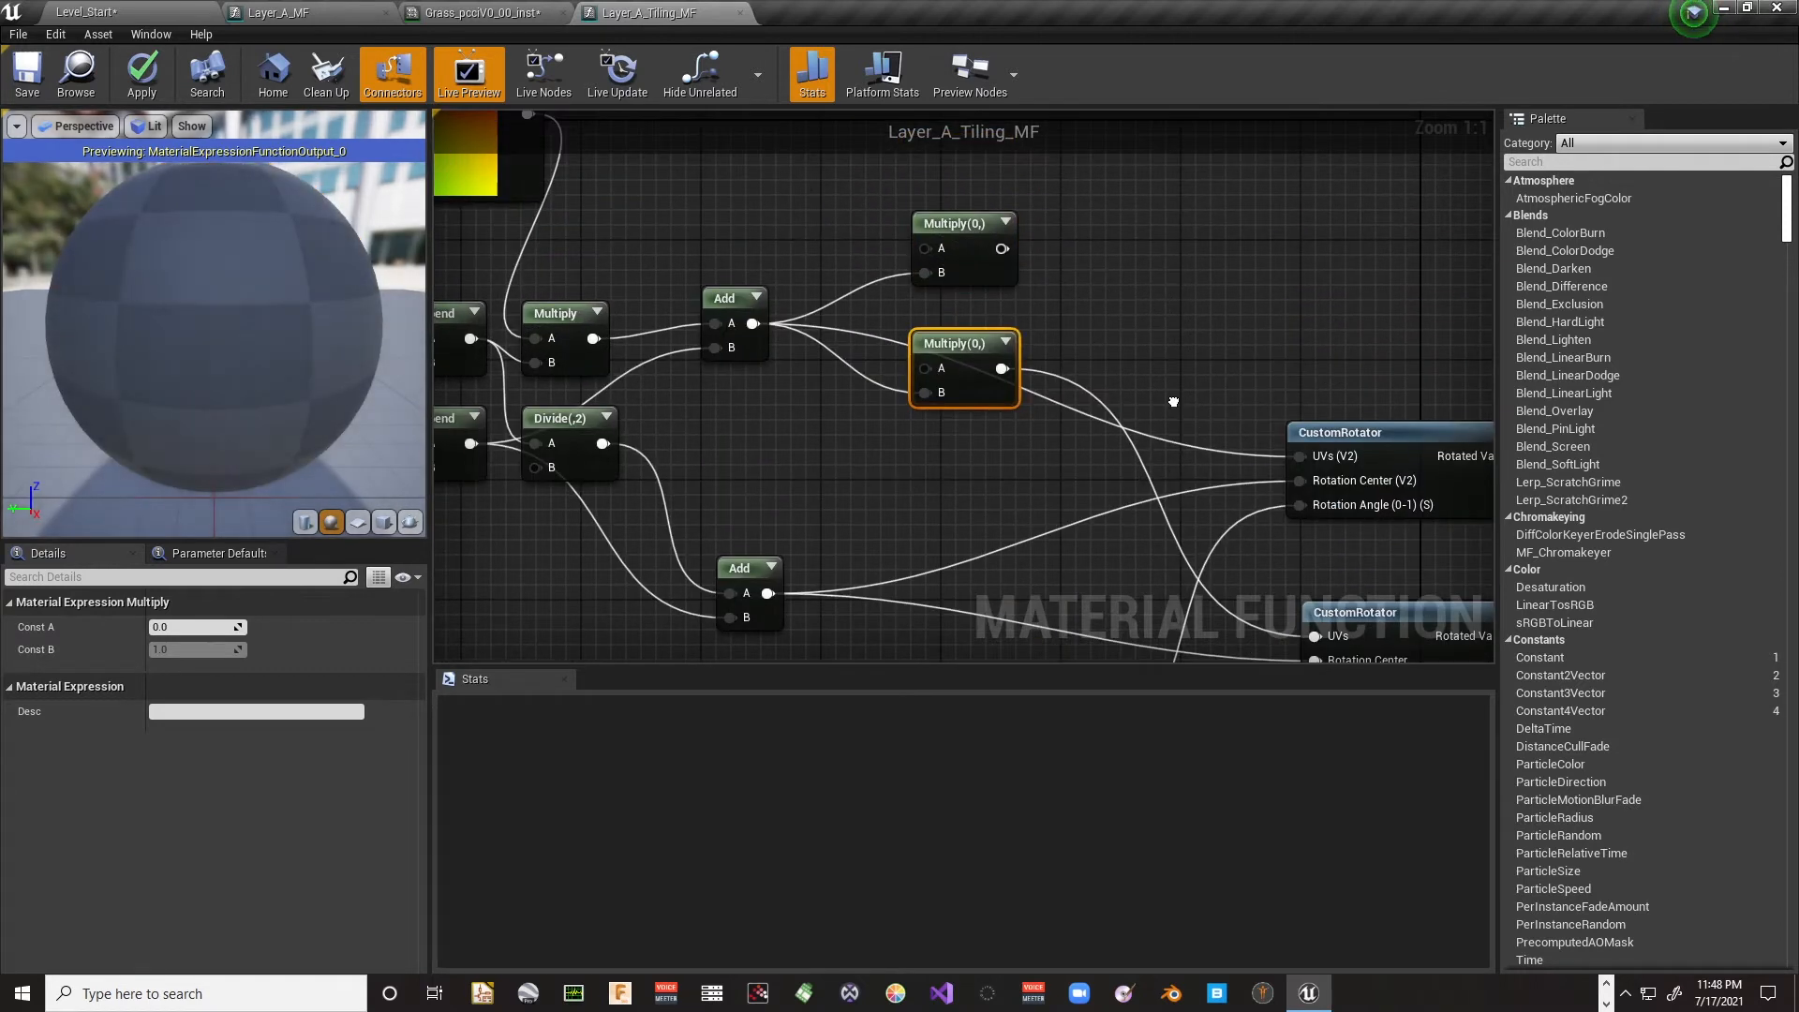
drag(1001, 248, 1301, 459)
right_drag(1248, 396, 1334, 420)
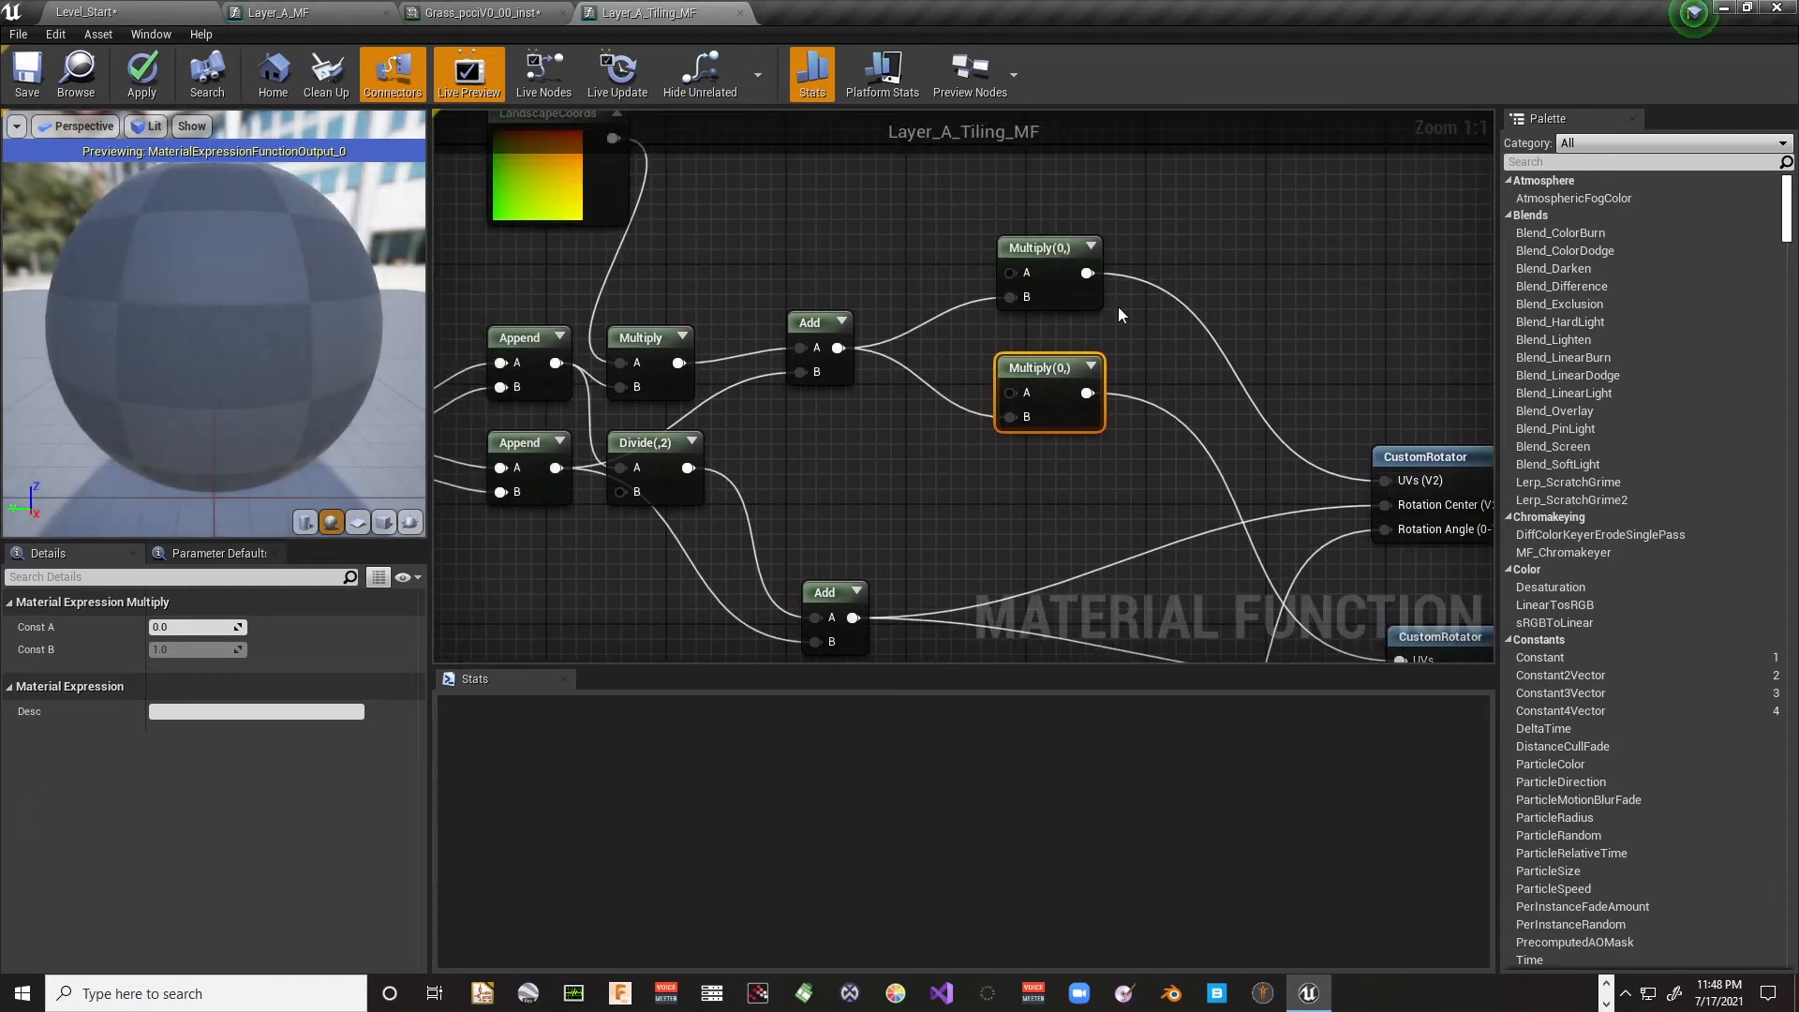
drag(1035, 255, 1025, 216)
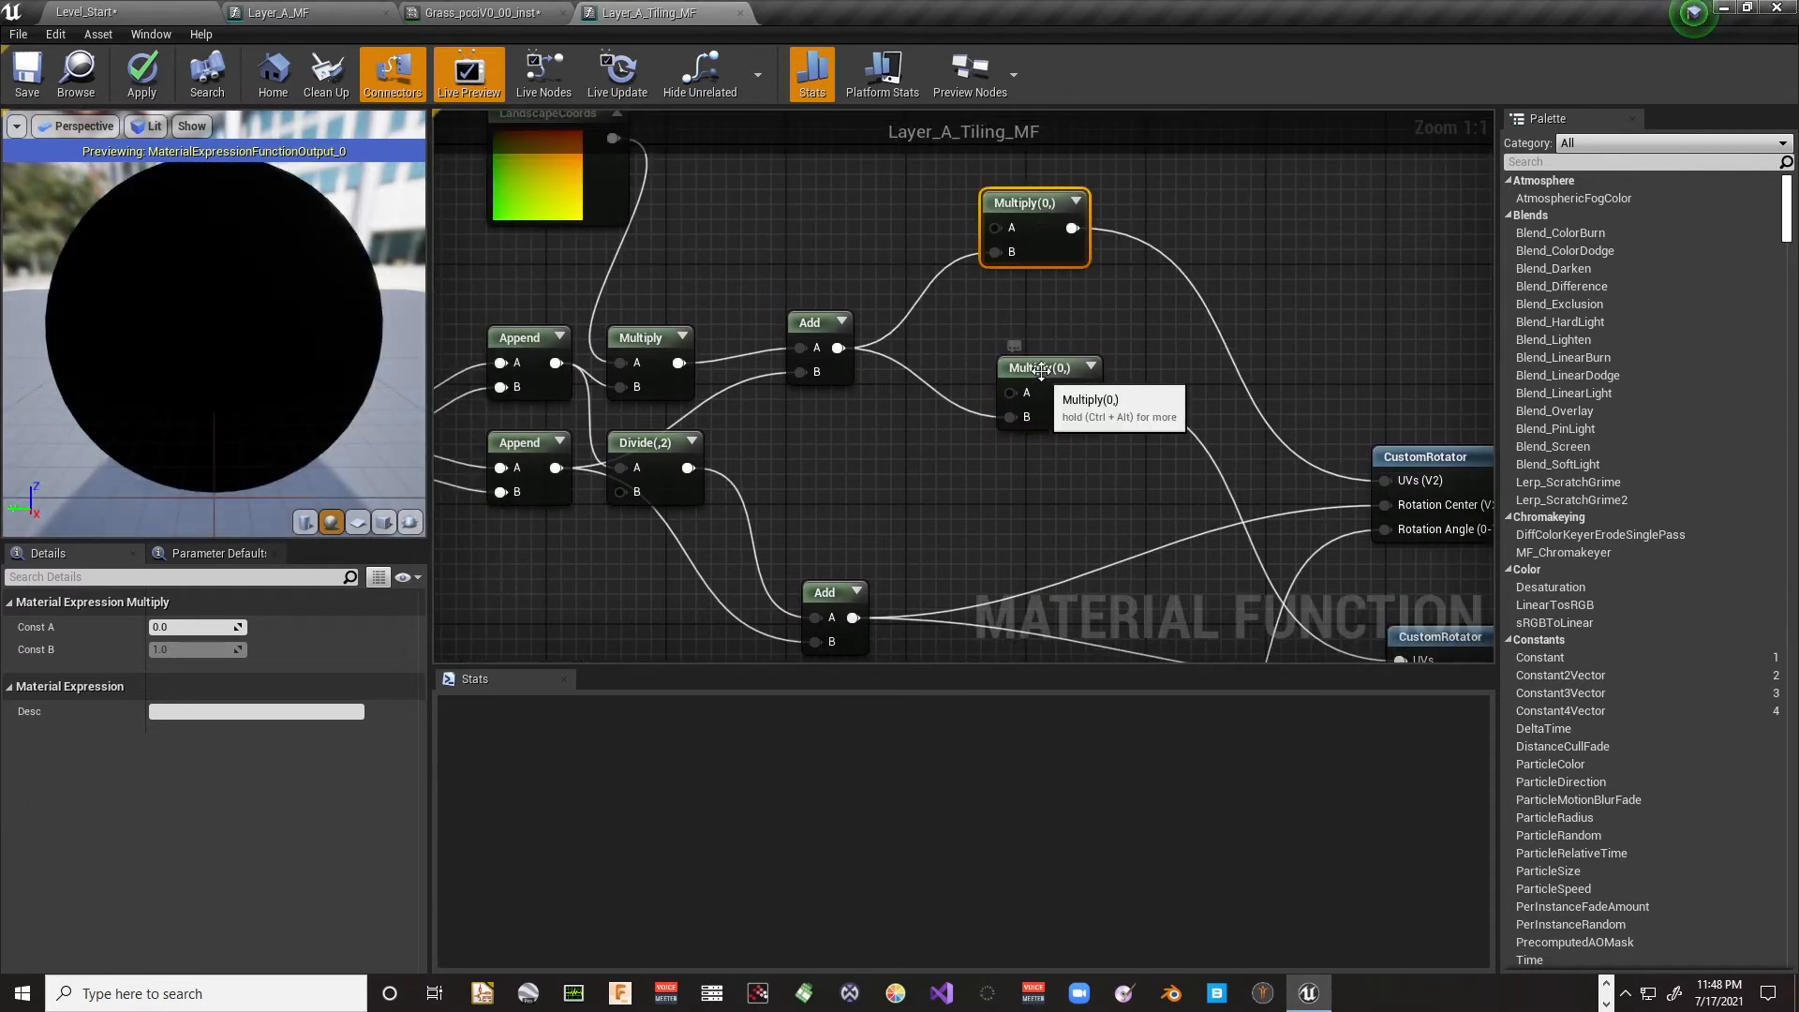
drag(1044, 375, 1041, 390)
right_drag(1003, 322, 1093, 393)
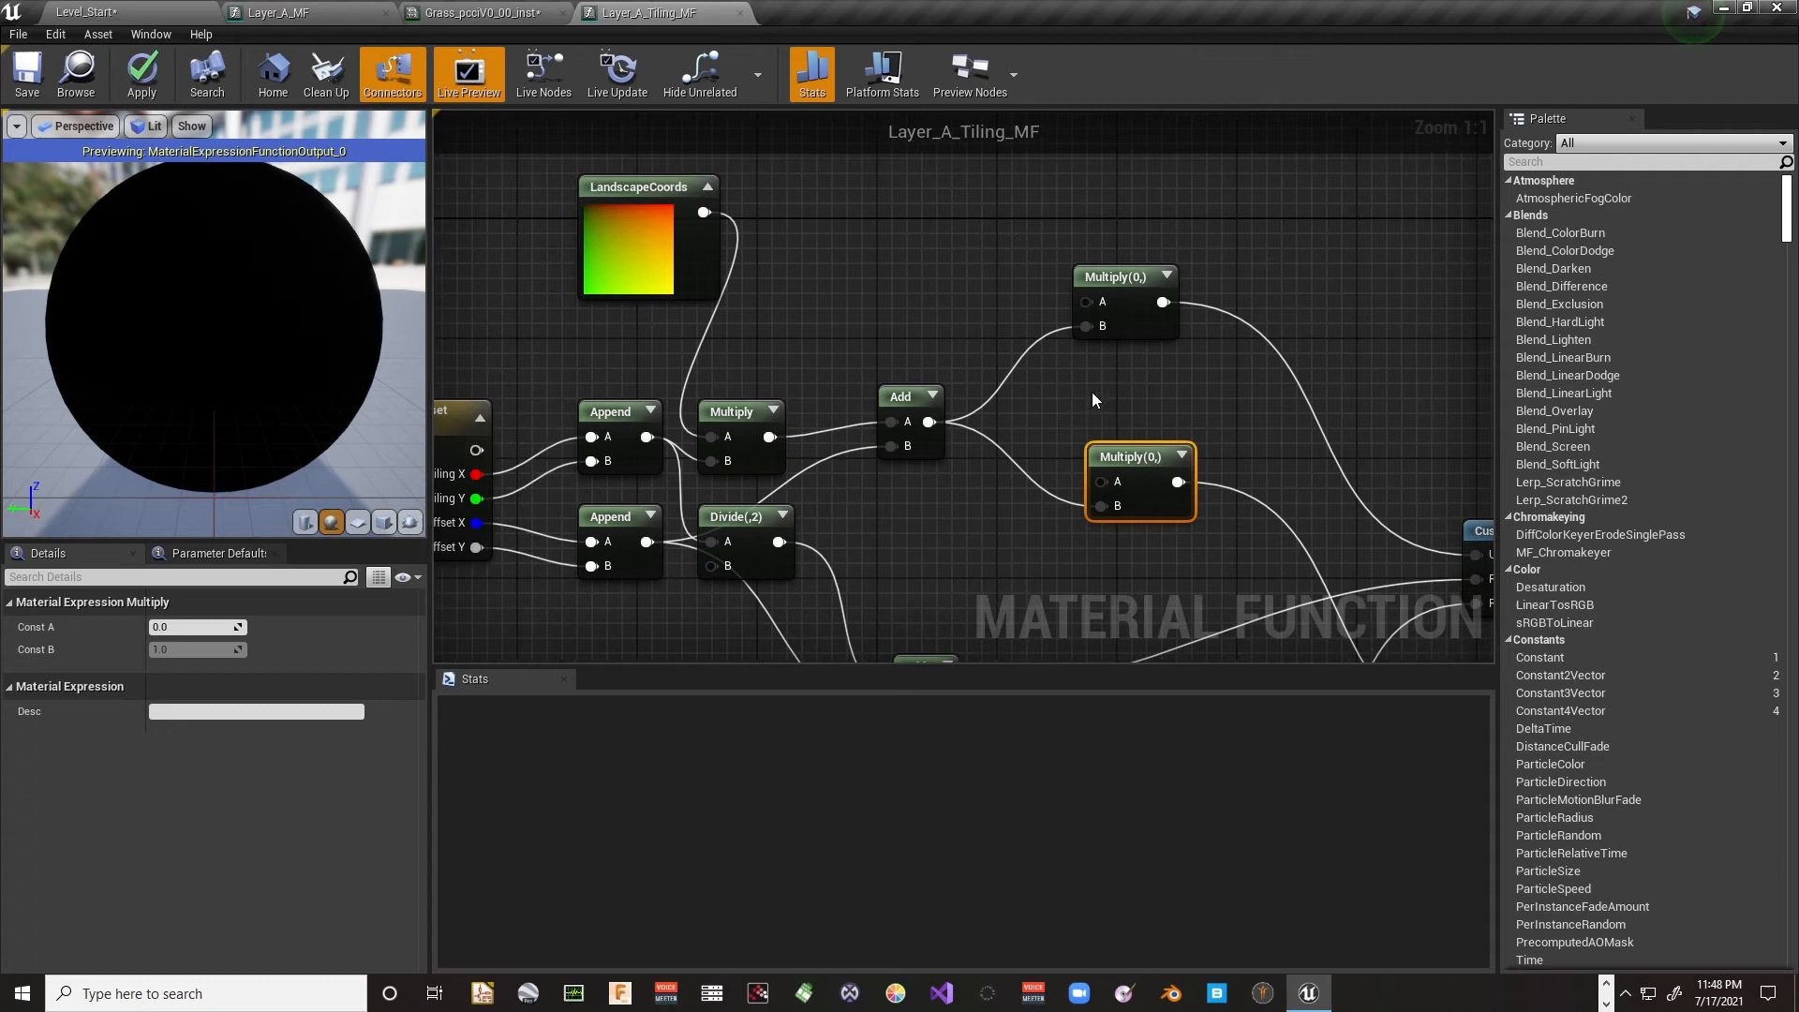
Step: Promote the upper Multiply node's A input to a parameter named Layer A Near Scale and place it above the Add node
right_click(1086, 303)
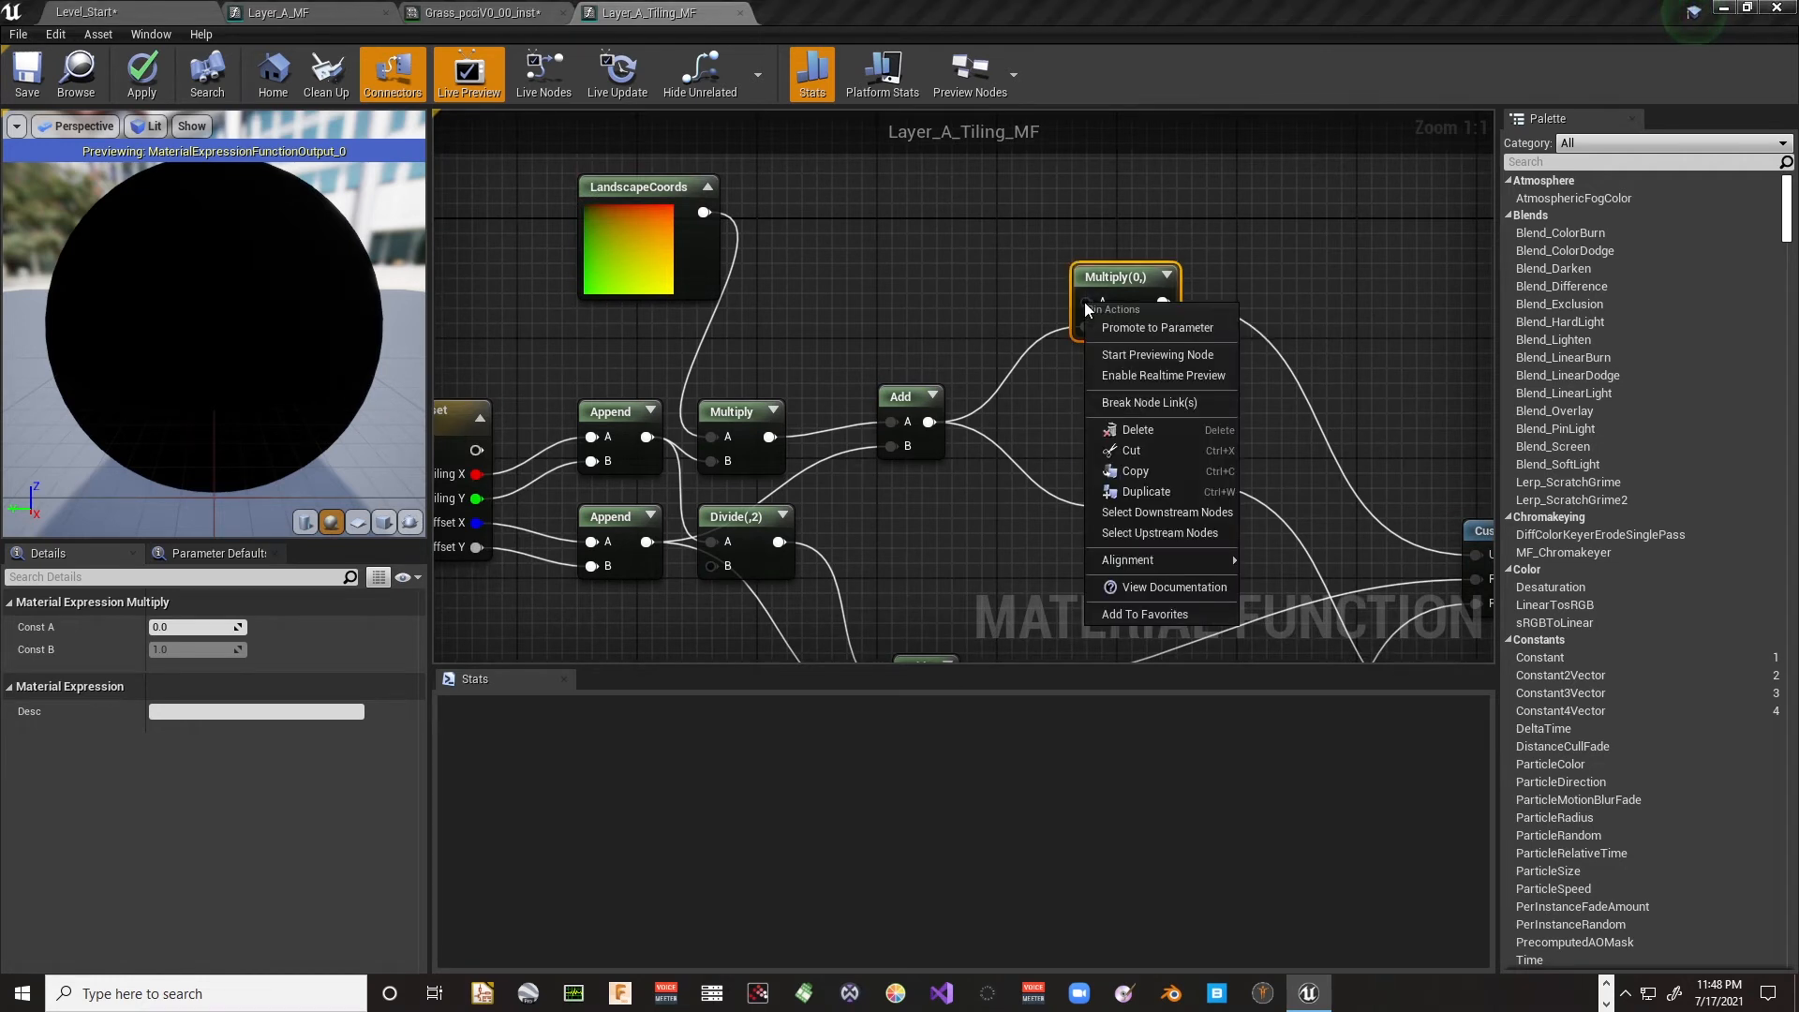
click(1134, 327)
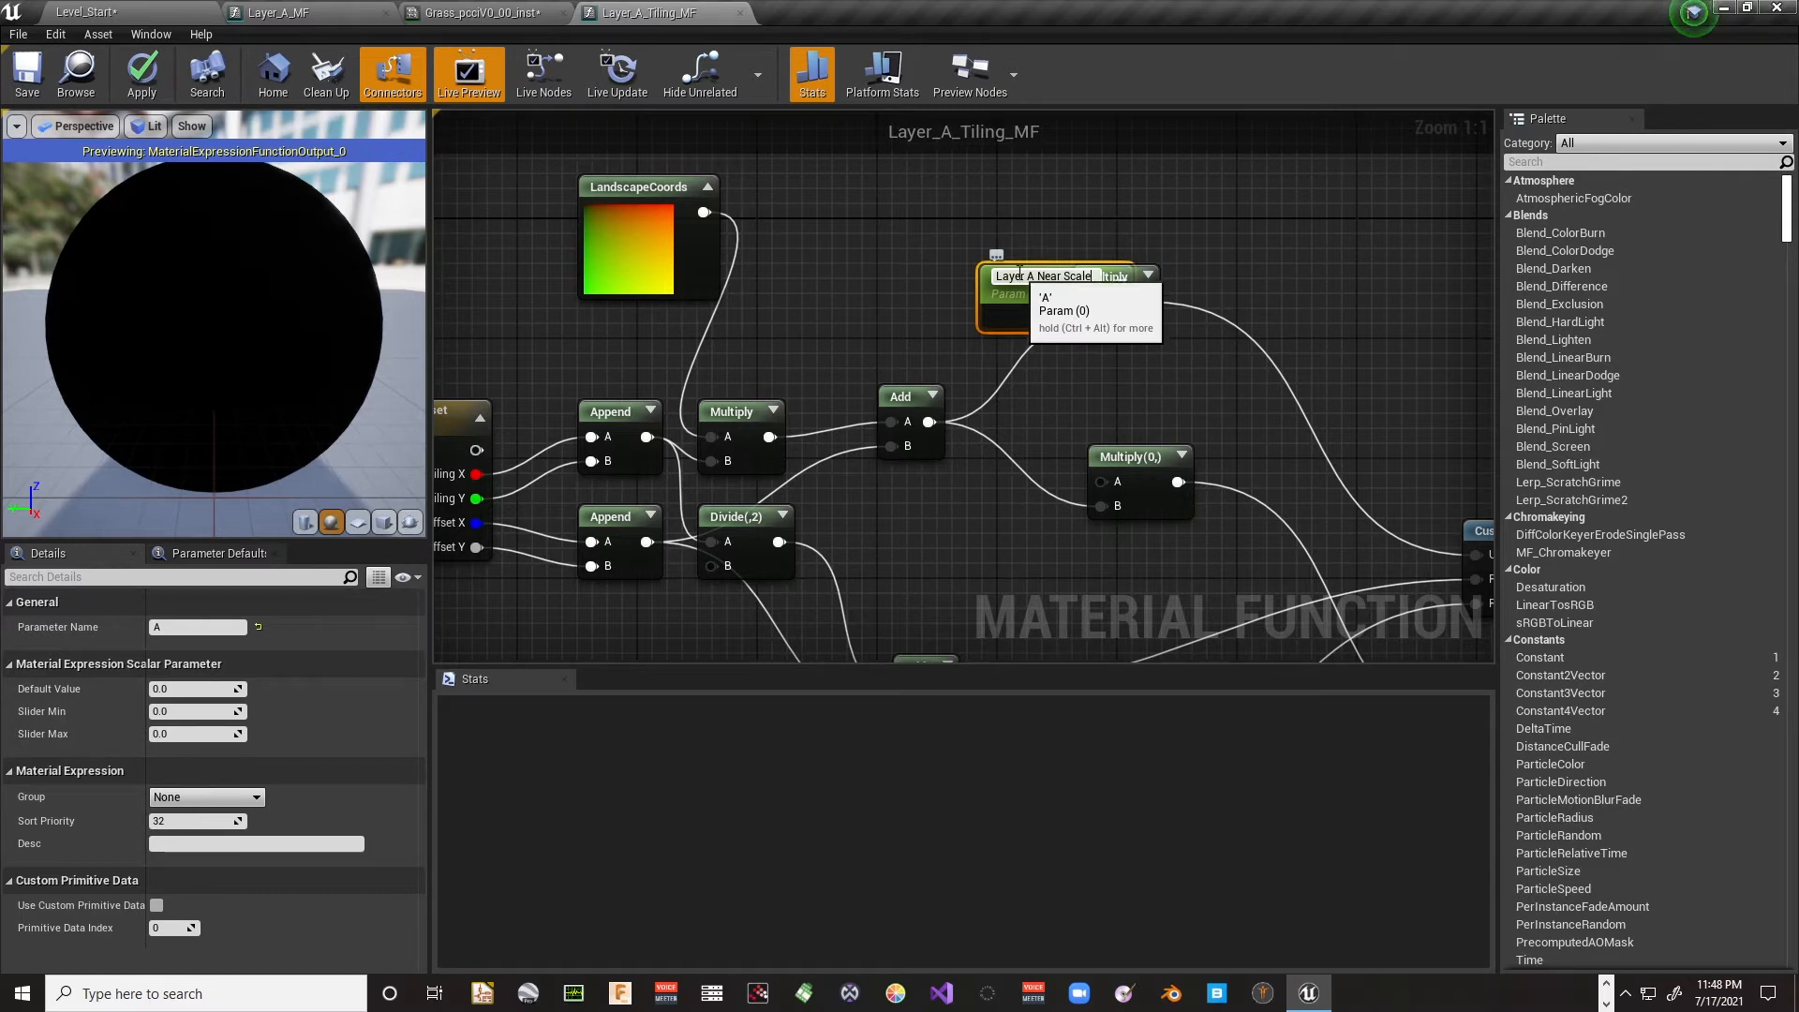
key(Return)
drag(1038, 295, 906, 235)
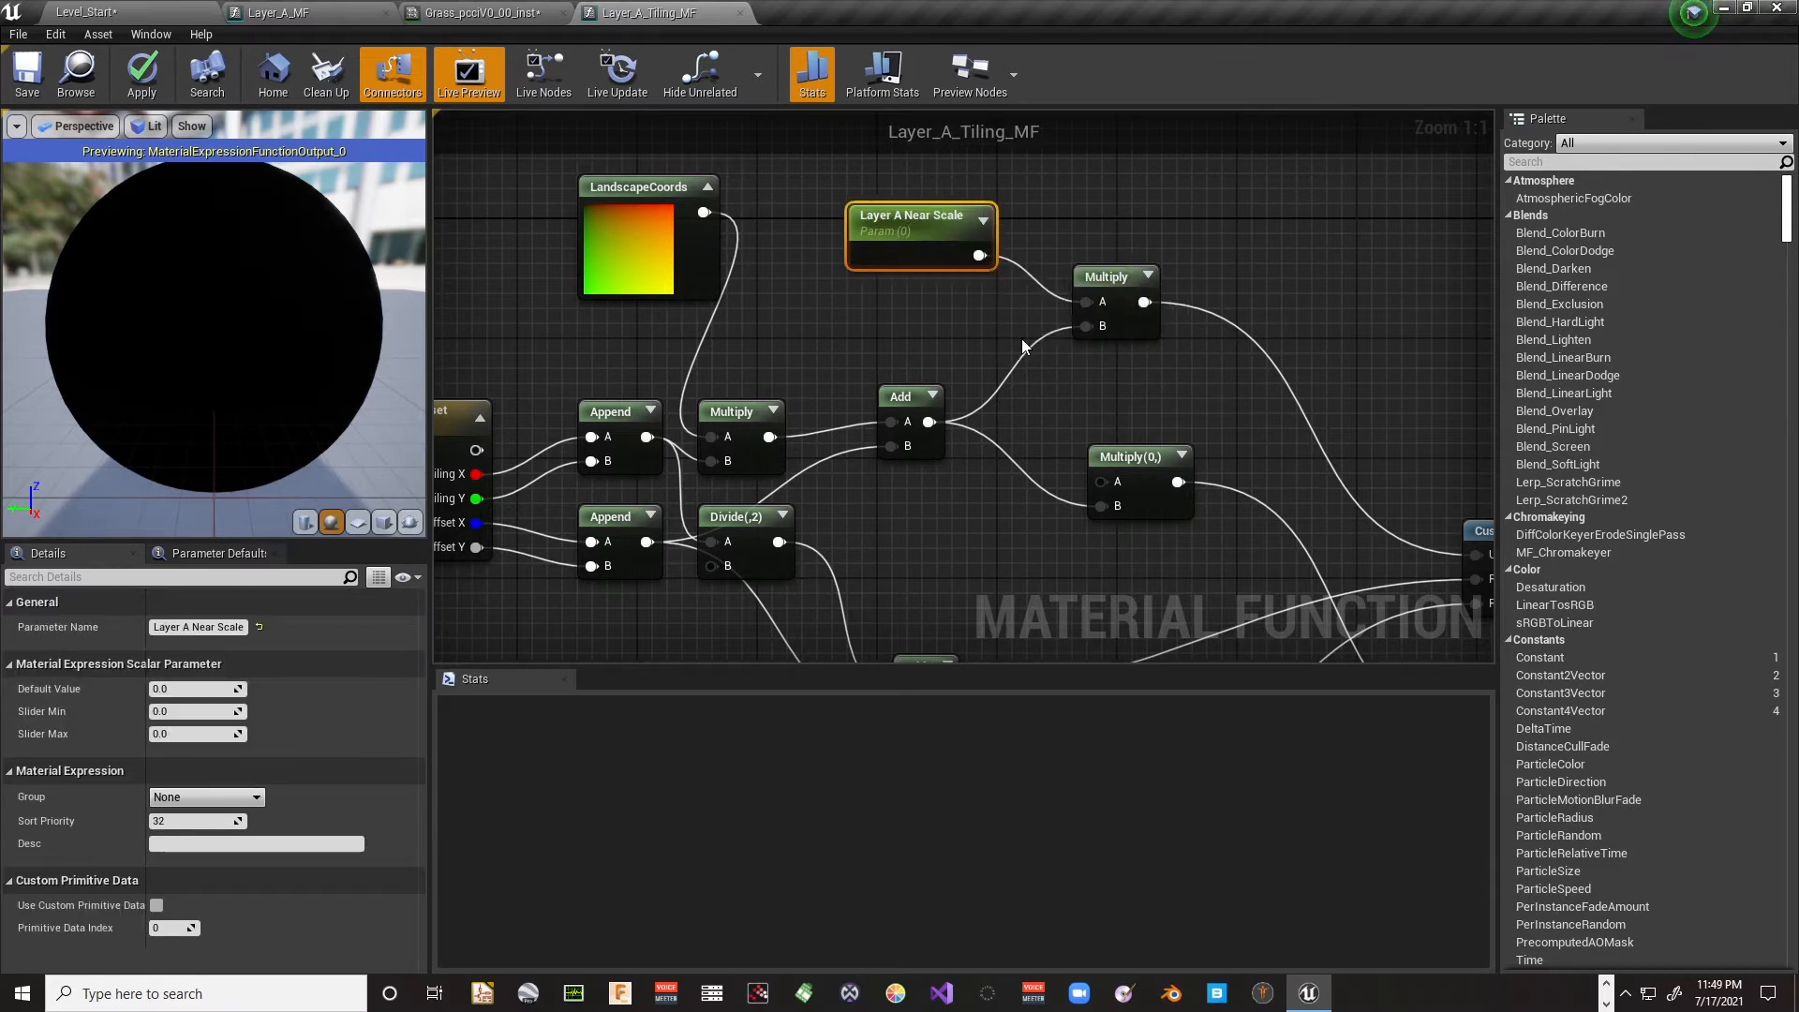
Step: Promote the lower Multiply node's A input to a parameter named Layer A Far Scale and place it beneath Layer A Near Scale
right_click(1104, 483)
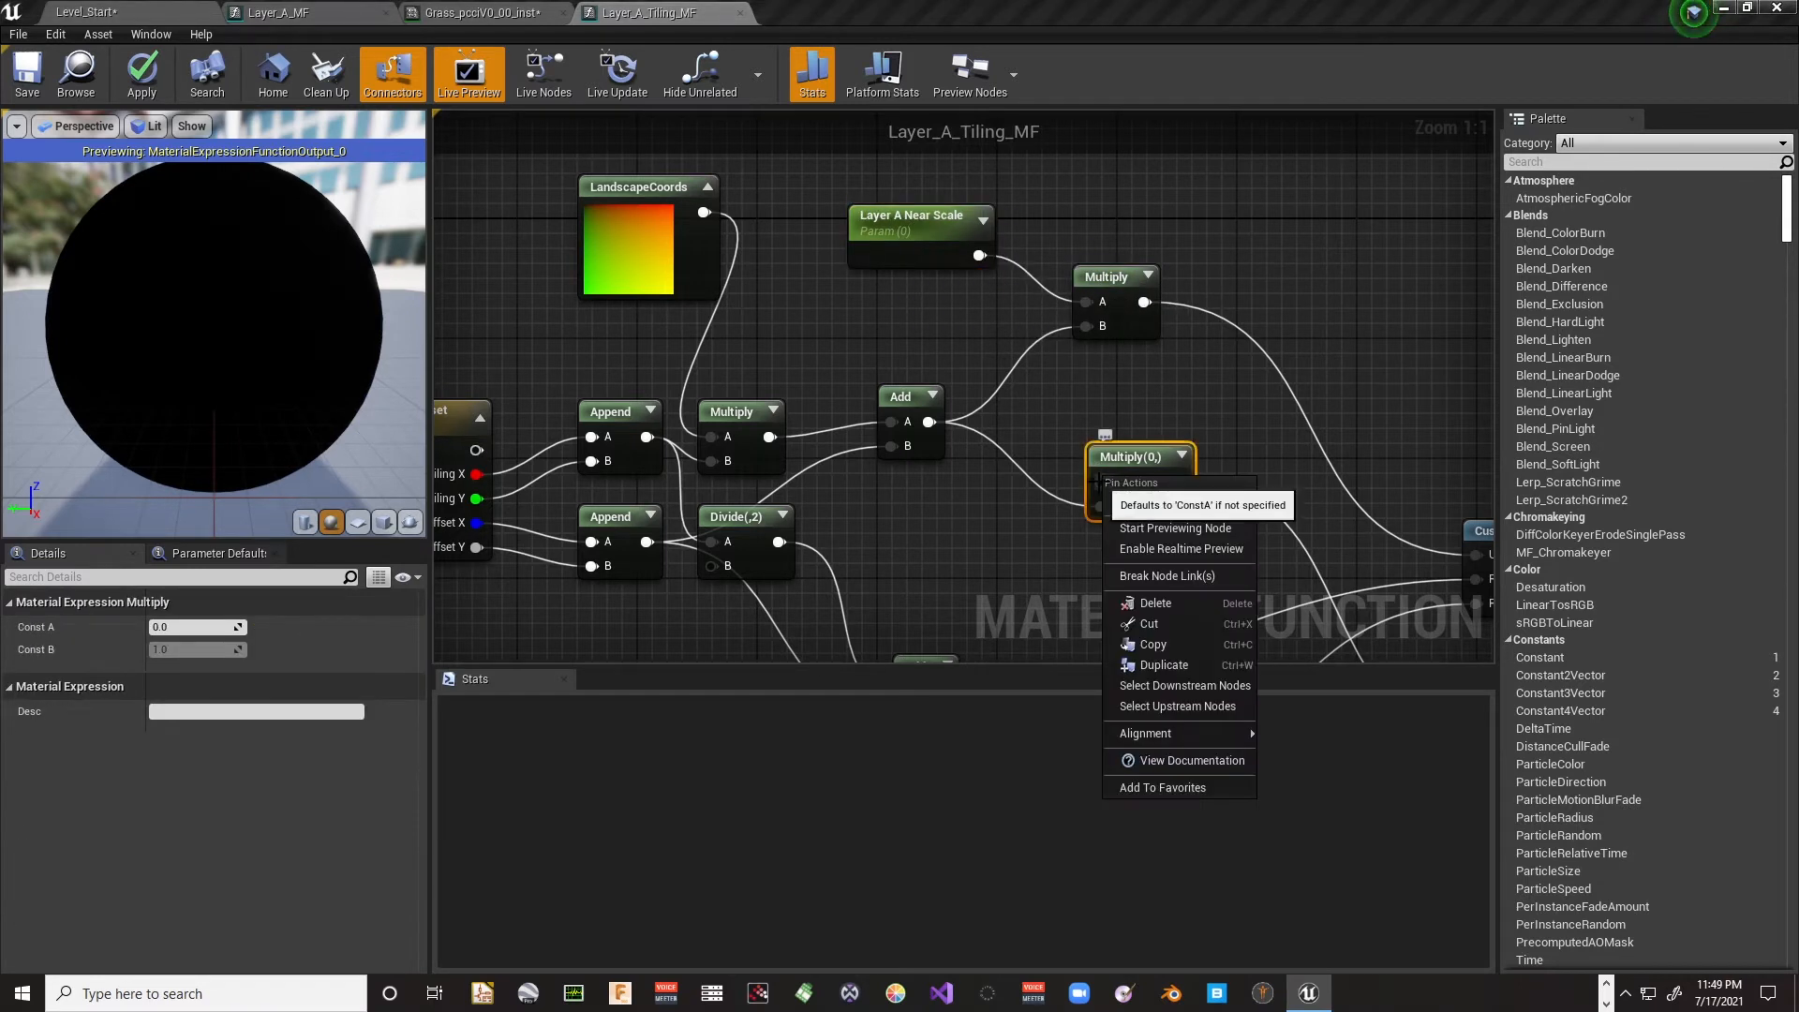
click(1148, 510)
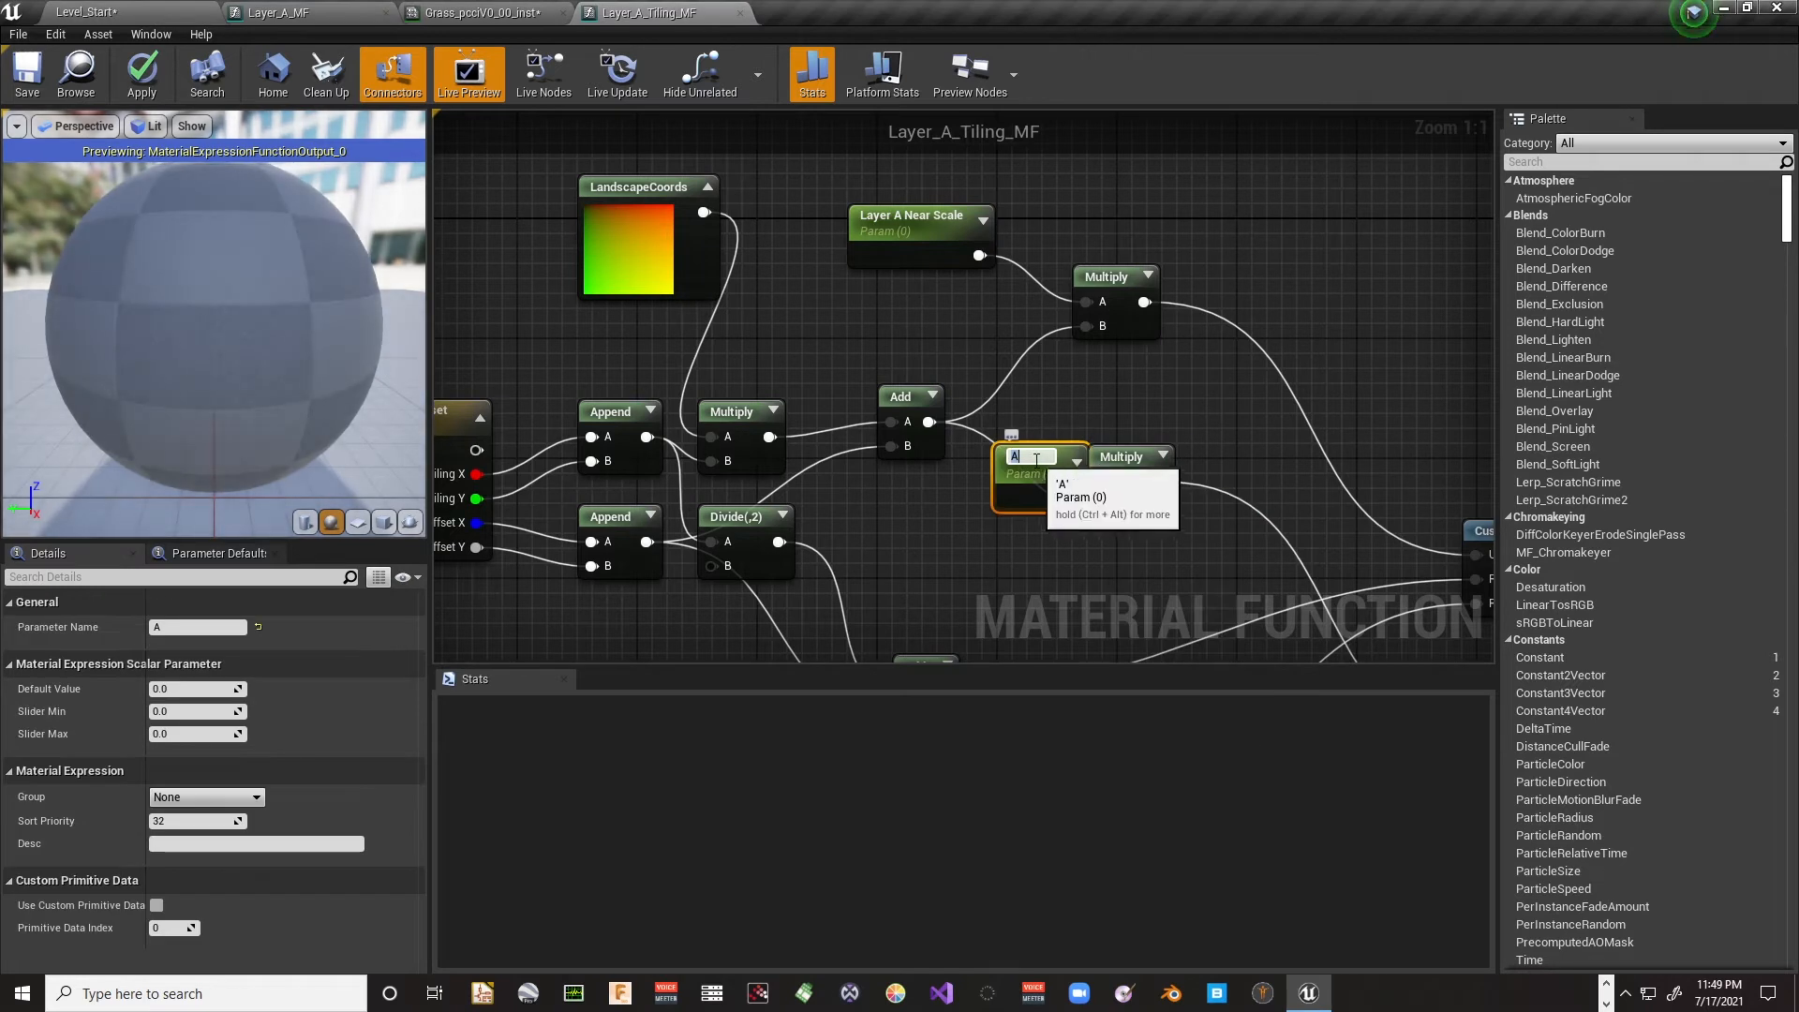
drag(1043, 473, 987, 390)
drag(909, 330, 894, 315)
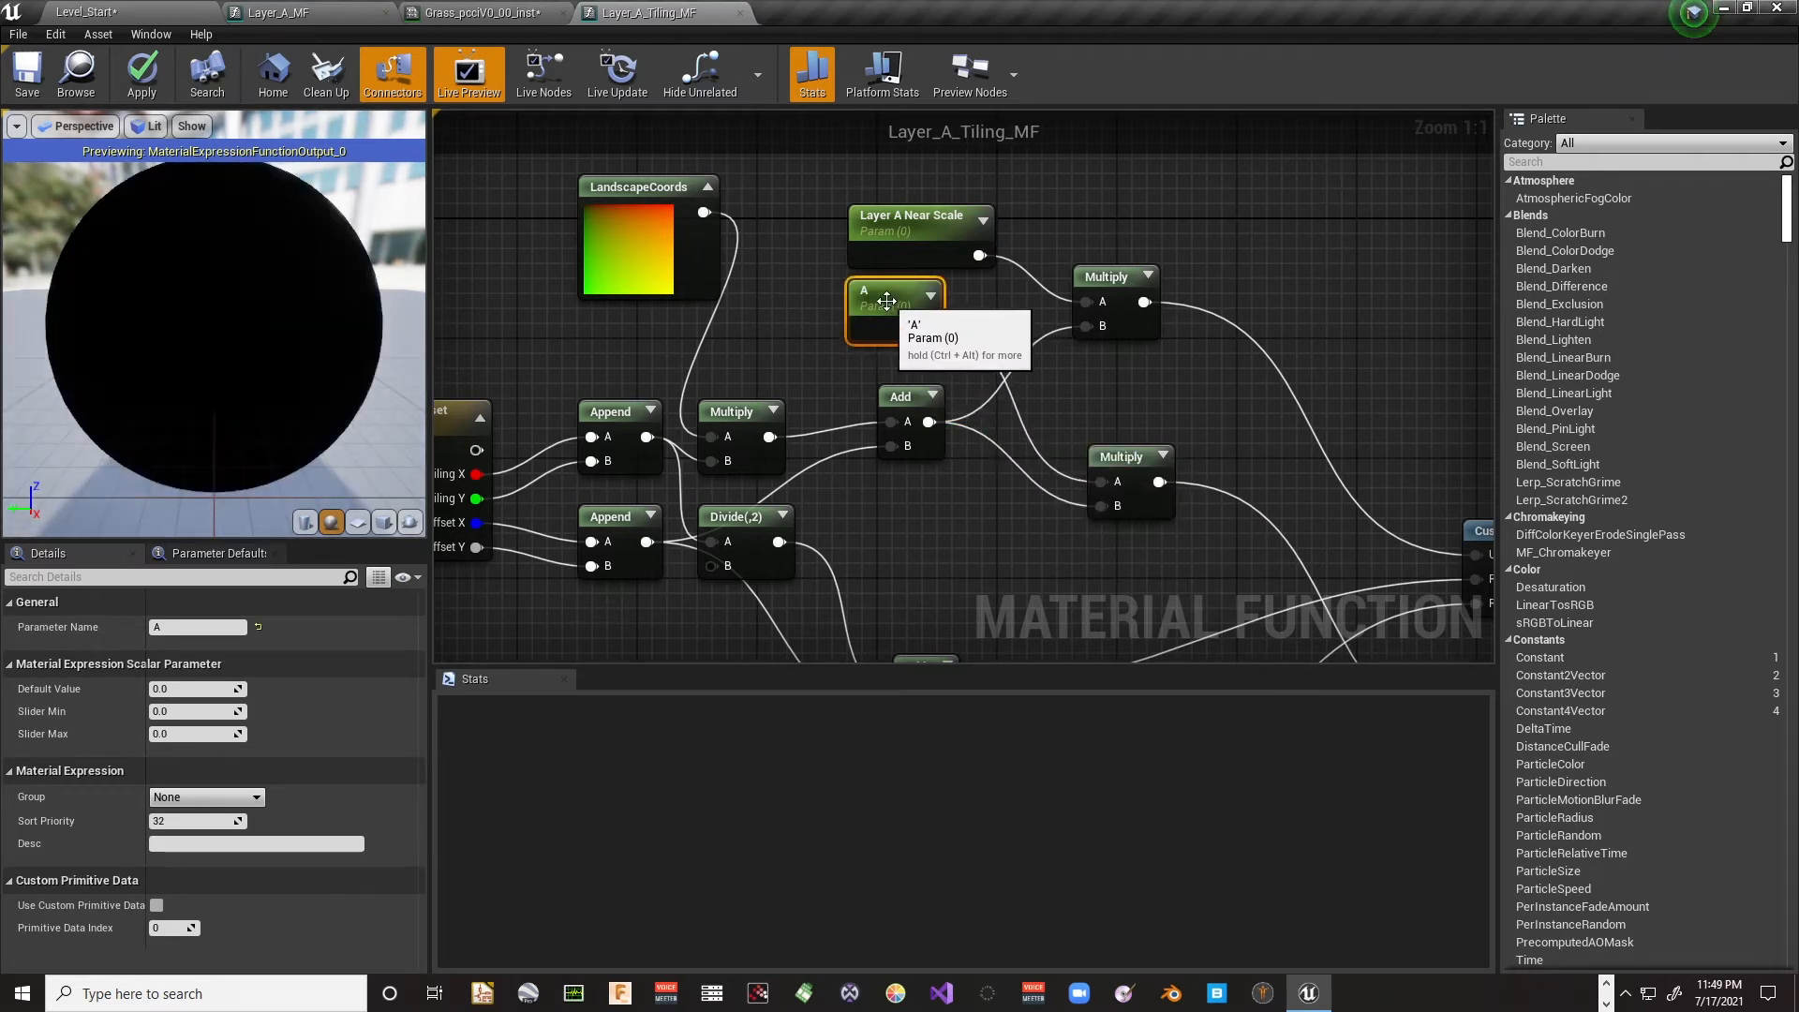
click(881, 292)
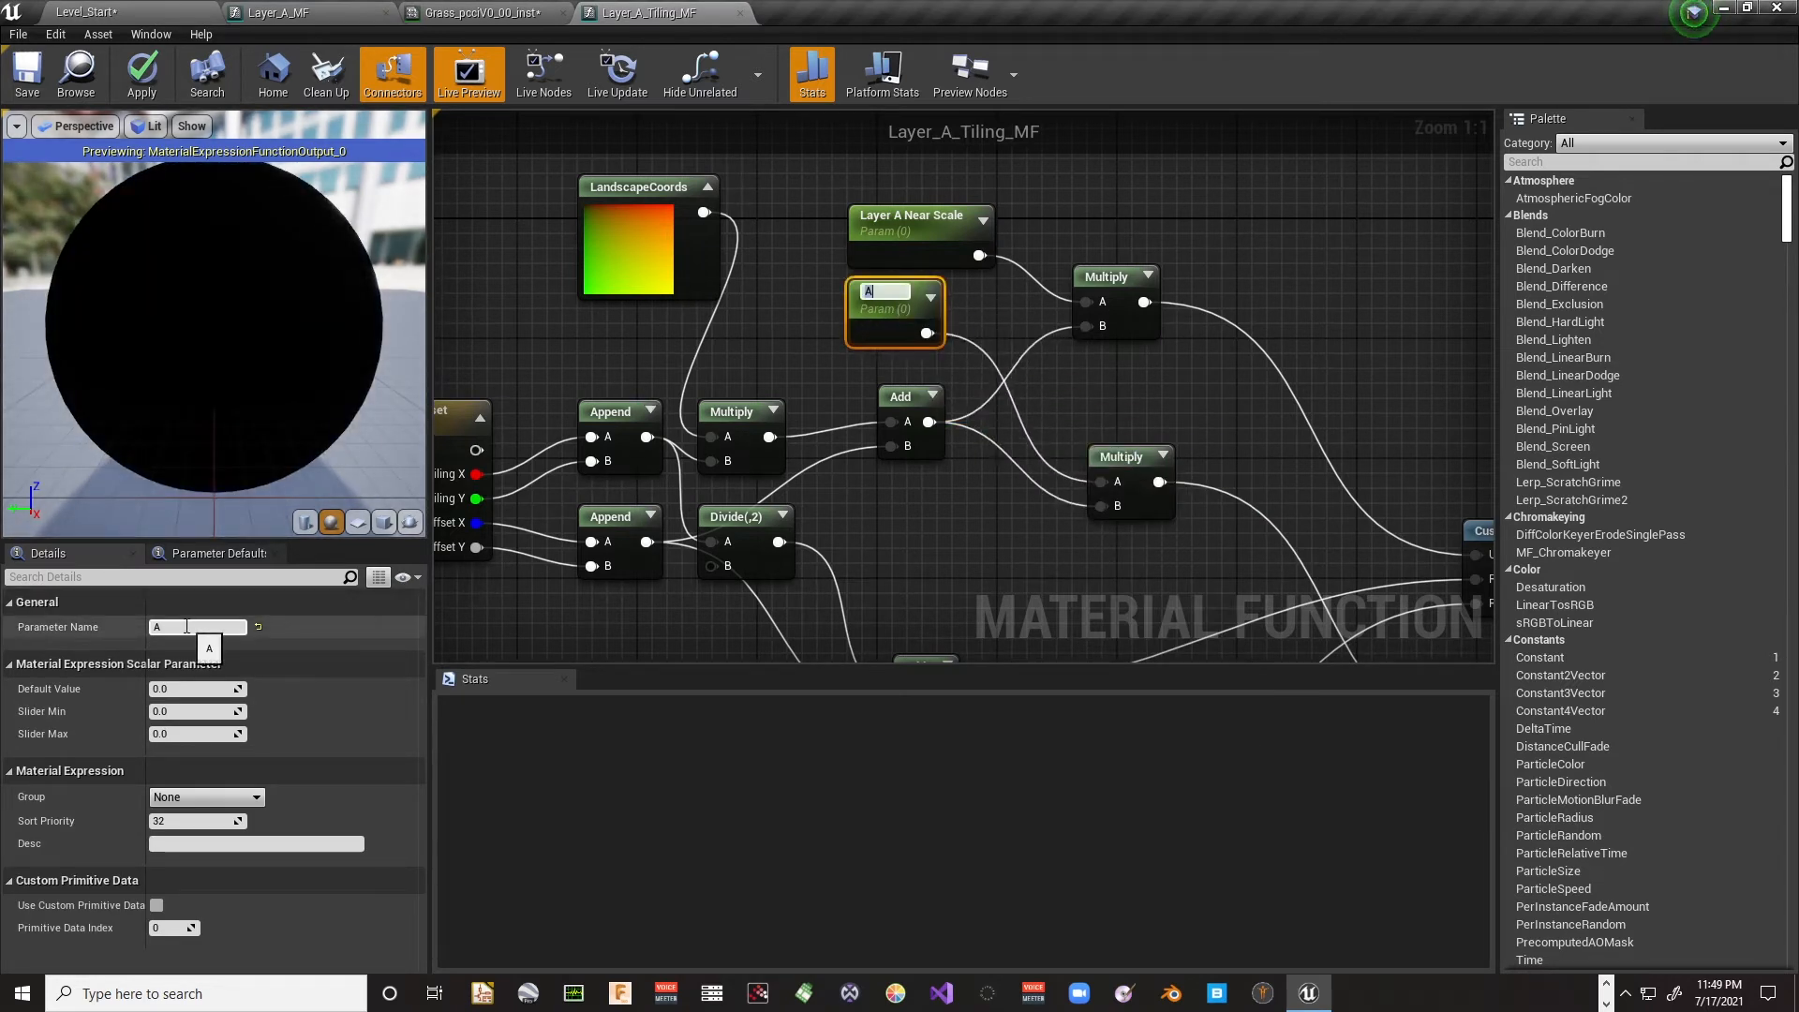
drag(187, 627, 98, 624)
key(shift+l)
key(r)
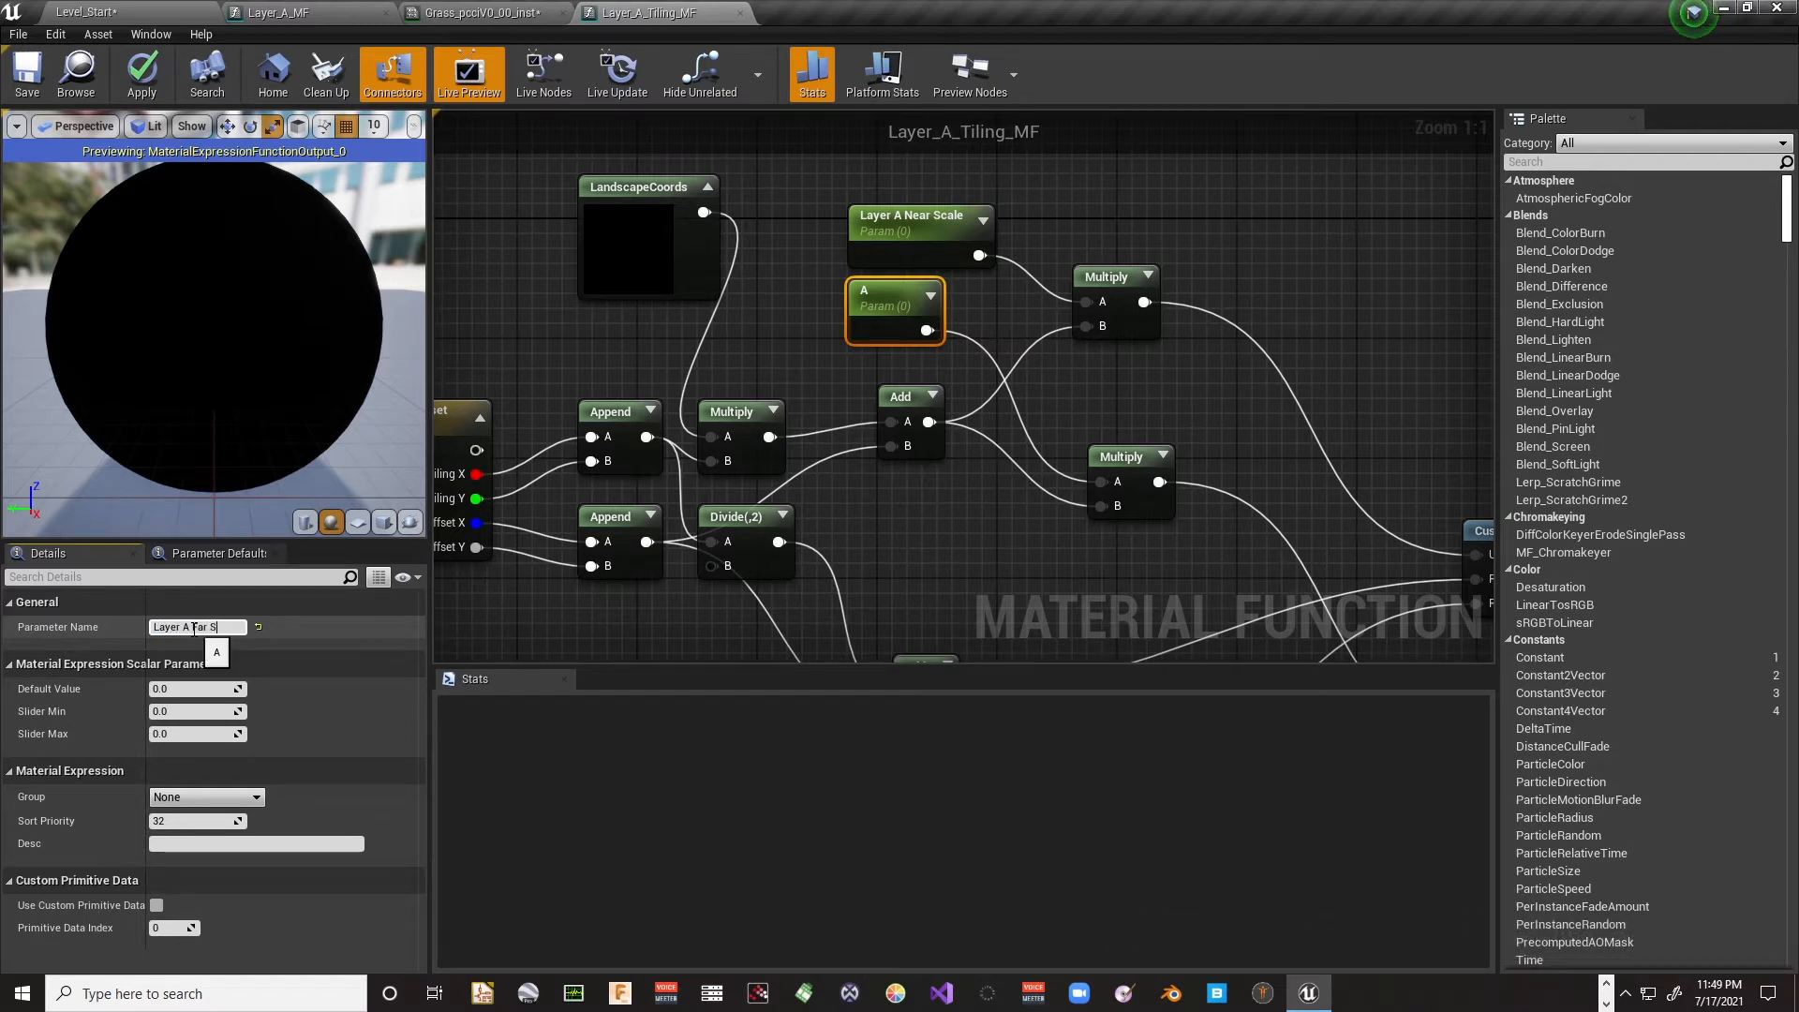
key(Return)
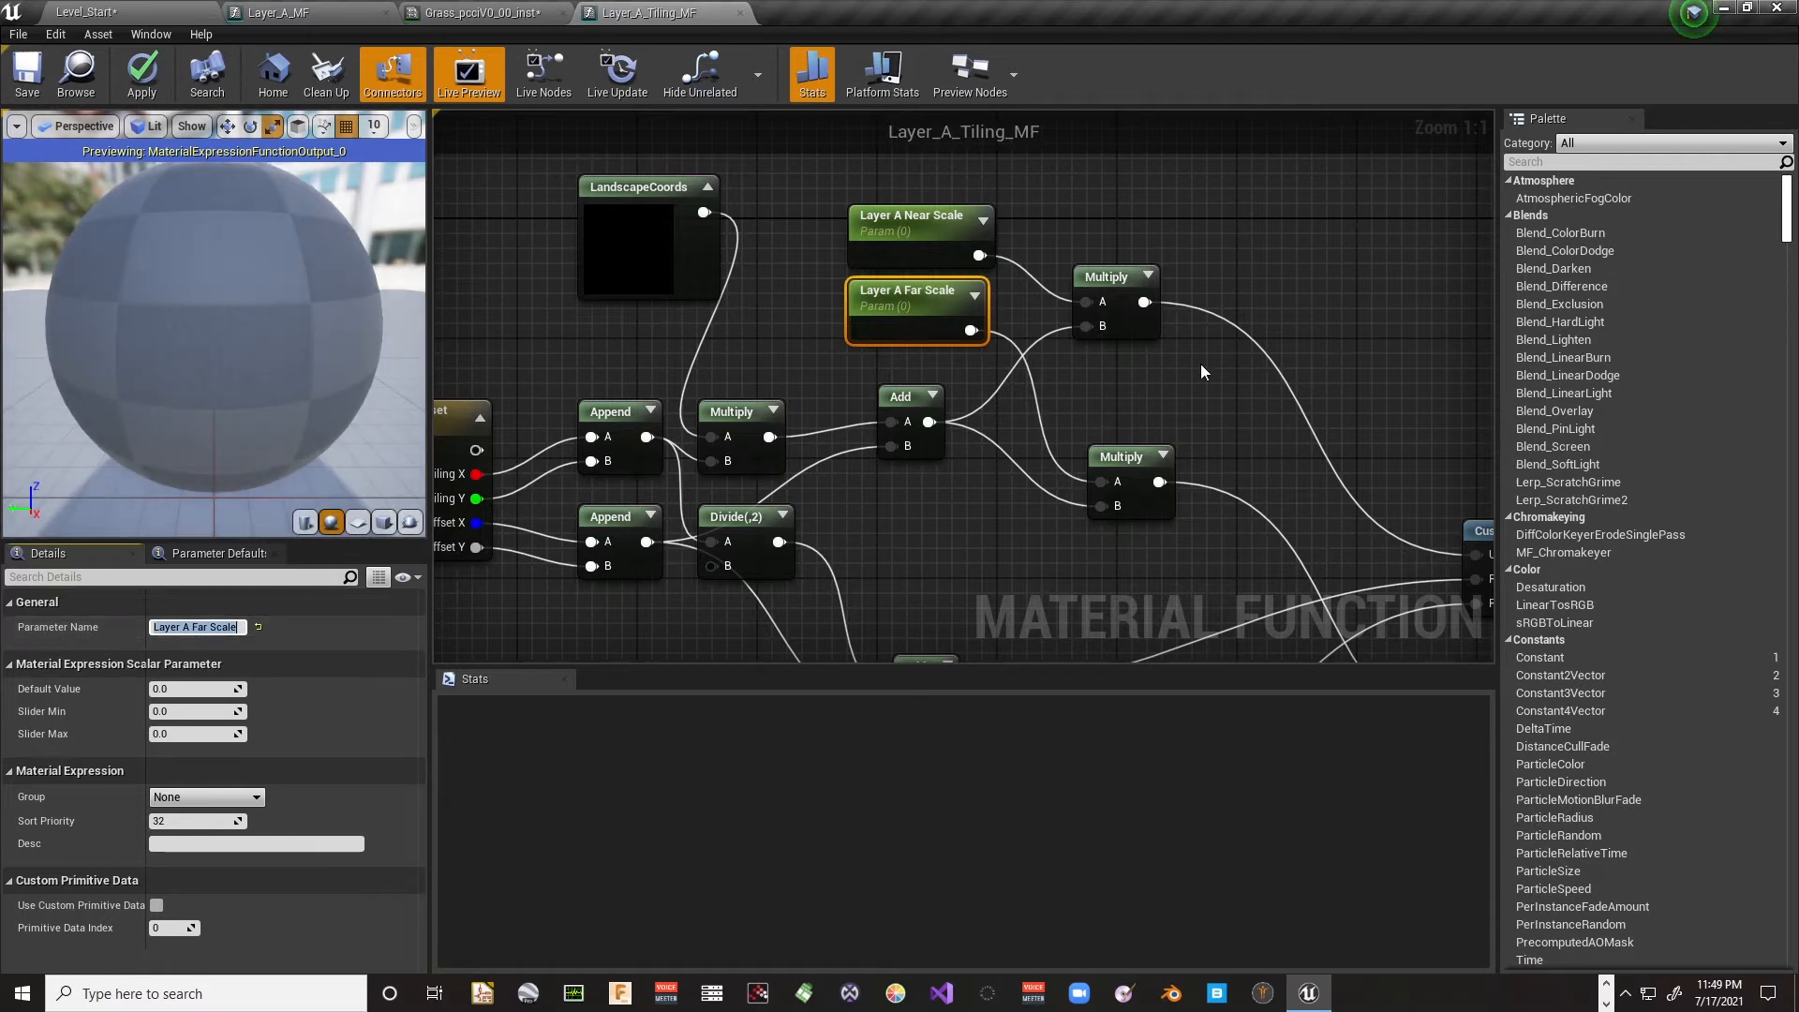
Step: Move the Layer A Near Scale parameter slightly up and set its default value to 0.25
drag(905, 213, 905, 182)
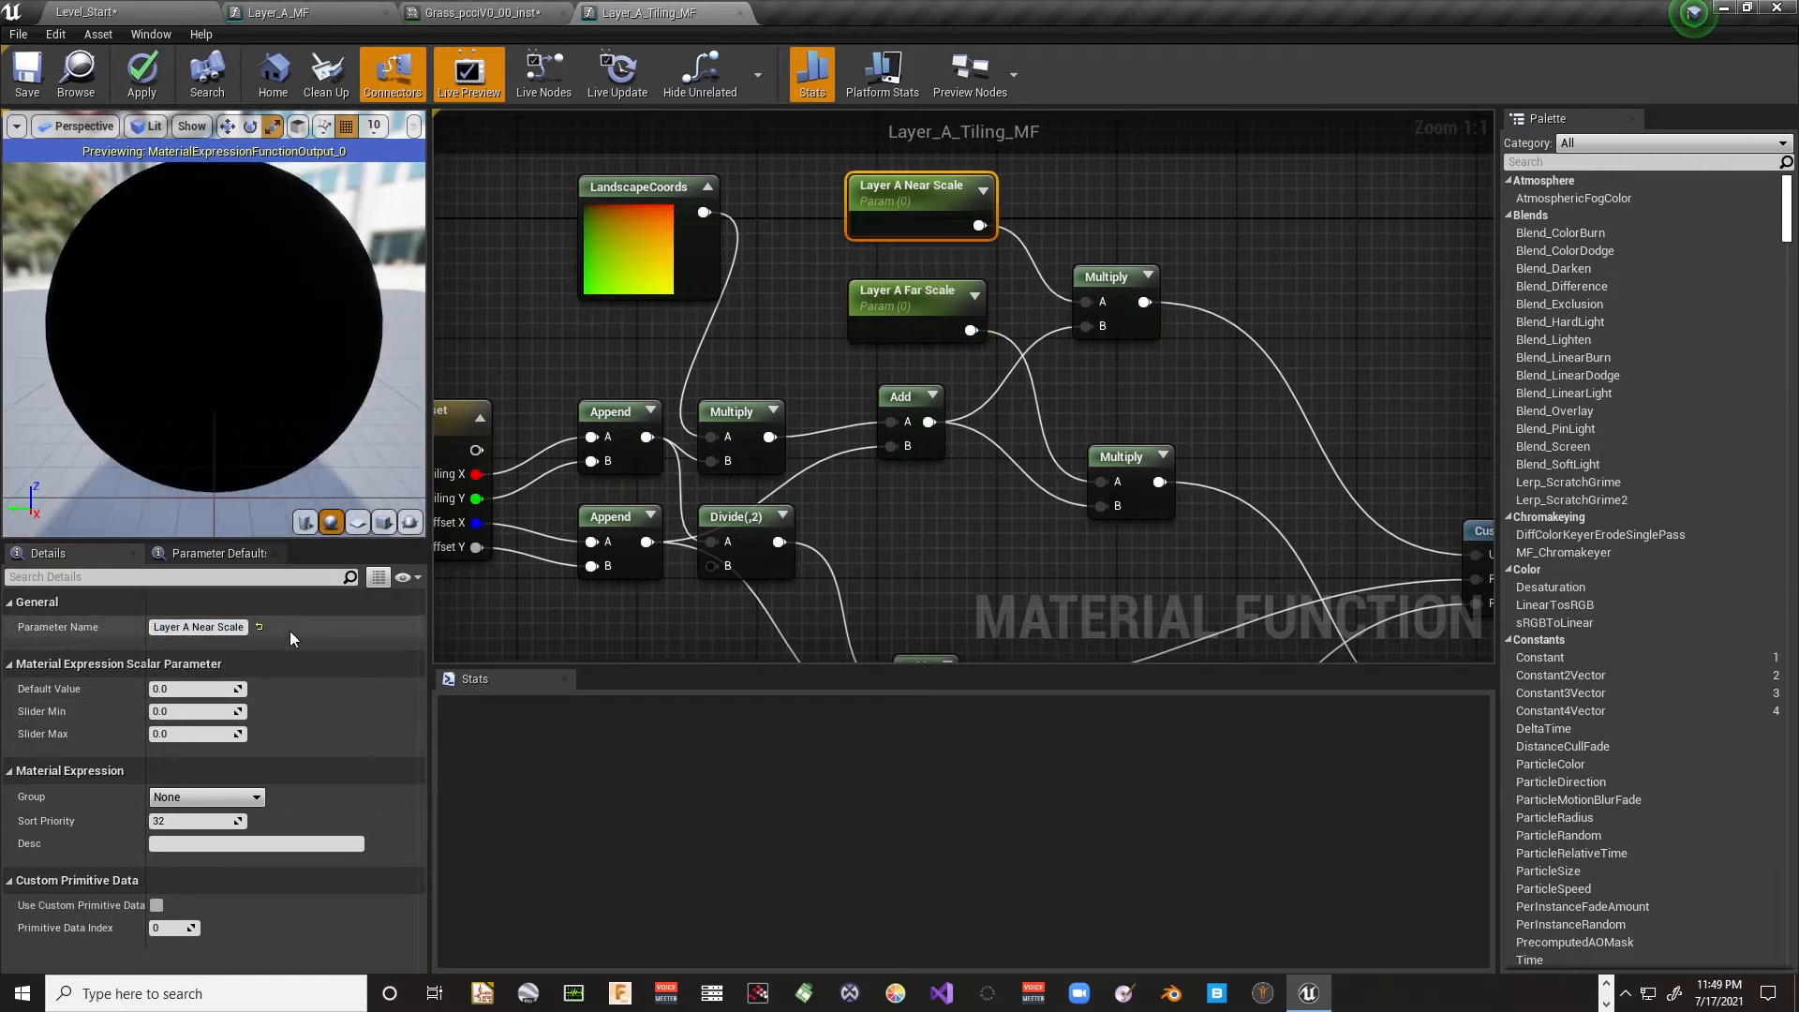
click(186, 690)
text(.25)
key(Return)
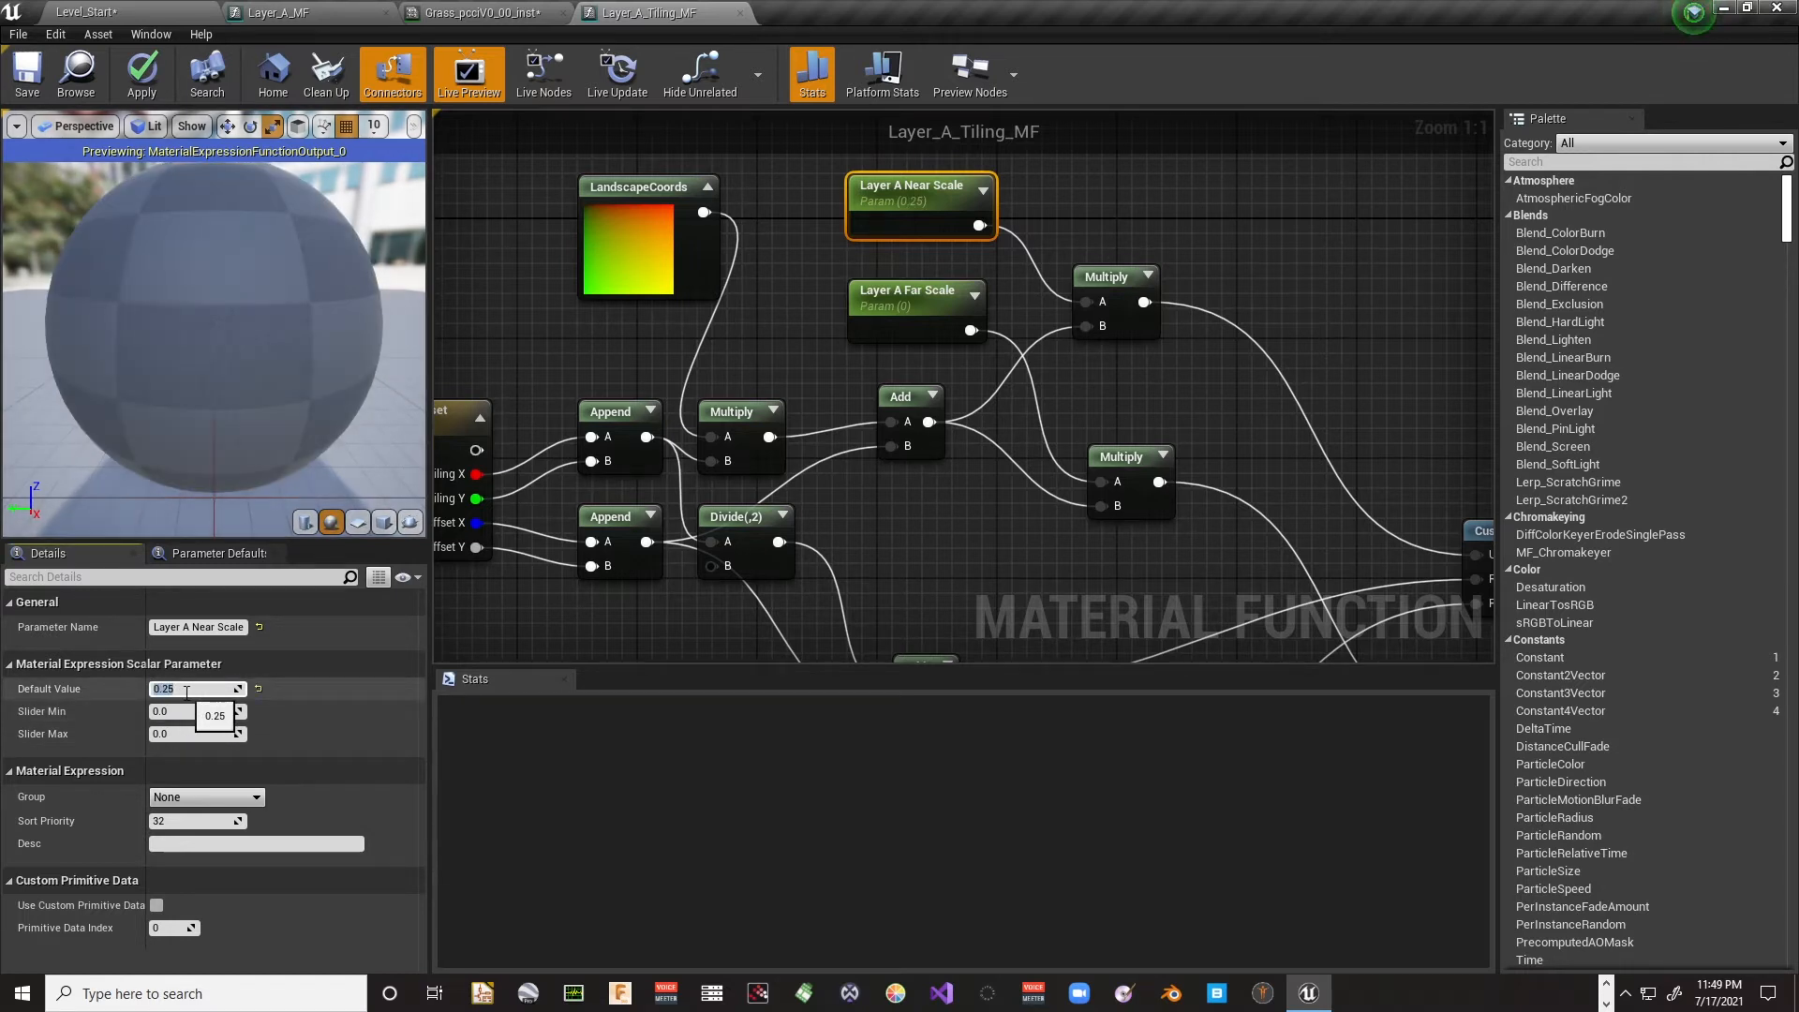
Step: Set the default value of the Layer A Far Scale parameter to 0.05
click(914, 305)
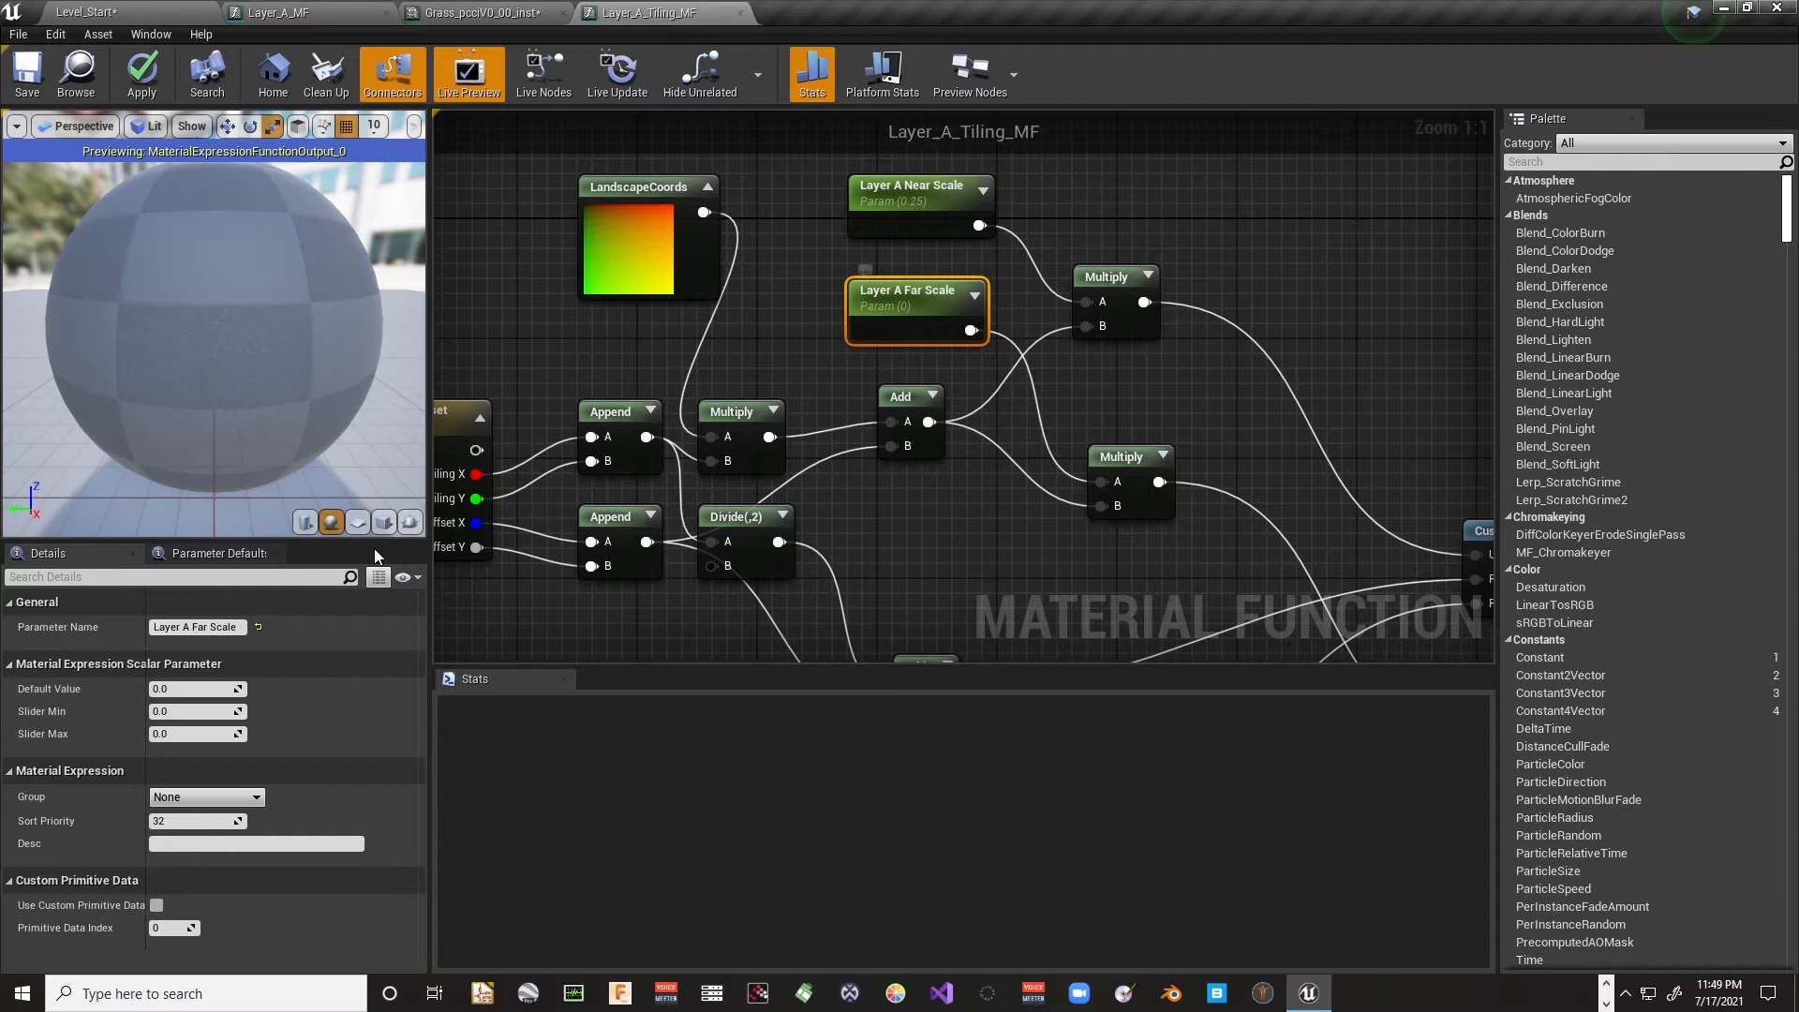
click(171, 690)
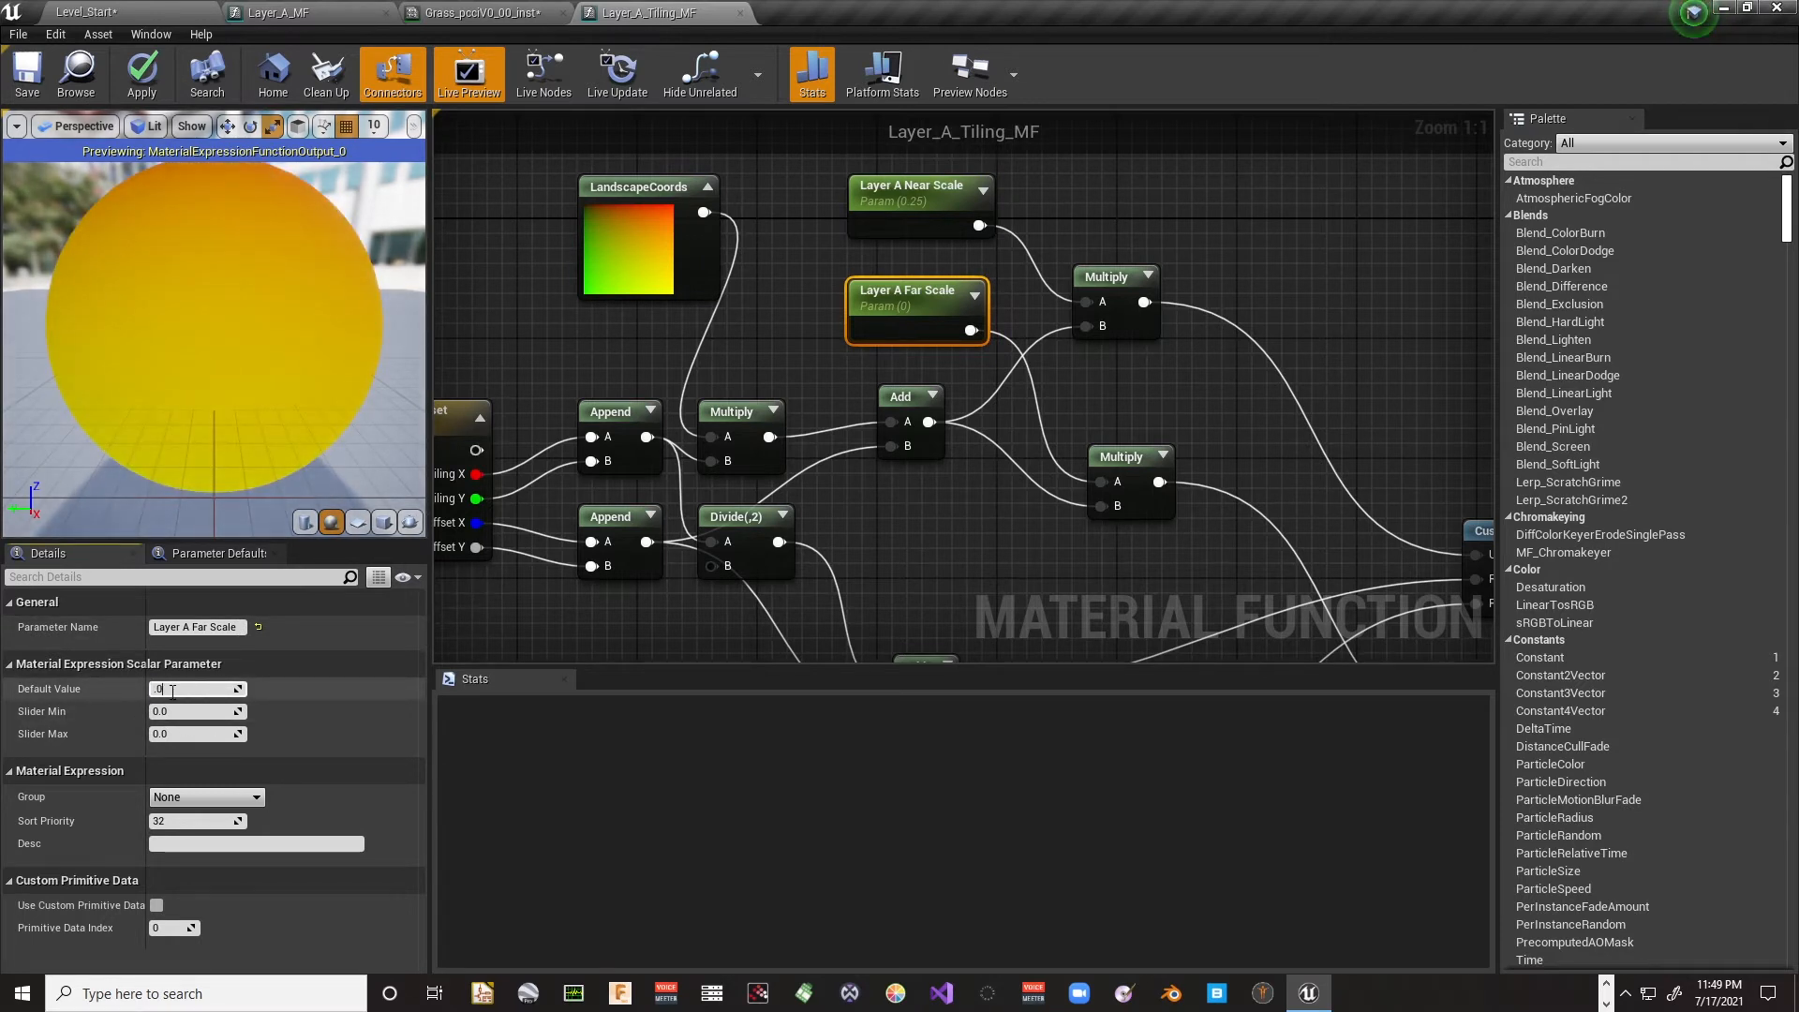
text(.05)
key(Return)
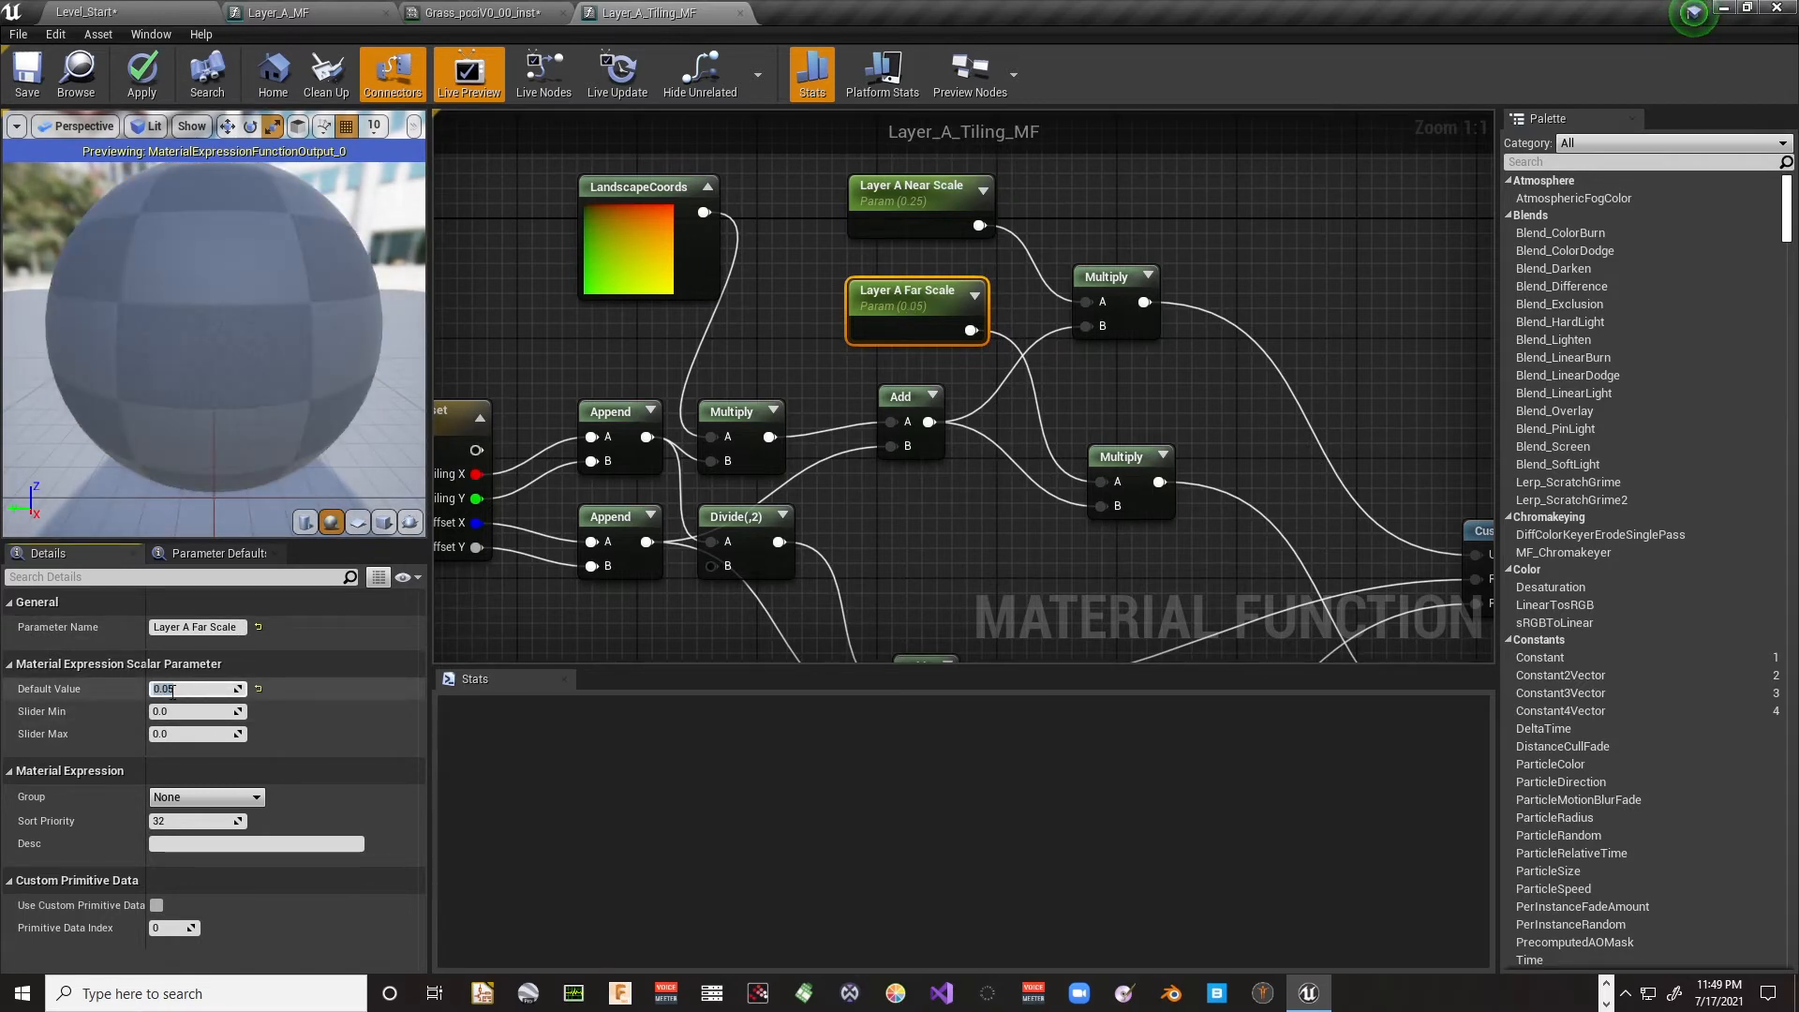
click(647, 614)
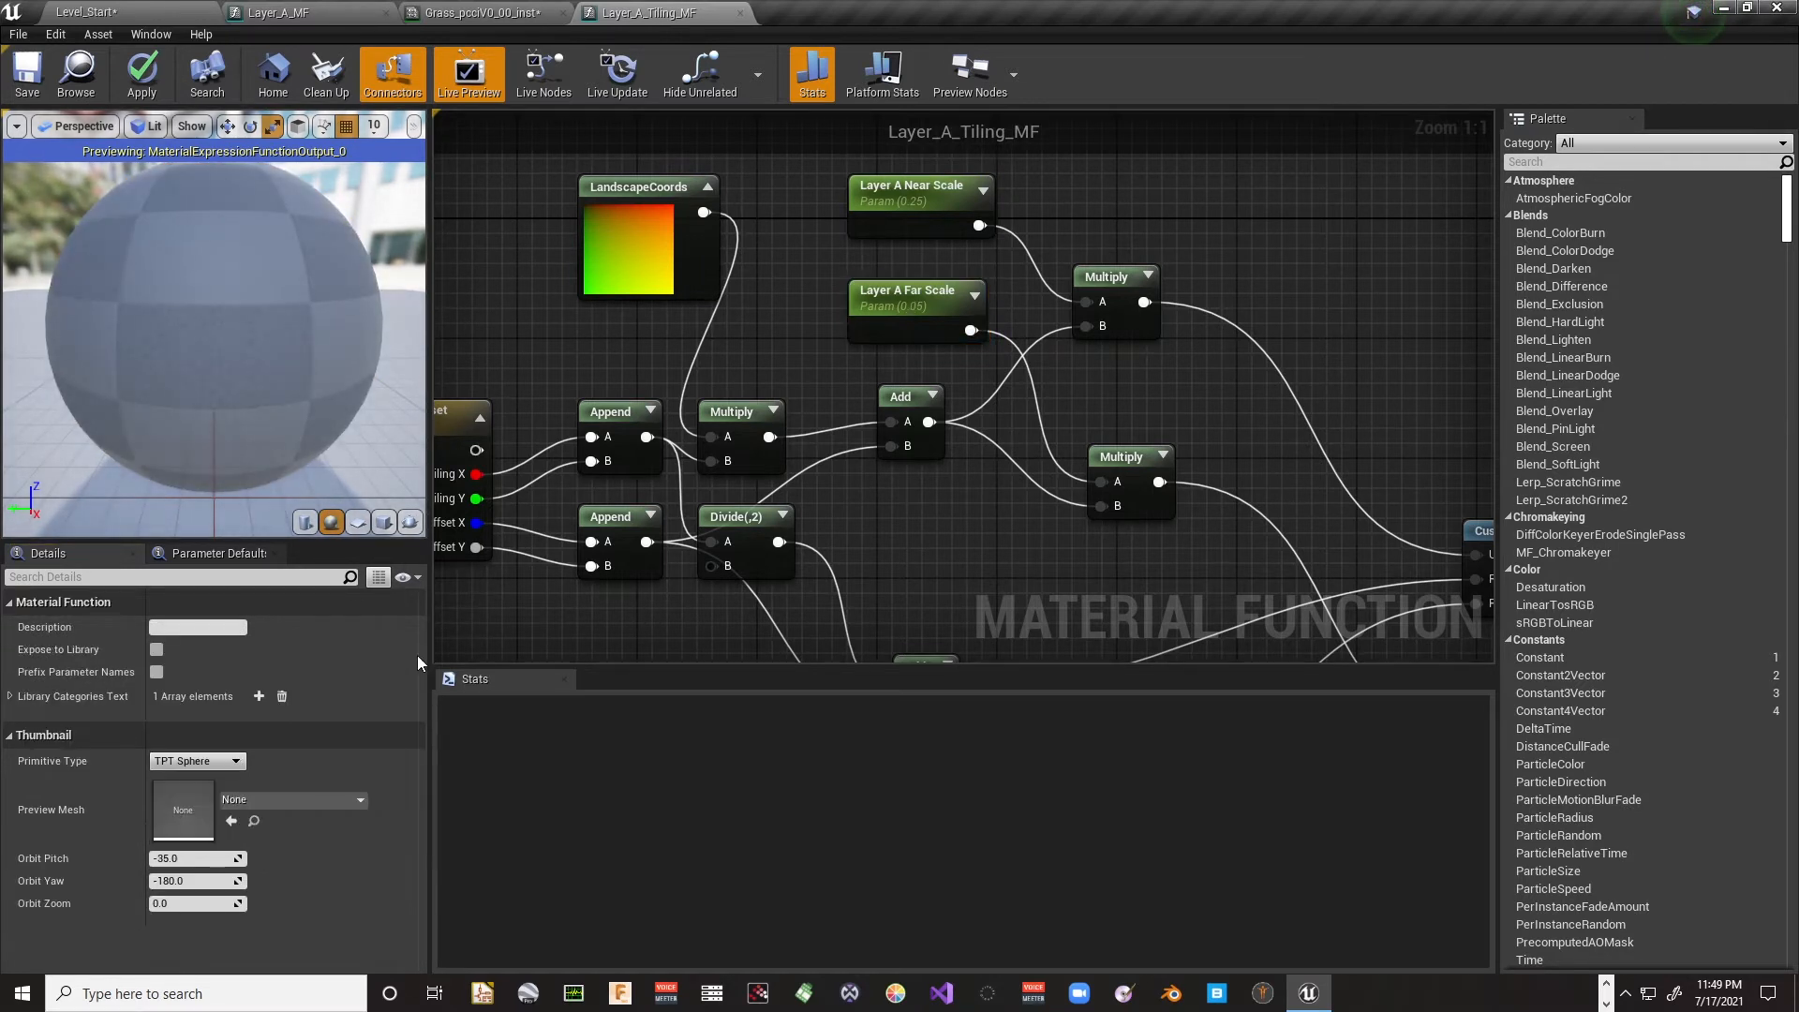
Step: Check the scale parameter wiring through to the Near and Far outputs, save Layer_A_Tiling_MF, and return to the Layer_A_MF graph
click(918, 217)
click(914, 302)
right_drag(1241, 328, 938, 225)
right_drag(1066, 470, 832, 275)
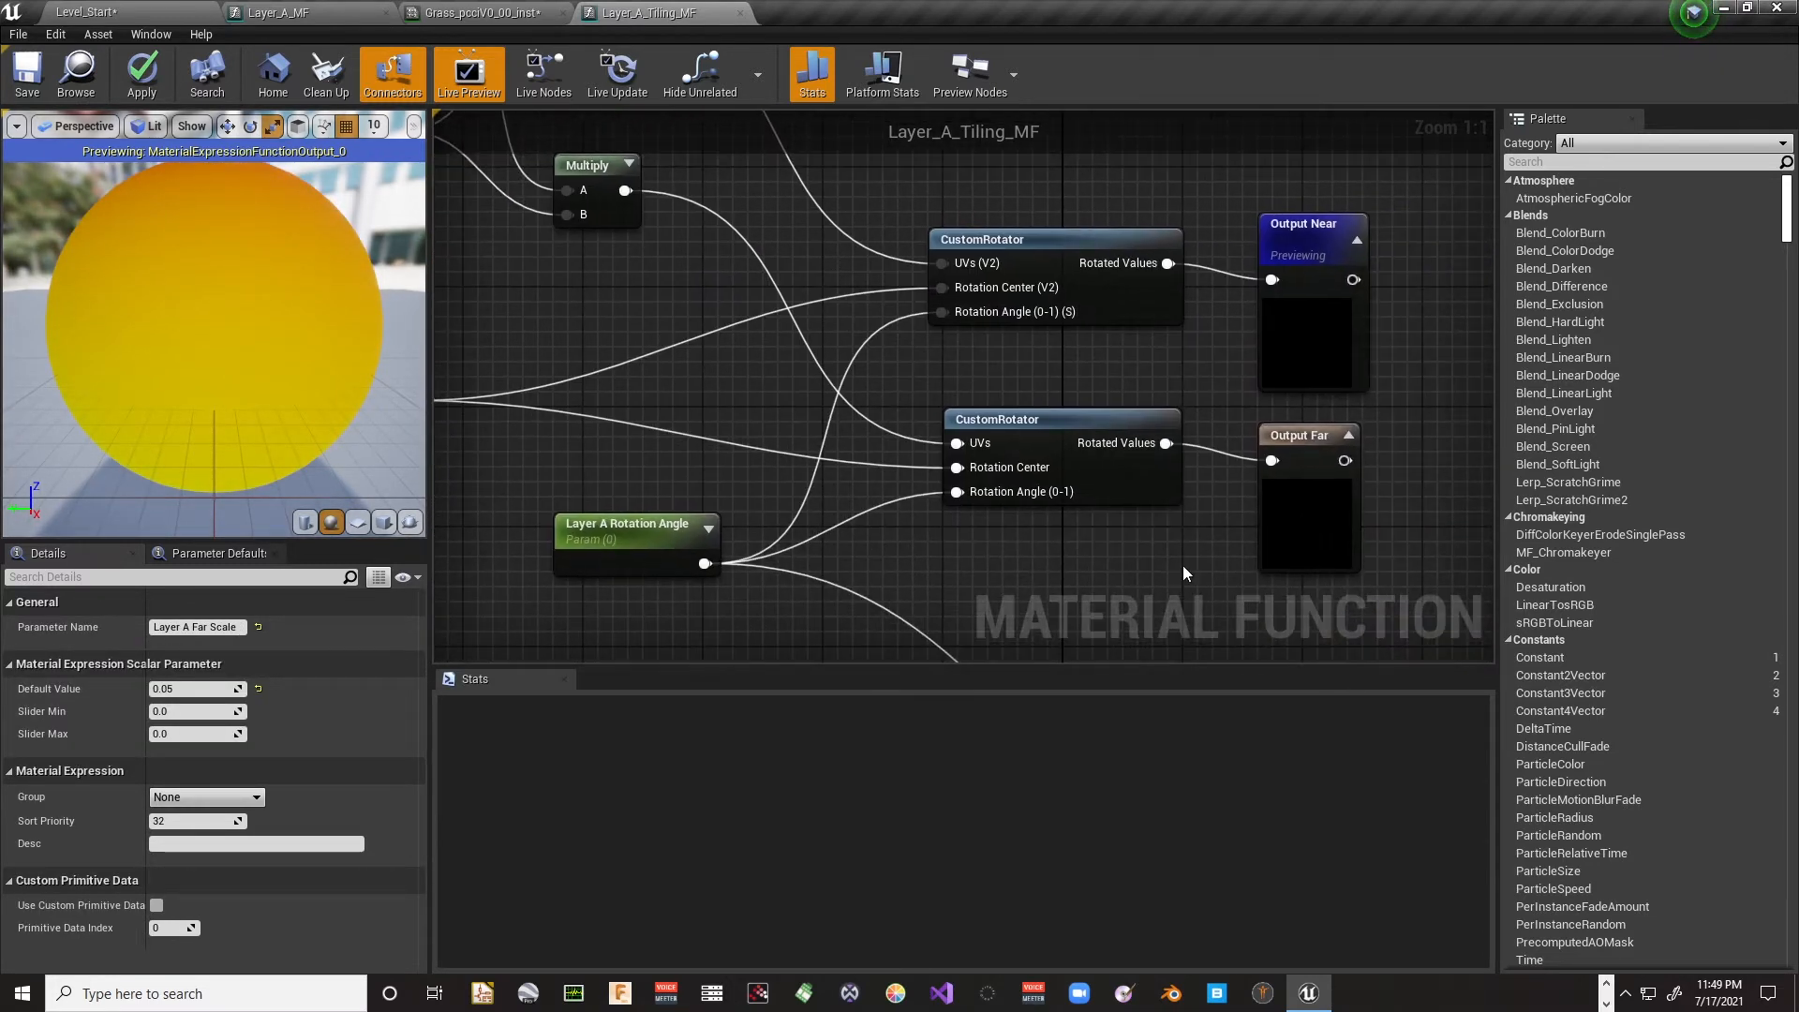
right_drag(1415, 392, 1537, 546)
right_drag(1070, 285, 1186, 371)
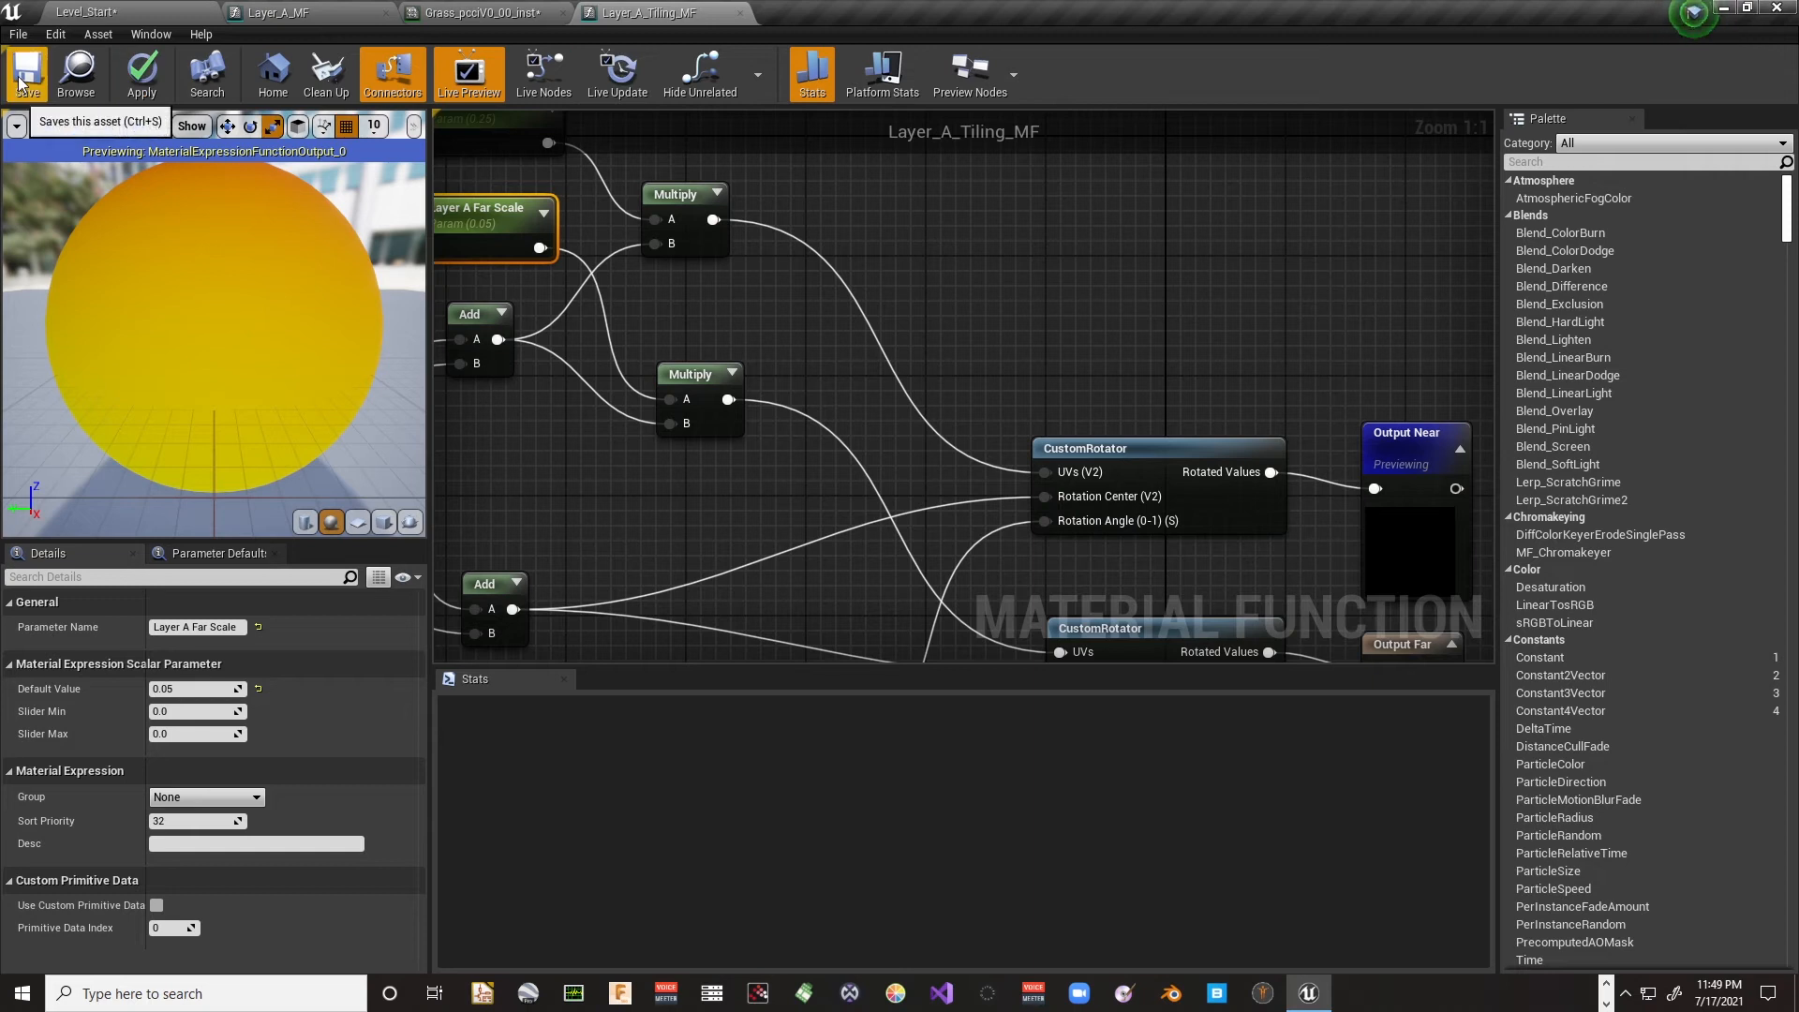
click(314, 12)
scroll(712, 435, up, 2)
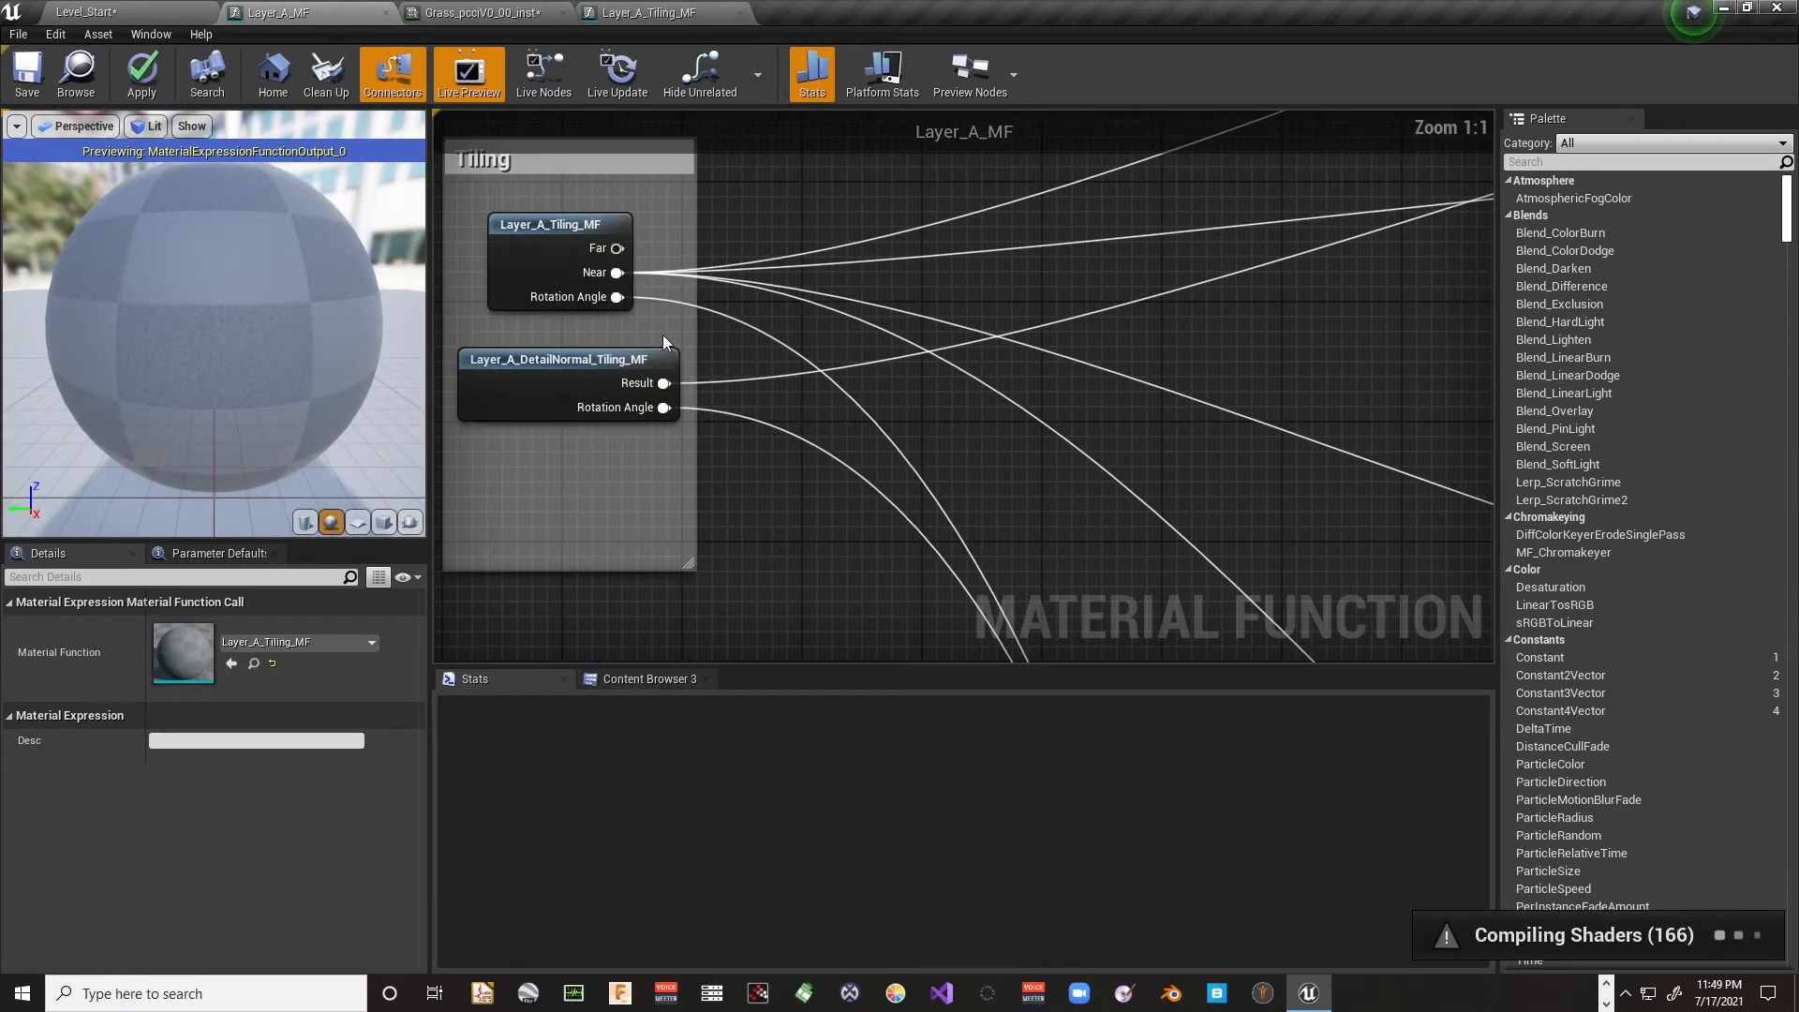
Step: Connect the Far output of Layer_A_Tiling_MF to the UVs inputs of the duplicated Layer A Albedo, Roughness and Normal textures
right_drag(954, 272, 911, 379)
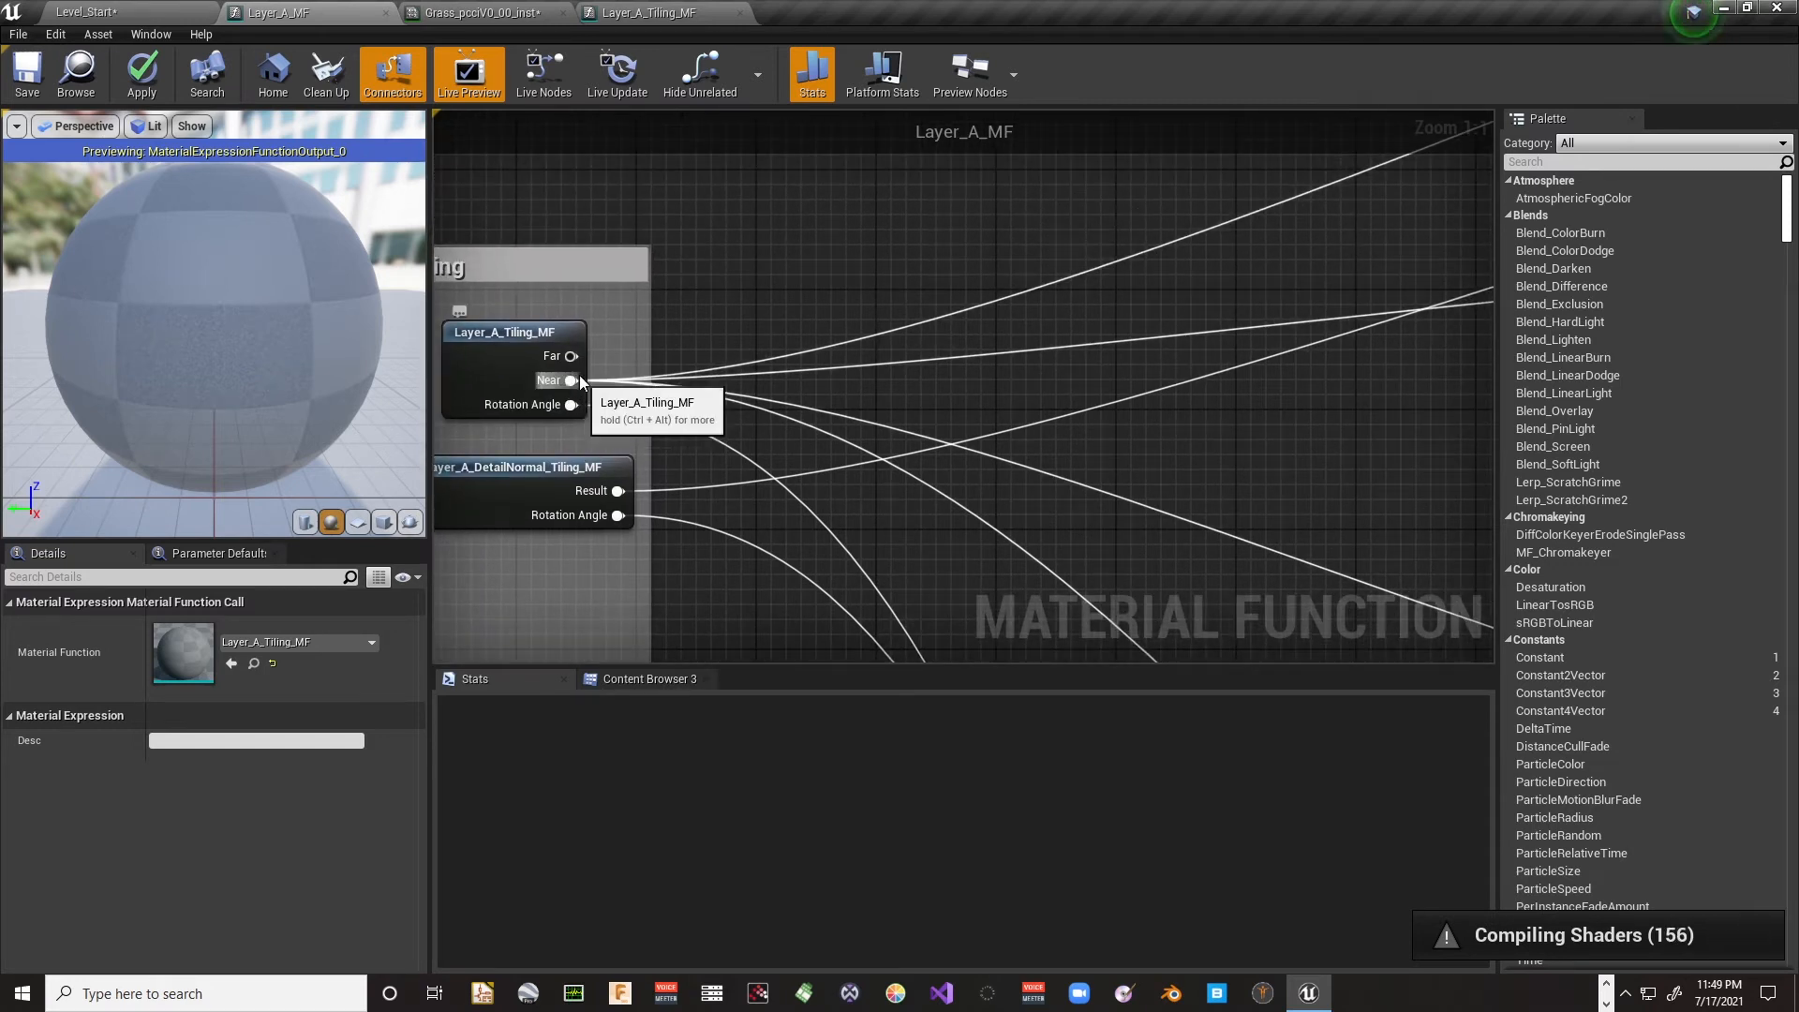
drag(572, 358, 1206, 338)
right_drag(916, 418, 1465, 482)
right_drag(1205, 449, 1476, 425)
right_drag(731, 318, 773, 333)
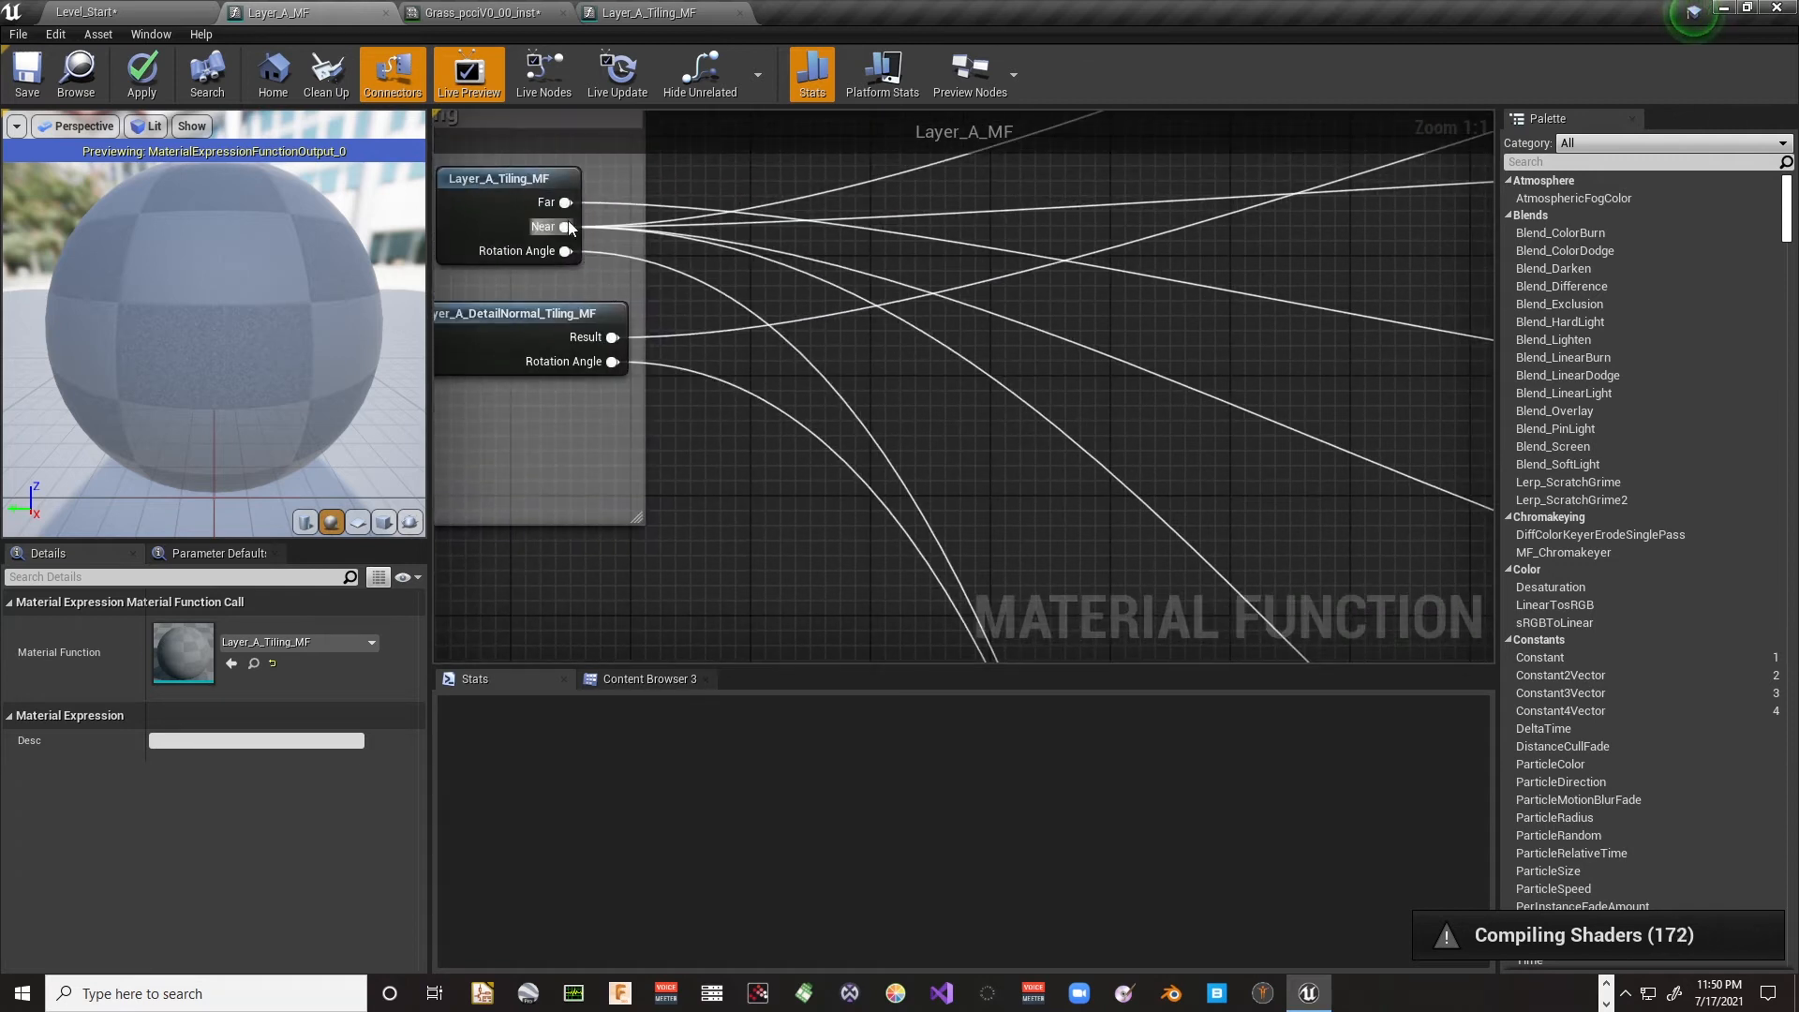
drag(568, 227, 1160, 316)
right_drag(830, 297, 778, 233)
scroll(801, 266, down, 4)
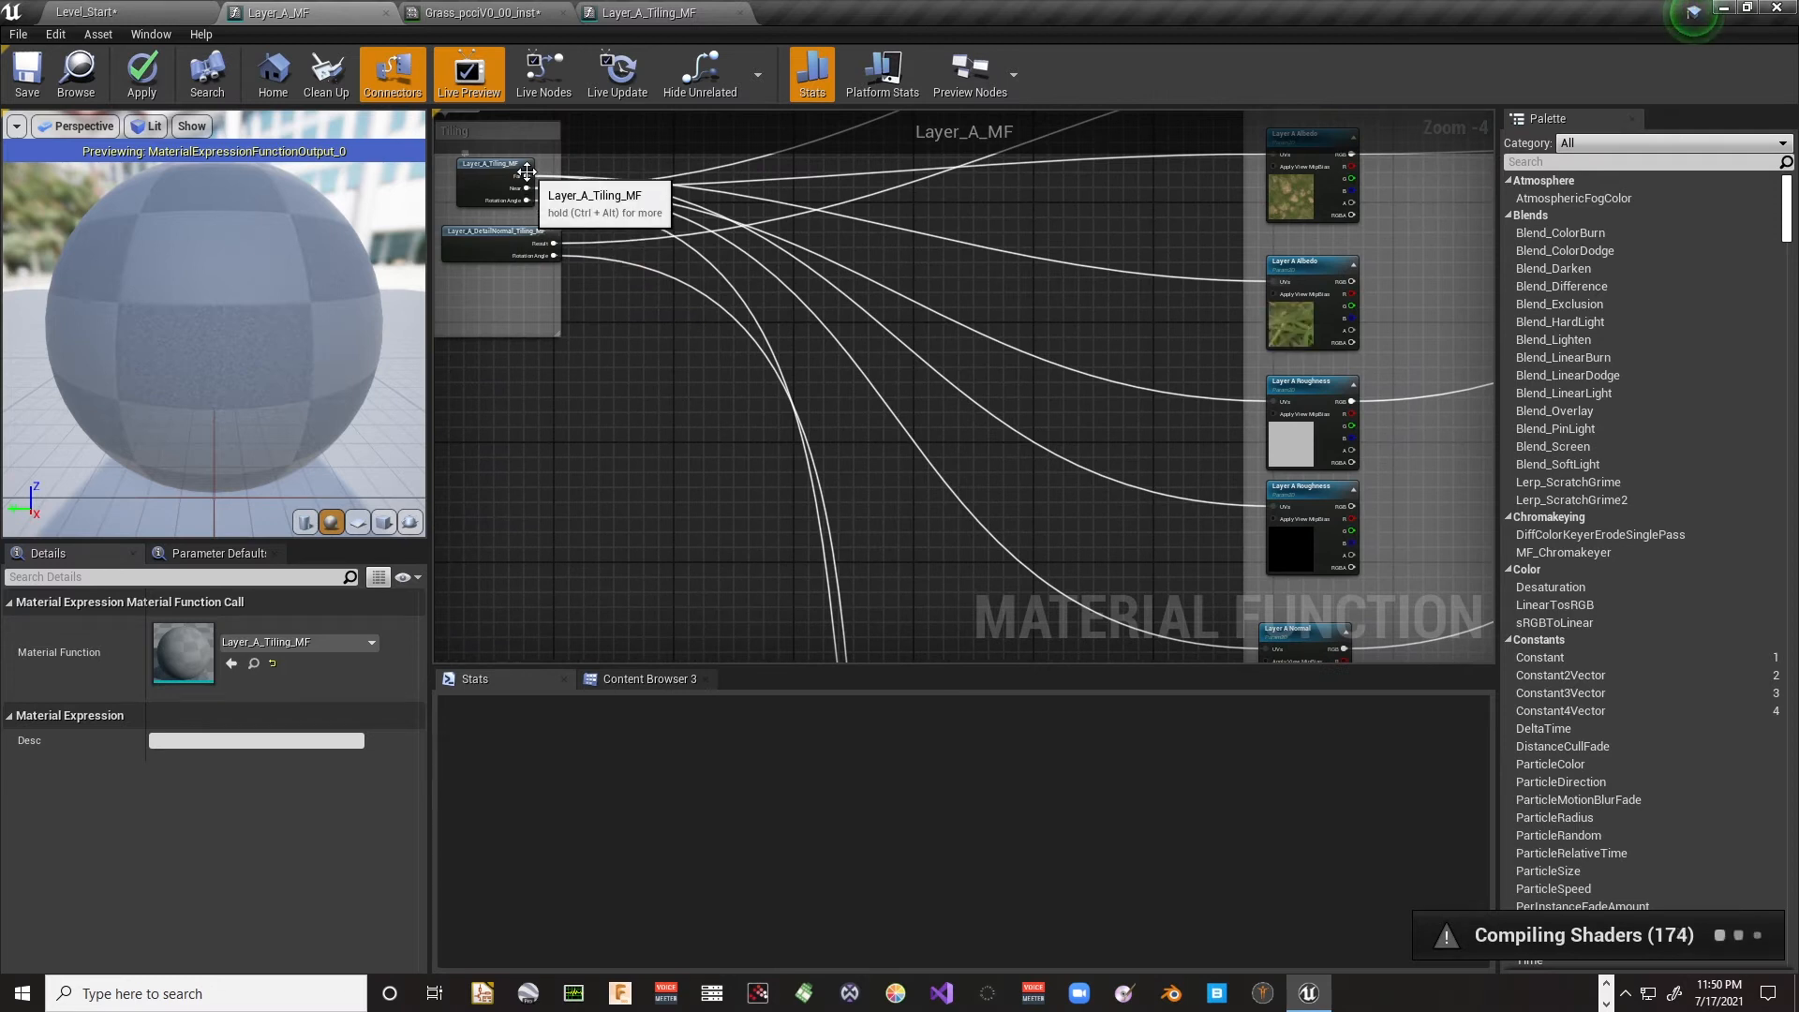
drag(526, 175, 1267, 519)
scroll(968, 450, down, 3)
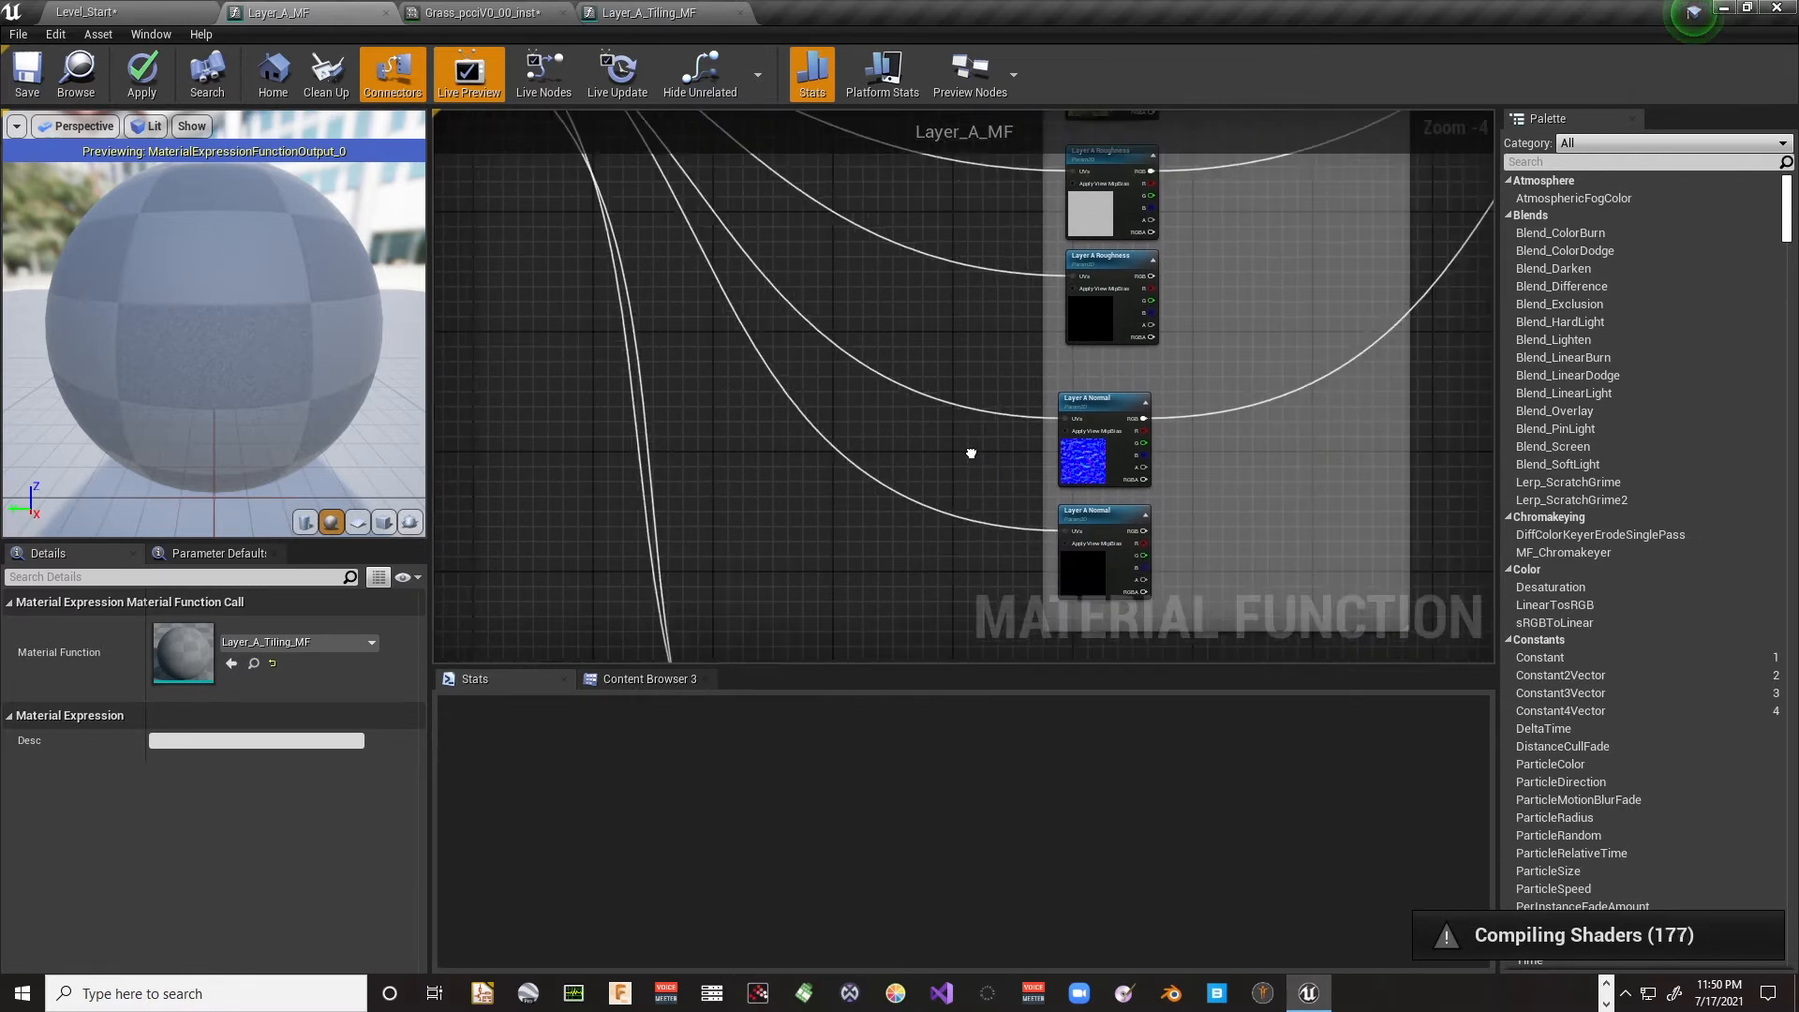
Step: Add a LinearInterpolate node beside the two Layer A Albedo textures
scroll(814, 501, up, 1)
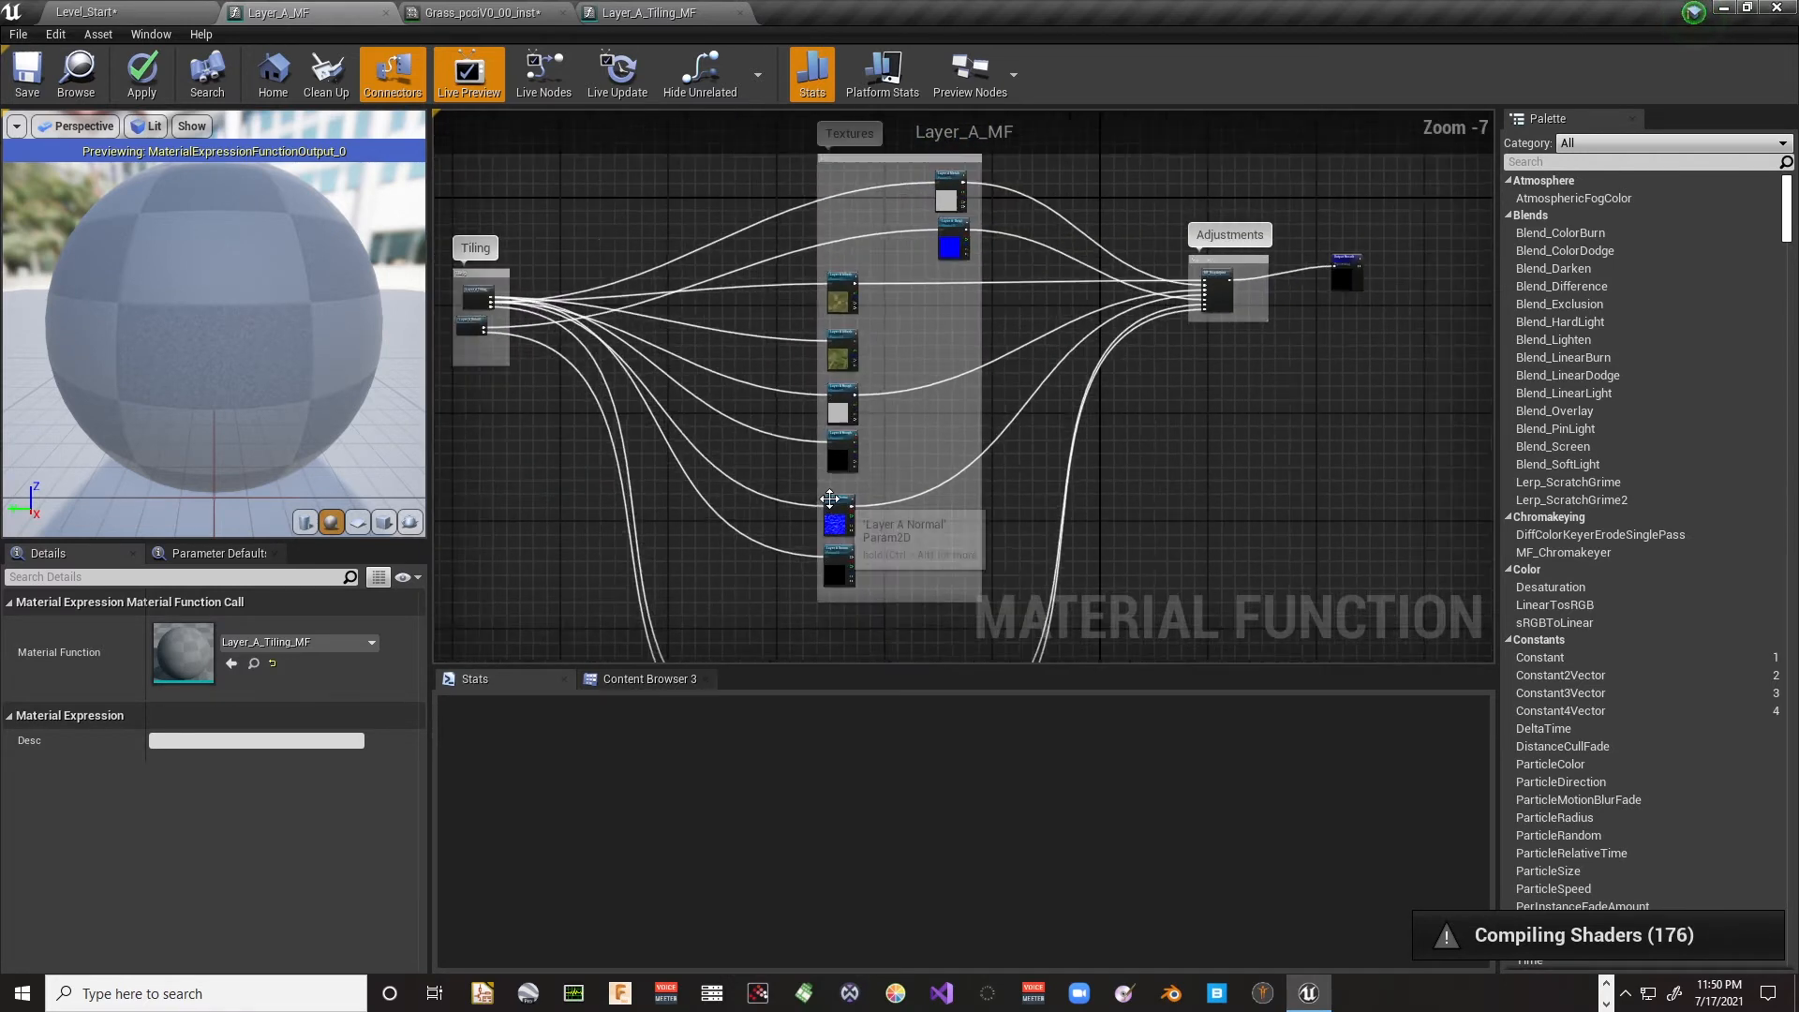
right_click(915, 476)
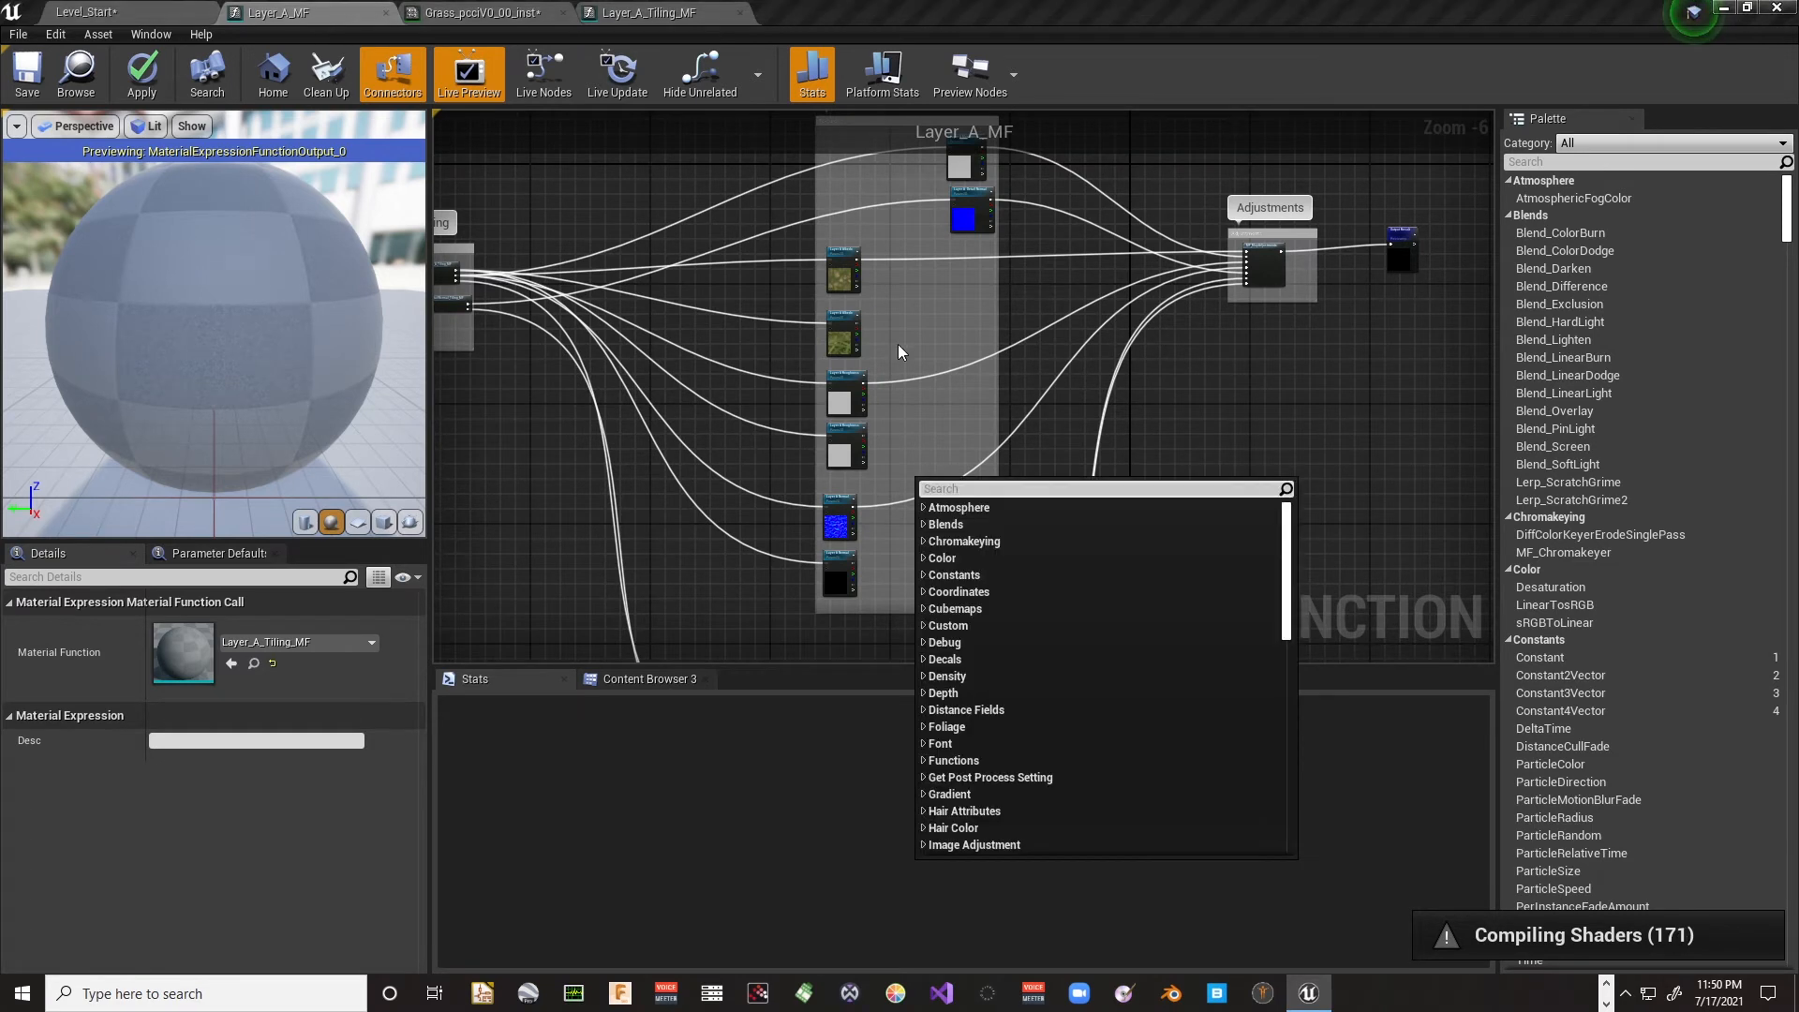
right_click(895, 294)
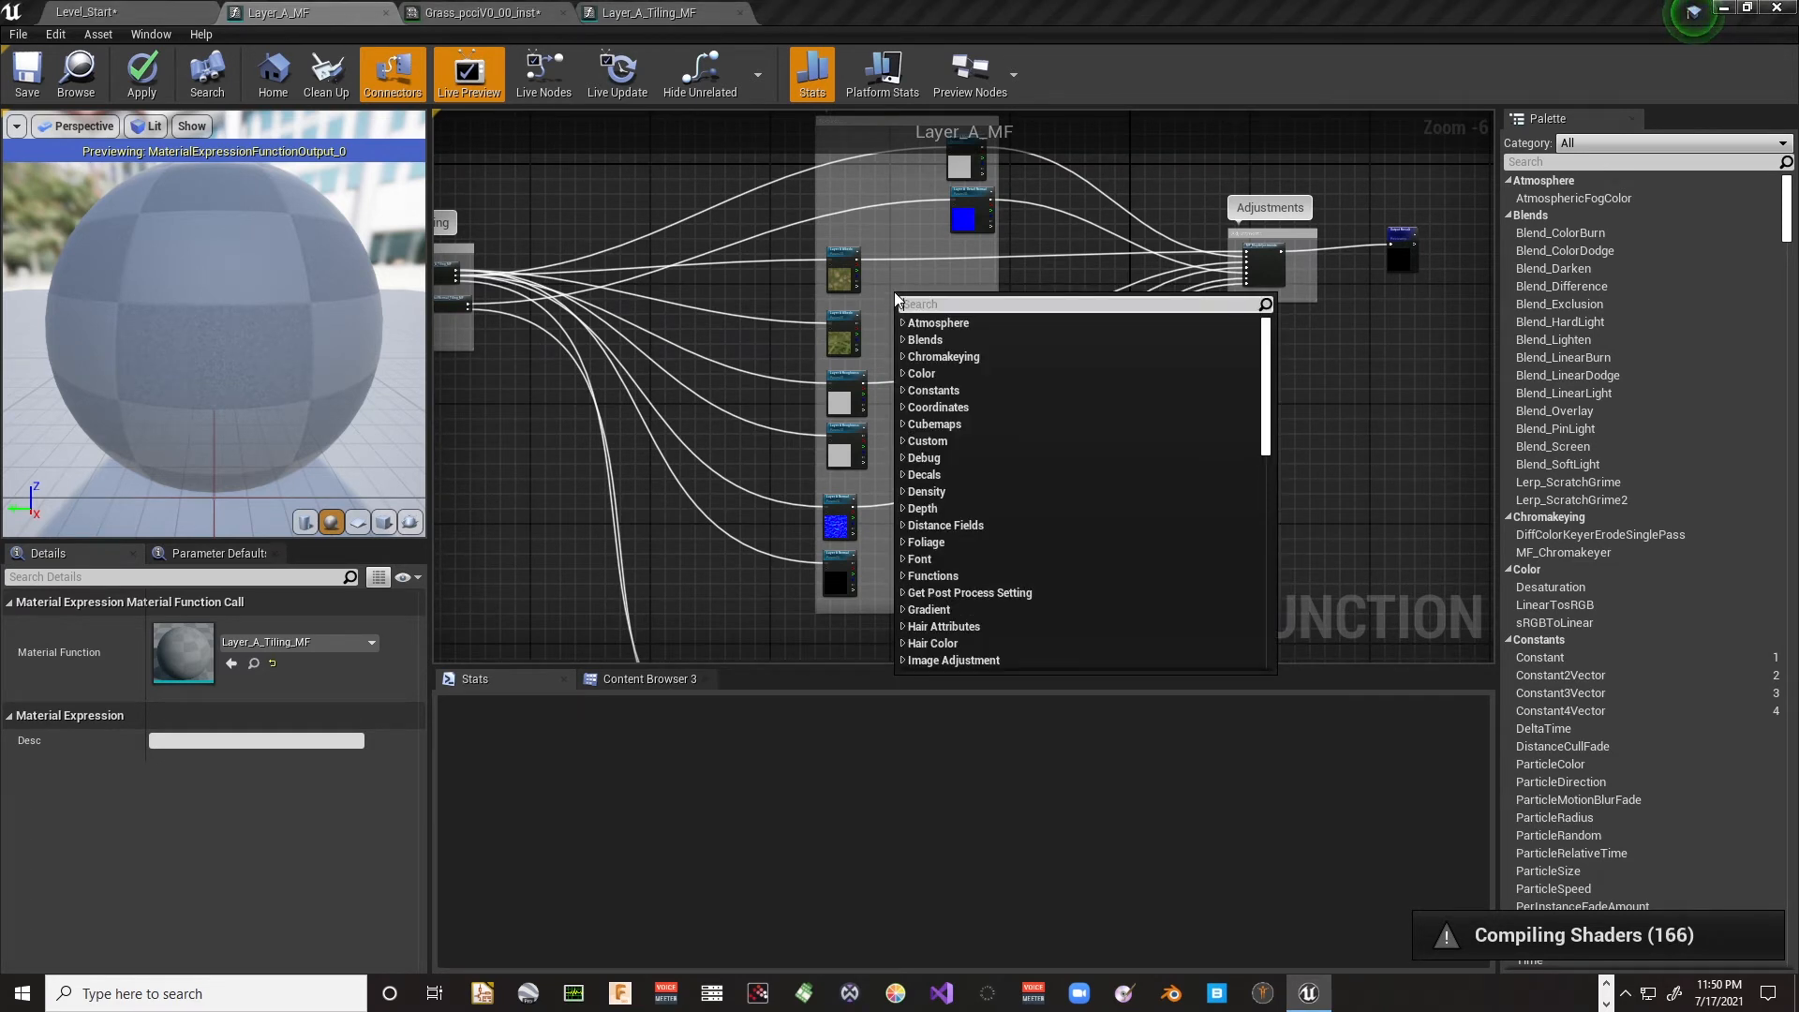
text(LinearInterp)
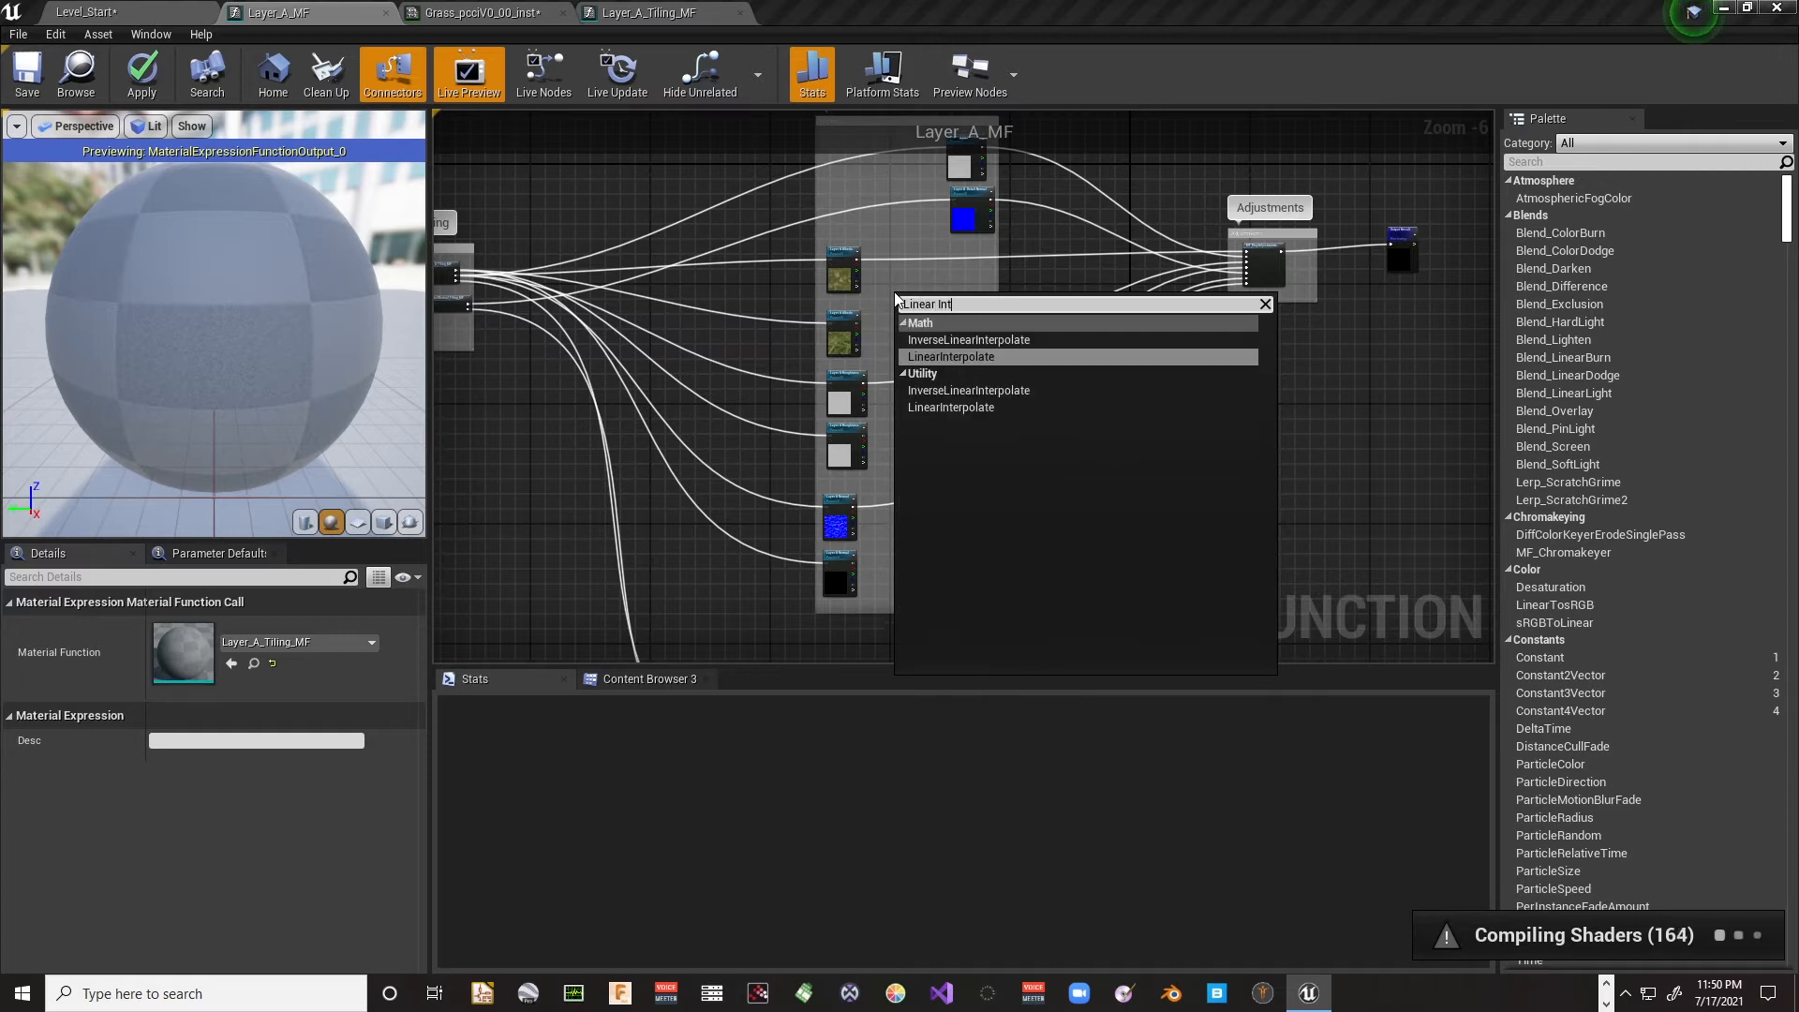
key(Return)
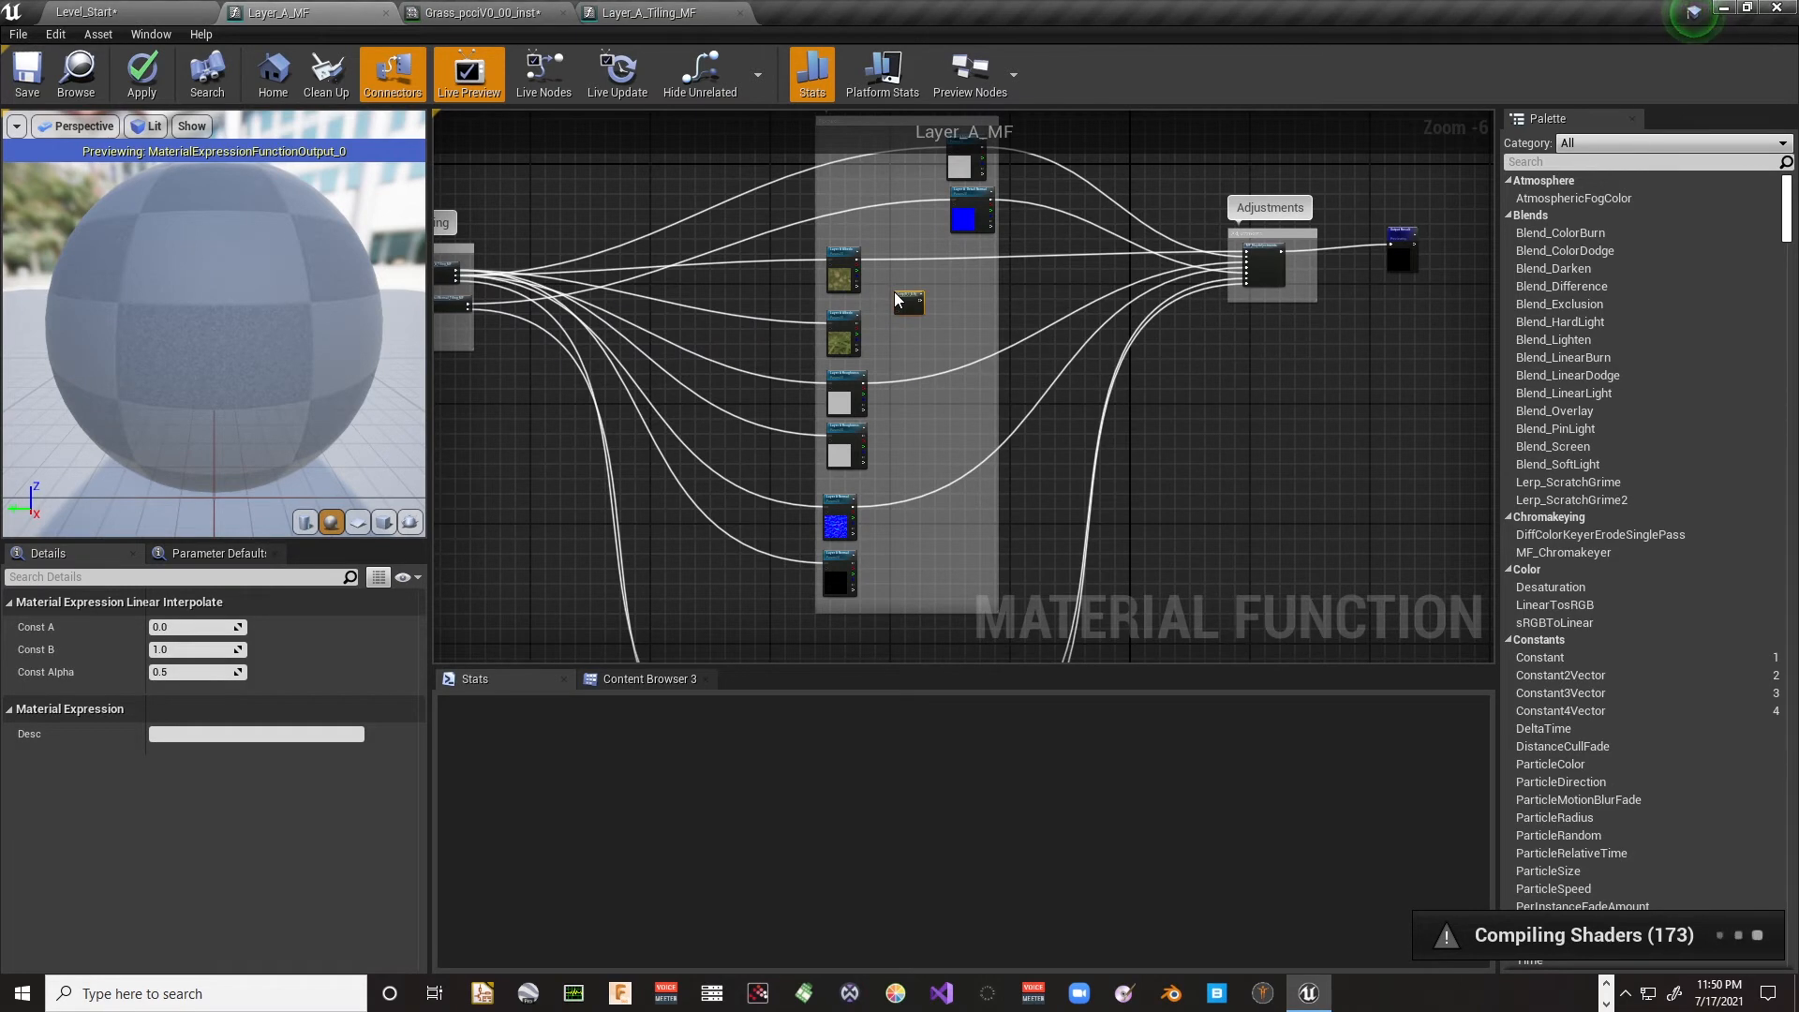
scroll(895, 299, up, 5)
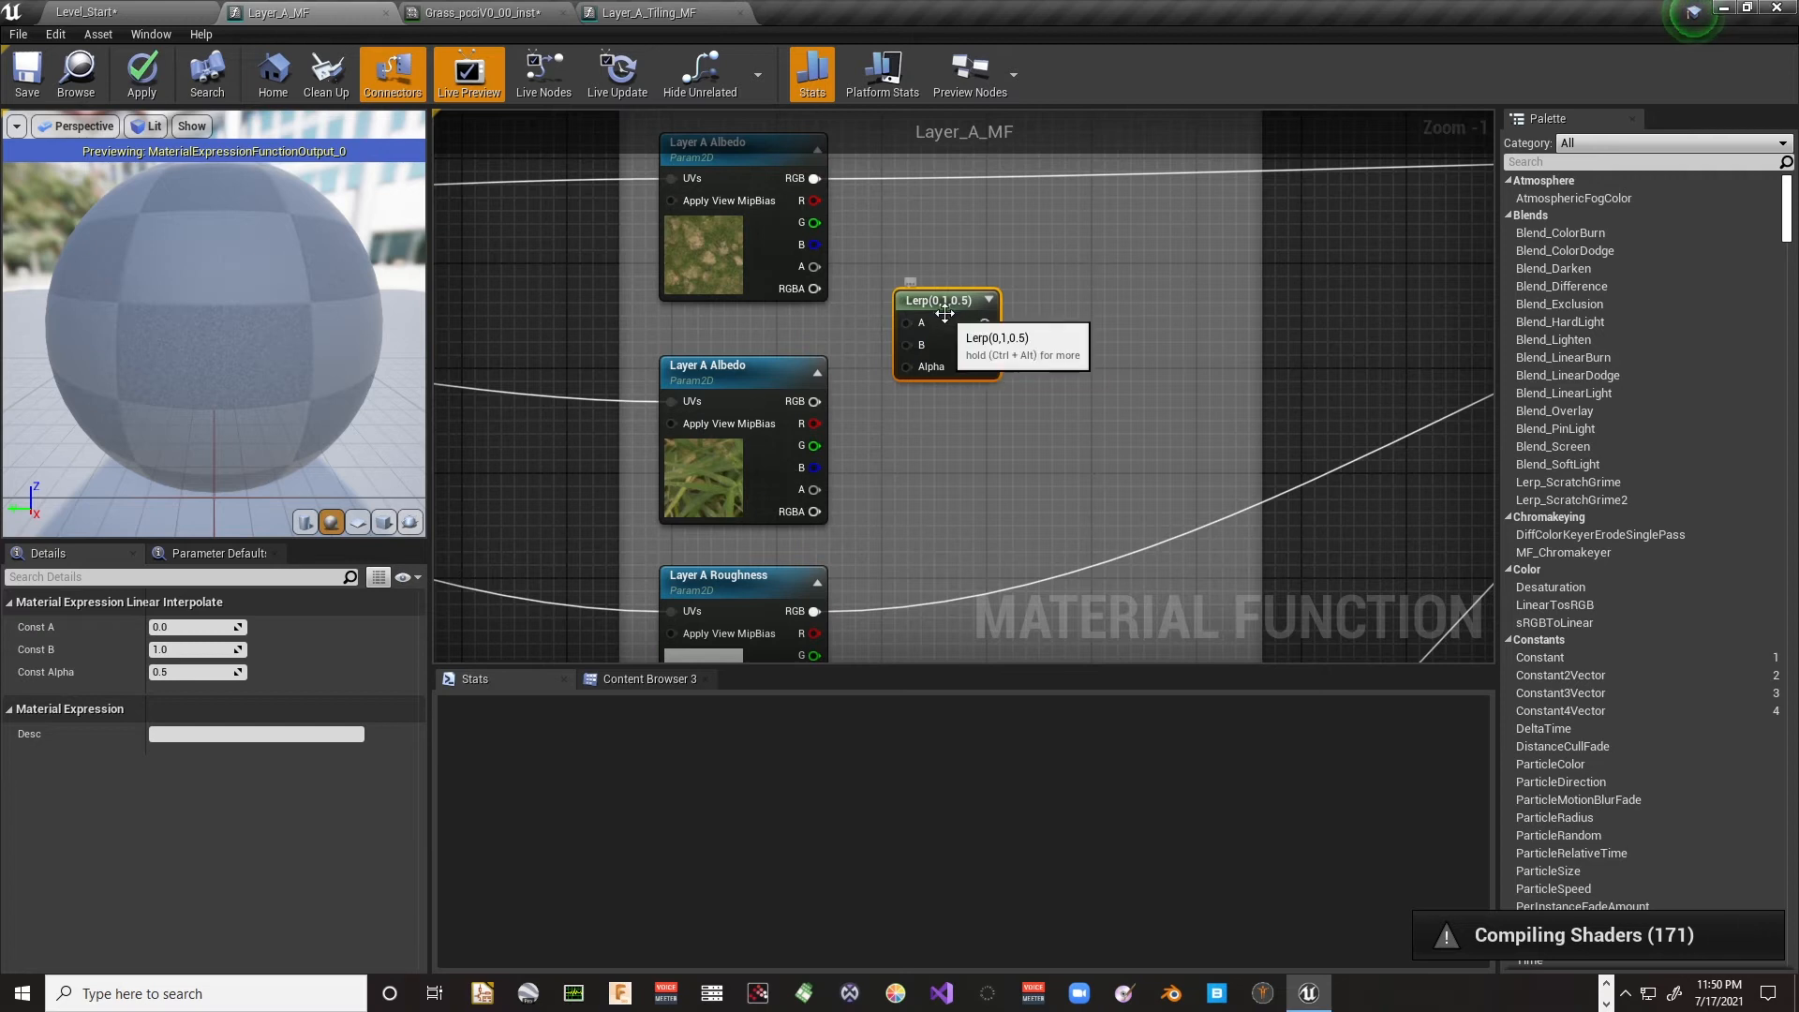
Step: Duplicate the Lerp node and place one copy beside the Layer A Roughness textures and another beside the Layer A Normal textures
key(ctrl+w)
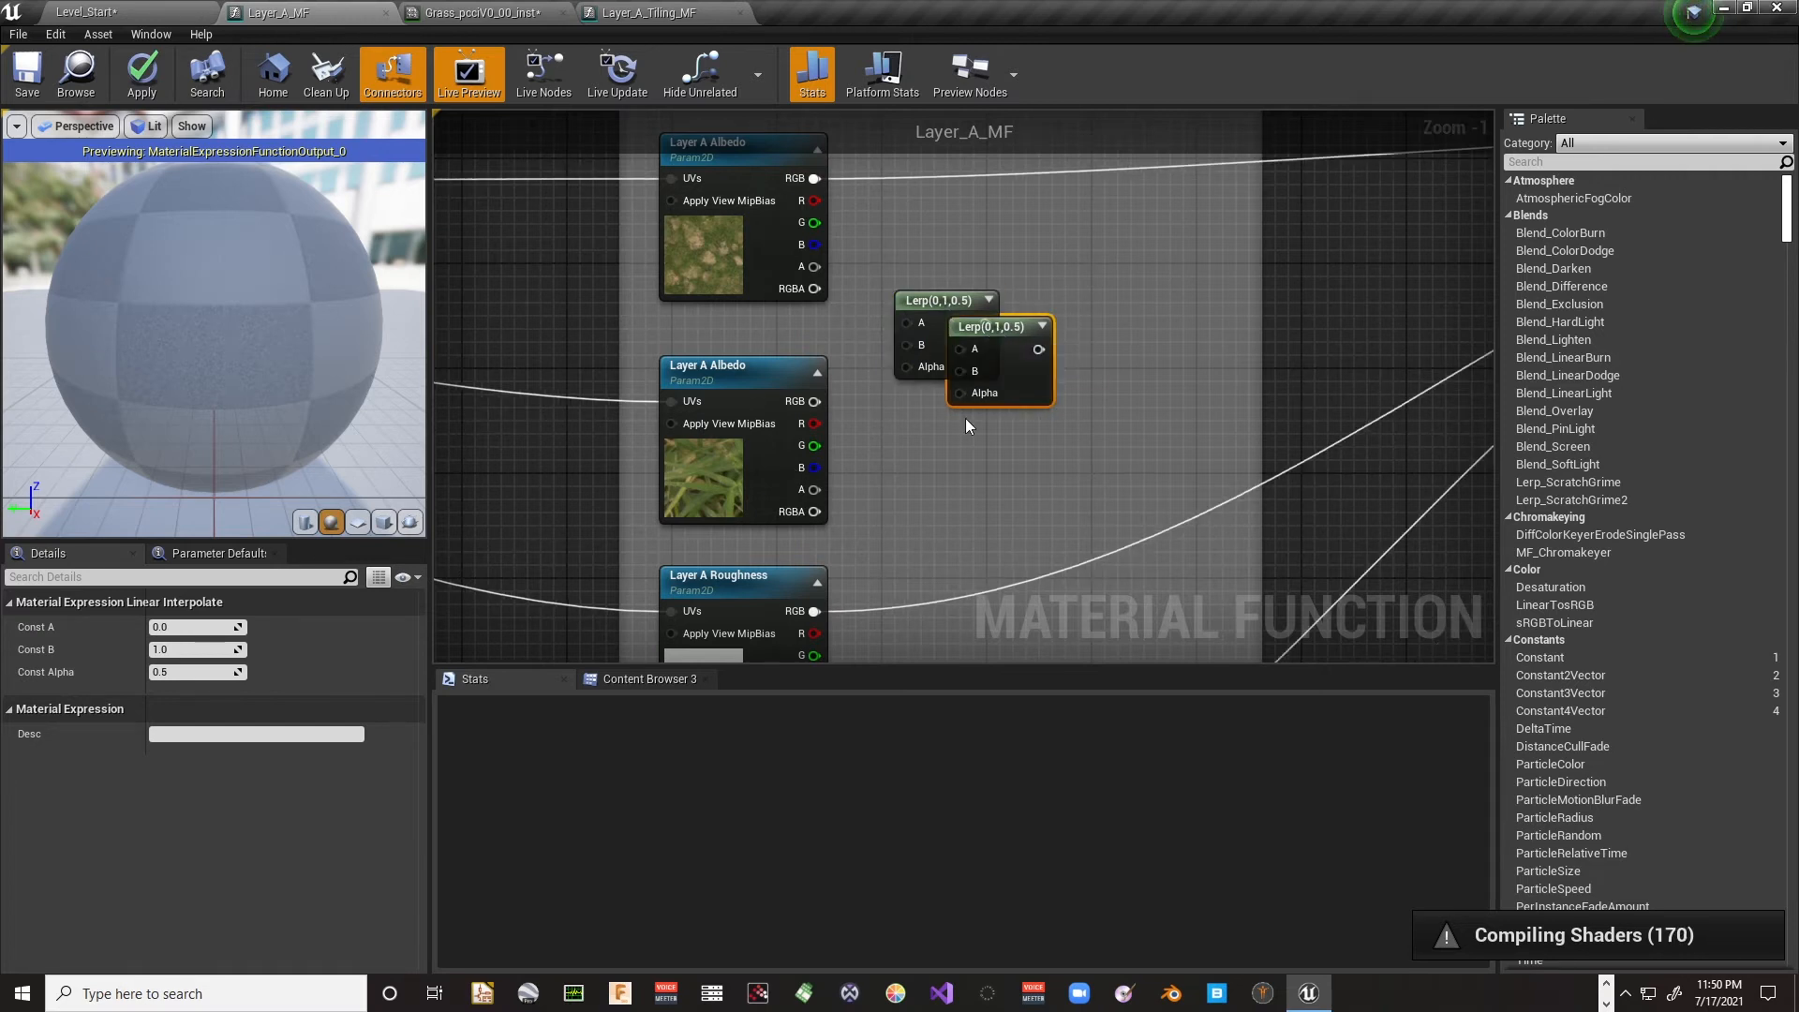
drag(1006, 335, 950, 440)
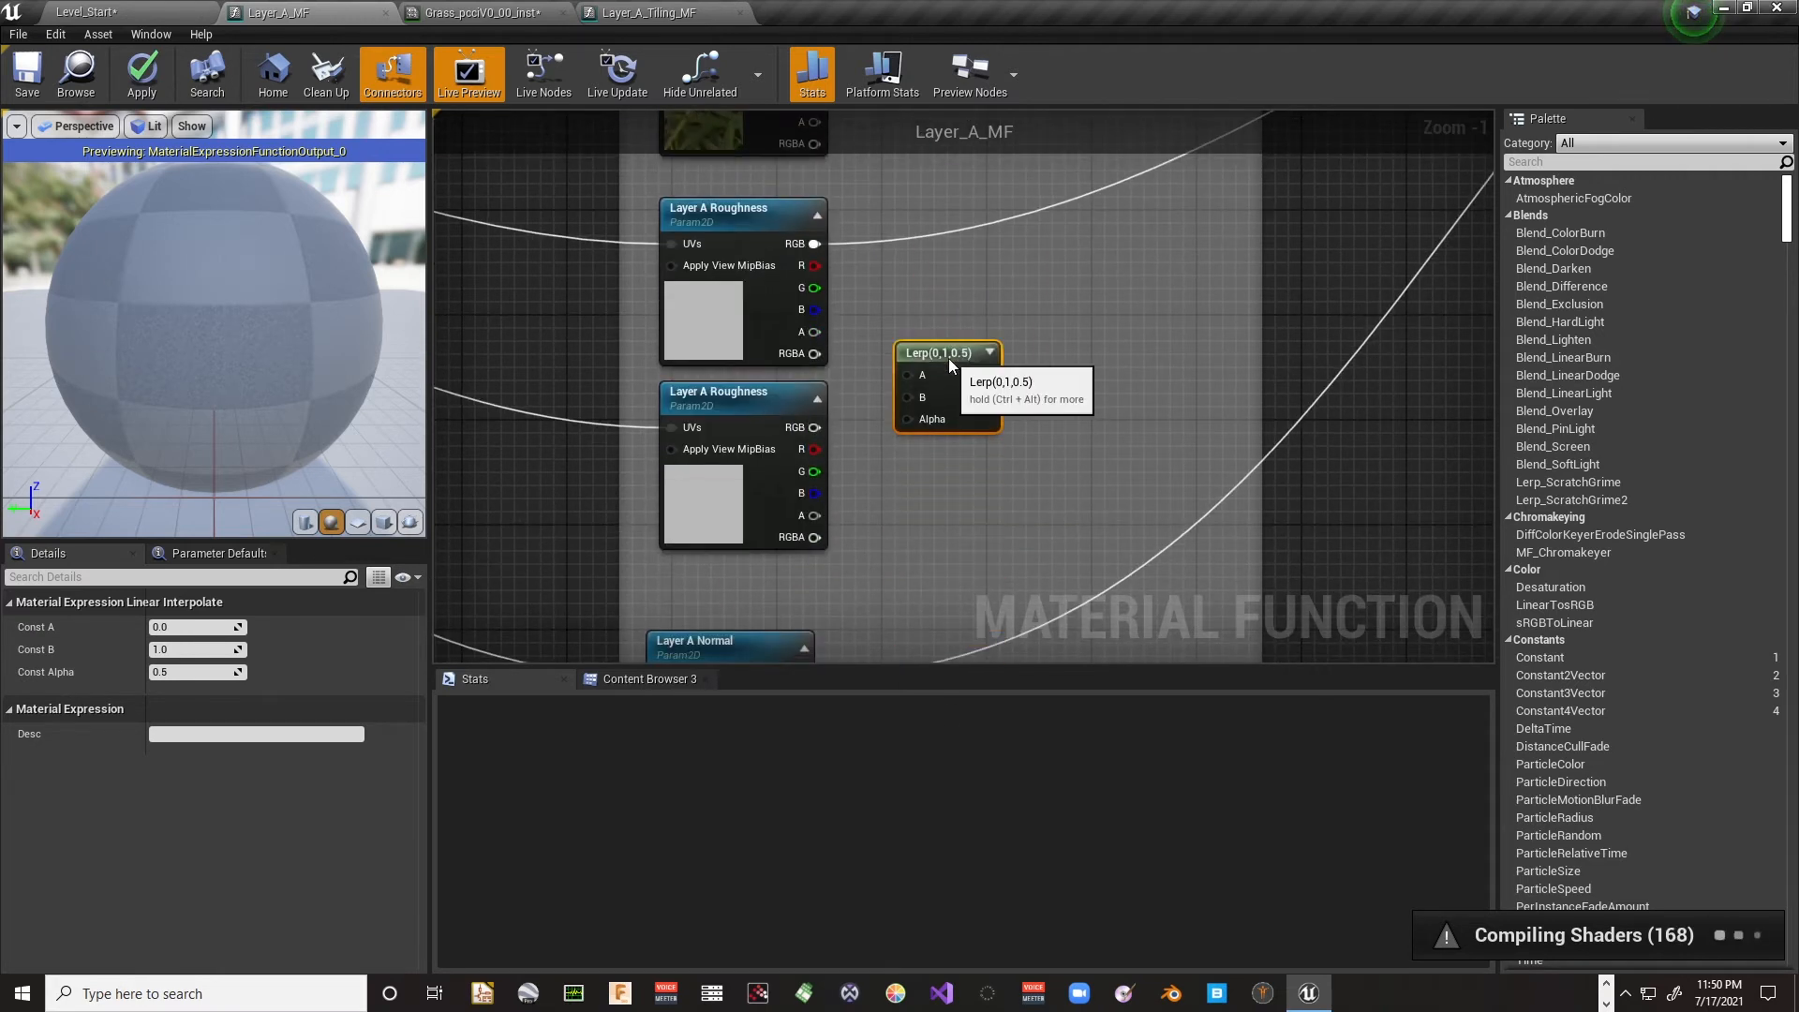
scroll(947, 477, down, 4)
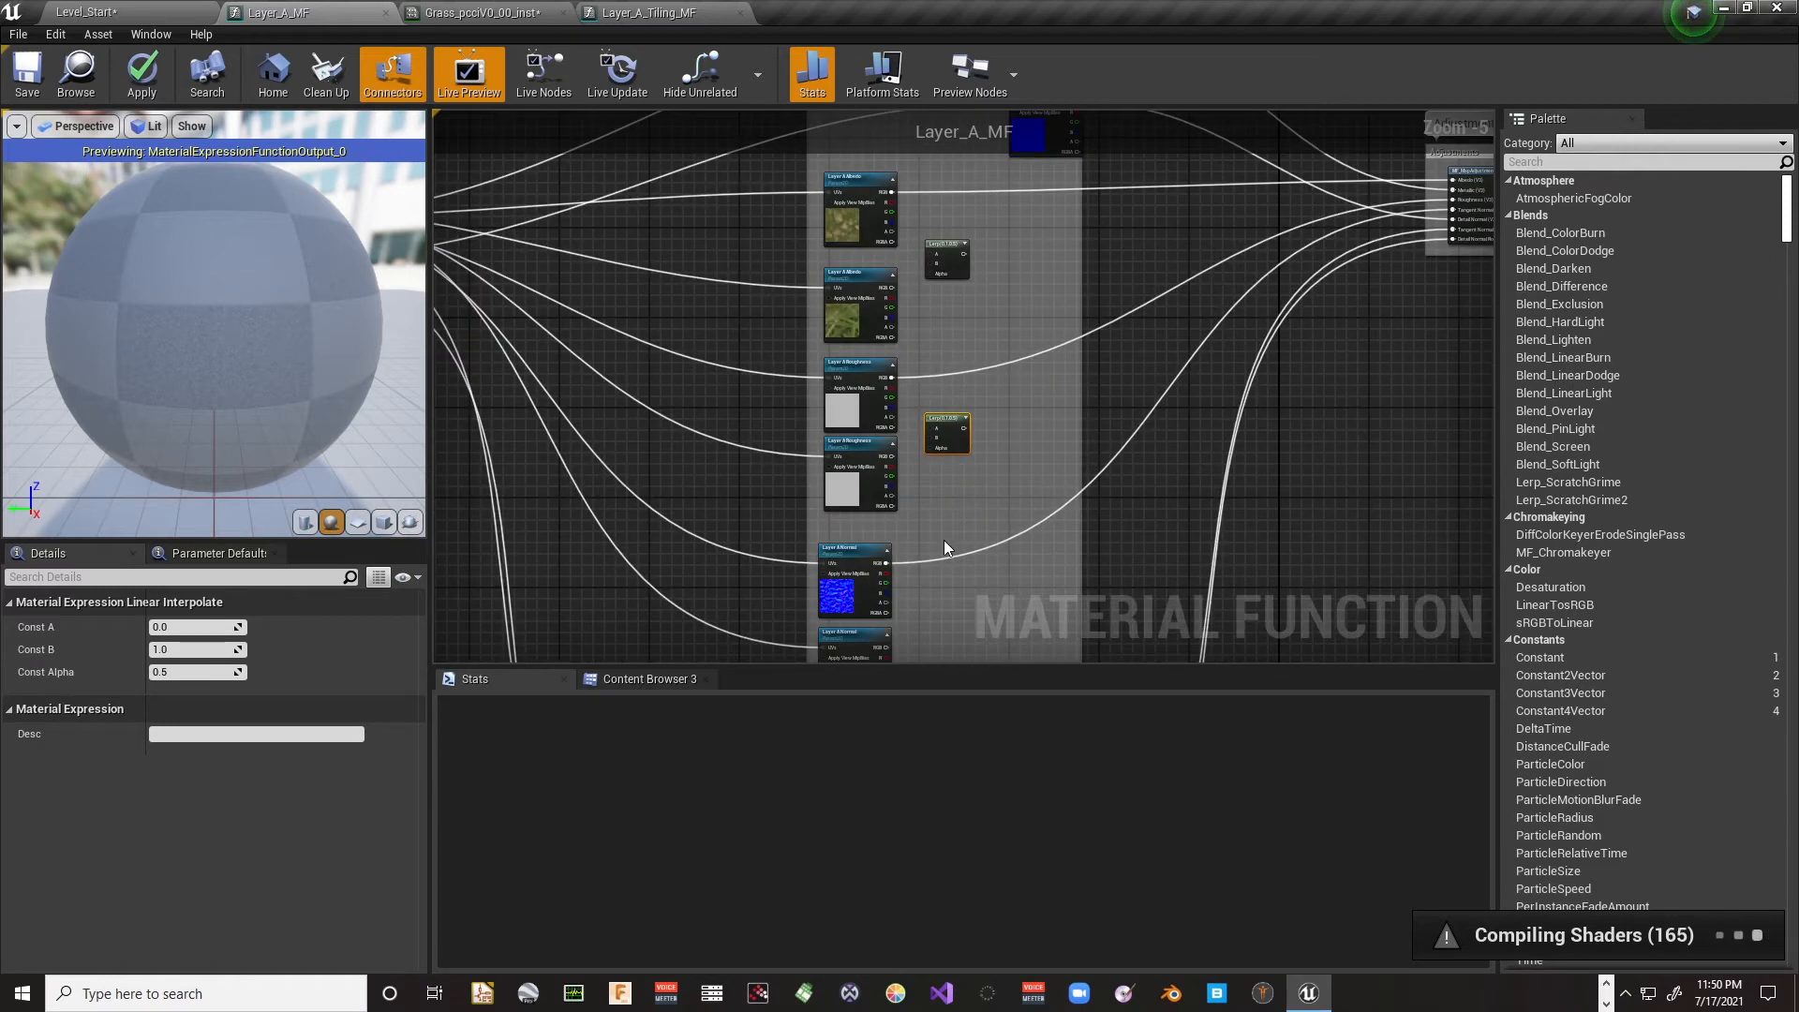
right_drag(943, 539, 951, 307)
scroll(948, 365, up, 4)
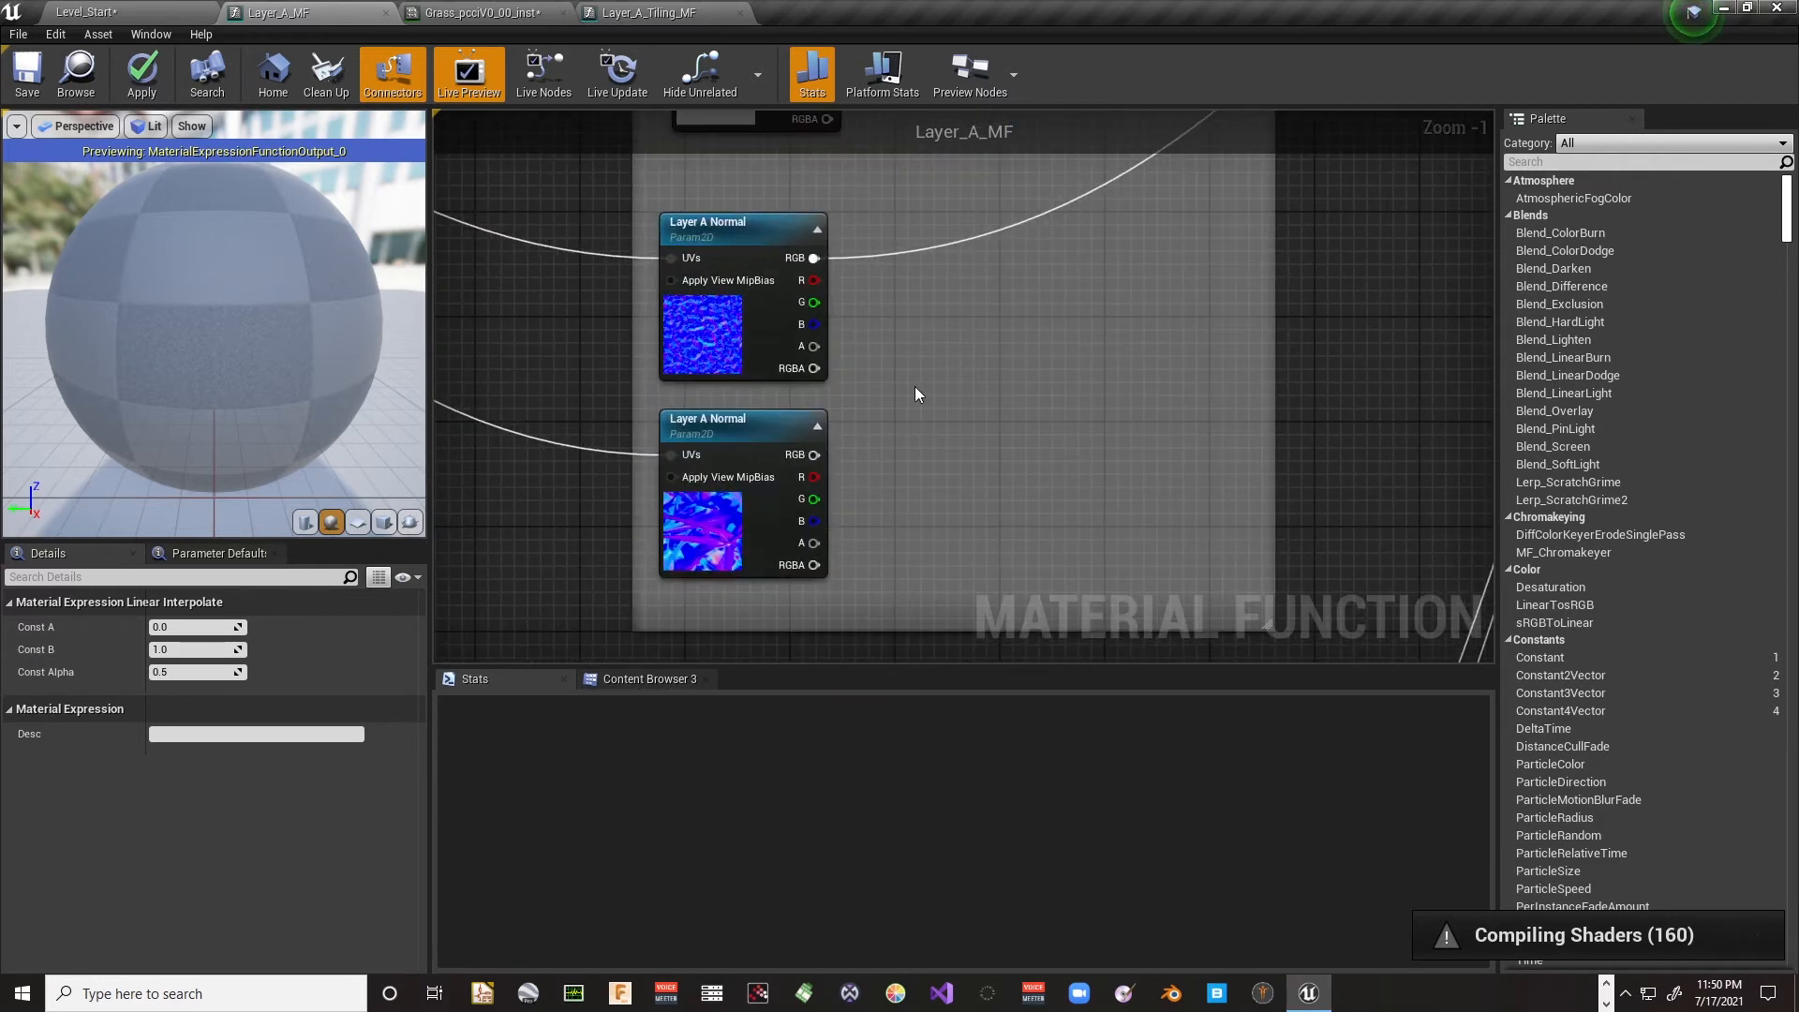
key(ctrl+v)
drag(951, 391, 969, 354)
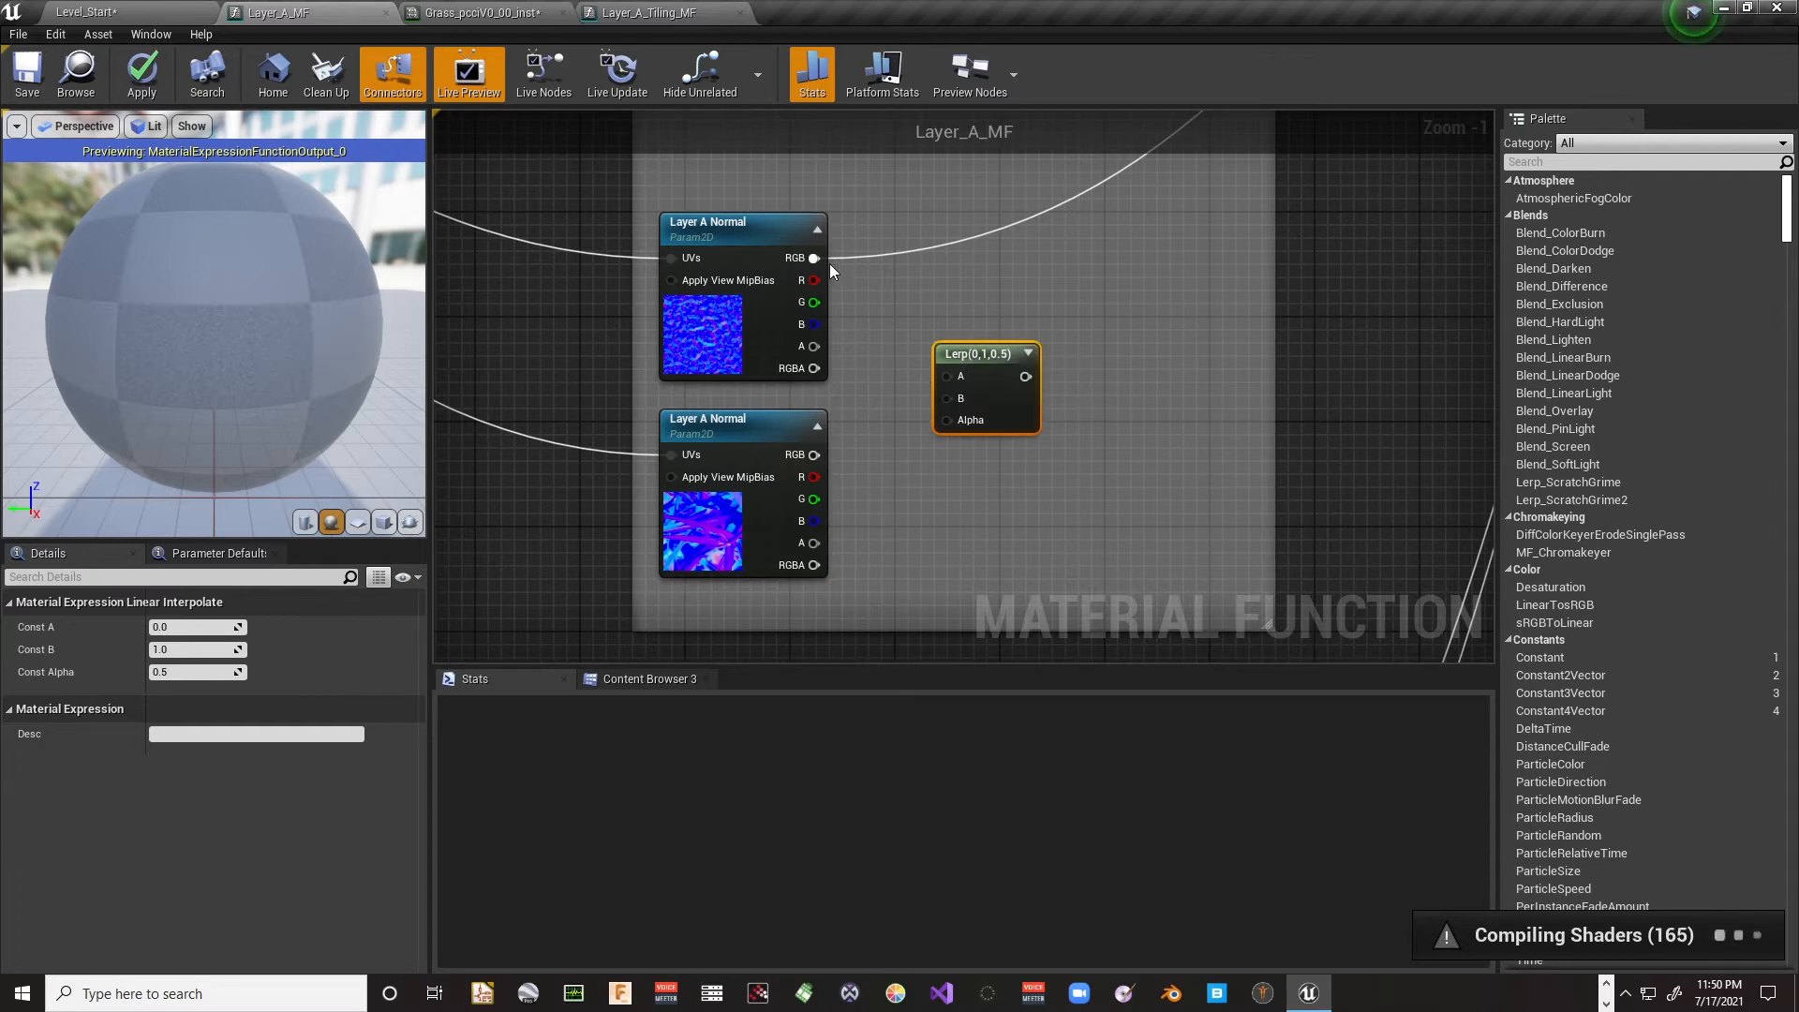
Step: Connect the RGB outputs of the two Layer A Normal textures to the A and B inputs of their Lerp node
right_drag(870, 295, 886, 404)
right_drag(1109, 433, 966, 522)
drag(684, 459, 818, 576)
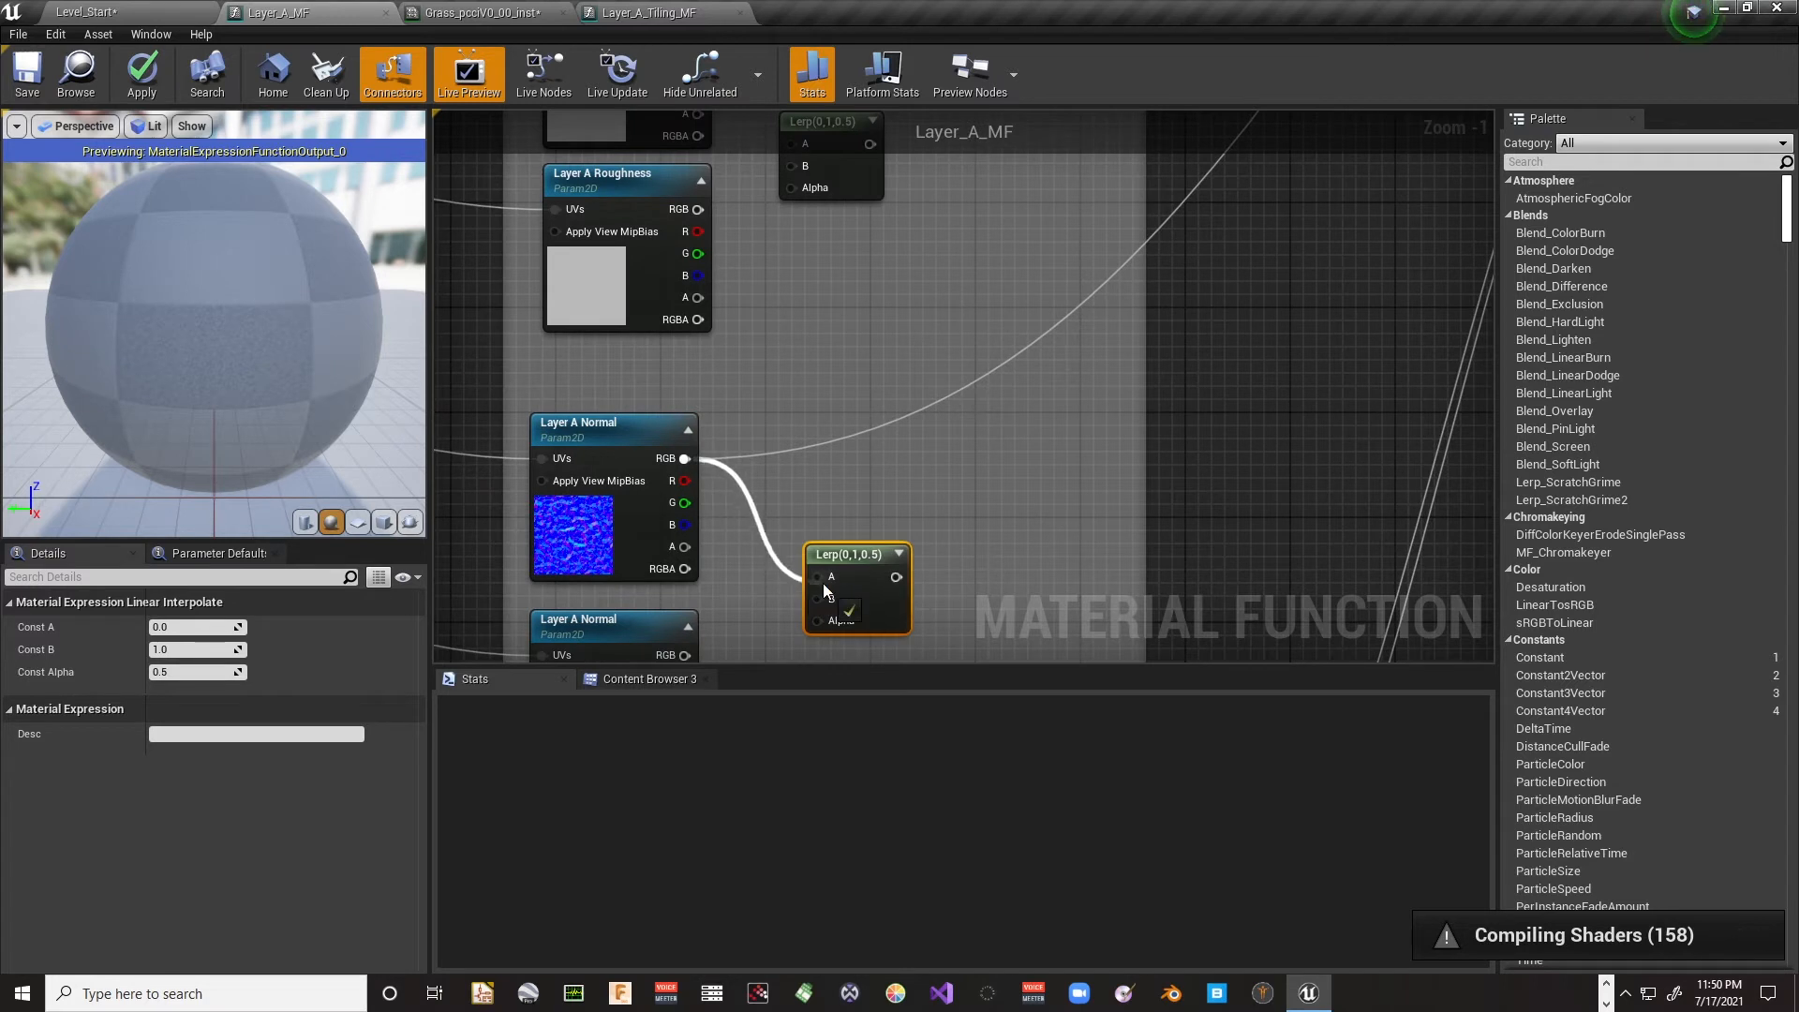
right_drag(815, 577, 771, 475)
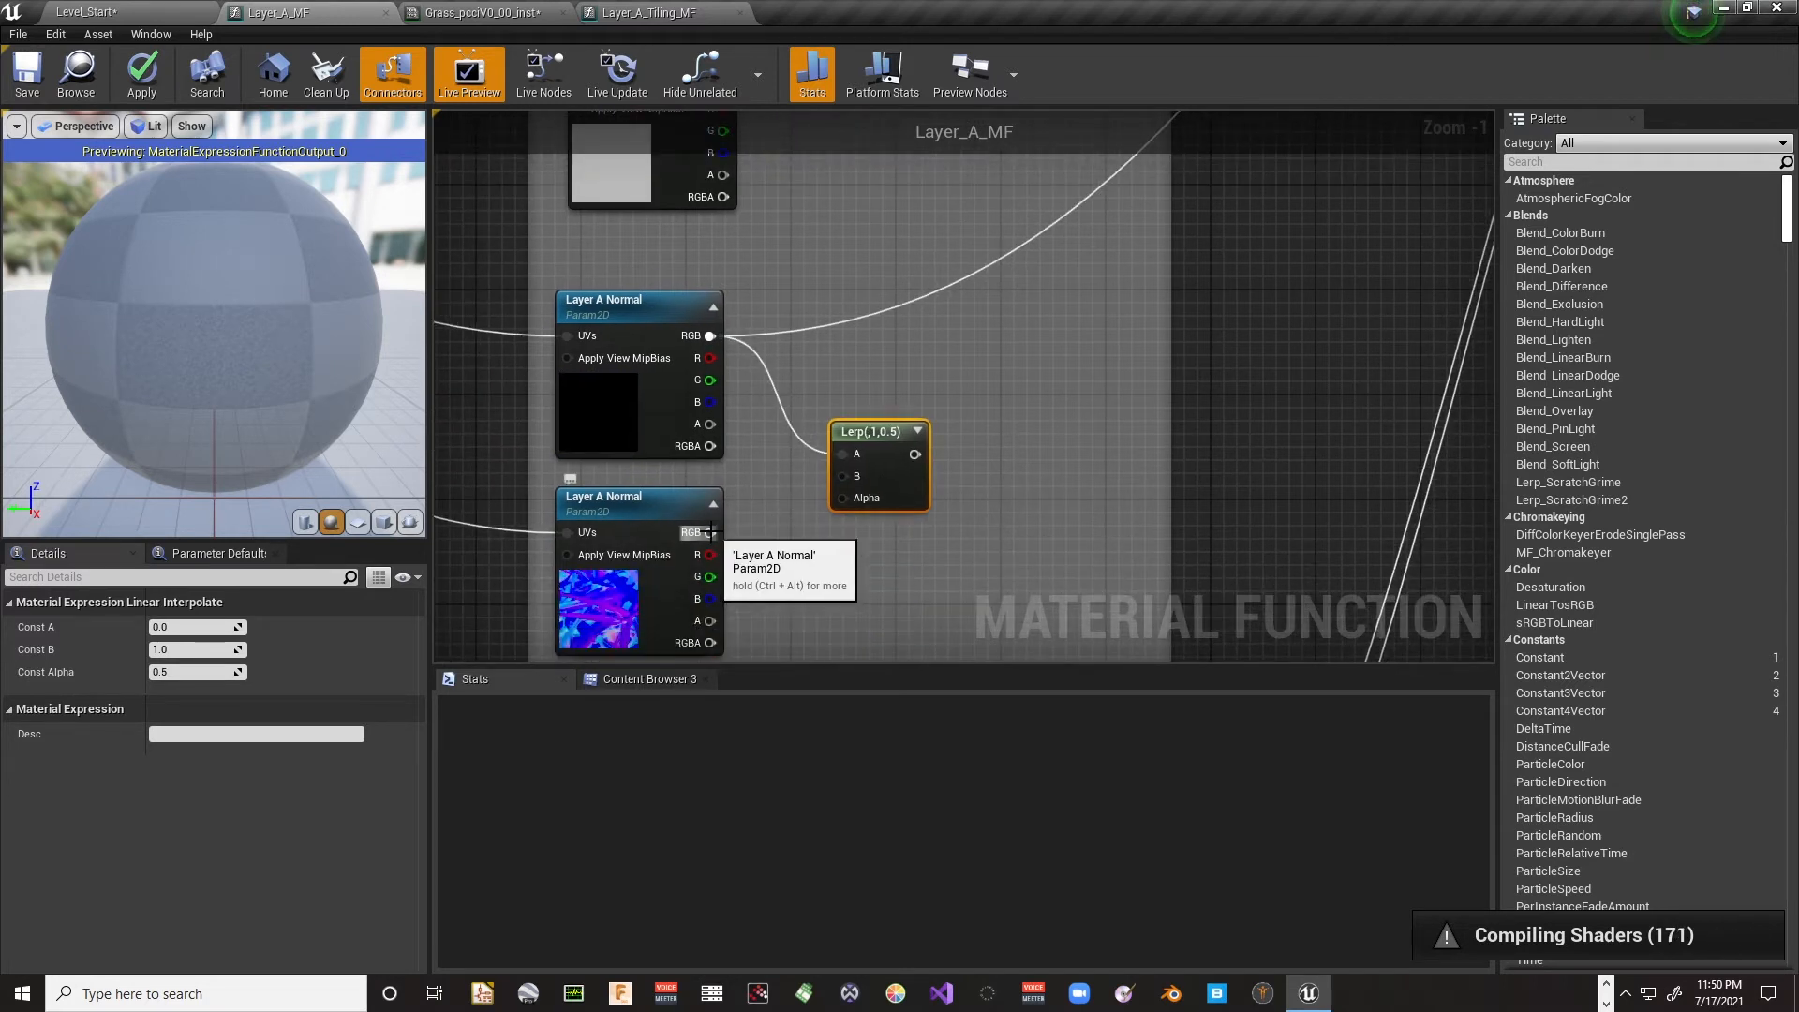
drag(709, 533, 841, 476)
Step: Connect the RGB outputs of the Layer A Roughness and Layer A Albedo texture pairs to the A and B inputs of their Lerp nodes
right_drag(840, 335, 890, 625)
drag(773, 193, 864, 312)
drag(773, 377, 866, 333)
right_drag(904, 233, 891, 510)
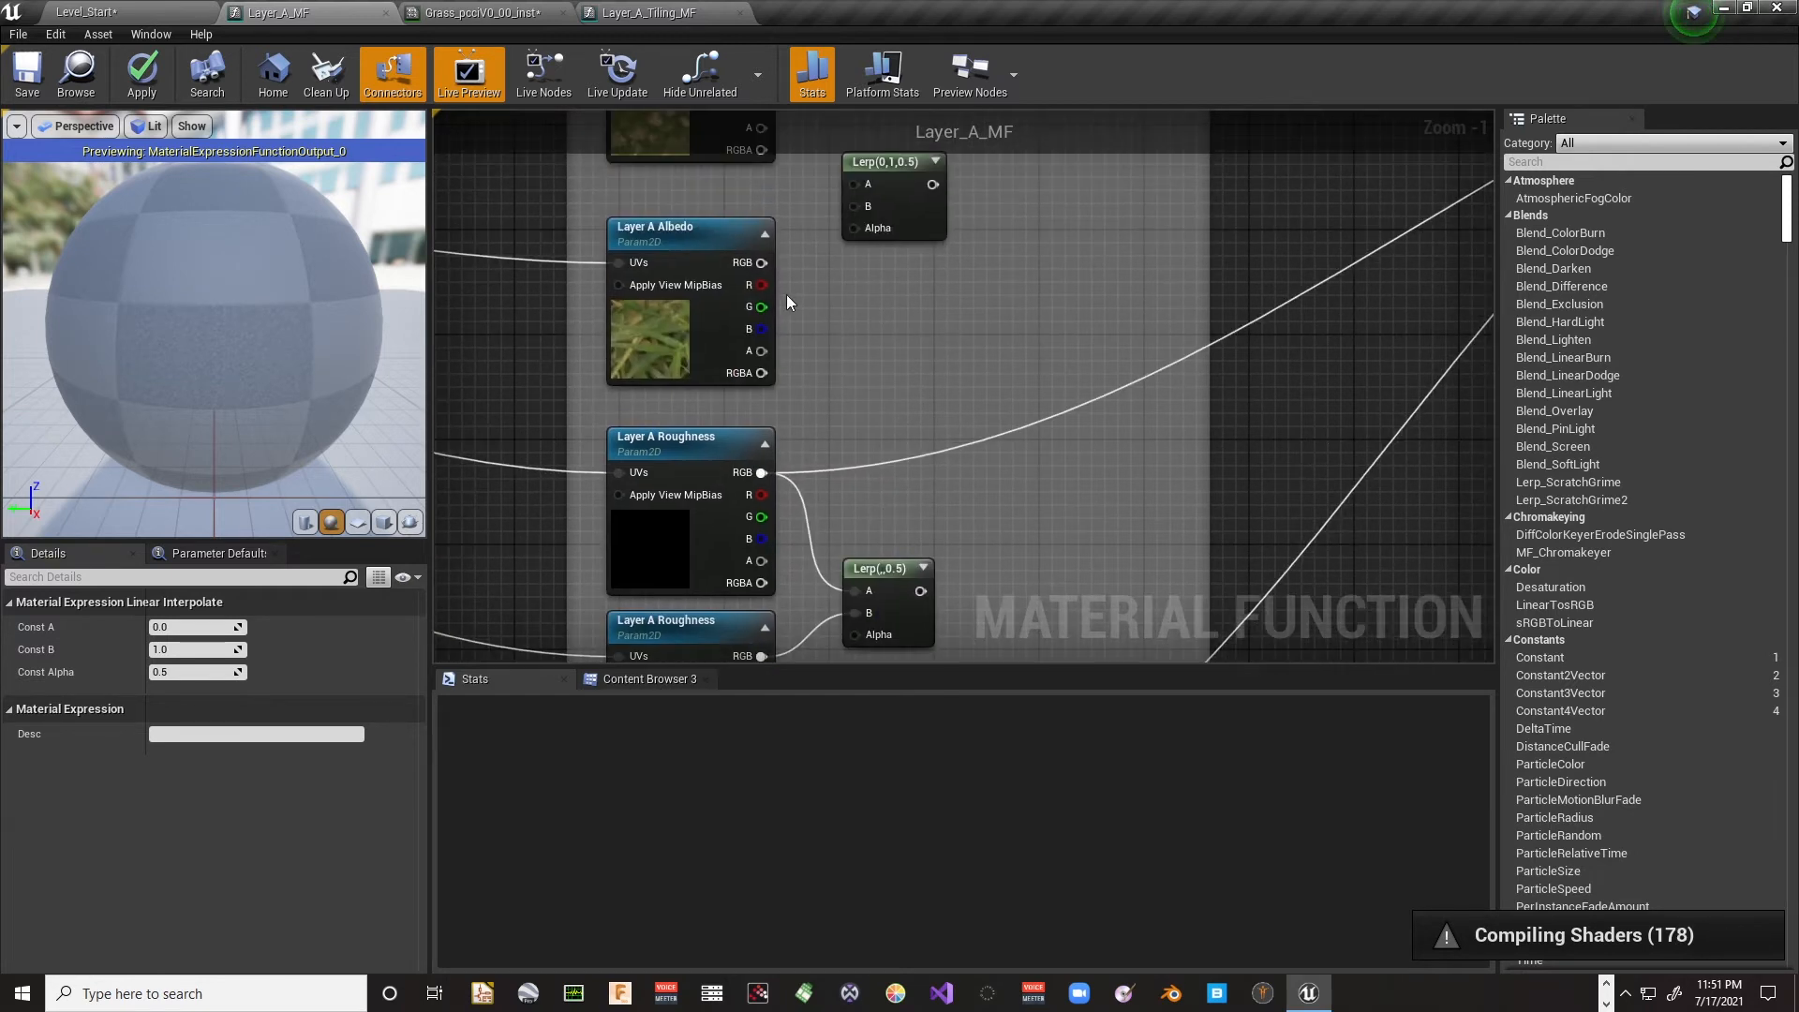
right_drag(838, 276, 836, 438)
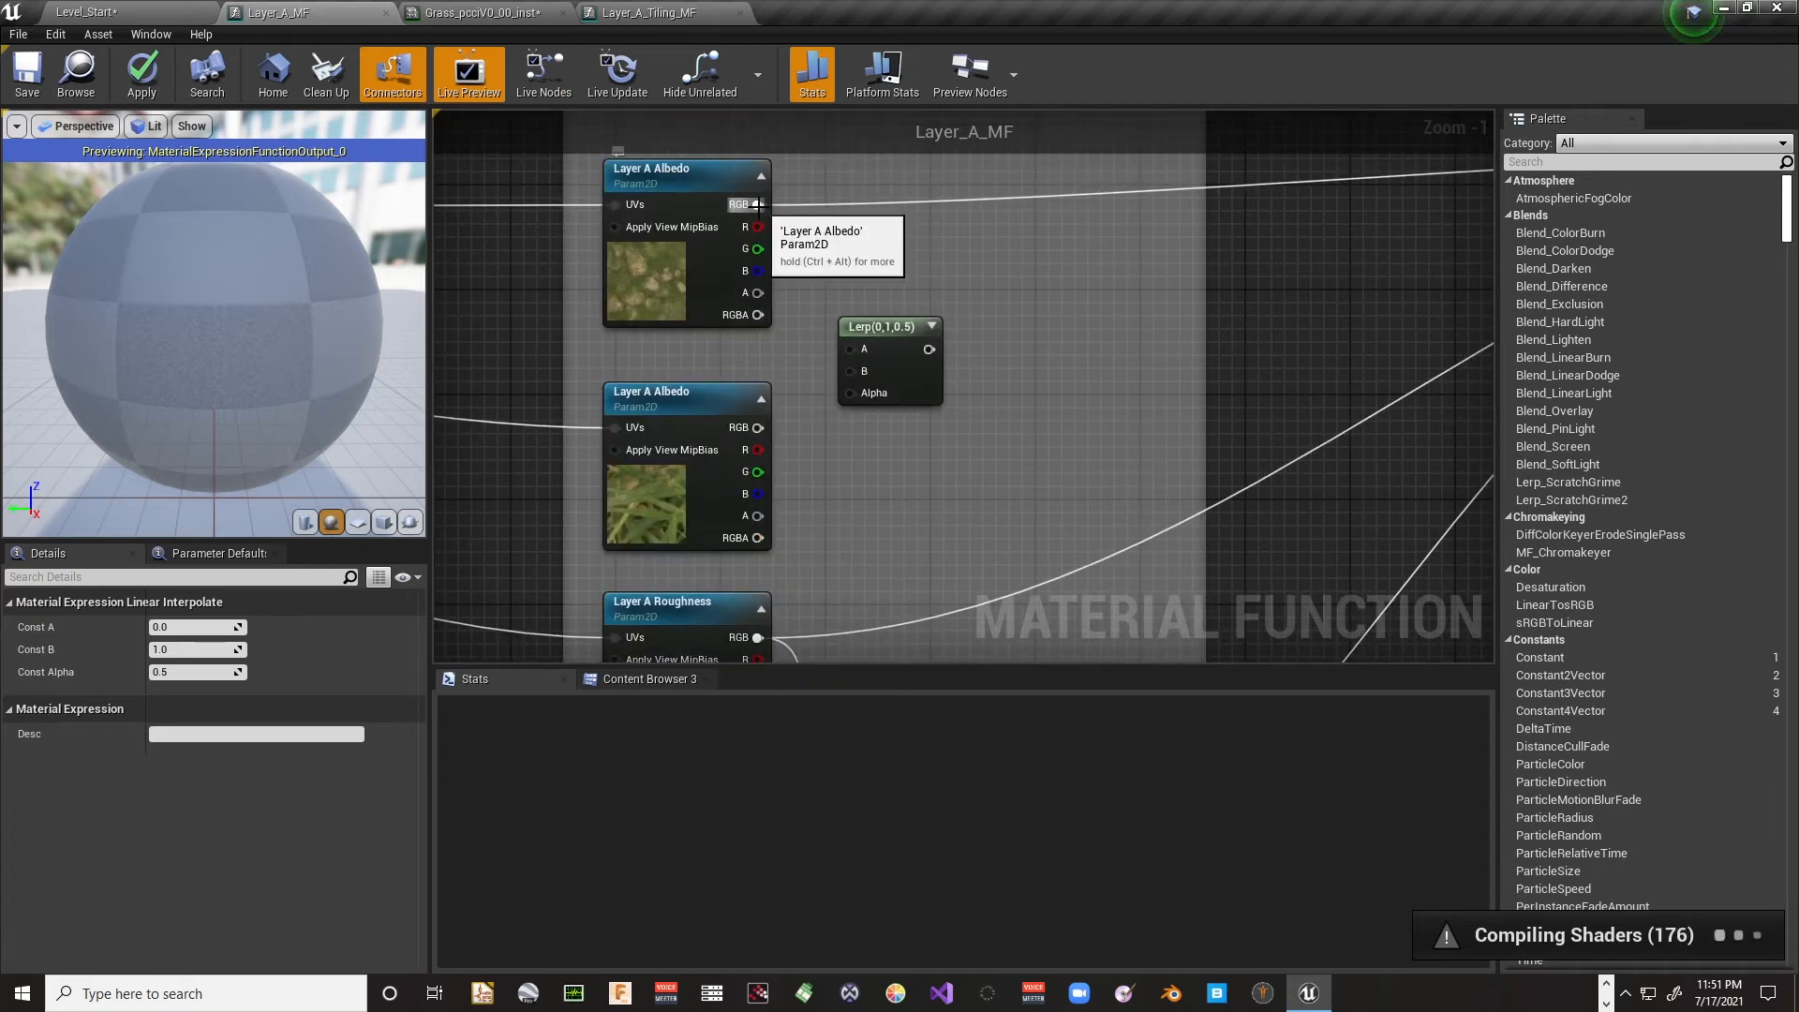
drag(759, 204, 851, 353)
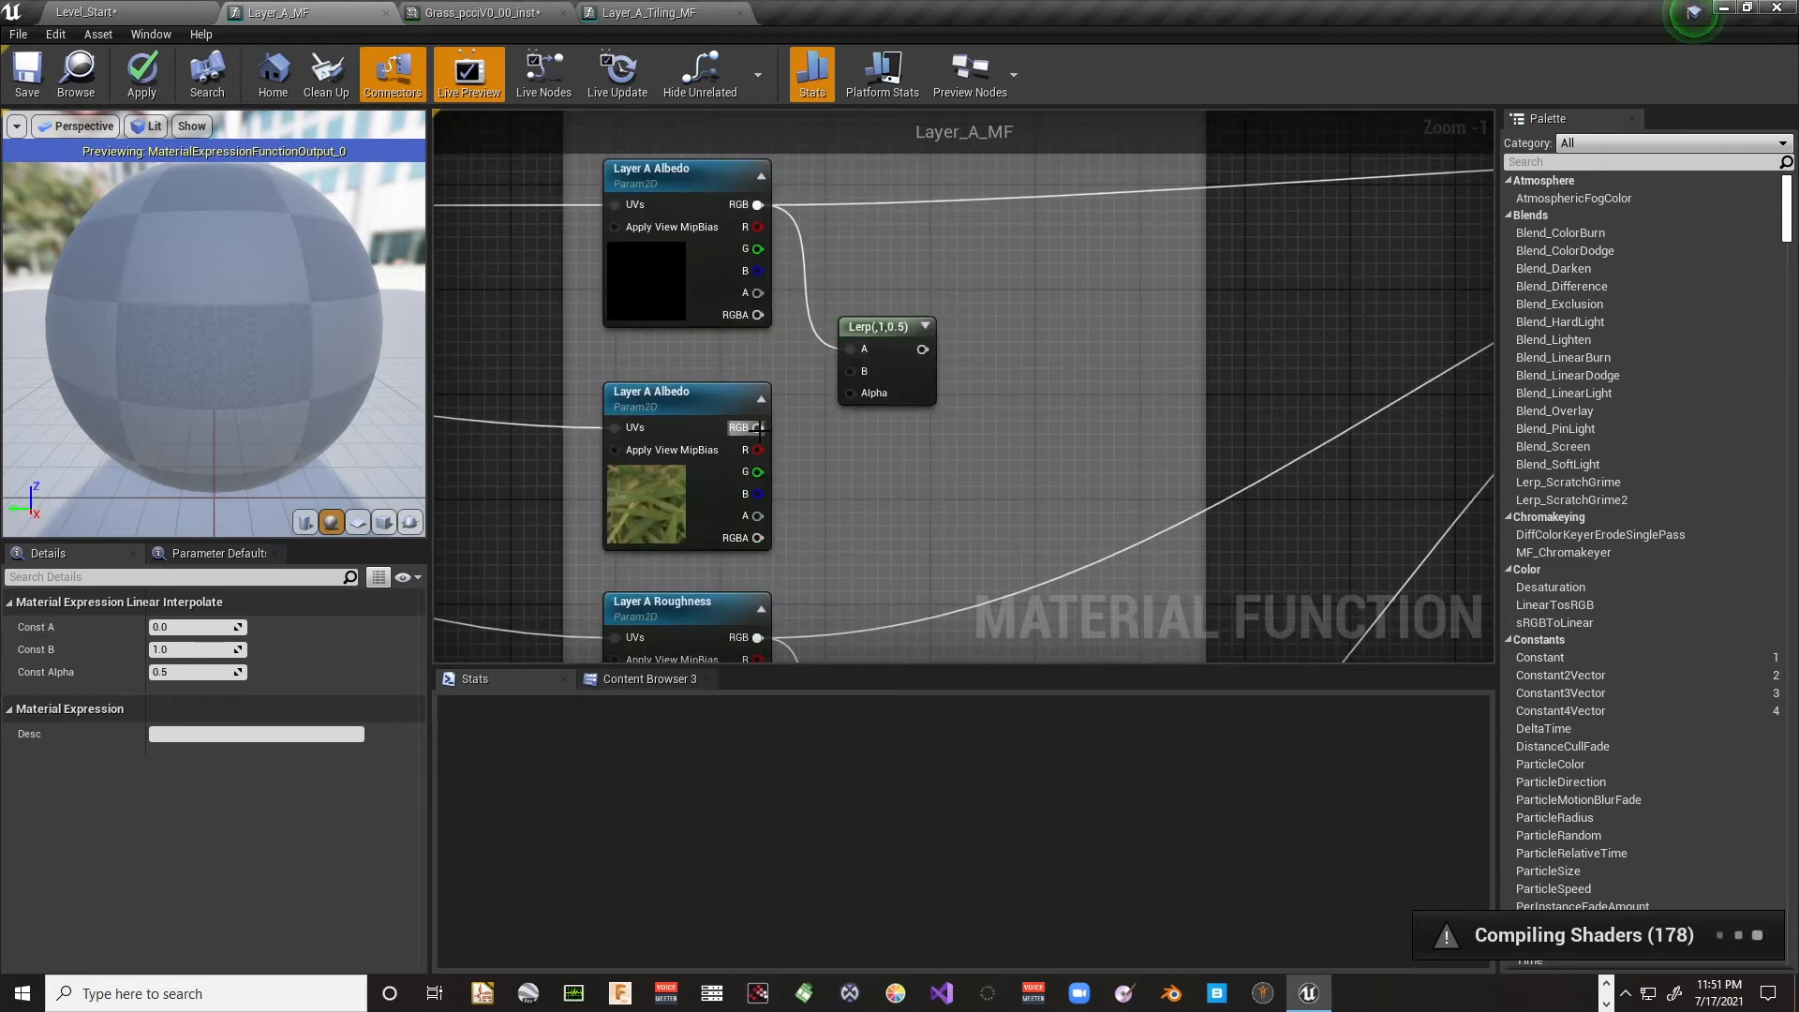
drag(759, 427, 852, 375)
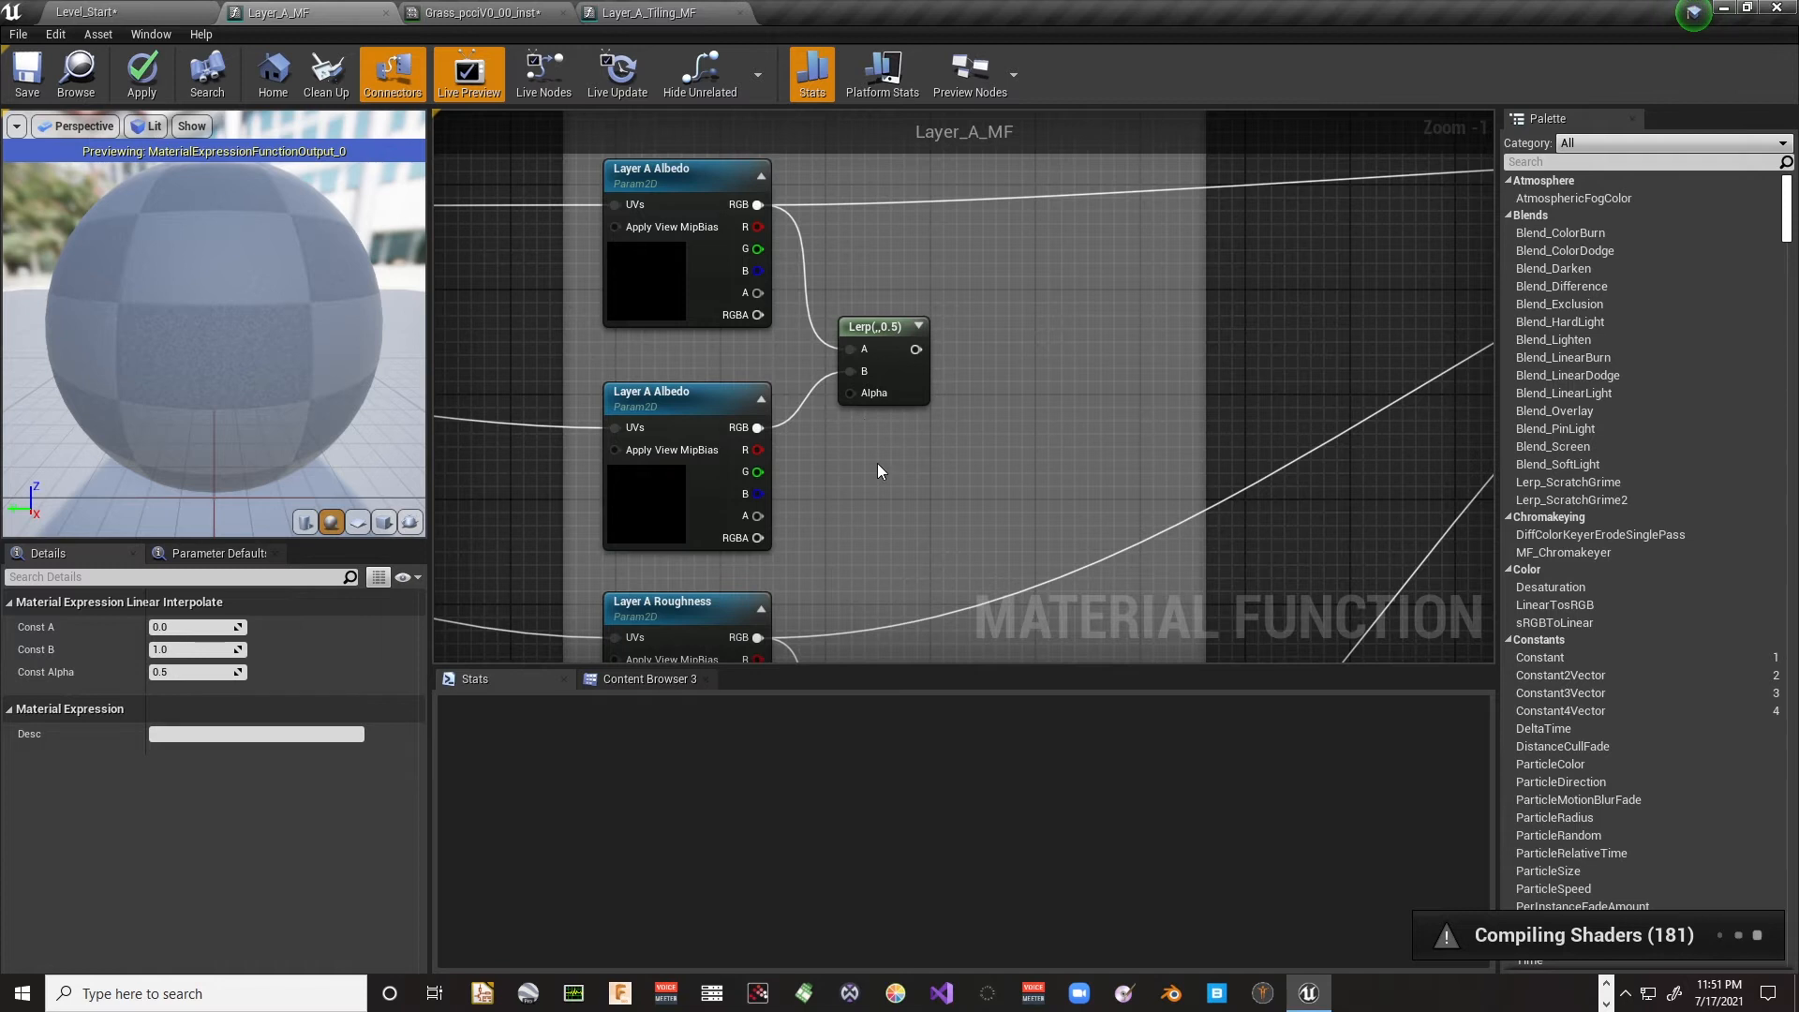
Step: Add a Distance_Blend function node in the empty graph area before the Layer A Roughness textures
right_drag(877, 463, 1110, 661)
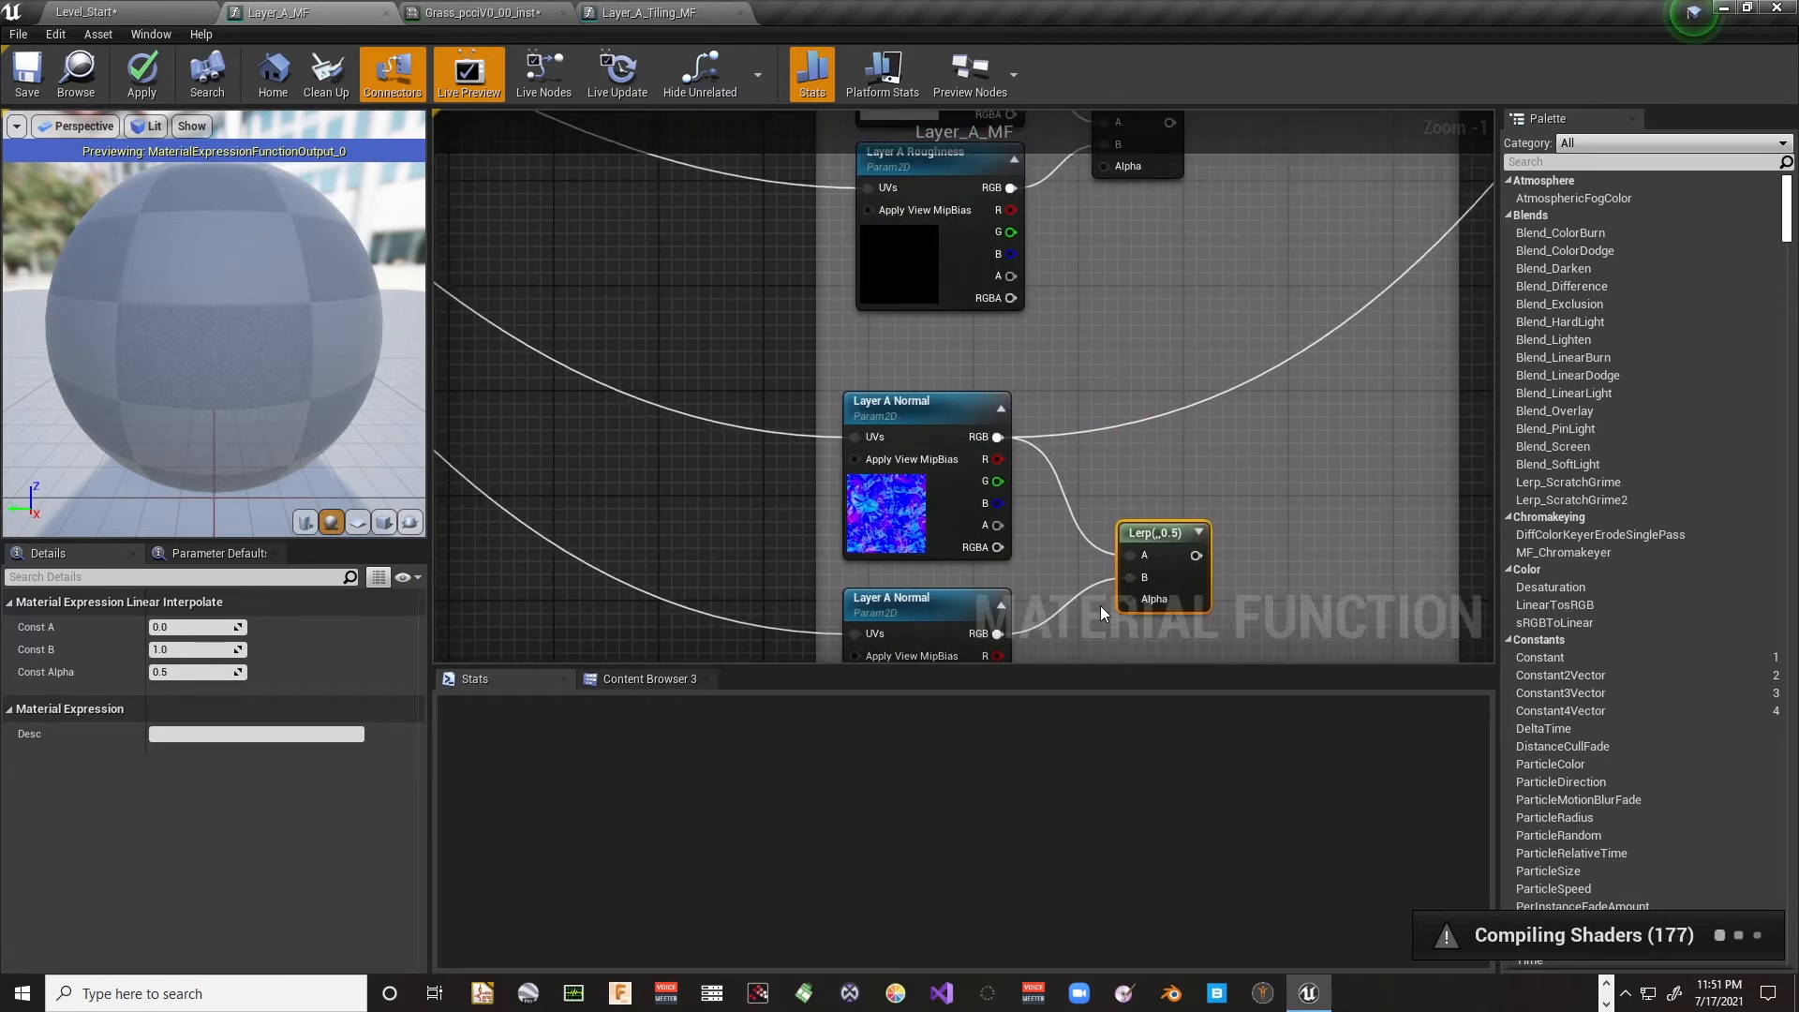
right_drag(1088, 508, 842, 405)
right_click(767, 363)
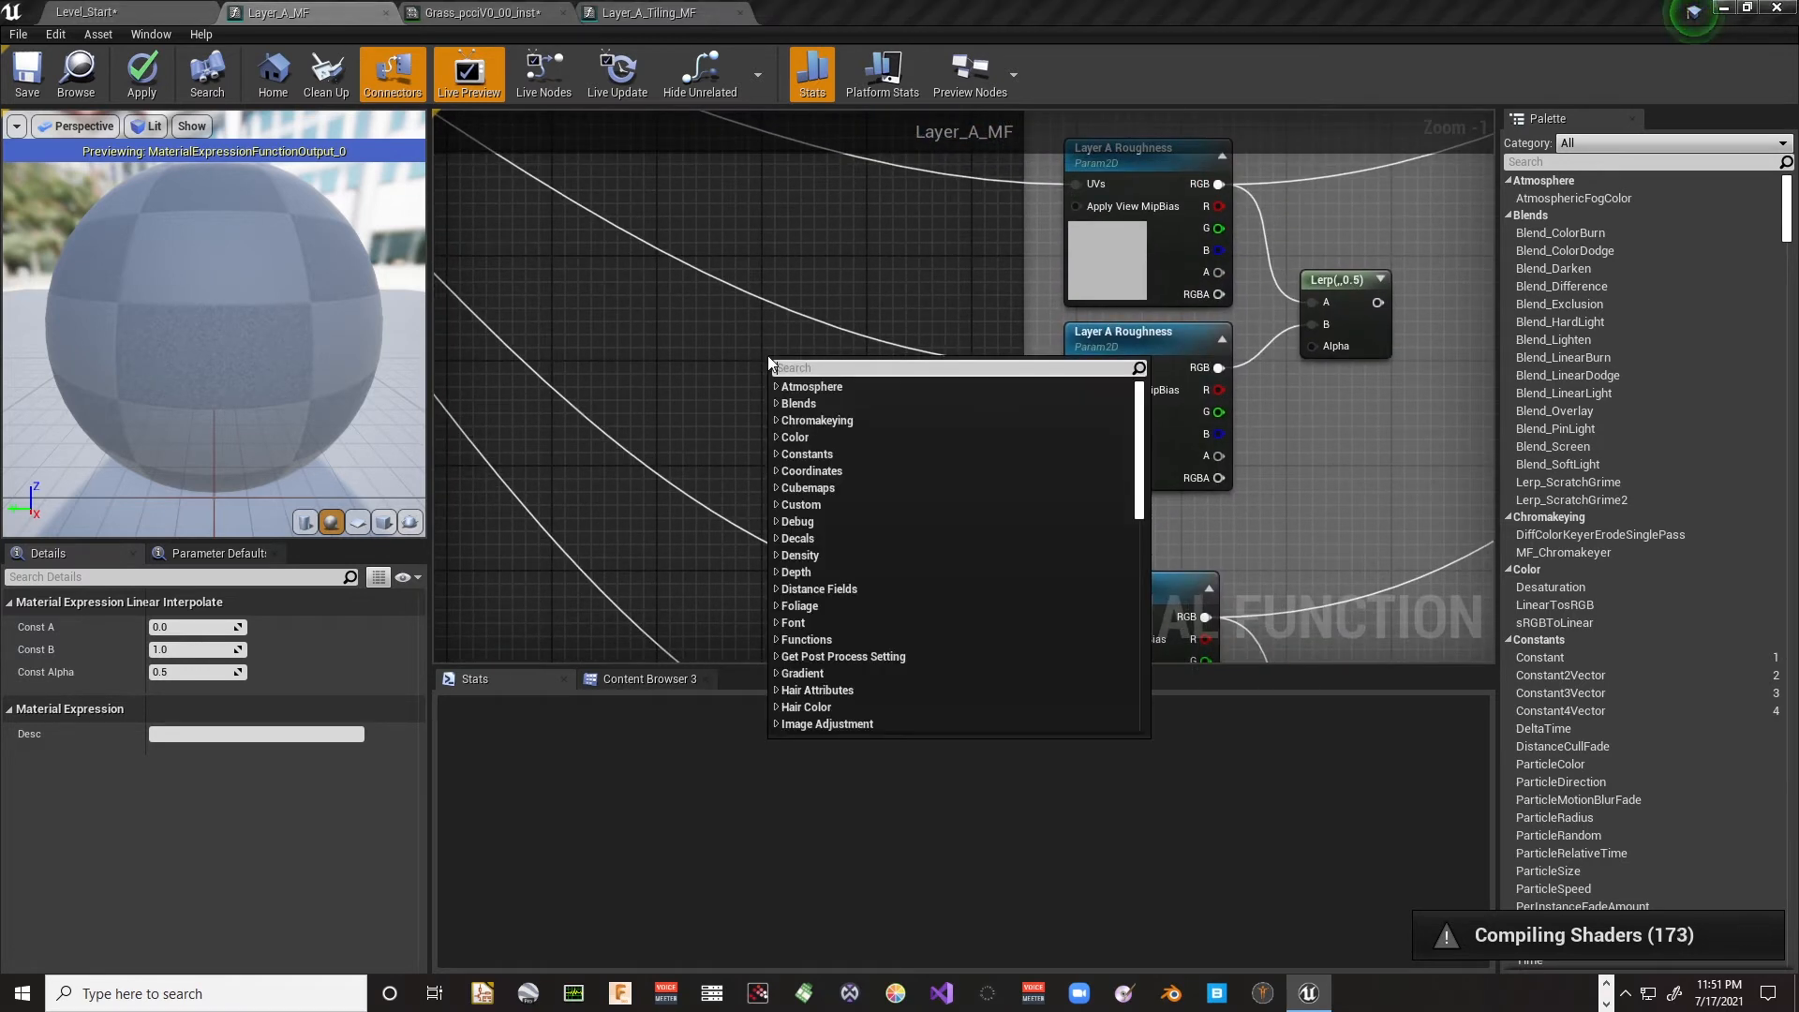
text(Distanc)
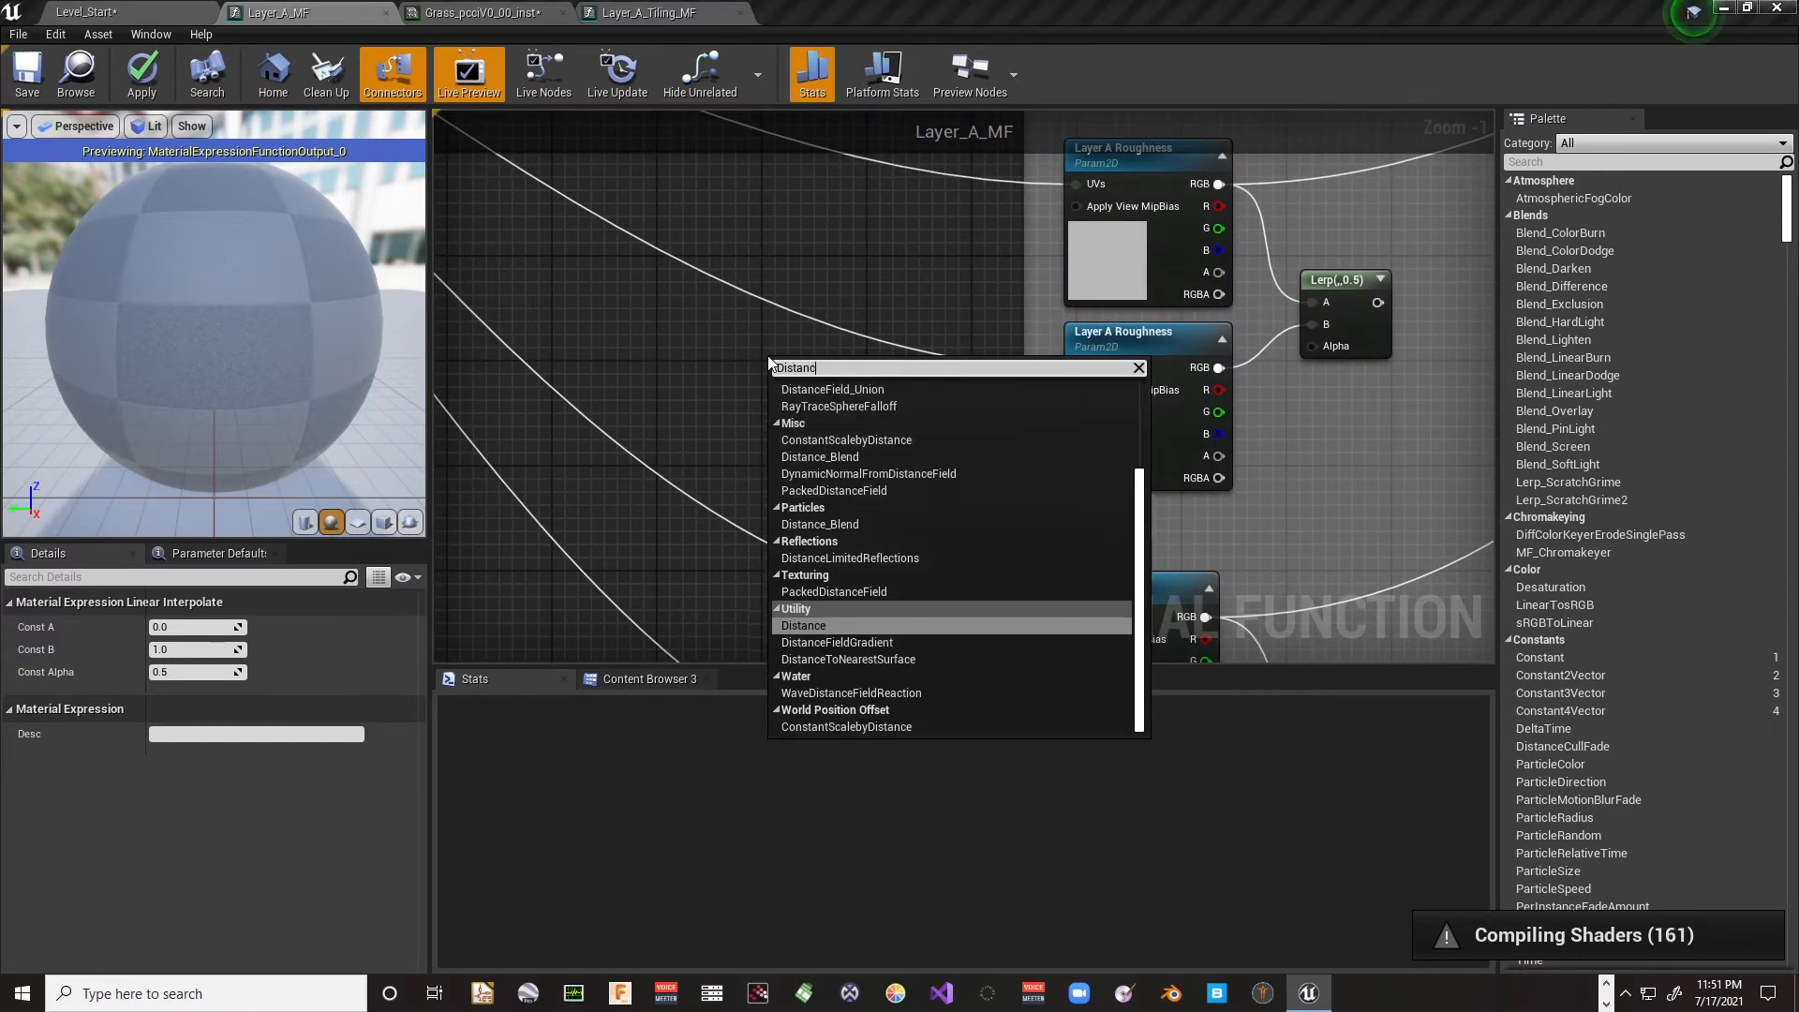
text(e Ble)
key(Return)
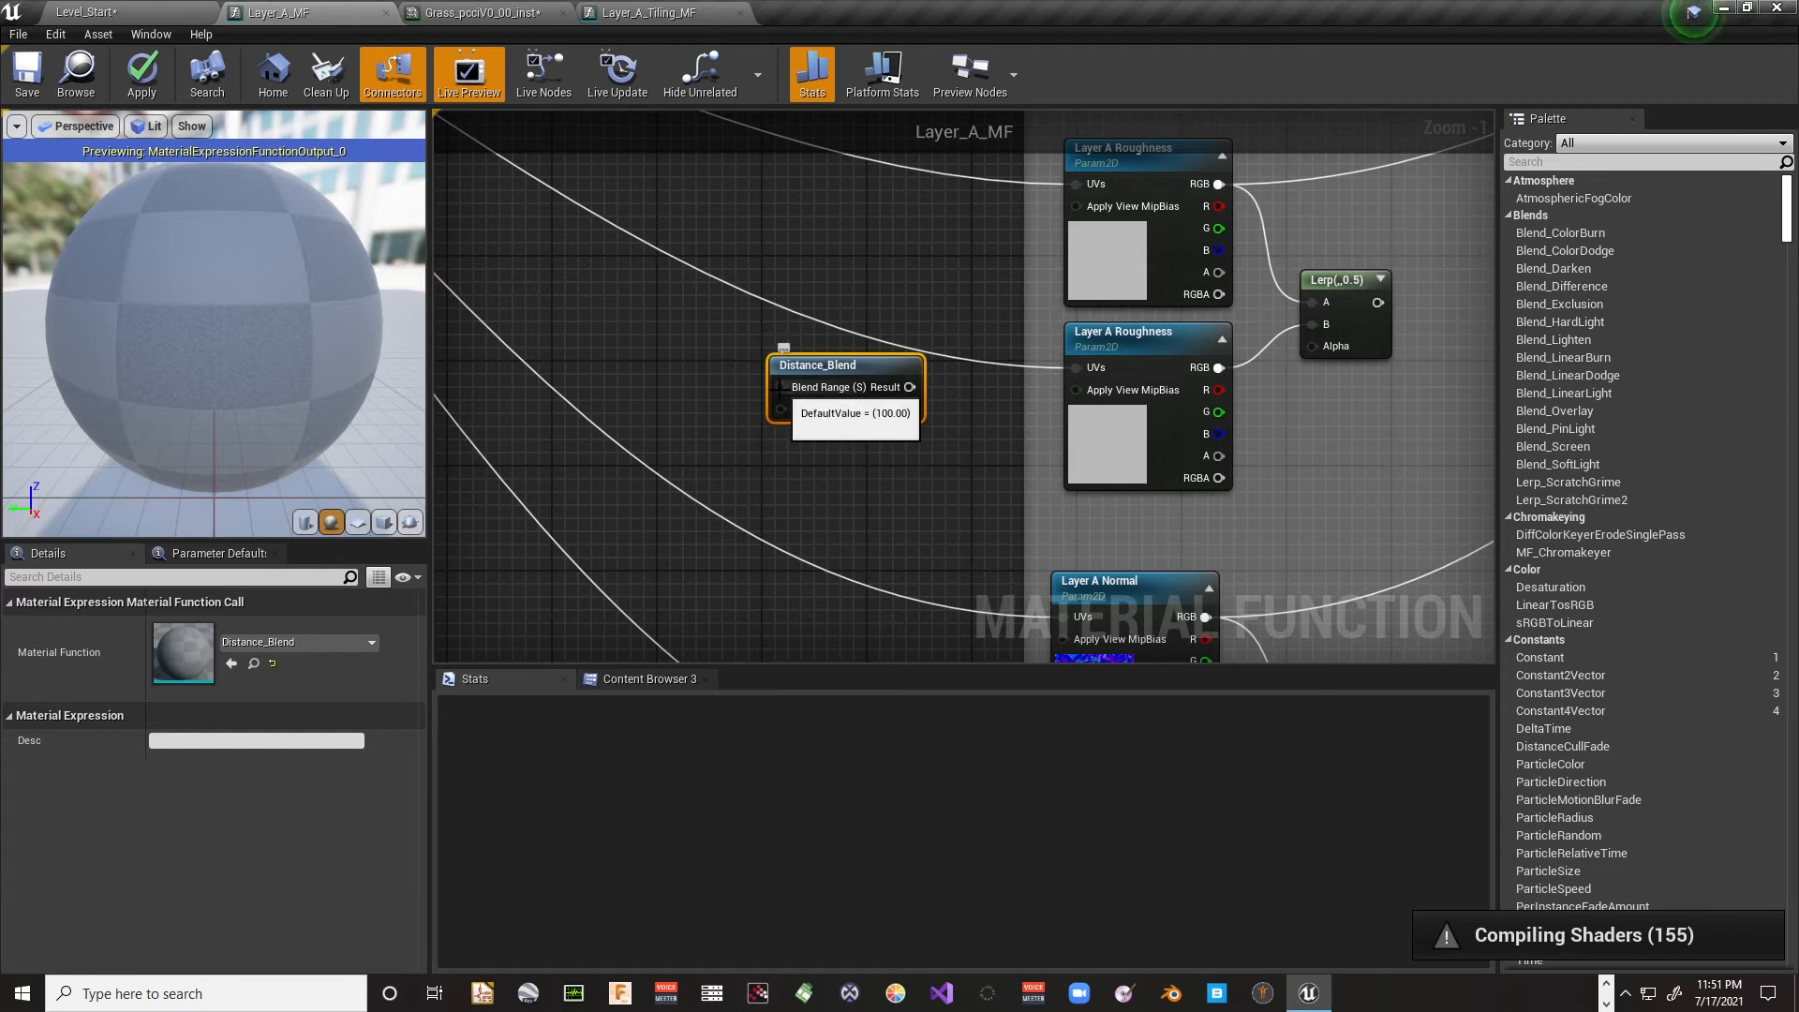
Step: Promote the Blend Range input of Distance_Blend to a parameter named Layer A Blend Range (S) and space the two nodes apart
right_click(780, 389)
click(811, 410)
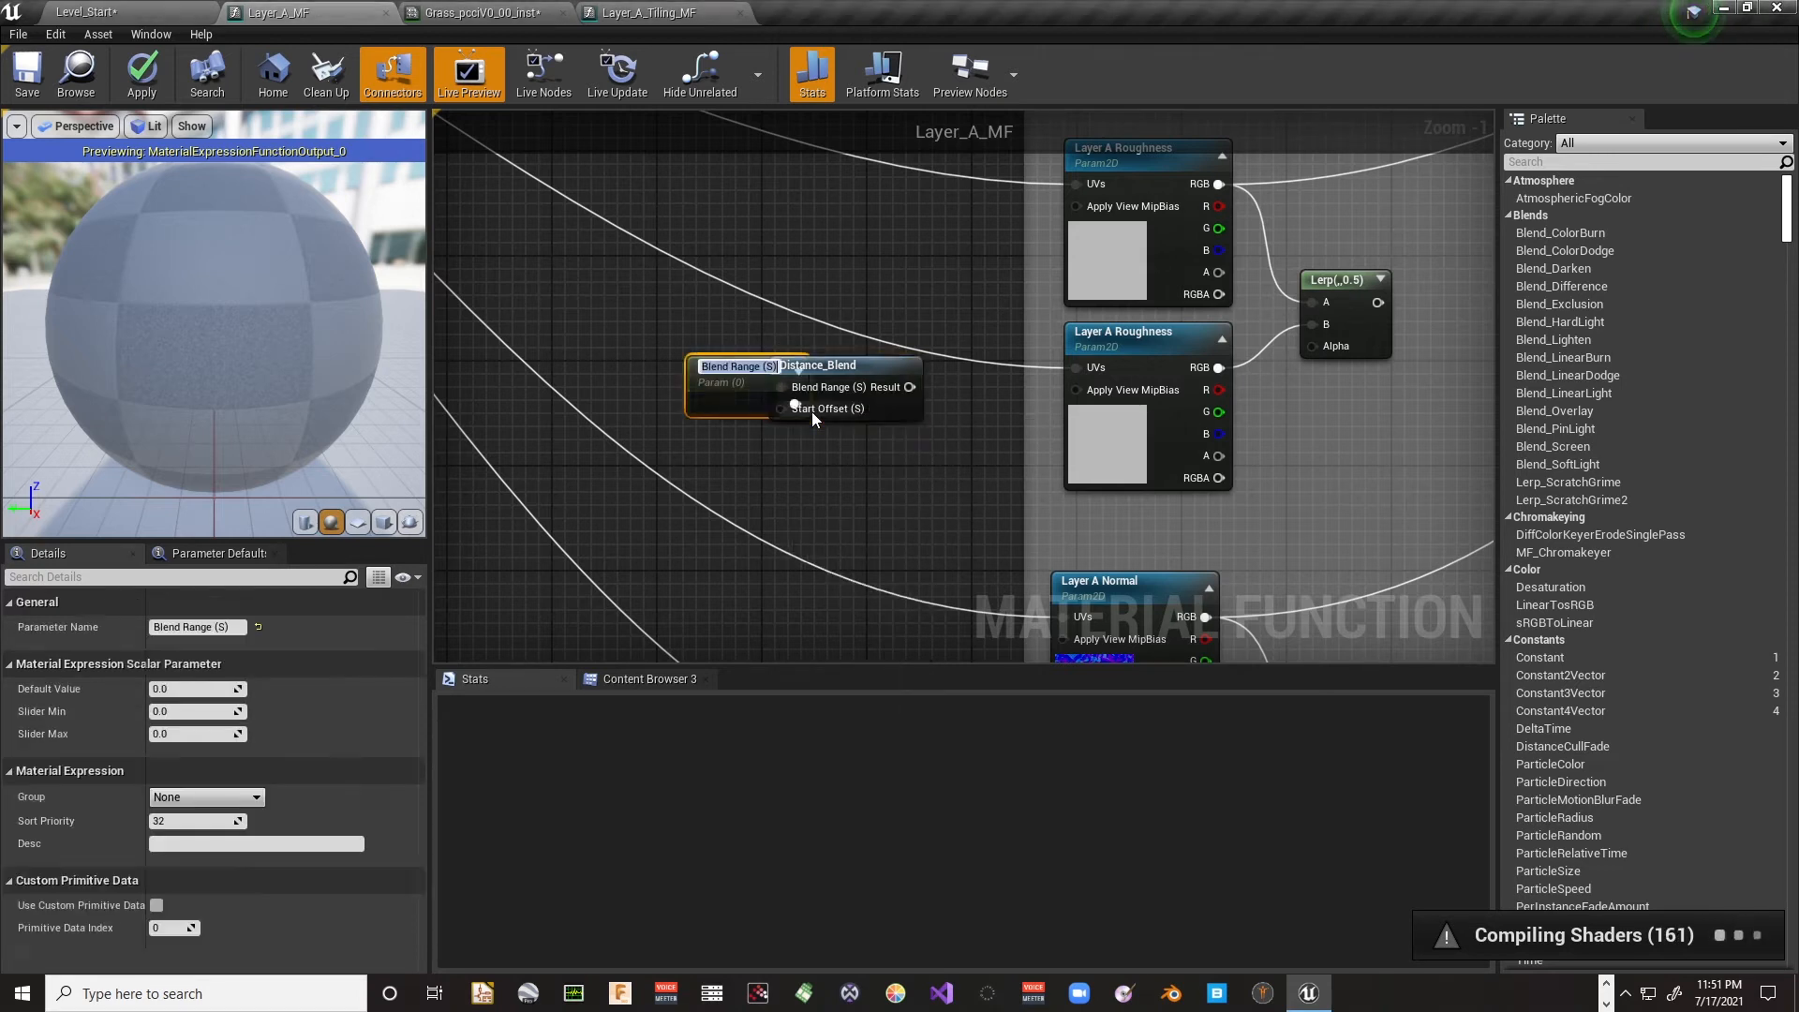
drag(701, 379, 605, 346)
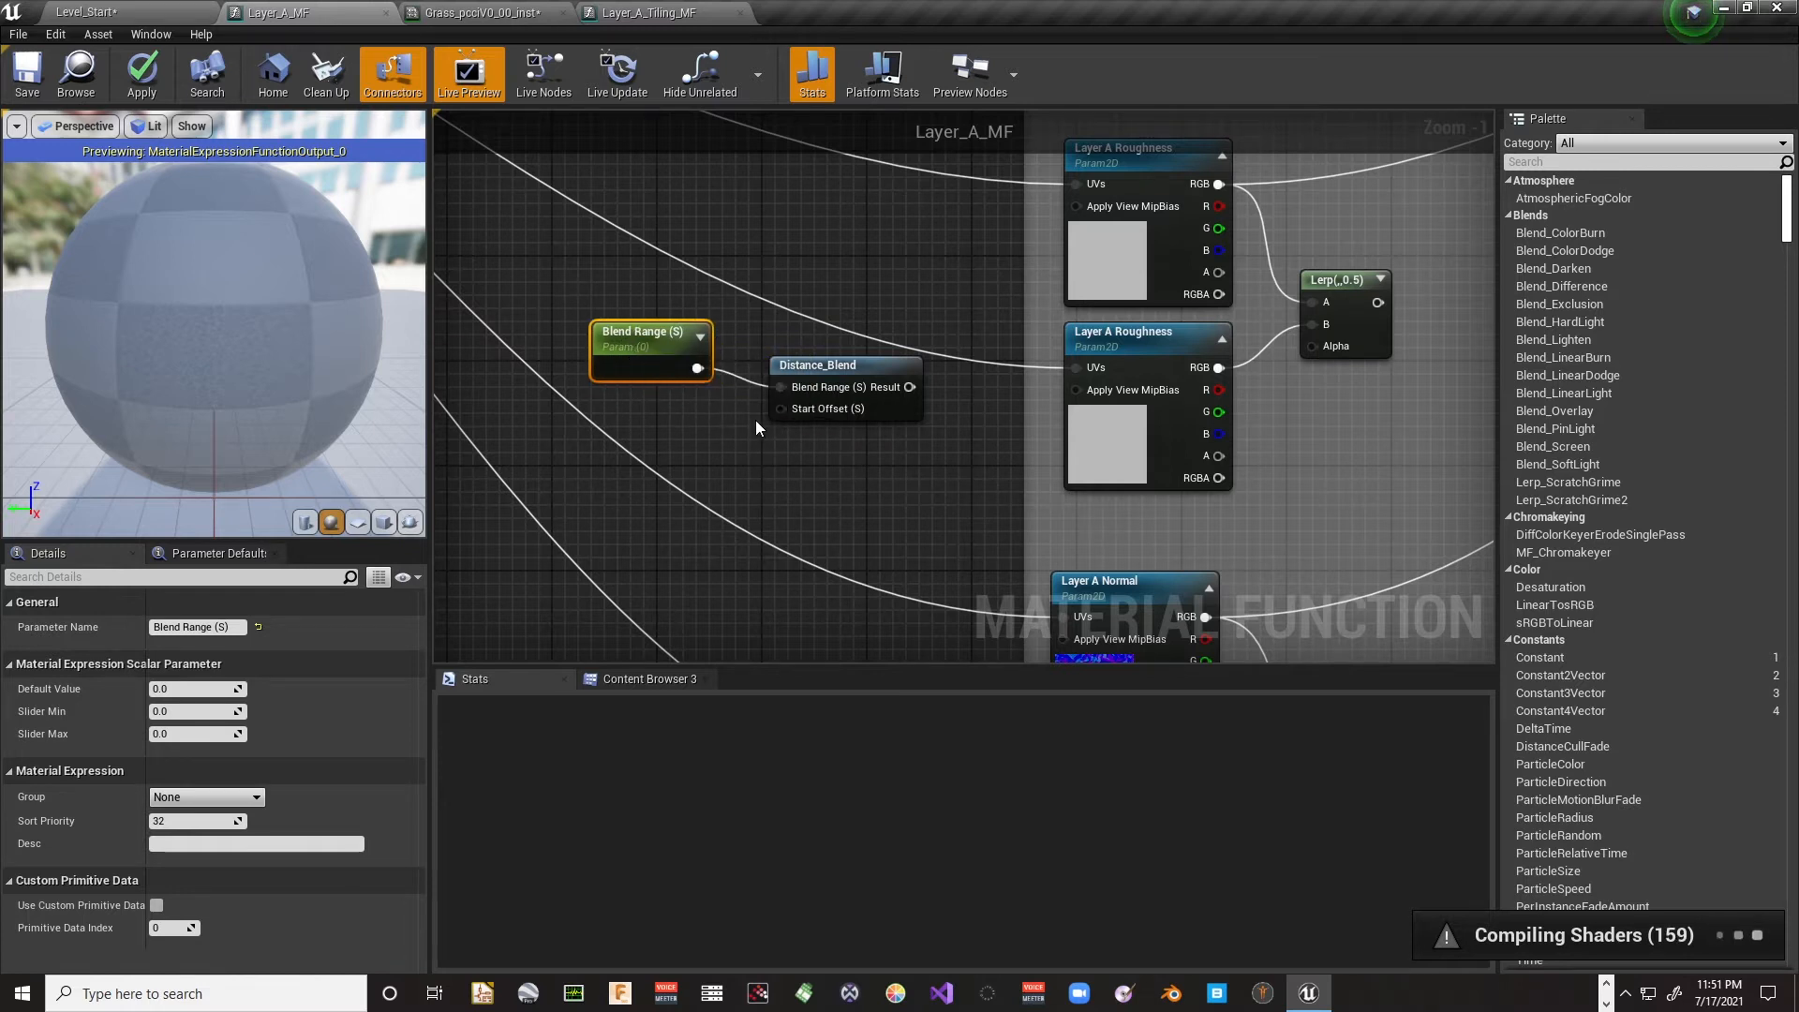
click(178, 627)
key(Home)
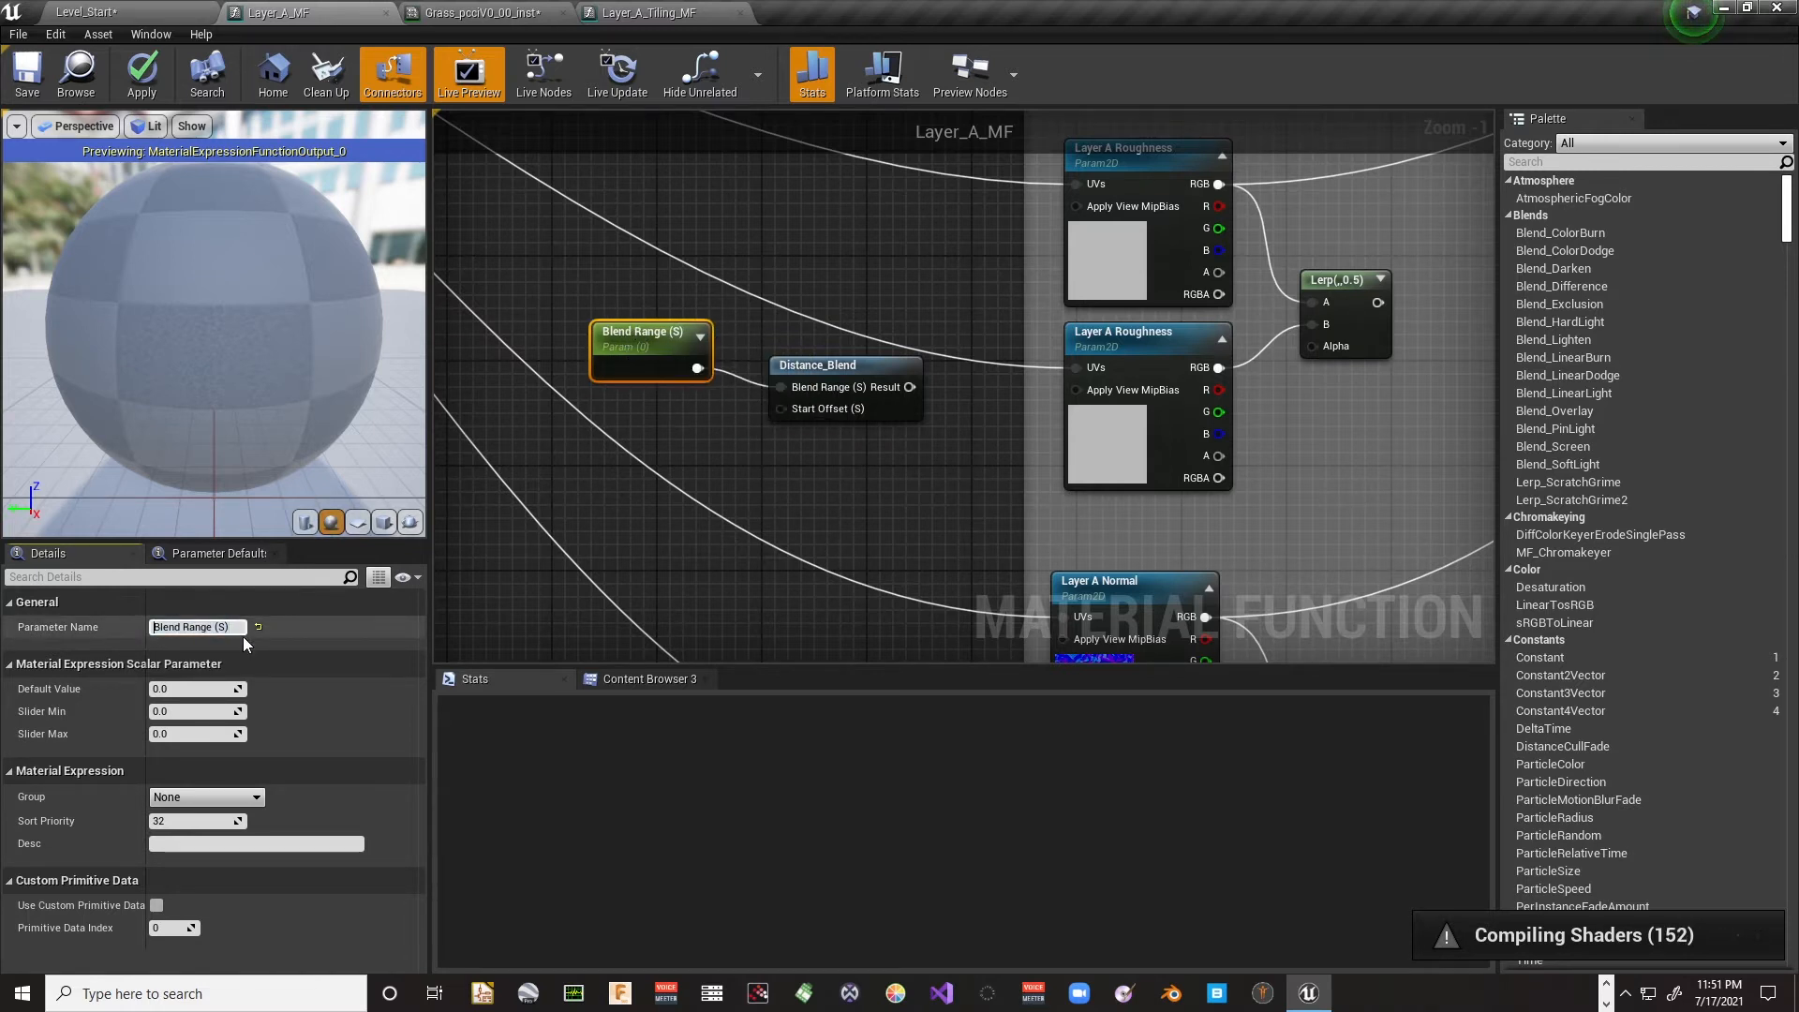
text(Layer A)
key(Return)
mouse_move(852, 374)
mouse_down()
mouse_move(833, 445)
mouse_move(785, 448)
mouse_move(870, 431)
mouse_move(885, 378)
mouse_up()
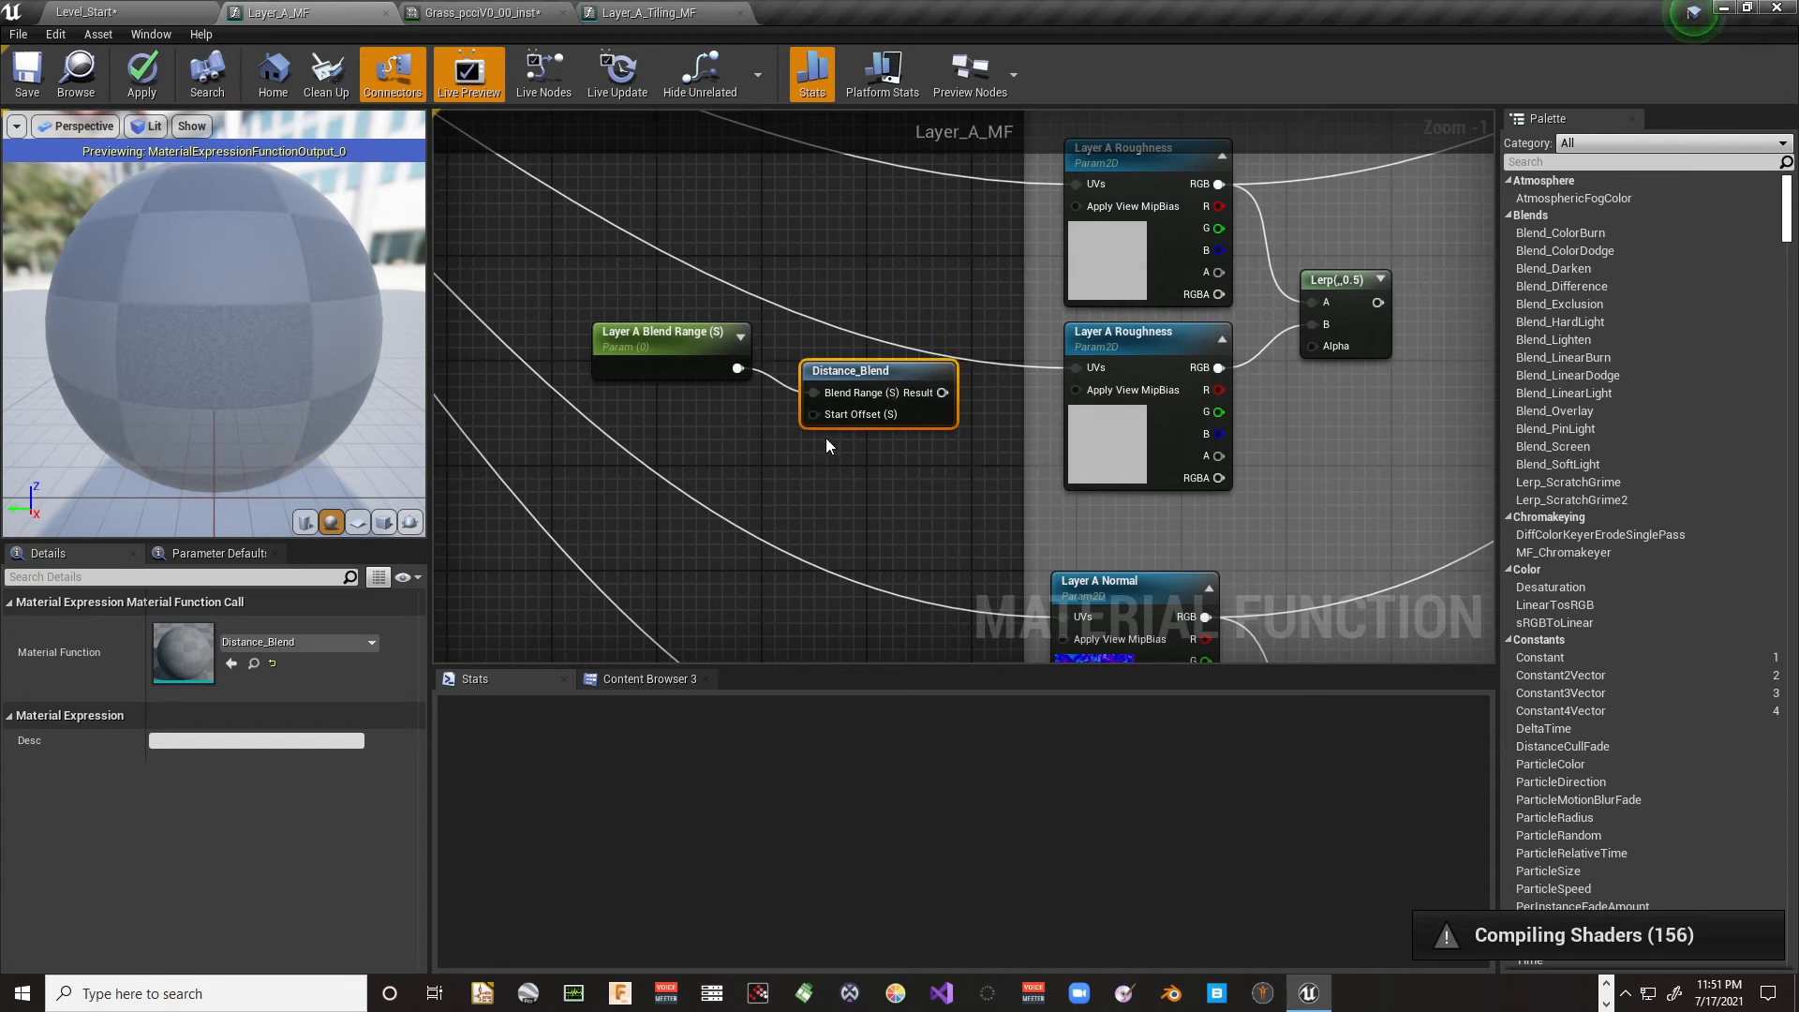
Step: Promote the Start Offset input of Distance_Blend to a parameter named Layer A Start Offset (S), placed below the blend range parameter
right_click(812, 414)
click(837, 442)
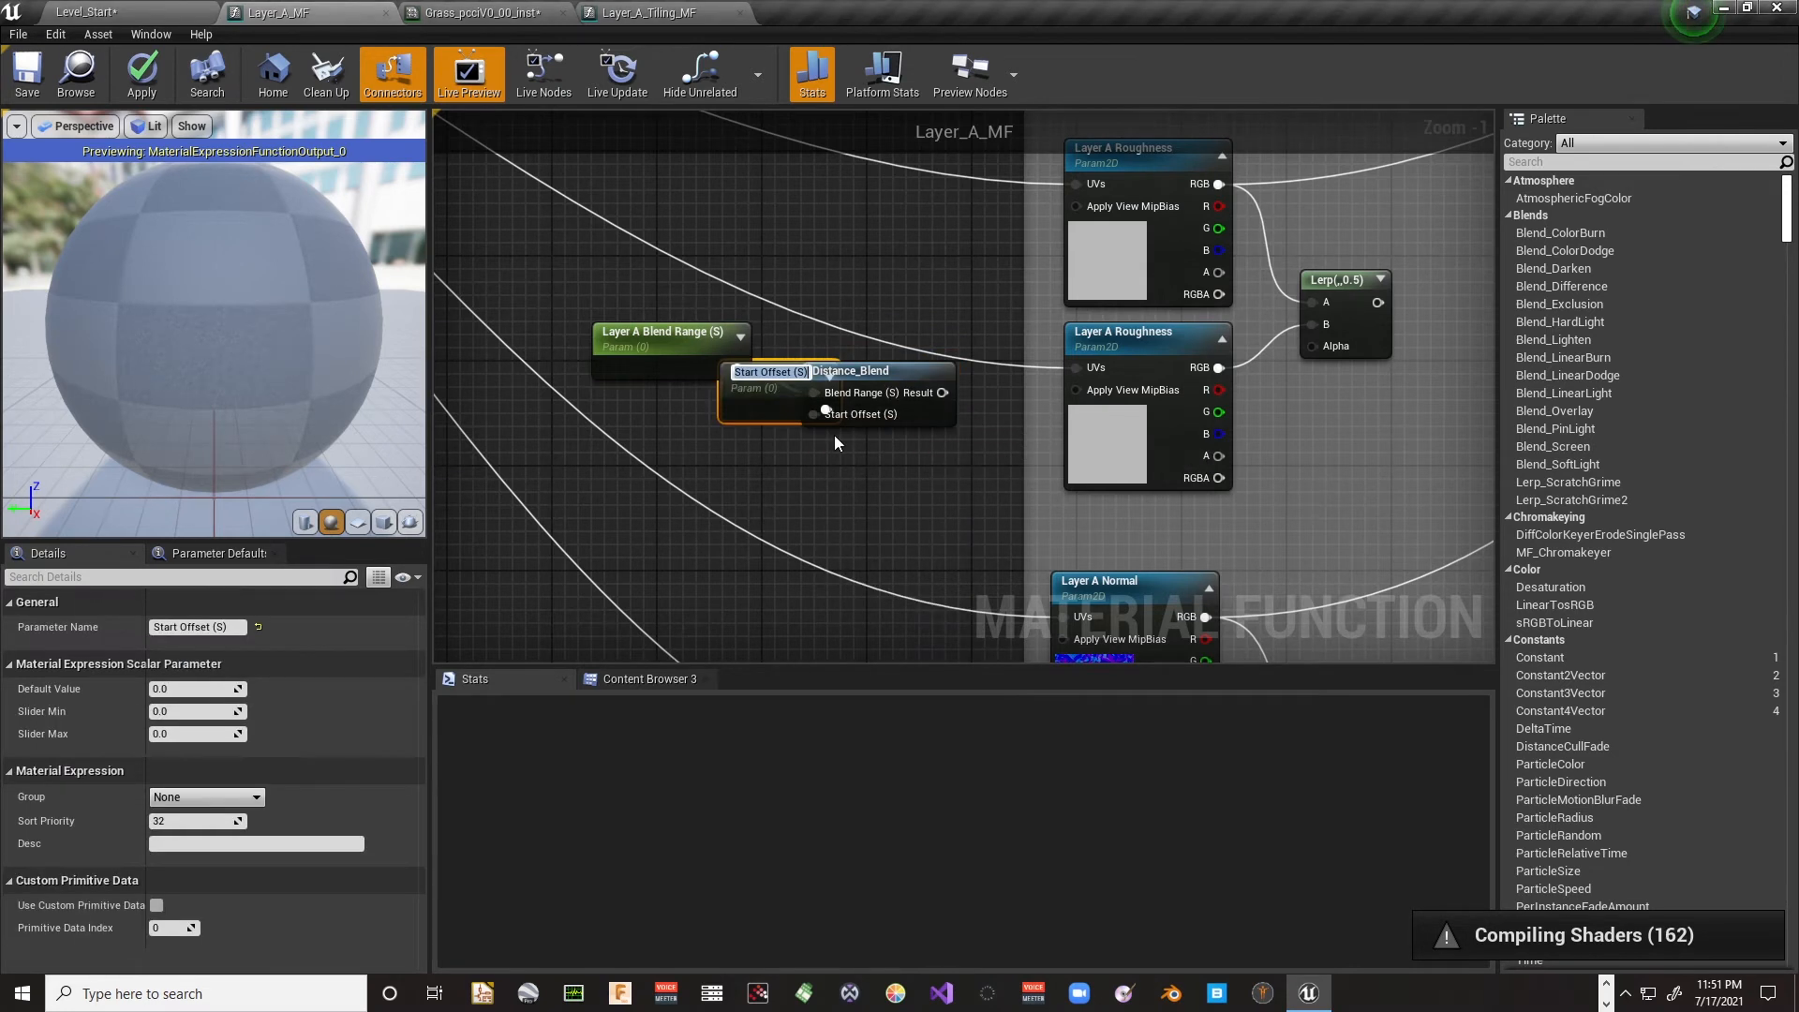
click(738, 376)
drag(725, 400, 641, 429)
click(212, 627)
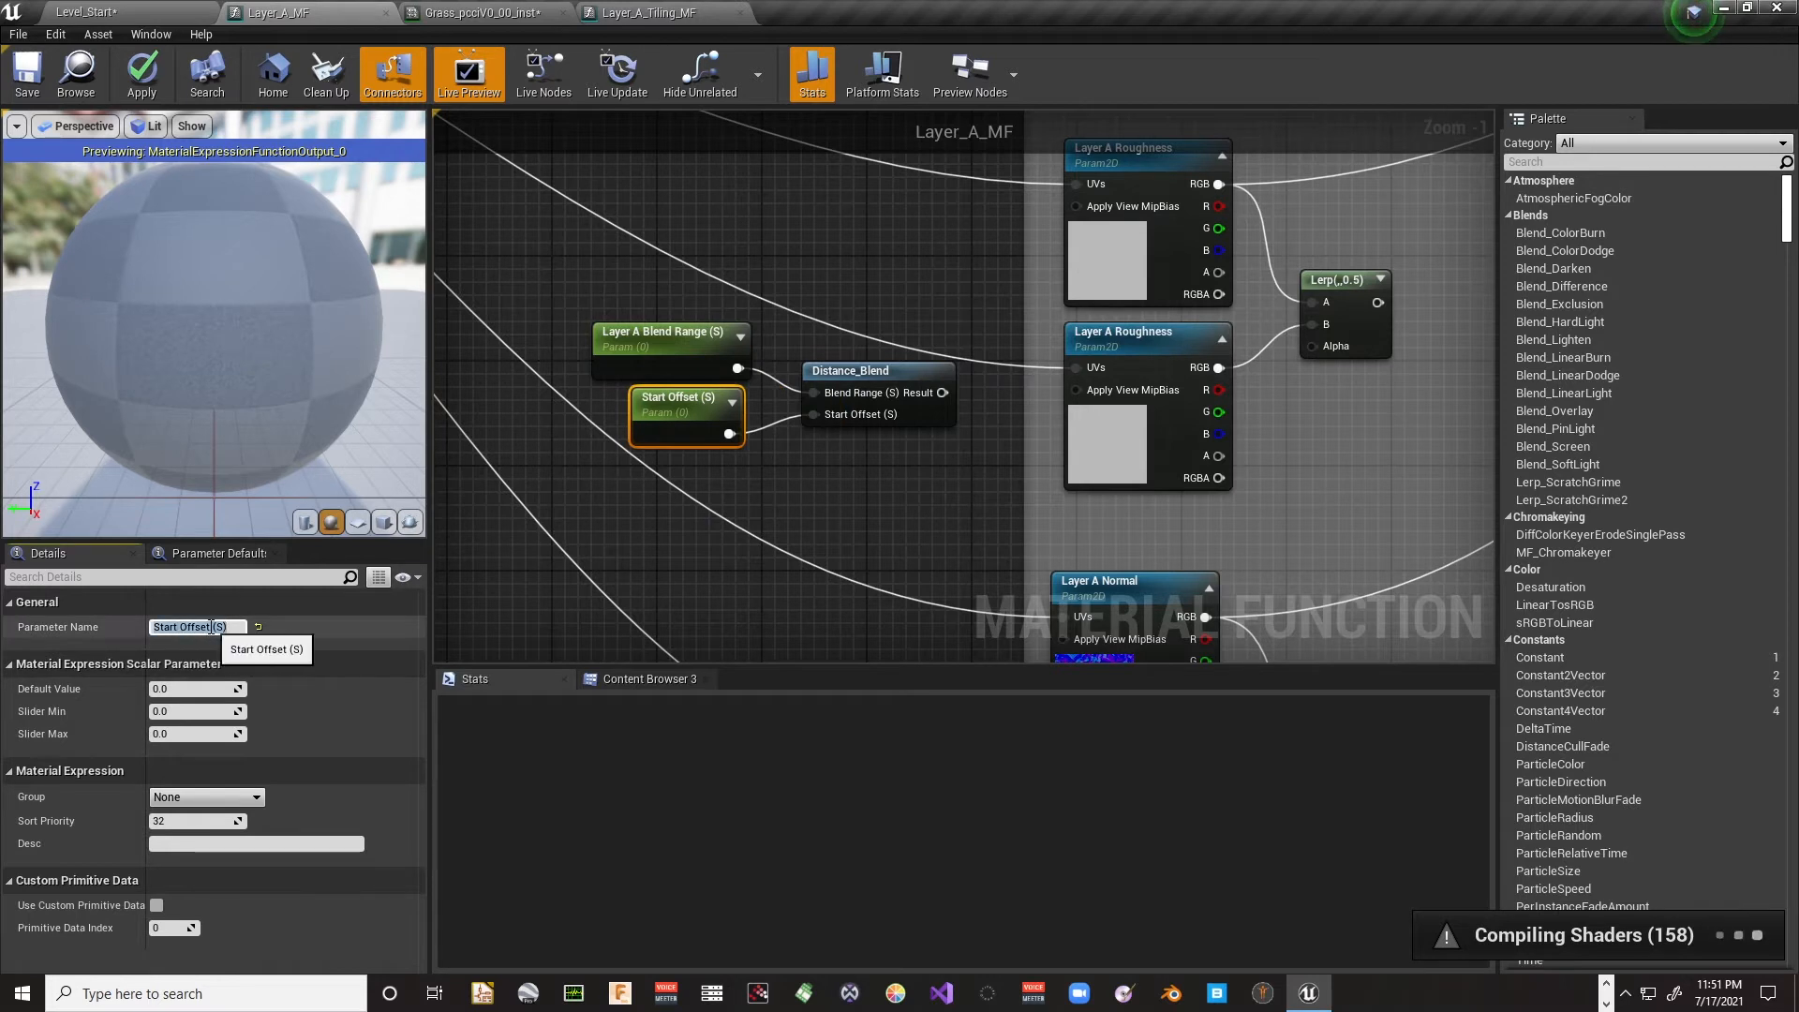
key(Home)
text(Layer A)
key(Return)
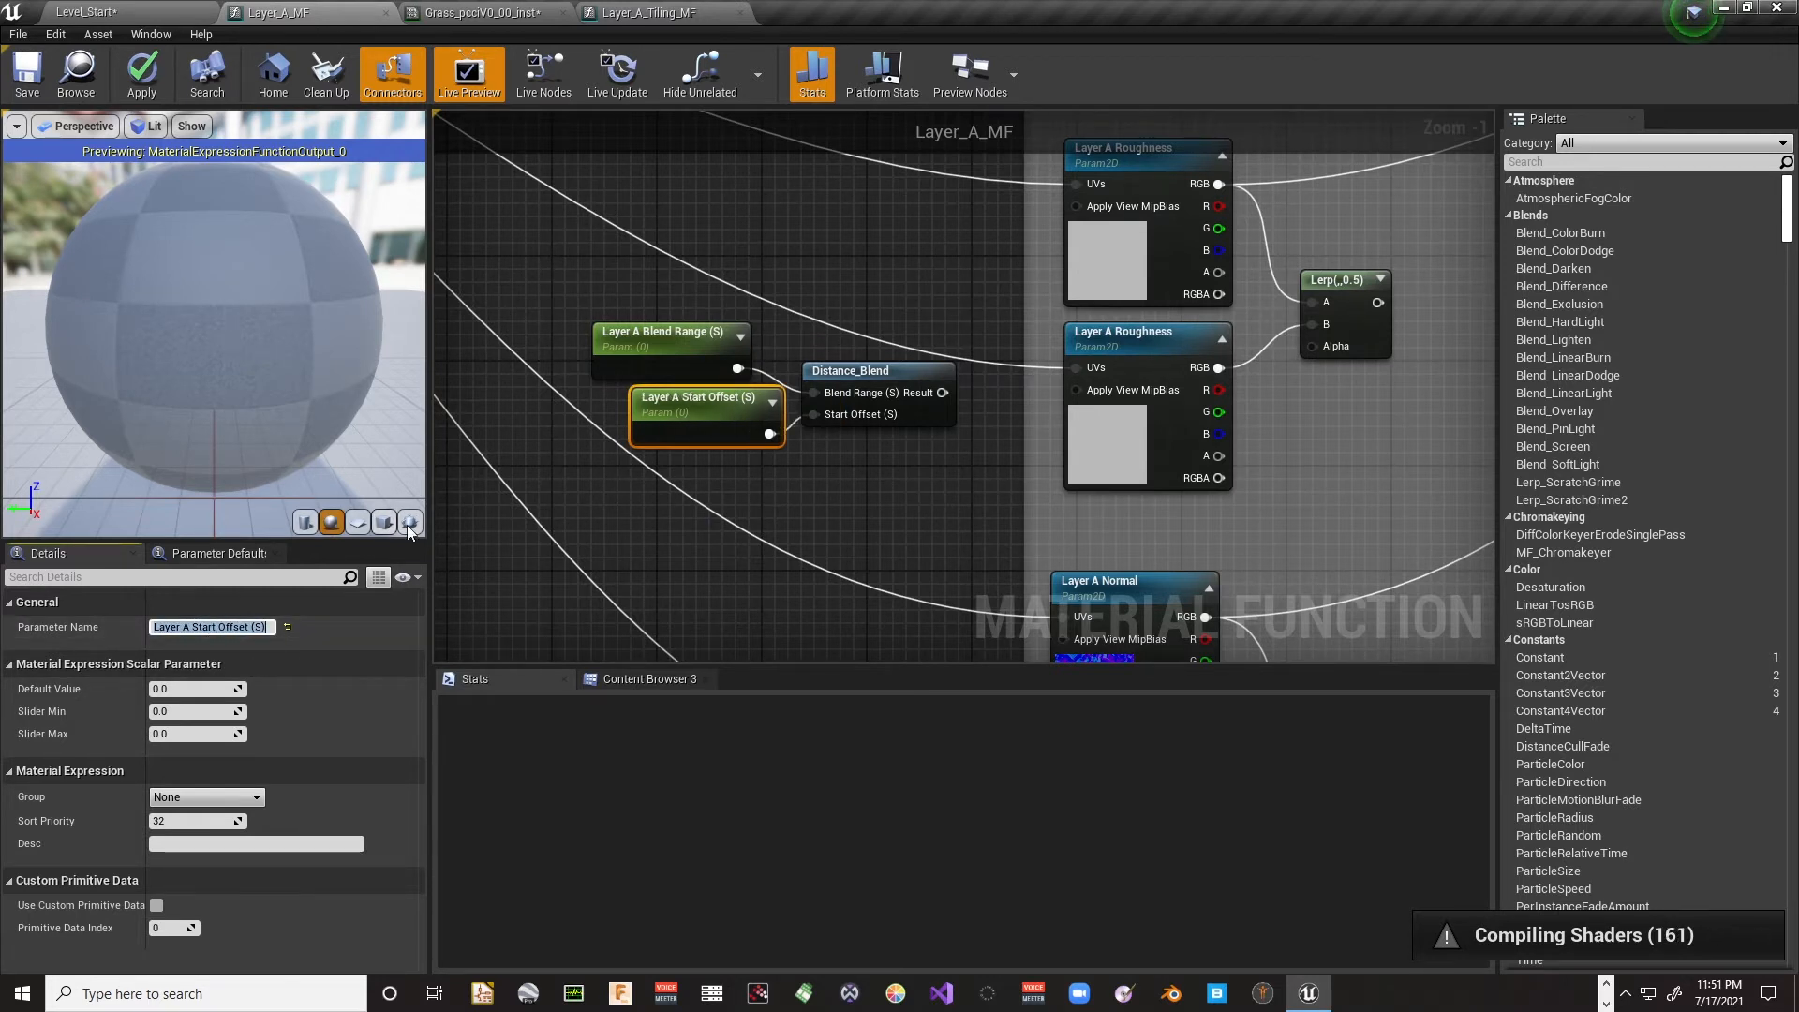
drag(683, 417, 658, 443)
Step: Set the default value of Layer A Blend Range (S) to 10000 and of Layer A Start Offset (S) to -2000
click(656, 361)
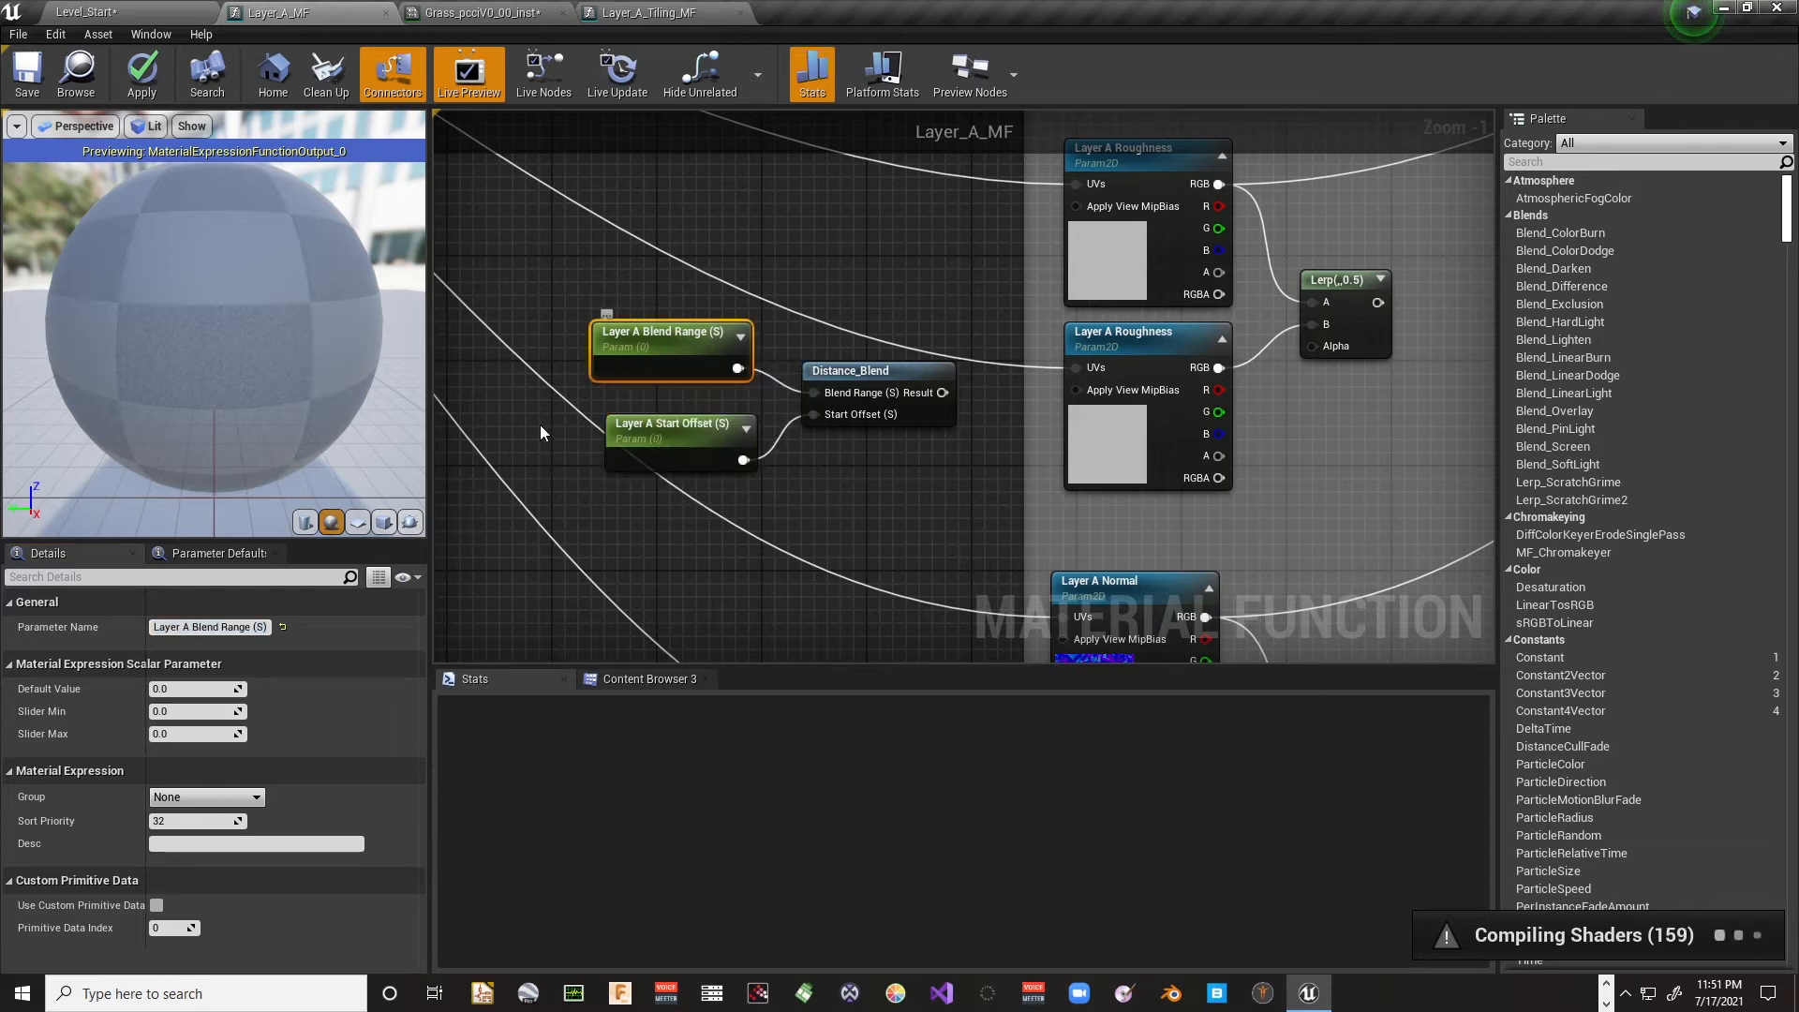
click(171, 689)
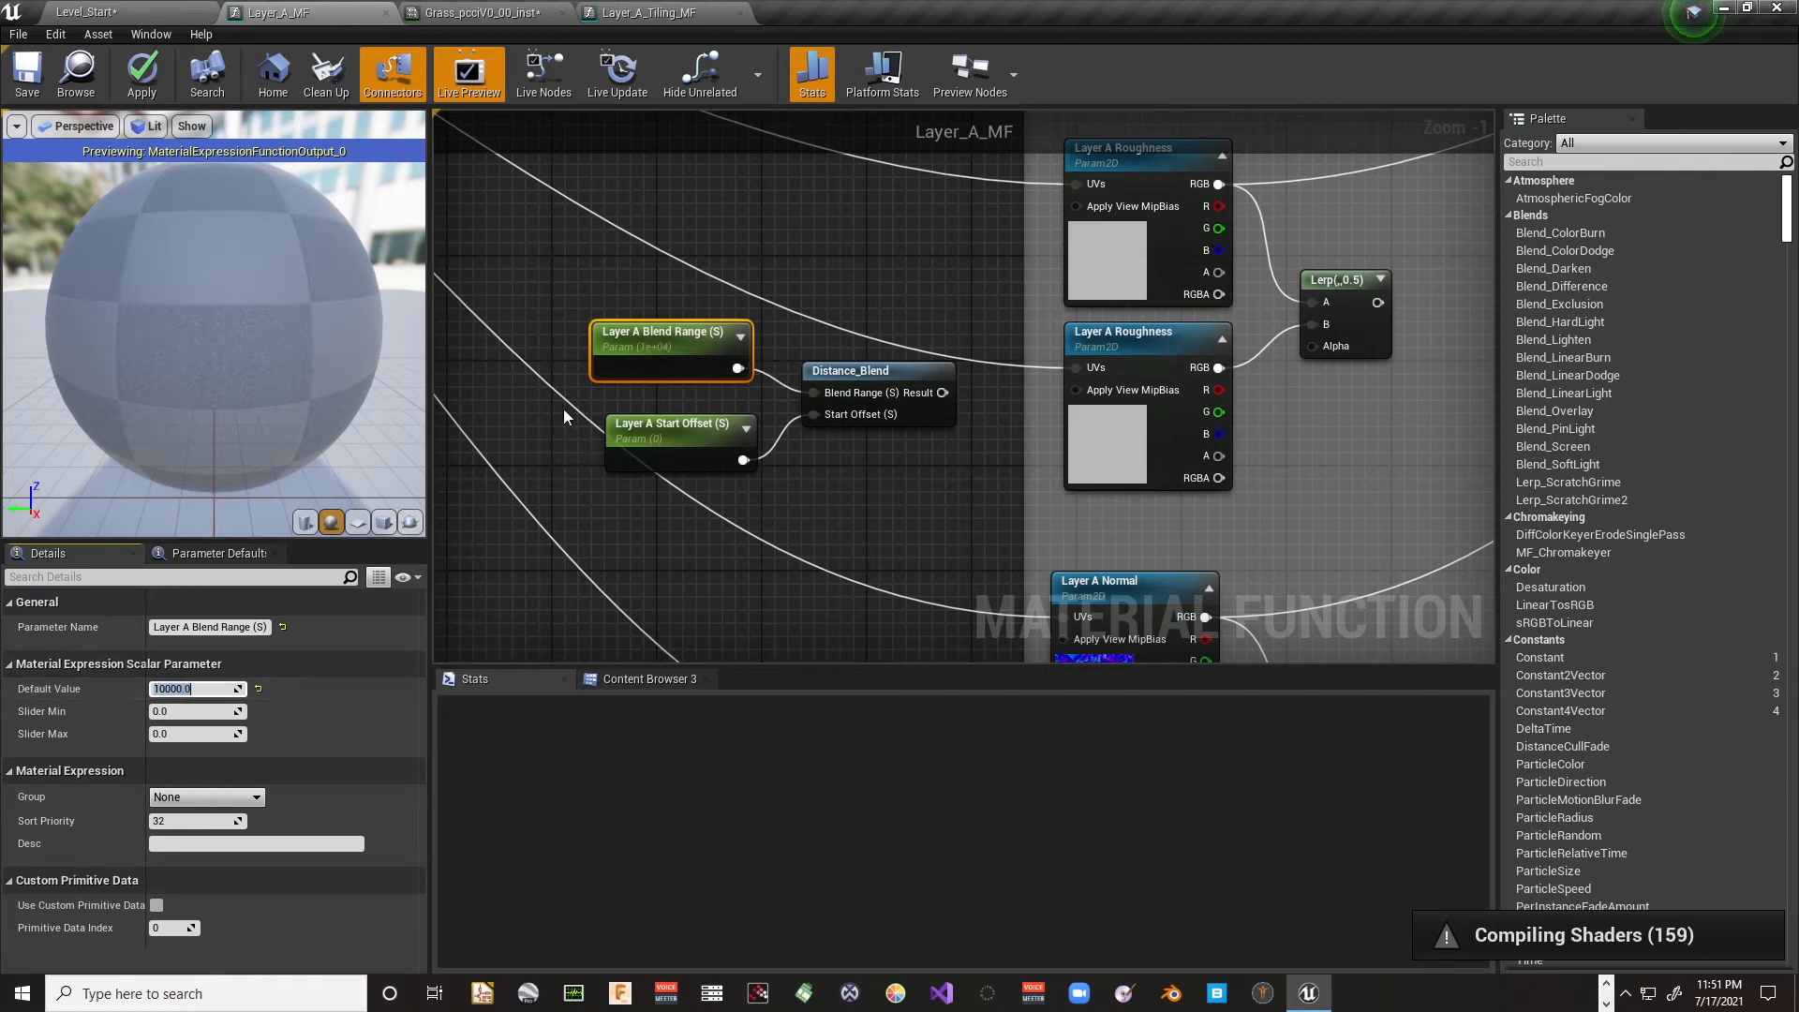
click(656, 440)
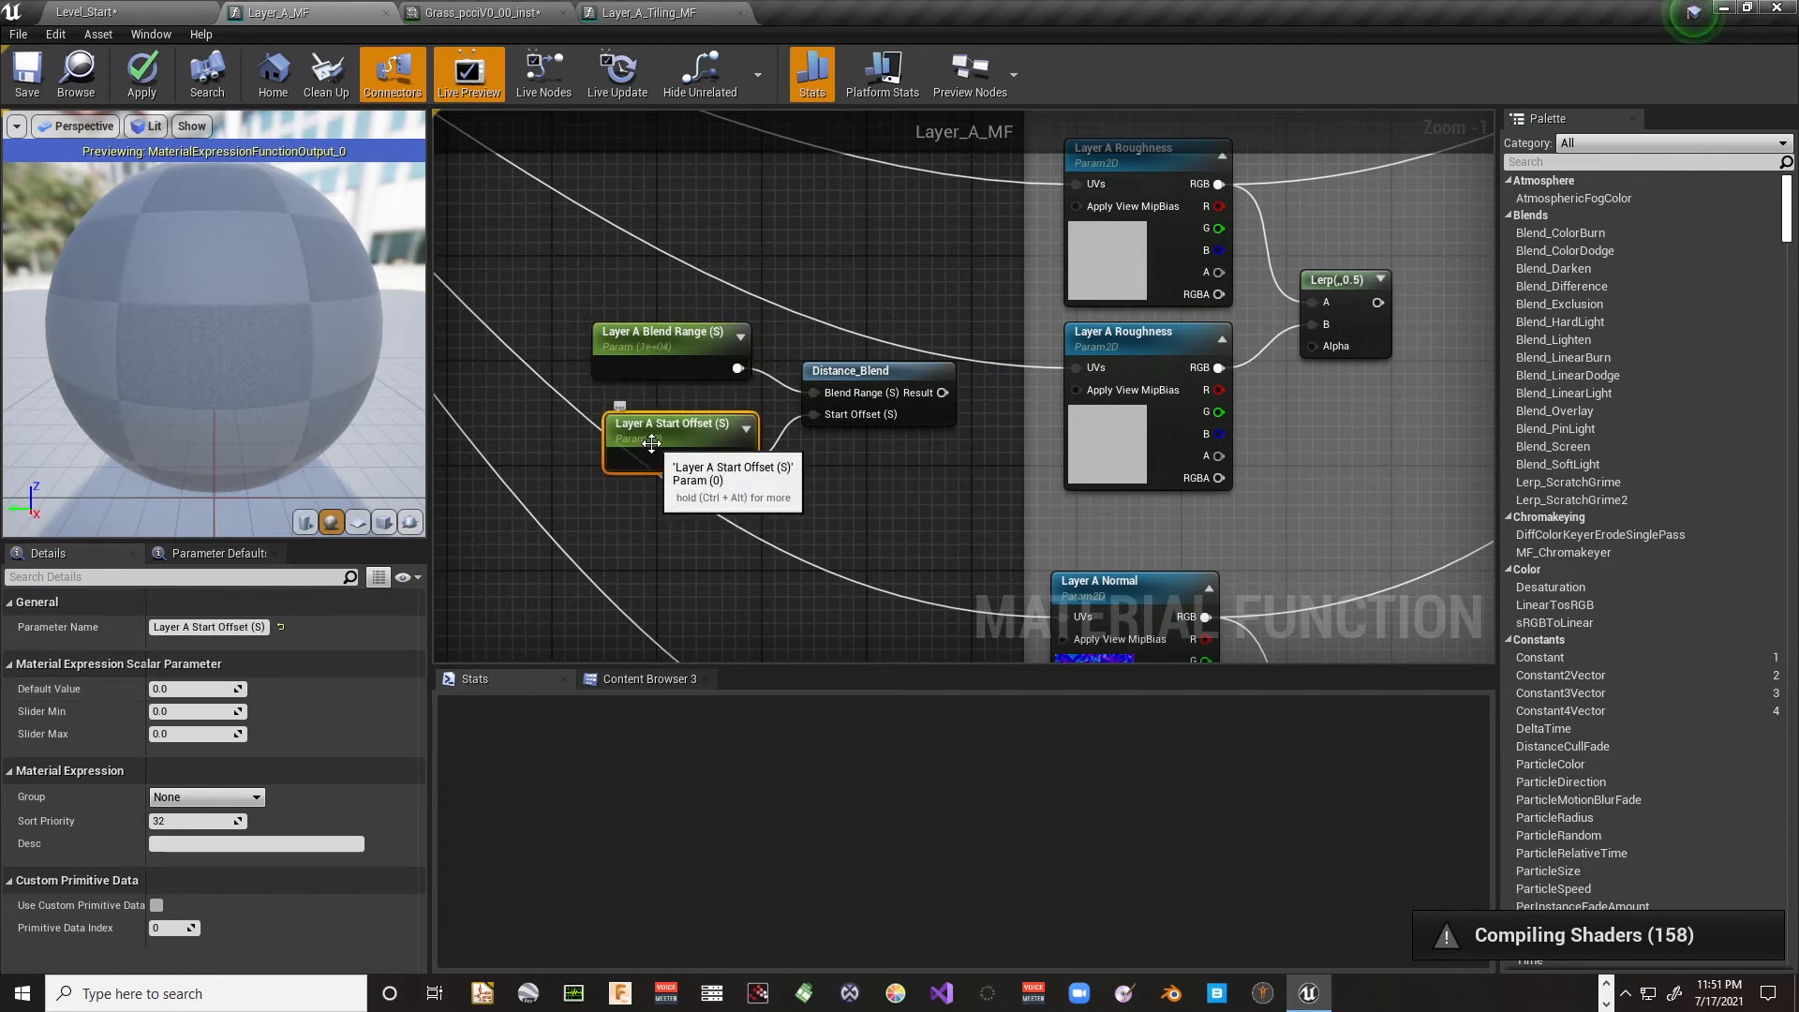
click(176, 689)
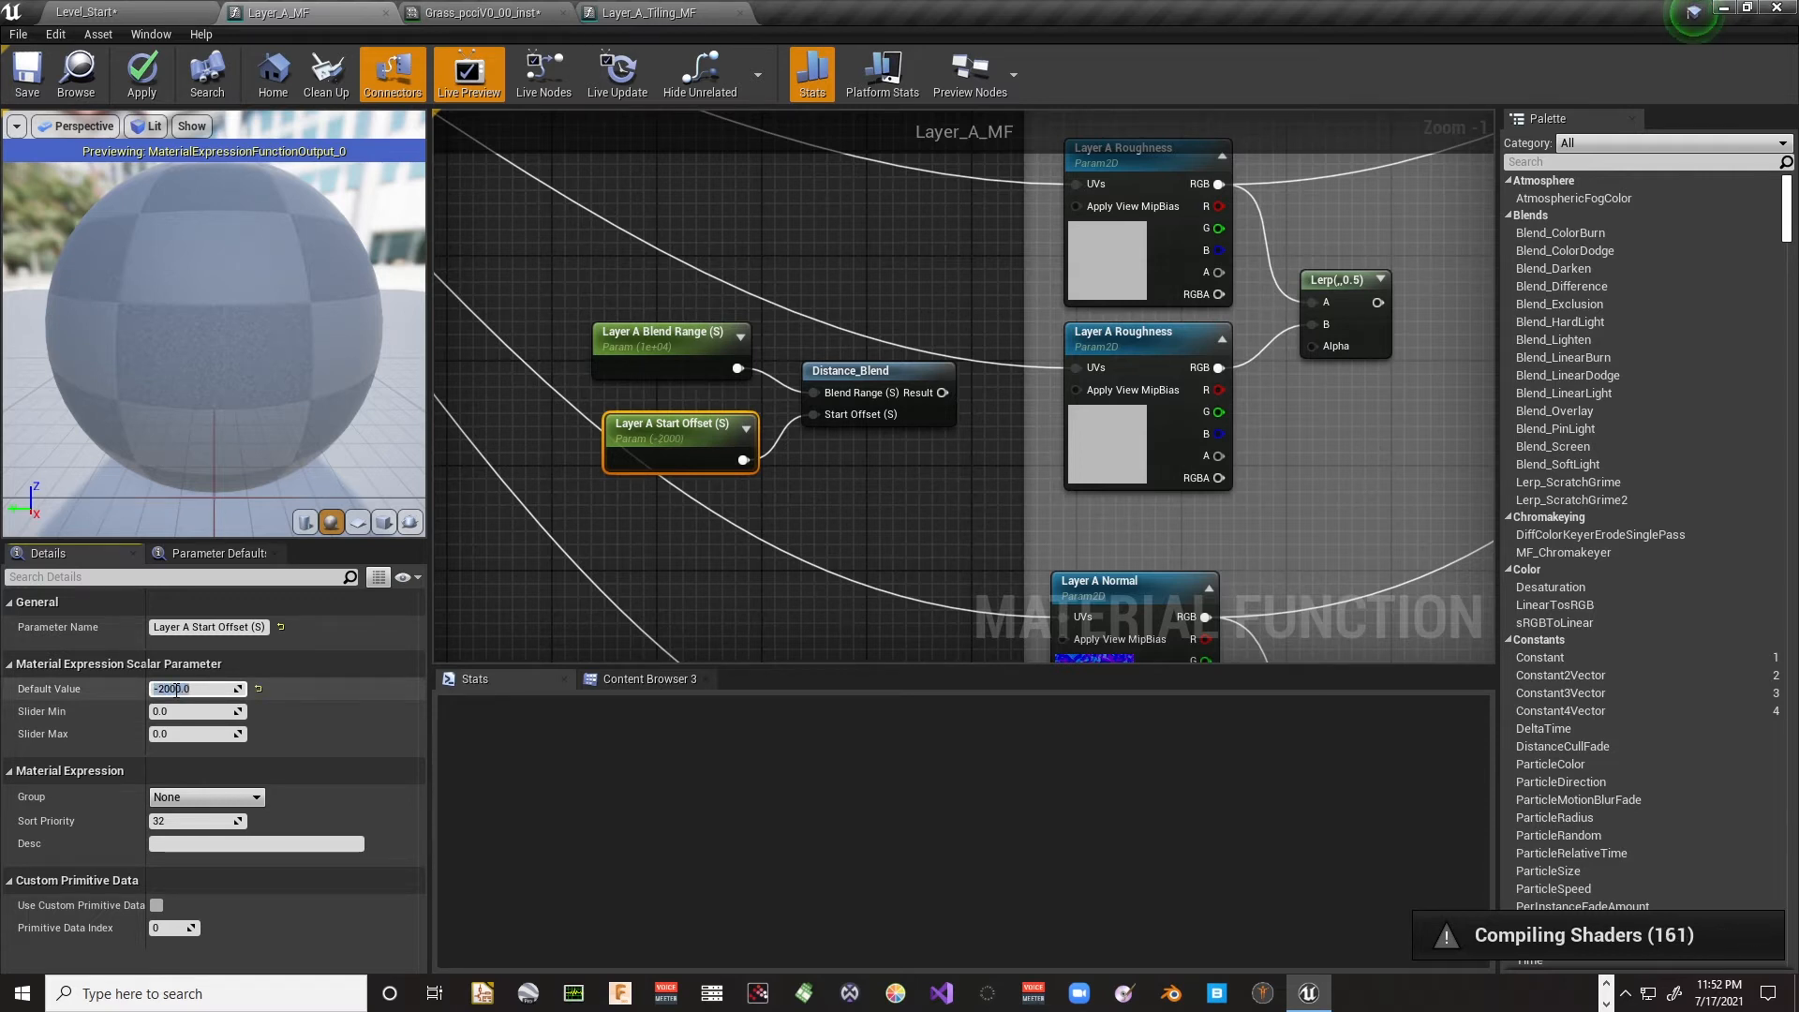
Step: Connect the Distance_Blend result to the Alpha inputs of the Albedo, Roughness and Normal Lerp nodes
right_drag(939, 464, 689, 501)
drag(678, 463, 1054, 245)
right_drag(621, 506, 616, 198)
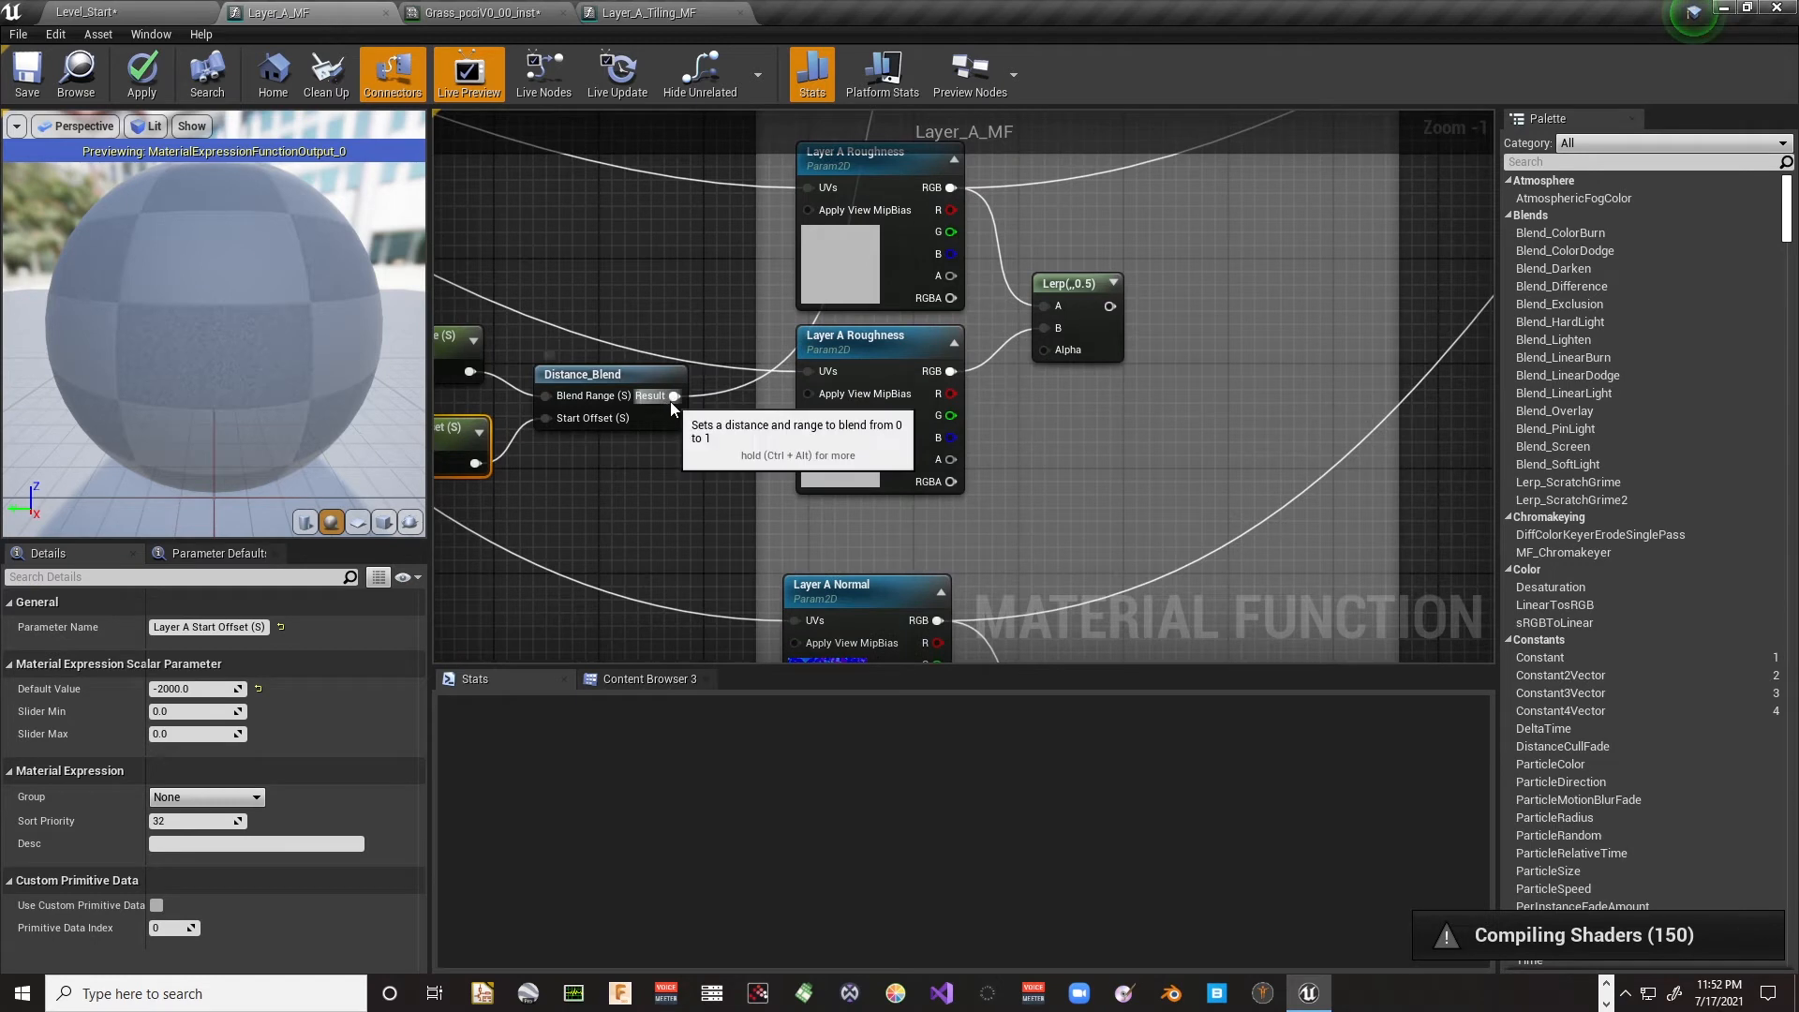
drag(675, 395, 1047, 352)
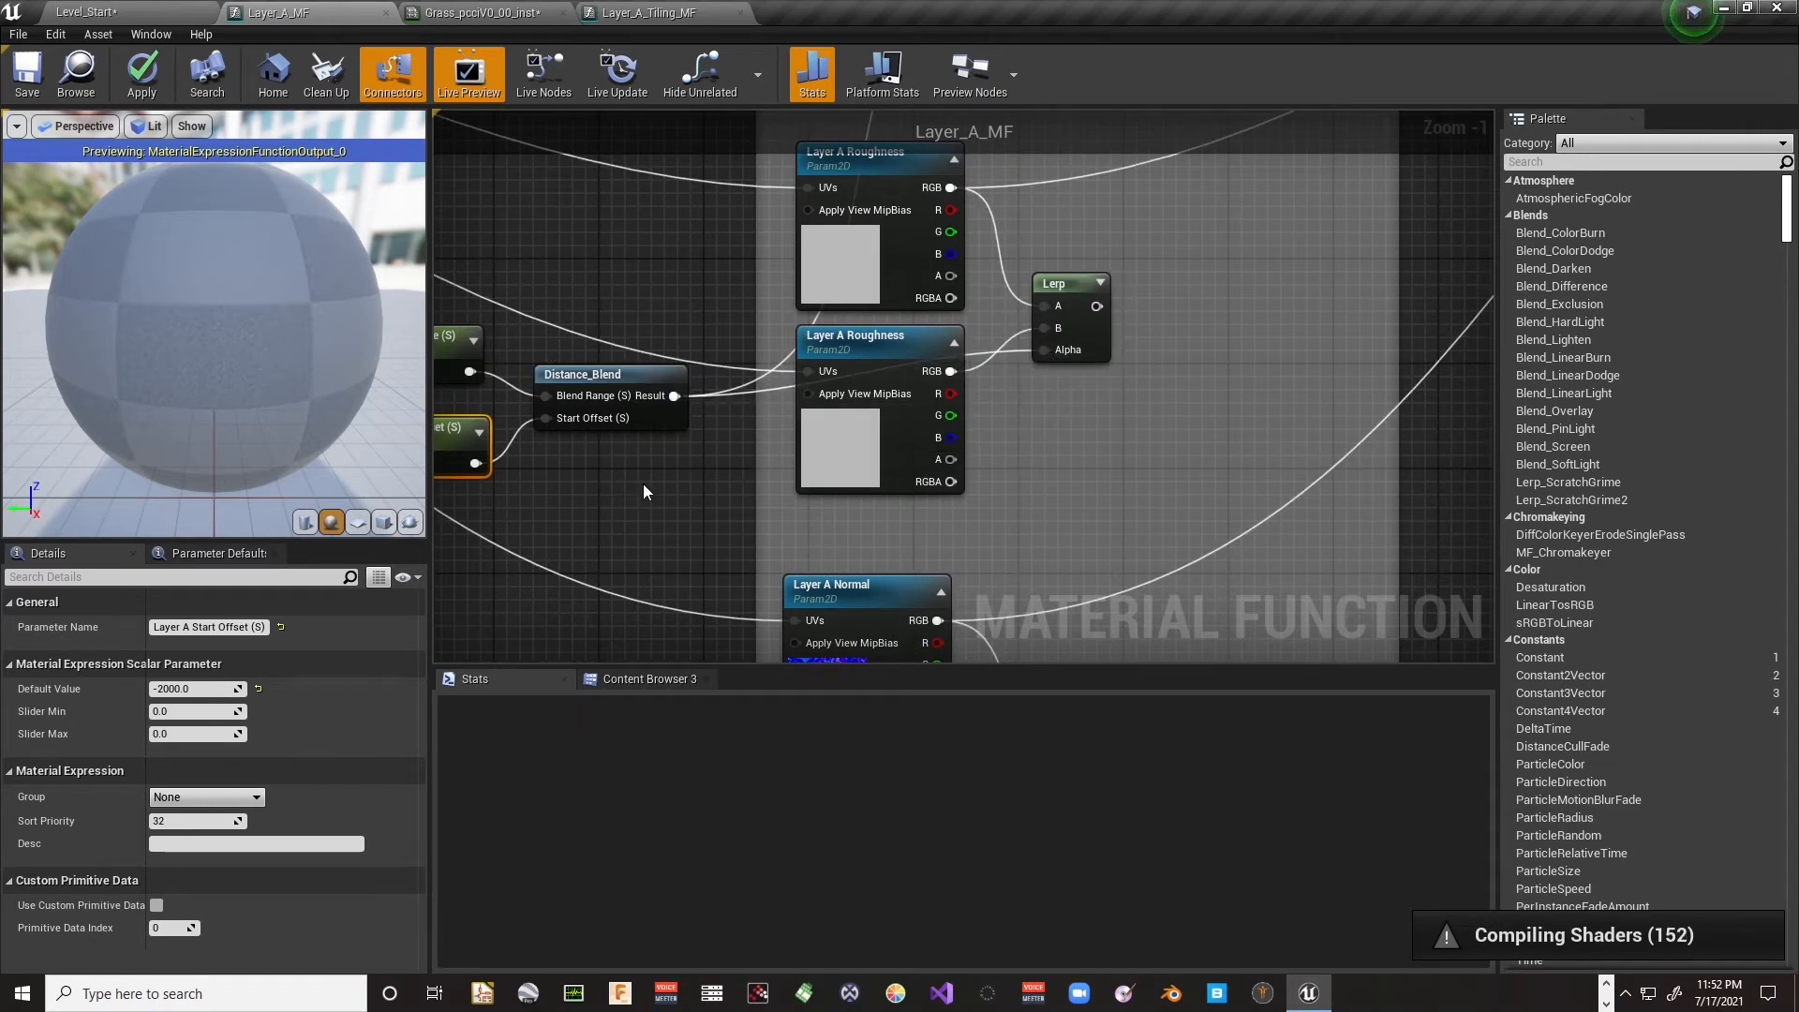
right_drag(643, 484, 628, 354)
drag(683, 275, 1078, 350)
Step: Replace the direct Albedo, Roughness and Normal texture connections to the material attributes with the outputs of their Lerp nodes
right_drag(1286, 268, 881, 418)
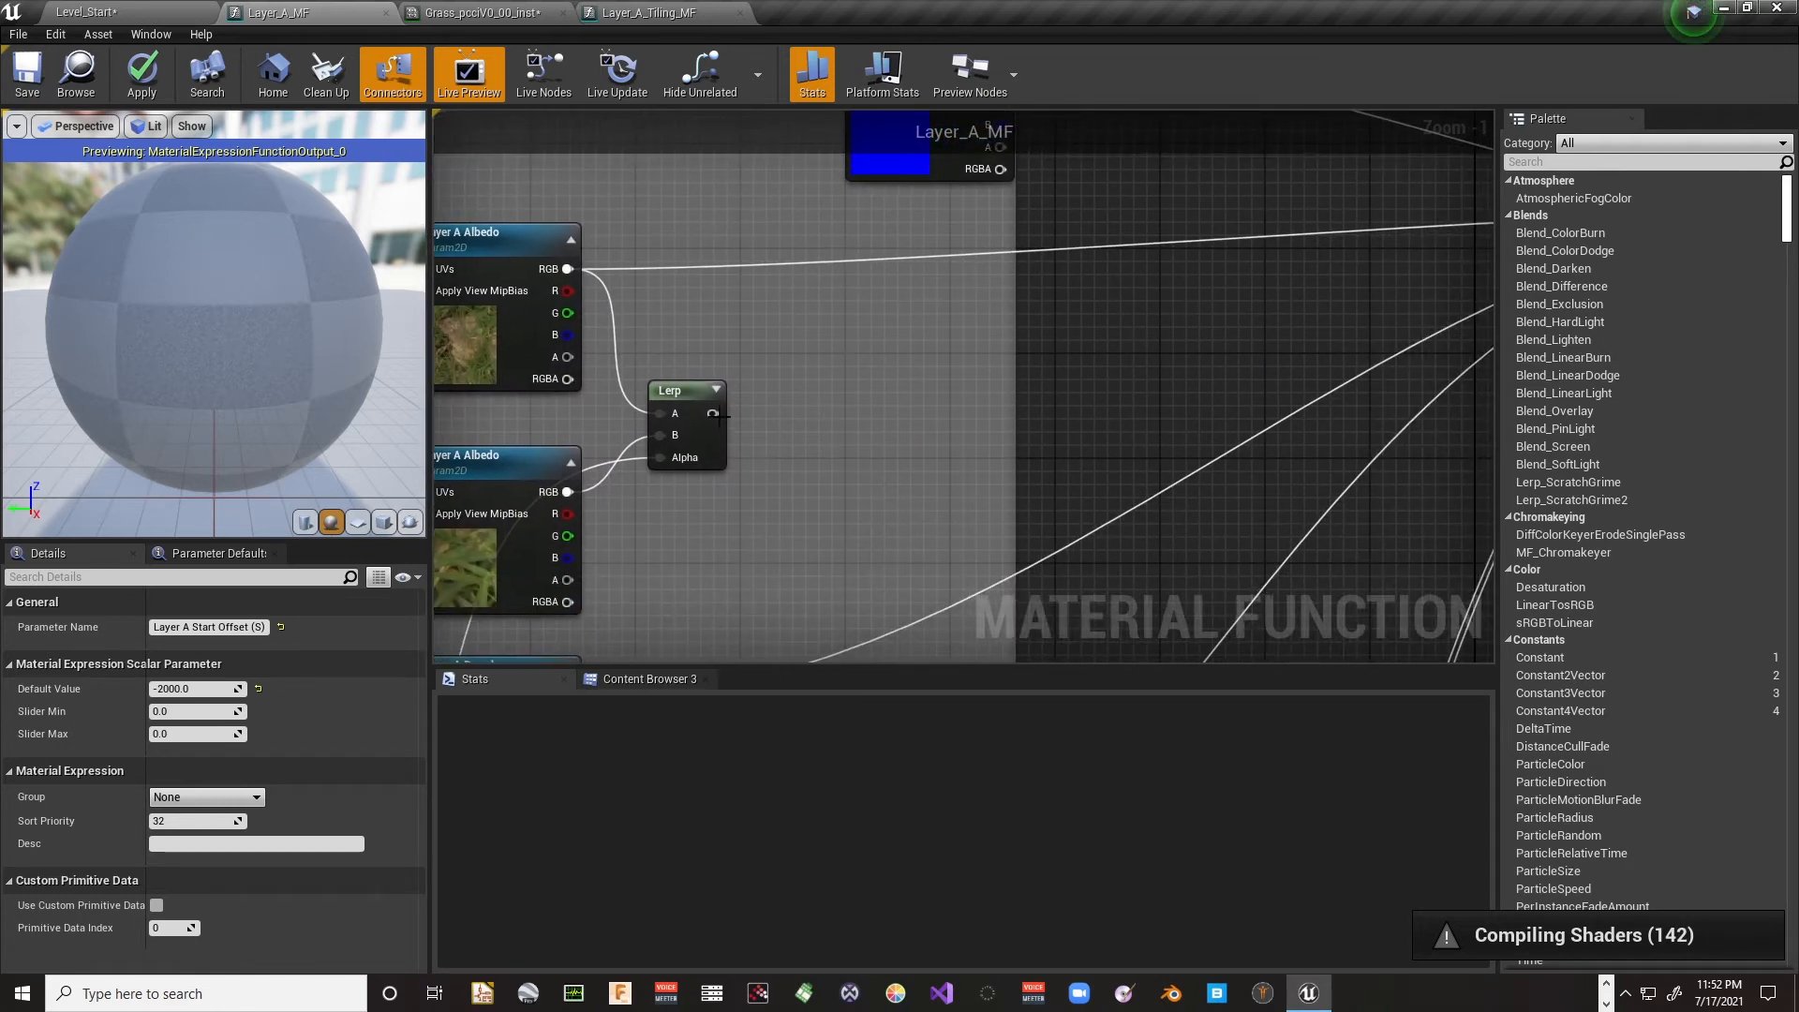
drag(713, 413, 1022, 242)
right_drag(597, 414, 1028, 449)
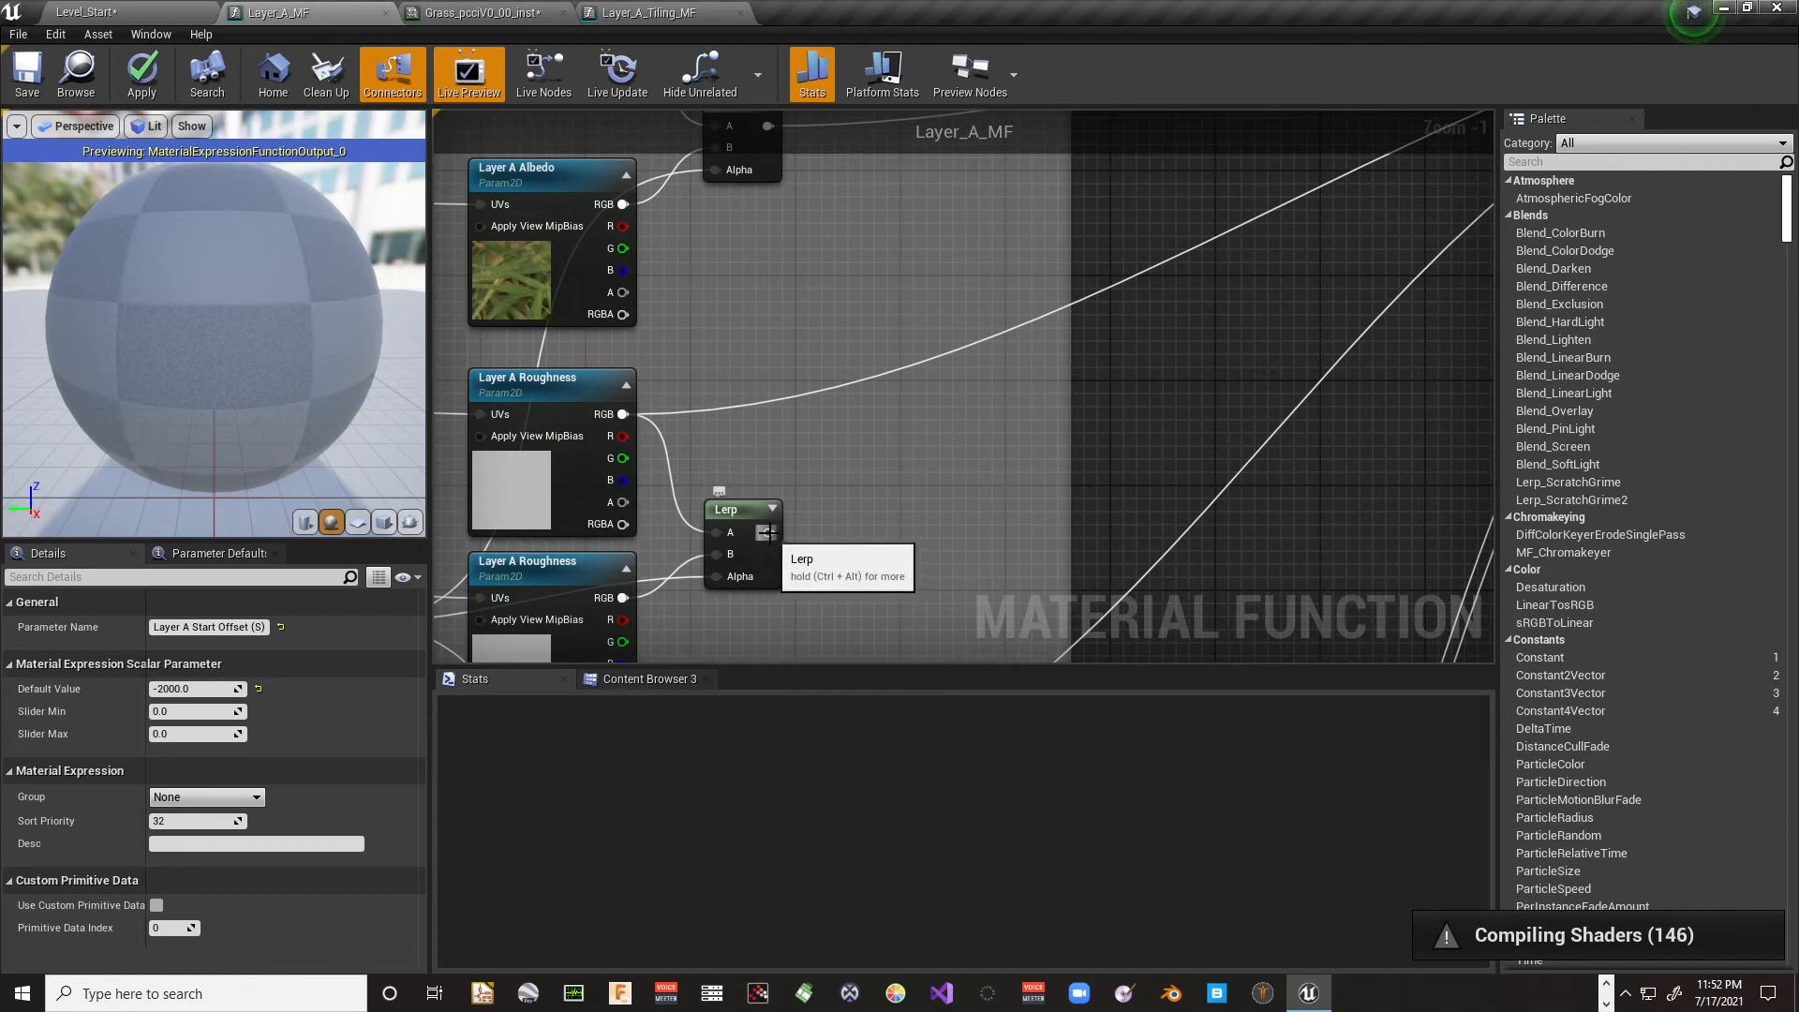
drag(782, 541, 1085, 336)
right_drag(508, 525, 1255, 118)
right_drag(856, 587, 960, 183)
drag(813, 471, 1350, 335)
Step: Save the Layer_A_MF material function and return to the Level_Start level
right_drag(869, 428, 1023, 384)
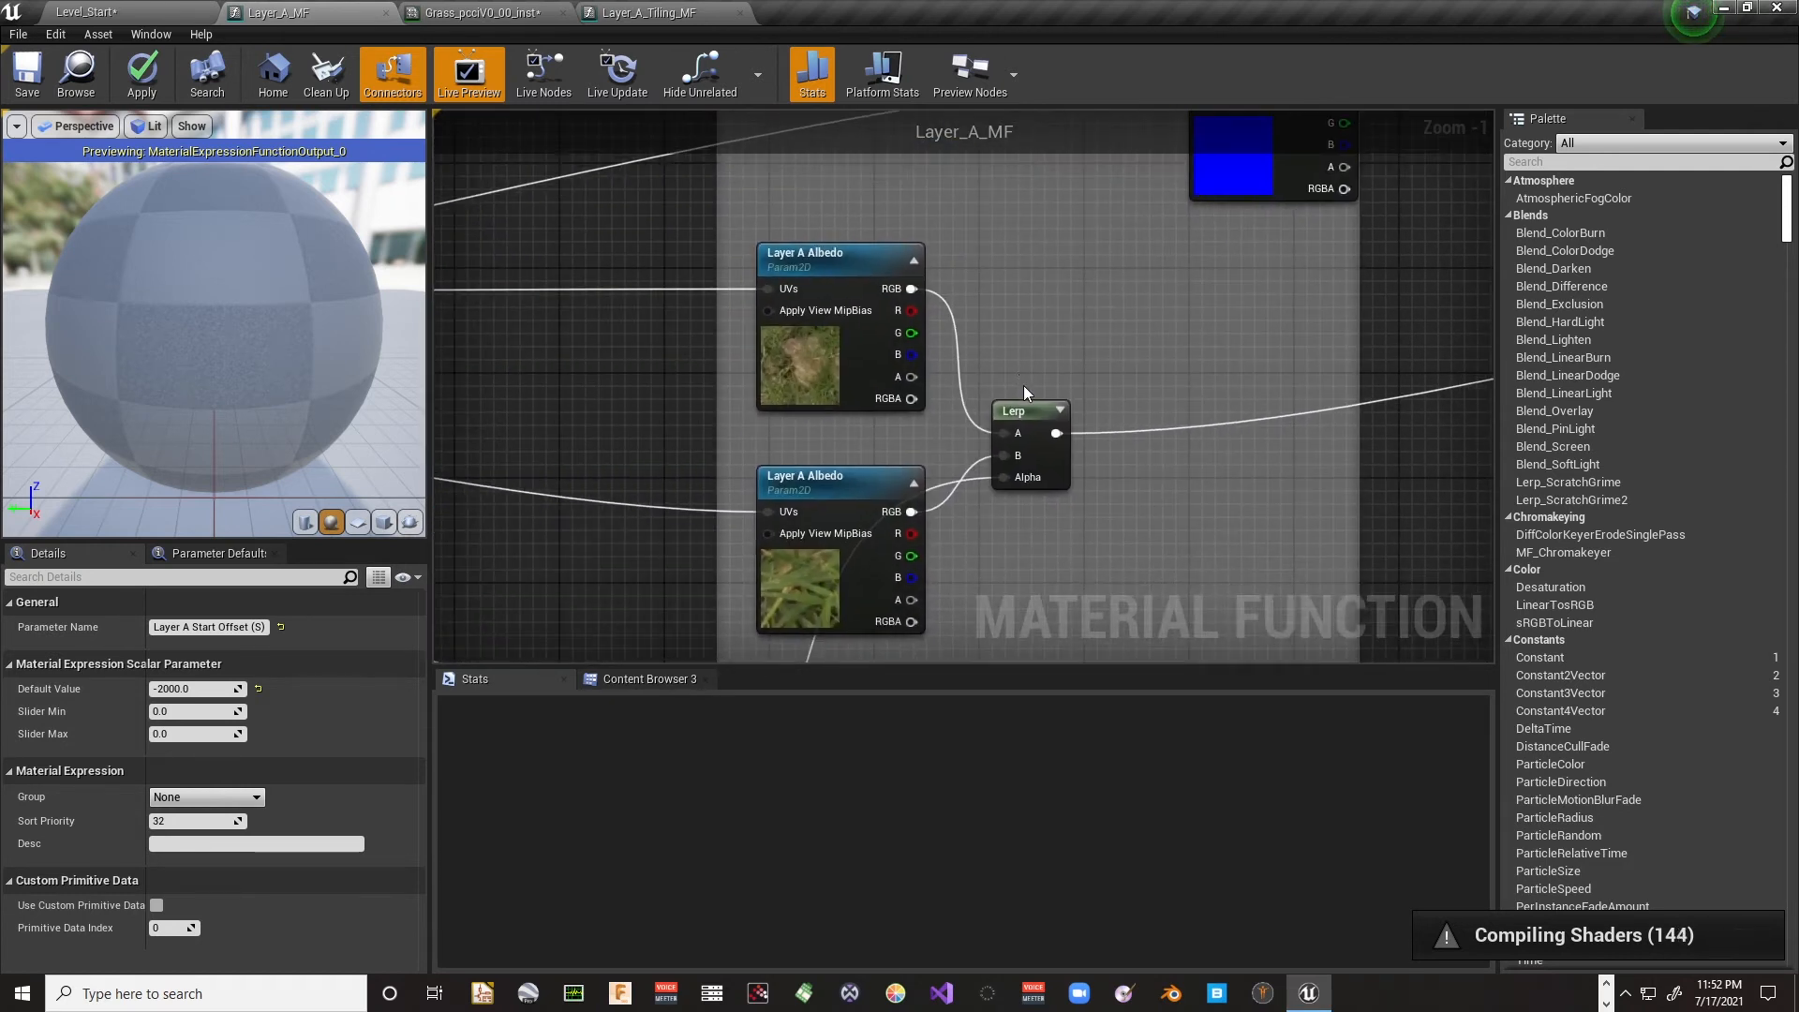
scroll(1024, 385, down, 3)
right_drag(799, 430, 832, 217)
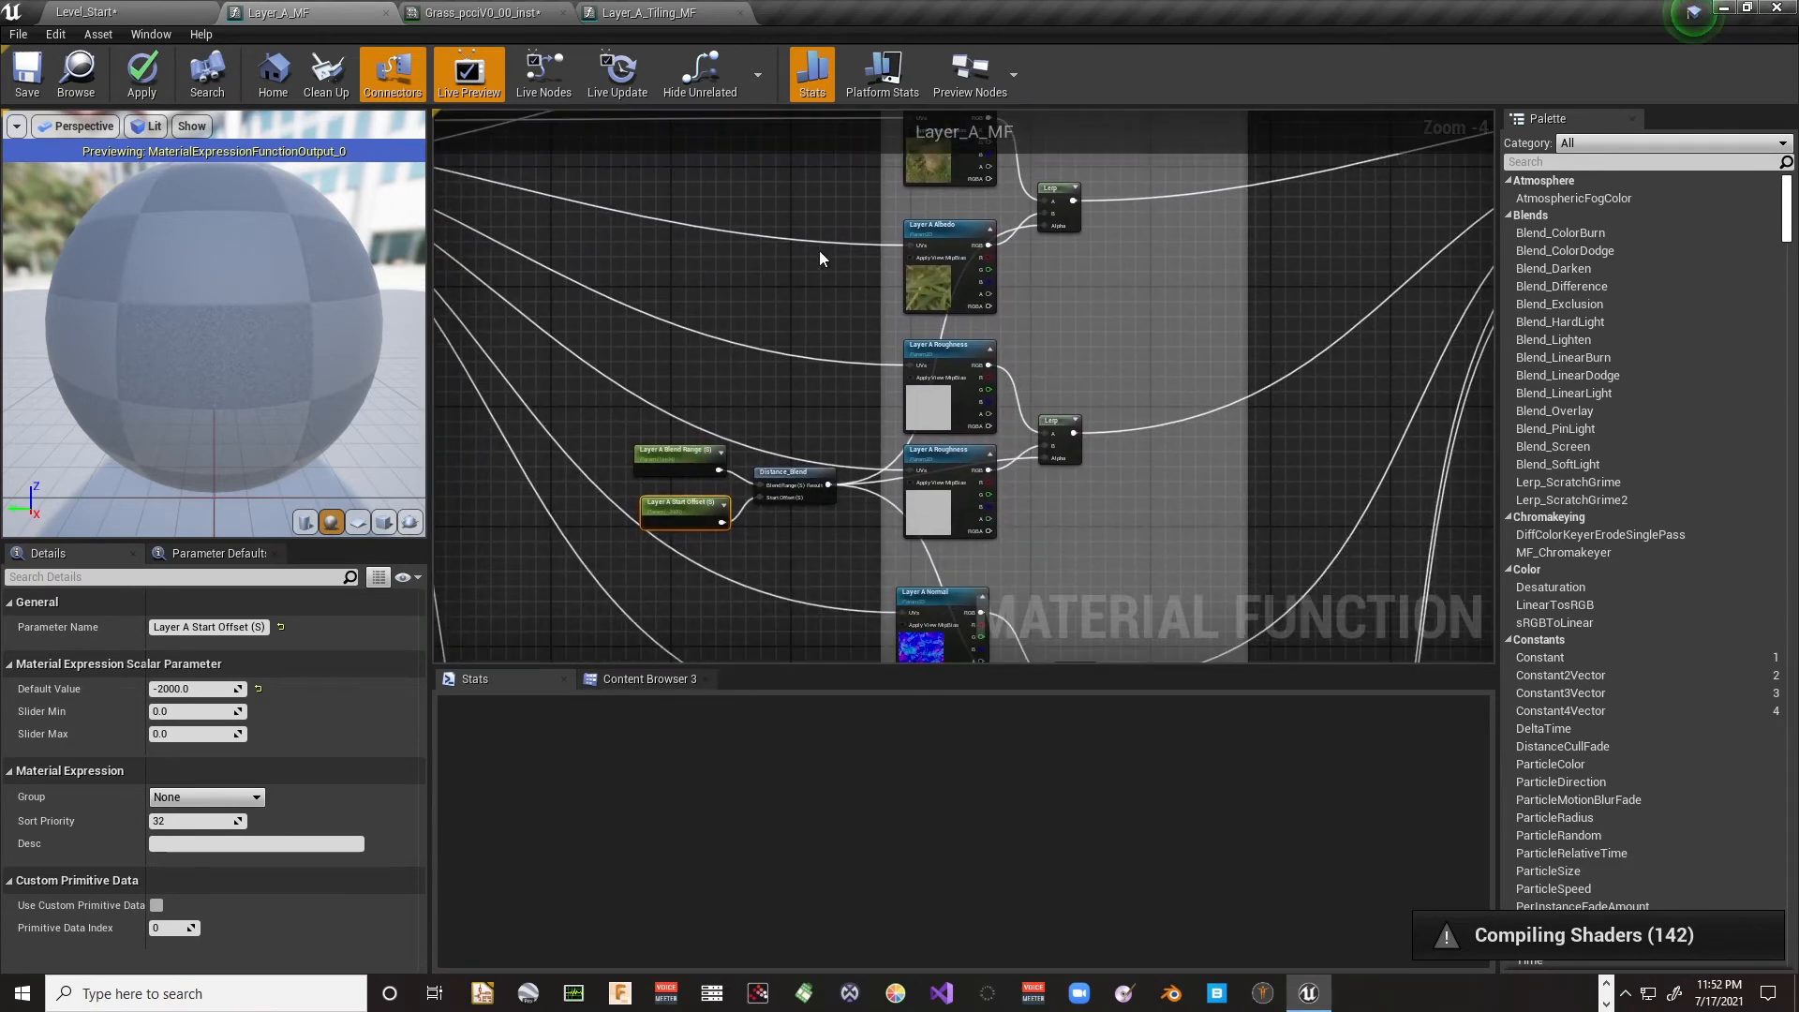
click(15, 91)
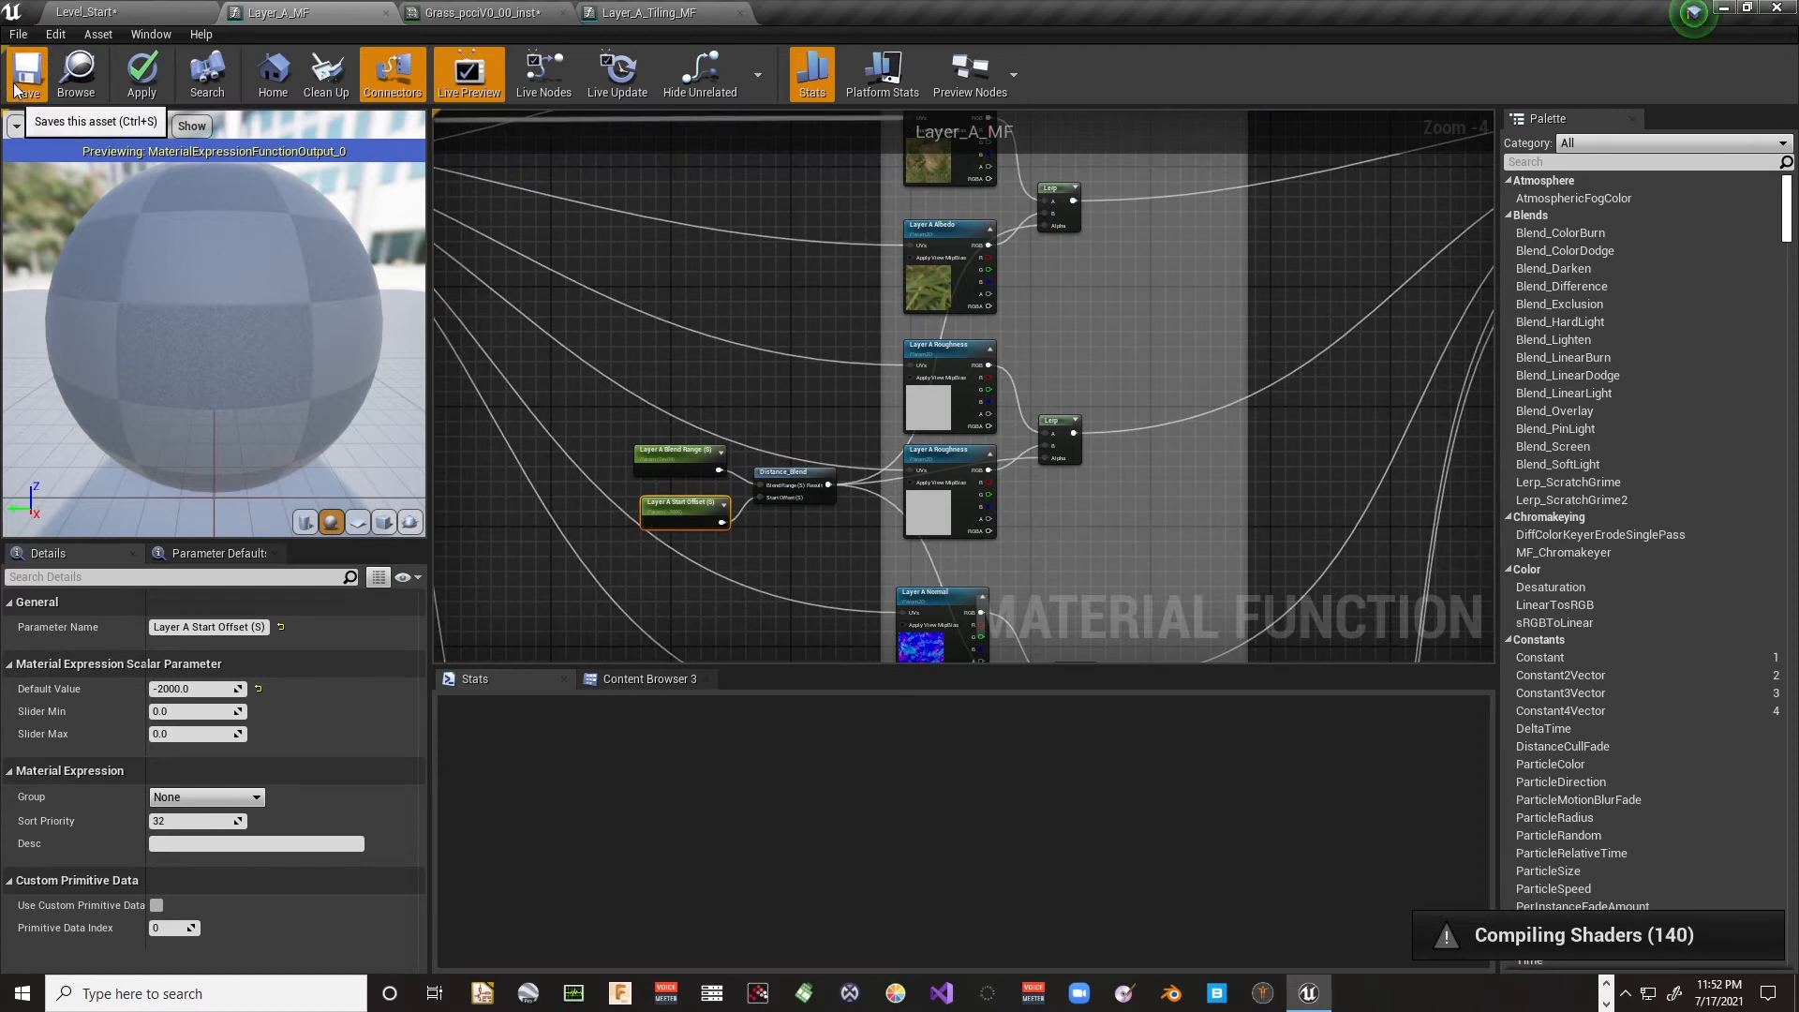
right_drag(638, 253, 561, 388)
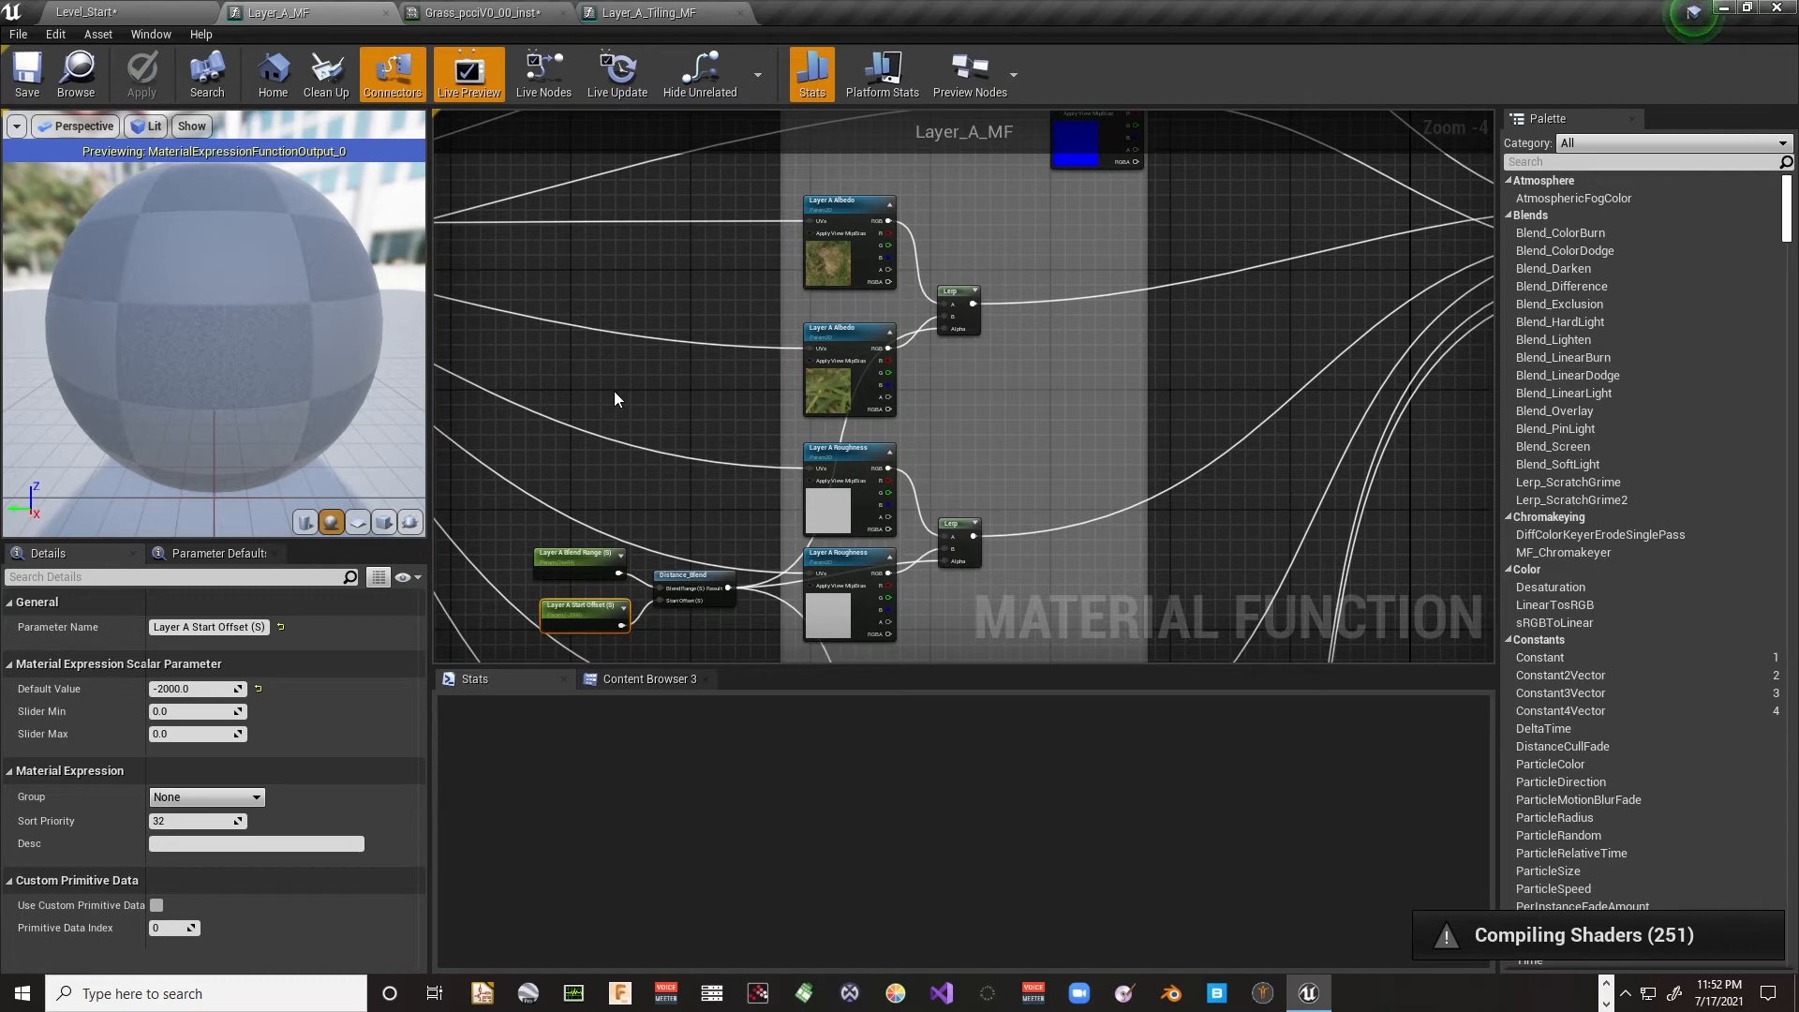
click(192, 13)
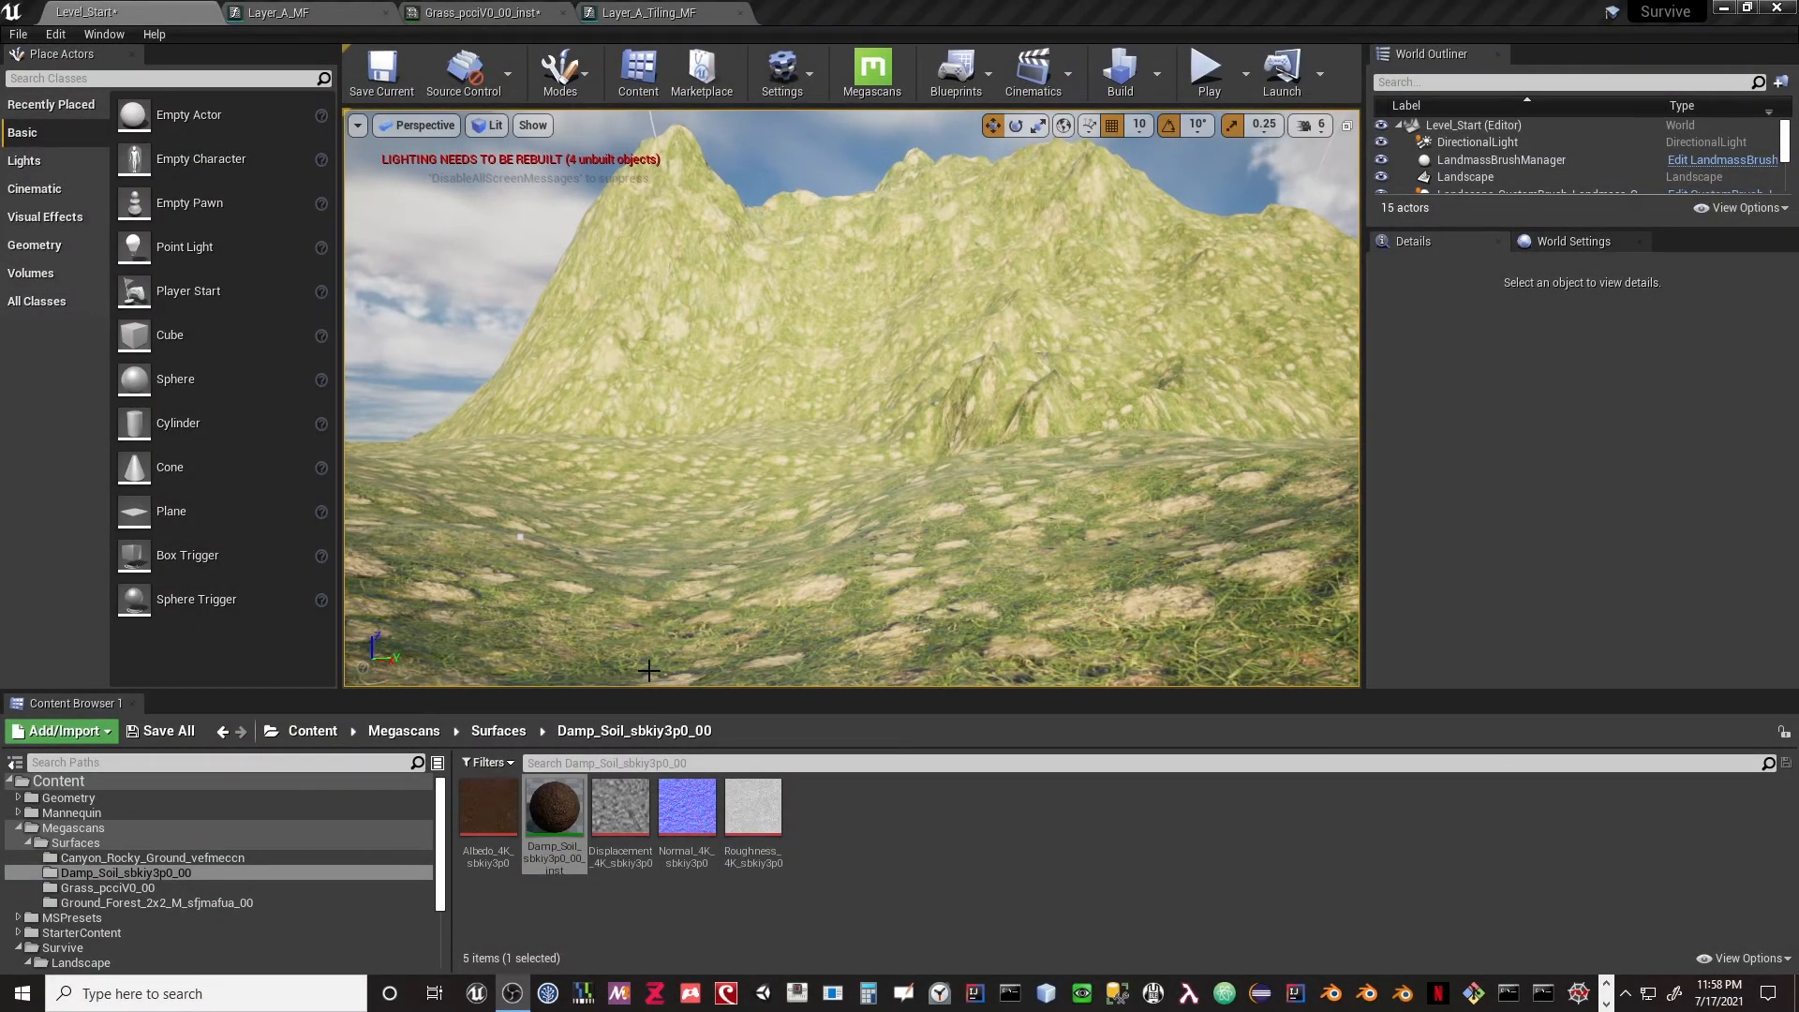
Step: Examine the texture repetition on the mountain in the level and review the Layer_A_MF node graph
right_drag(758, 526, 991, 579)
key(w)
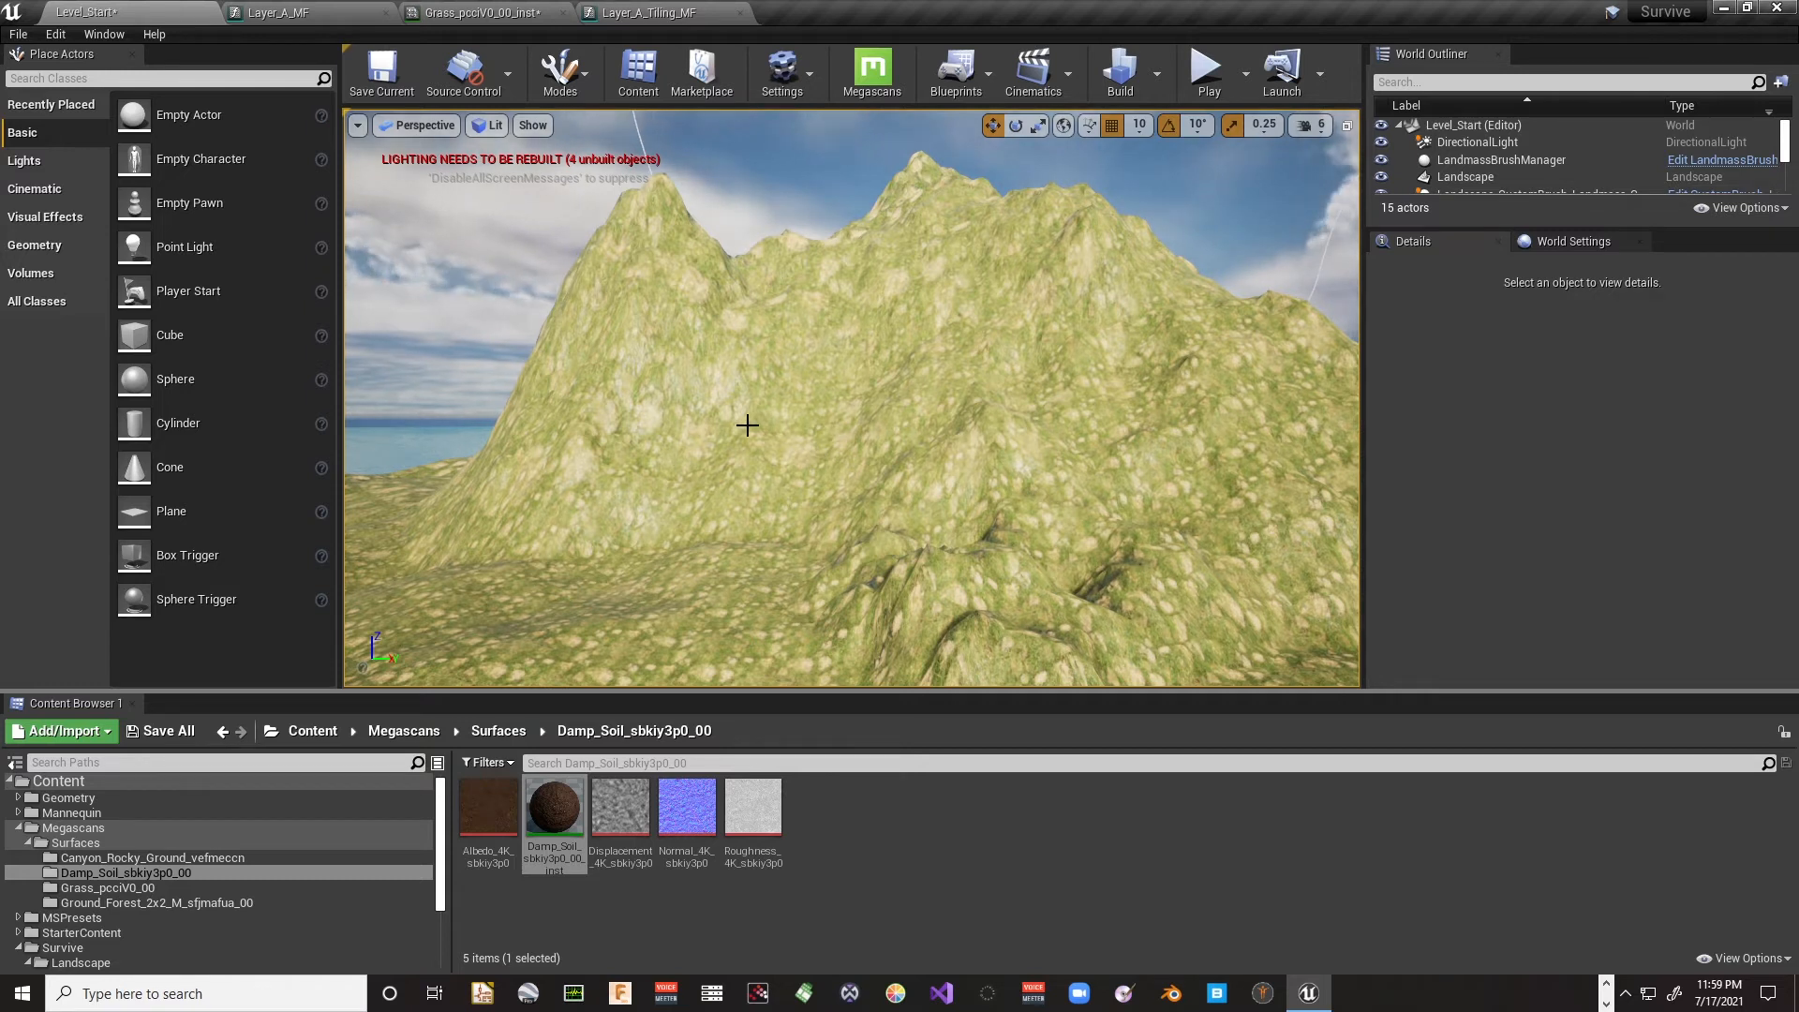
right_drag(813, 395, 857, 415)
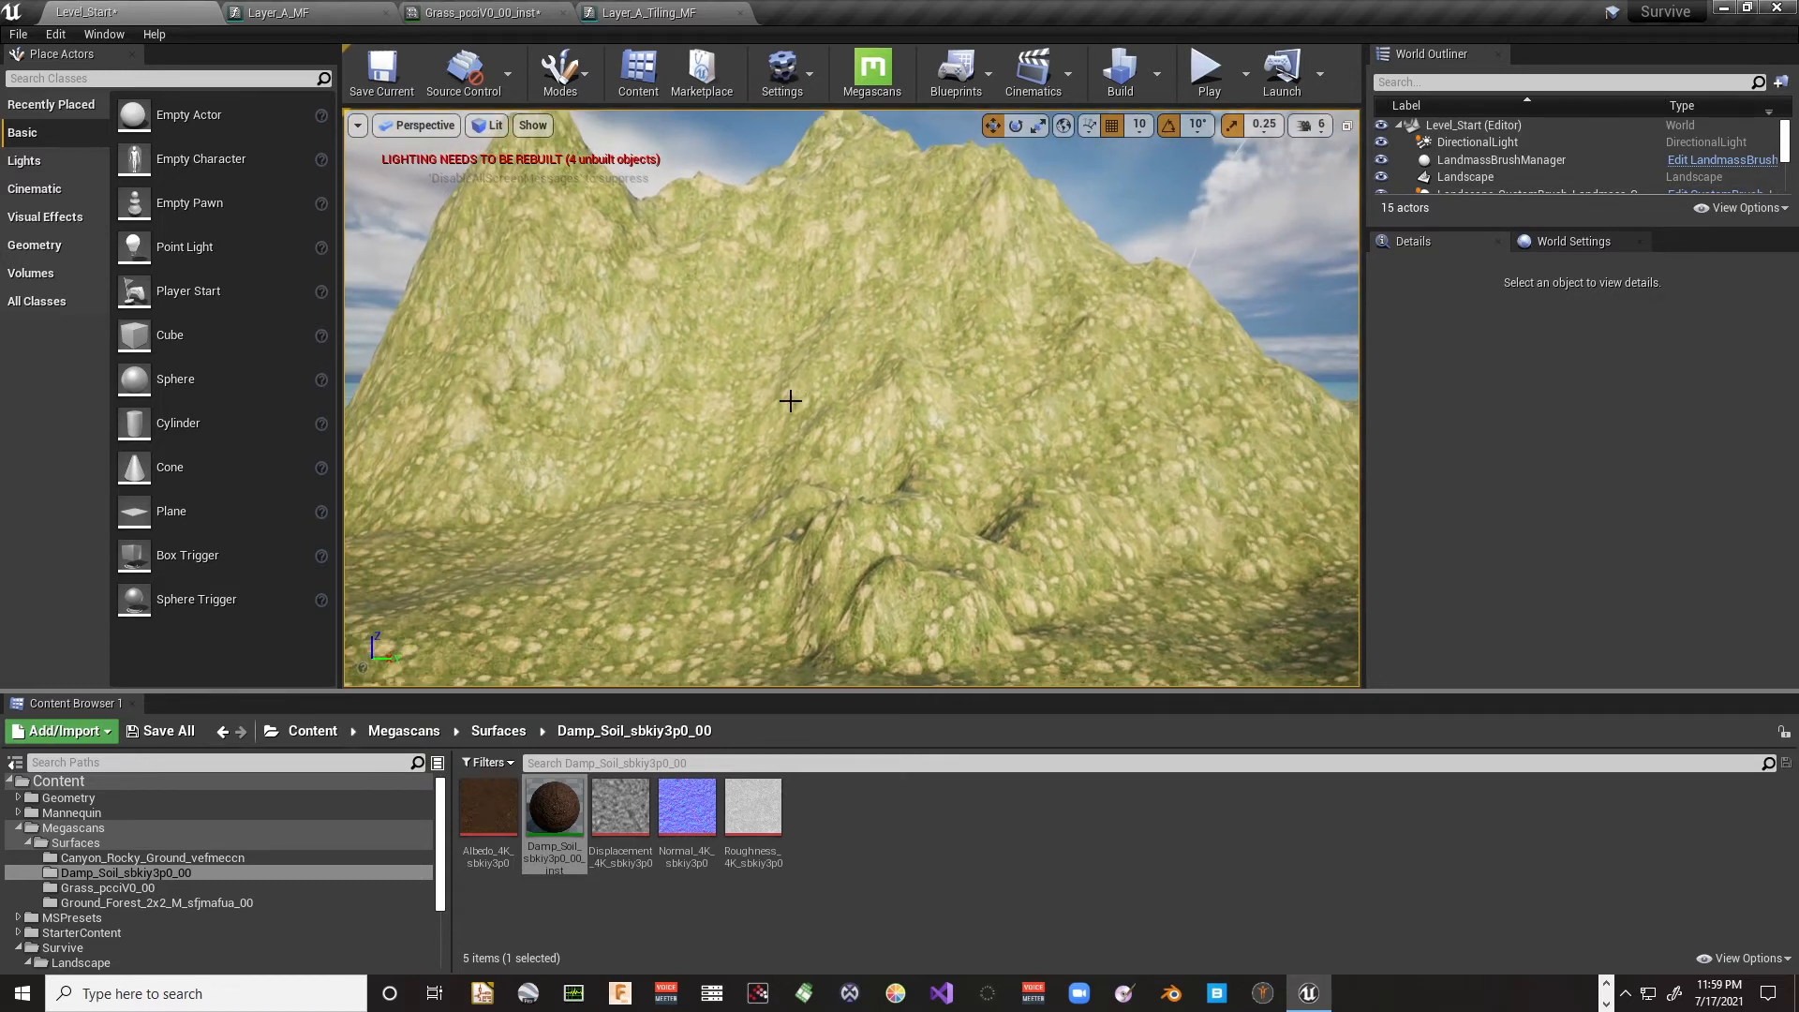
click(328, 13)
scroll(846, 338, down, 3)
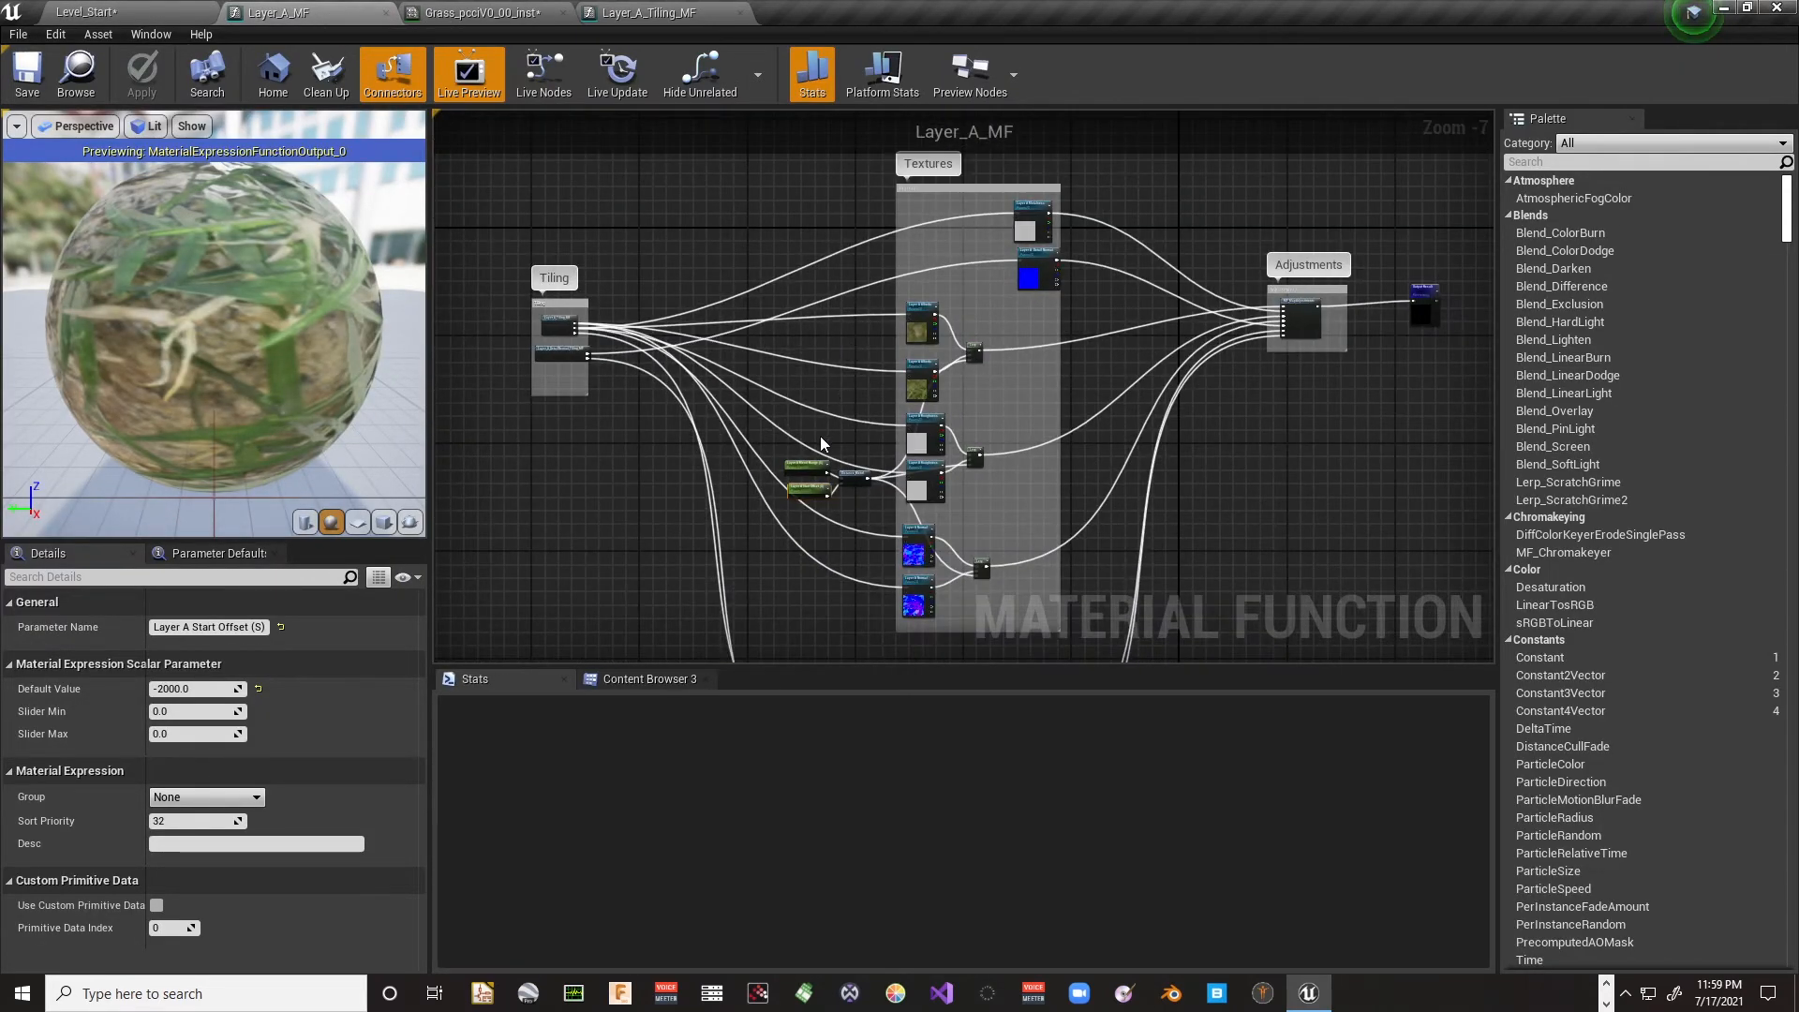
right_drag(820, 443, 788, 621)
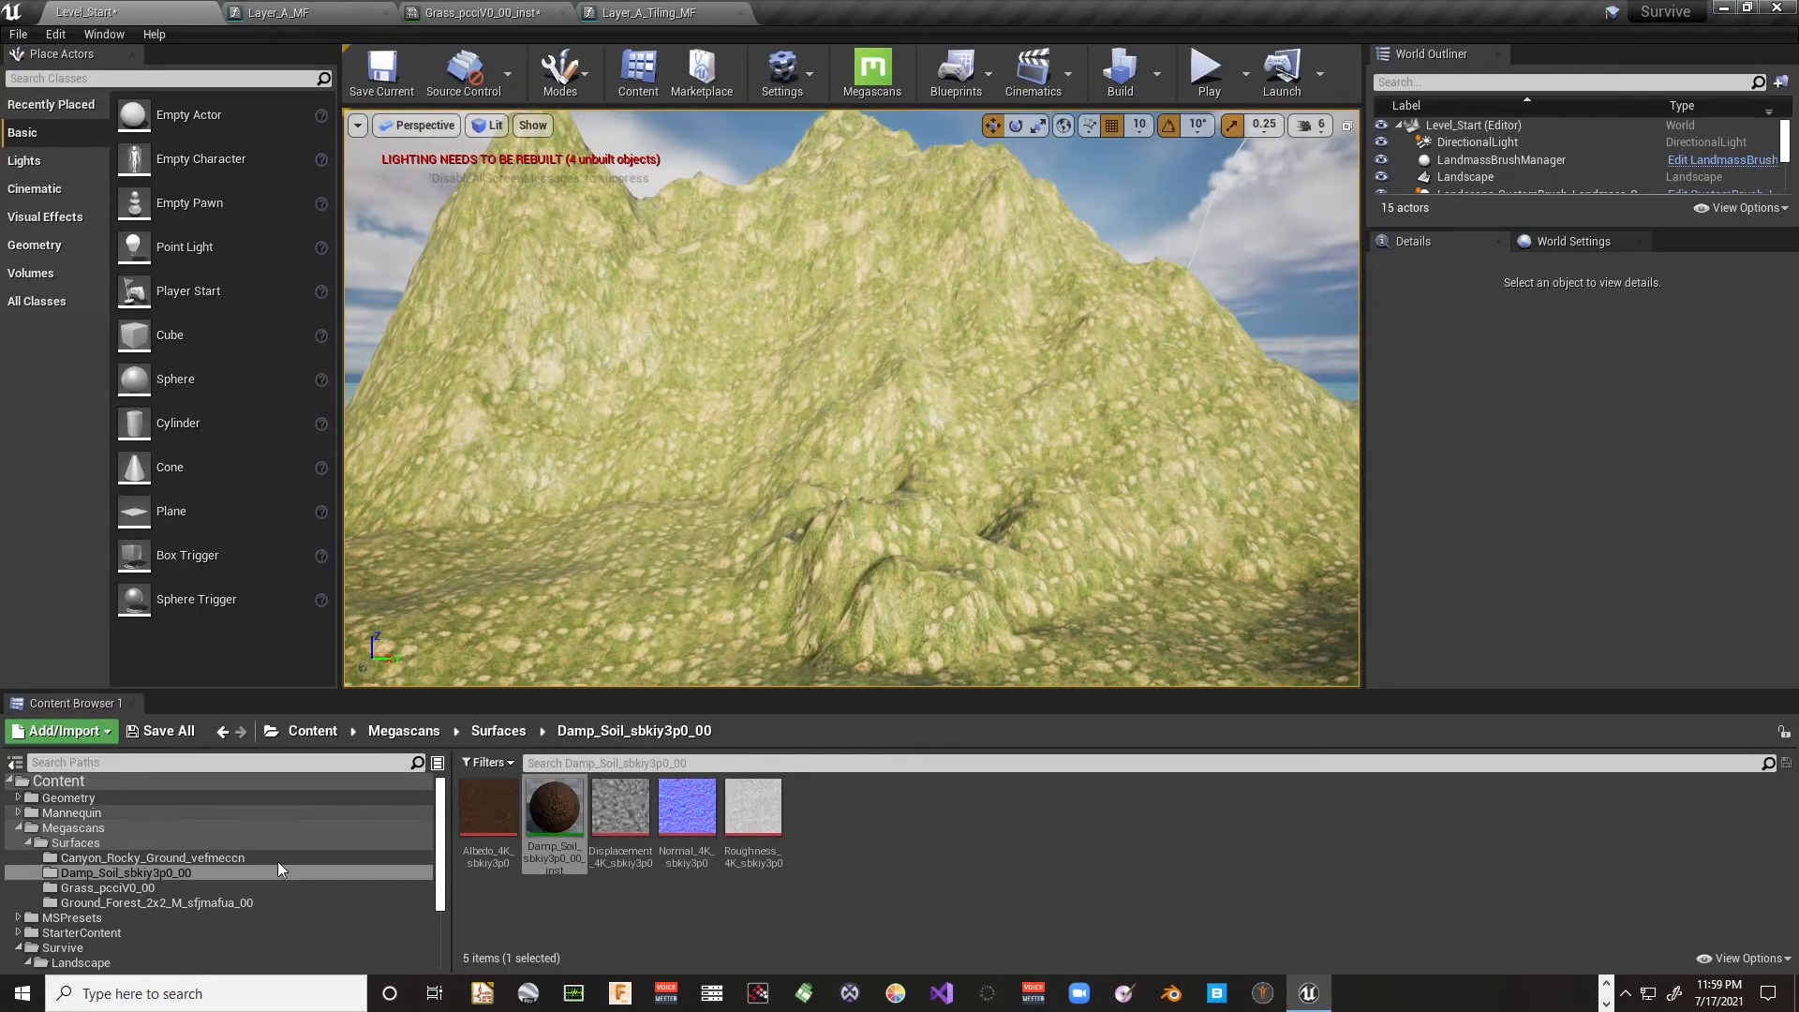
Step: Open the M_Metal_Gold material from the Materials folder of StarterContent
scroll(155, 907, down, 3)
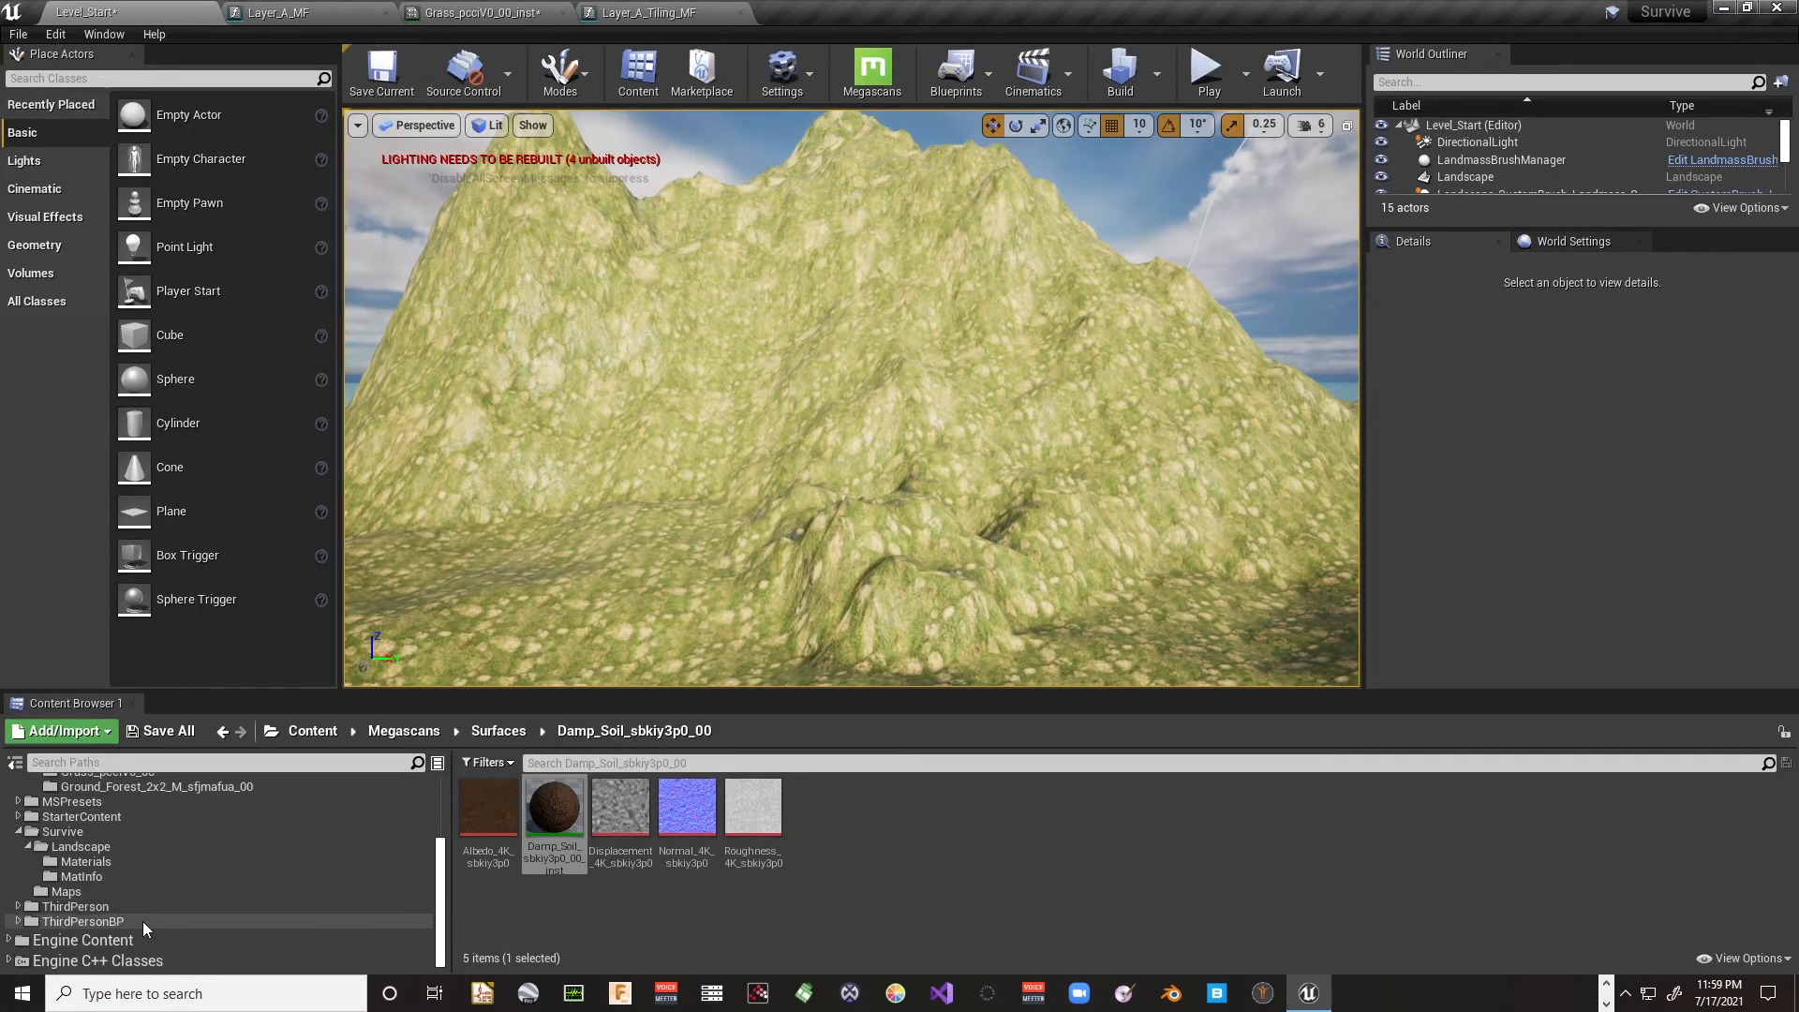
click(18, 816)
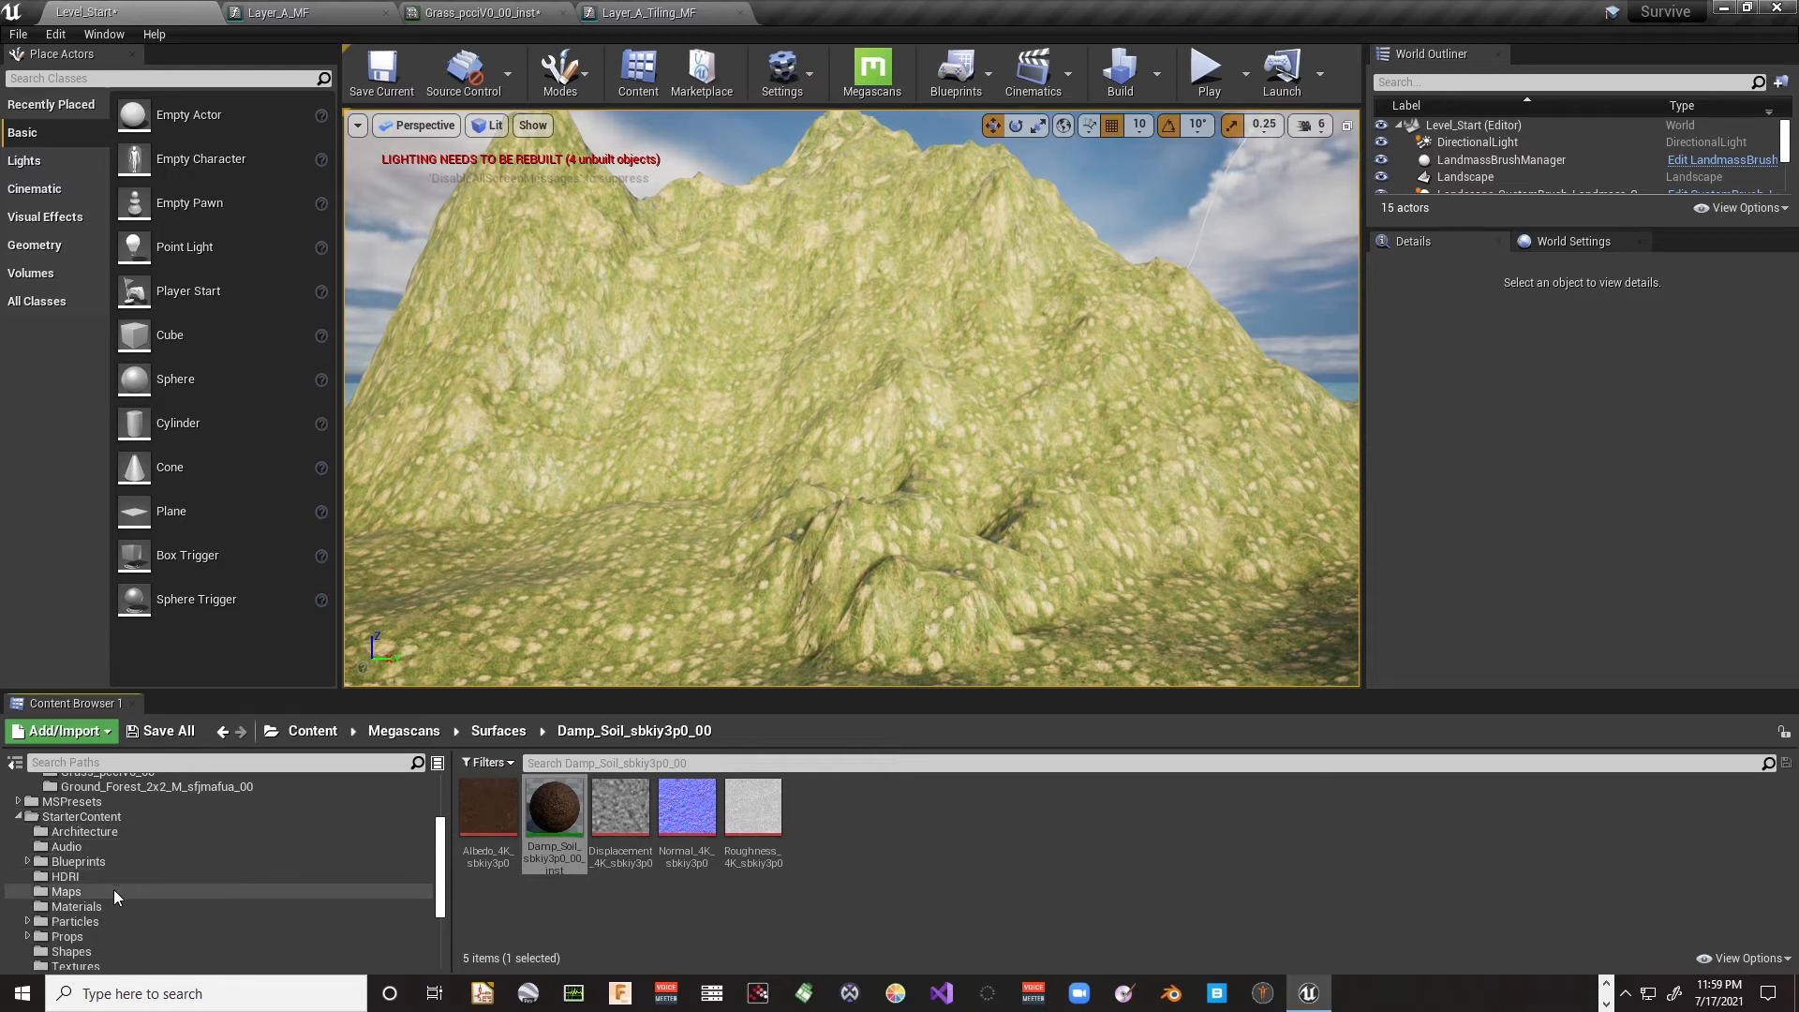
scroll(114, 890, down, 2)
click(80, 846)
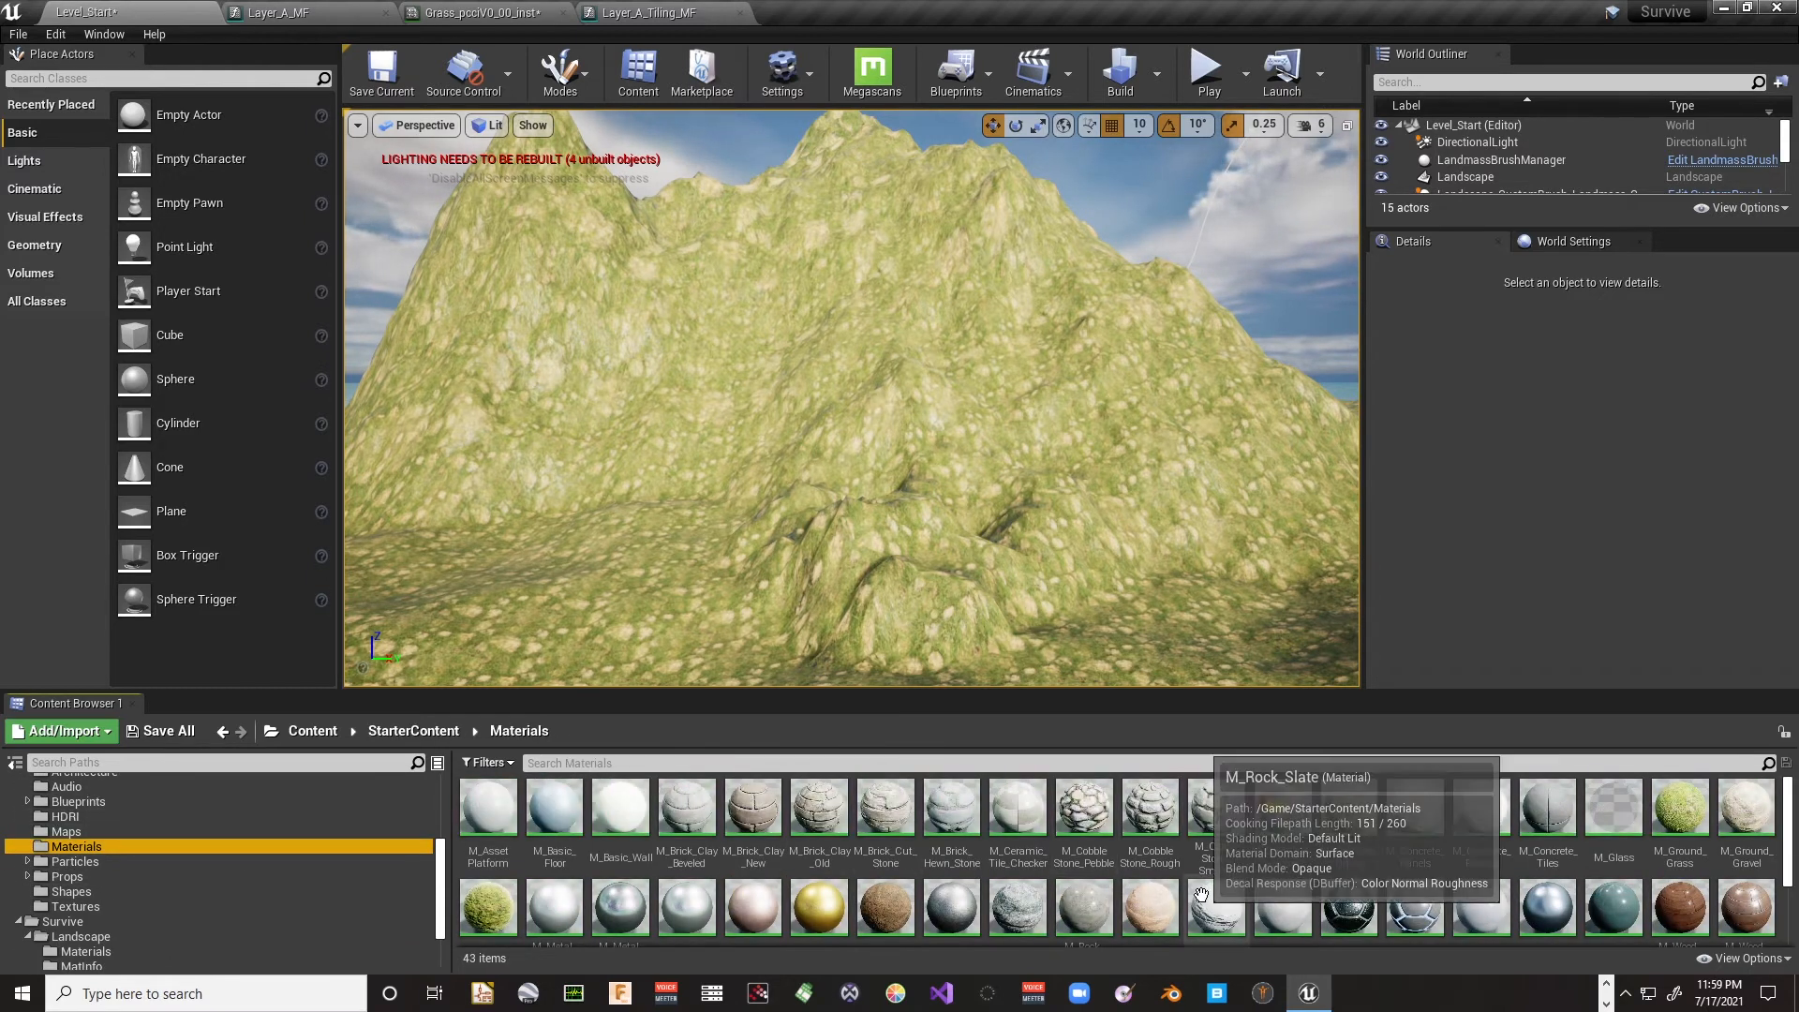
double_click(808, 921)
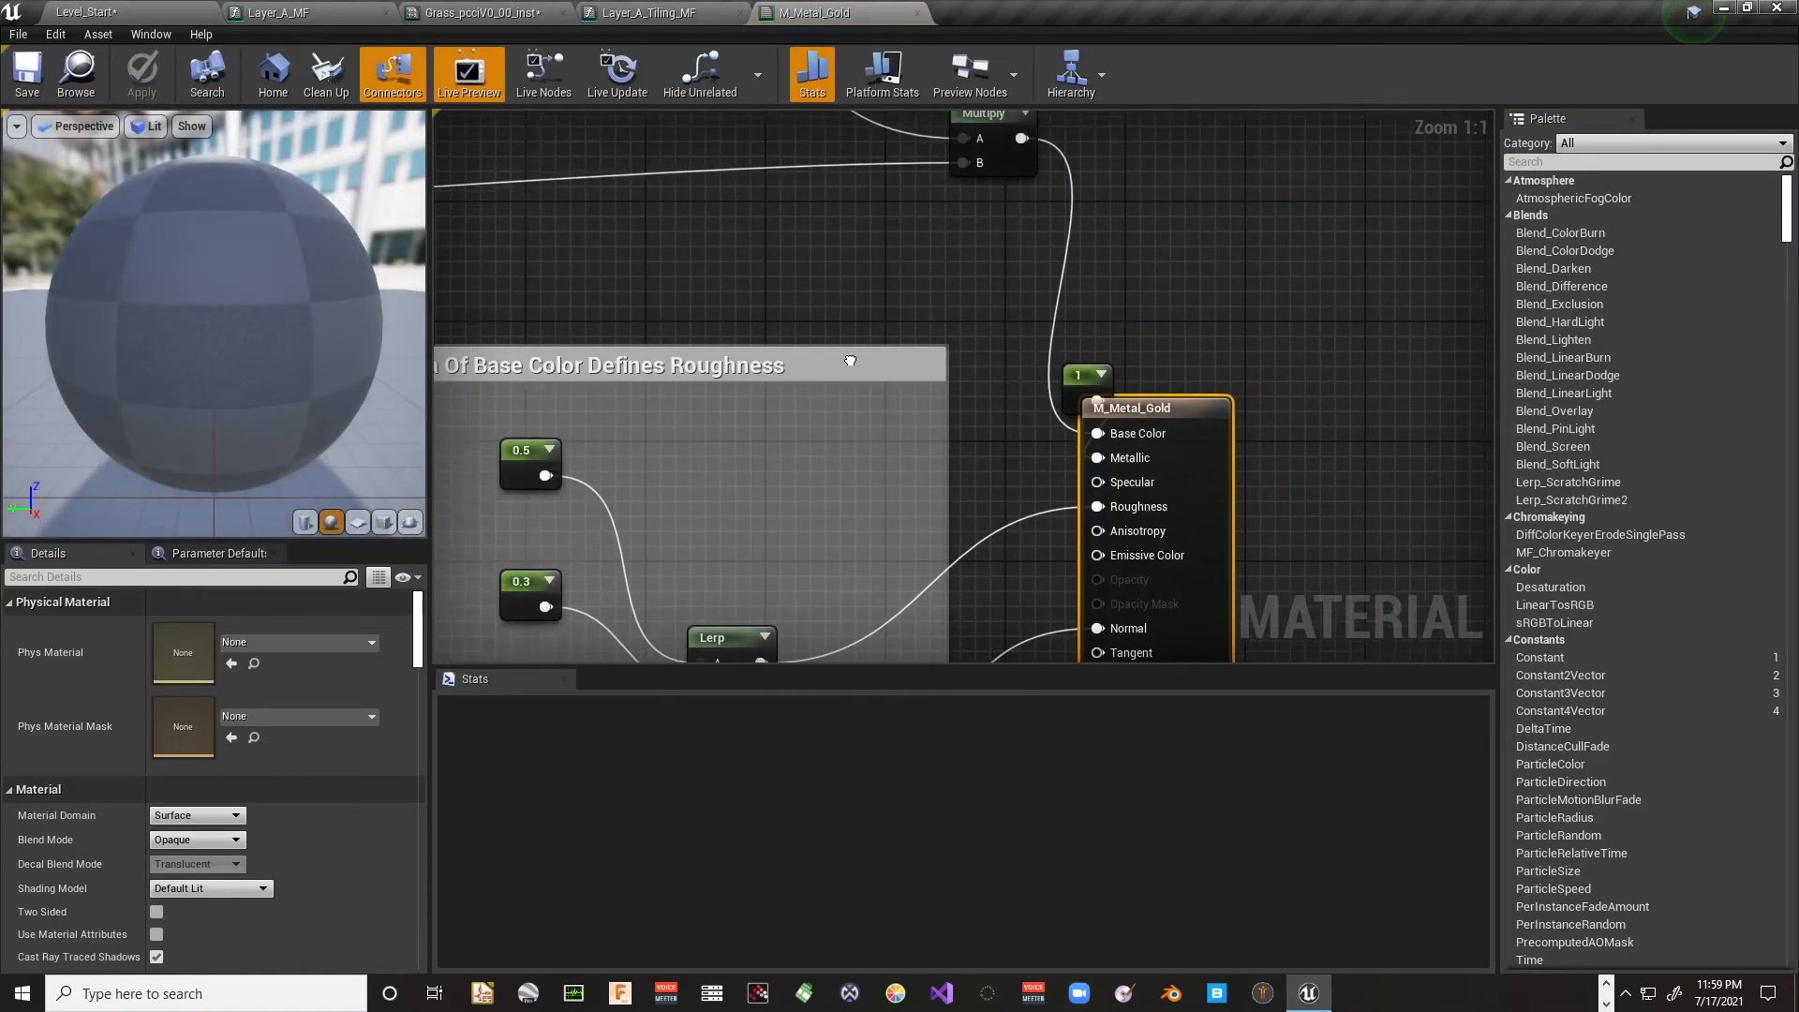
Step: In the M_Metal_Gold graph, move the constant 1 node clear of the main material node
right_drag(916, 389, 1162, 553)
scroll(1026, 525, up, 1)
scroll(1026, 525, down, 1)
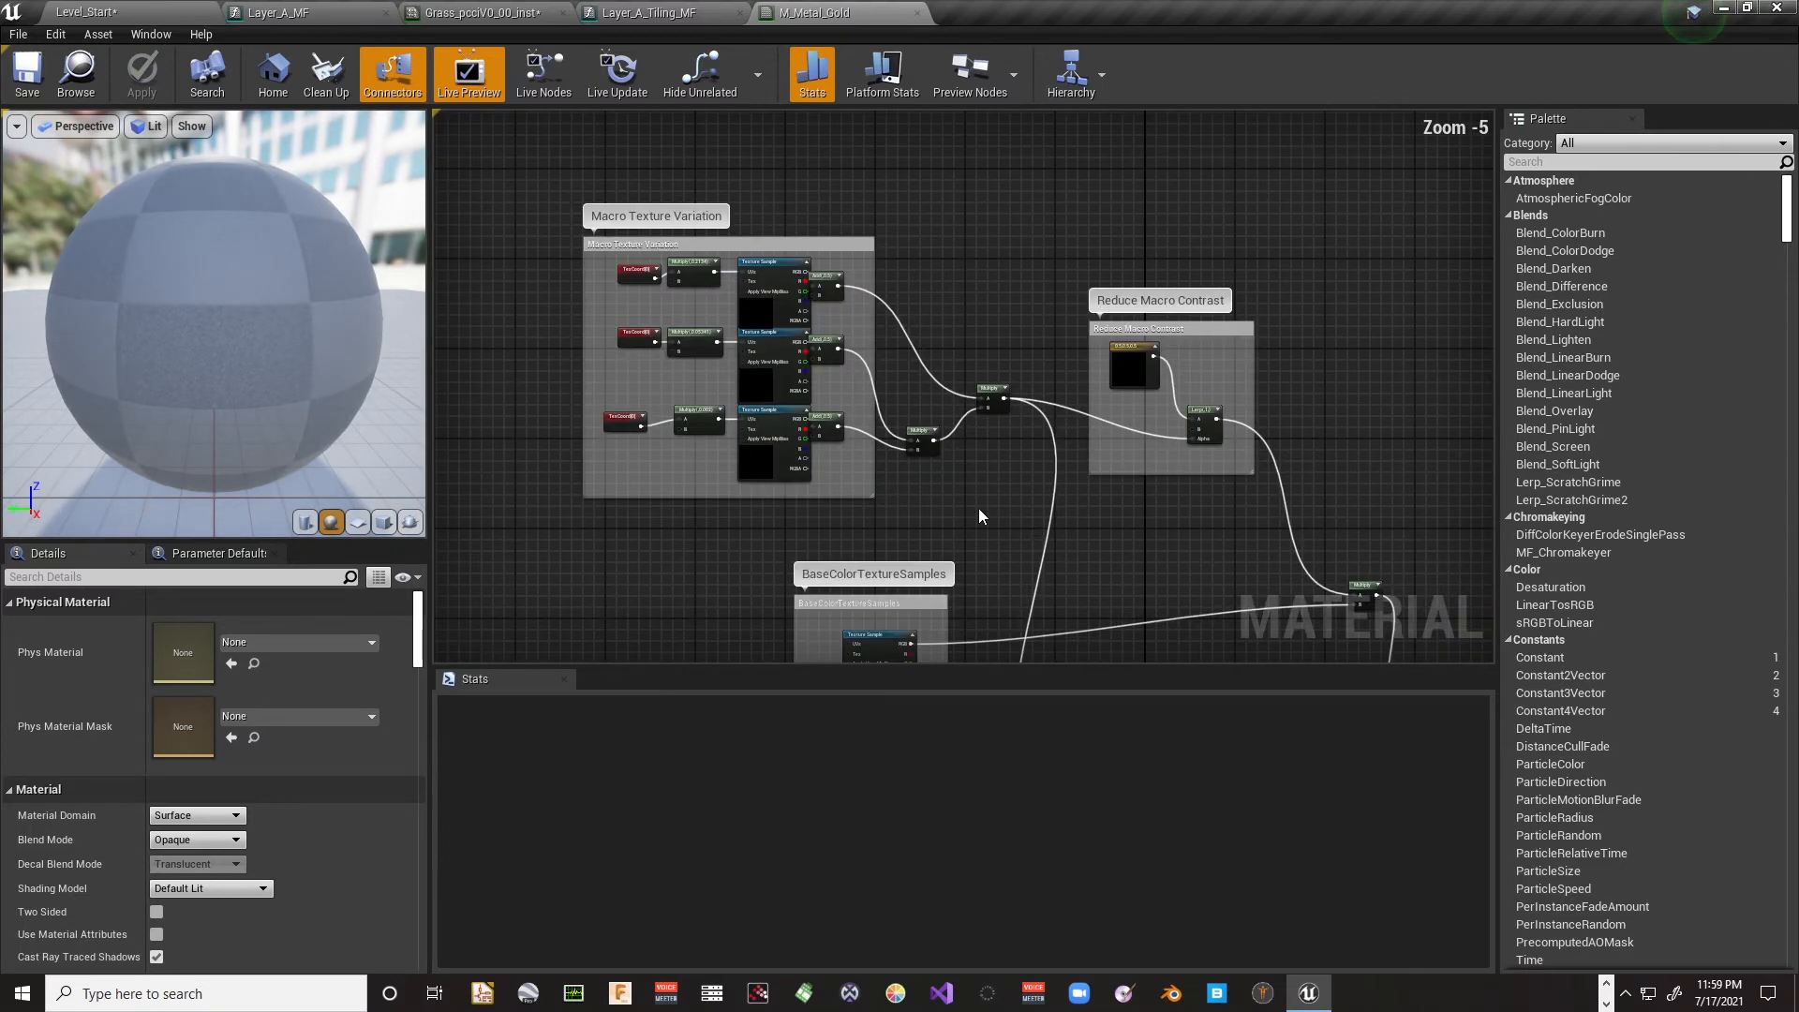
right_drag(977, 509, 780, 313)
scroll(1009, 429, up, 5)
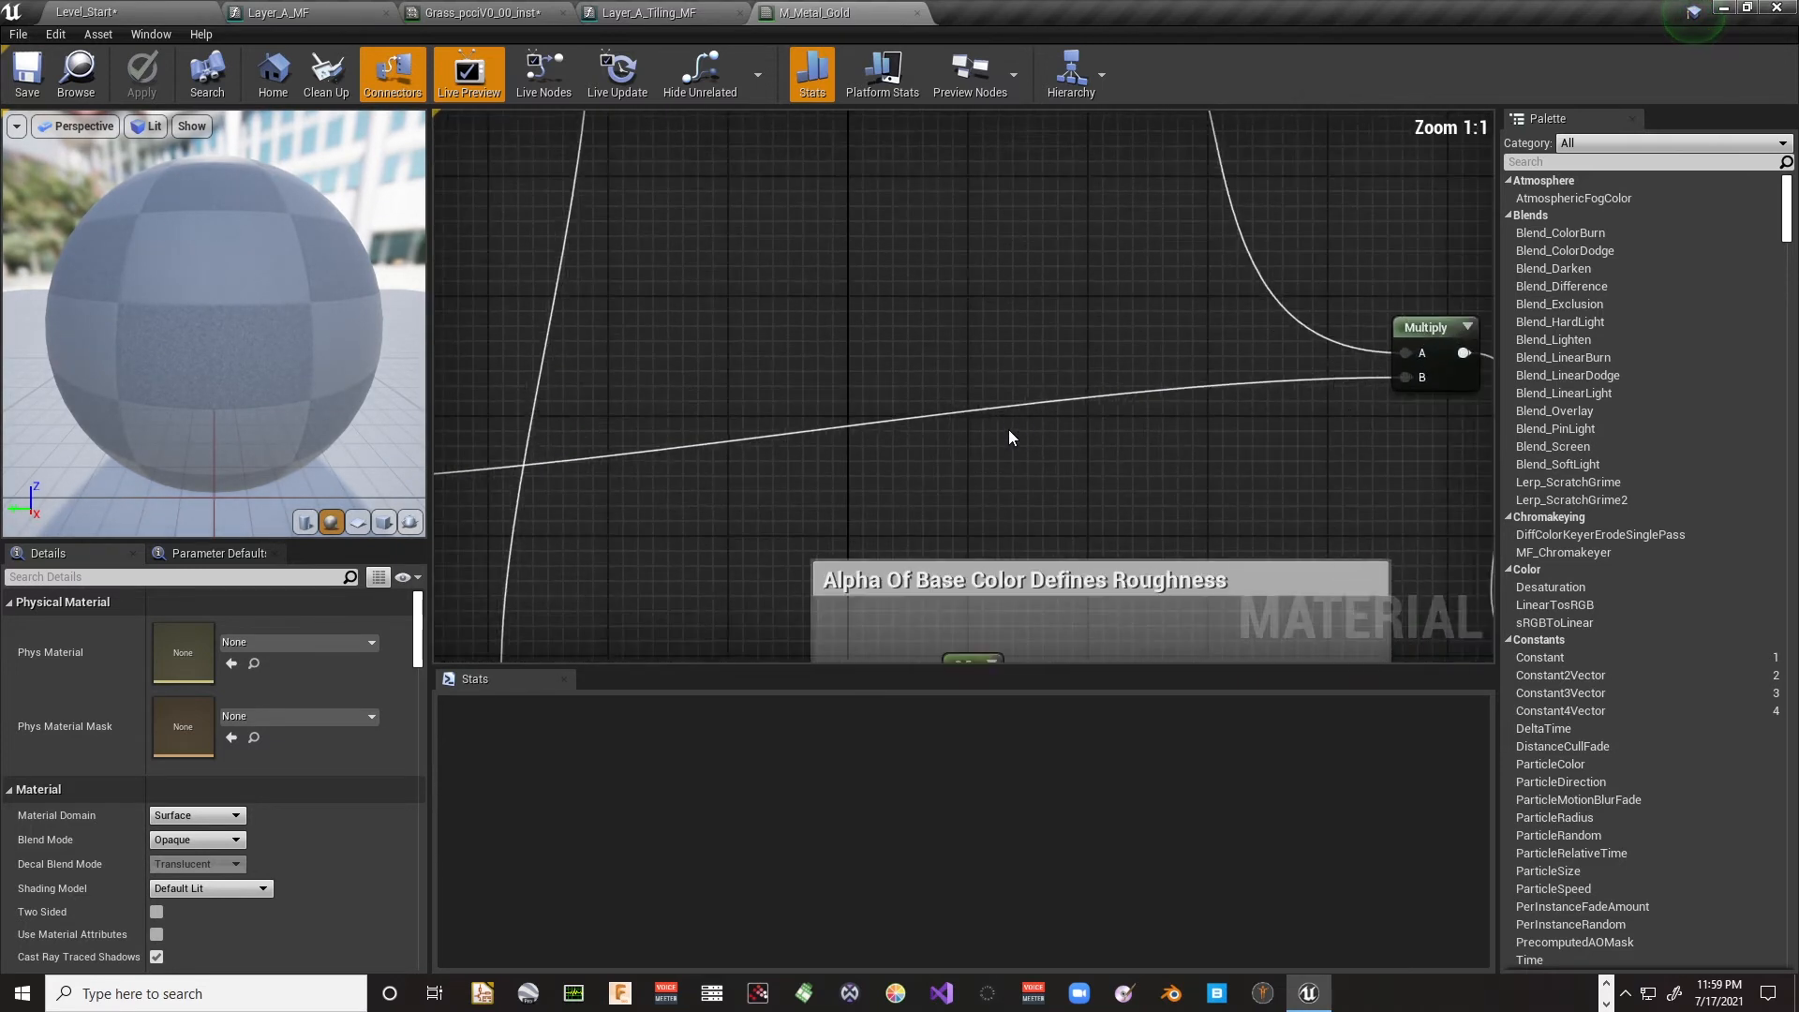
right_drag(1173, 388, 860, 425)
right_drag(908, 494, 787, 216)
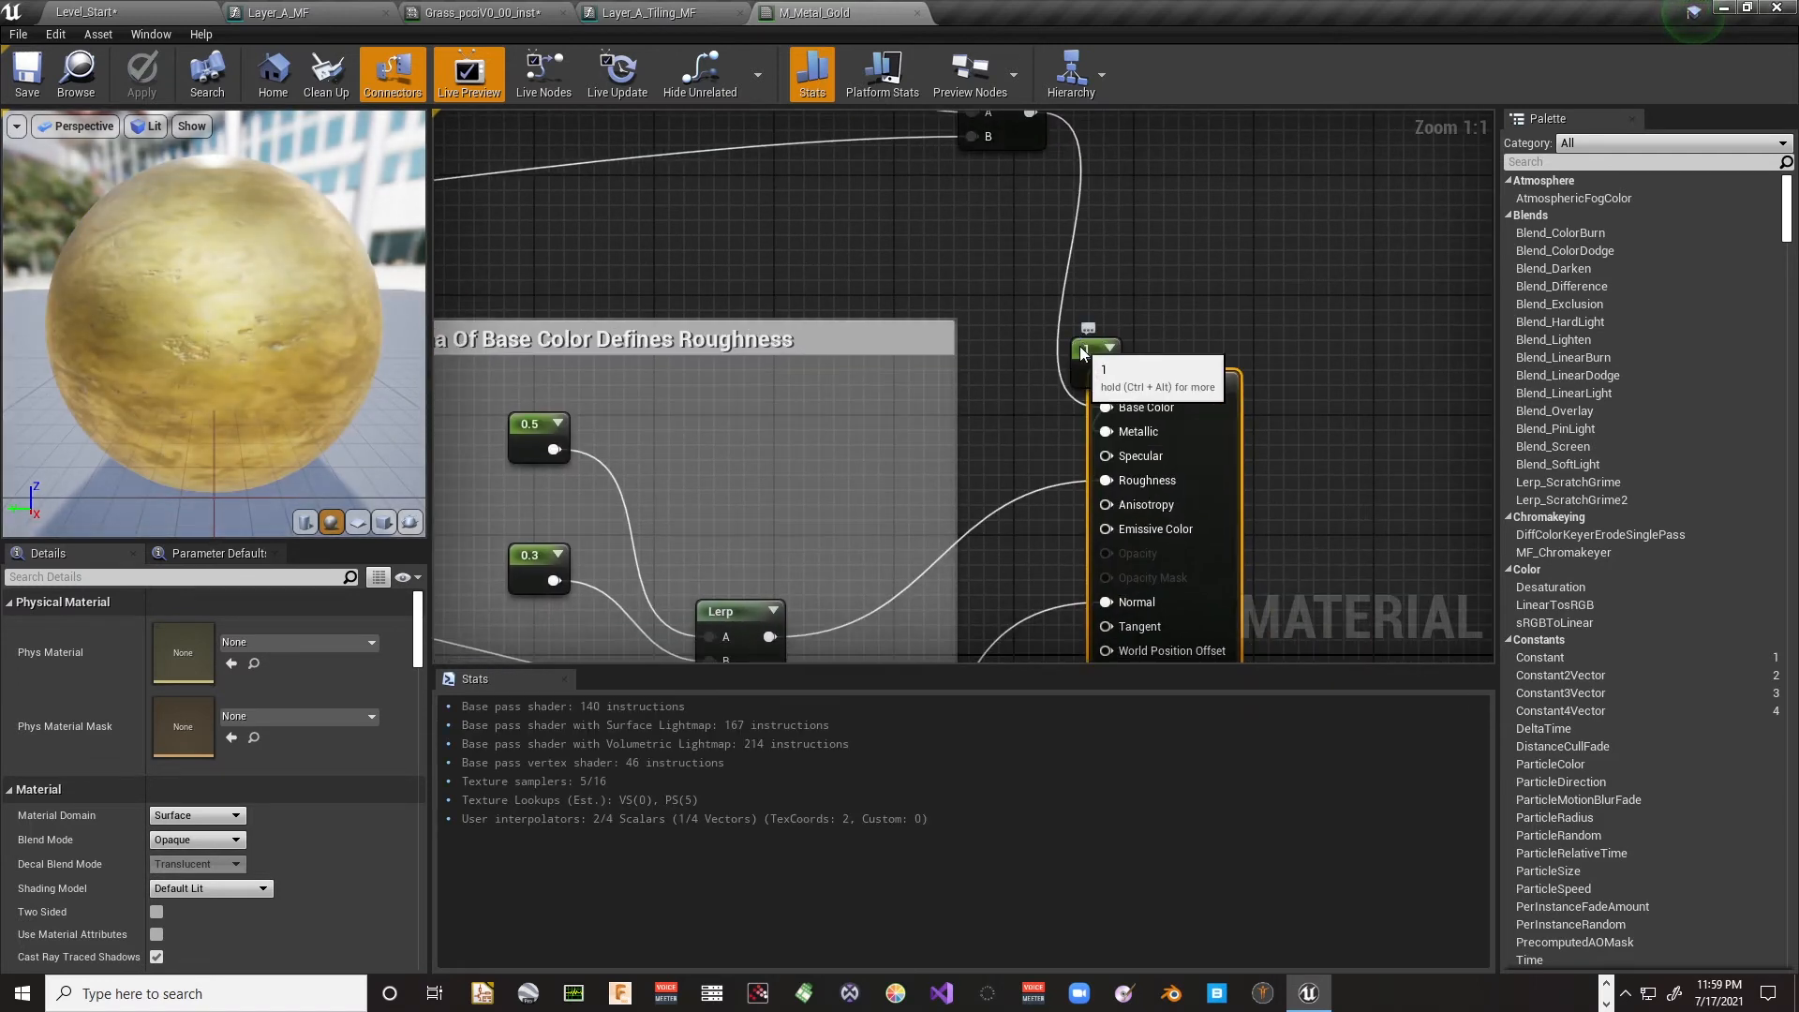
drag(1081, 349, 979, 440)
Step: Examine the Macro Texture Variation and Reduce Macro Contrast node groups and how their Multiply nodes link them
right_drag(813, 268, 1273, 393)
scroll(1272, 393, down, 1)
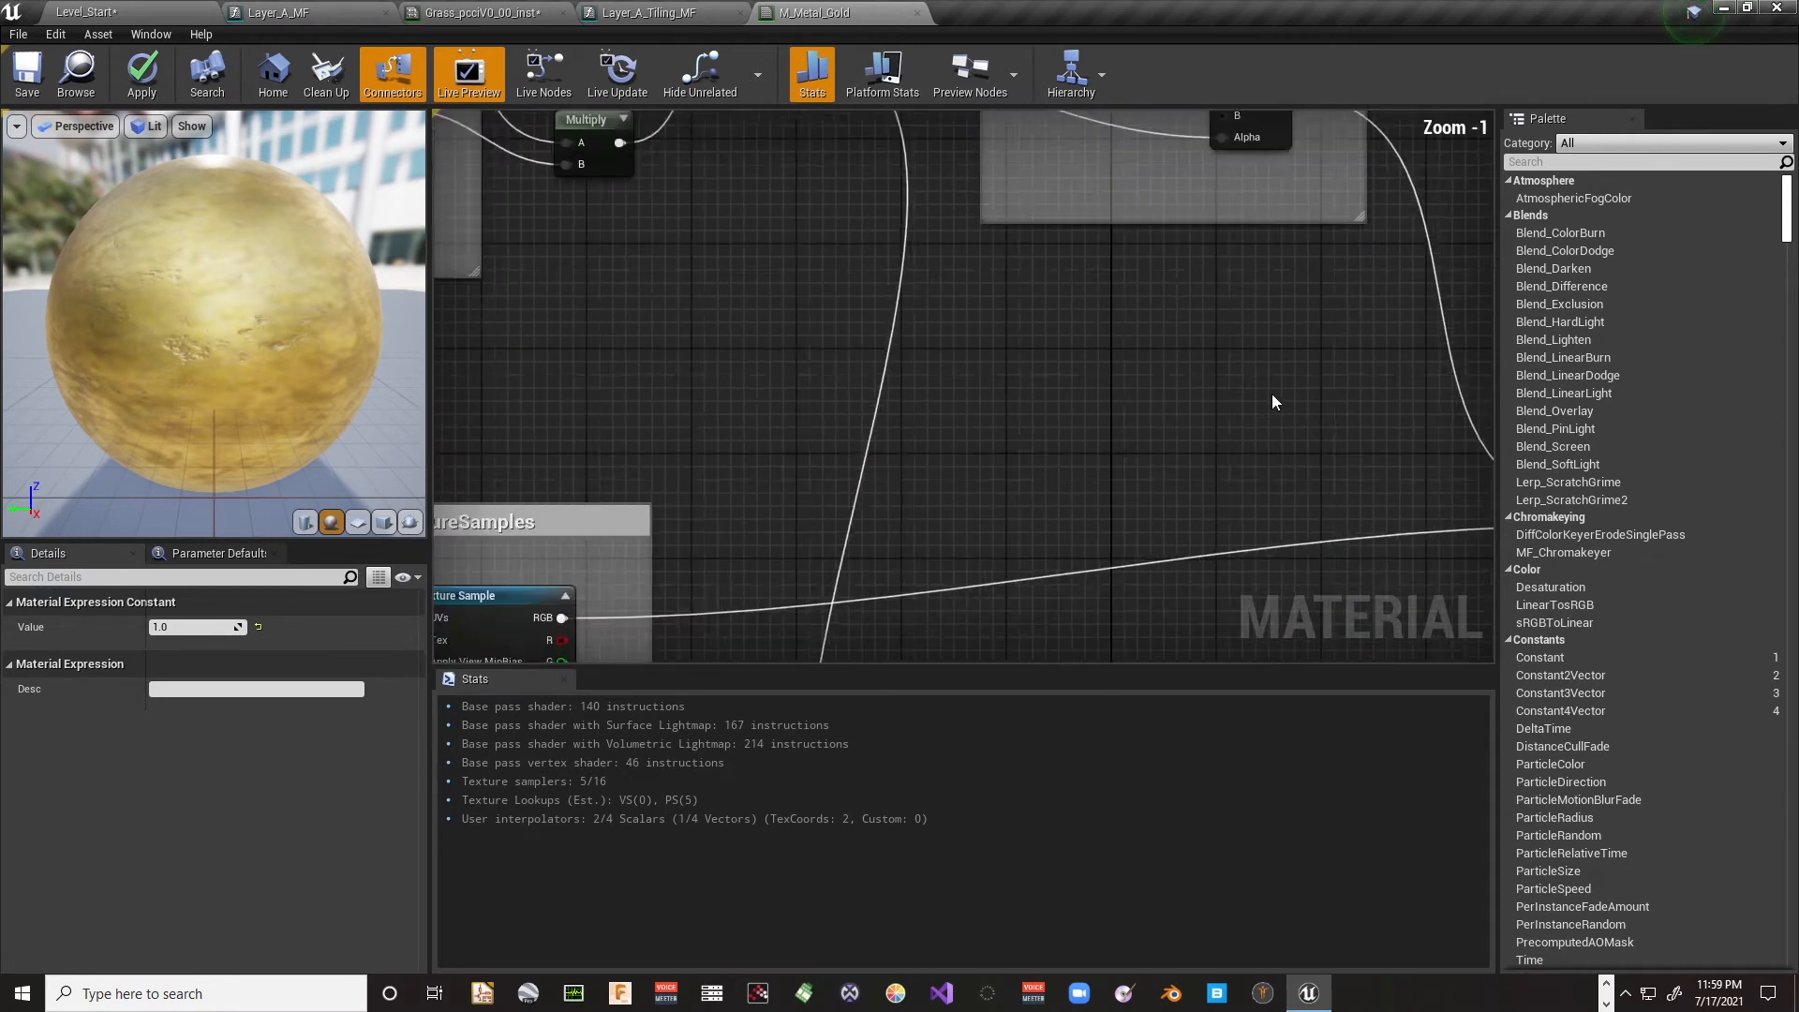
scroll(1251, 373, down, 3)
right_drag(1135, 473, 1429, 610)
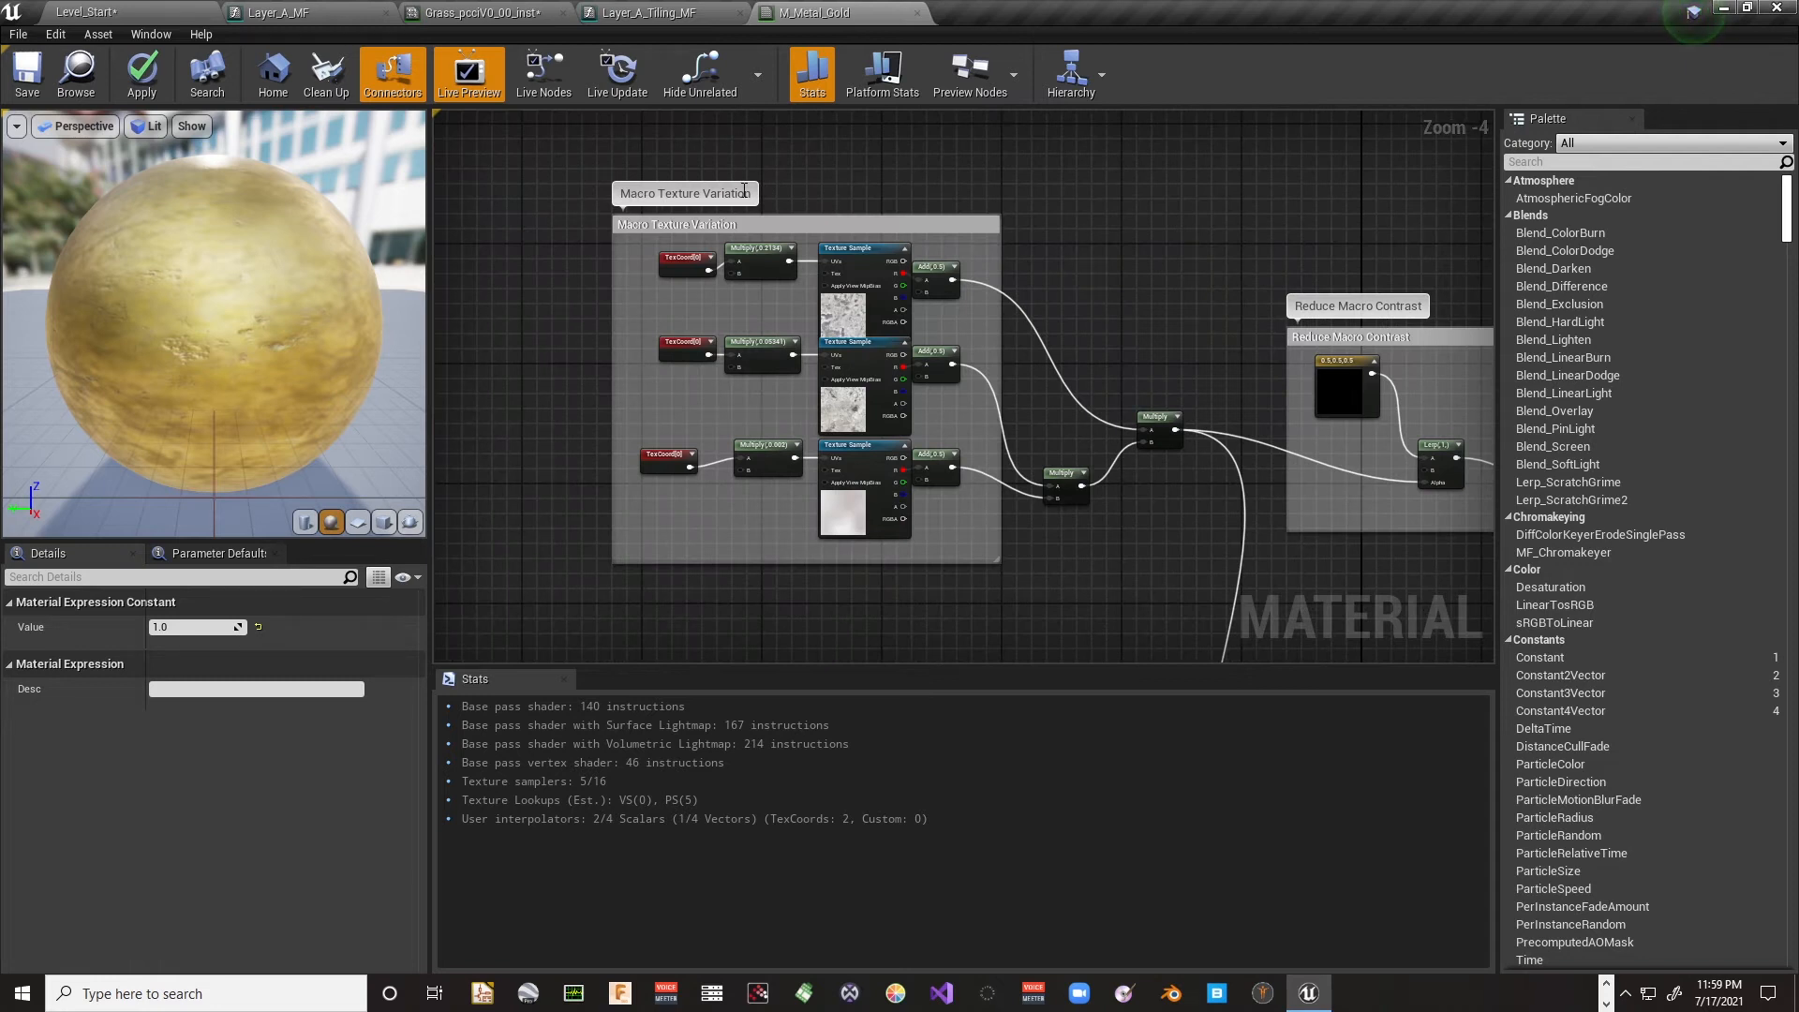
right_drag(806, 185, 762, 199)
scroll(762, 198, up, 2)
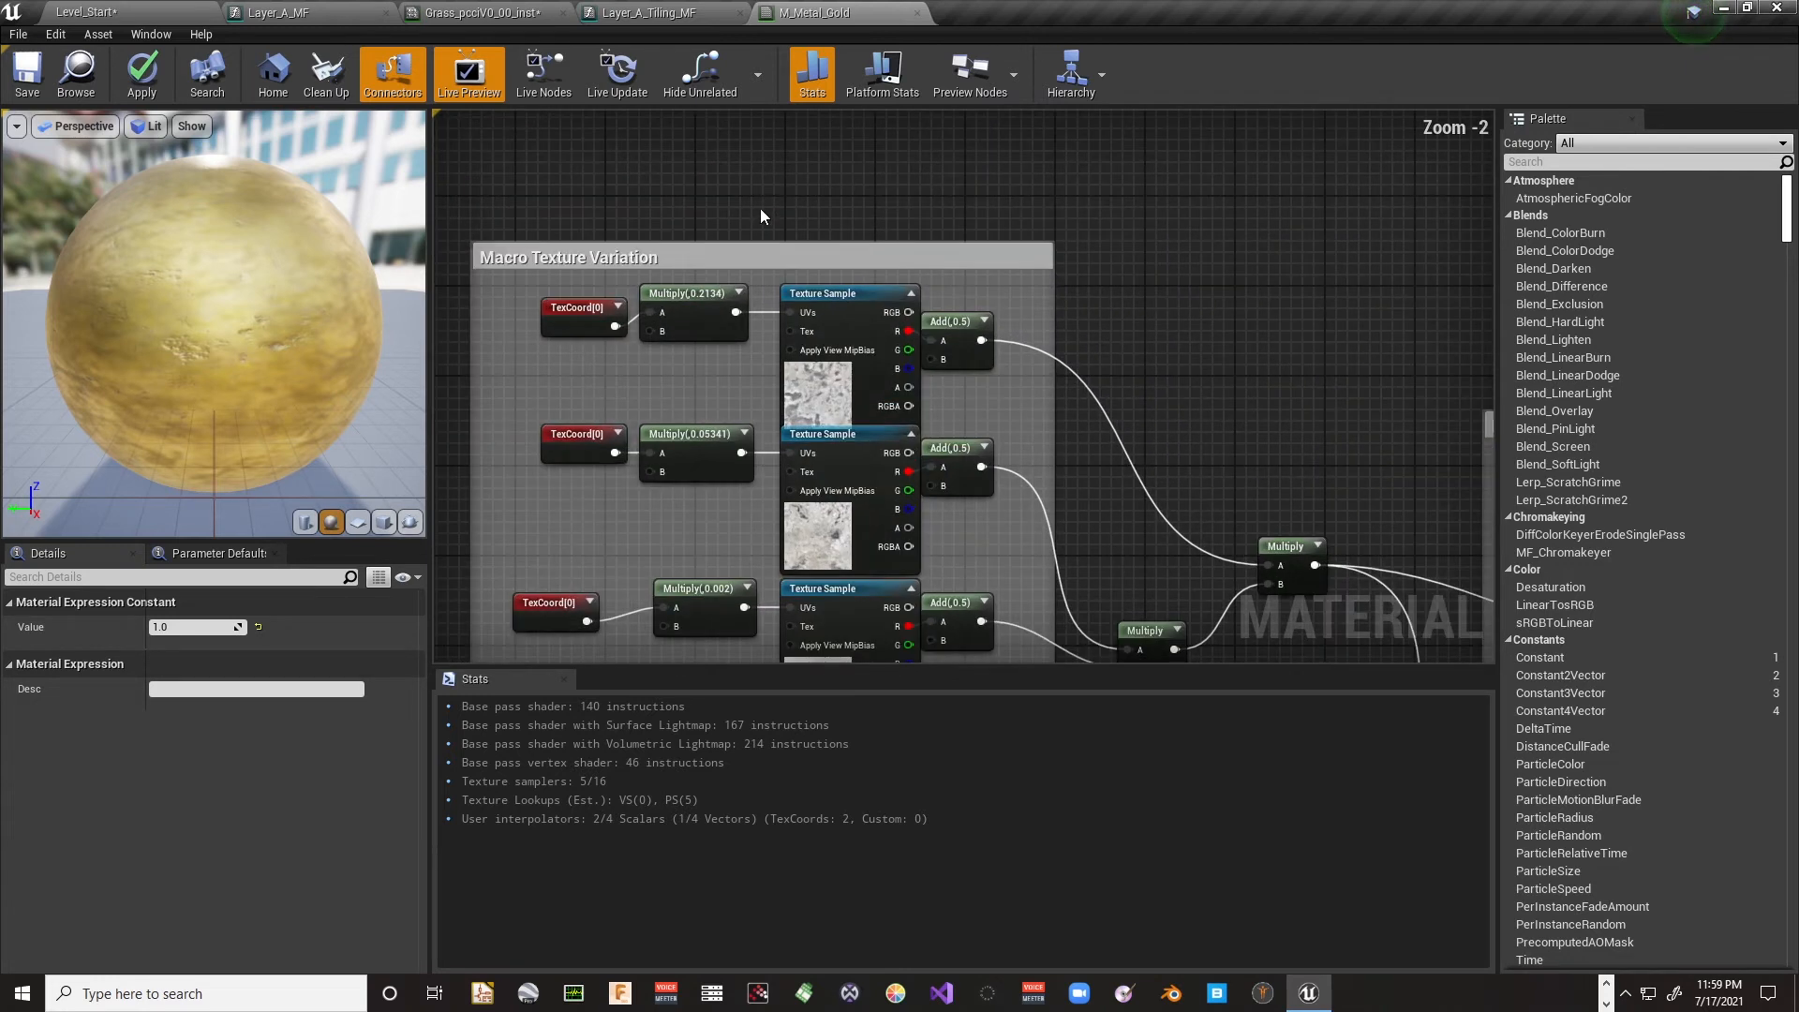
scroll(668, 260, up, 1)
right_drag(667, 260, 706, 106)
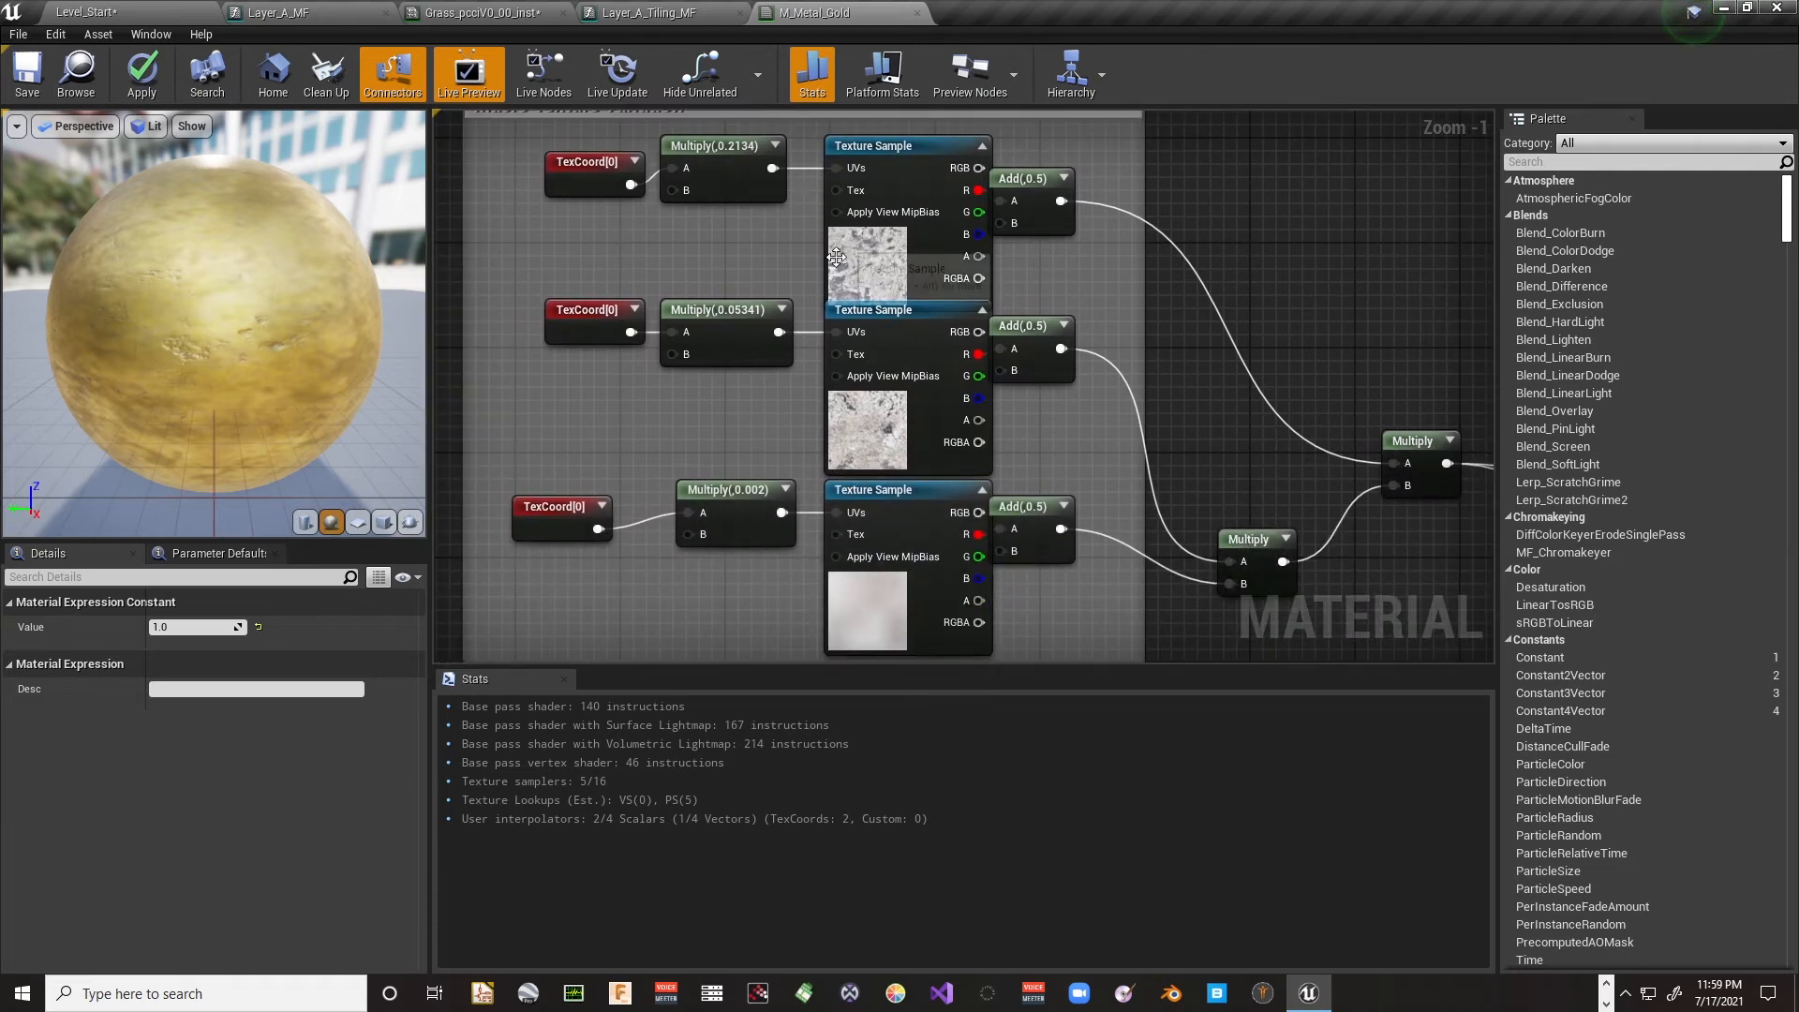
right_drag(1207, 476, 573, 318)
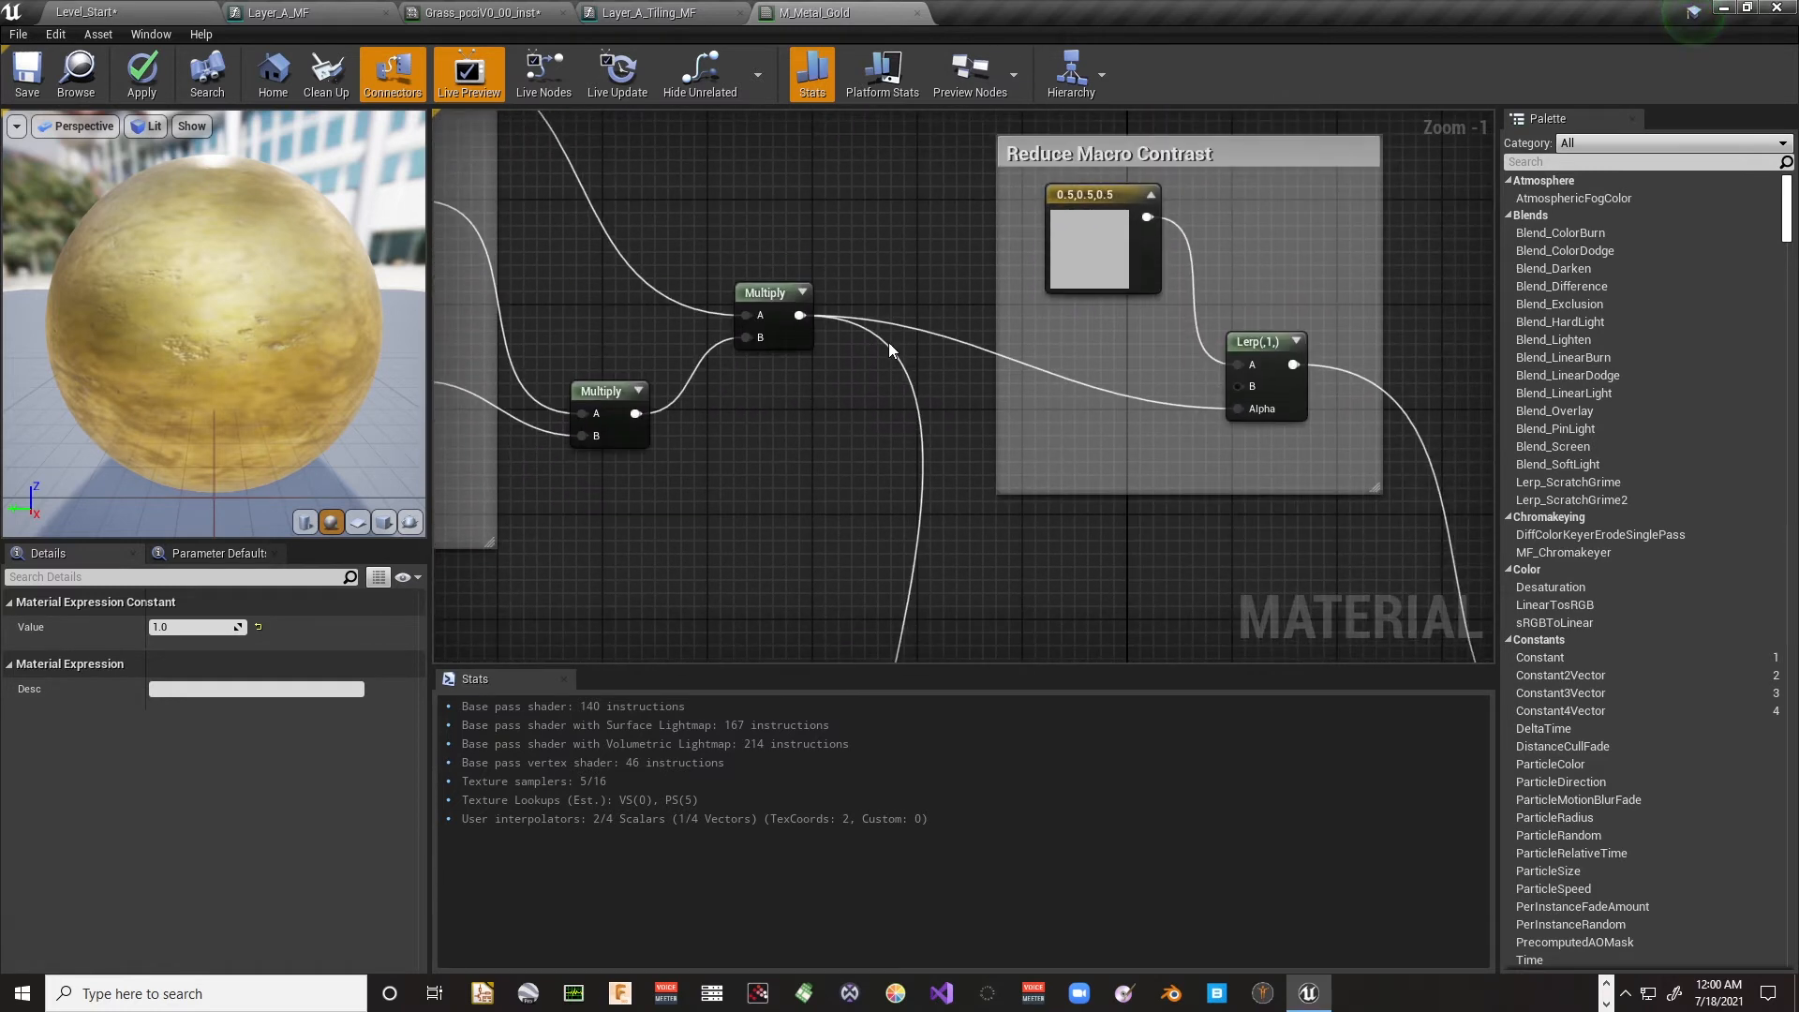
right_drag(789, 219, 1316, 333)
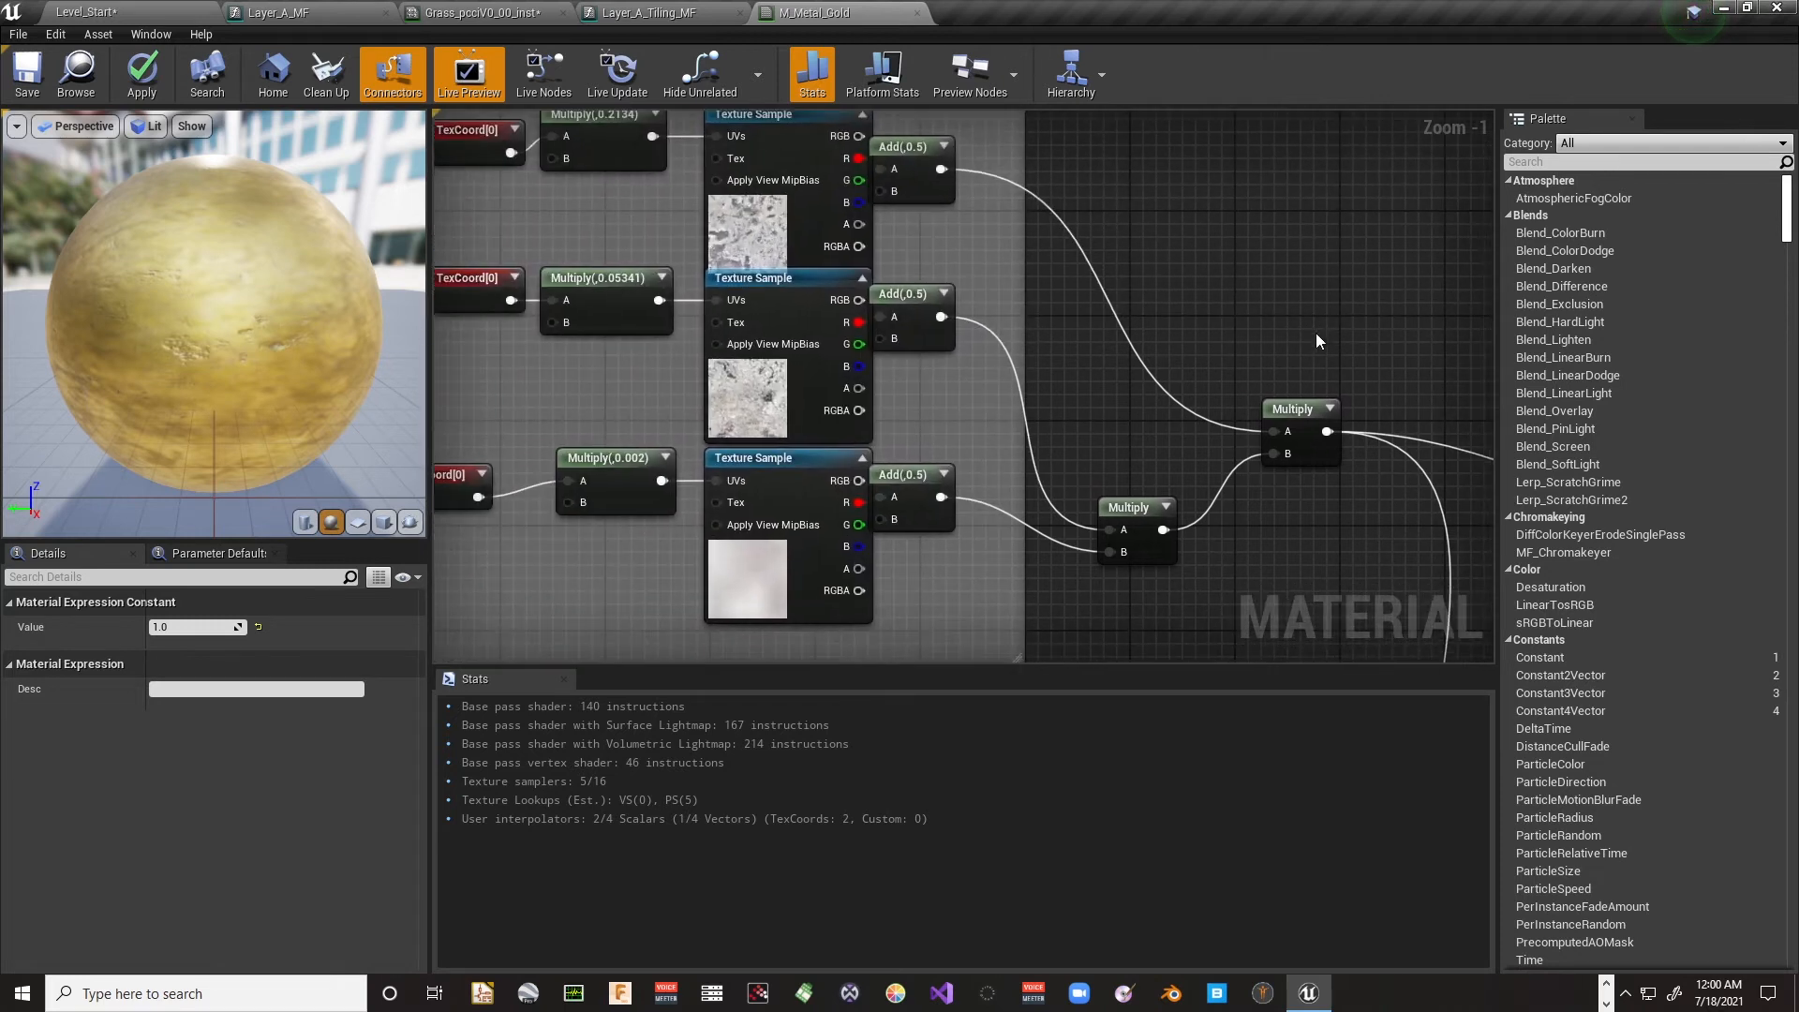
scroll(1313, 328, down, 3)
right_drag(1340, 471, 1070, 431)
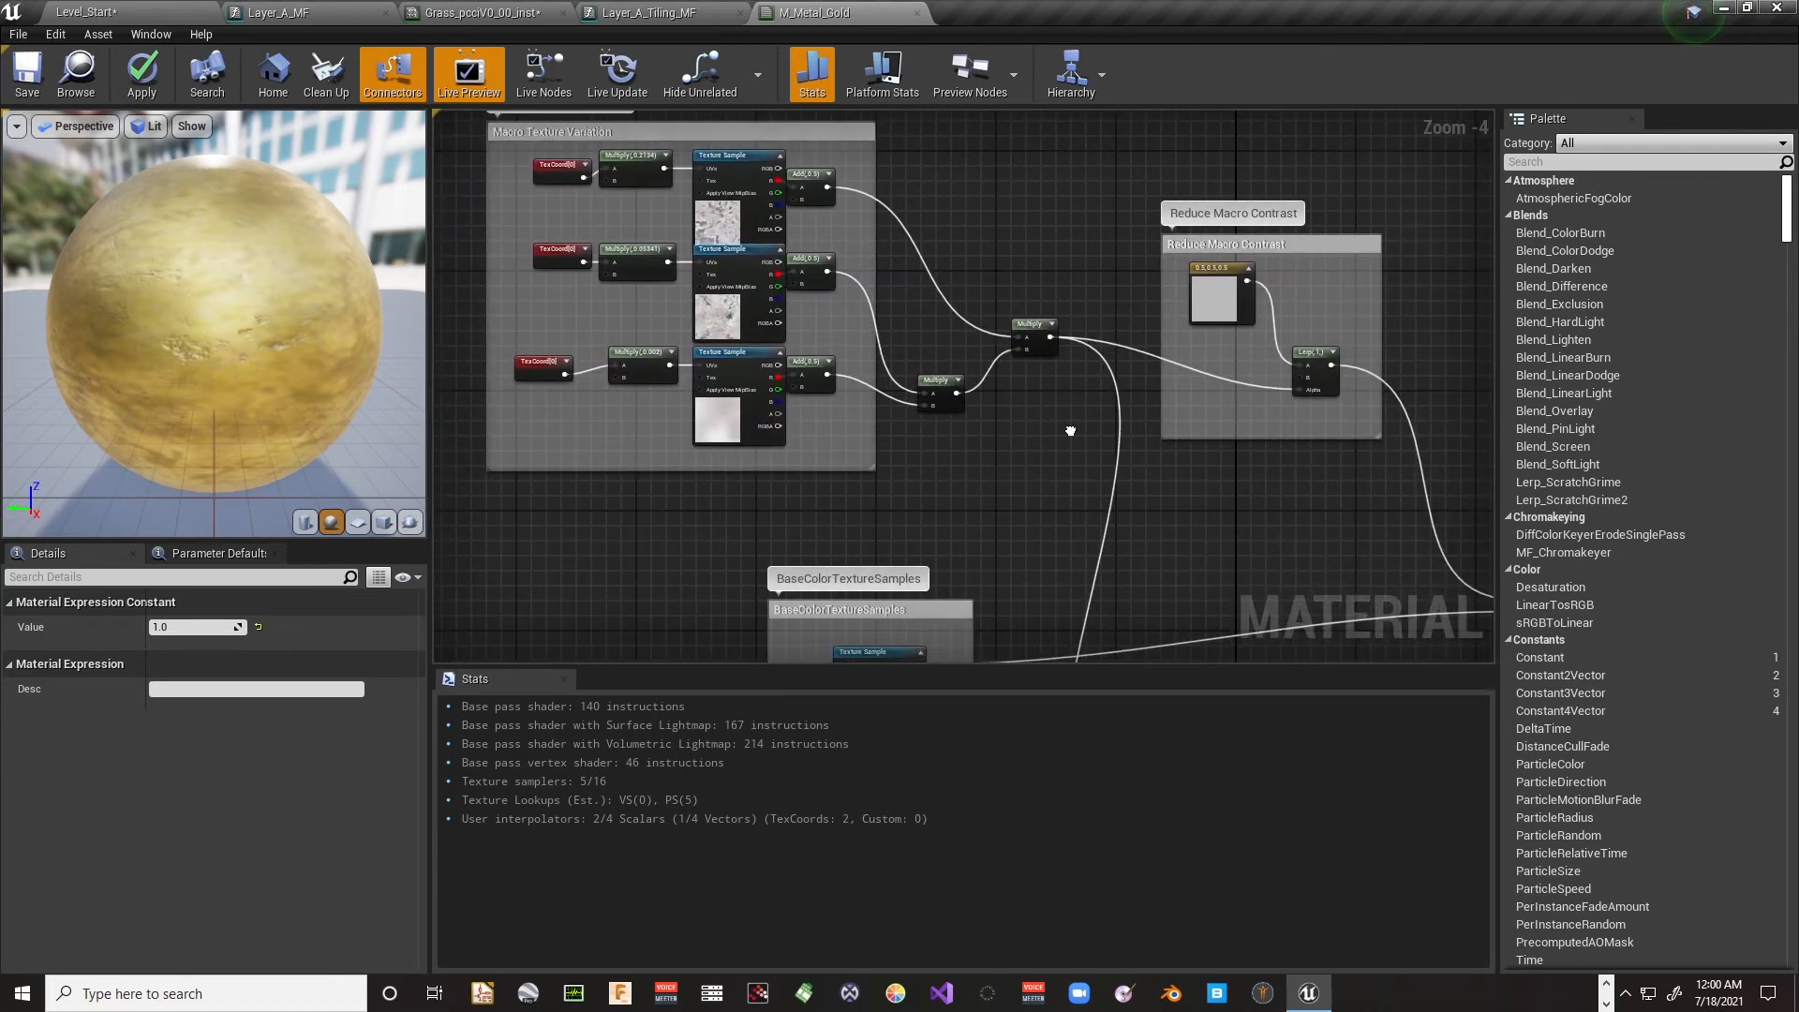
Step: Copy the Macro Texture Variation and Reduce Macro Contrast groups with their linking Multiply nodes into Layer_A_MF, placing them above the Textures group
scroll(1070, 431, down, 1)
drag(559, 150, 1364, 492)
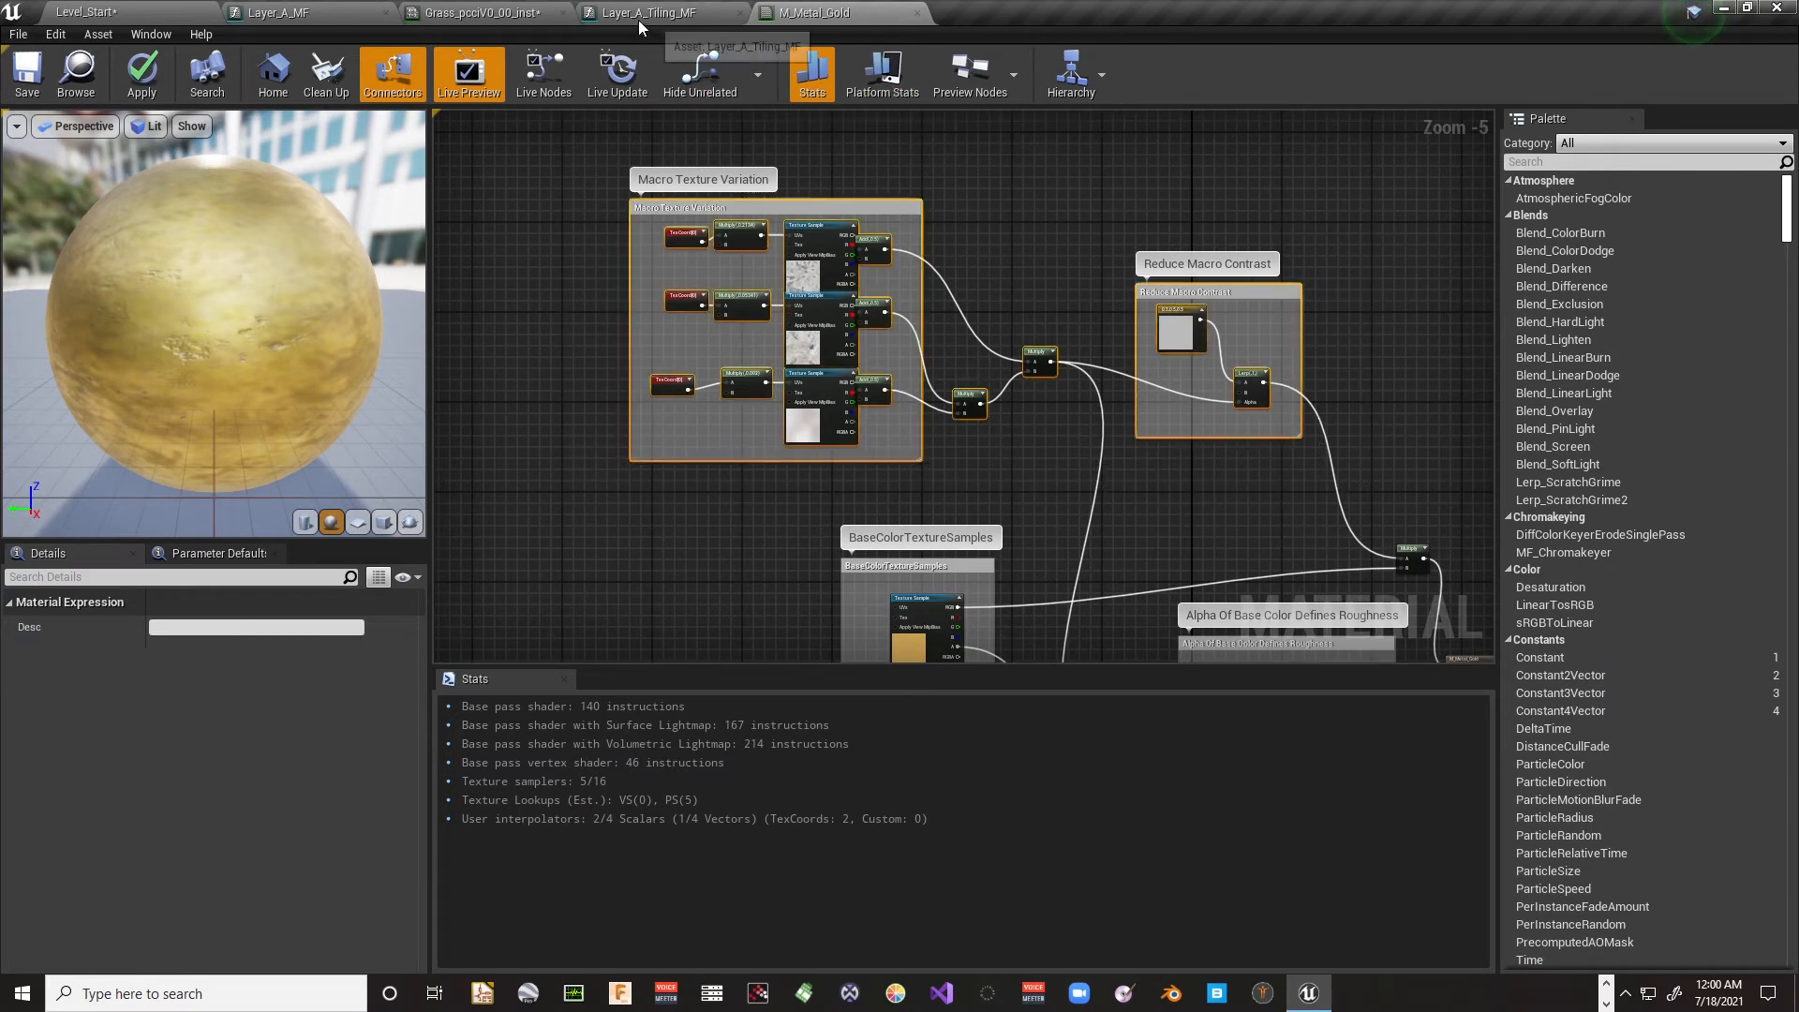
click(317, 11)
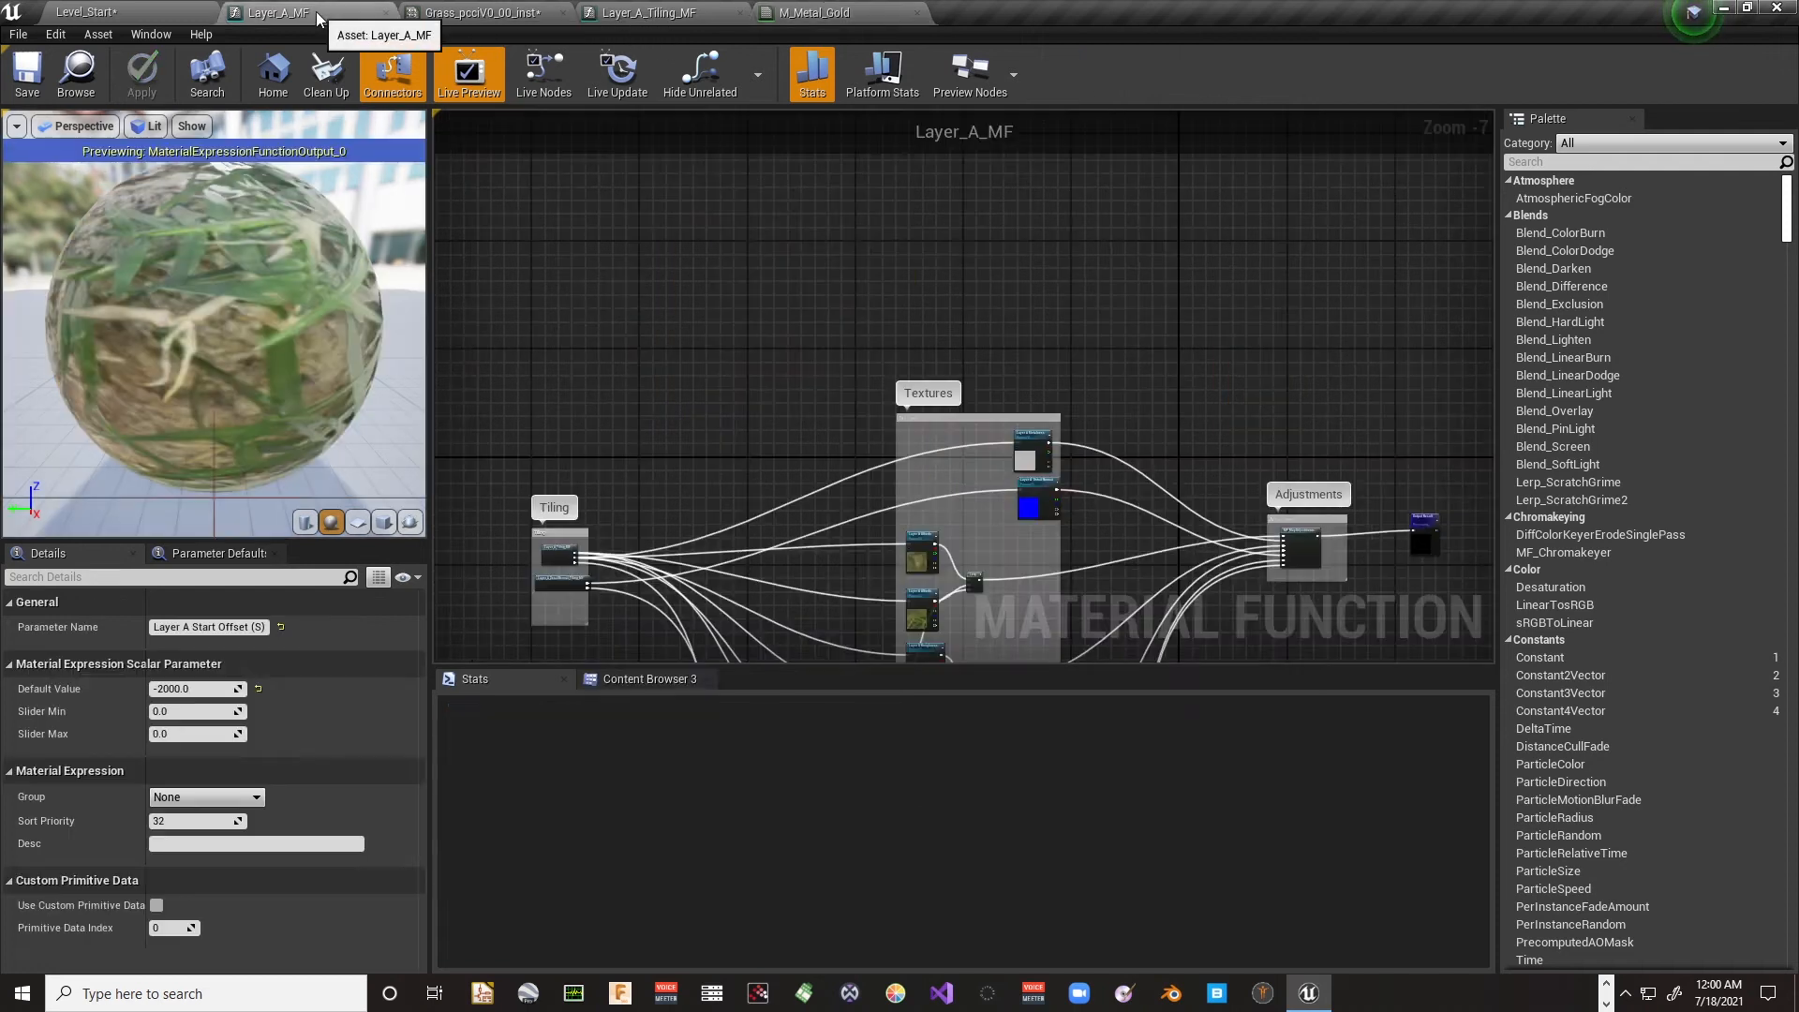
right_drag(725, 302, 812, 397)
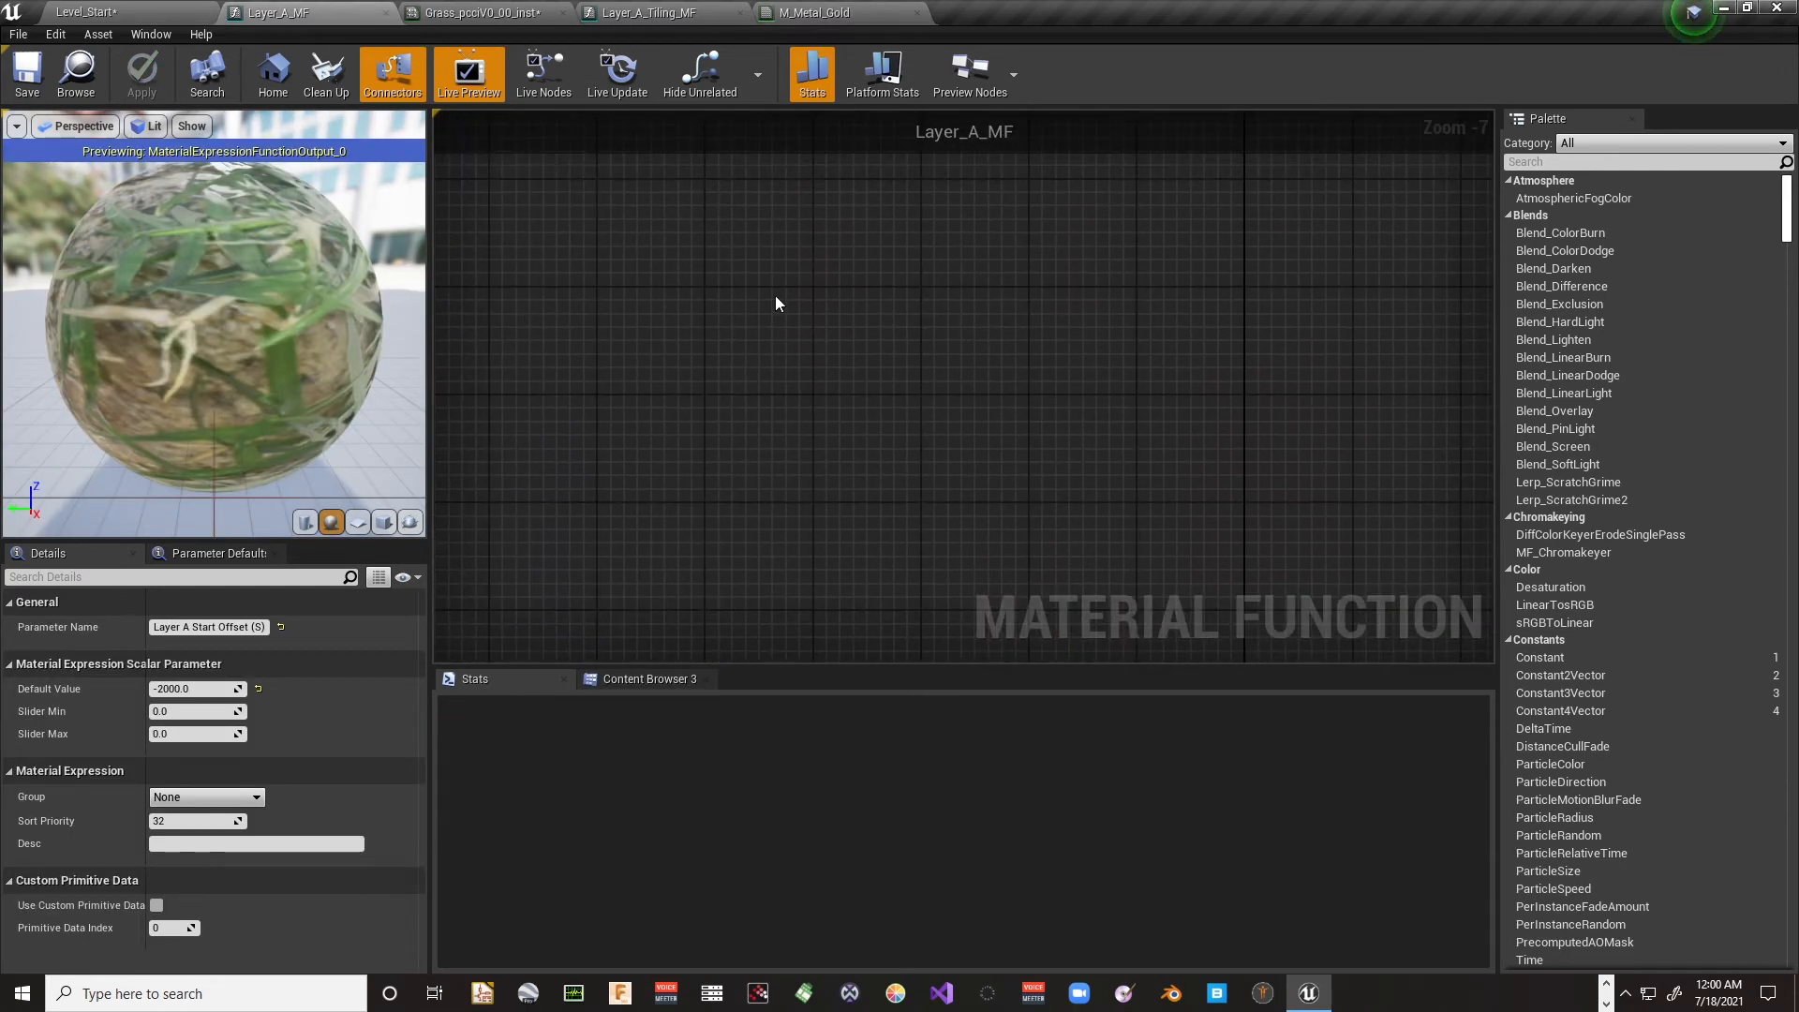
key(ctrl+v)
drag(779, 243, 944, 484)
right_drag(1033, 409, 975, 162)
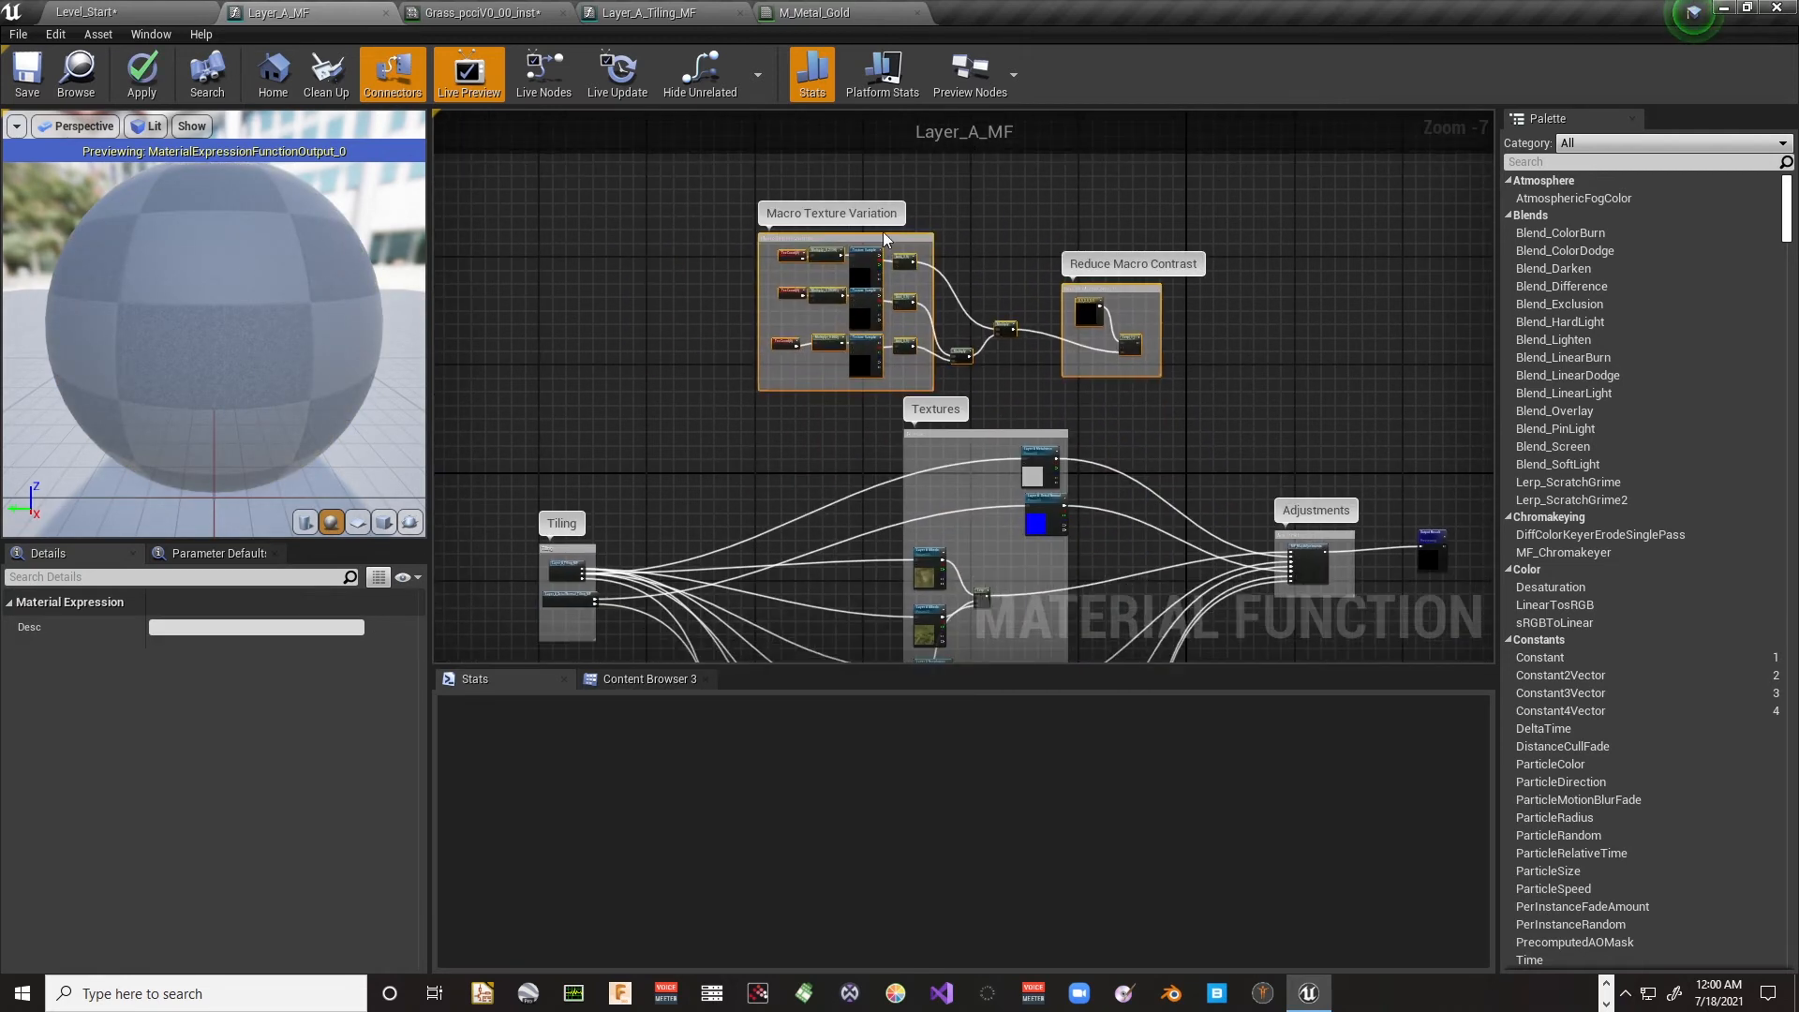
drag(885, 240, 888, 230)
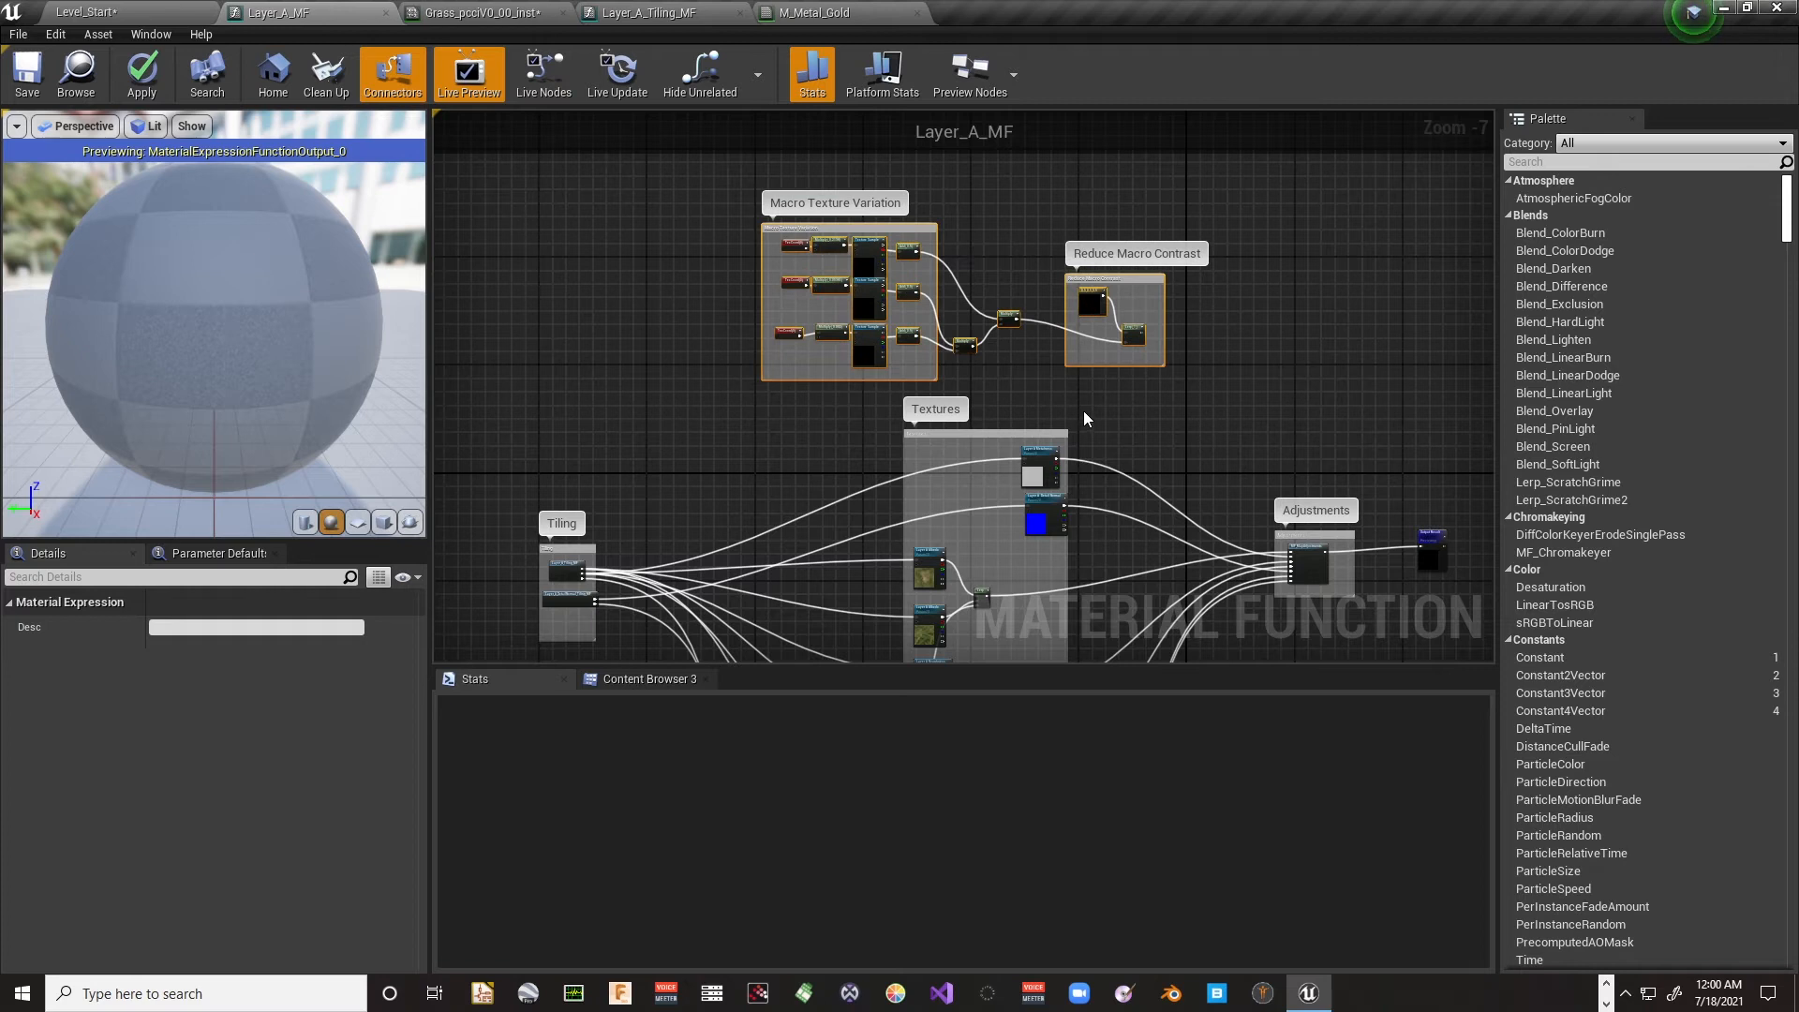
Step: Add a Multiply node below the Reduce Macro Contrast group and connect that group's Lerp output to its A input
scroll(1213, 447, up, 3)
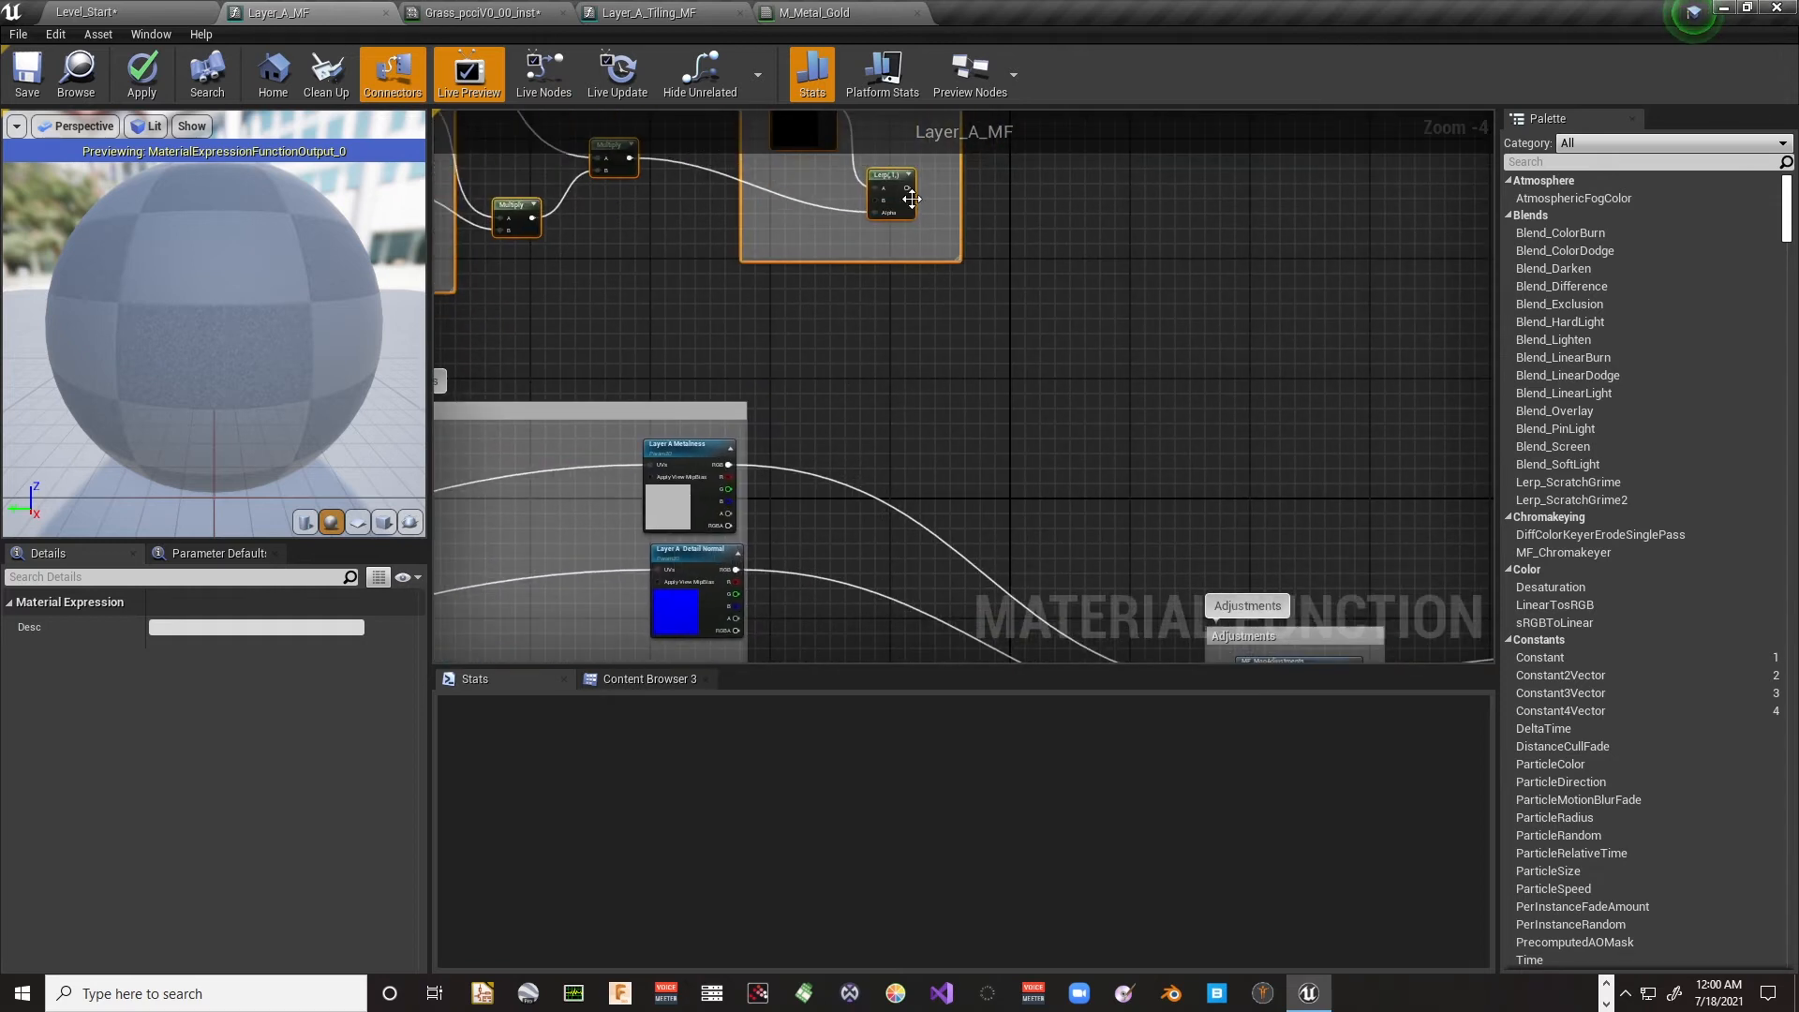
click(988, 420)
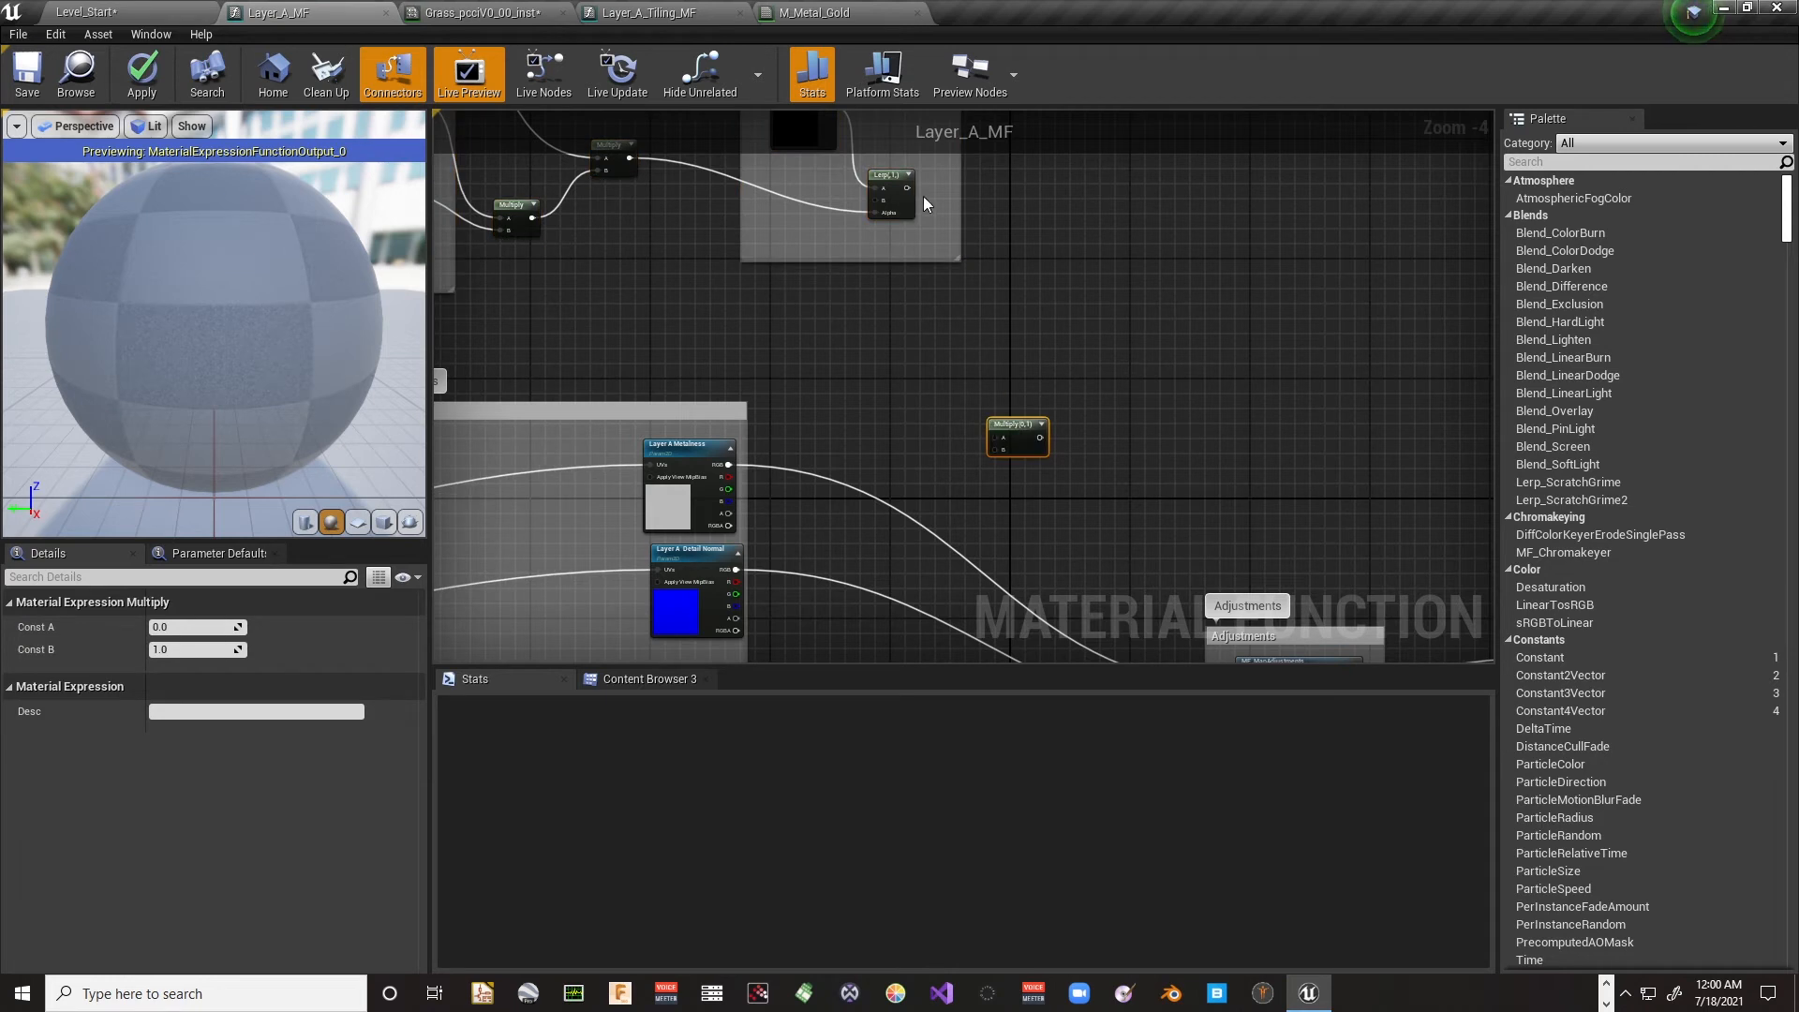
drag(907, 187, 996, 444)
Step: Connect the Albedo Lerp output to the new Multiply node's B input and route the product to the node in the Adjustments group
right_drag(942, 454, 964, 349)
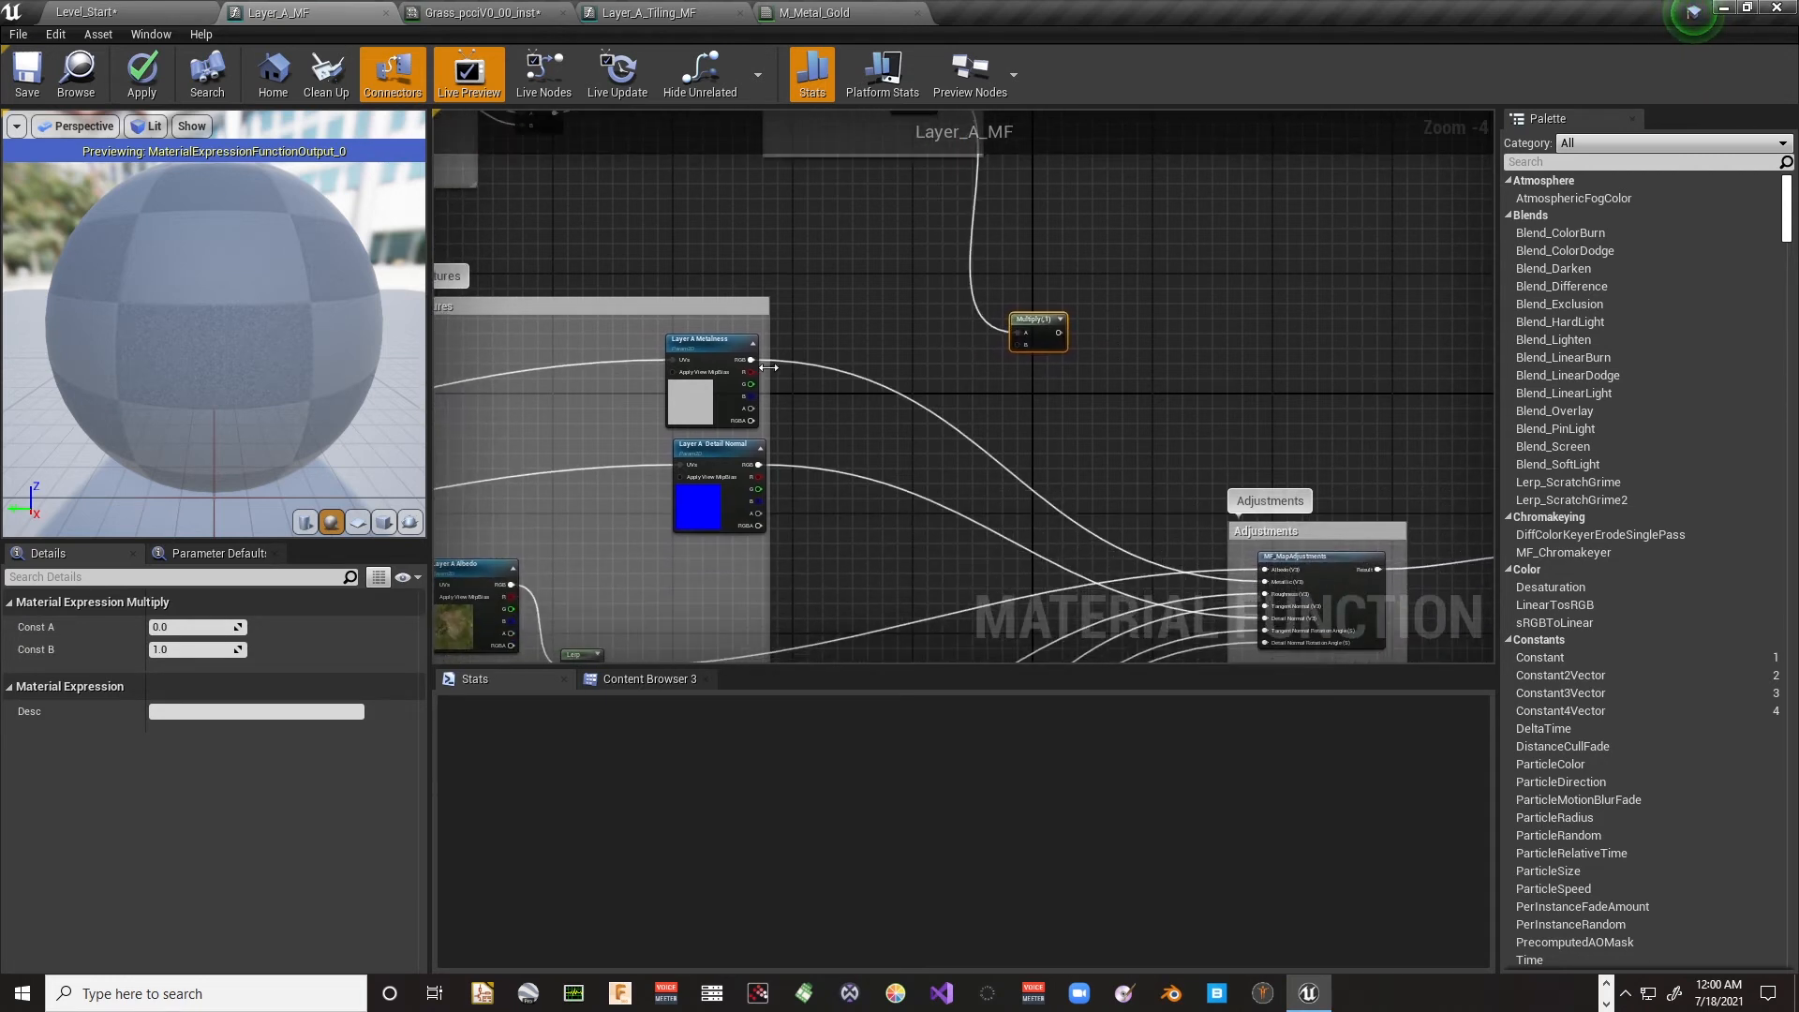
scroll(924, 390, up, 3)
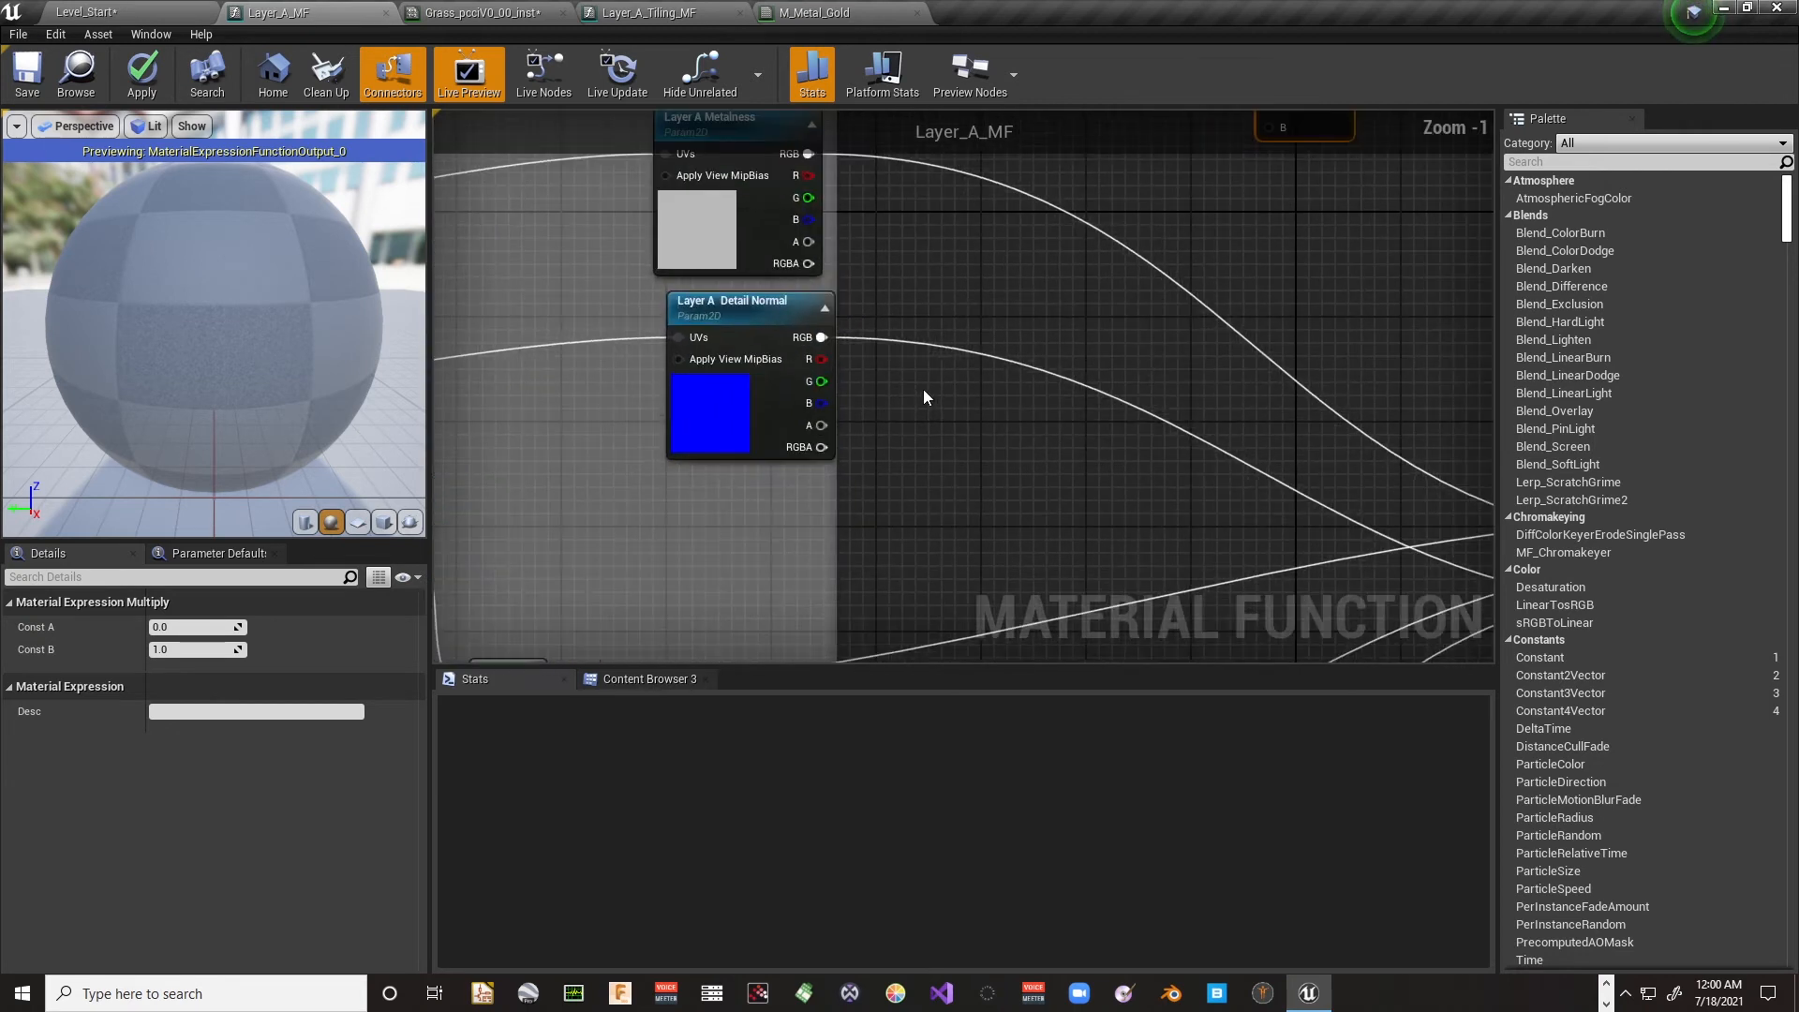
right_drag(829, 579, 984, 411)
right_drag(735, 411, 817, 358)
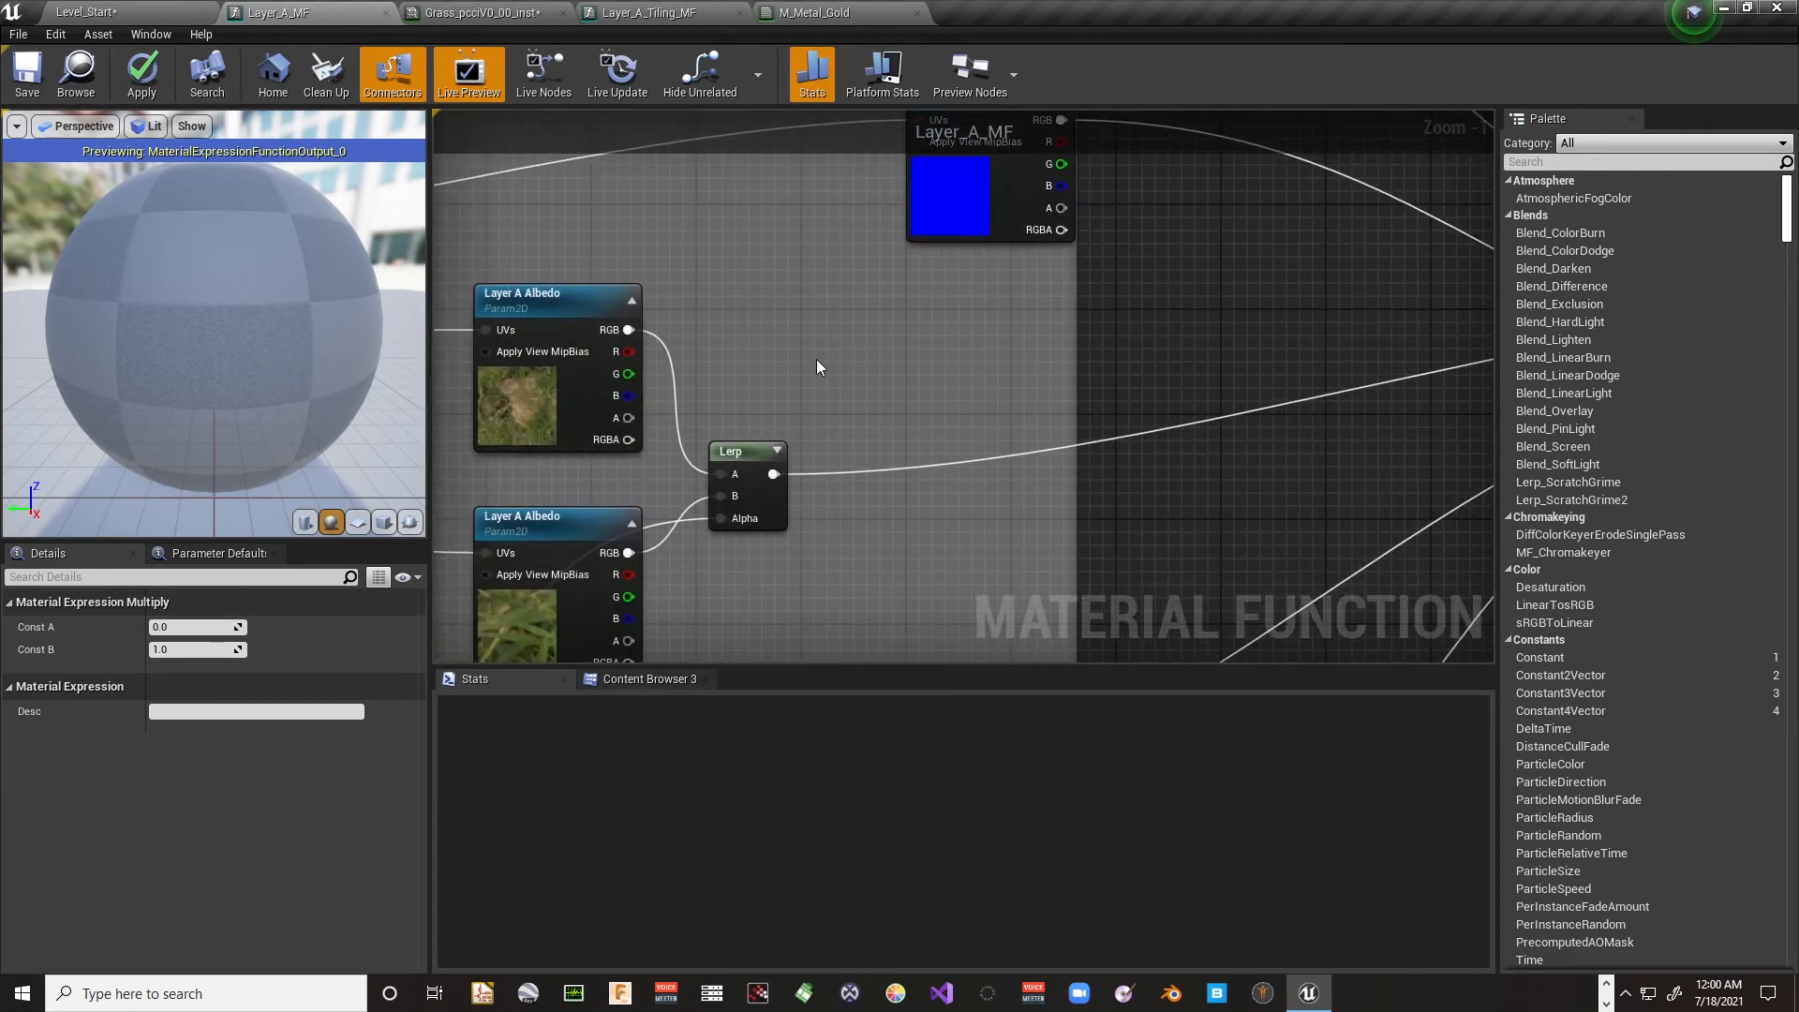
drag(782, 484, 1184, 223)
mouse_move(783, 237)
right_down()
mouse_move(1076, 498)
mouse_move(1132, 677)
right_up()
right_drag(857, 234, 1045, 570)
scroll(1044, 570, down, 2)
right_drag(672, 351, 875, 409)
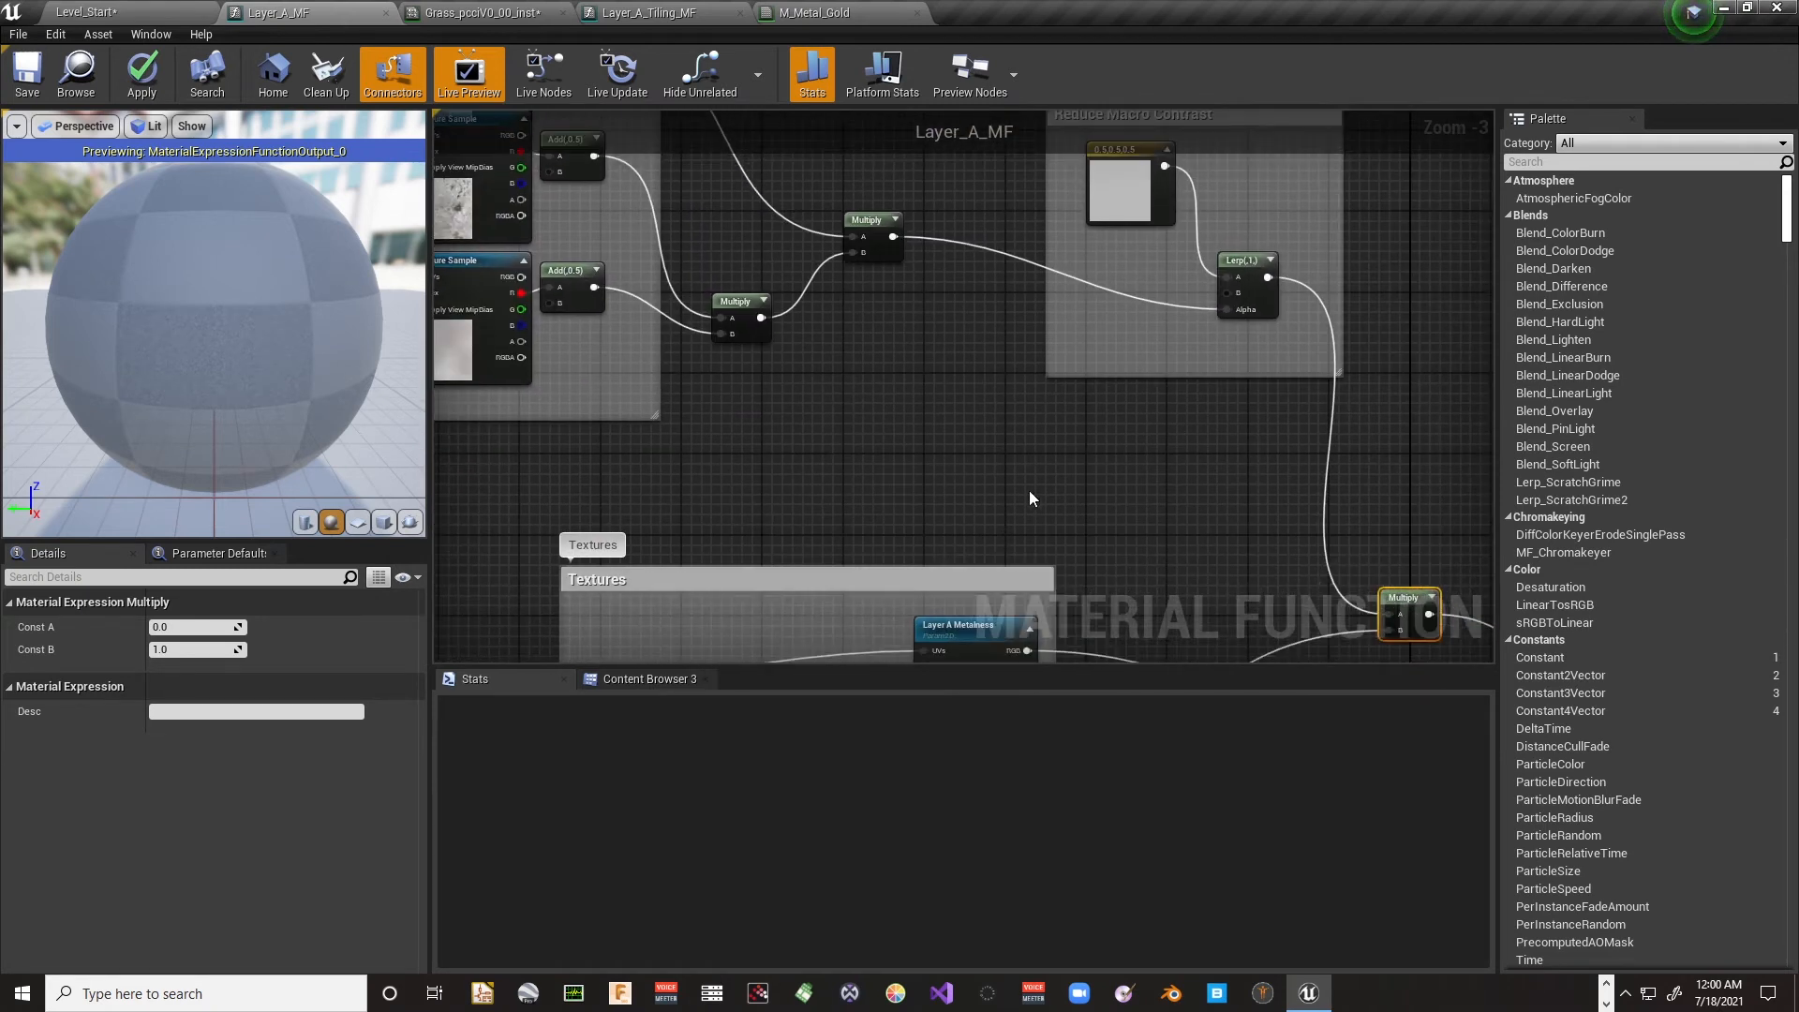
Step: Save the Layer_A_MF material function with the macro variation nodes and go back to the Level_Start level
right_drag(1029, 497, 820, 363)
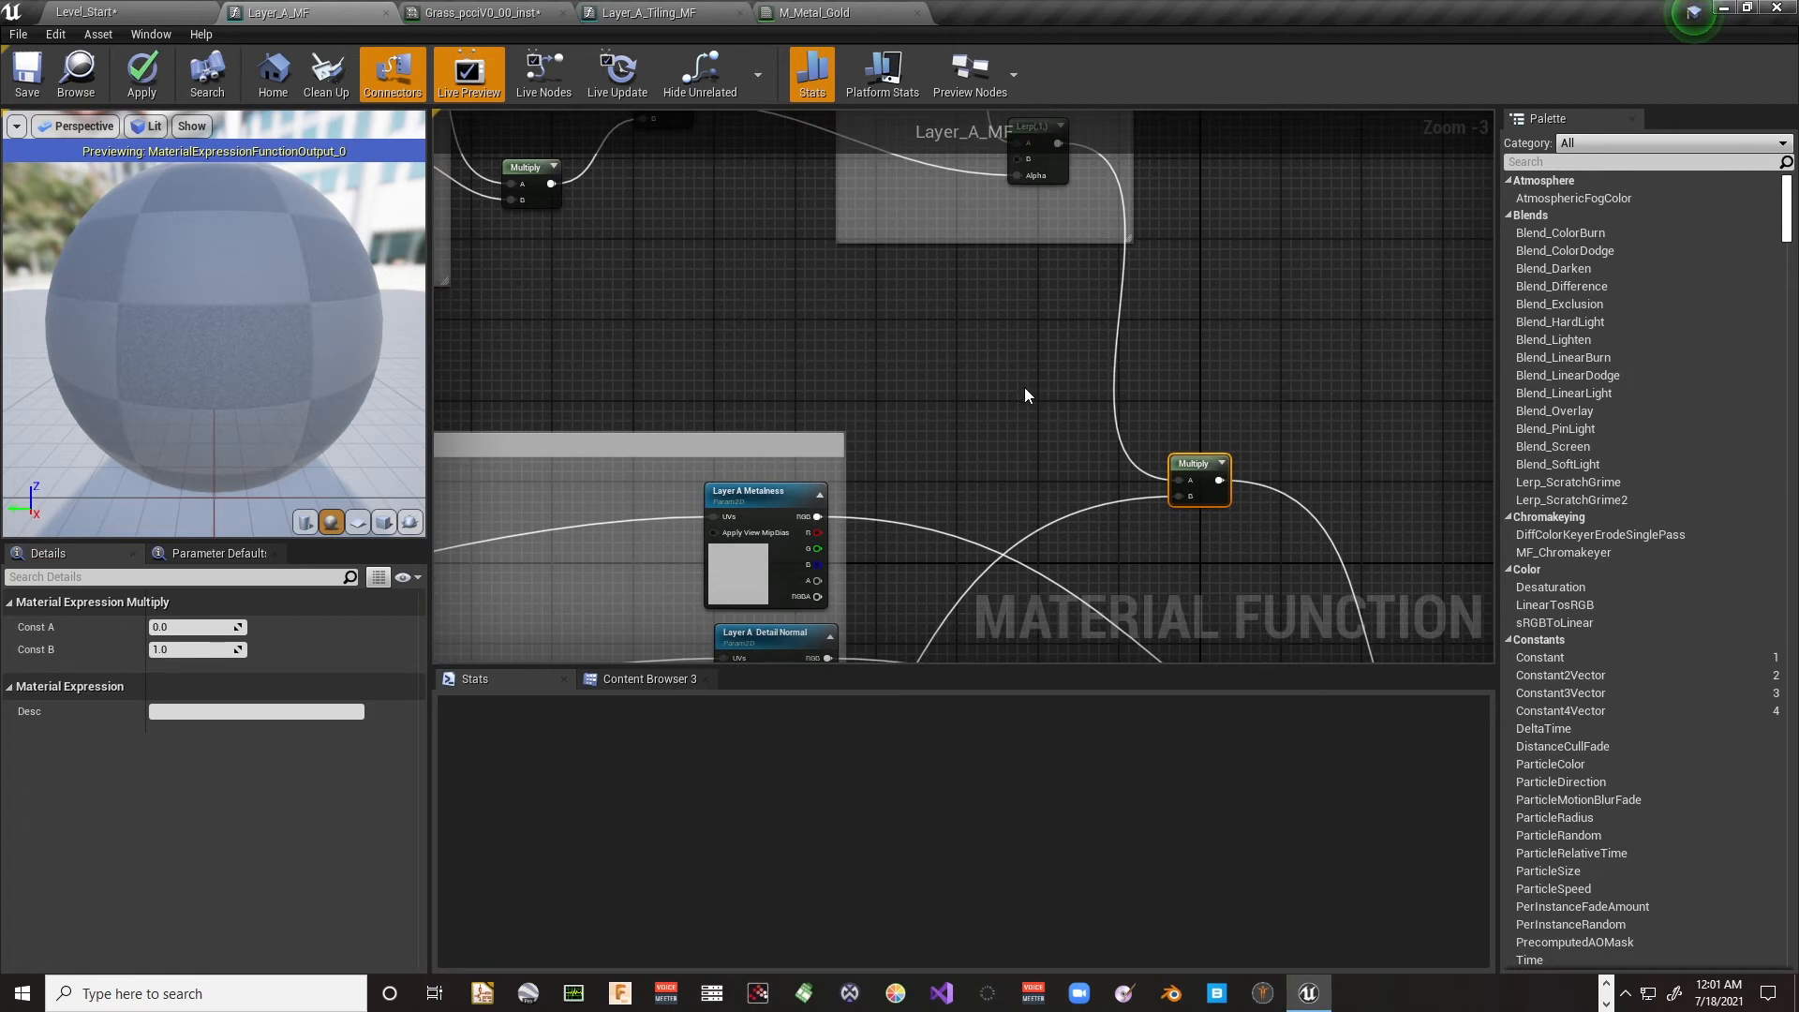
right_drag(1026, 388, 966, 373)
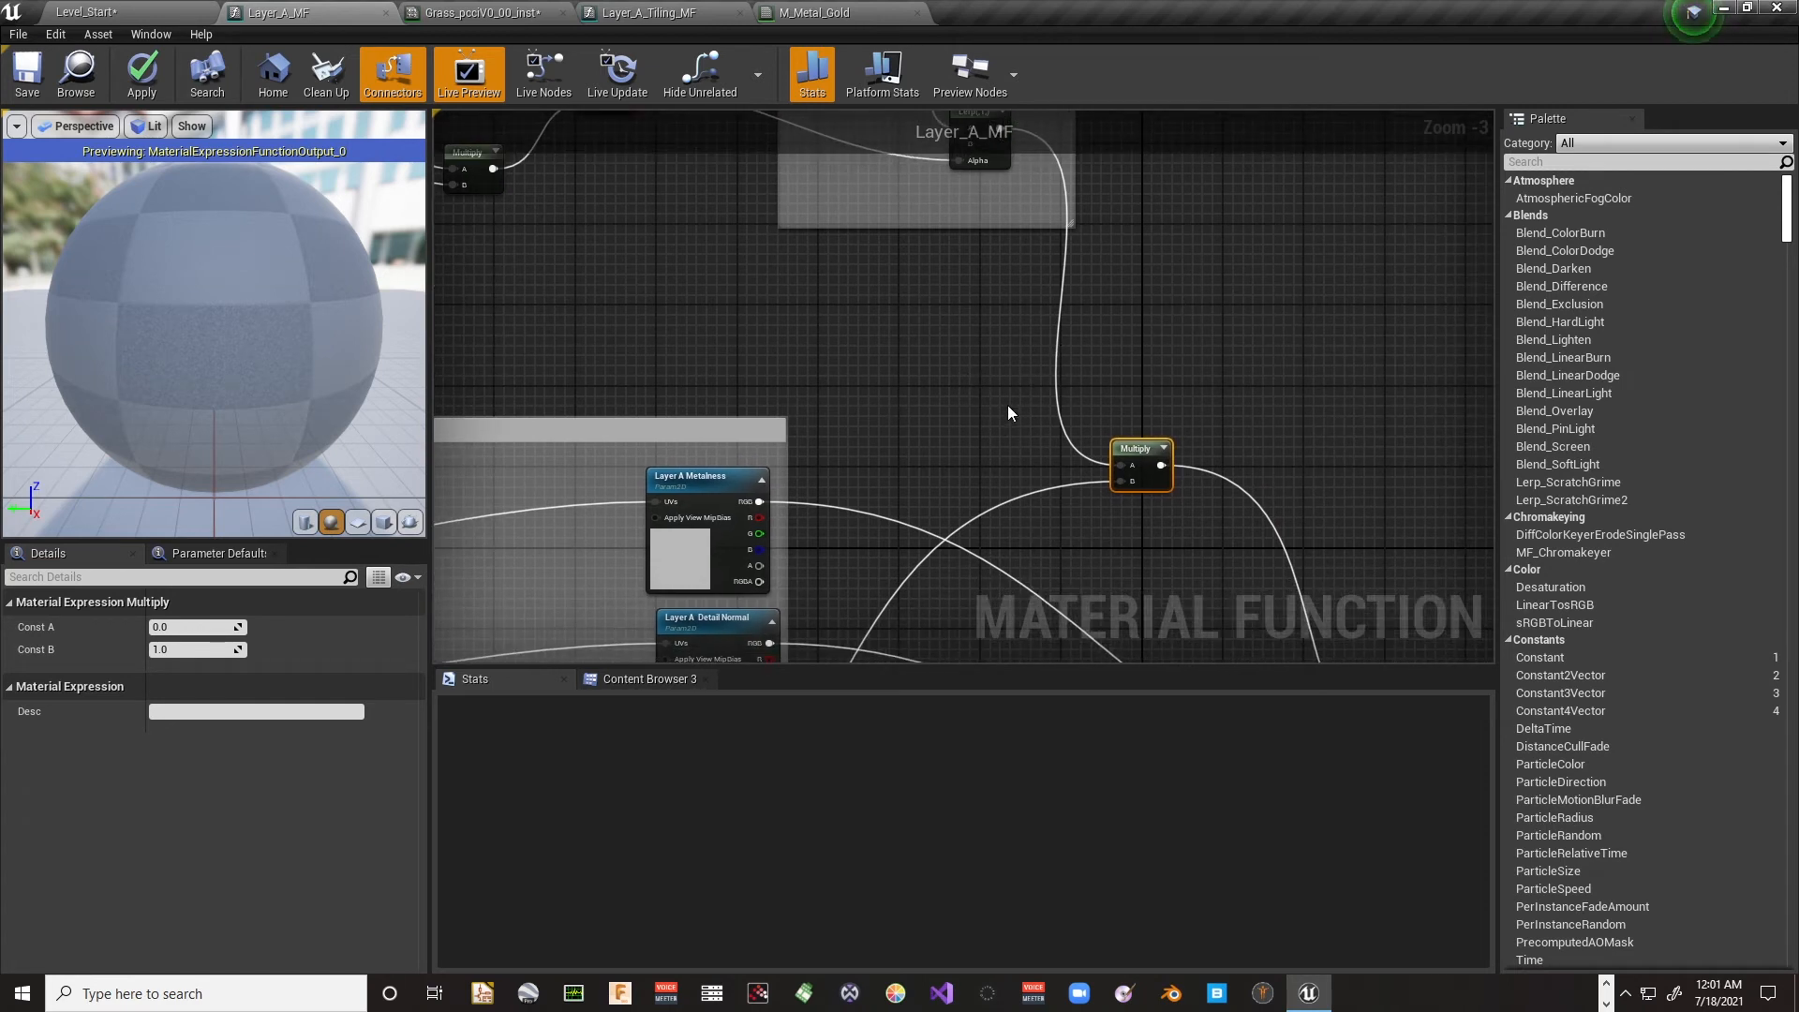
right_drag(964, 289, 1241, 520)
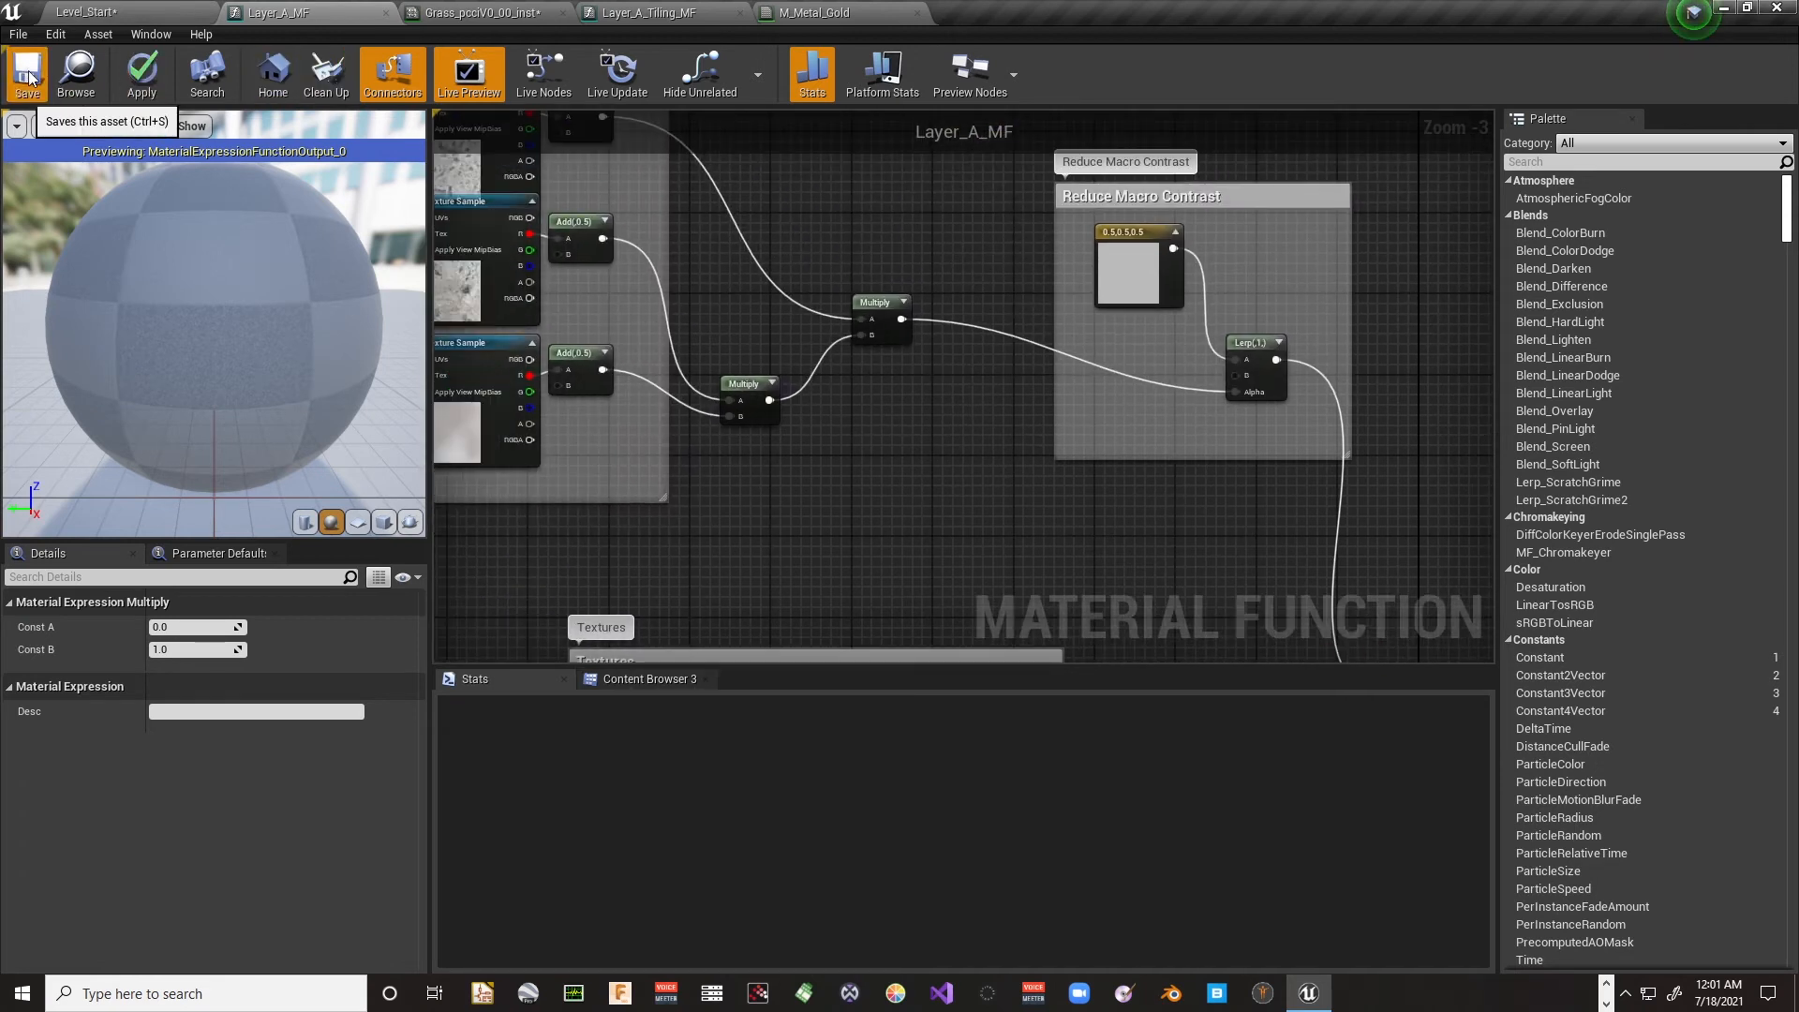
click(126, 10)
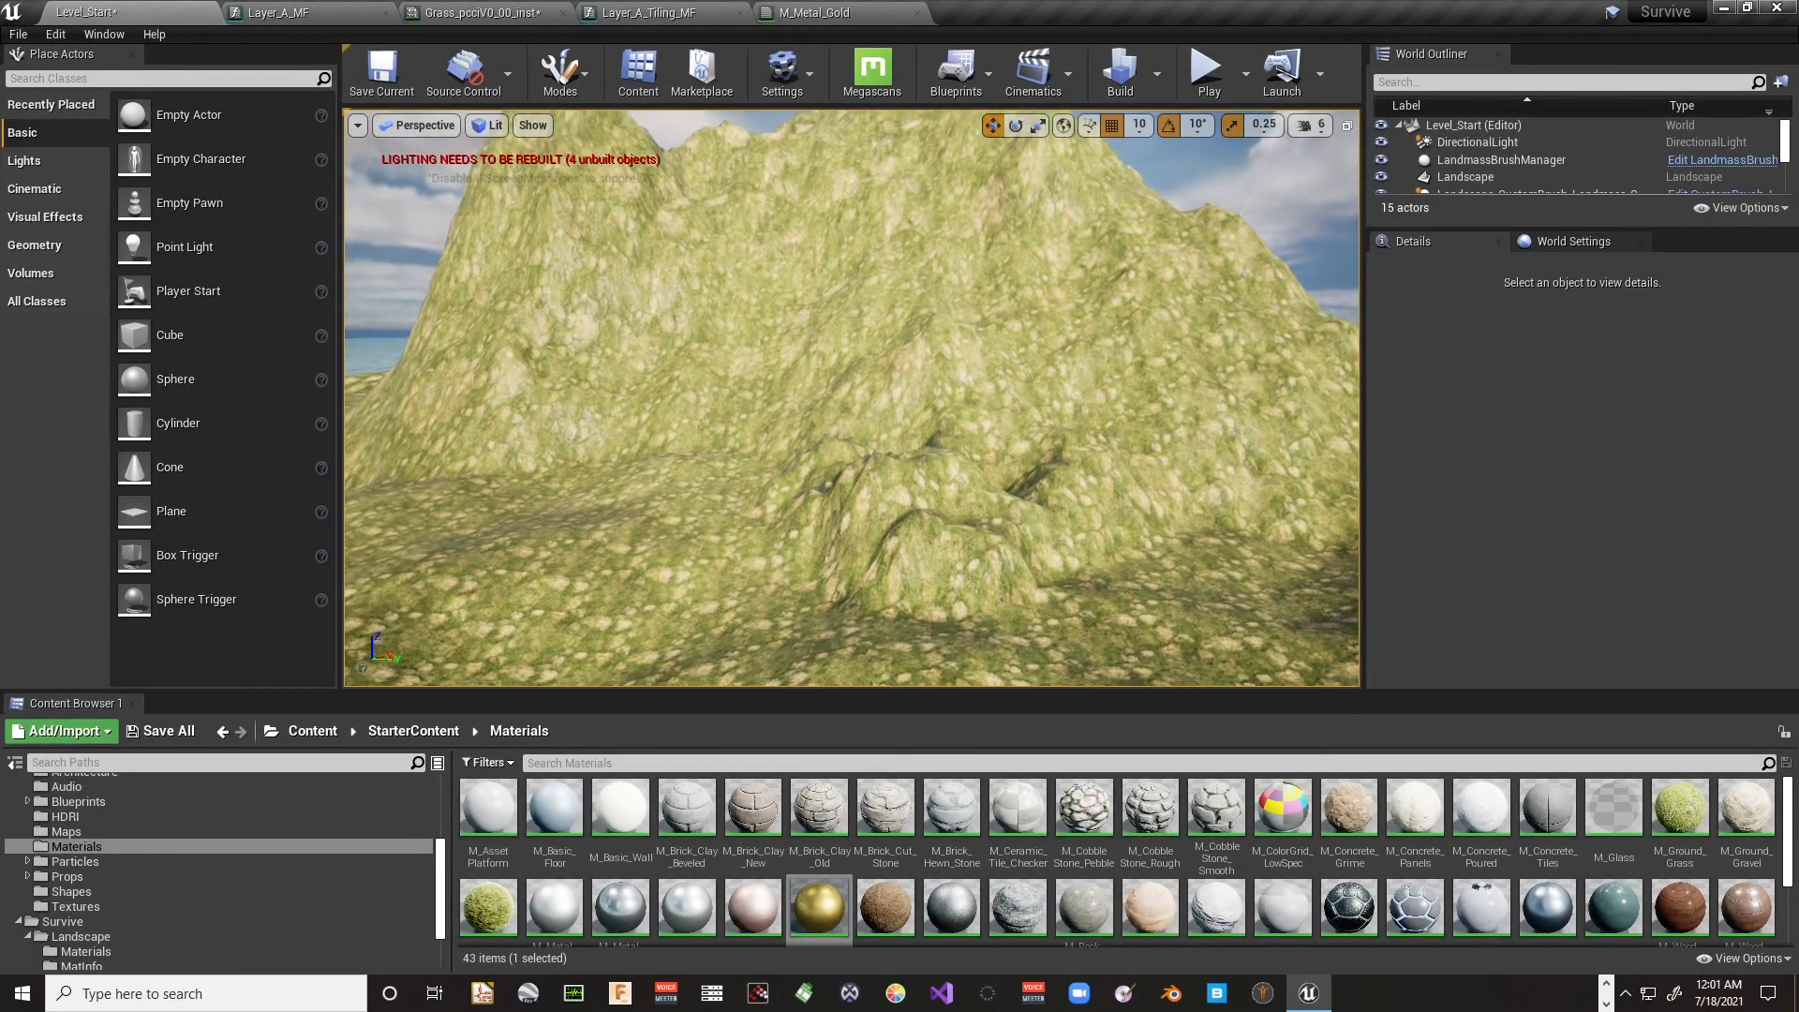
Step: Examine the macro texture variation on the landscape ground and mountain from near and far distances
right_drag(851, 398, 851, 338)
key(s)
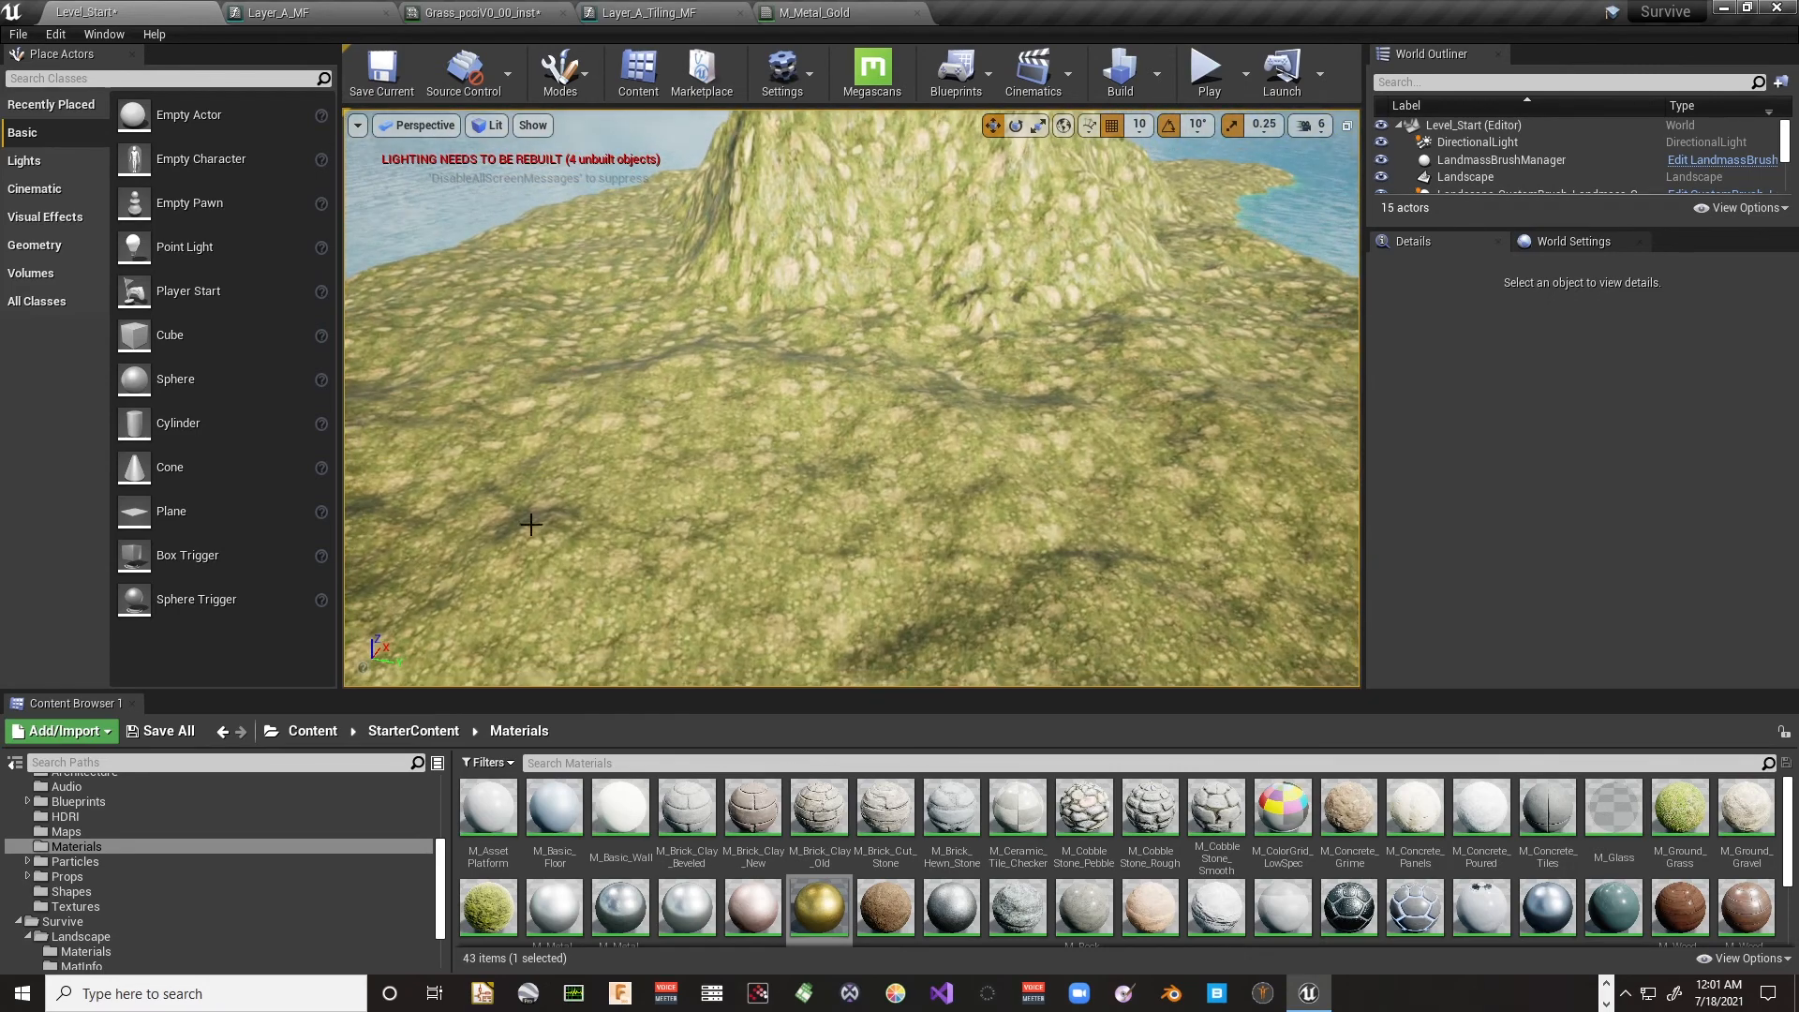
key(w)
right_drag(854, 414, 923, 403)
key(w)
key(s)
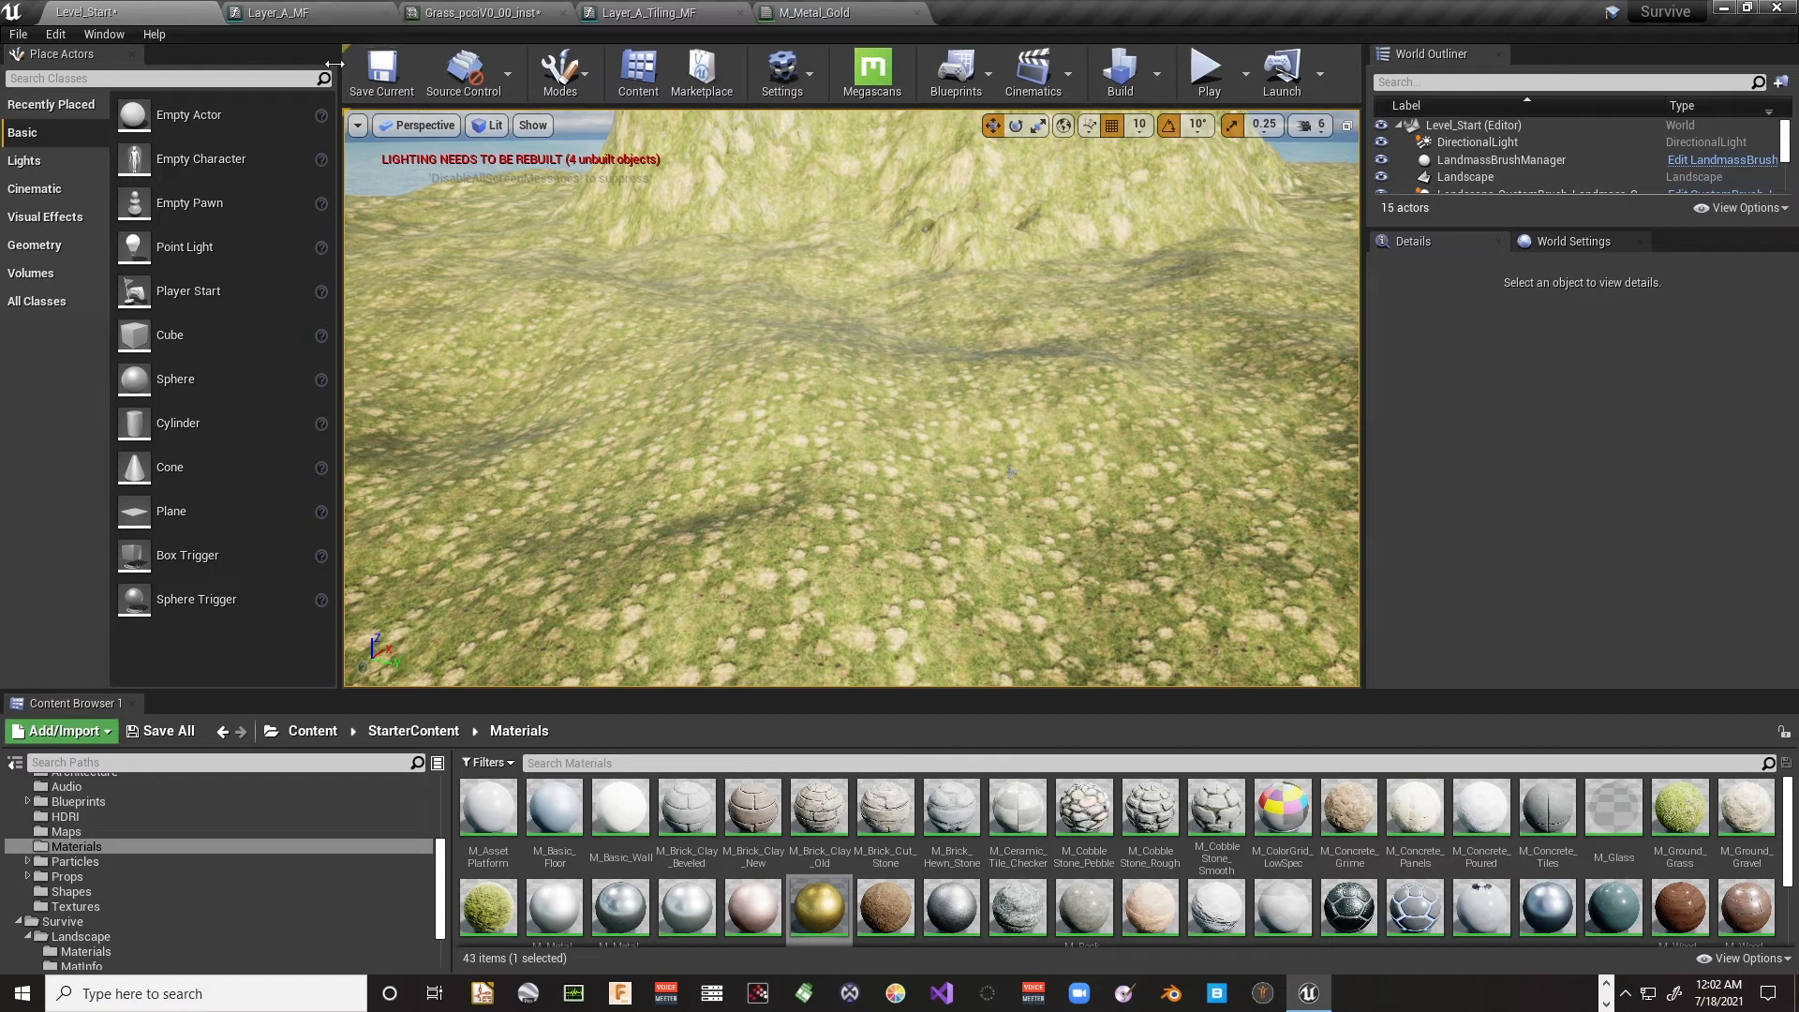
Step: Return to Layer_A_MF and convert the 0.5,0.5,0.5 constant in the Reduce Macro Contrast group to a parameter
click(319, 15)
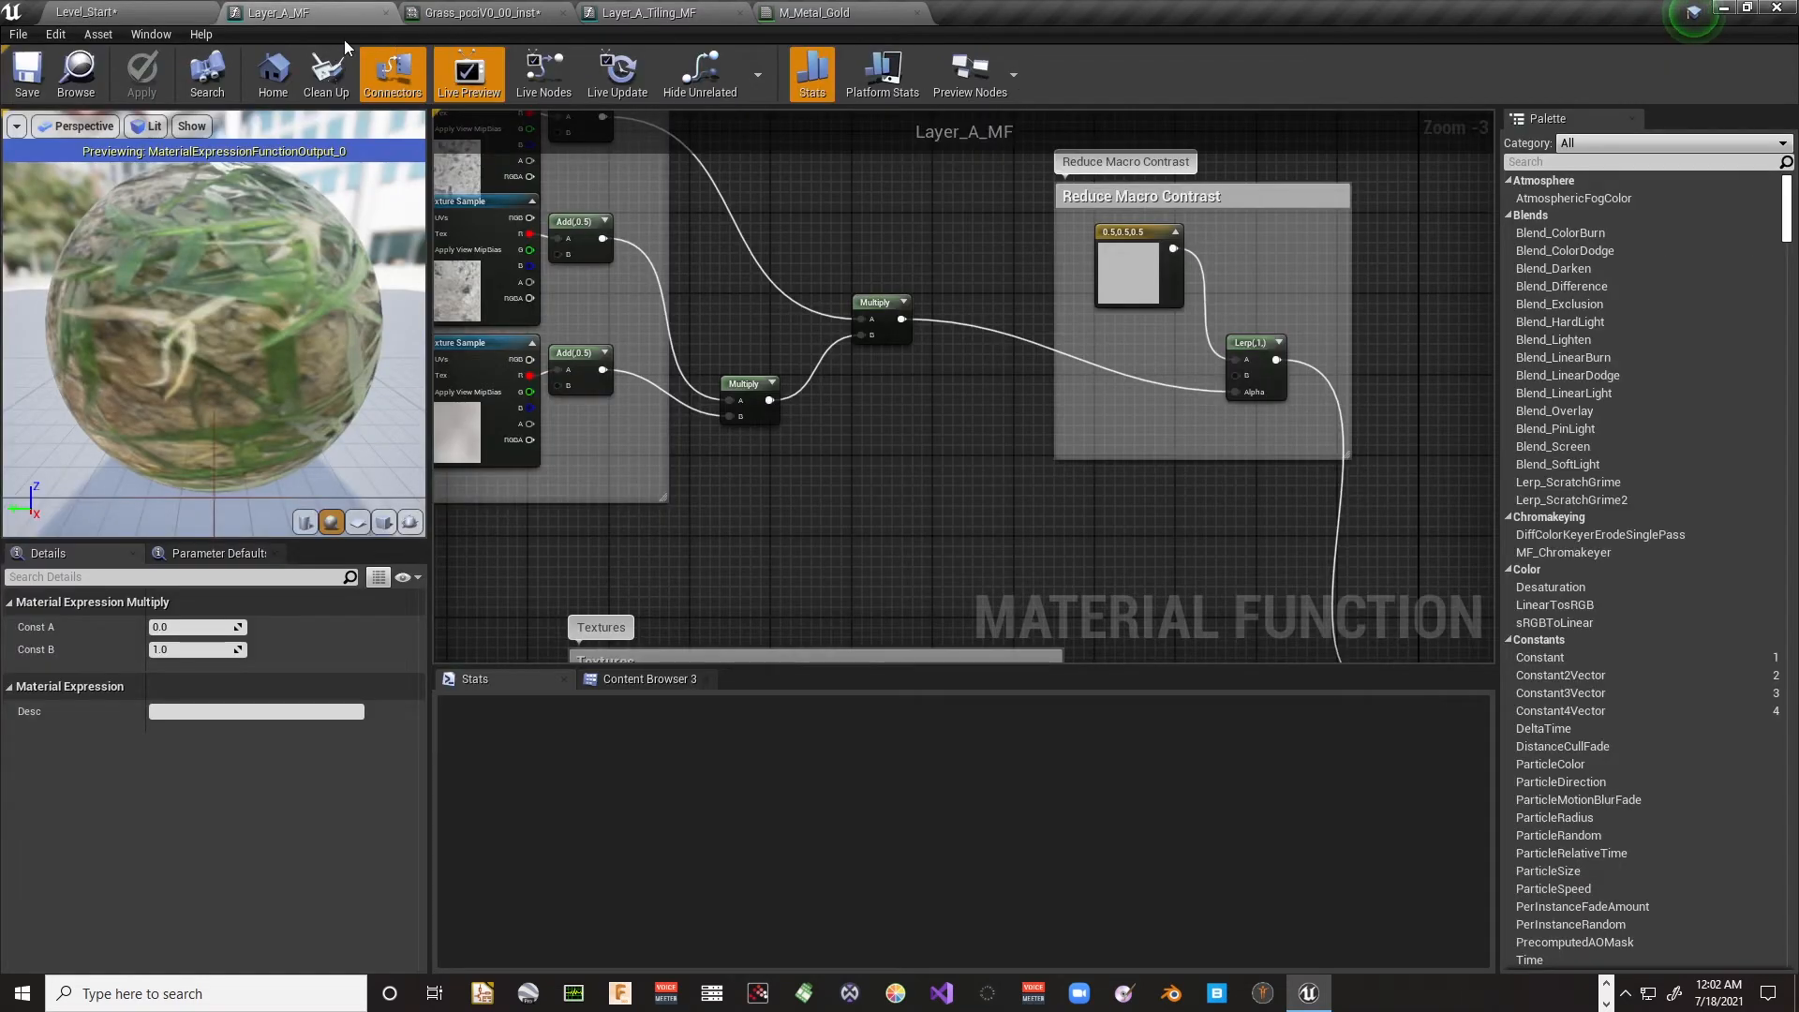
right_drag(871, 265, 779, 290)
right_drag(973, 516, 826, 278)
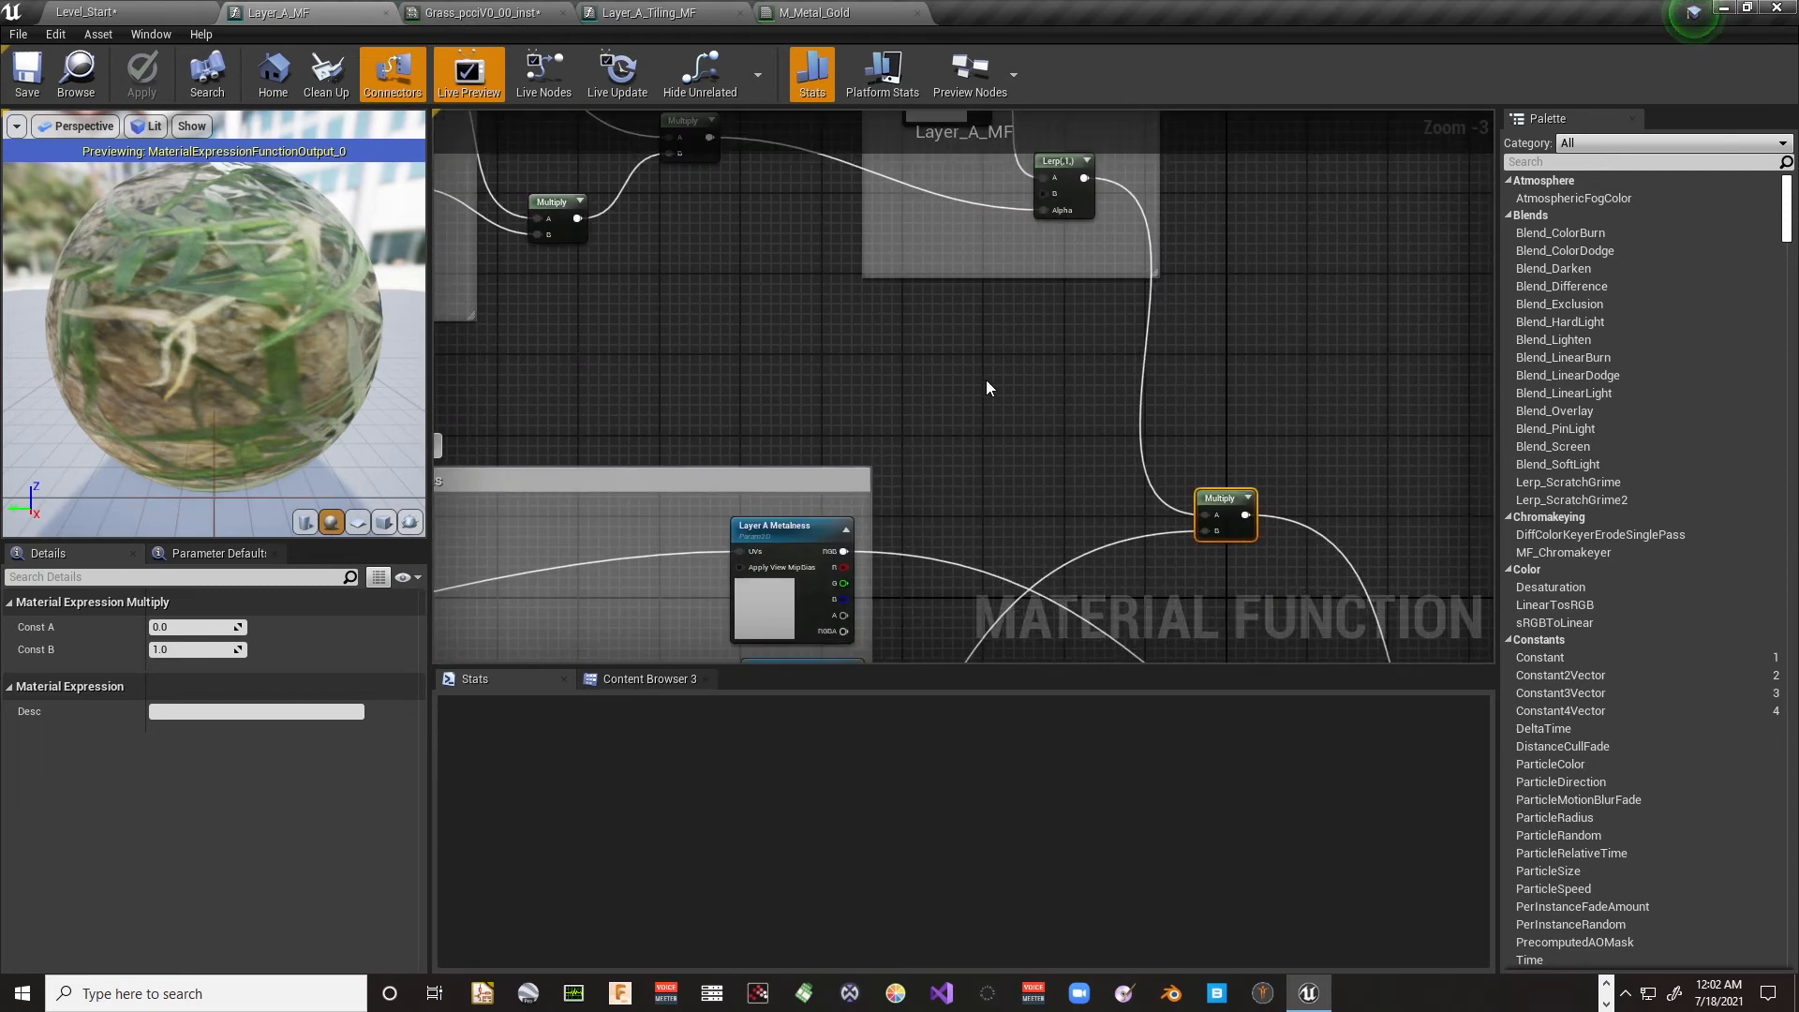
right_drag(986, 380, 923, 414)
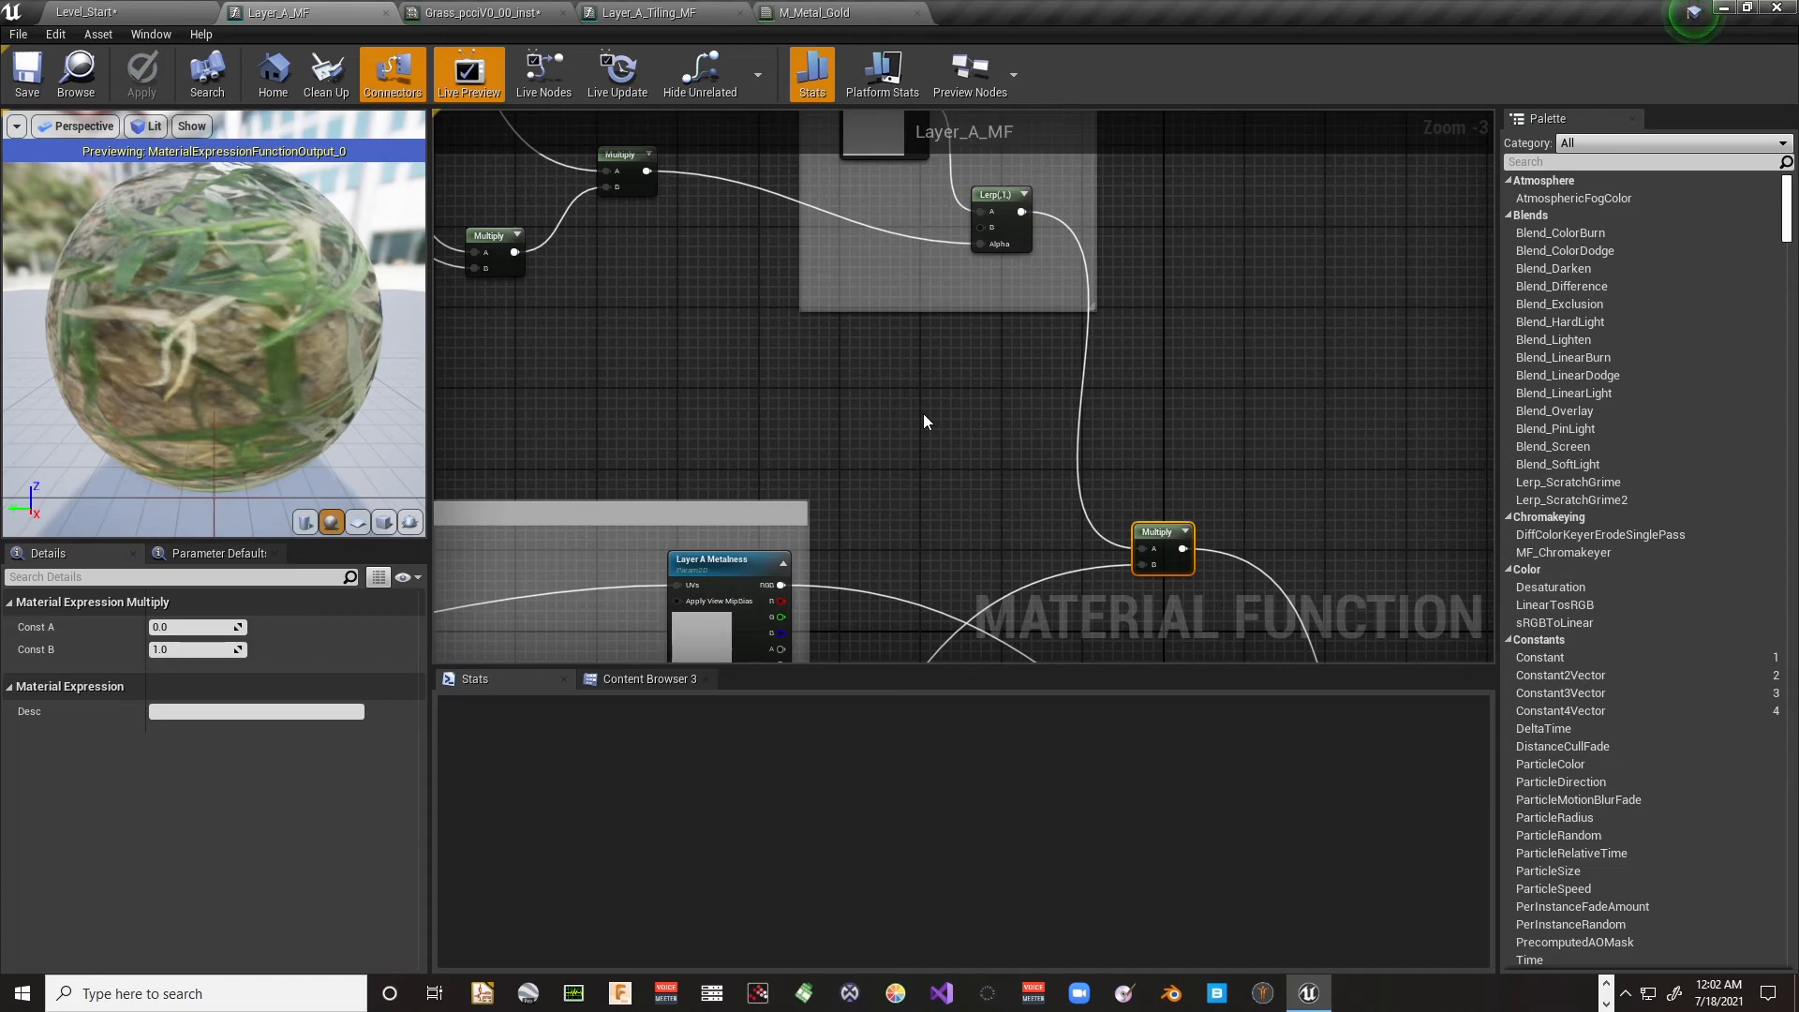
right_drag(639, 318, 494, 111)
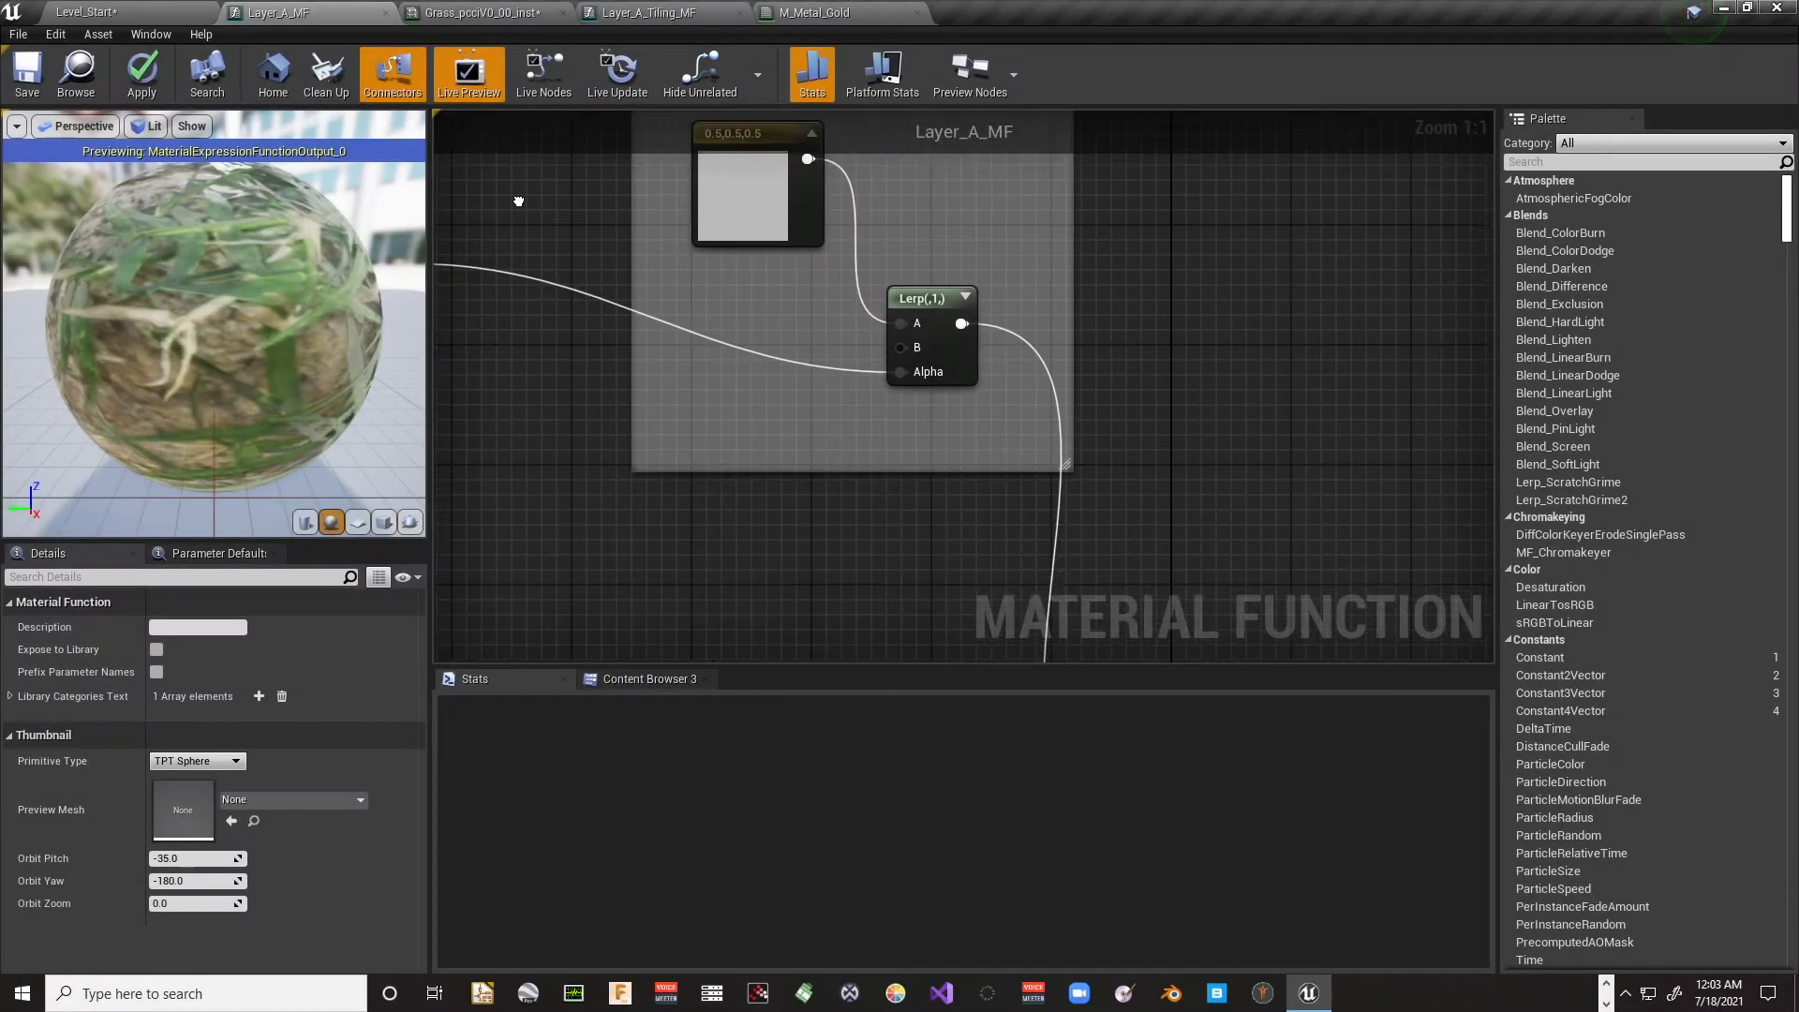
right_drag(862, 489, 925, 559)
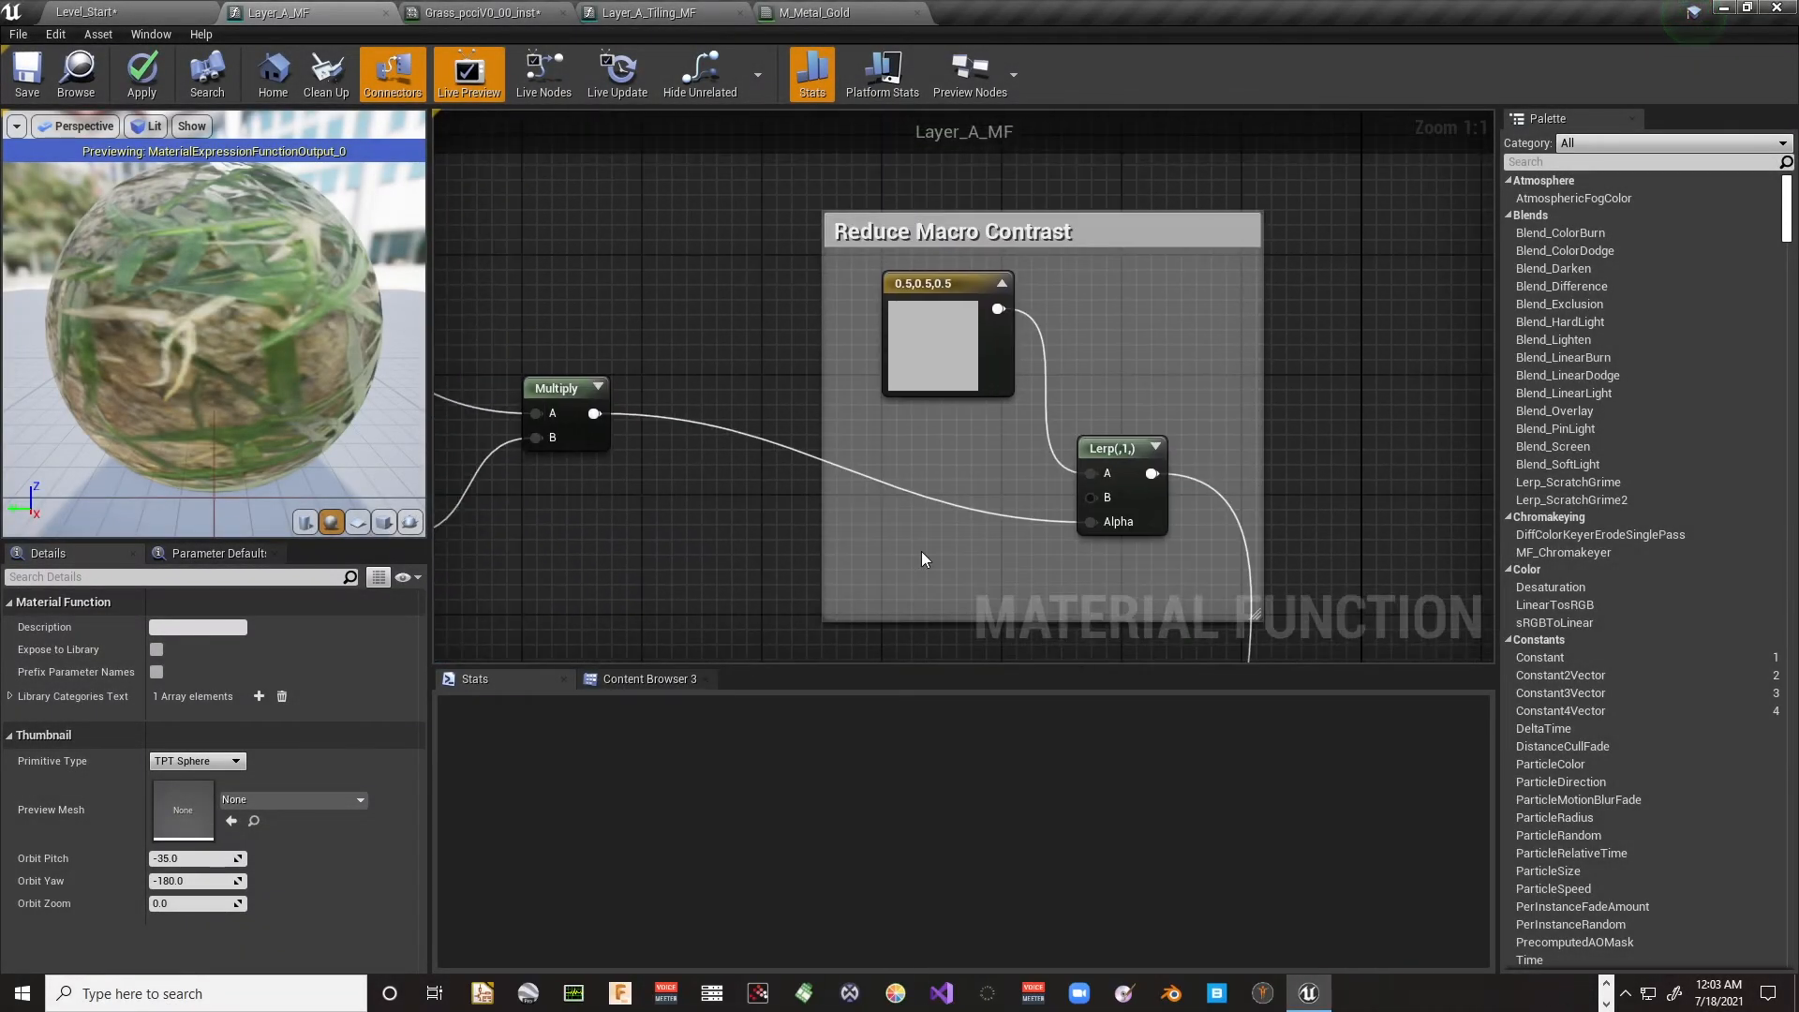
click(940, 278)
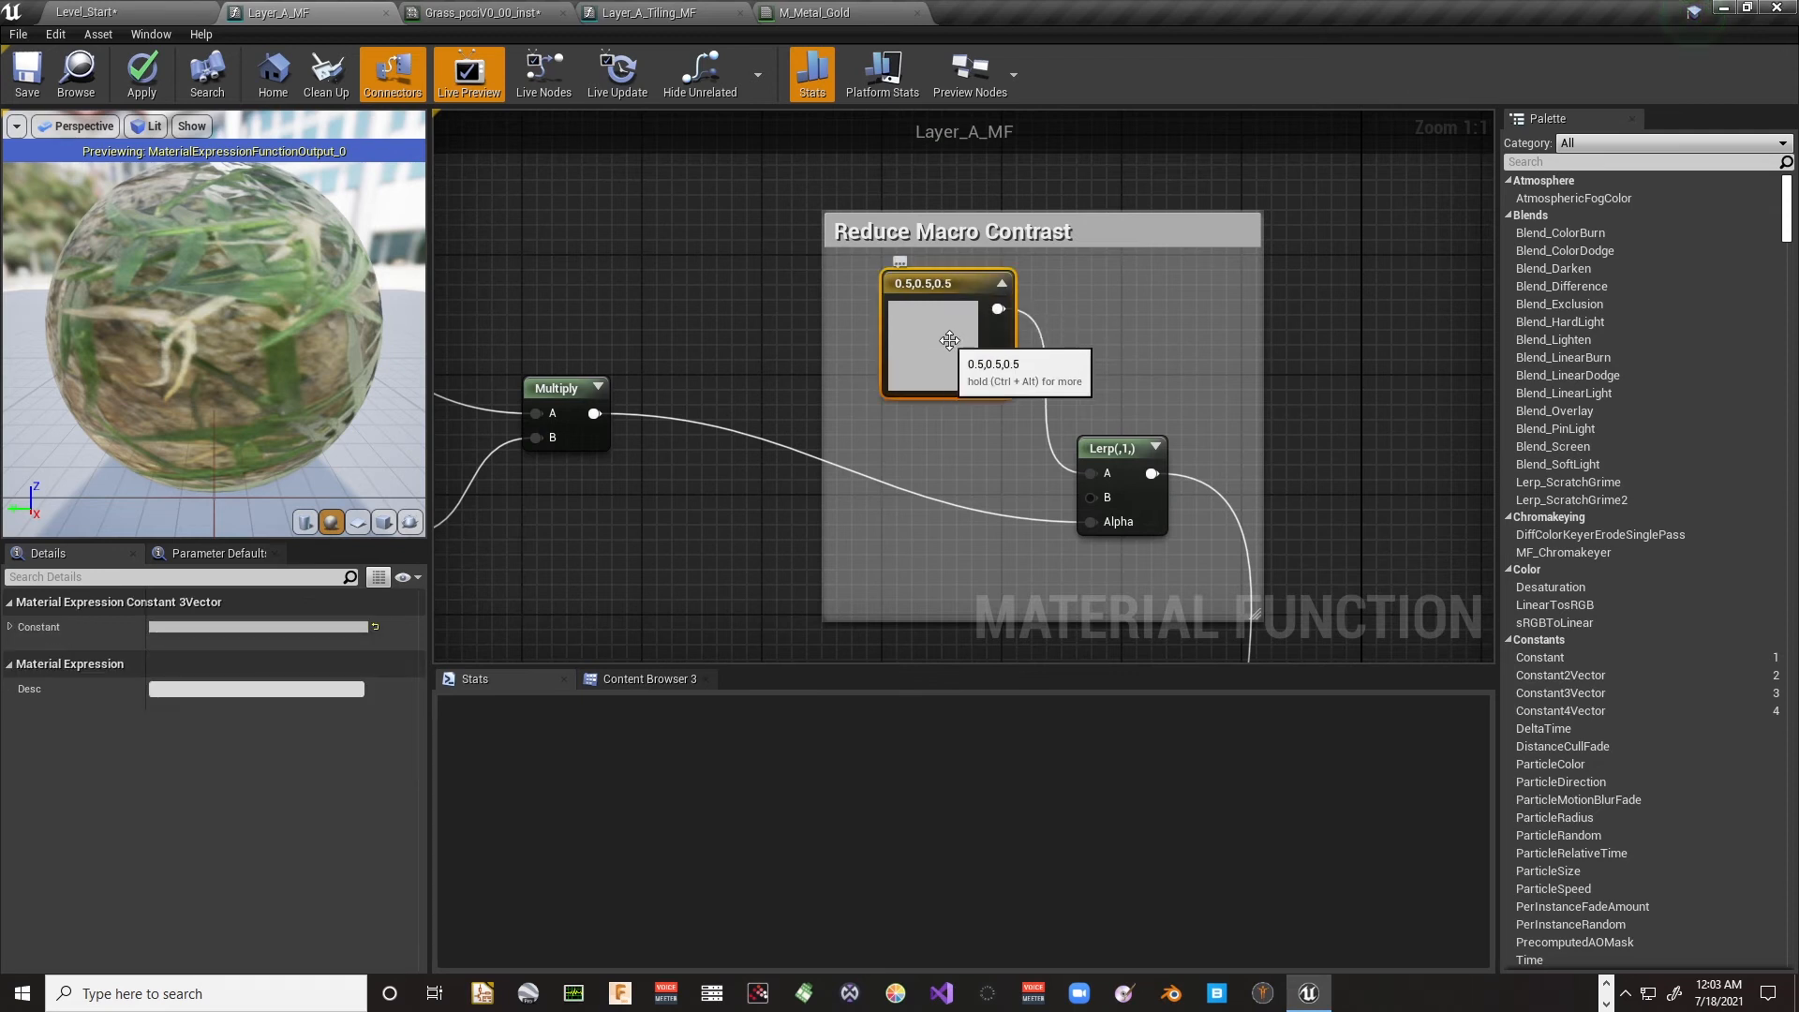
right_click(940, 291)
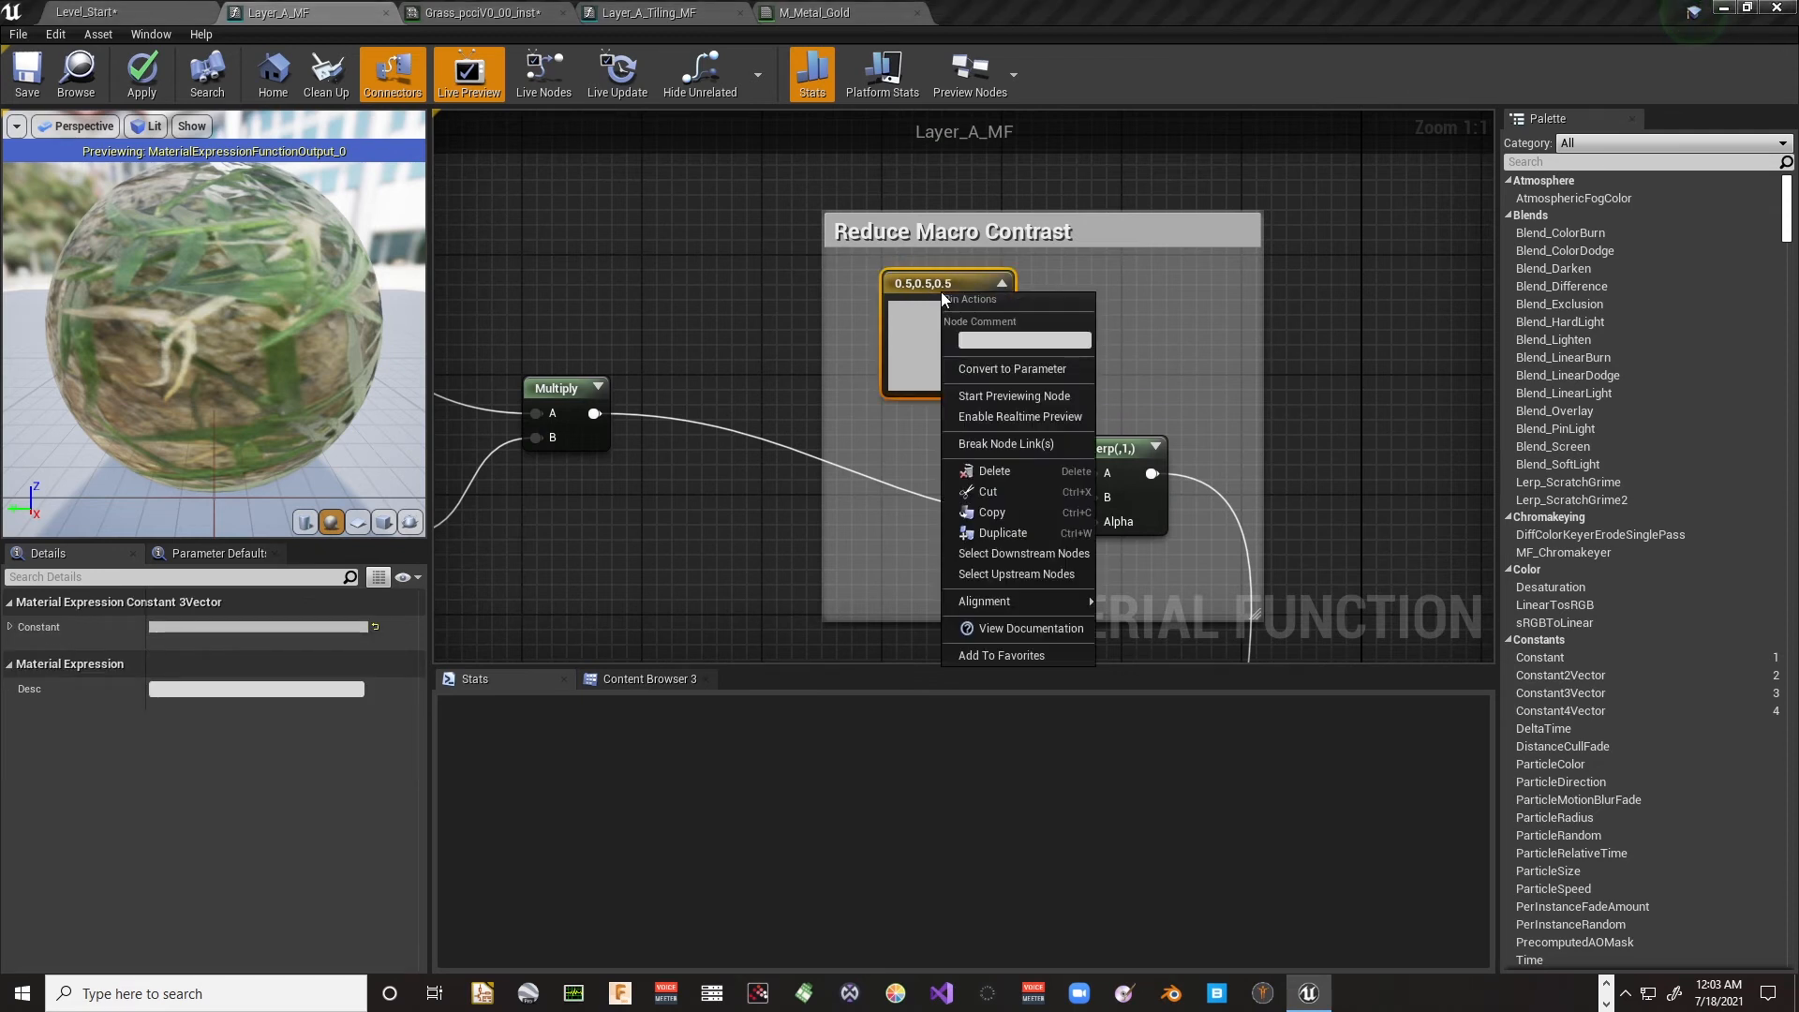
click(975, 370)
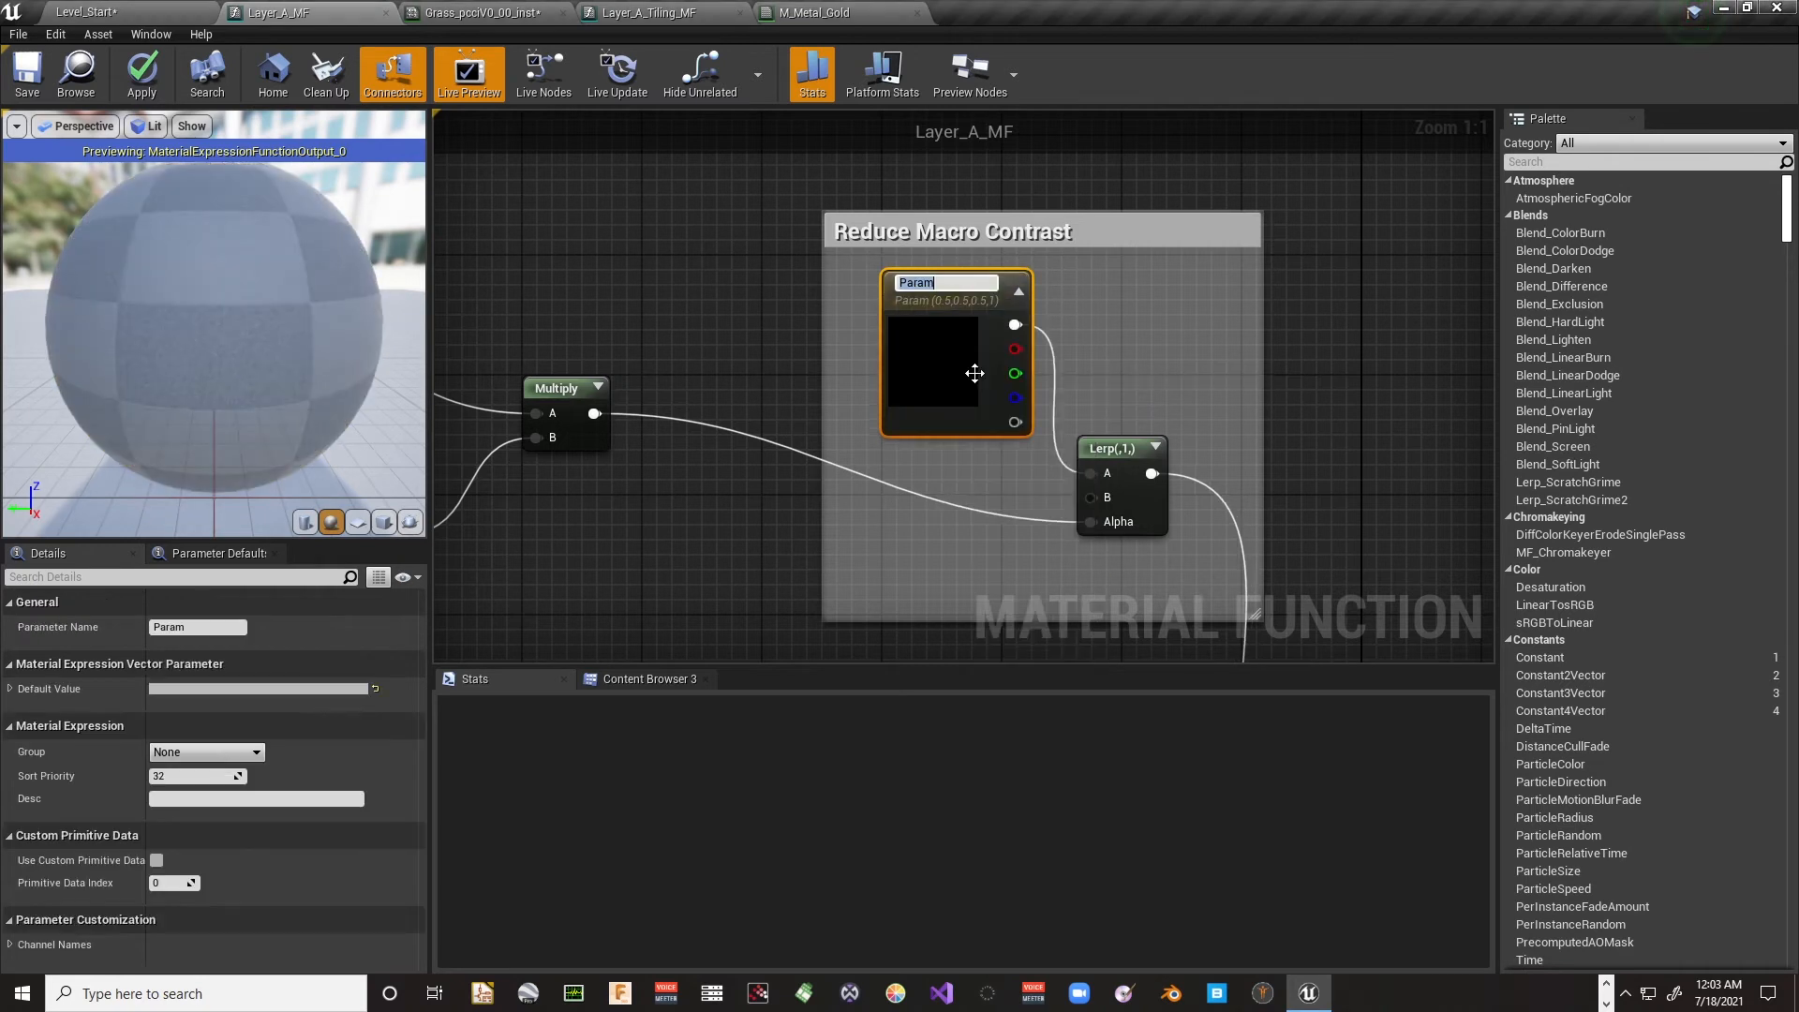
Step: Name the new parameter "Layer A Macro Variation Contrast" and save the Layer_A_MF material function
click(222, 628)
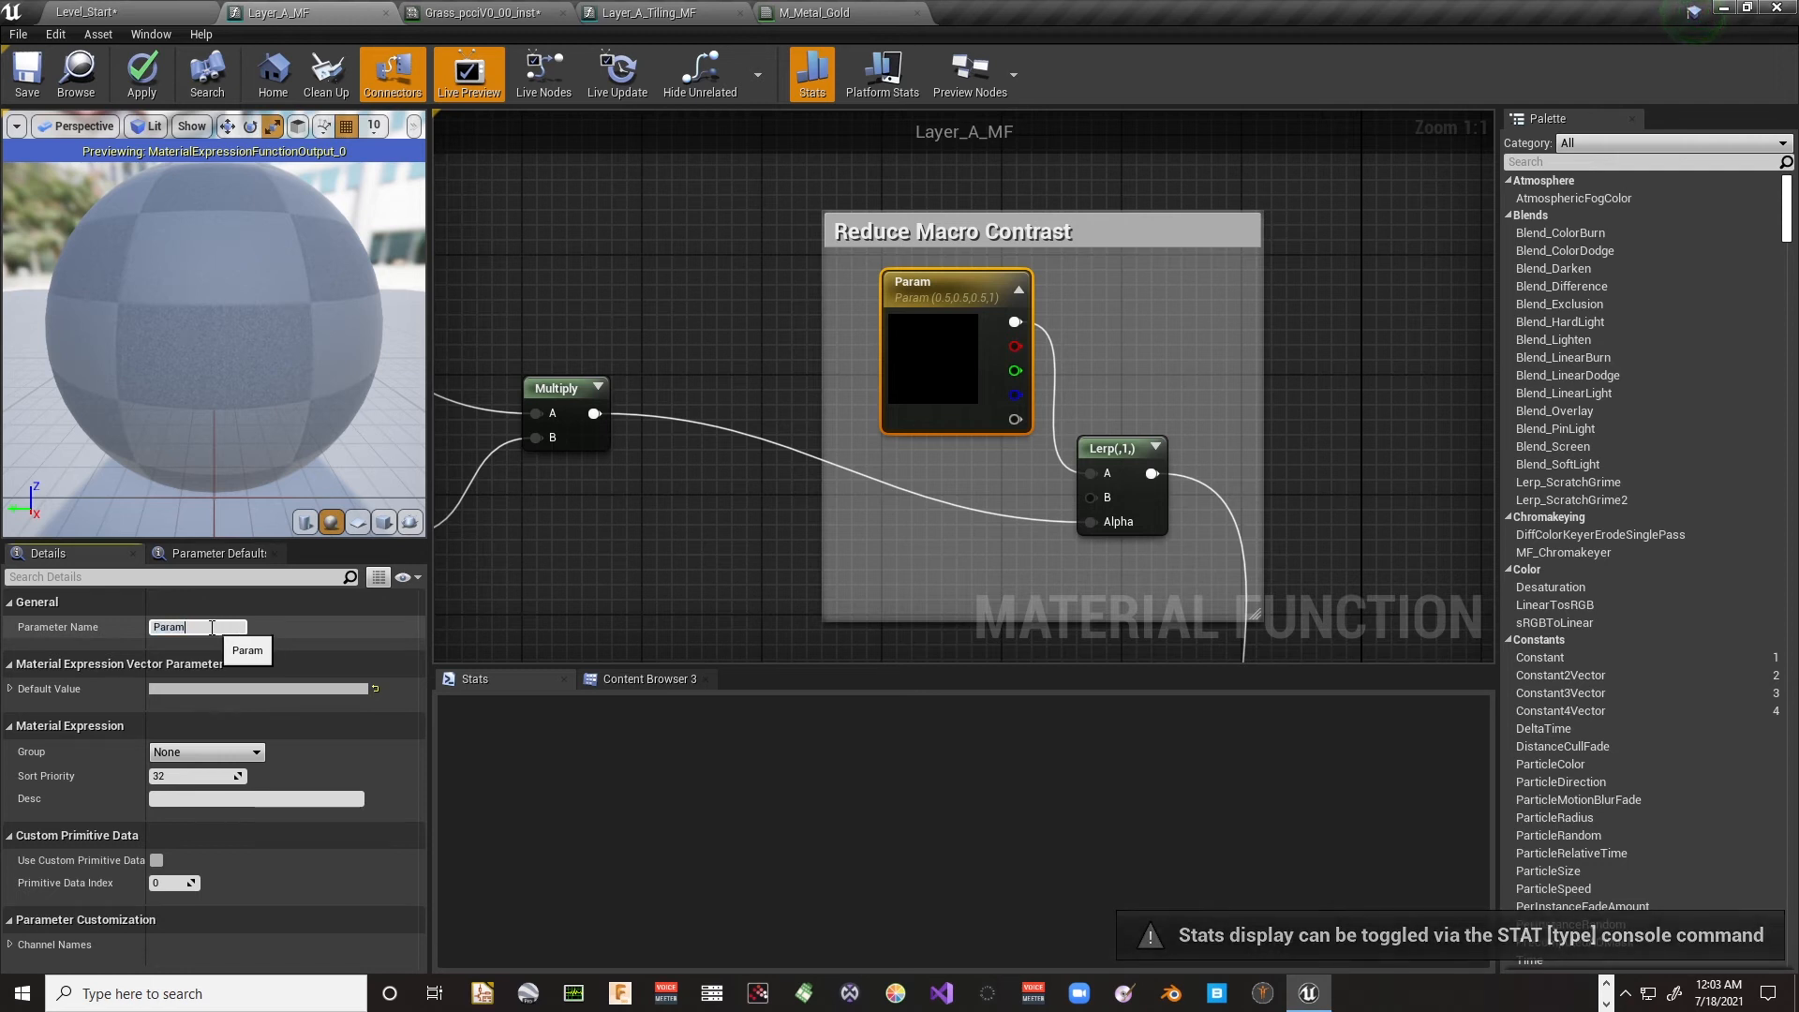
double_click(167, 628)
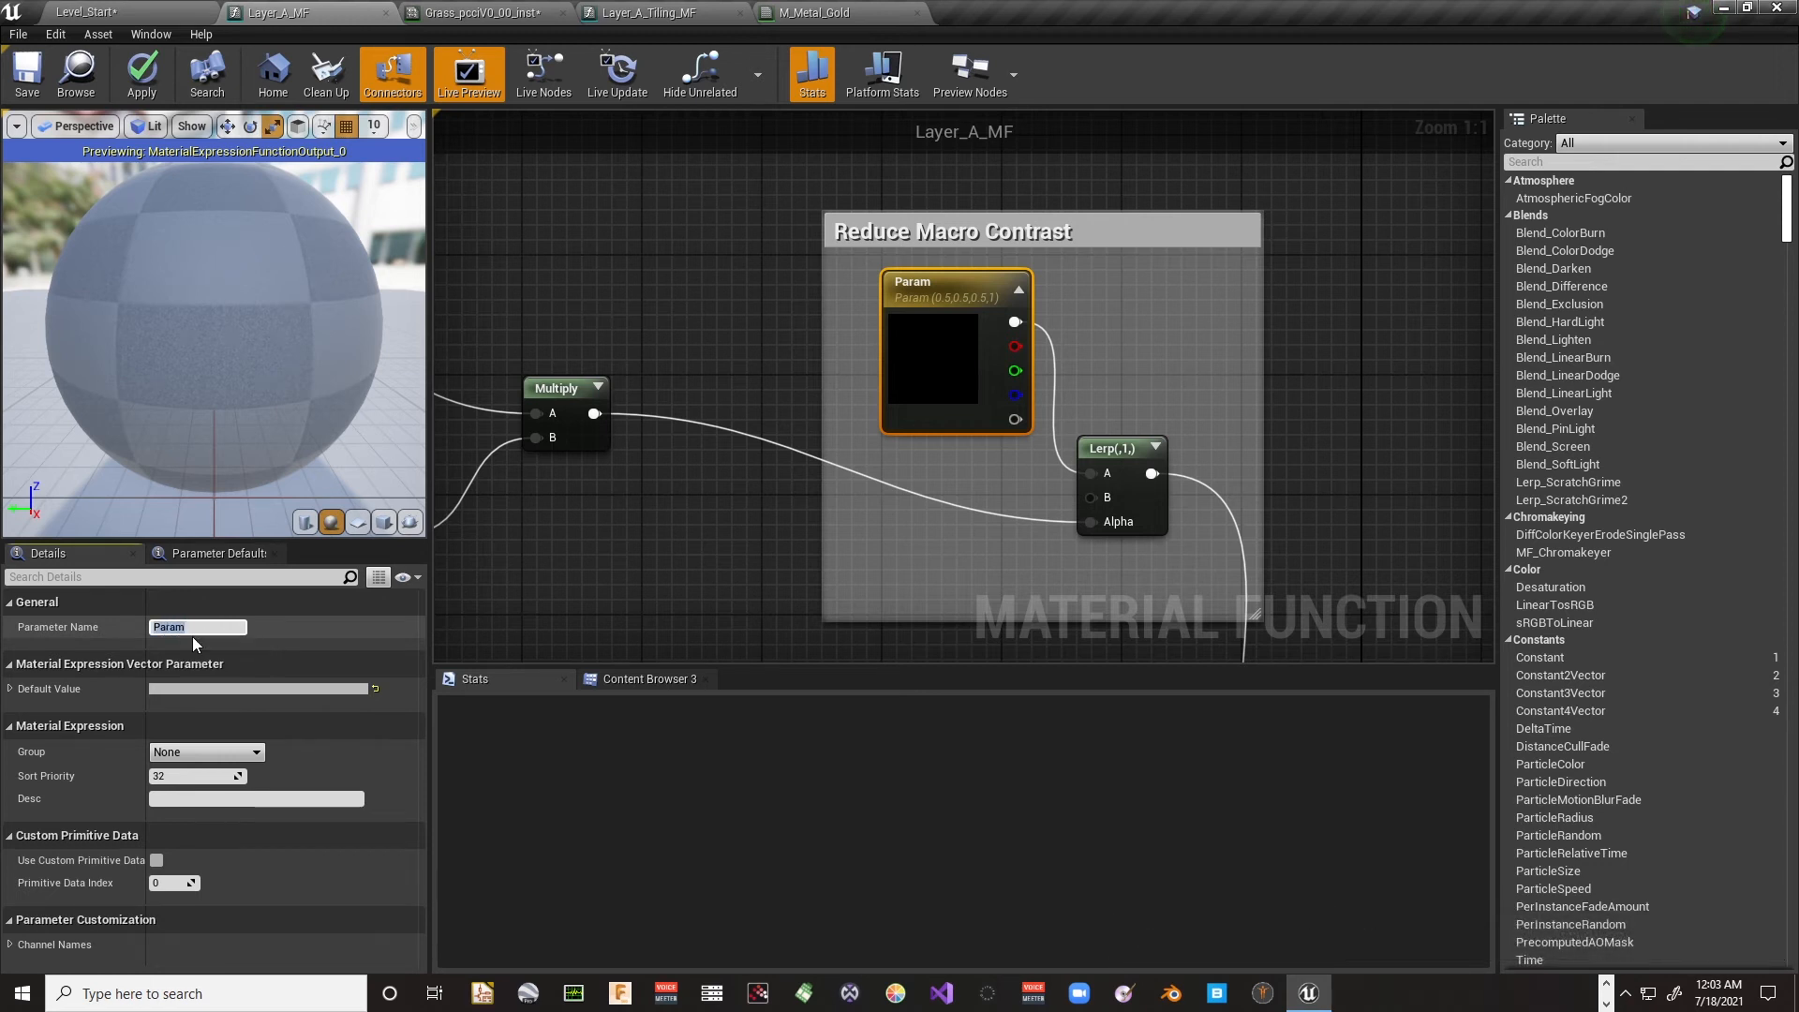
text(Layer A Macro Variatio)
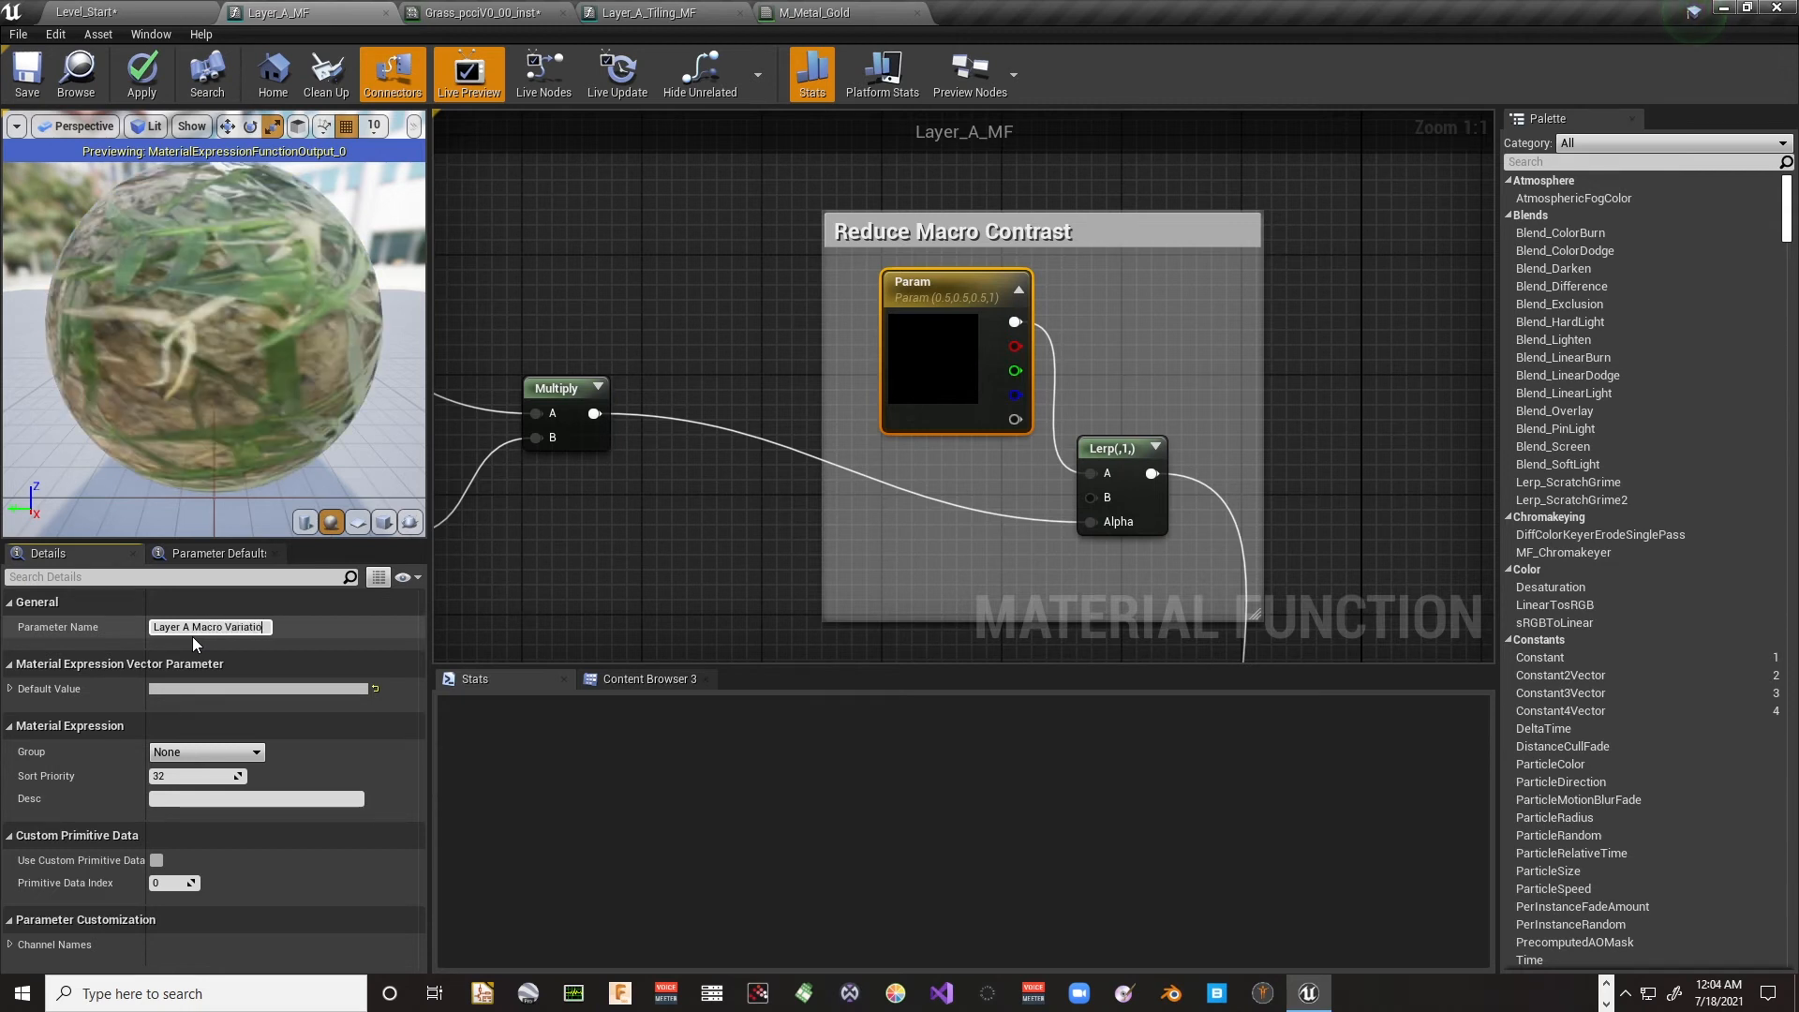
text(n Contrast)
key(Return)
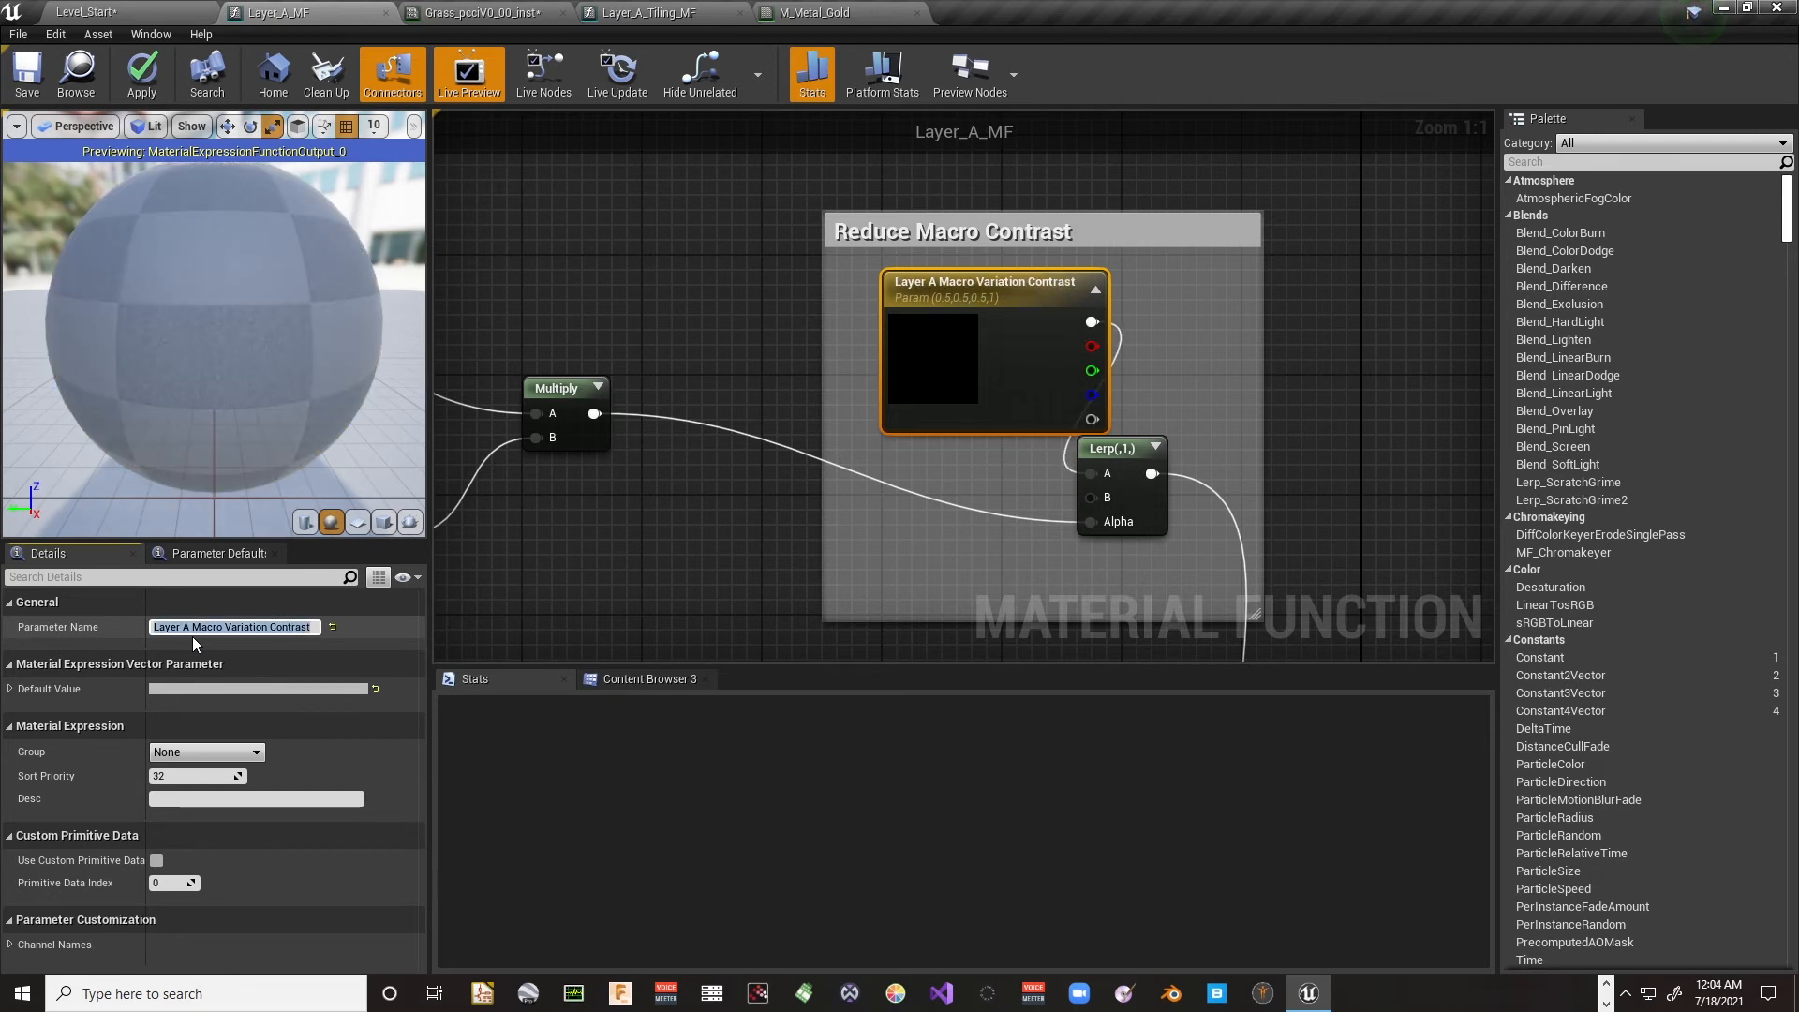
click(570, 575)
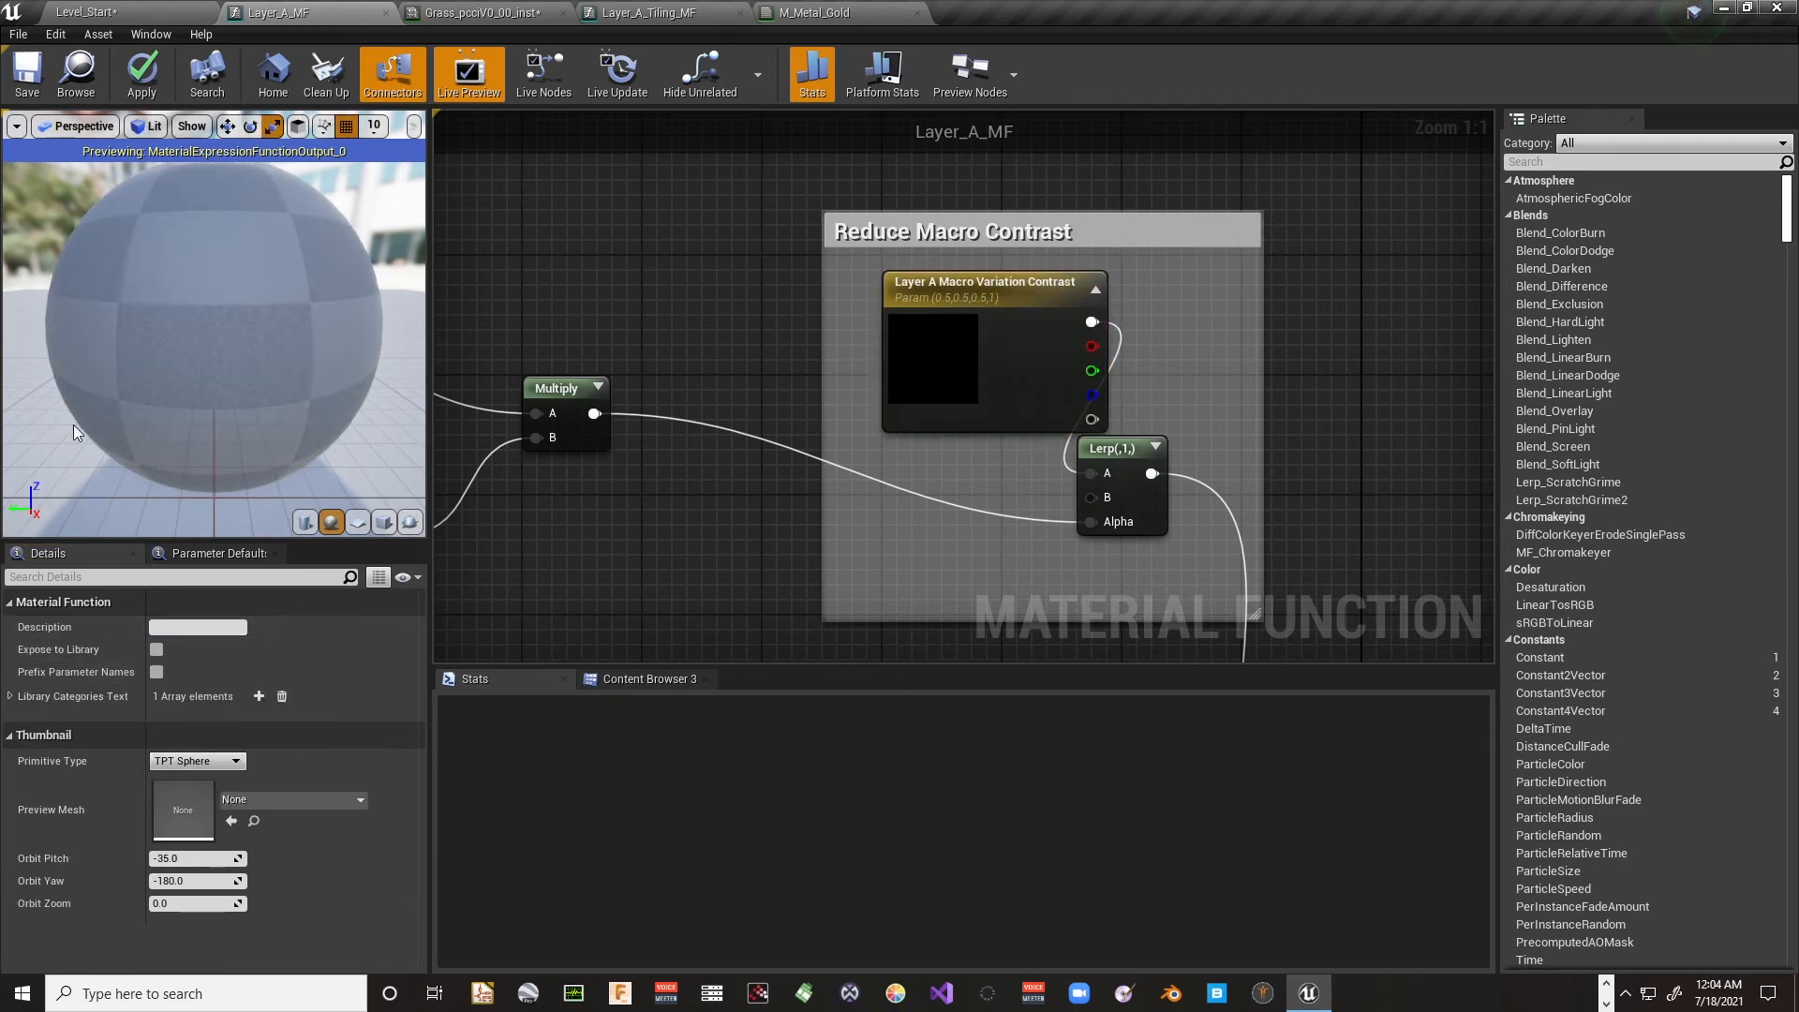
click(27, 75)
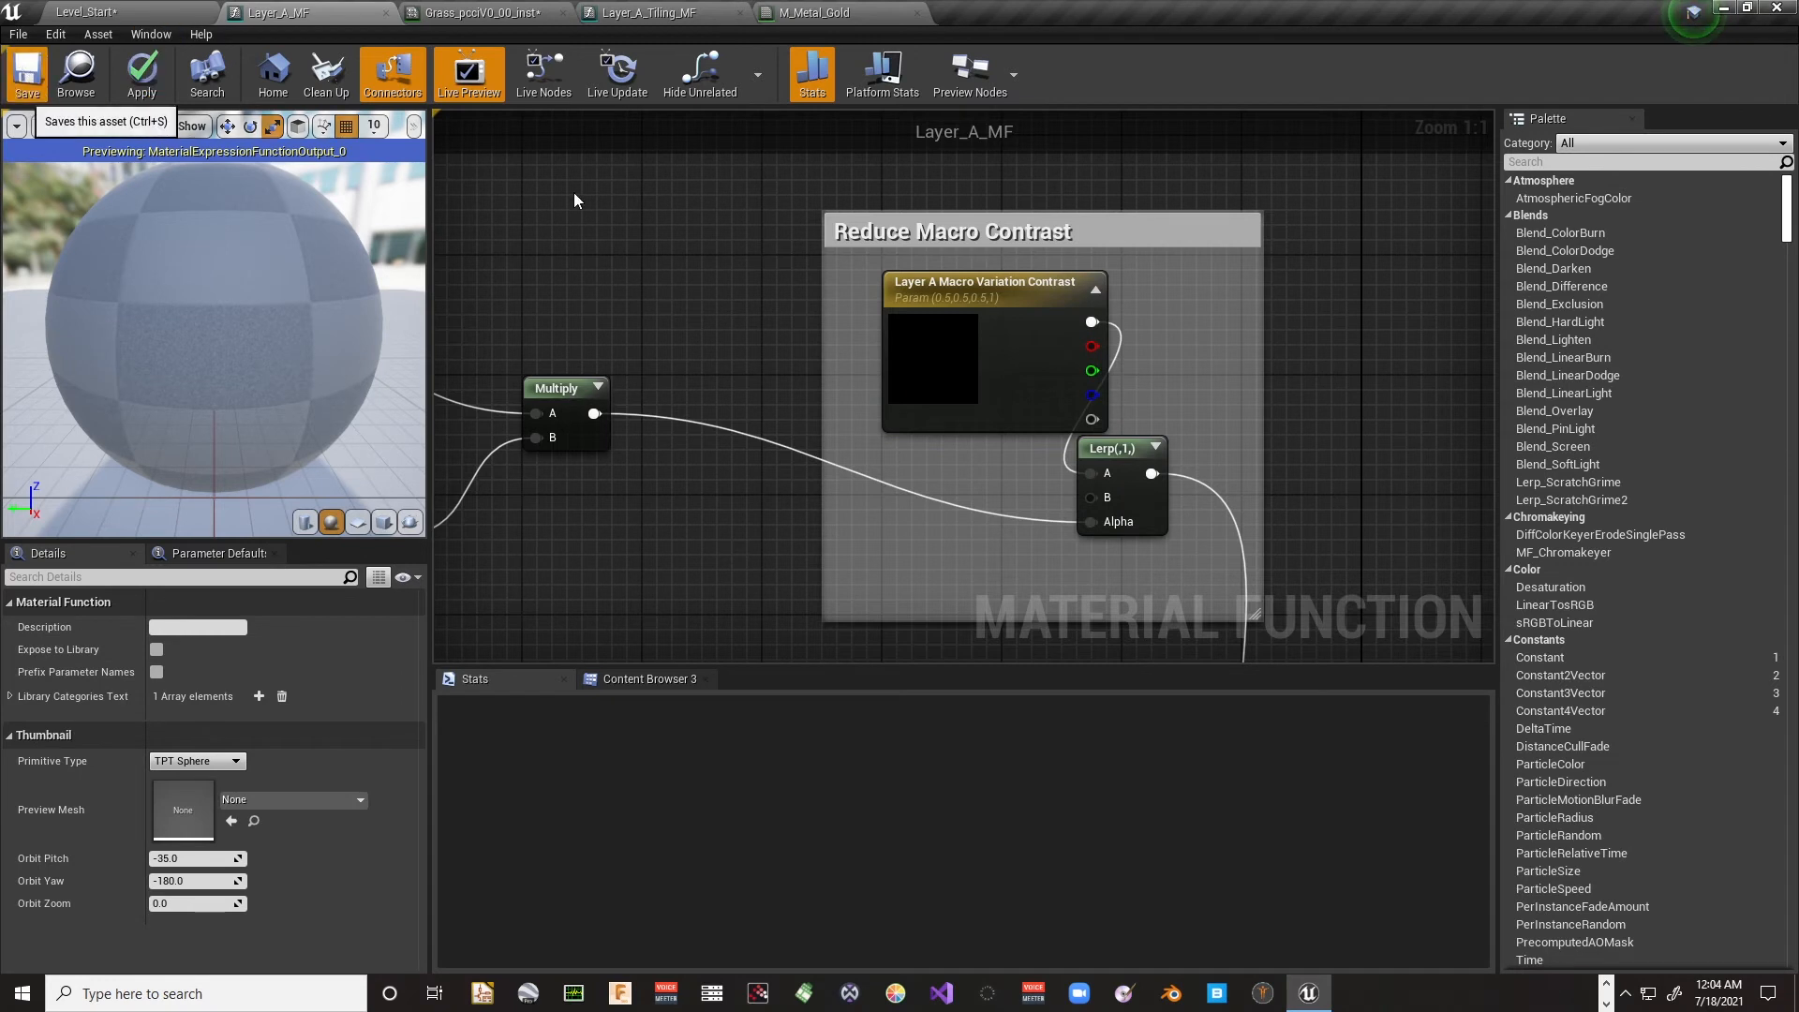
Step: Inspect the default R, G, B and A values of the Layer A Macro Variation Contrast parameter
right_drag(670, 297, 824, 275)
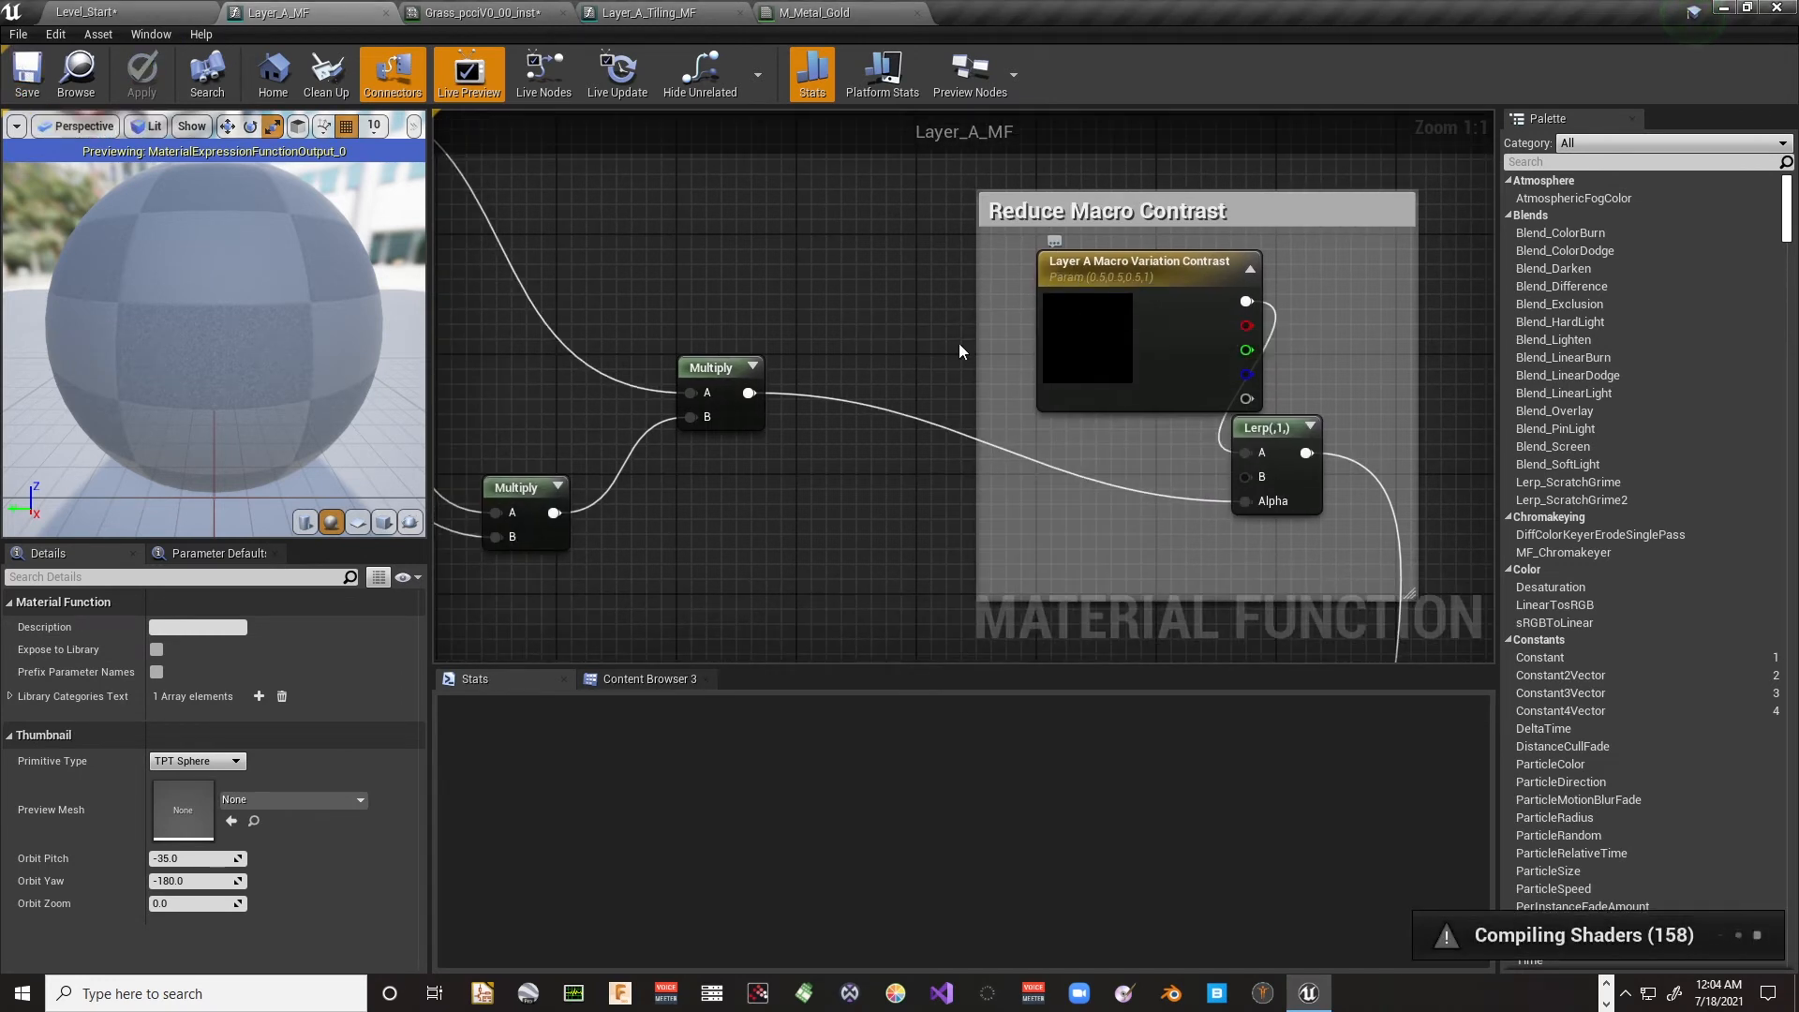
right_drag(810, 316, 871, 335)
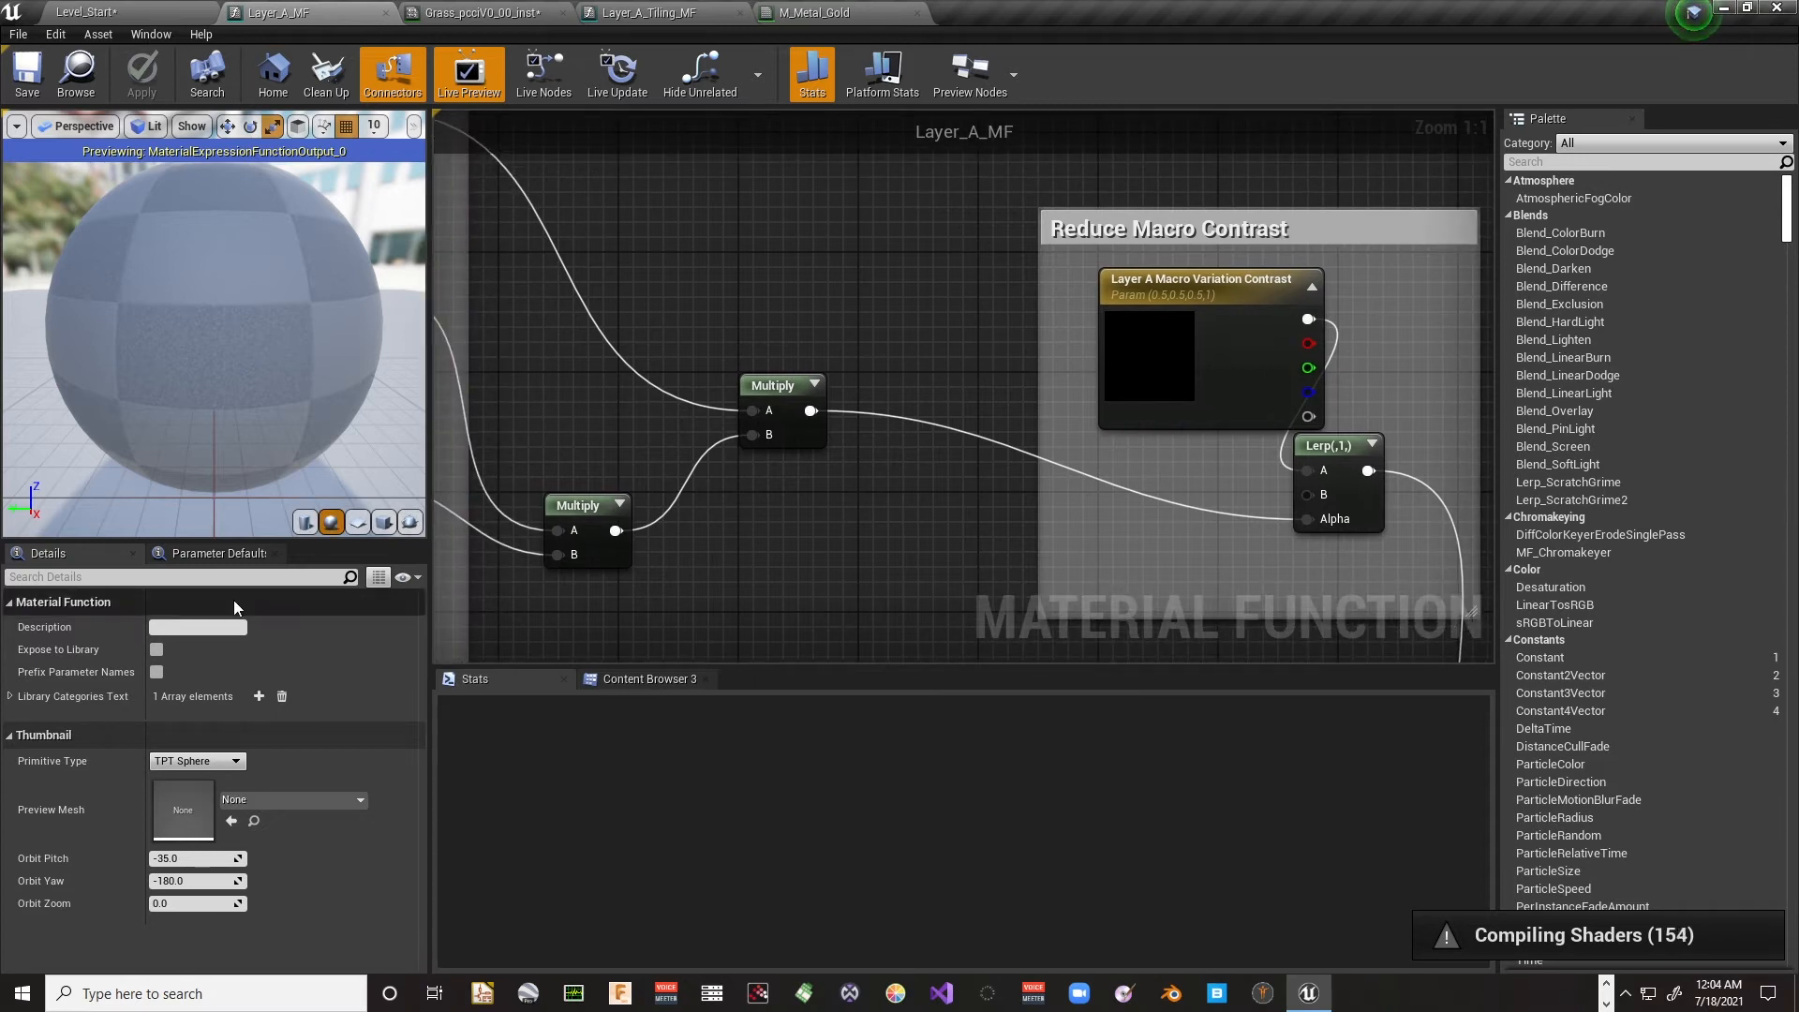
click(1162, 367)
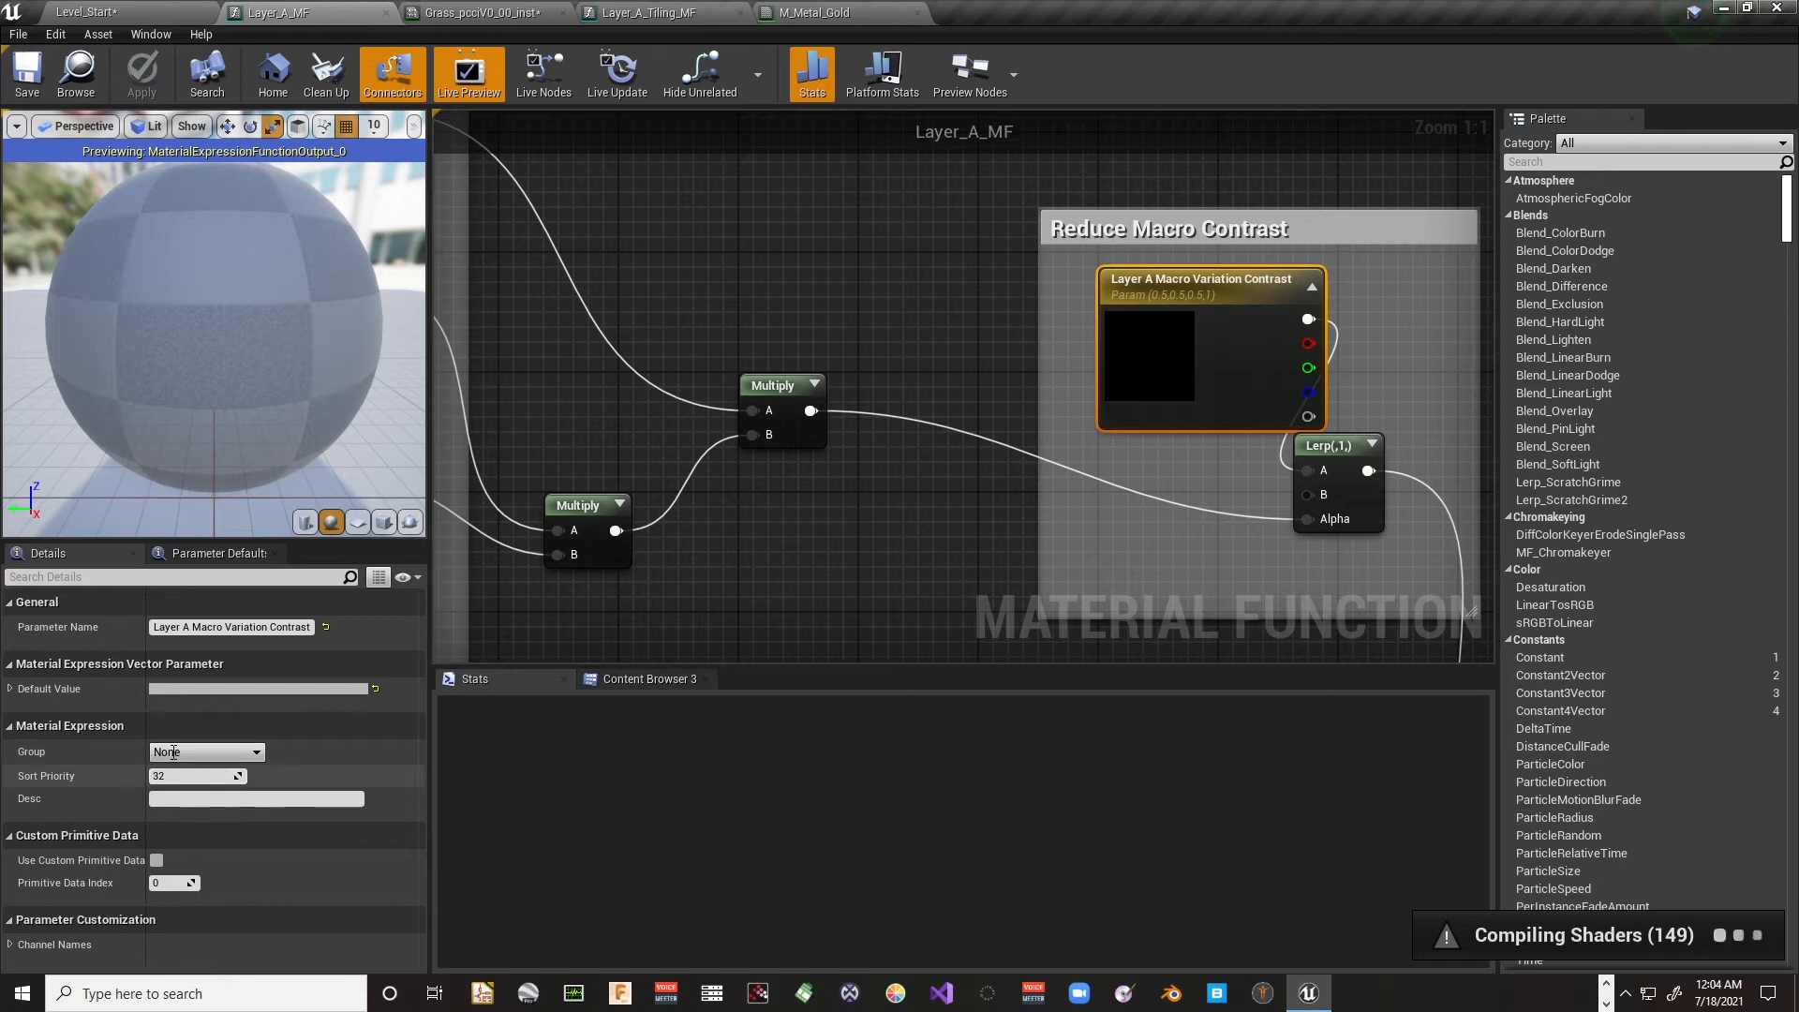
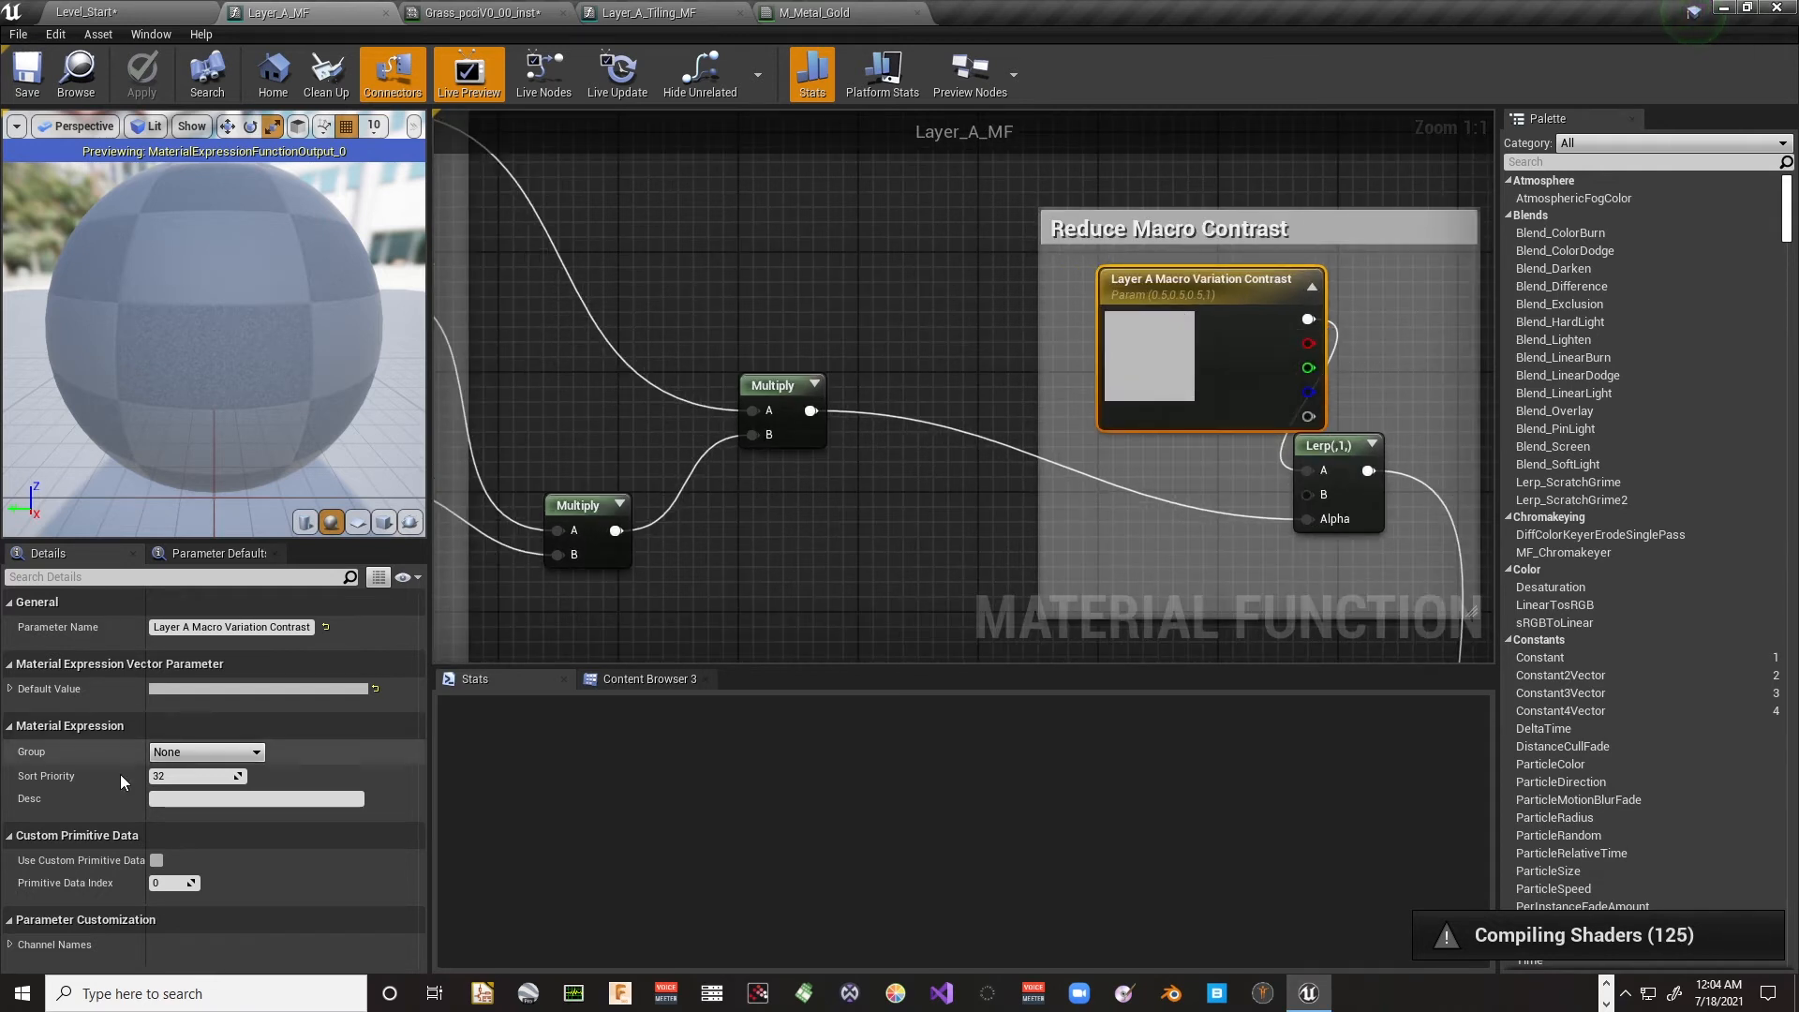
click(10, 689)
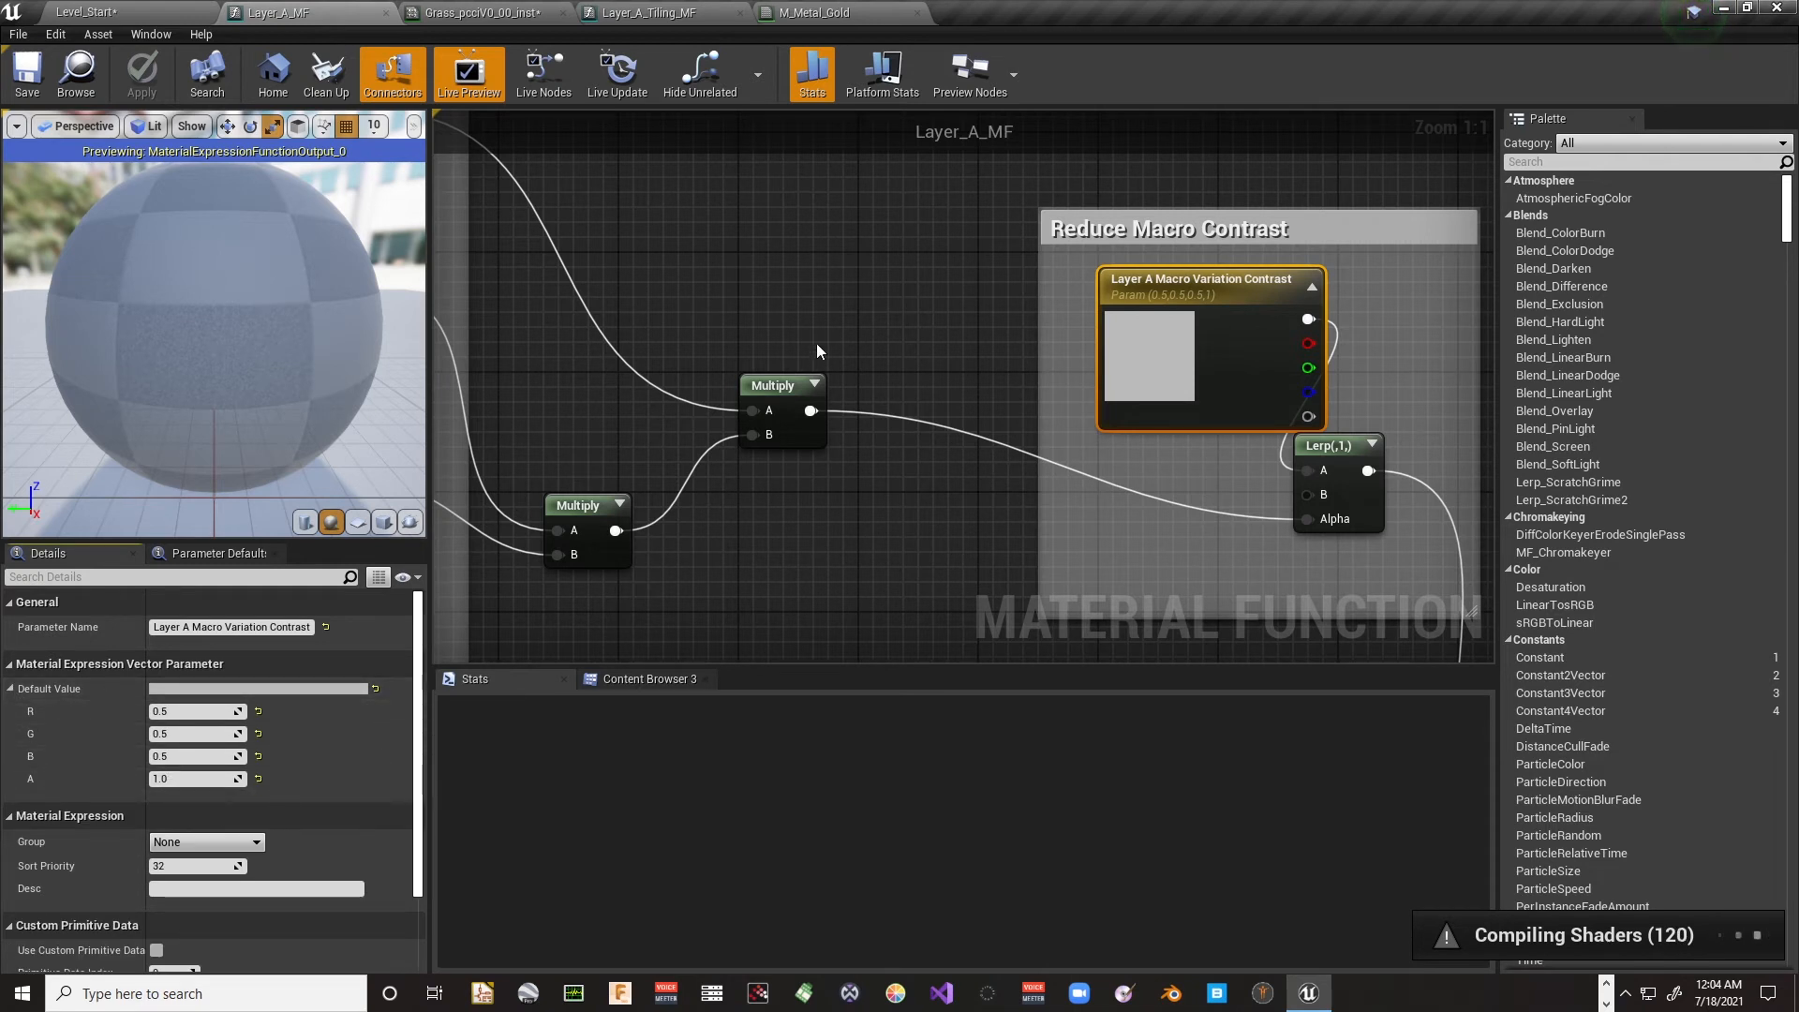
right_drag(817, 343, 806, 420)
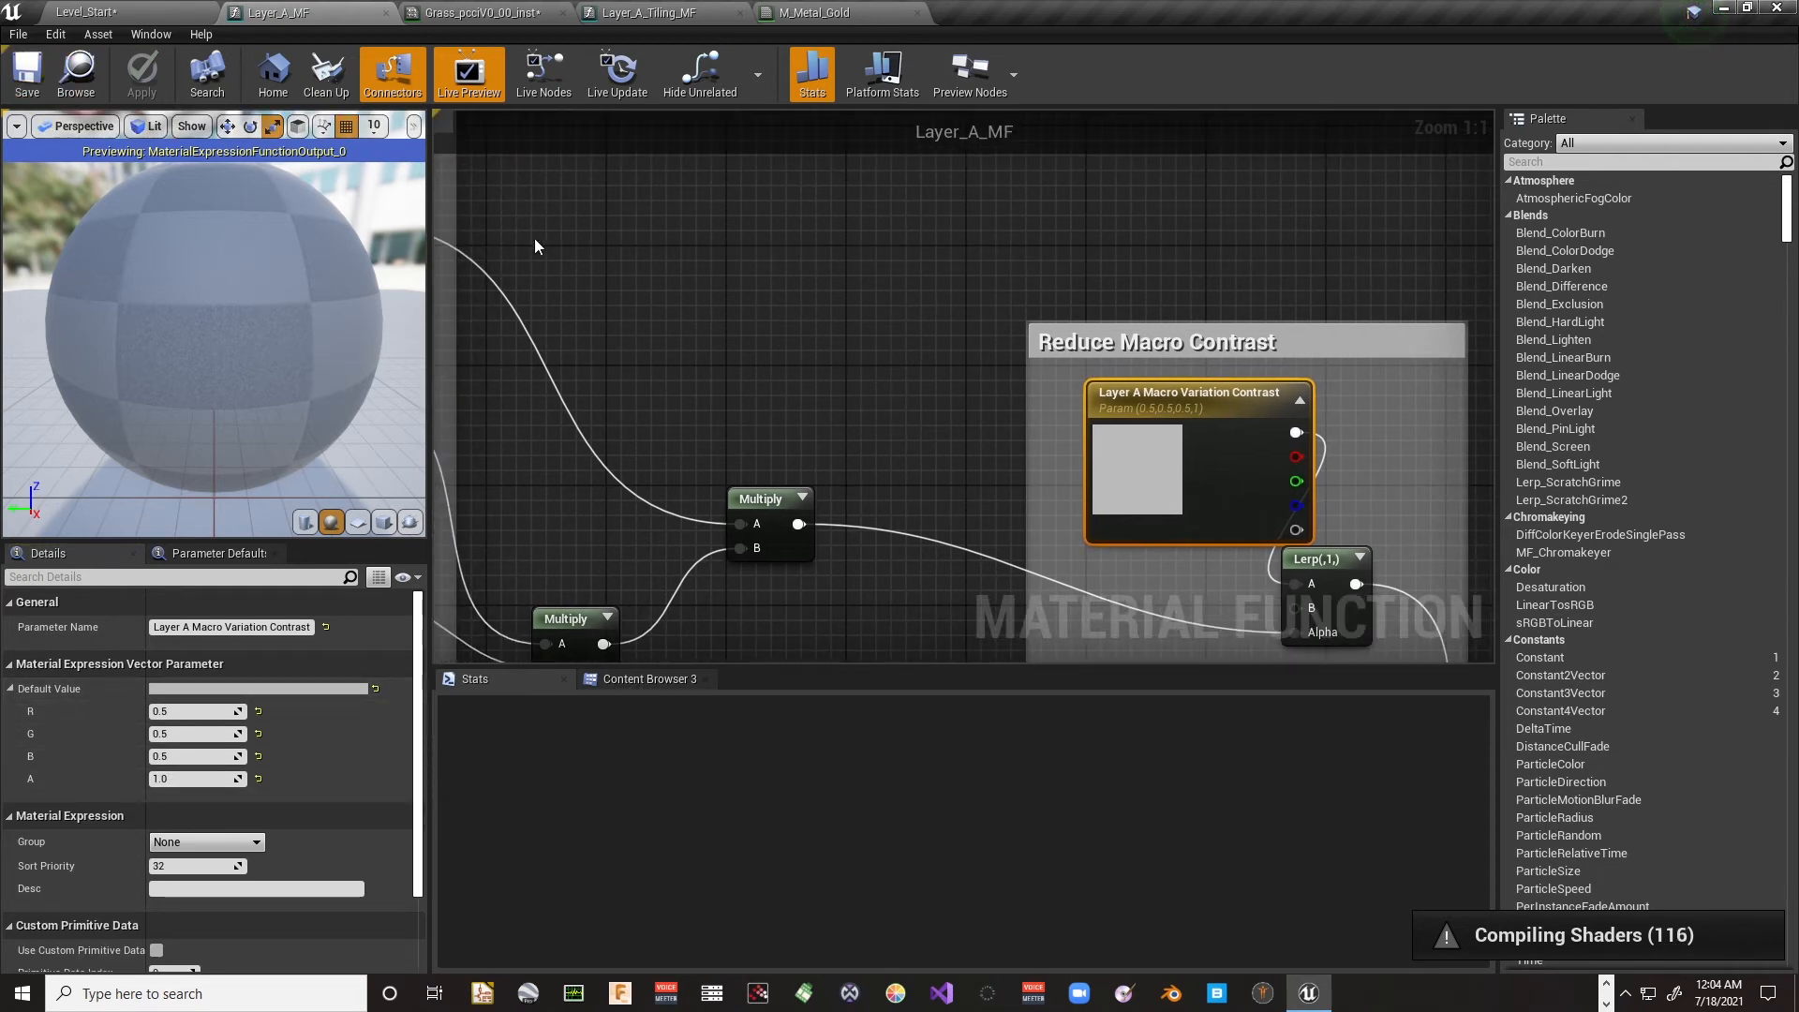
Step: Open Level_Start_Mat_Inst from the Survive/Landscape/Materials folder and float its editor in front of the Level_Start level
click(150, 12)
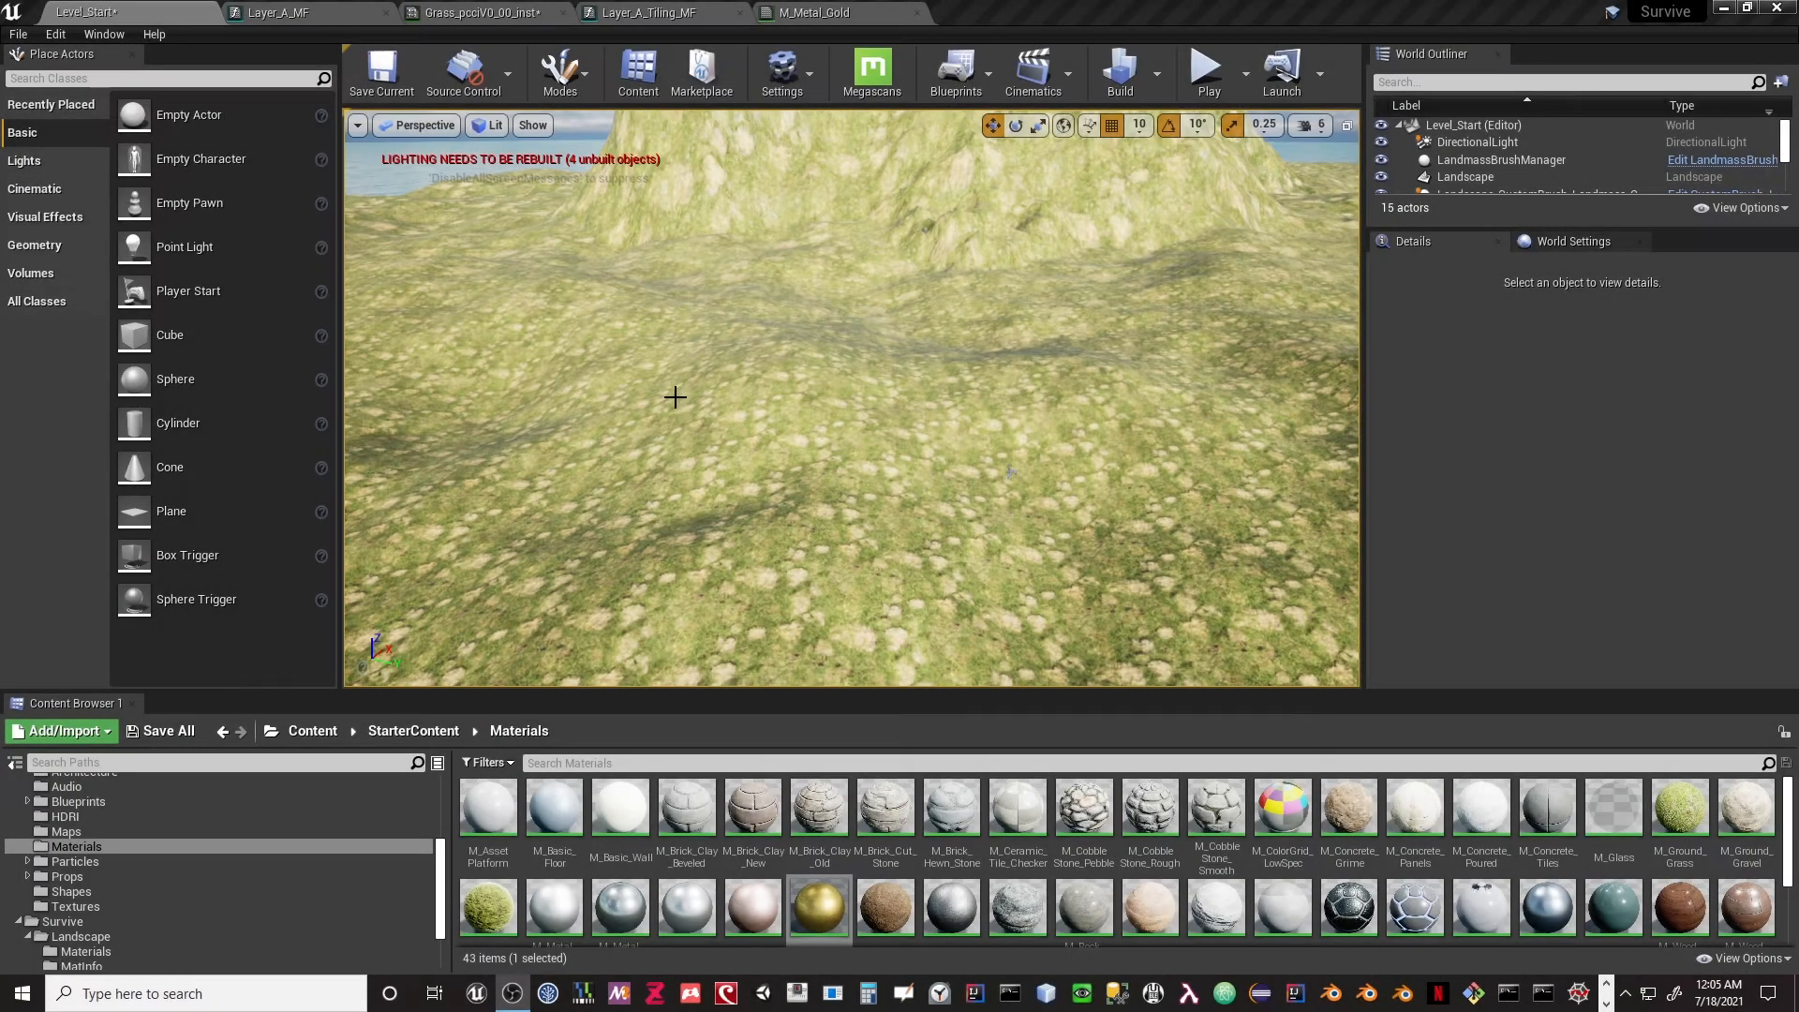
right_drag(675, 397, 761, 362)
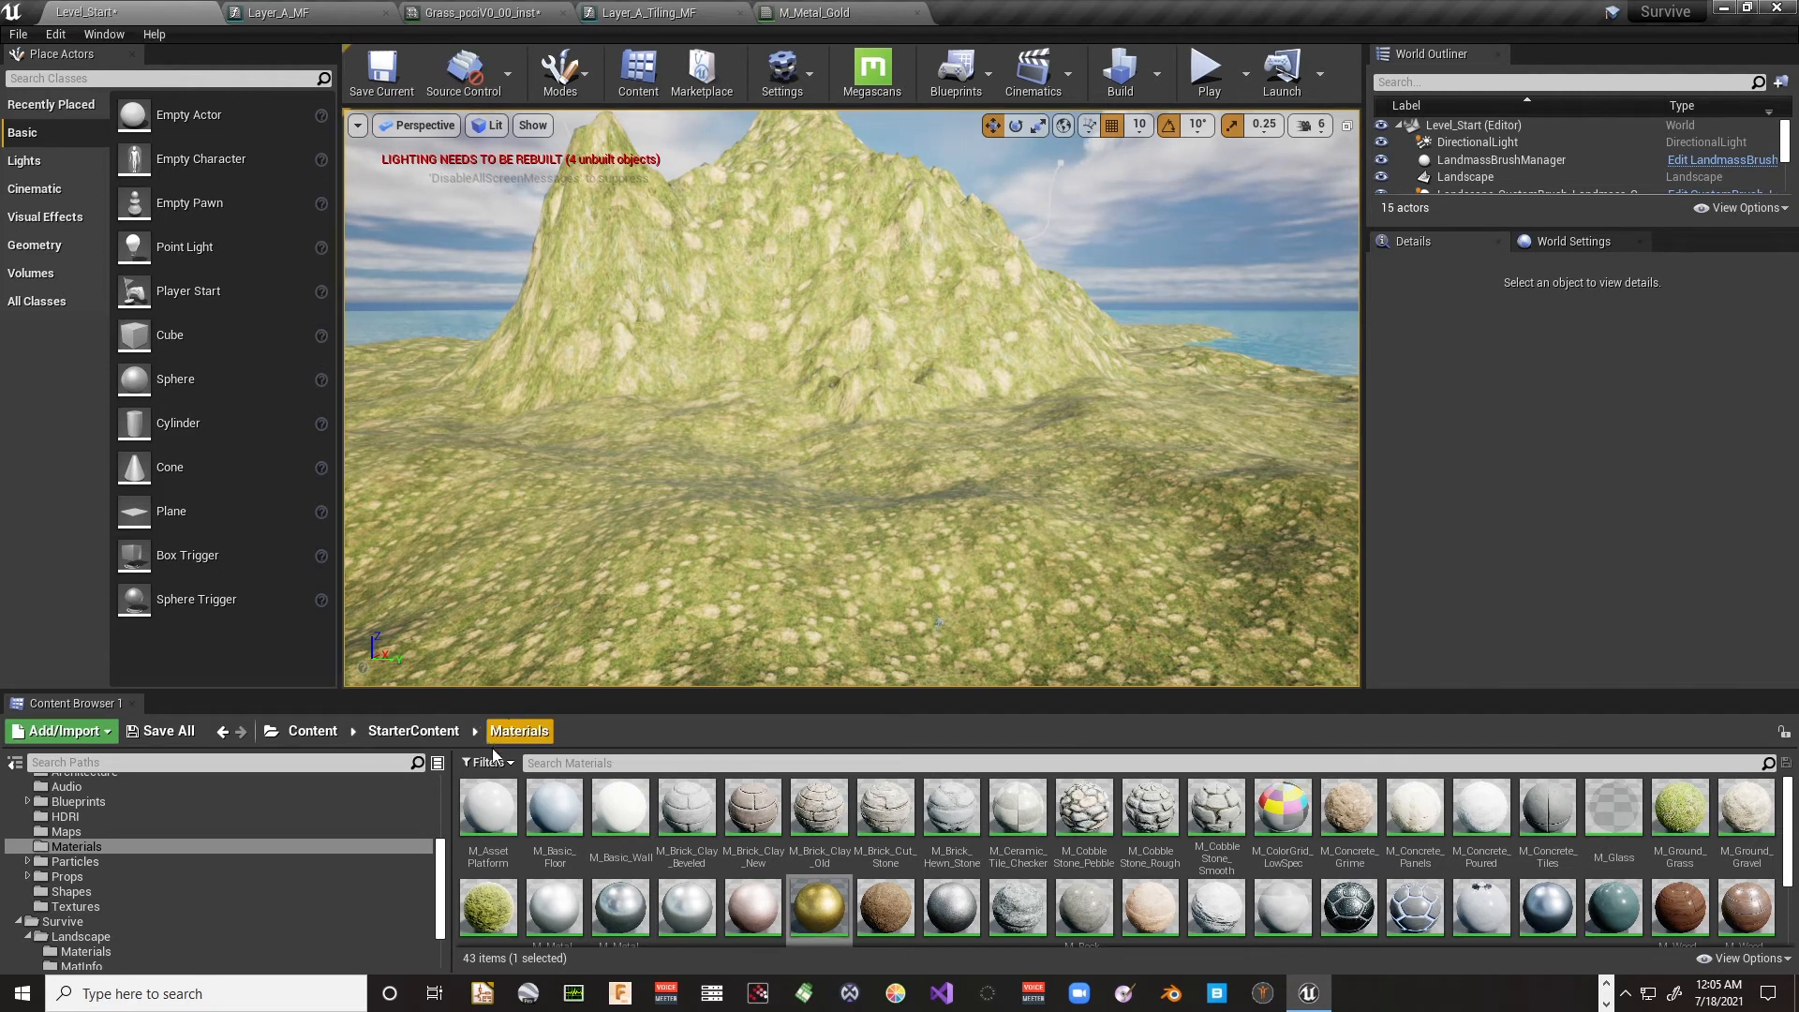
scroll(92, 869, down, 3)
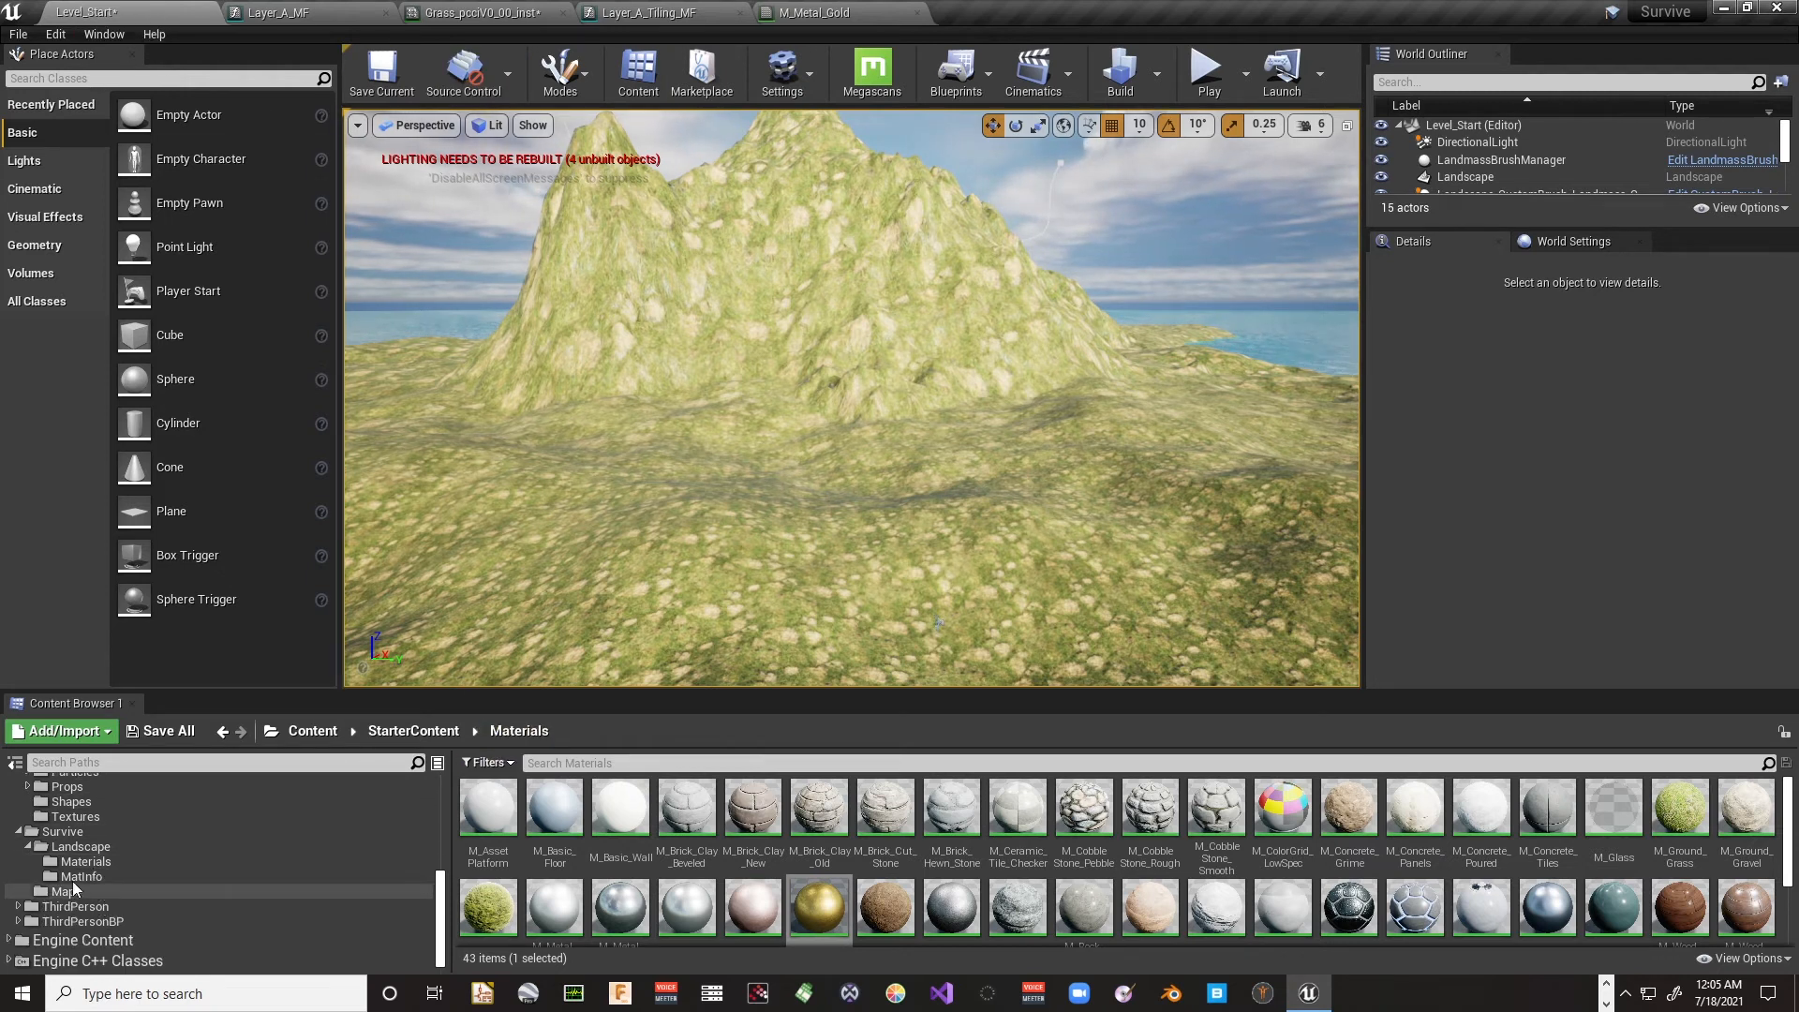
click(90, 863)
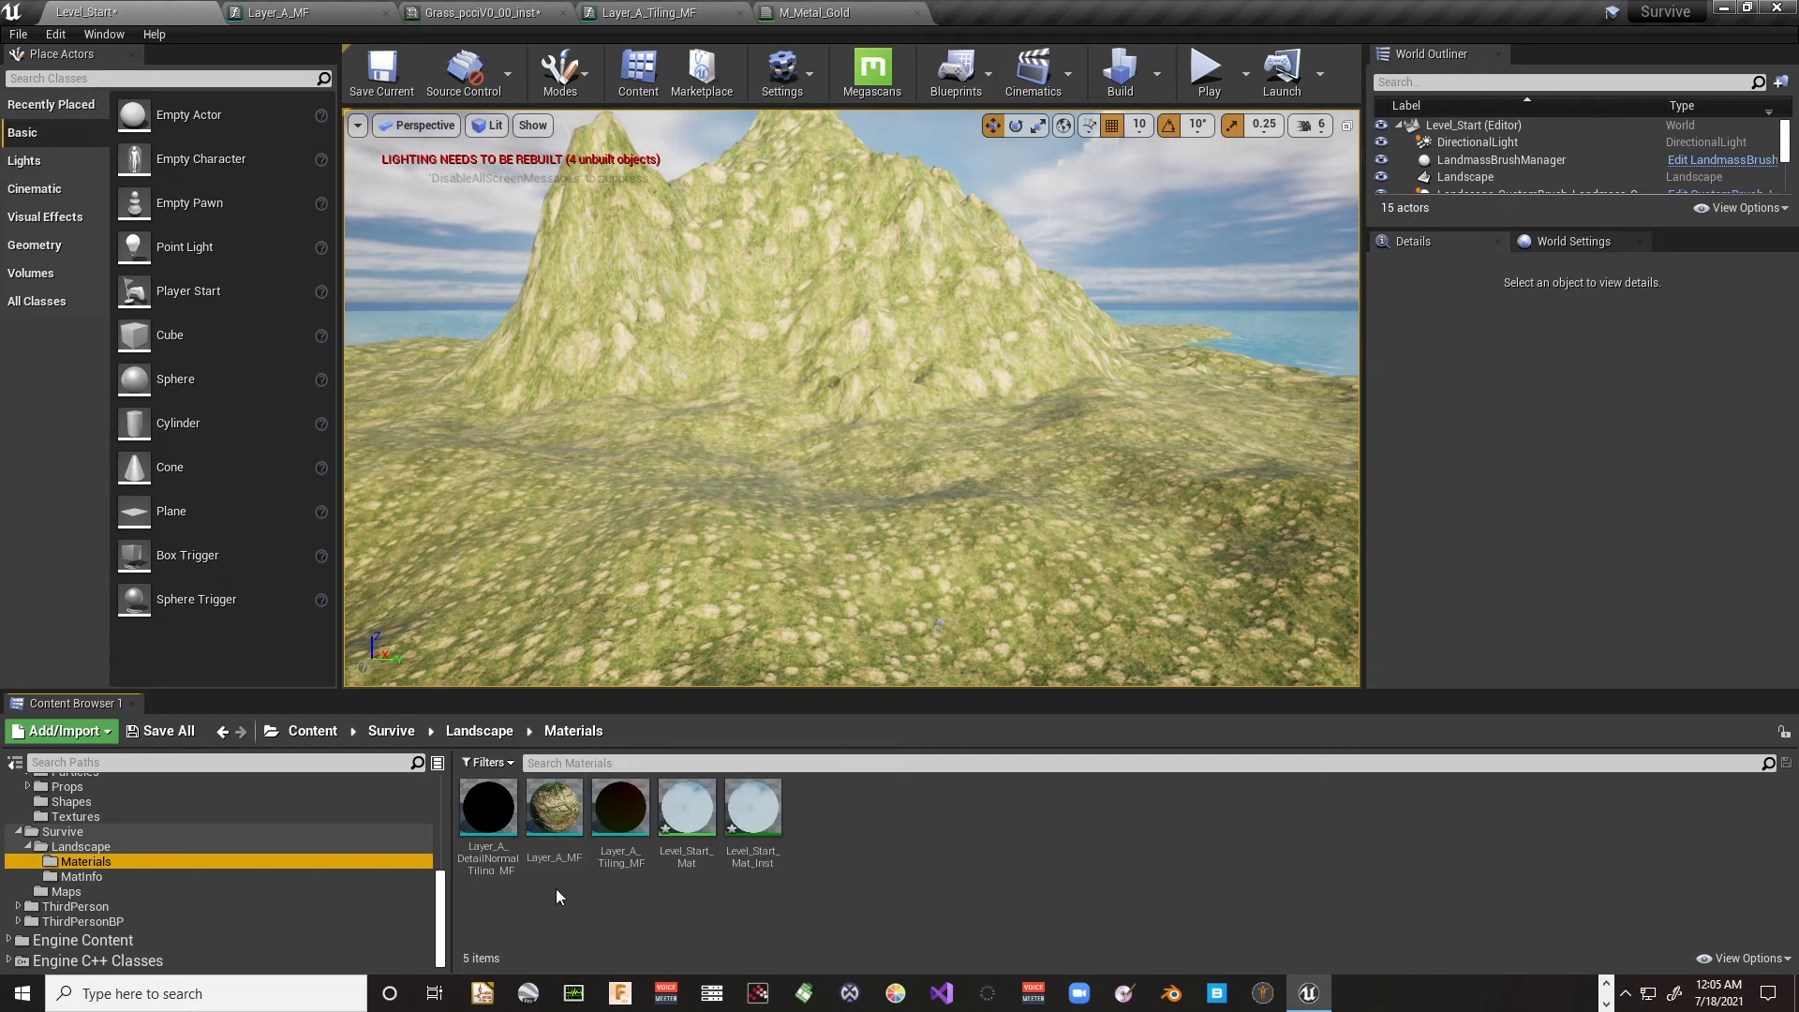
click(120, 847)
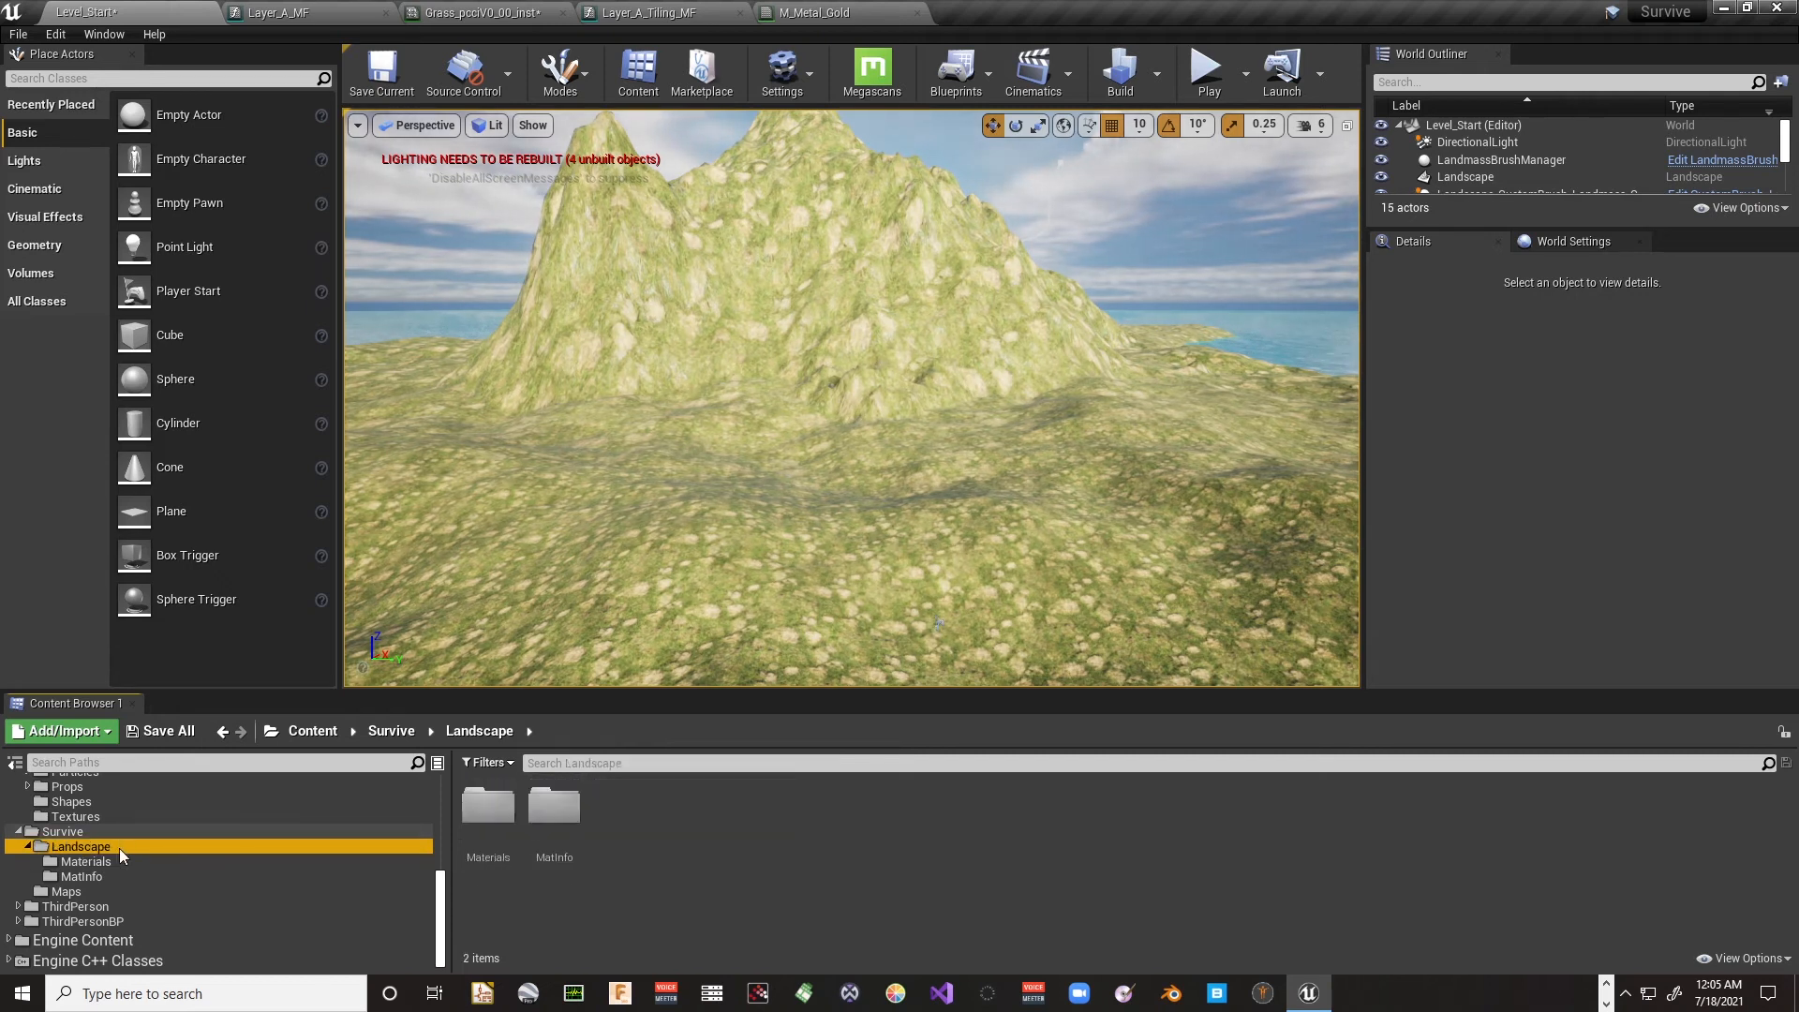
click(107, 860)
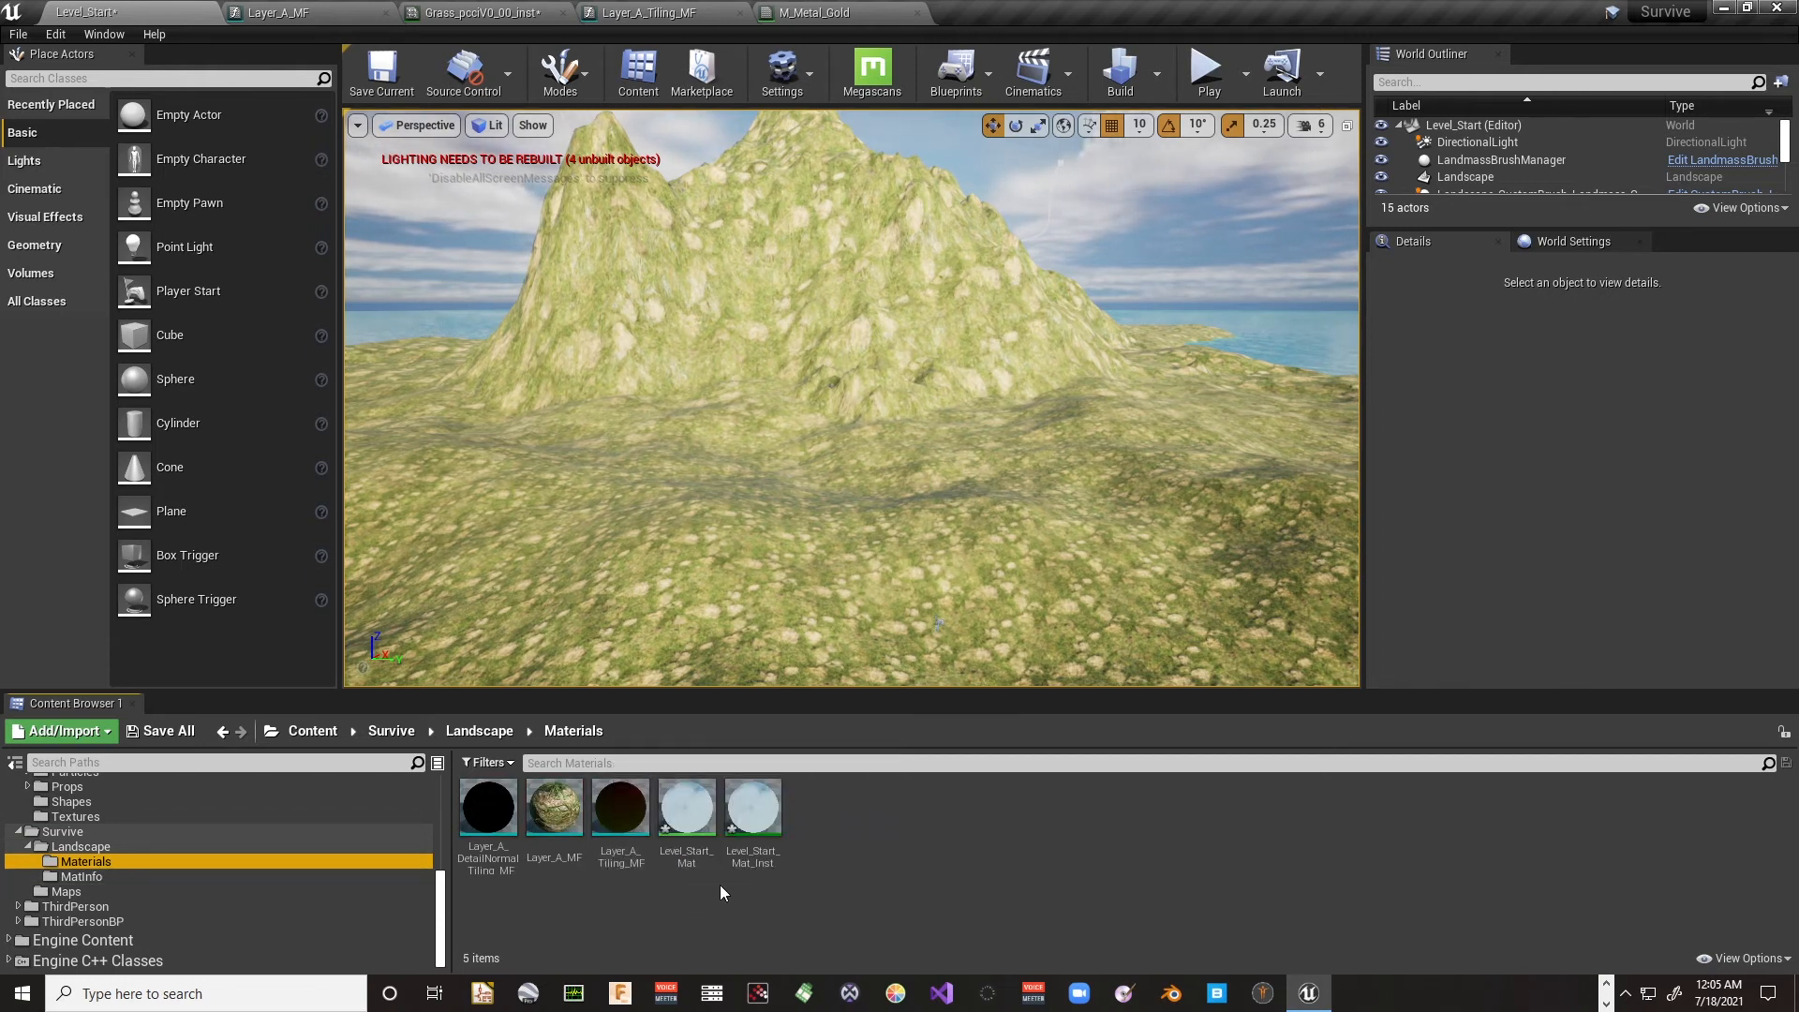
double_click(757, 832)
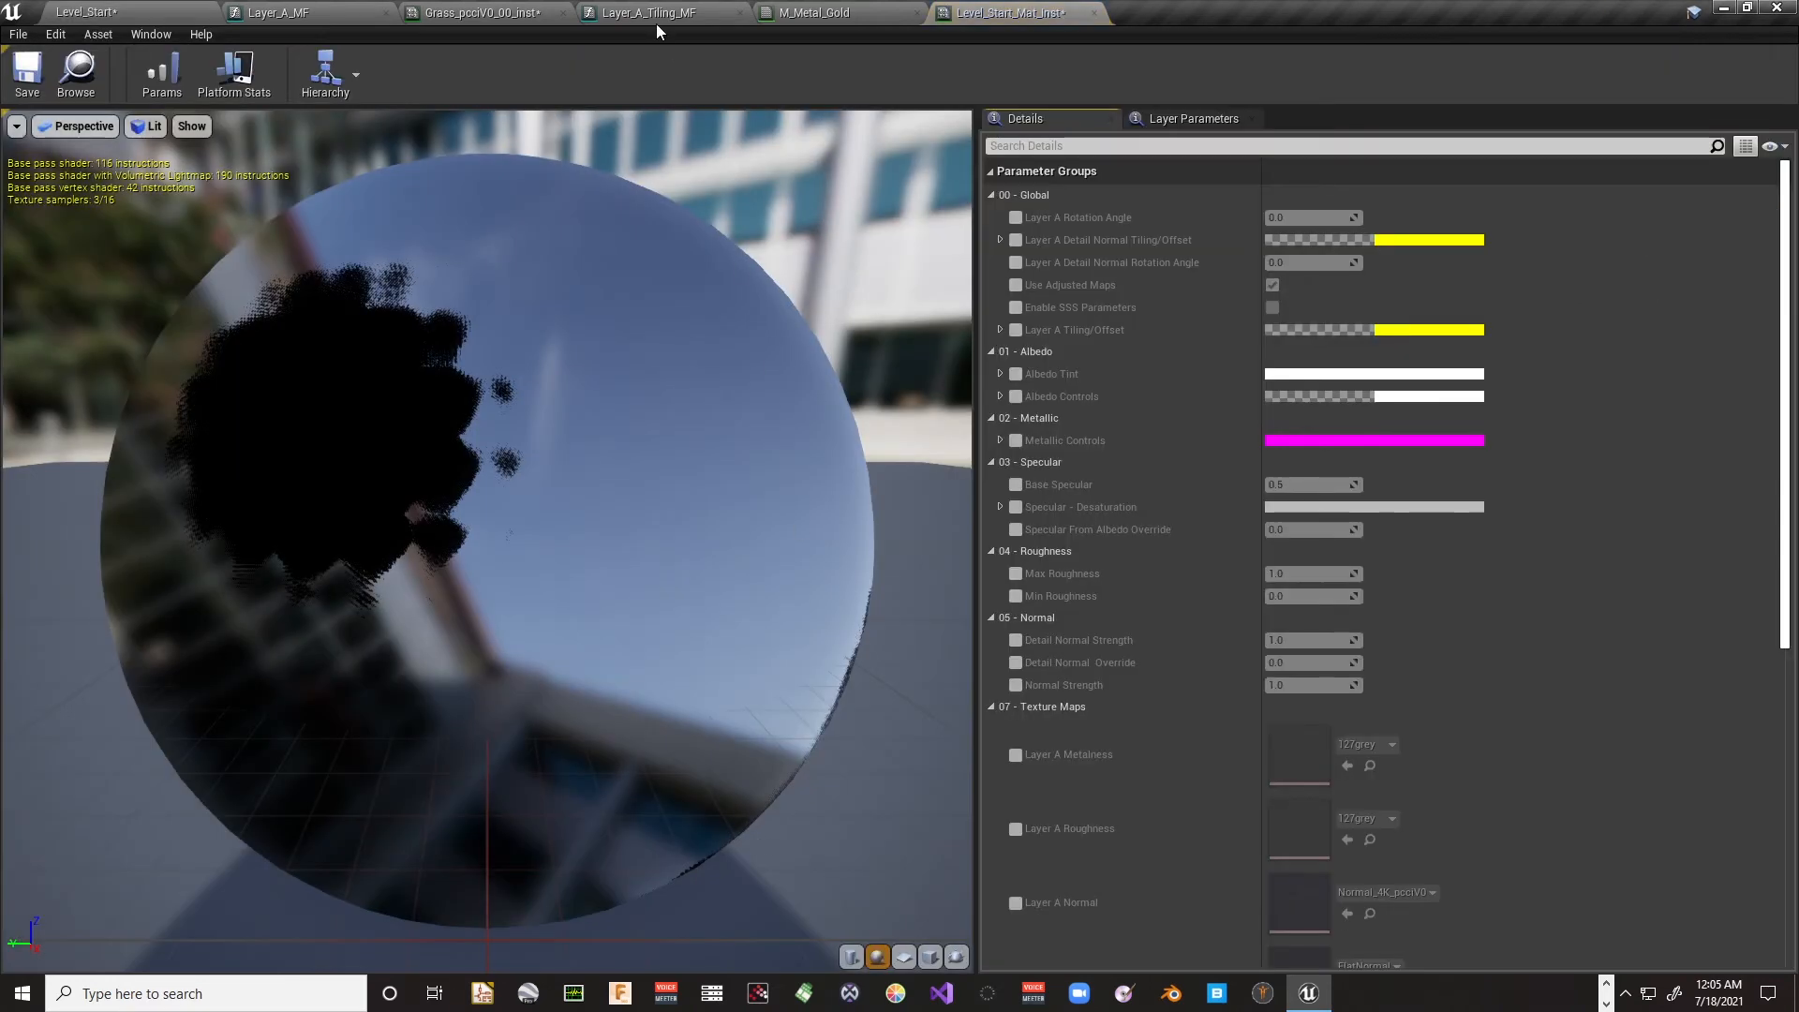
drag(944, 30, 971, 324)
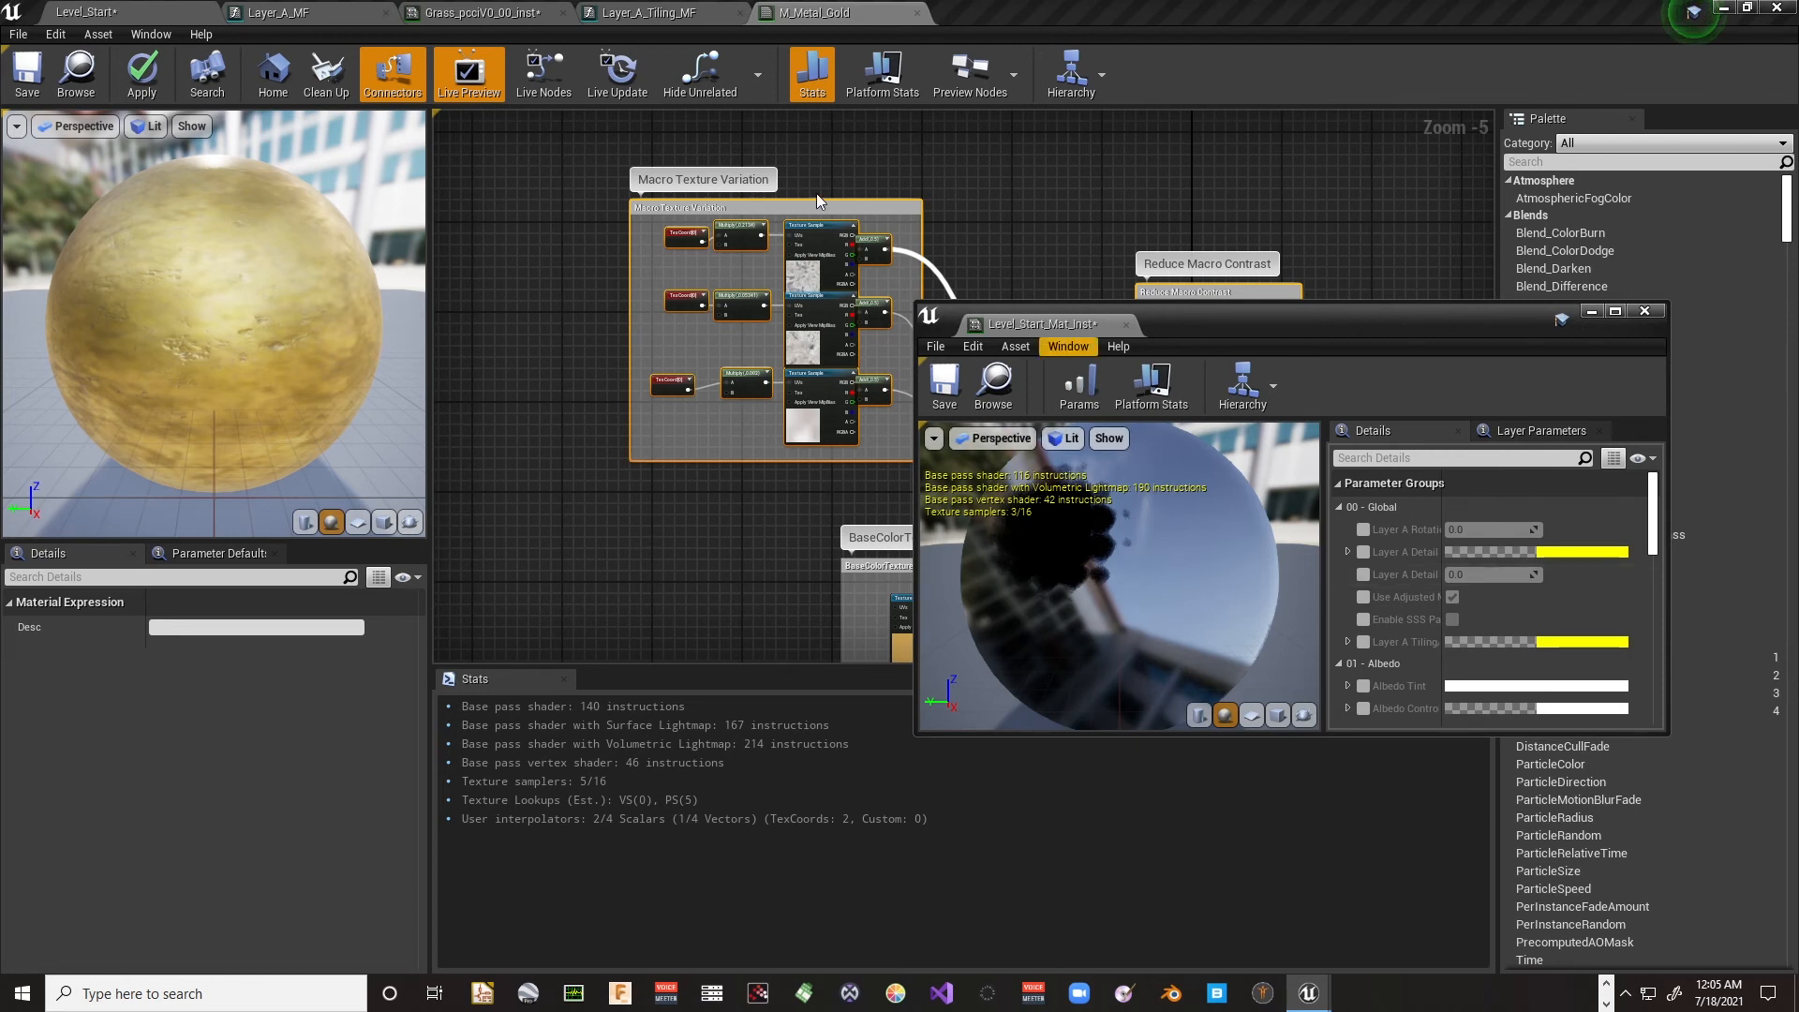
click(133, 12)
Step: Locate the Layer A Macro Variation Contrast parameter in Level_Start_Mat_Inst, expand its R, G, B and A values, and widen the name column
scroll(1424, 638, down, 4)
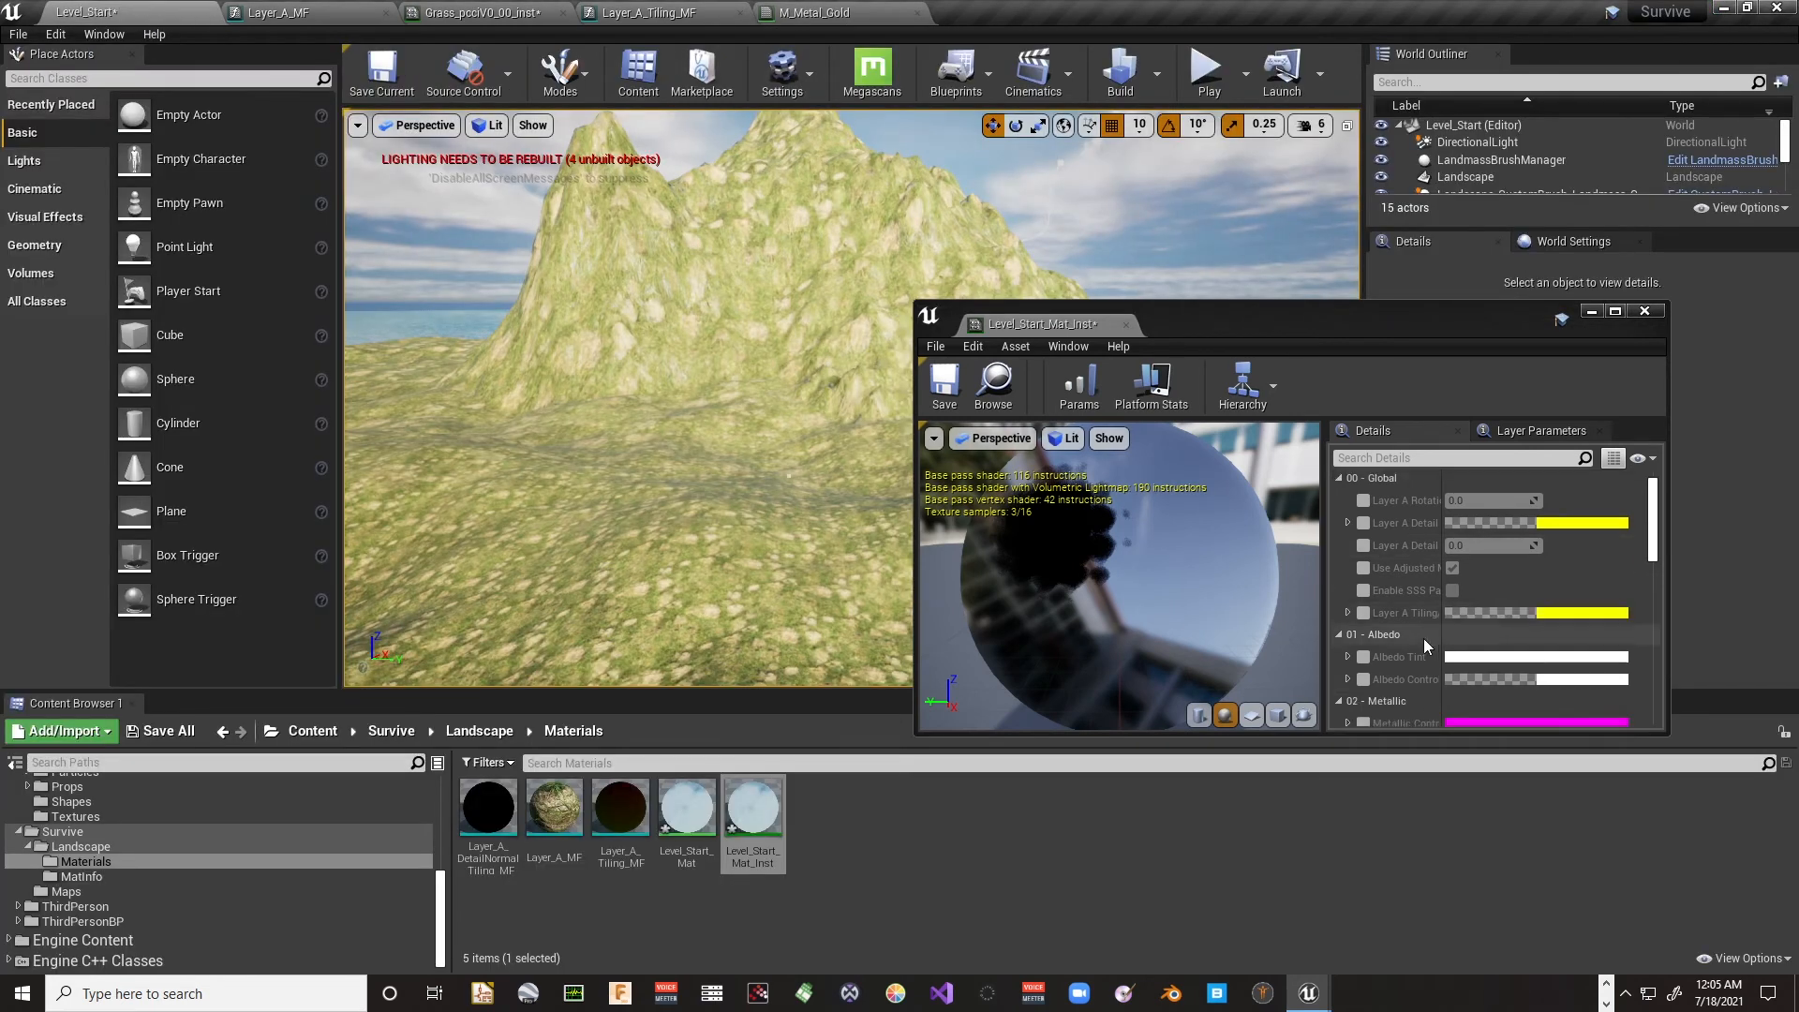
scroll(1411, 626, down, 10)
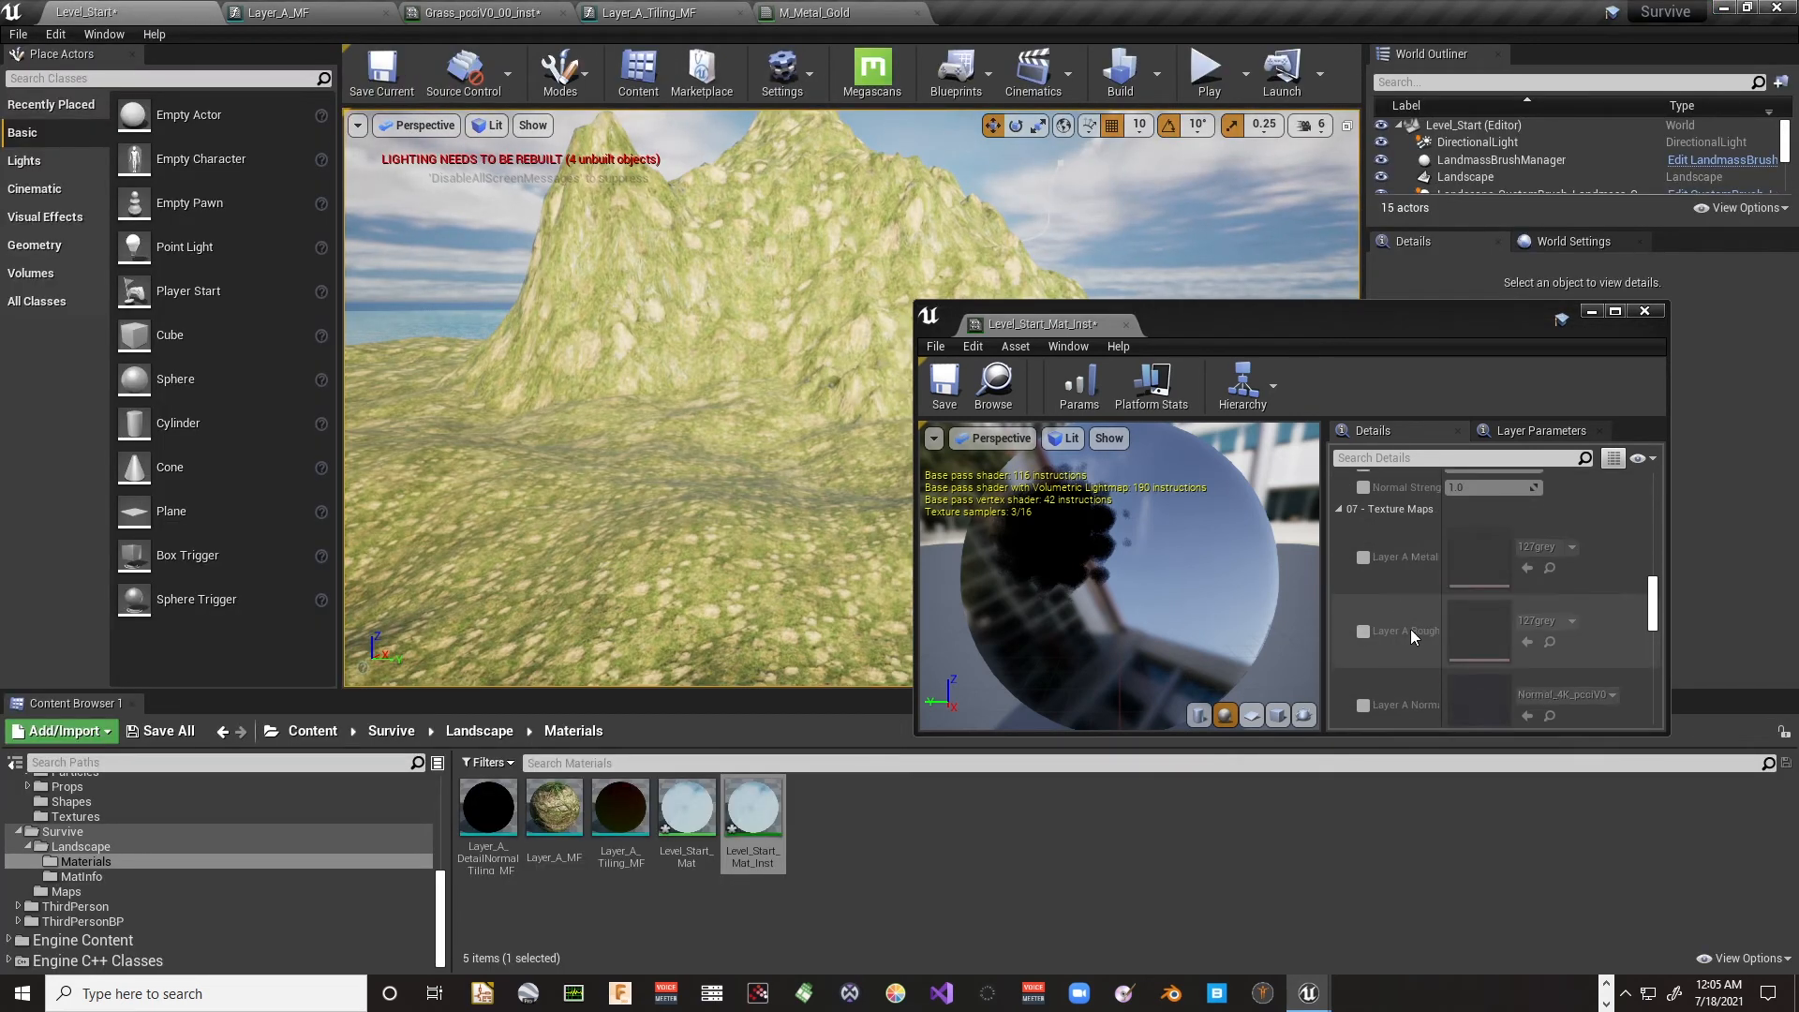
scroll(1417, 632, up, 2)
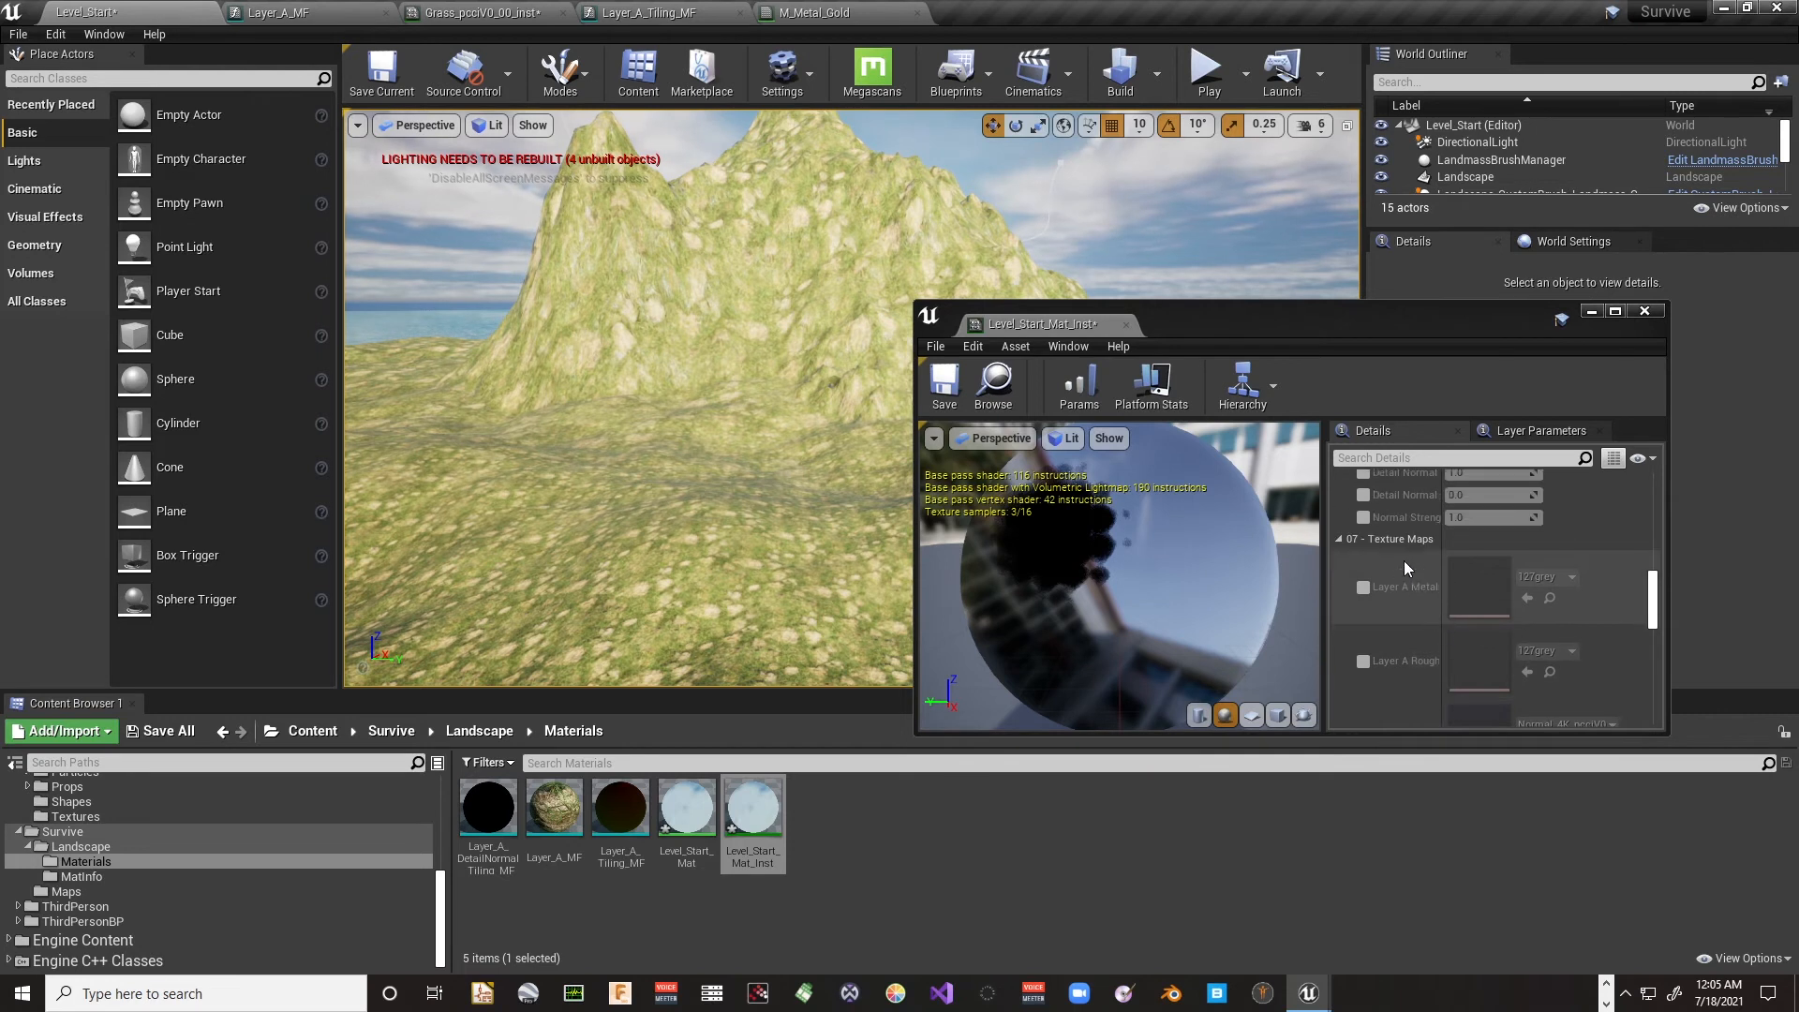
scroll(1393, 556, down, 3)
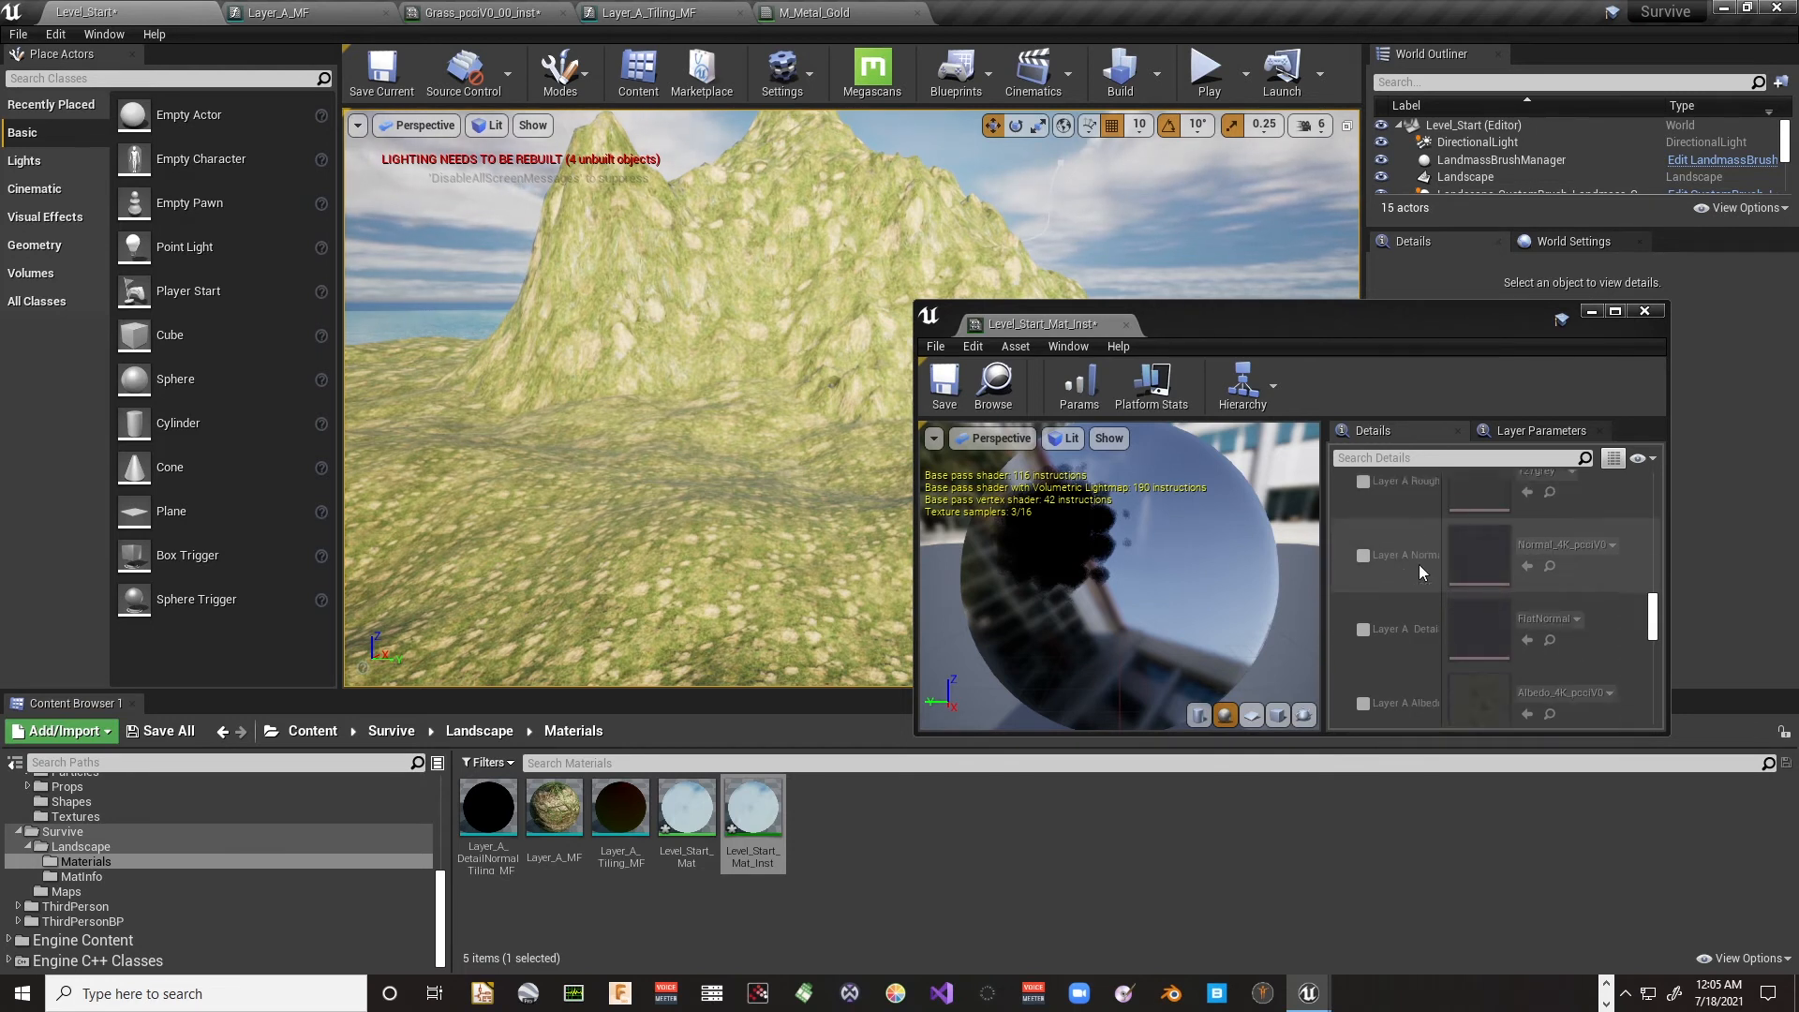
scroll(1421, 572, down, 4)
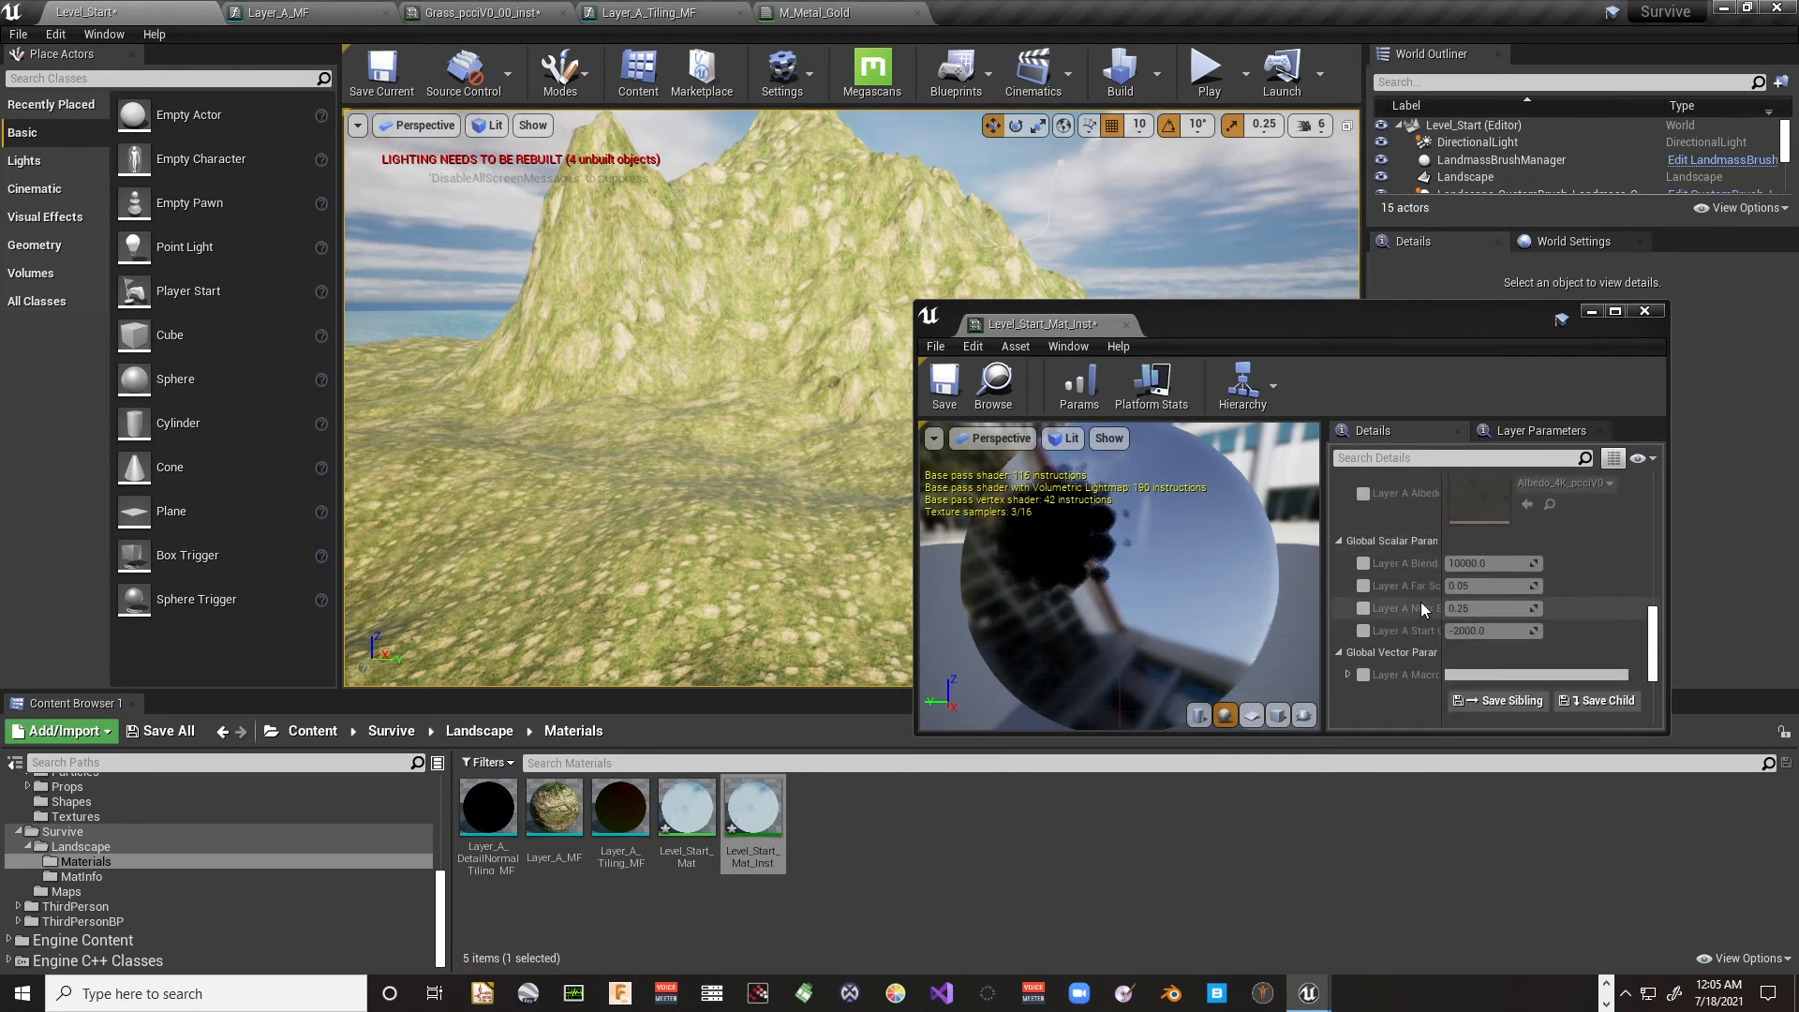
scroll(1421, 607, down, 2)
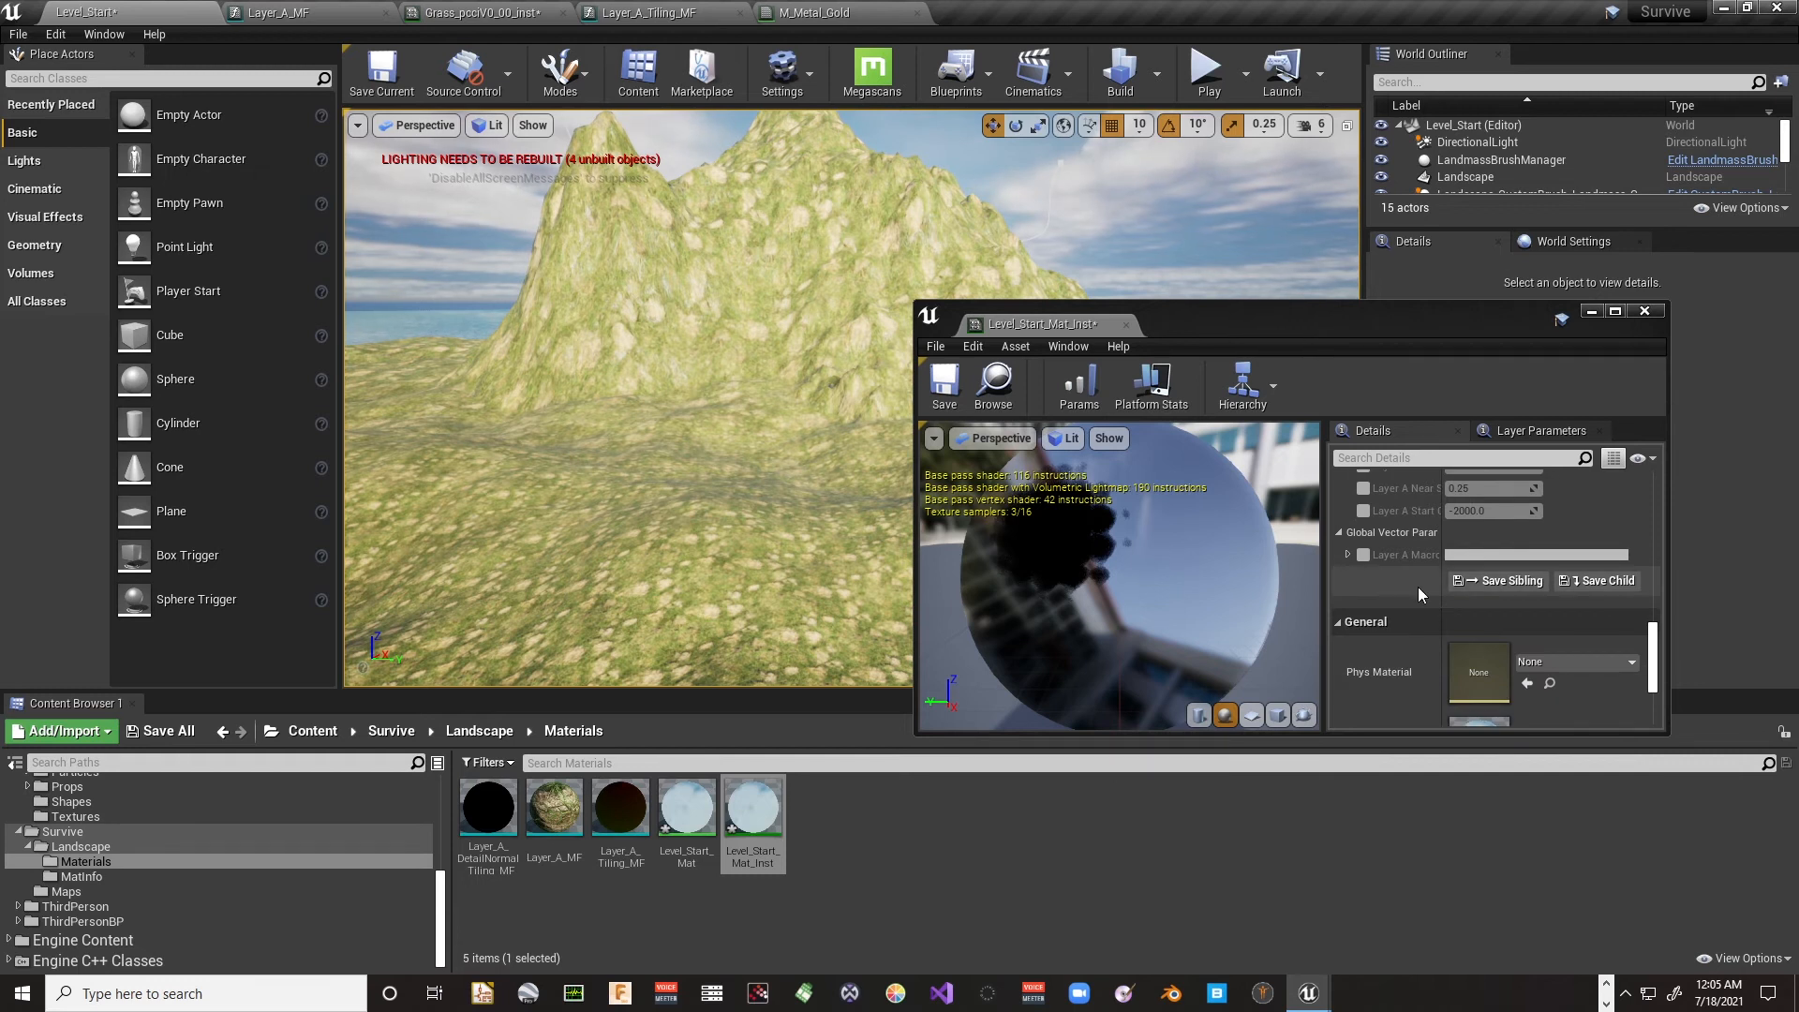
click(1348, 553)
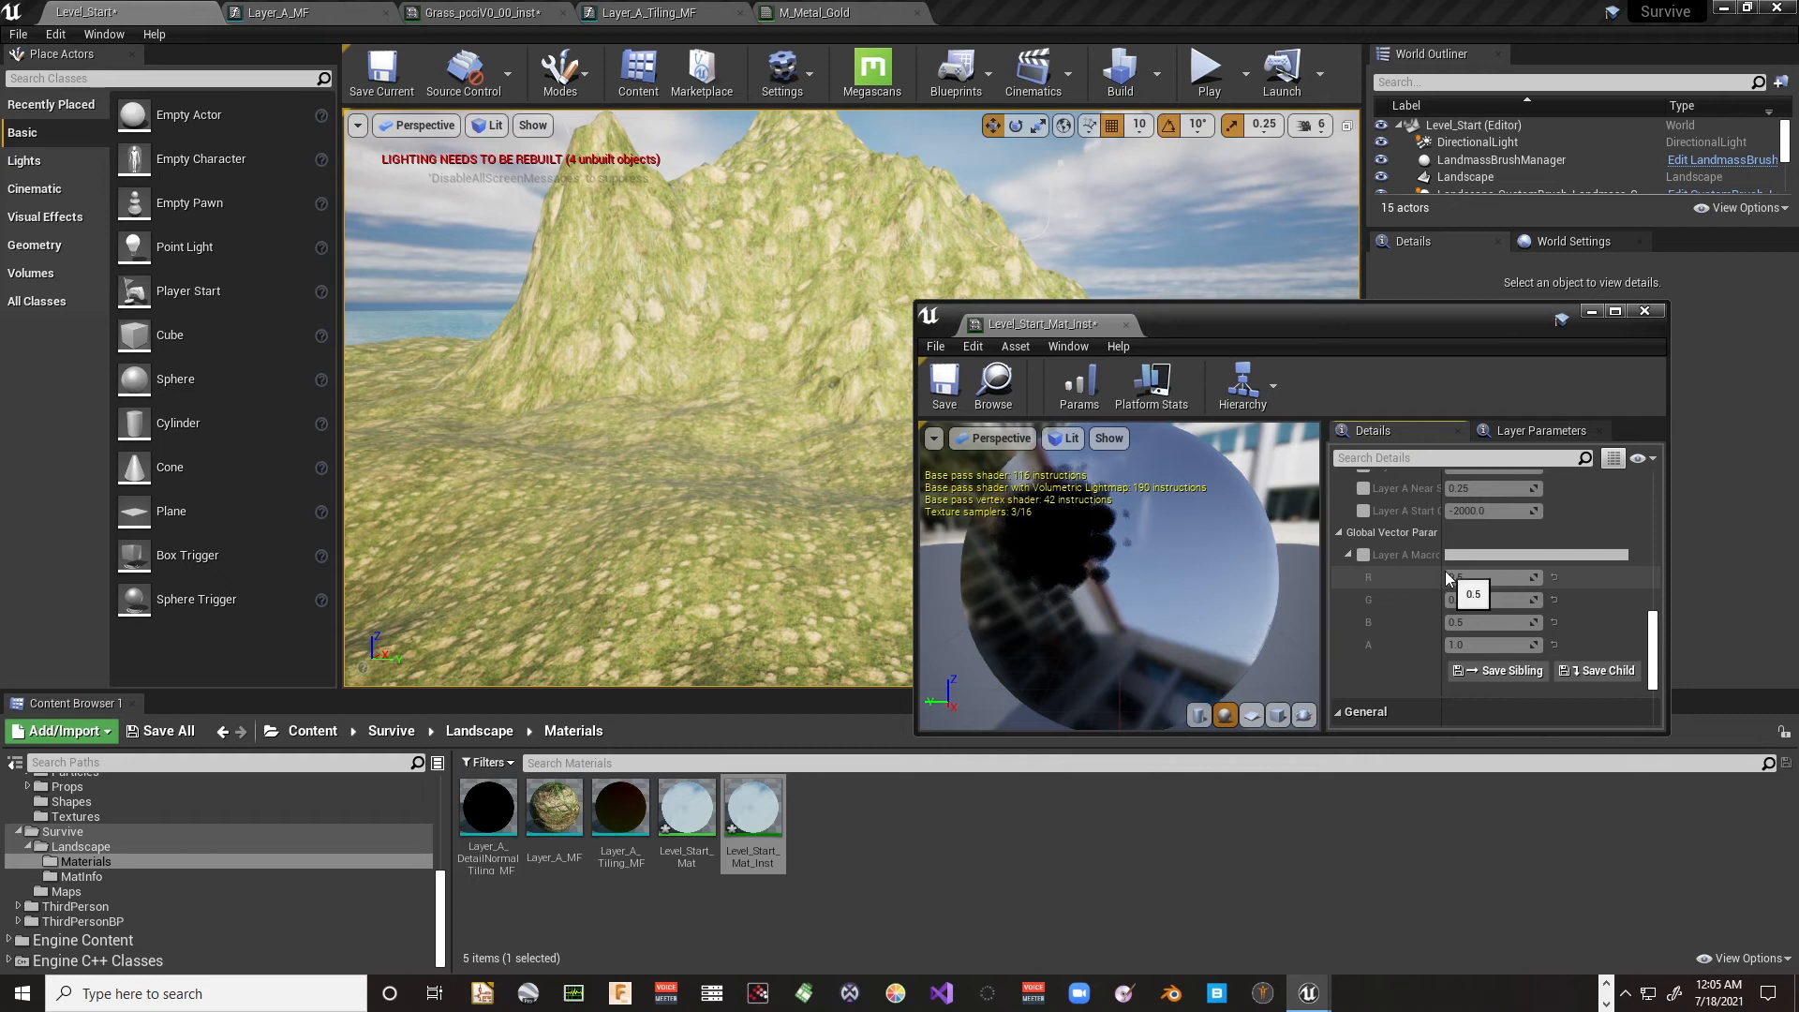
drag(1444, 567, 1477, 576)
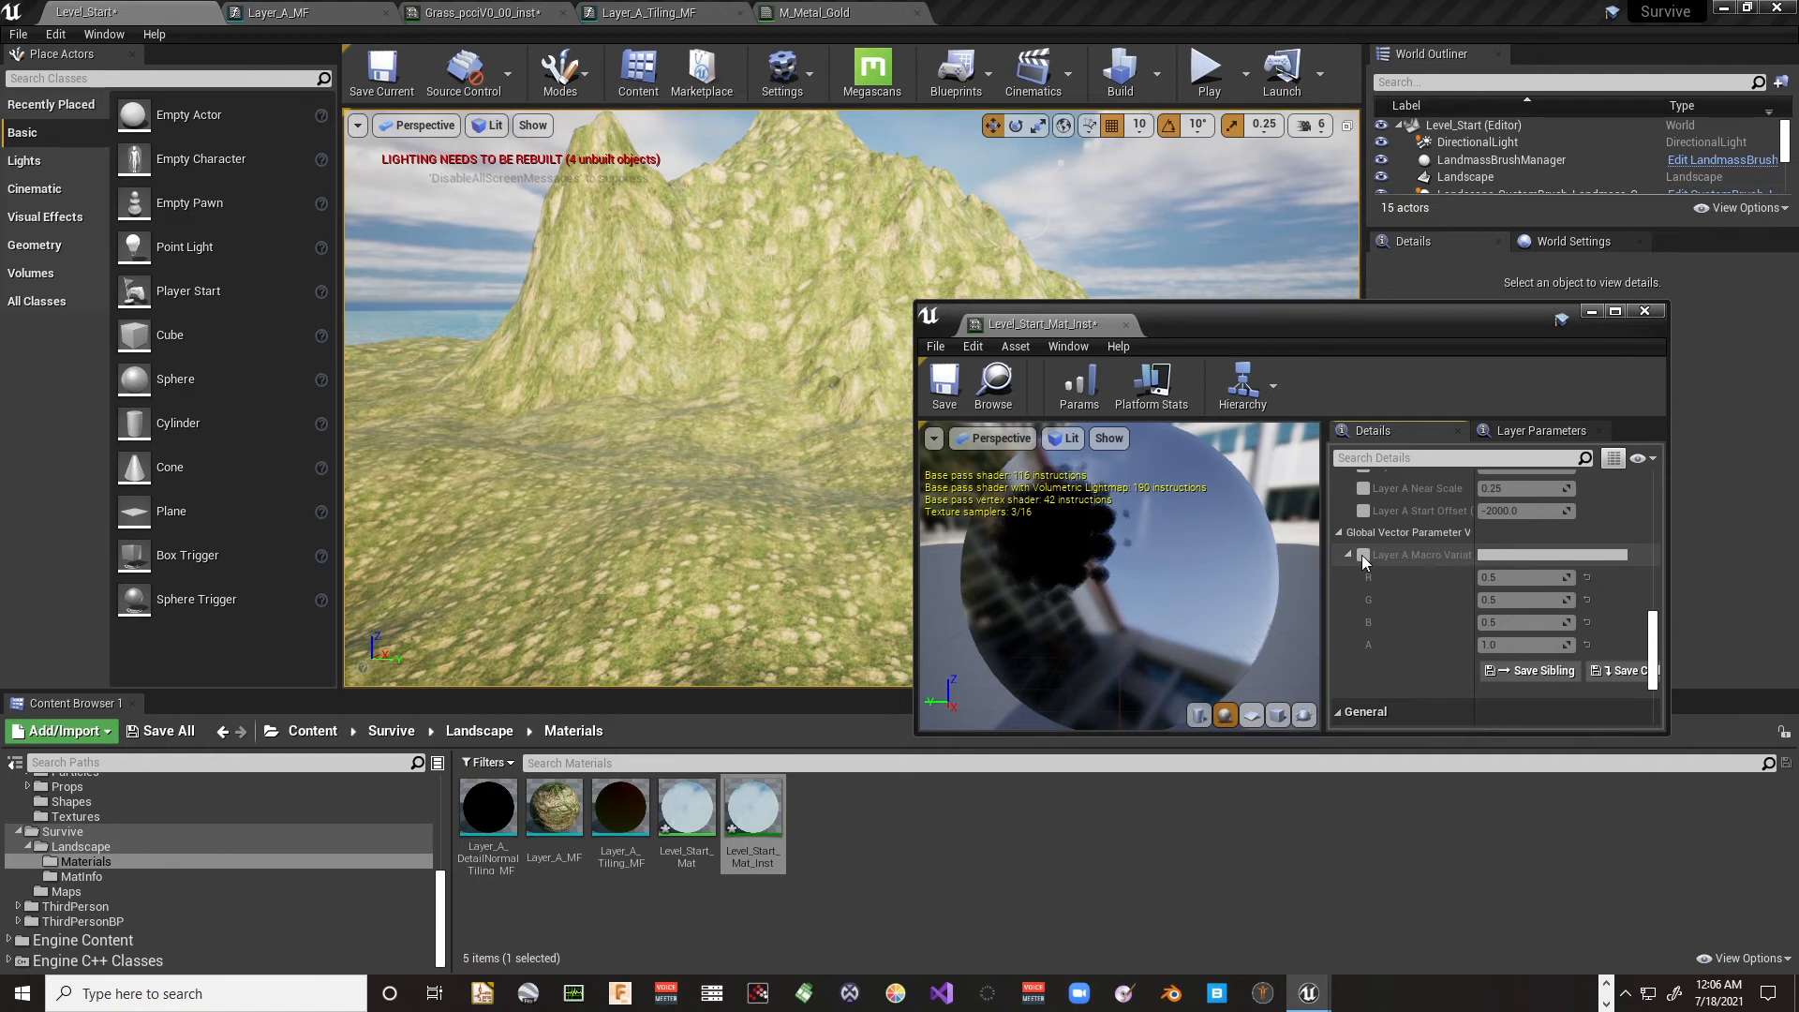
Step: Enable the Layer A Macro Variation Contrast override and try its colour at white and black, viewing the landscape from above
click(1509, 554)
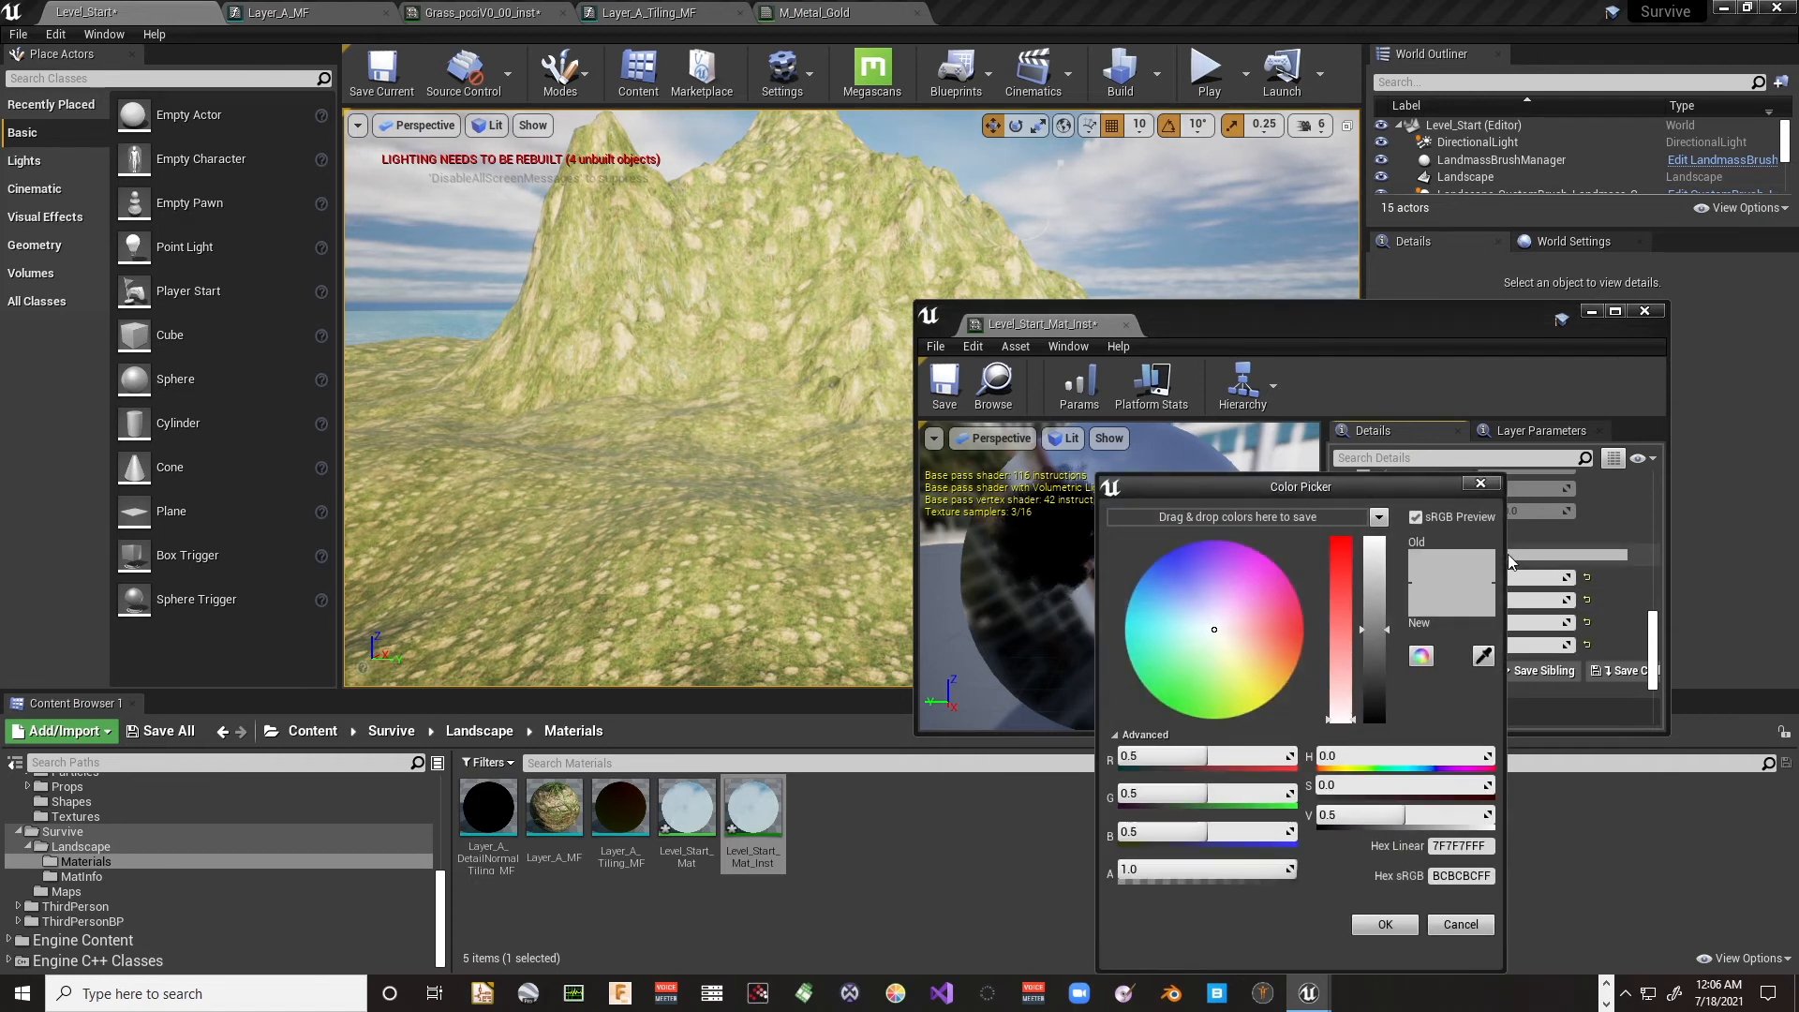
drag(1385, 629, 1385, 558)
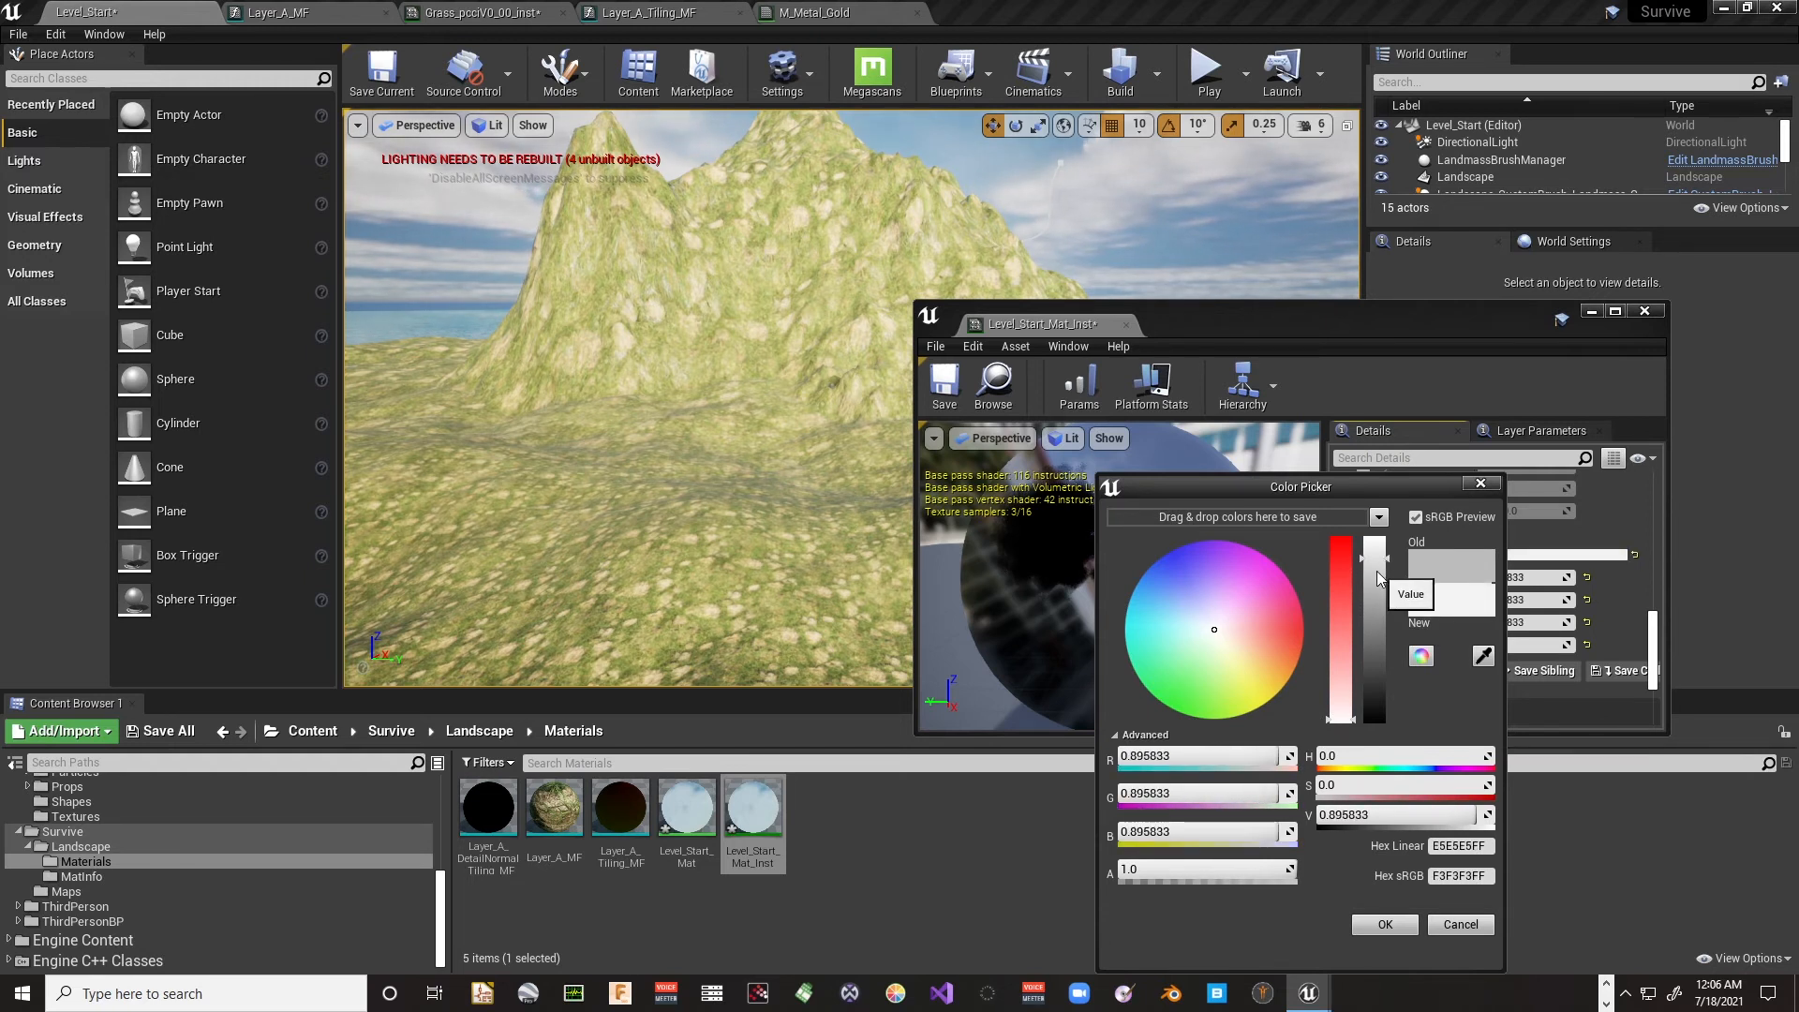
drag(1389, 558, 1390, 541)
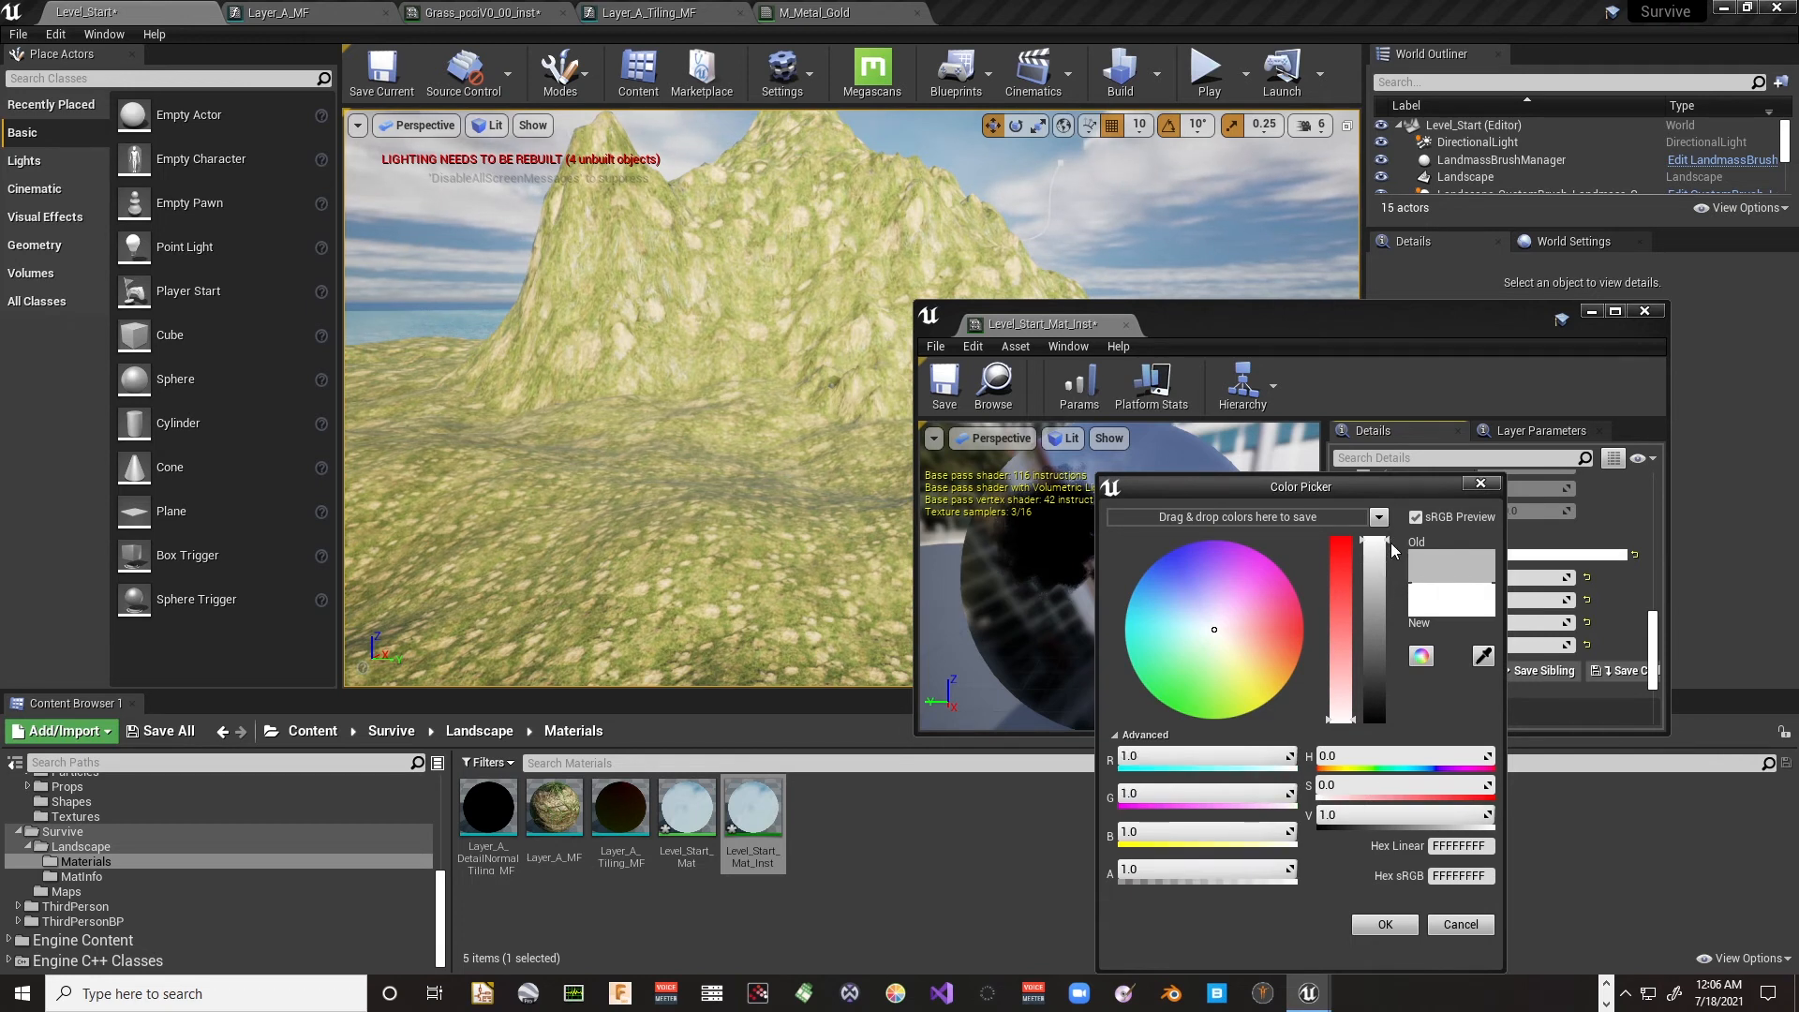
drag(1391, 543, 1386, 695)
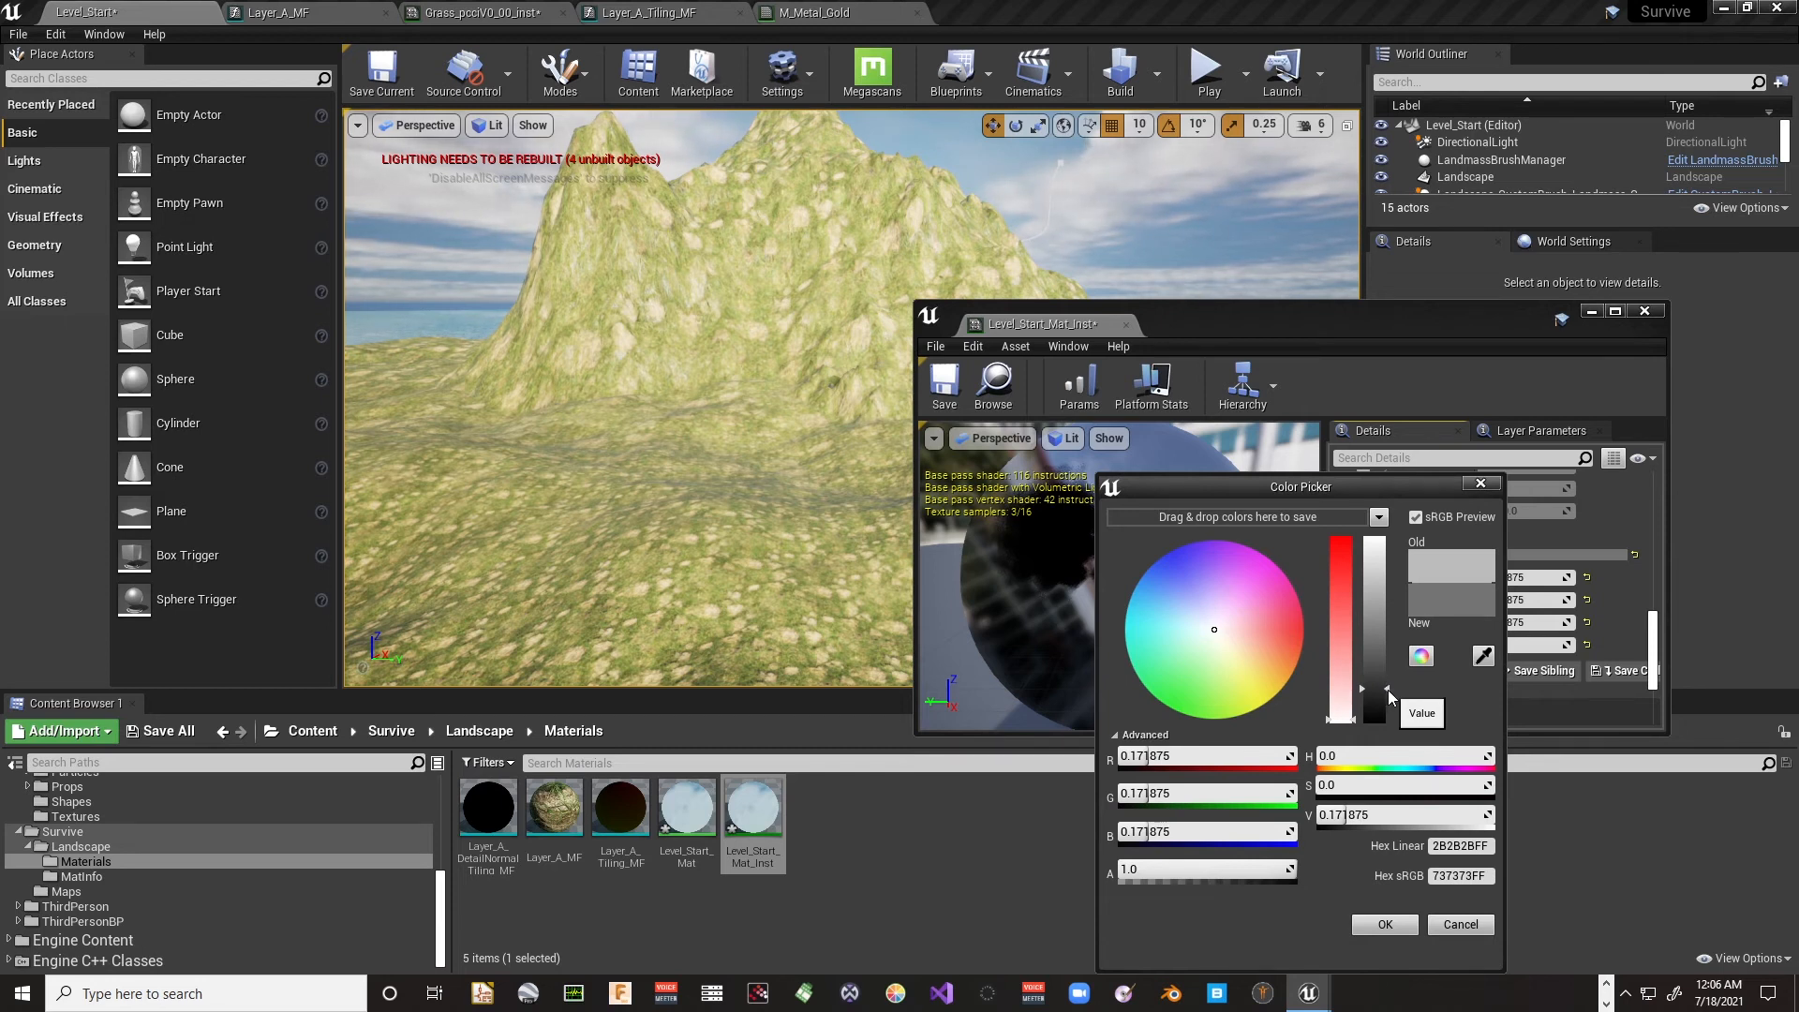
drag(1389, 689, 1389, 720)
right_click(666, 493)
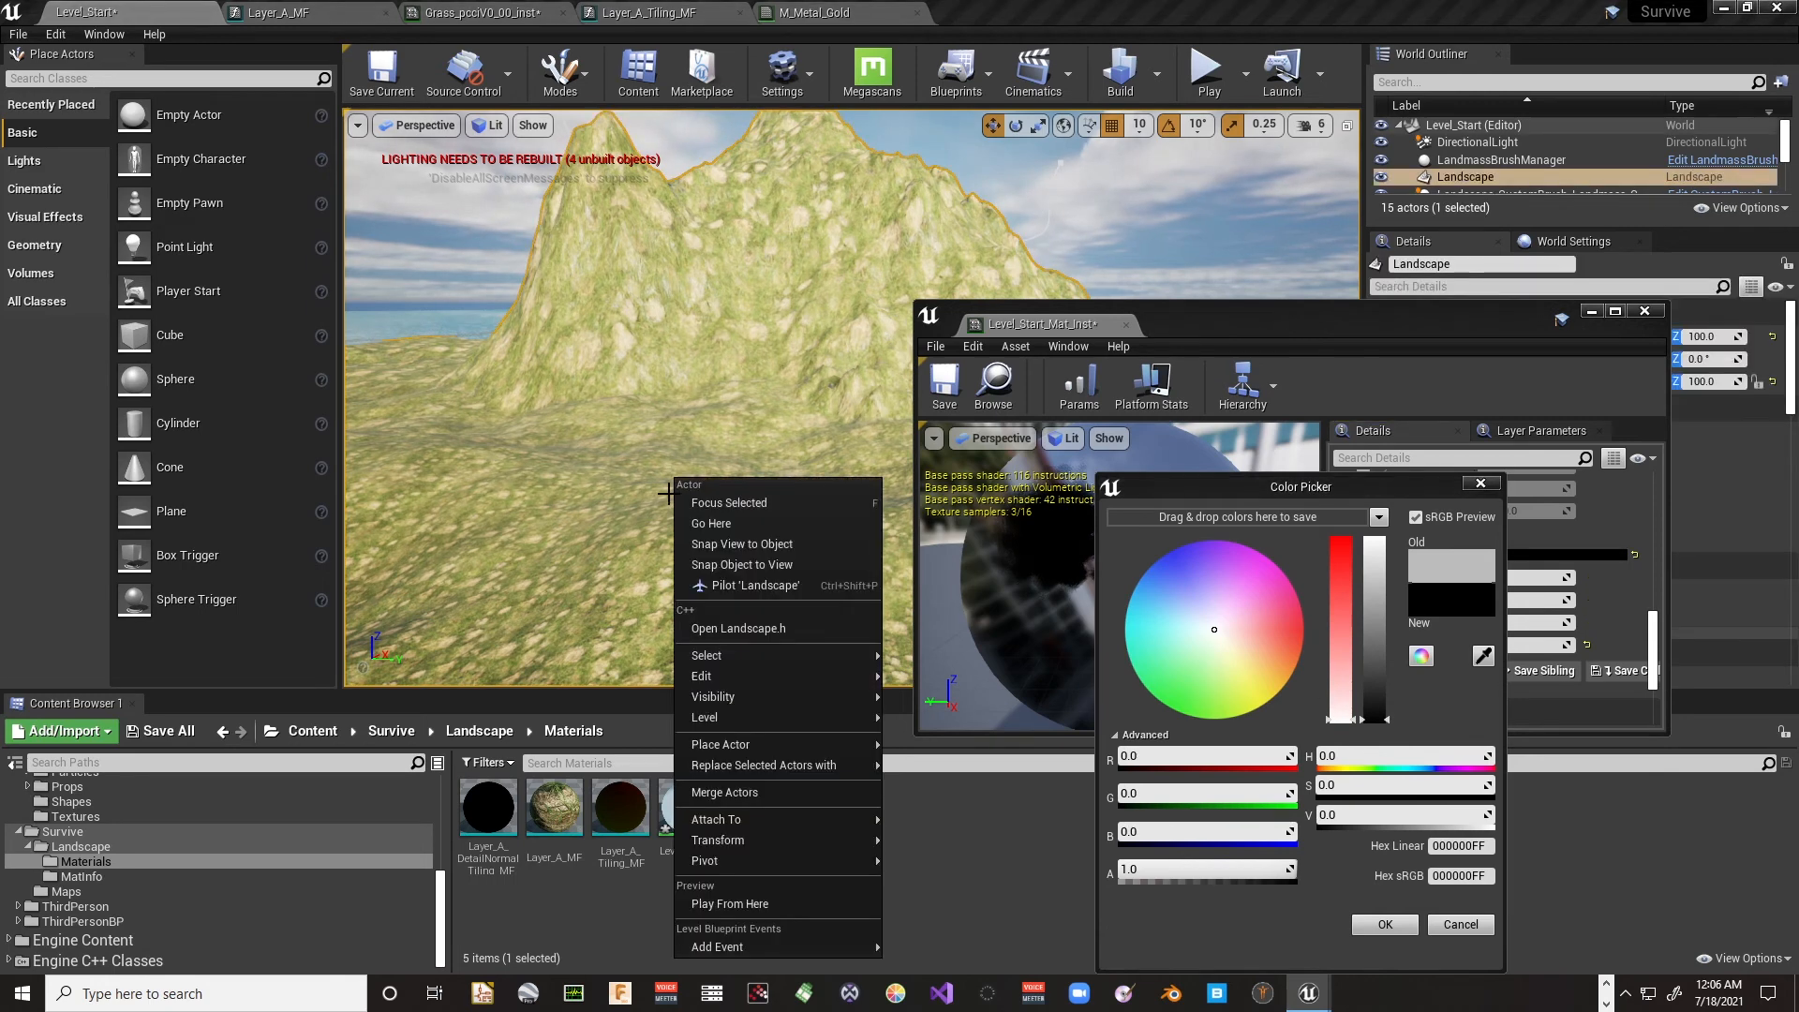
right_drag(636, 499, 679, 571)
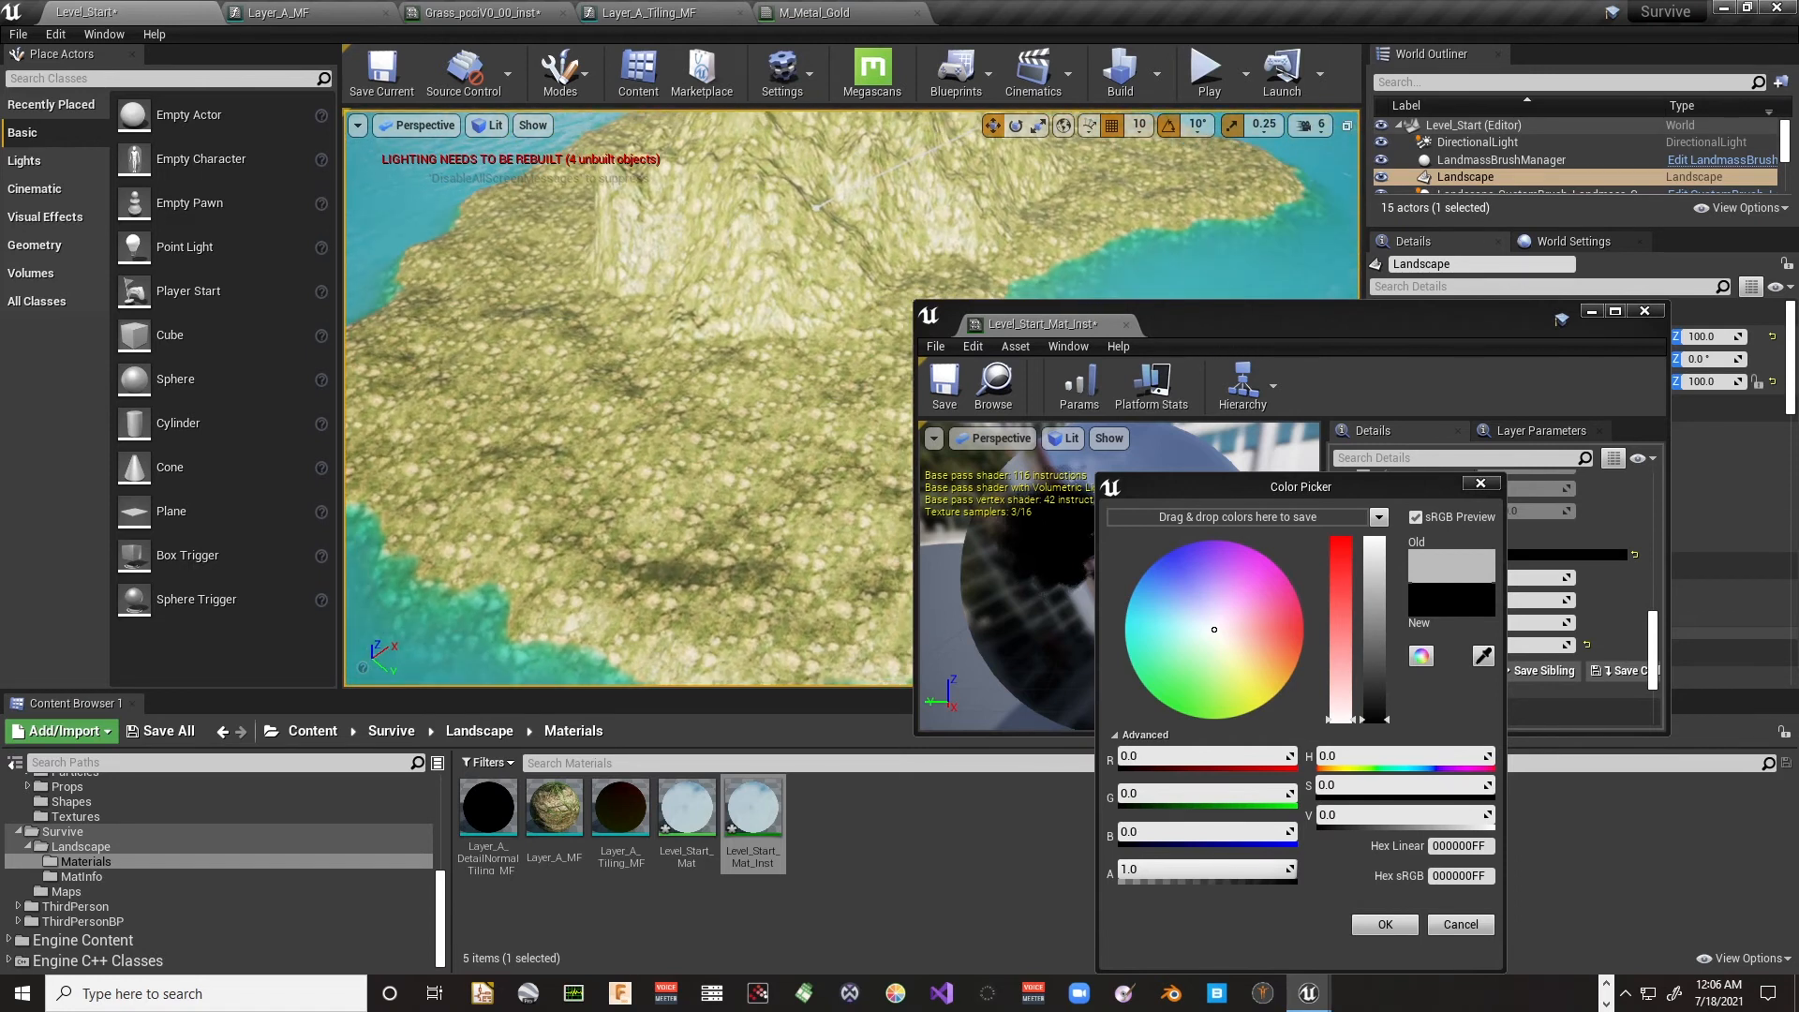
Step: Try the macro contrast colour at grey 0.208333 and with R, G and B raised to 1.008333, 1.541855 and 0.932143
click(1374, 703)
drag(1378, 707, 1386, 682)
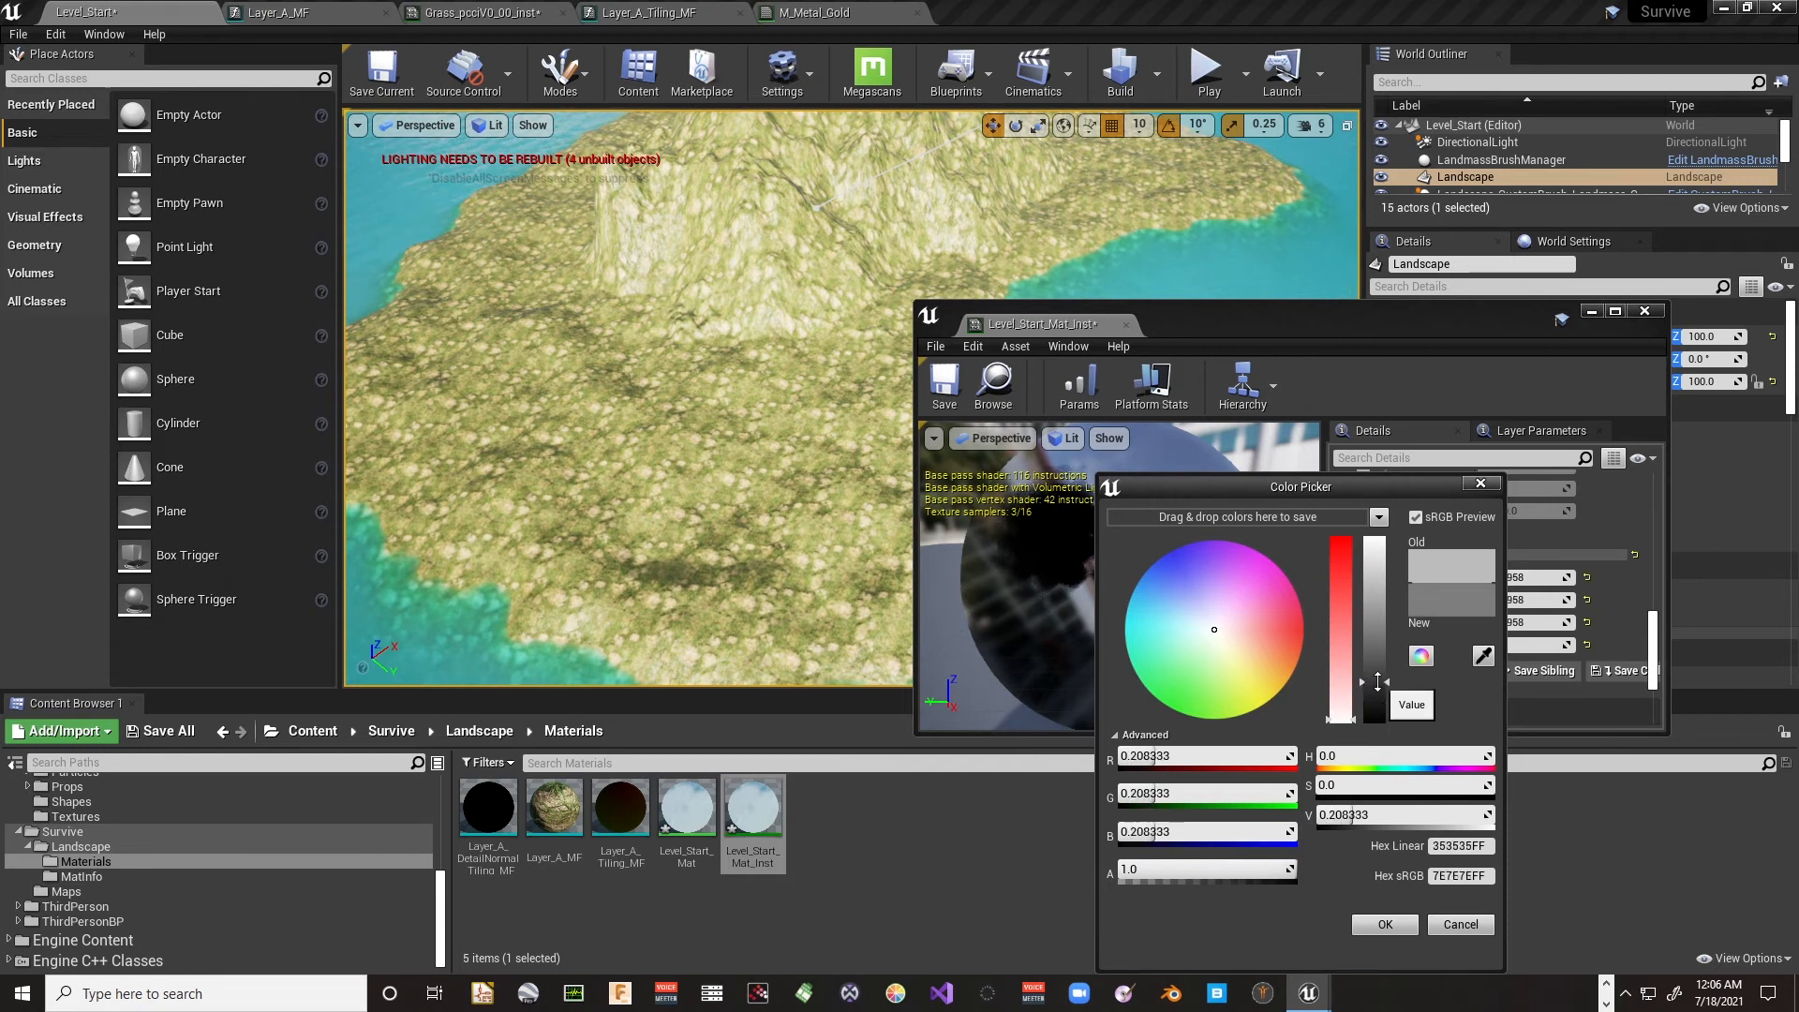
click(1384, 924)
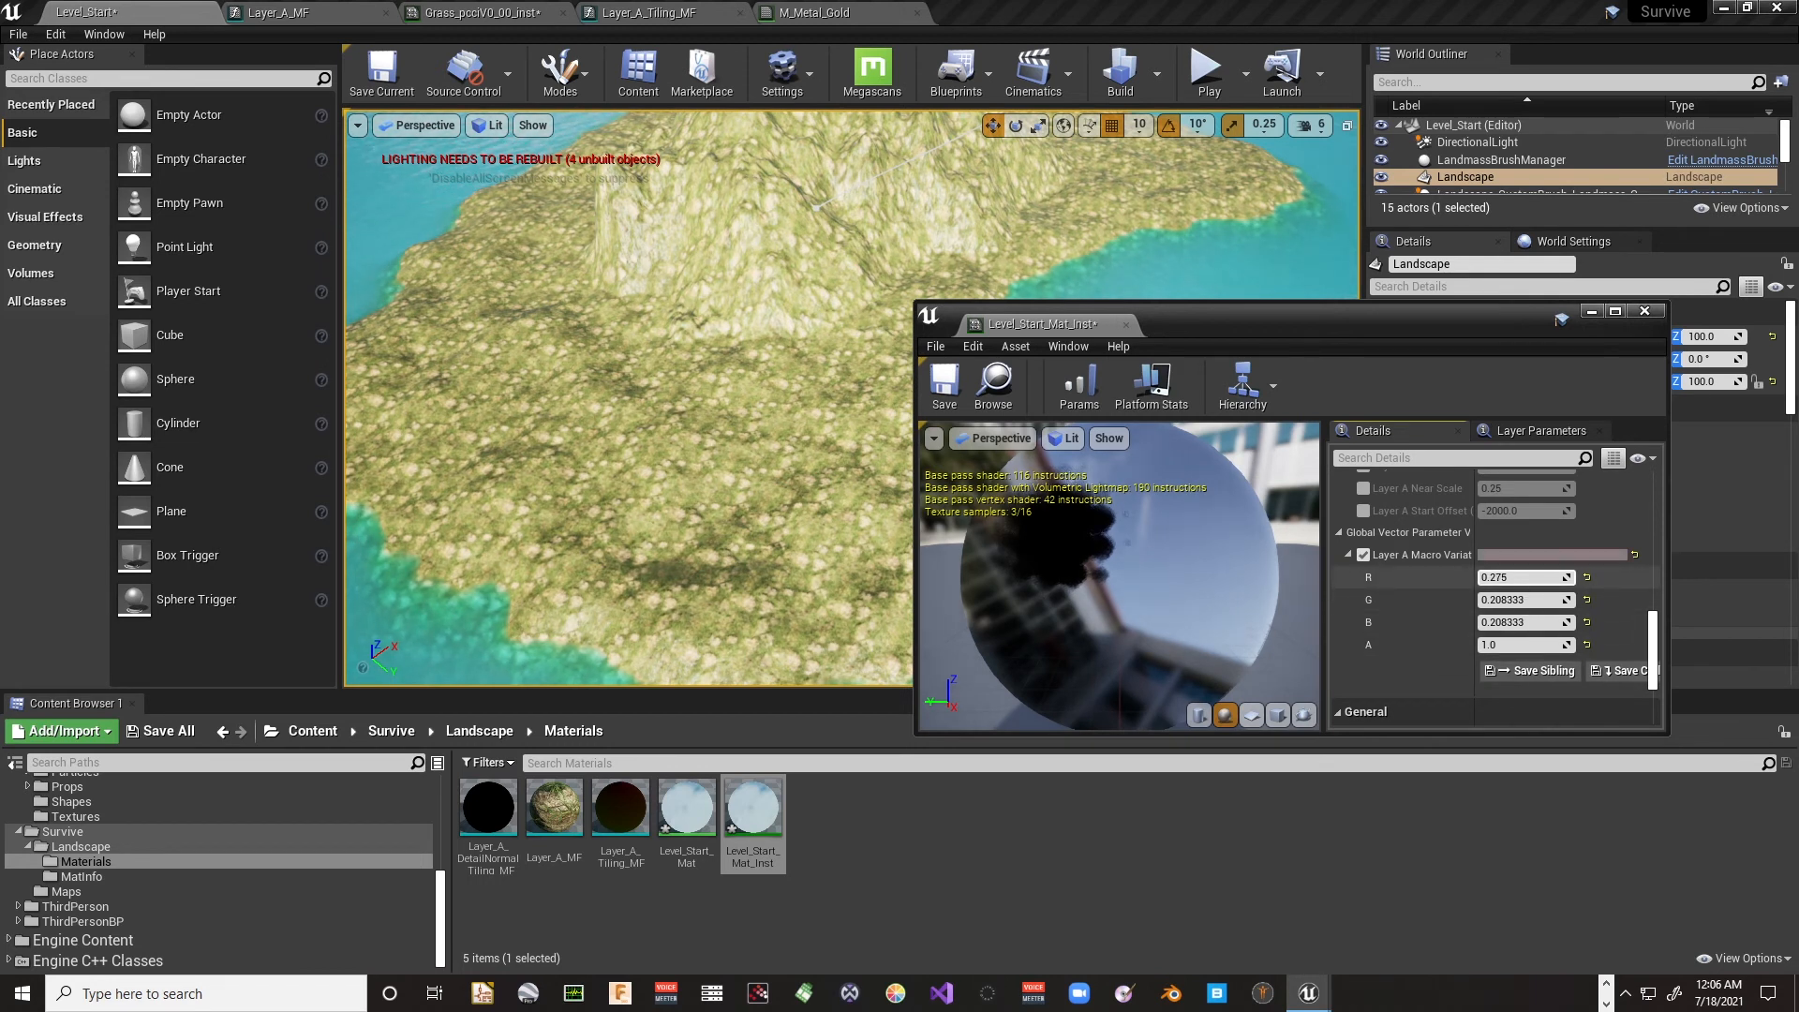
drag(1523, 578, 1649, 600)
drag(1524, 622, 1556, 622)
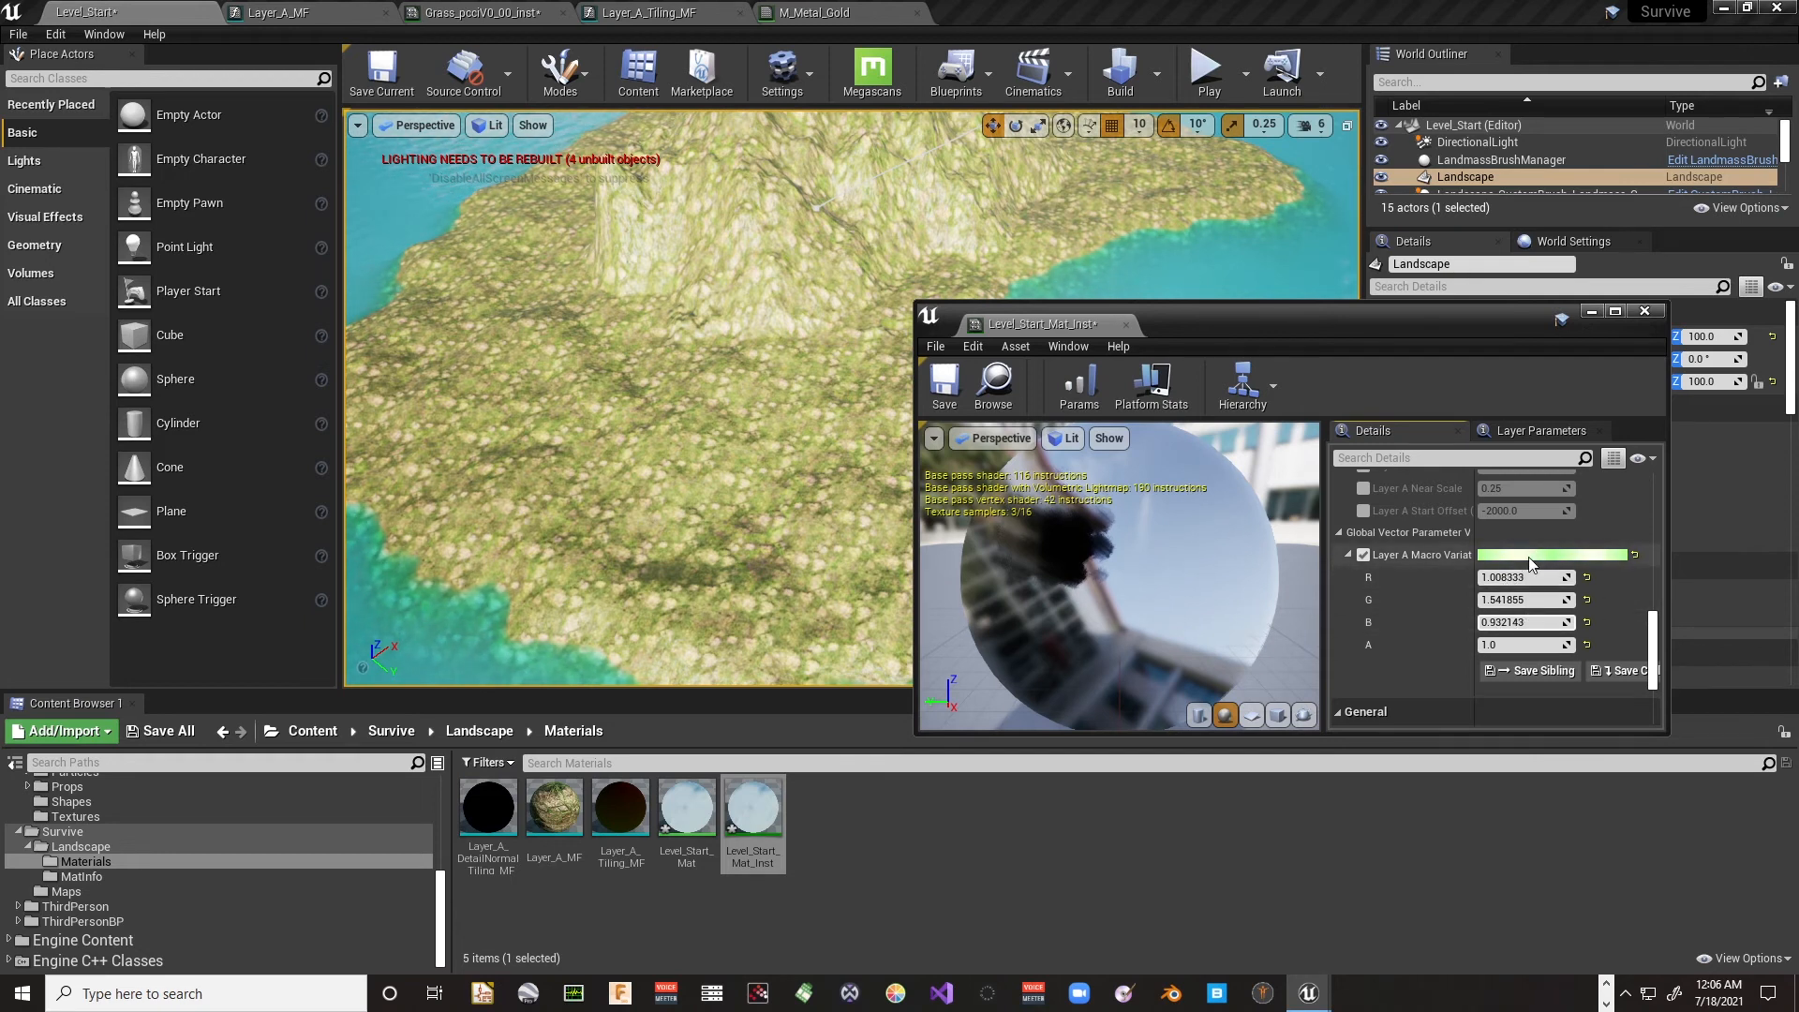
Step: Remove the saturation from the Layer A Macro Variation Contrast colour and raise its value to 1.0, giving pure white
click(1550, 555)
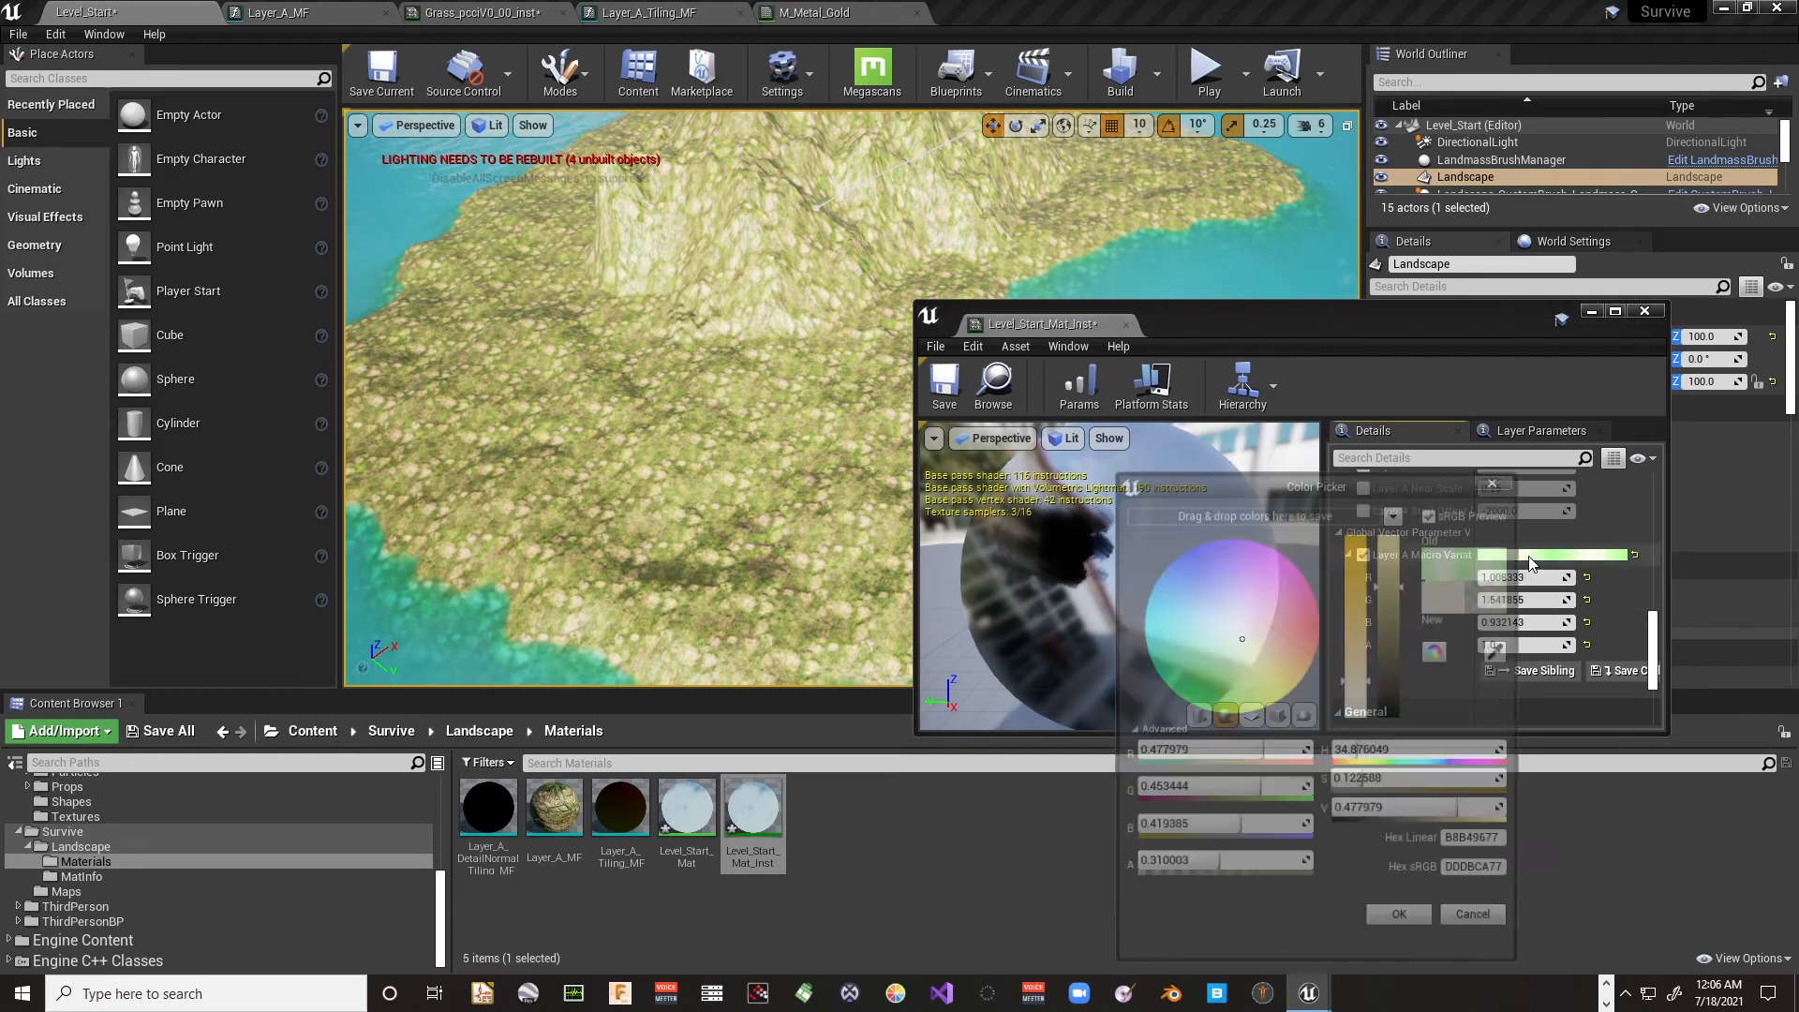
click(1389, 663)
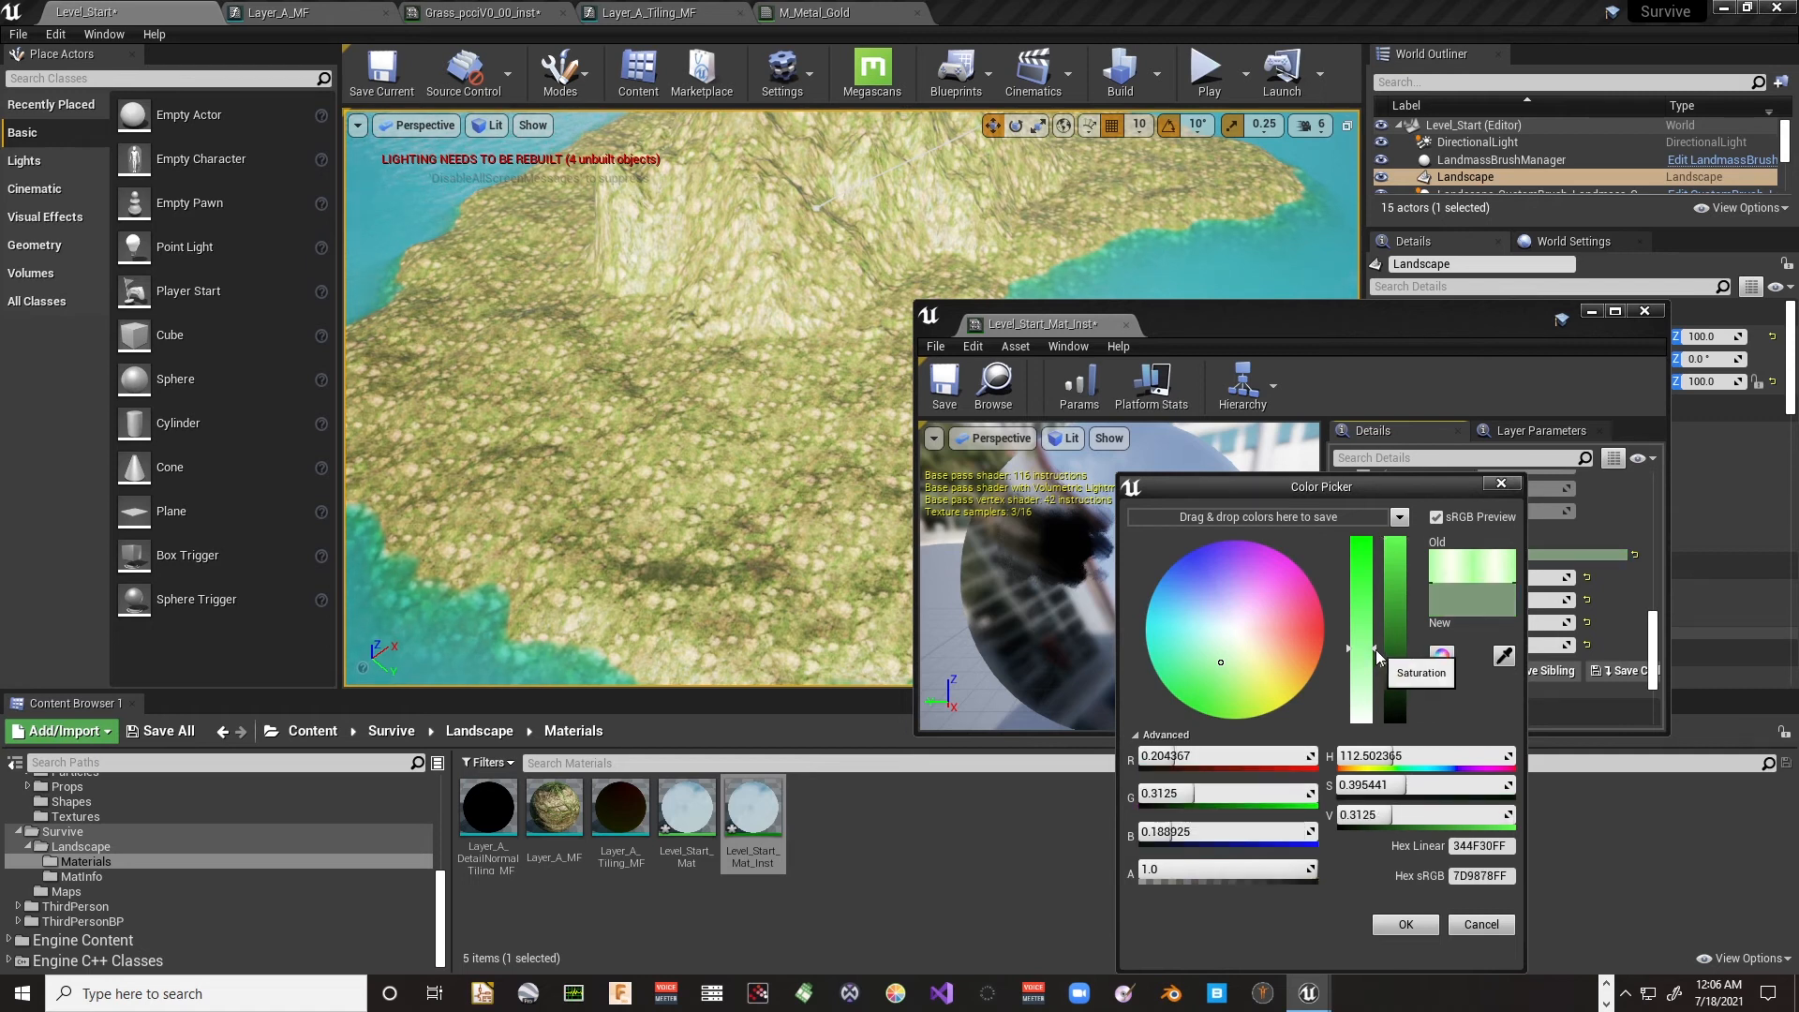
drag(1375, 651, 1369, 733)
drag(1391, 667, 1395, 541)
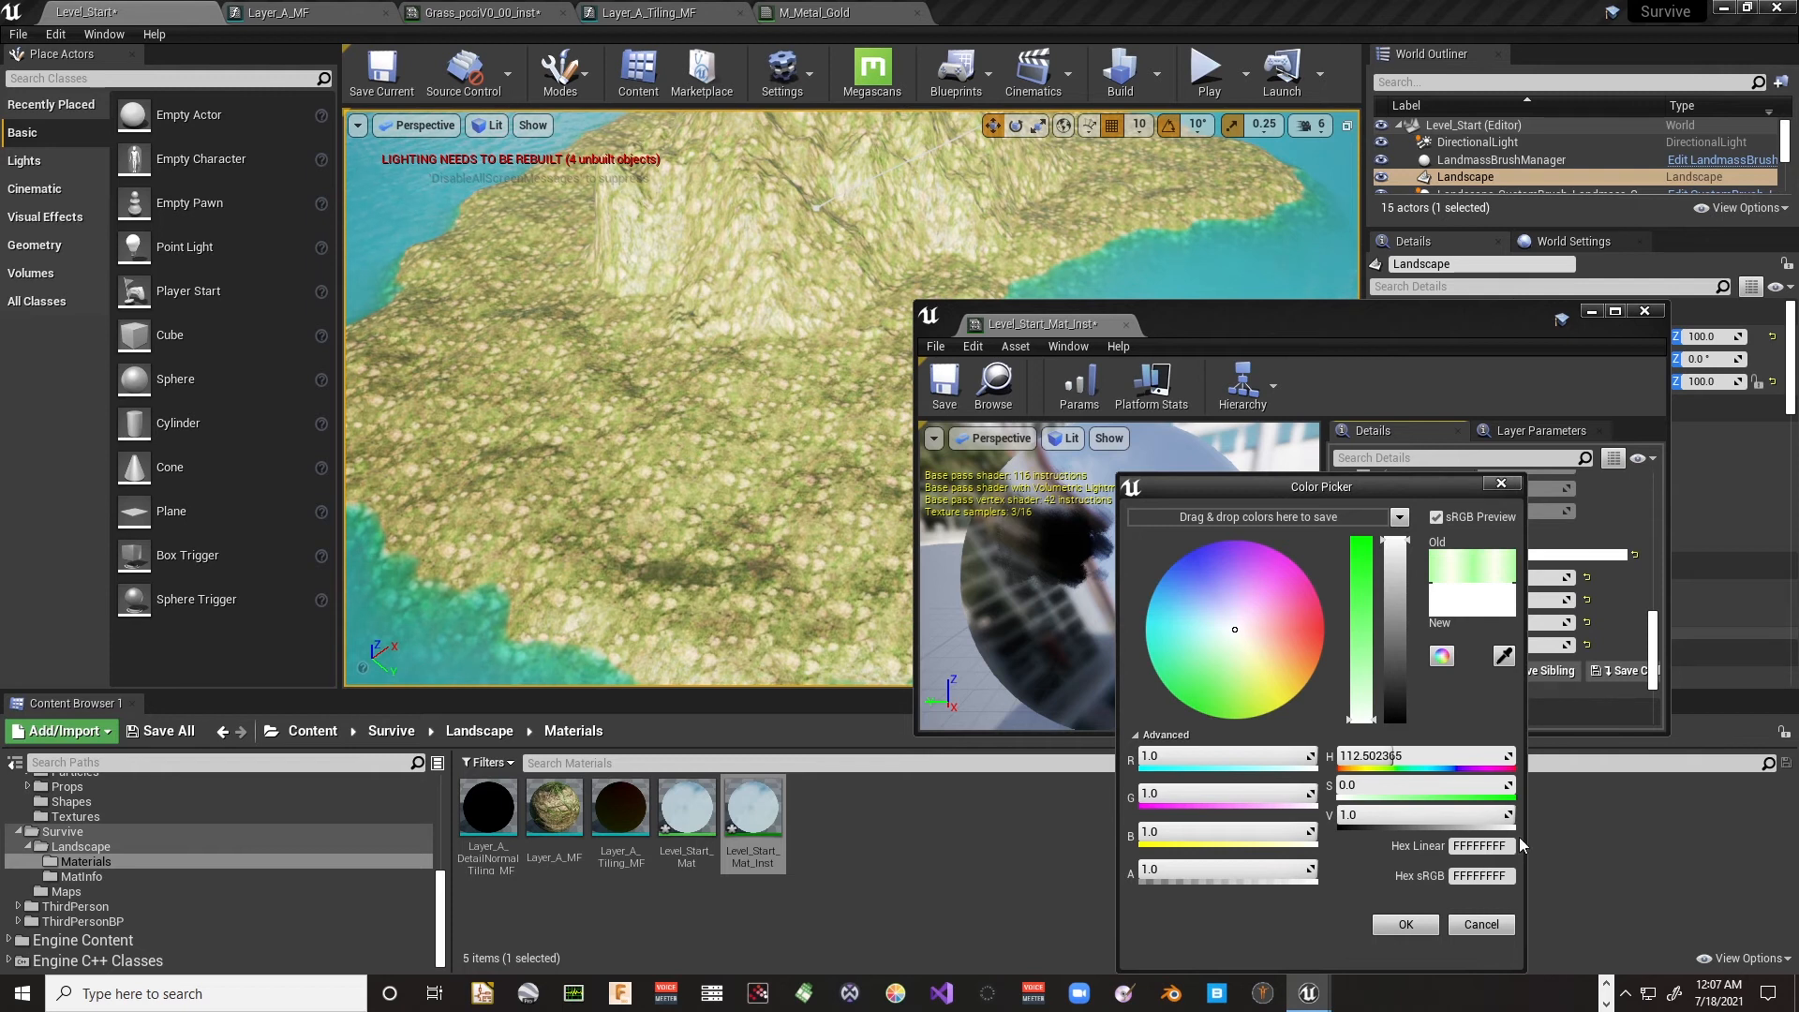
click(1406, 924)
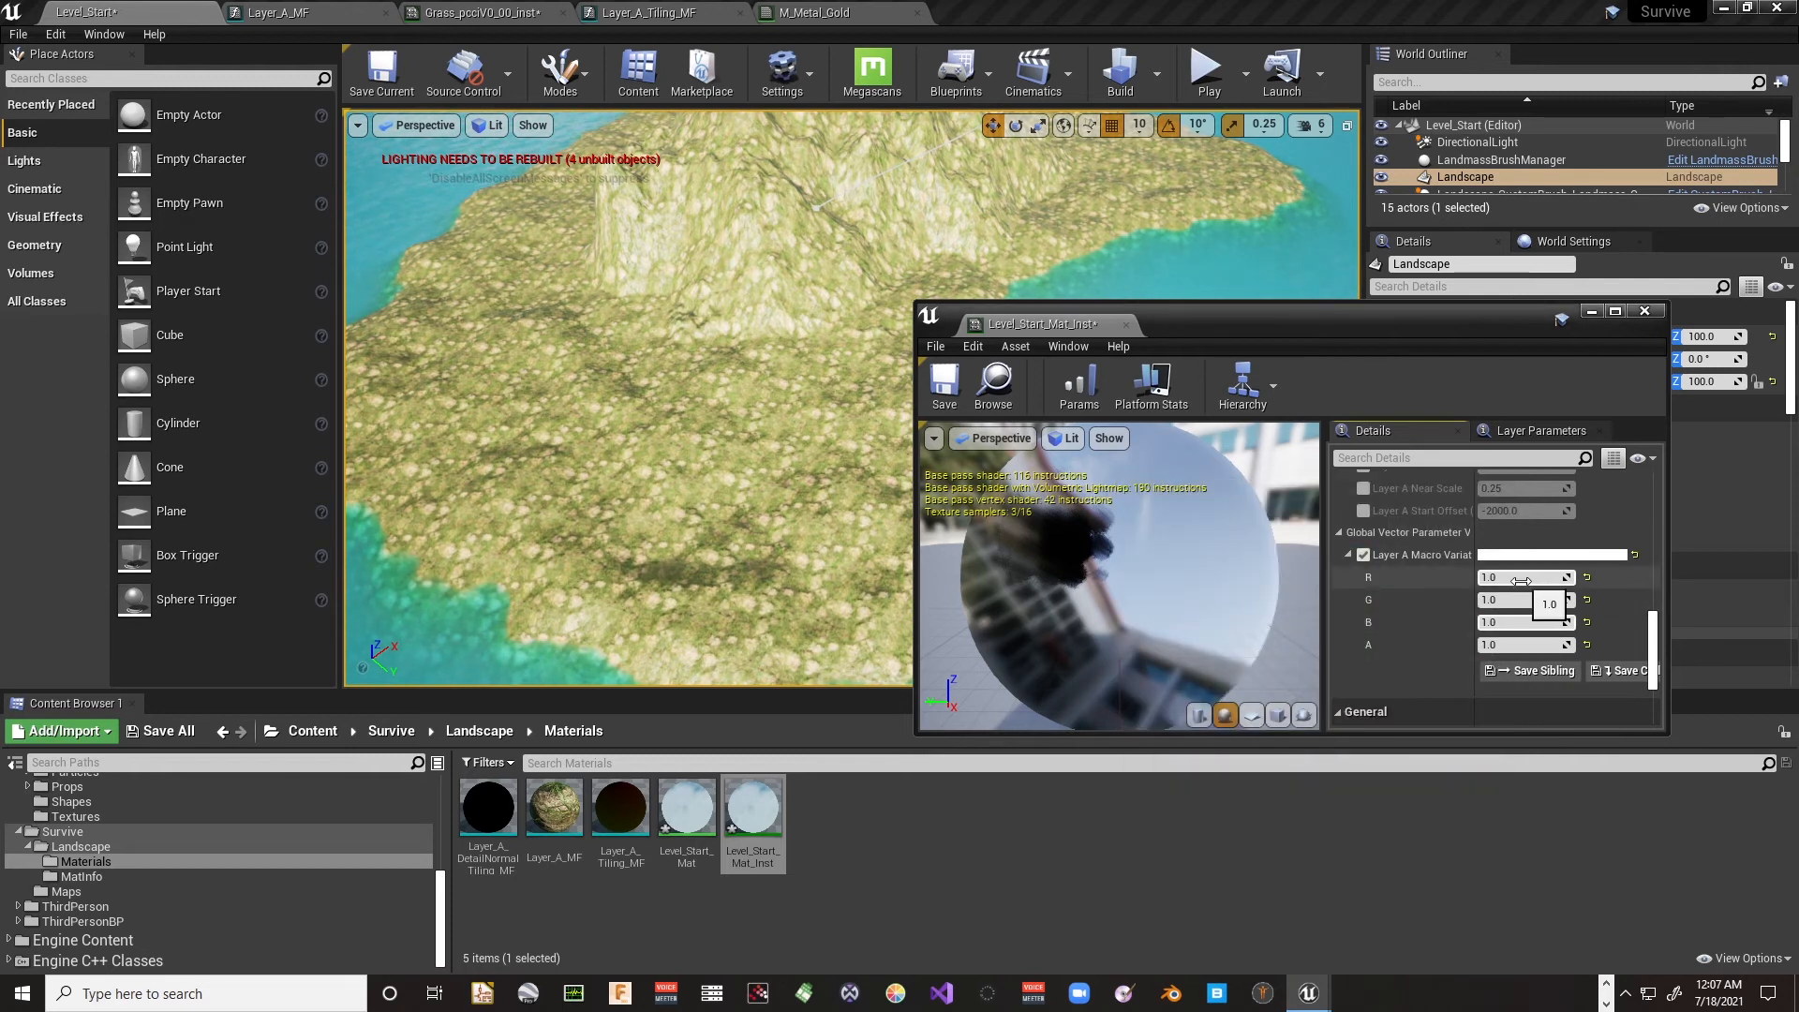
Step: Examine the macro variation on the mountainside up close and from the character's viewpoint in a brief play test
right_drag(600, 544, 667, 492)
key(w)
key(w)
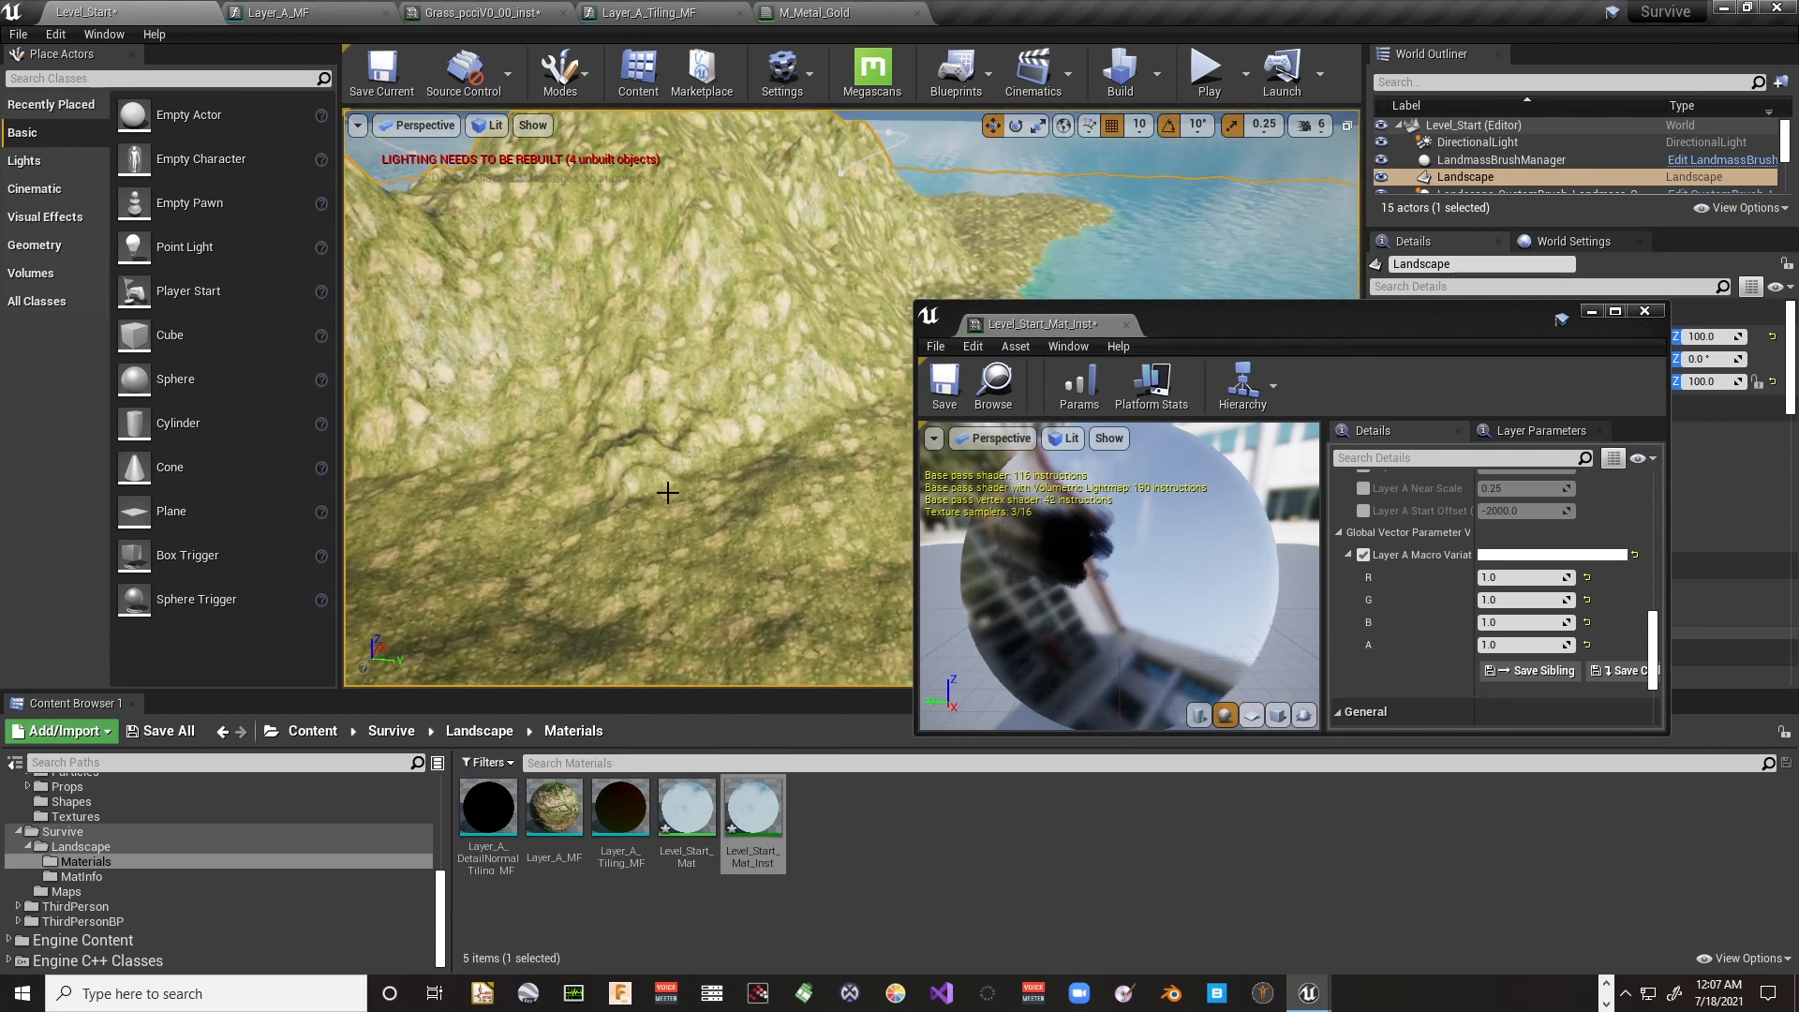
click(1206, 73)
key(w)
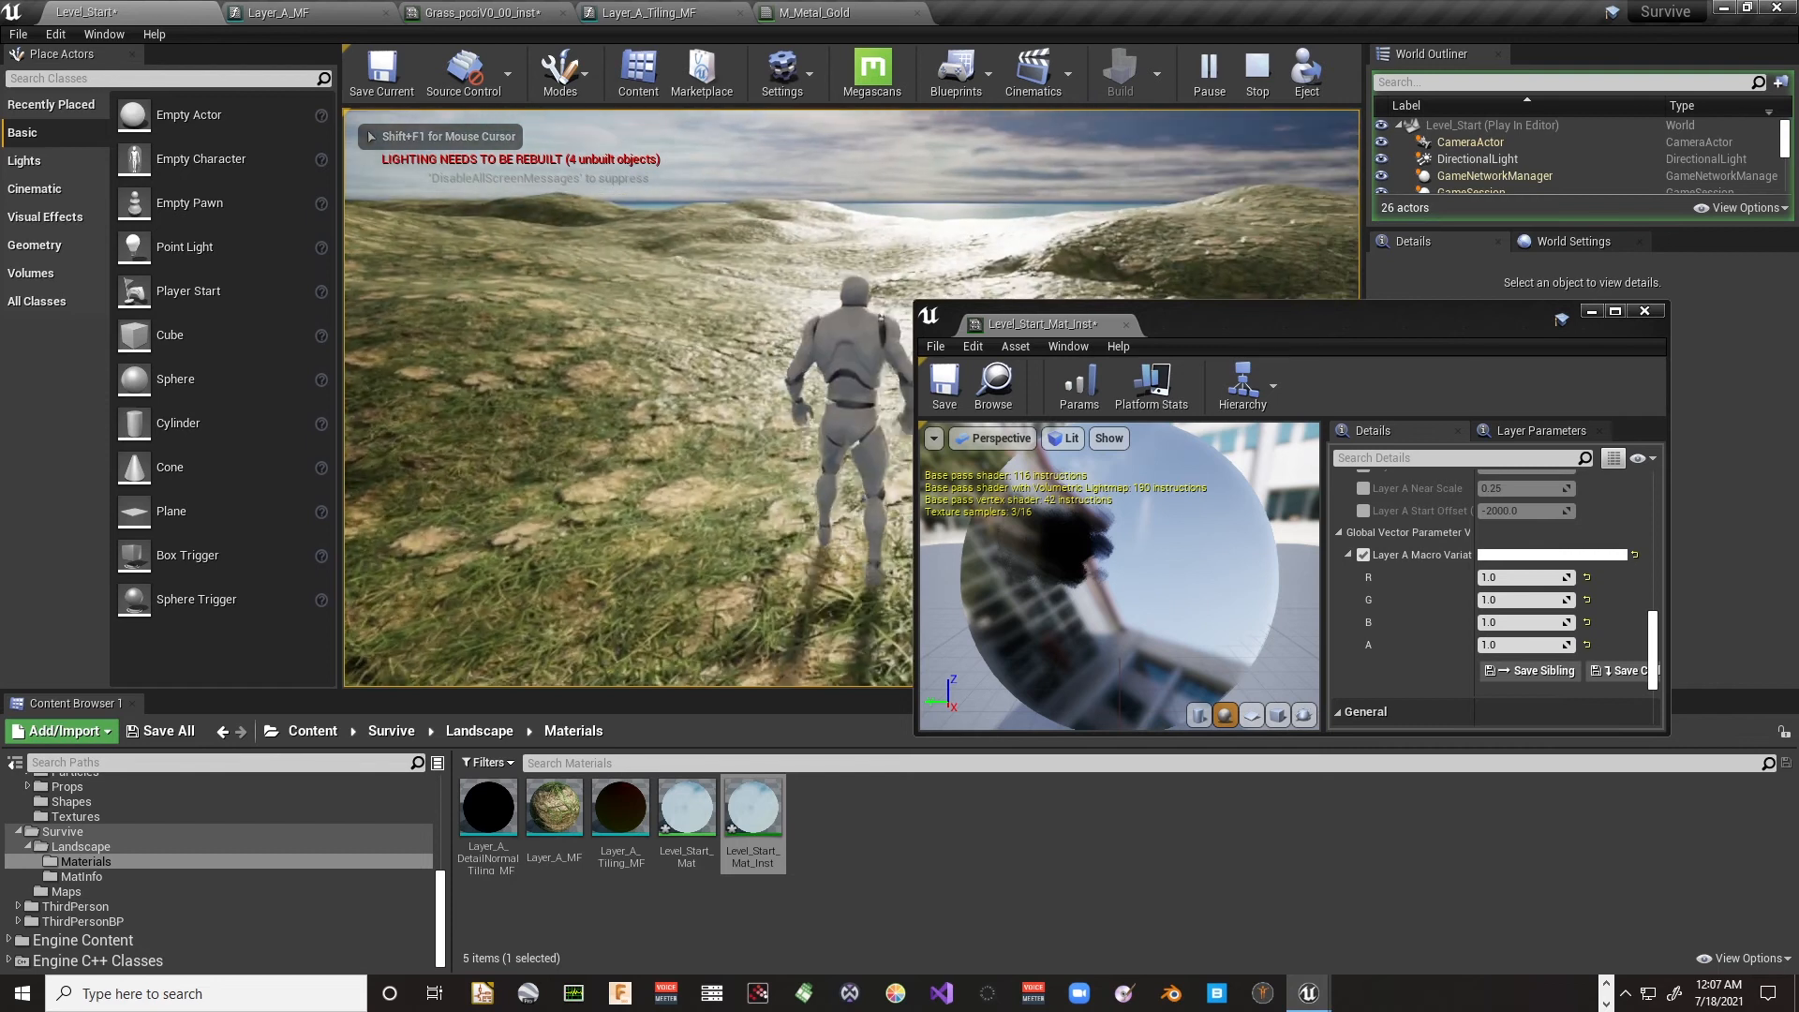
key(Escape)
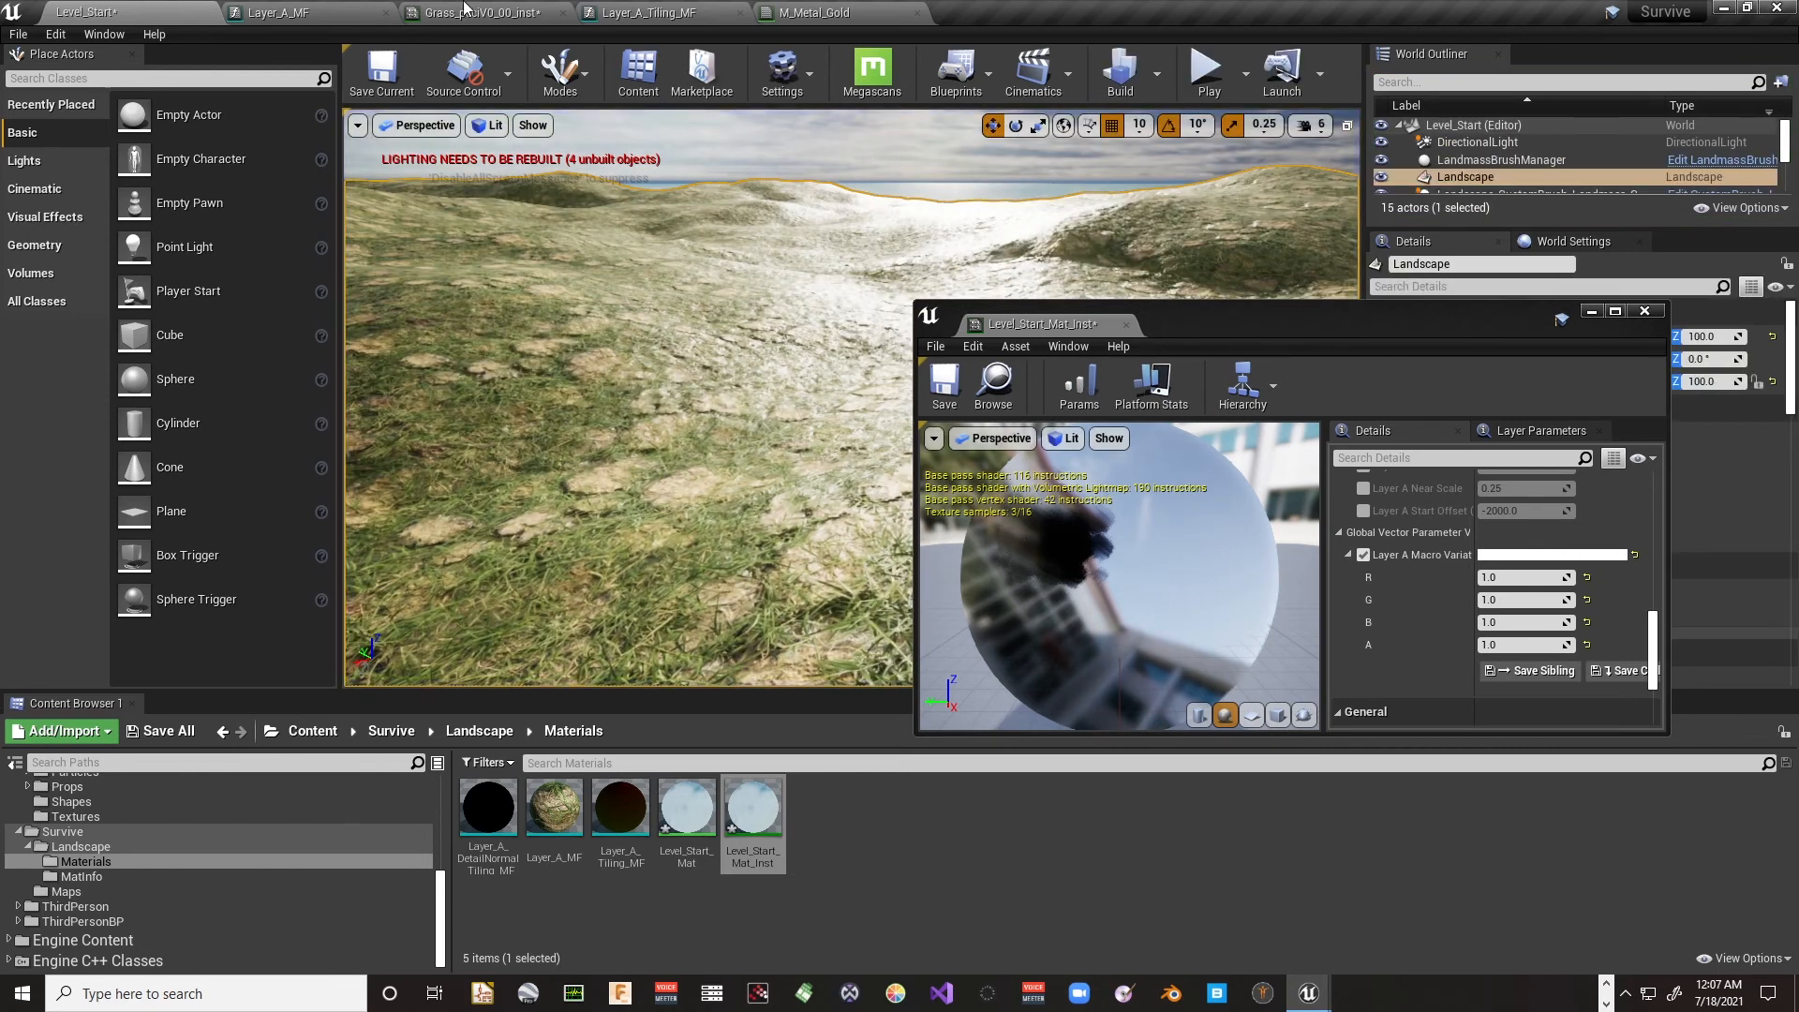
Step: Open the Level_Start_Mat material and connect a new Constant of 0 to its Metallic input
click(326, 13)
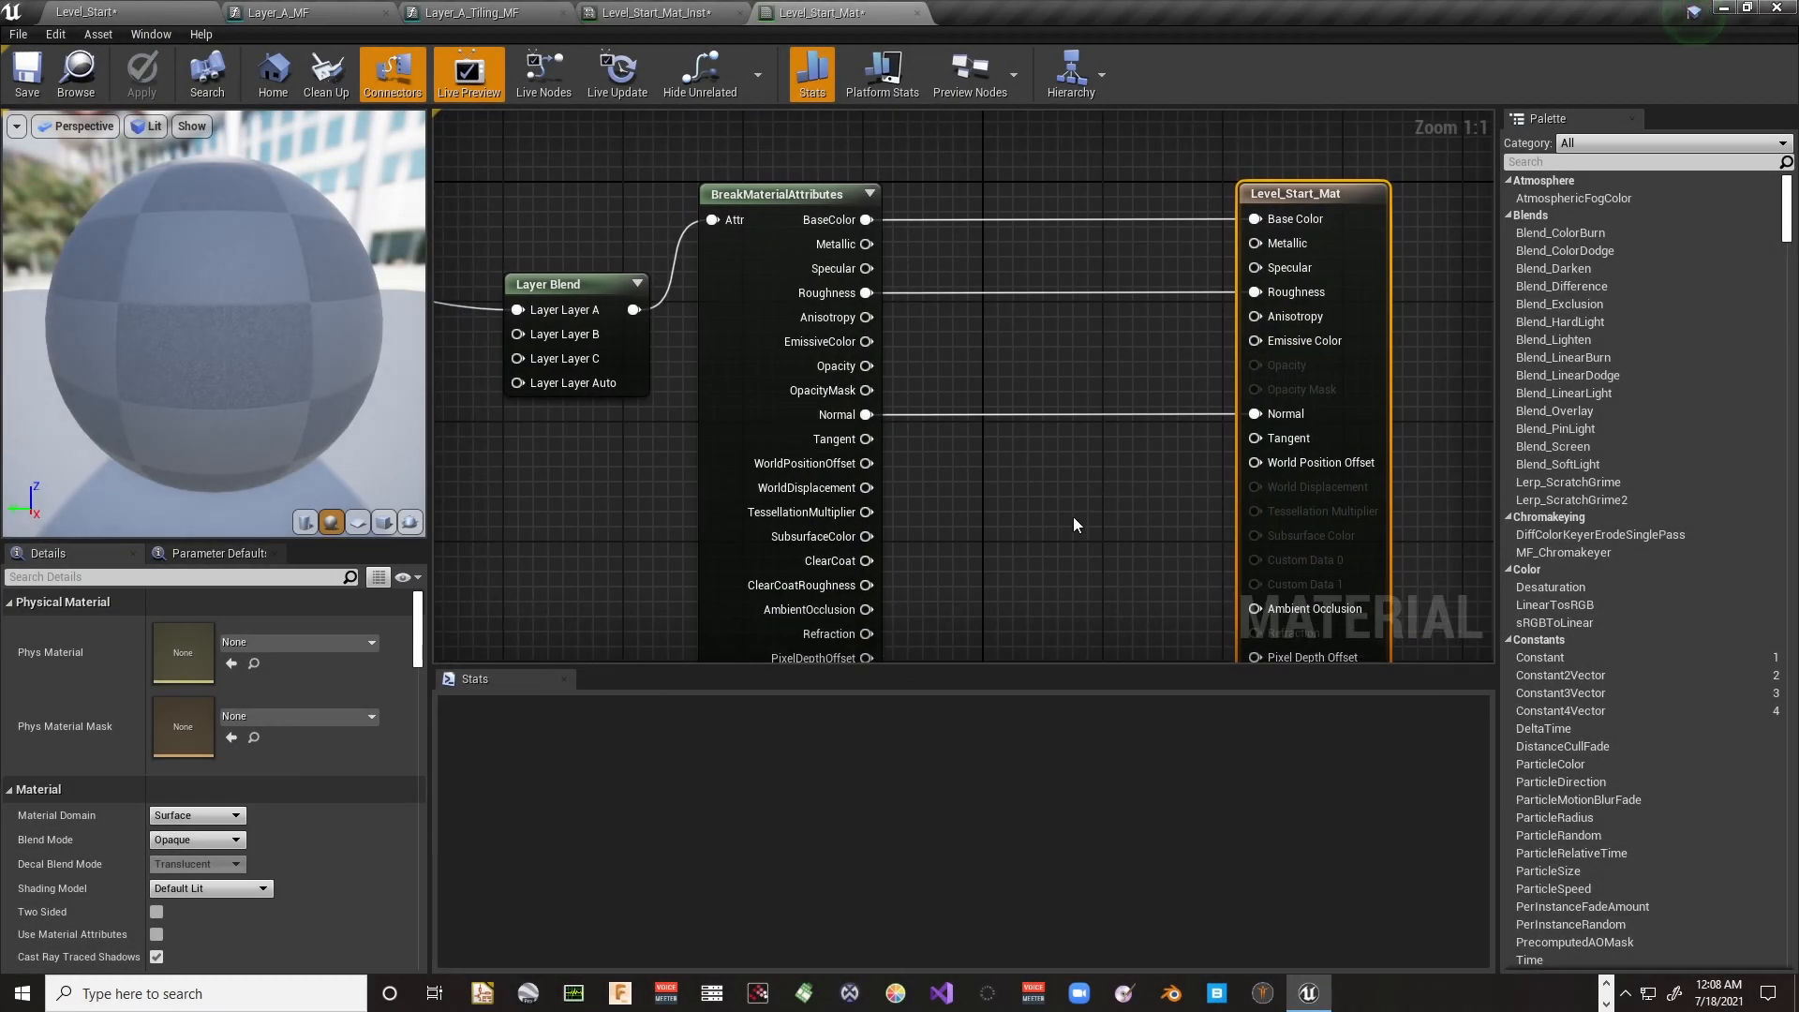
right_drag(1075, 523, 1164, 506)
right_drag(747, 417, 621, 509)
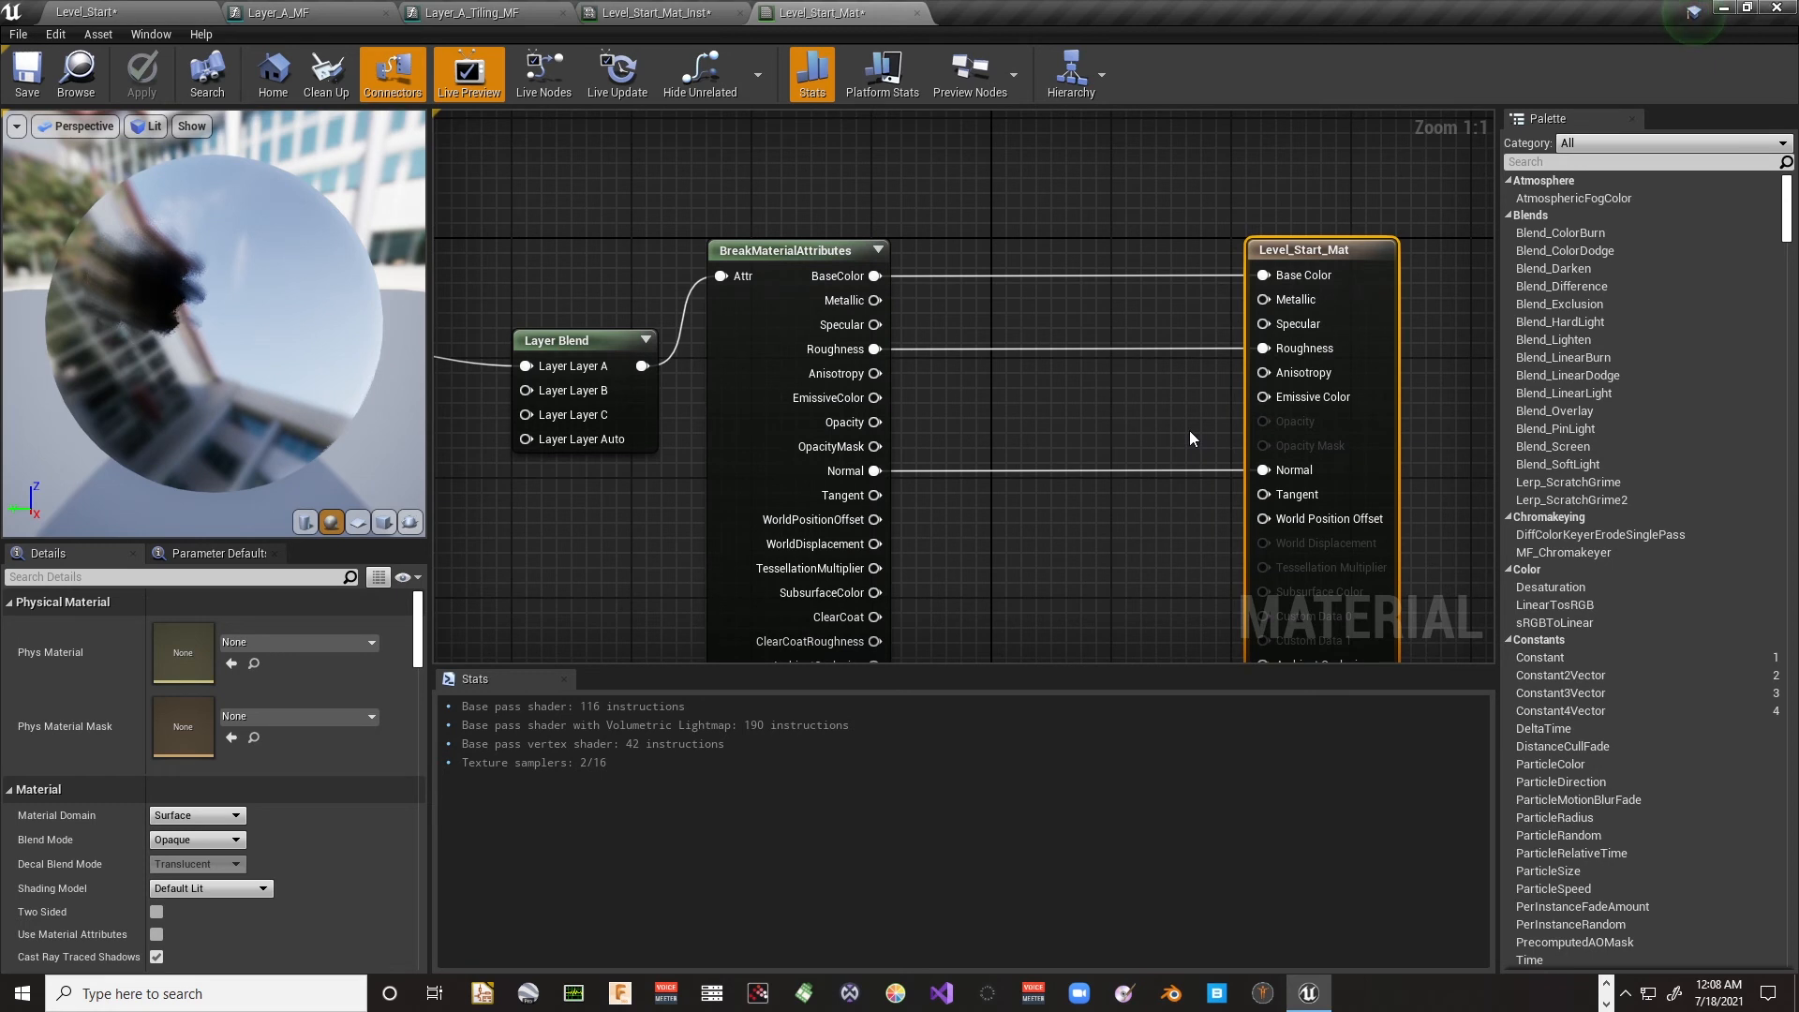
drag(1332, 289, 1171, 290)
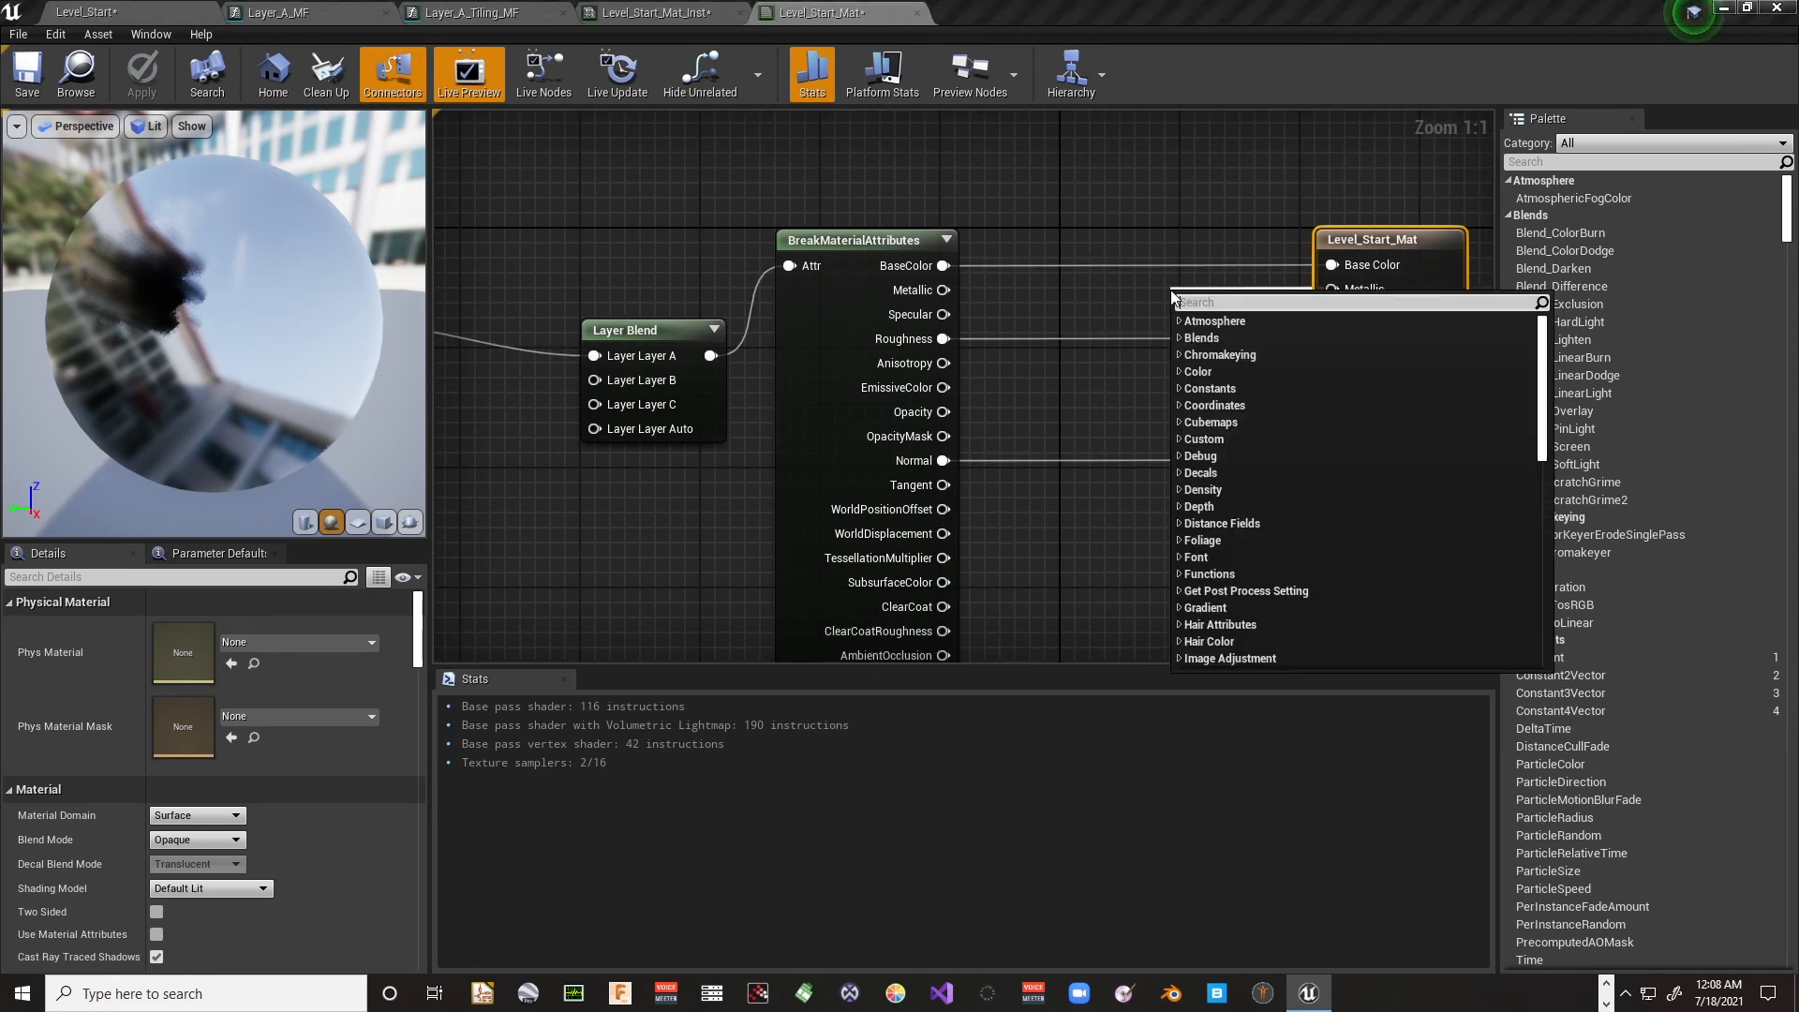
click(1151, 297)
right_click(1155, 298)
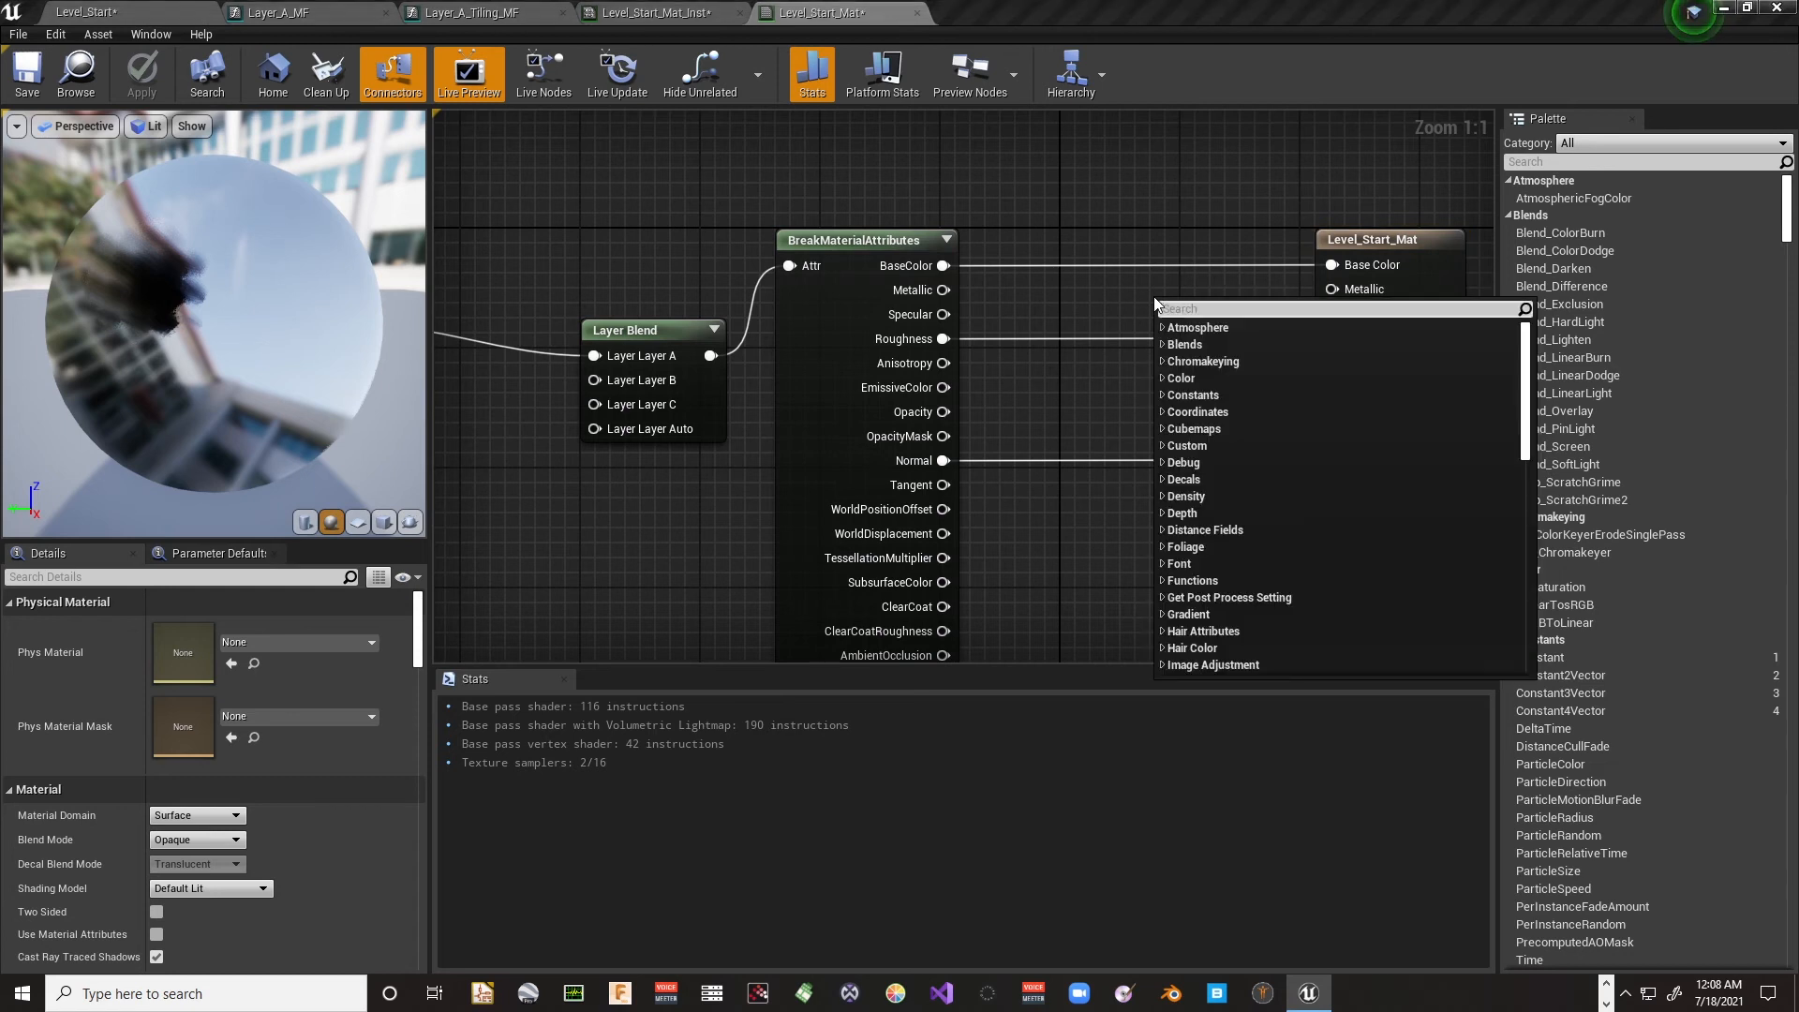
text(constant)
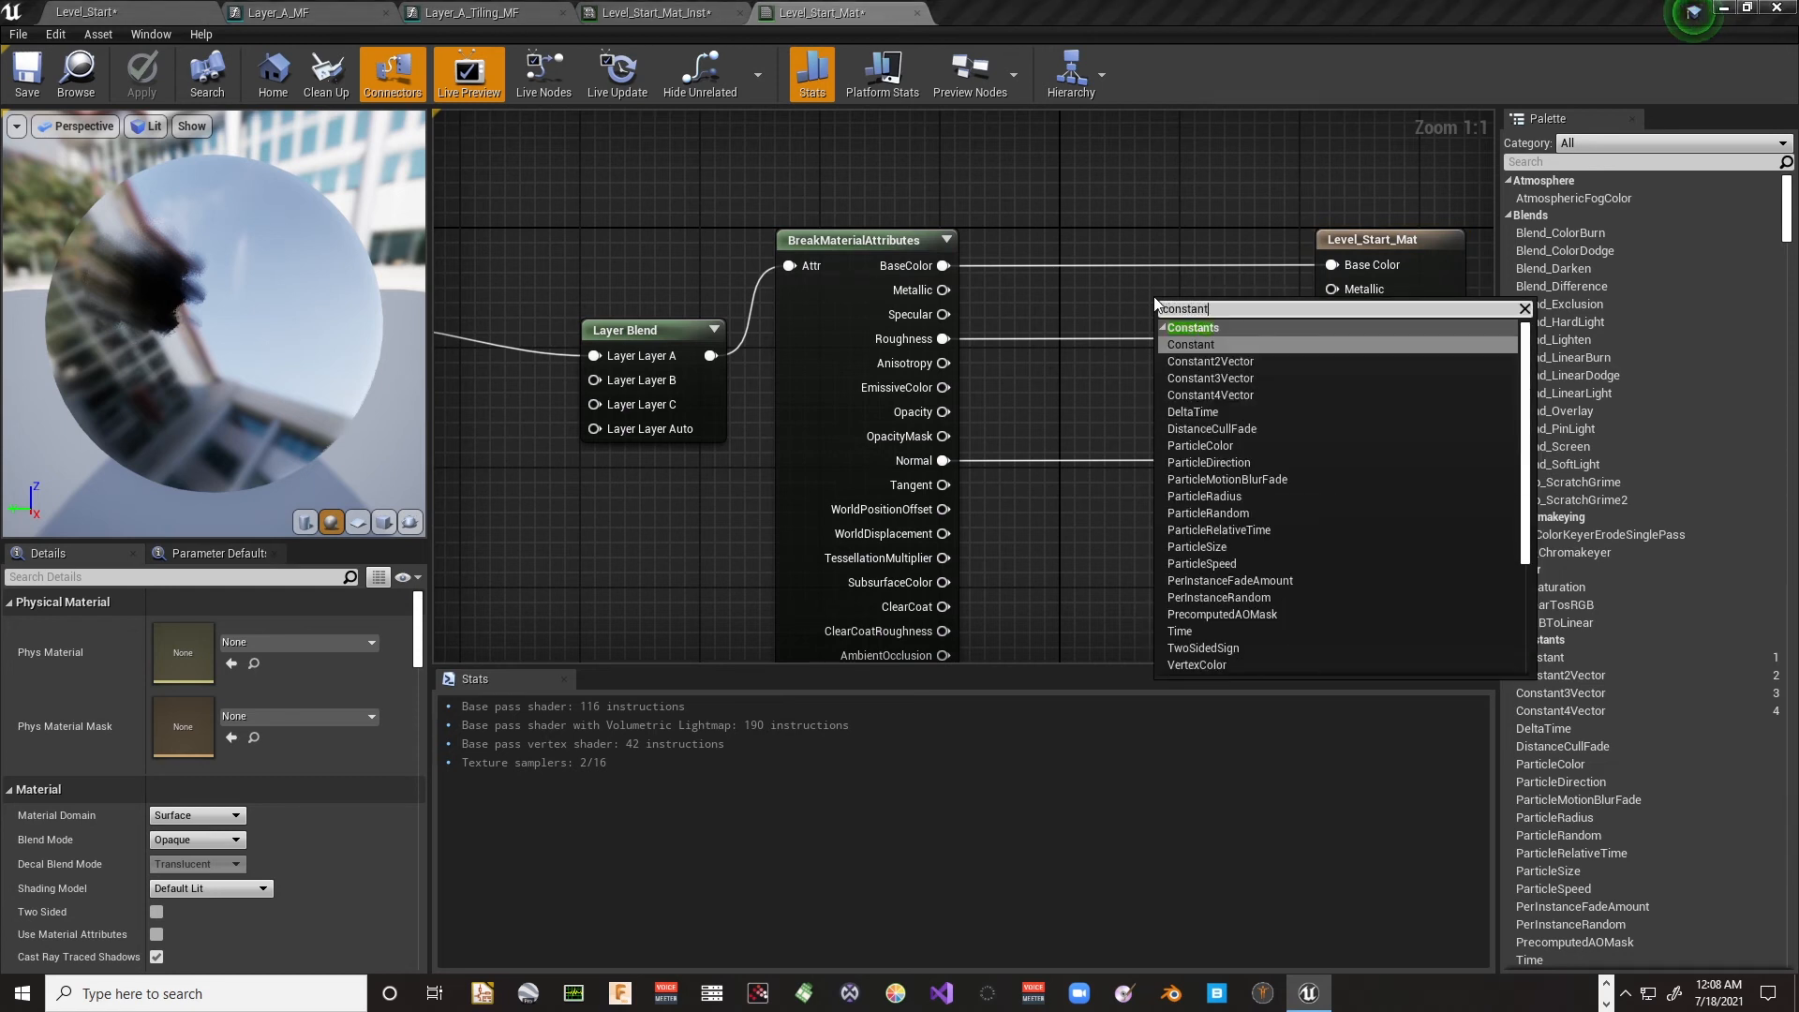
key(Return)
drag(1190, 333, 1330, 287)
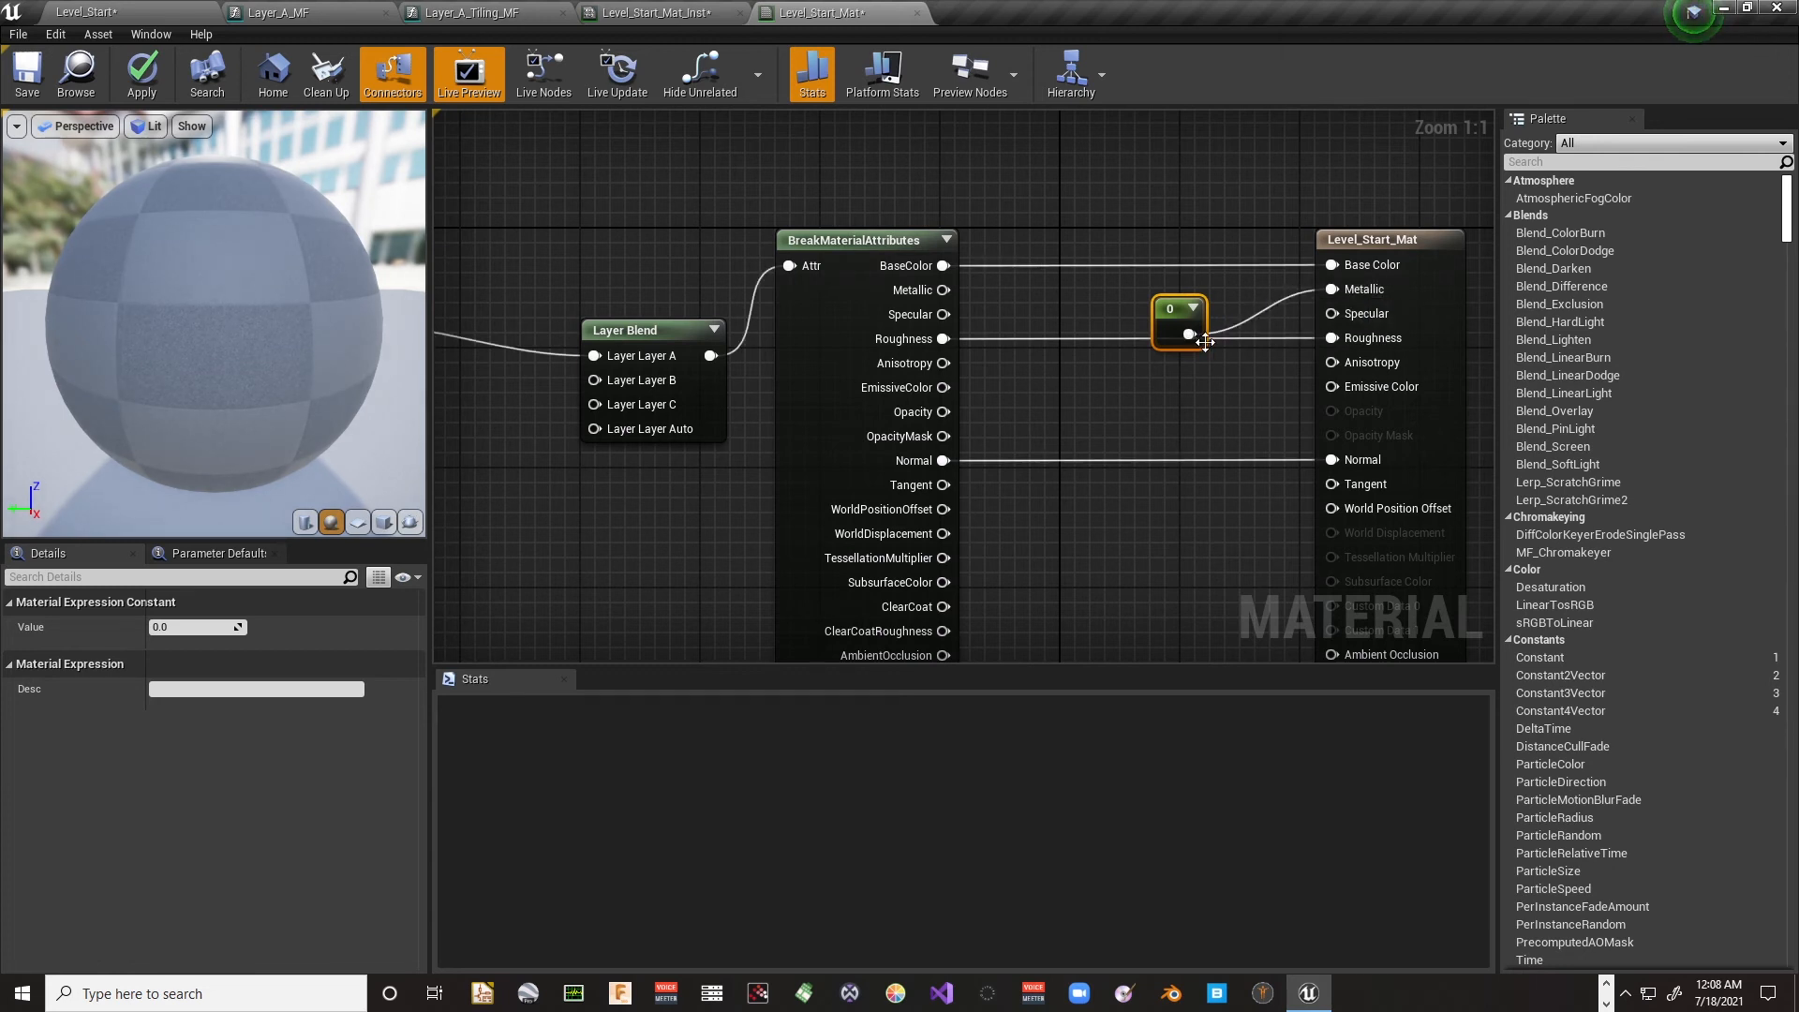
Step: Move the 0 constant above the BaseColor connection, then apply and save Level_Start_Mat
drag(1203, 340, 1220, 388)
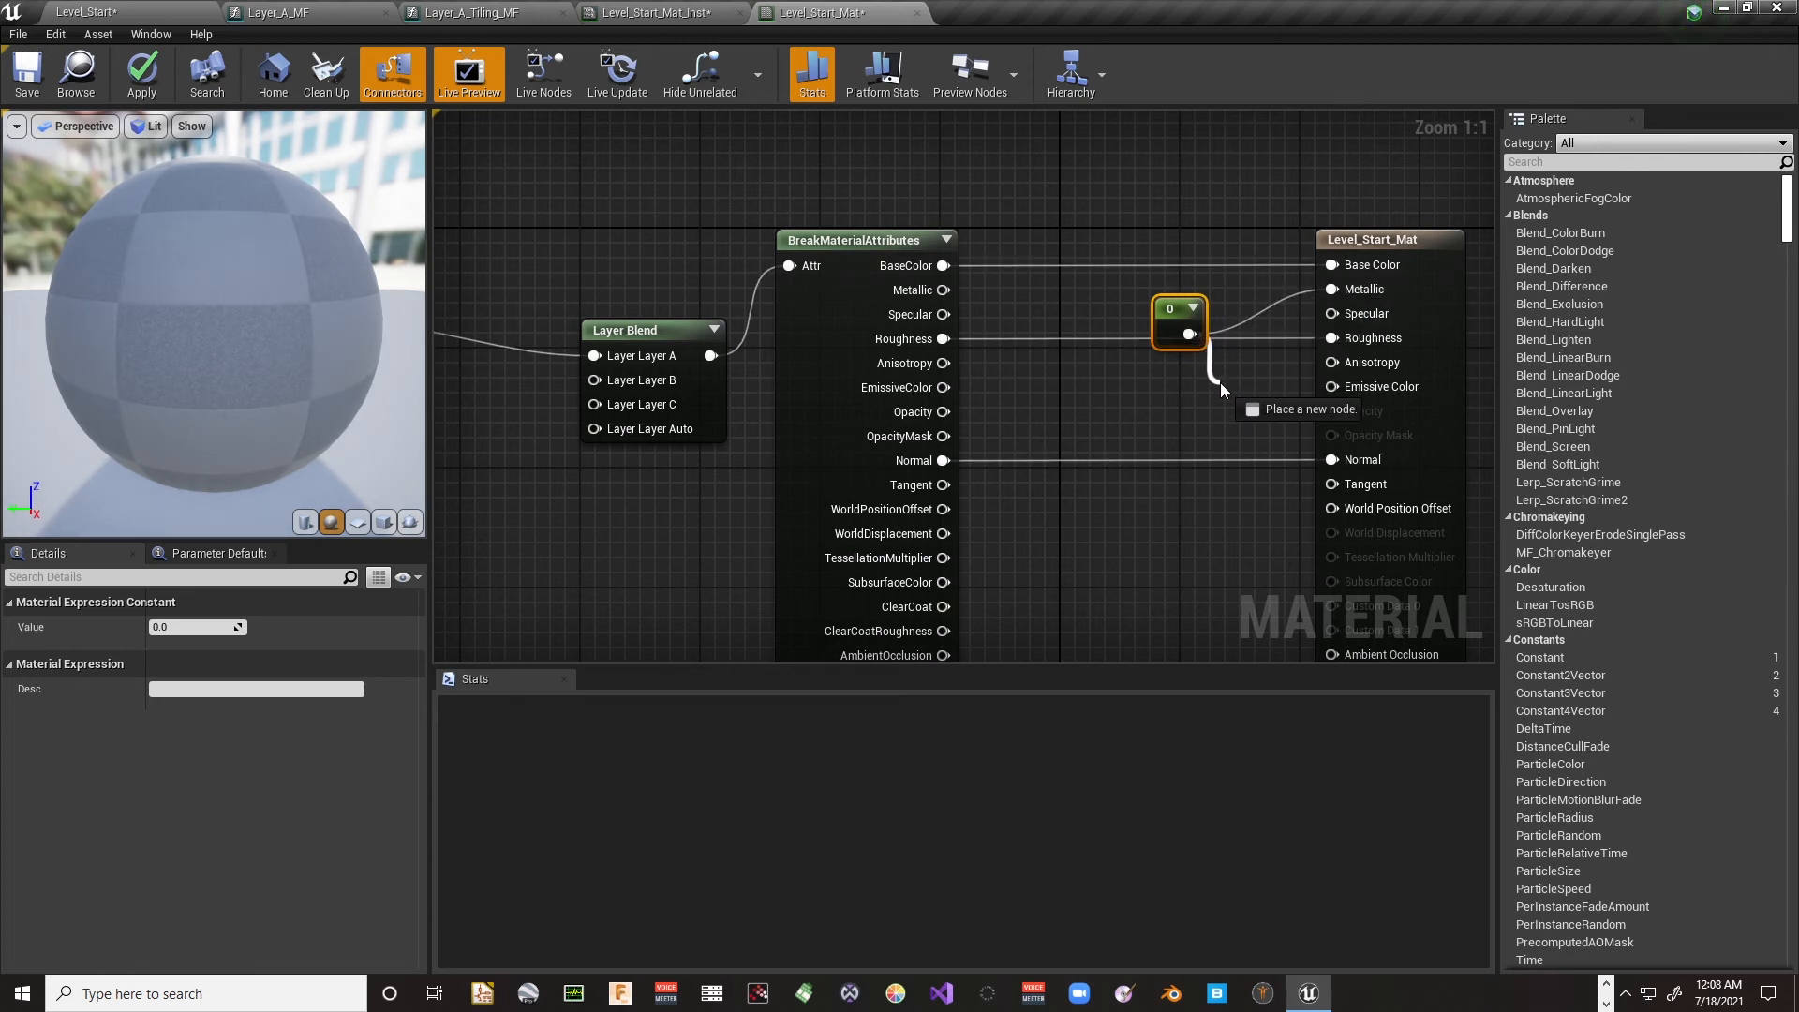
click(1276, 368)
drag(1171, 314, 1211, 200)
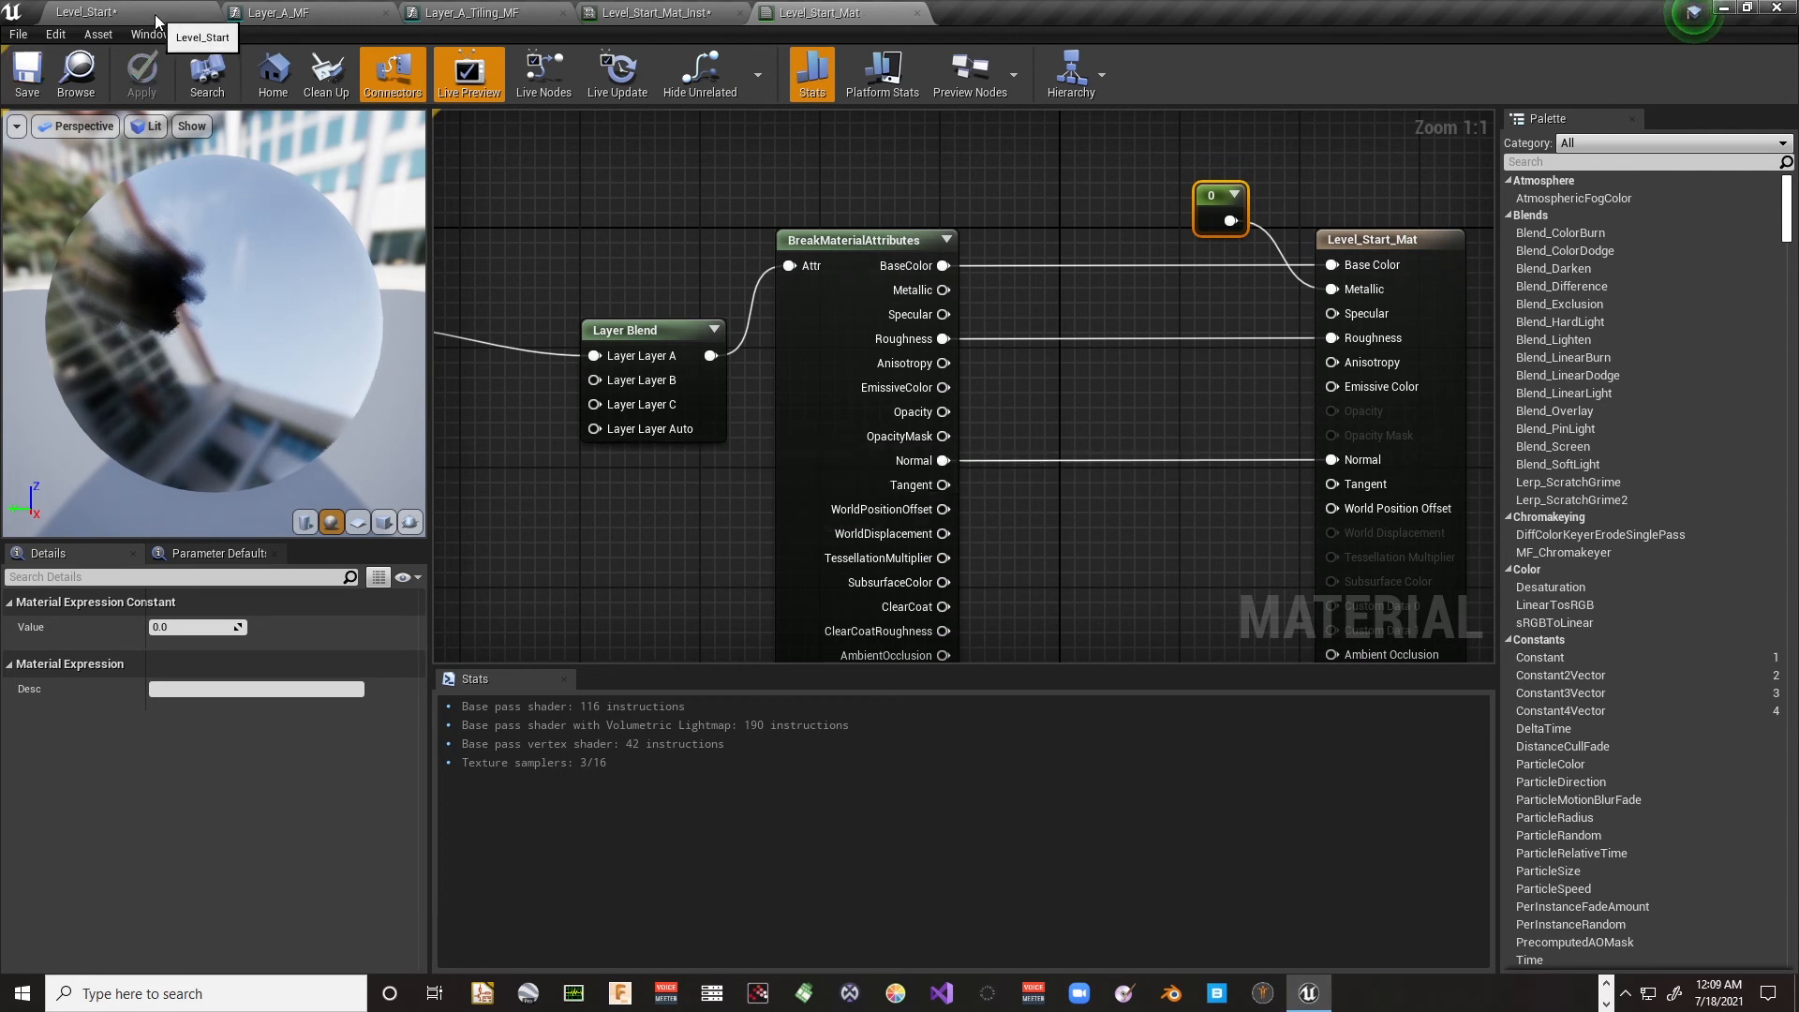
Step: Check the shine on the landscape in the Level_Start level and return to the Level_Start_Mat graph
click(157, 21)
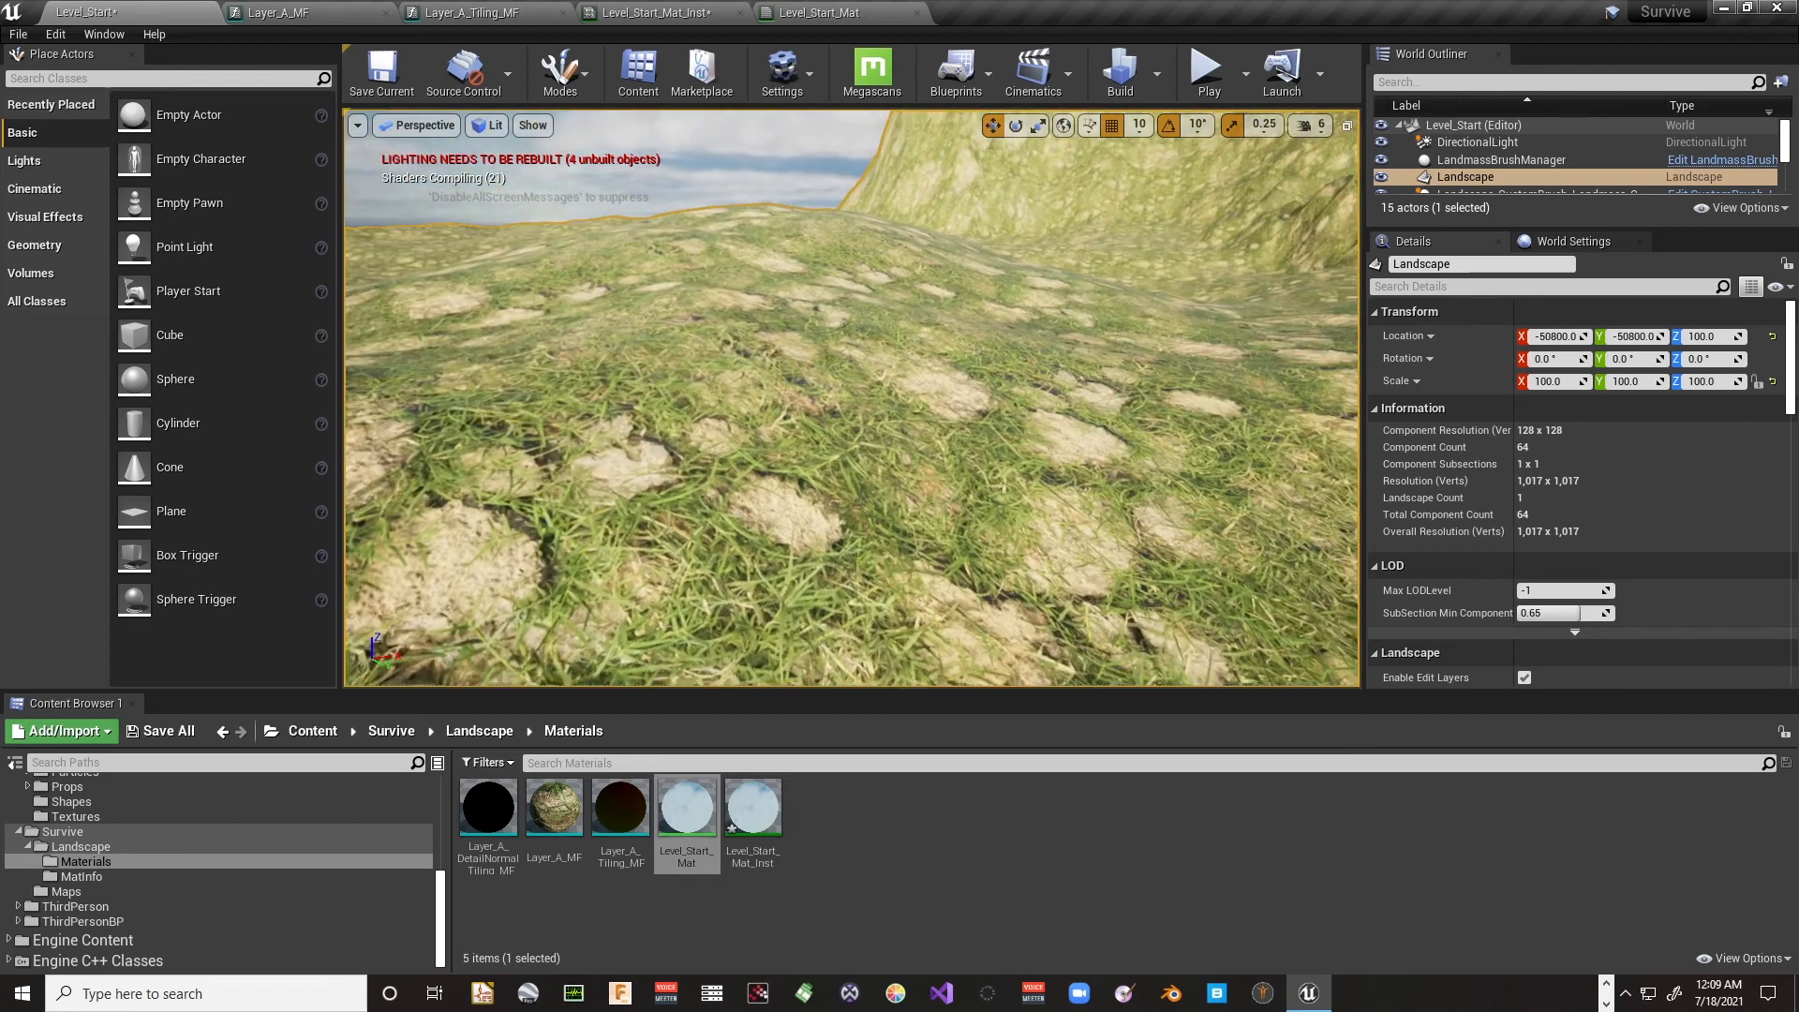
right_drag(937, 403, 600, 403)
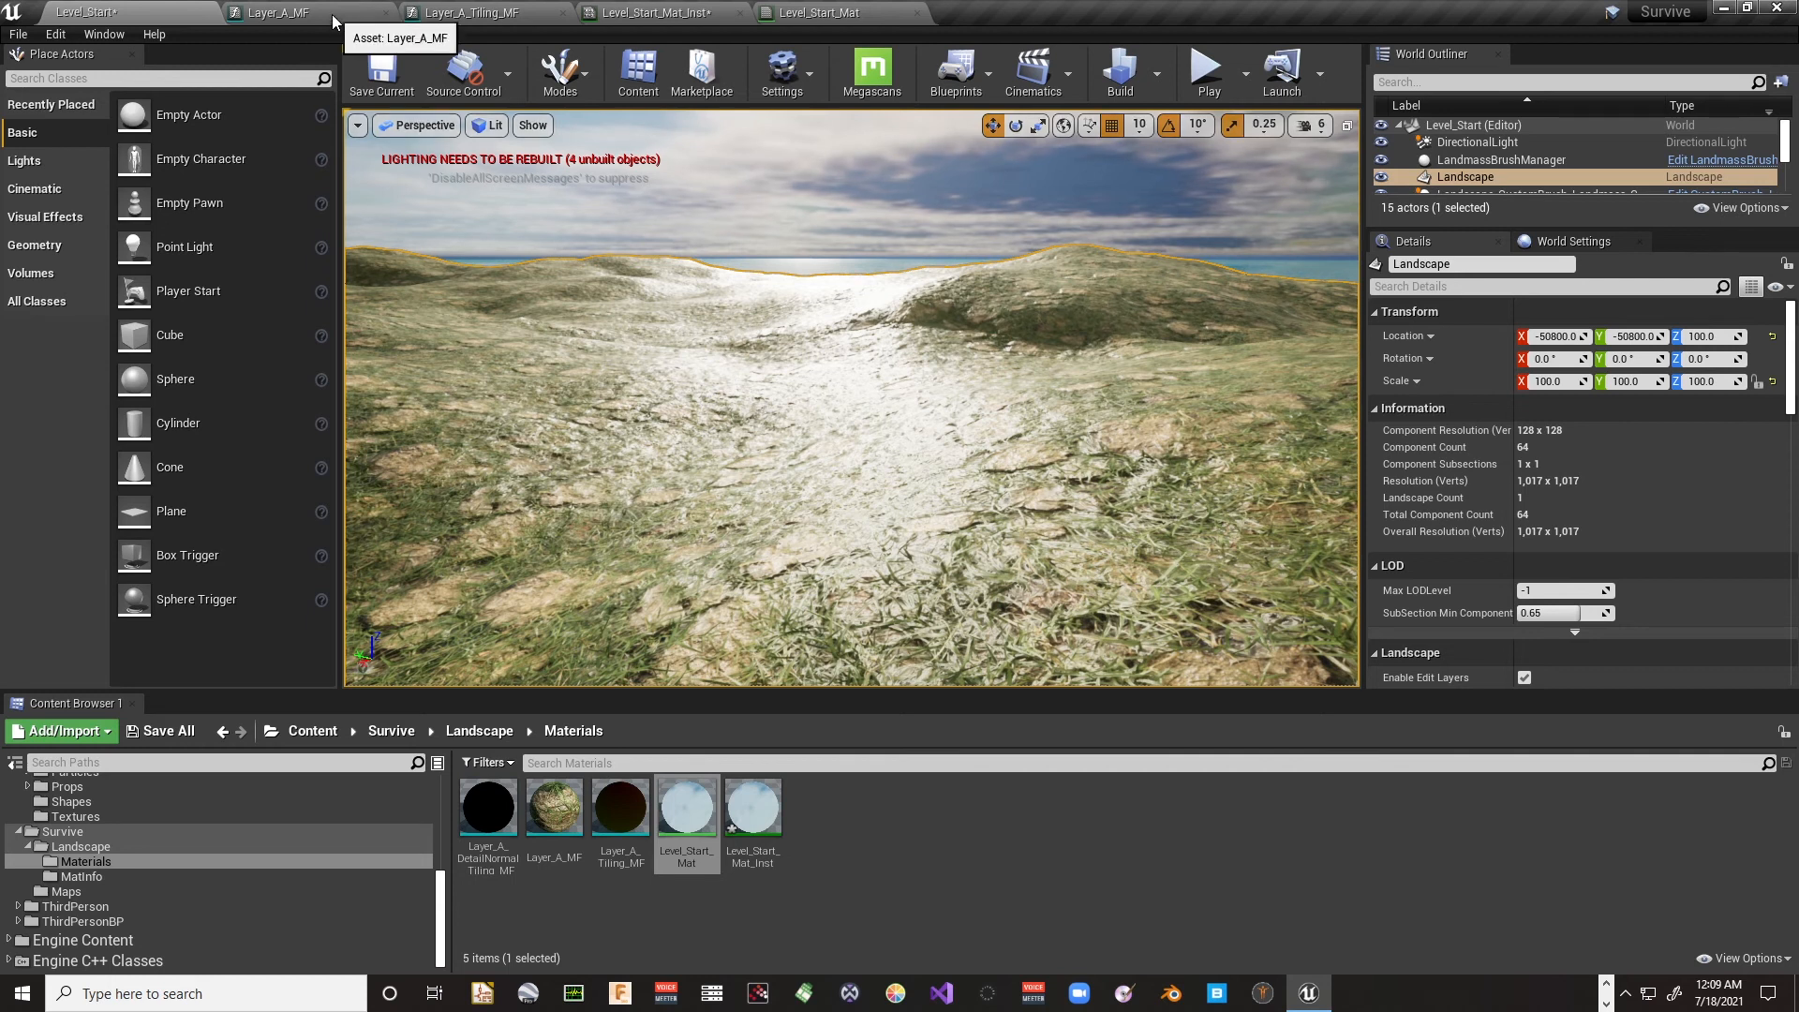
click(693, 13)
click(807, 13)
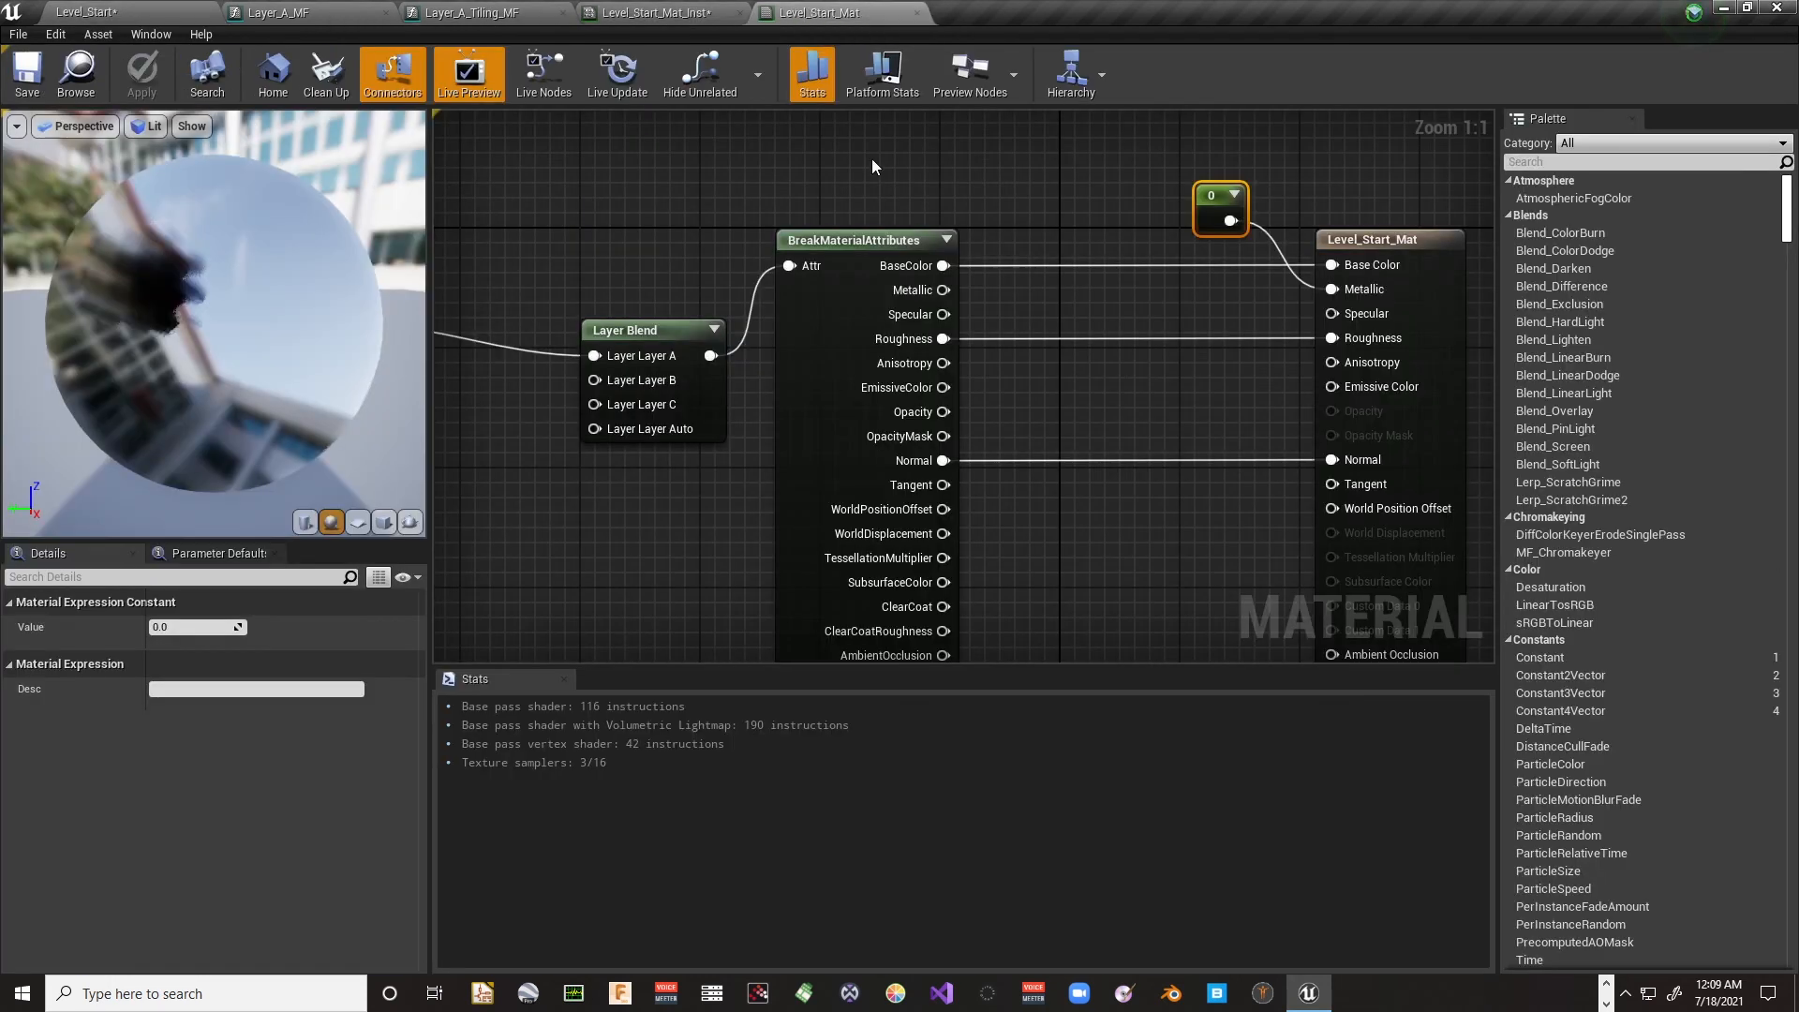
Step: Examine the Layer A Metalness parameter in Layer_A_MF and inspect its 127grey texture in the texture editor
click(313, 11)
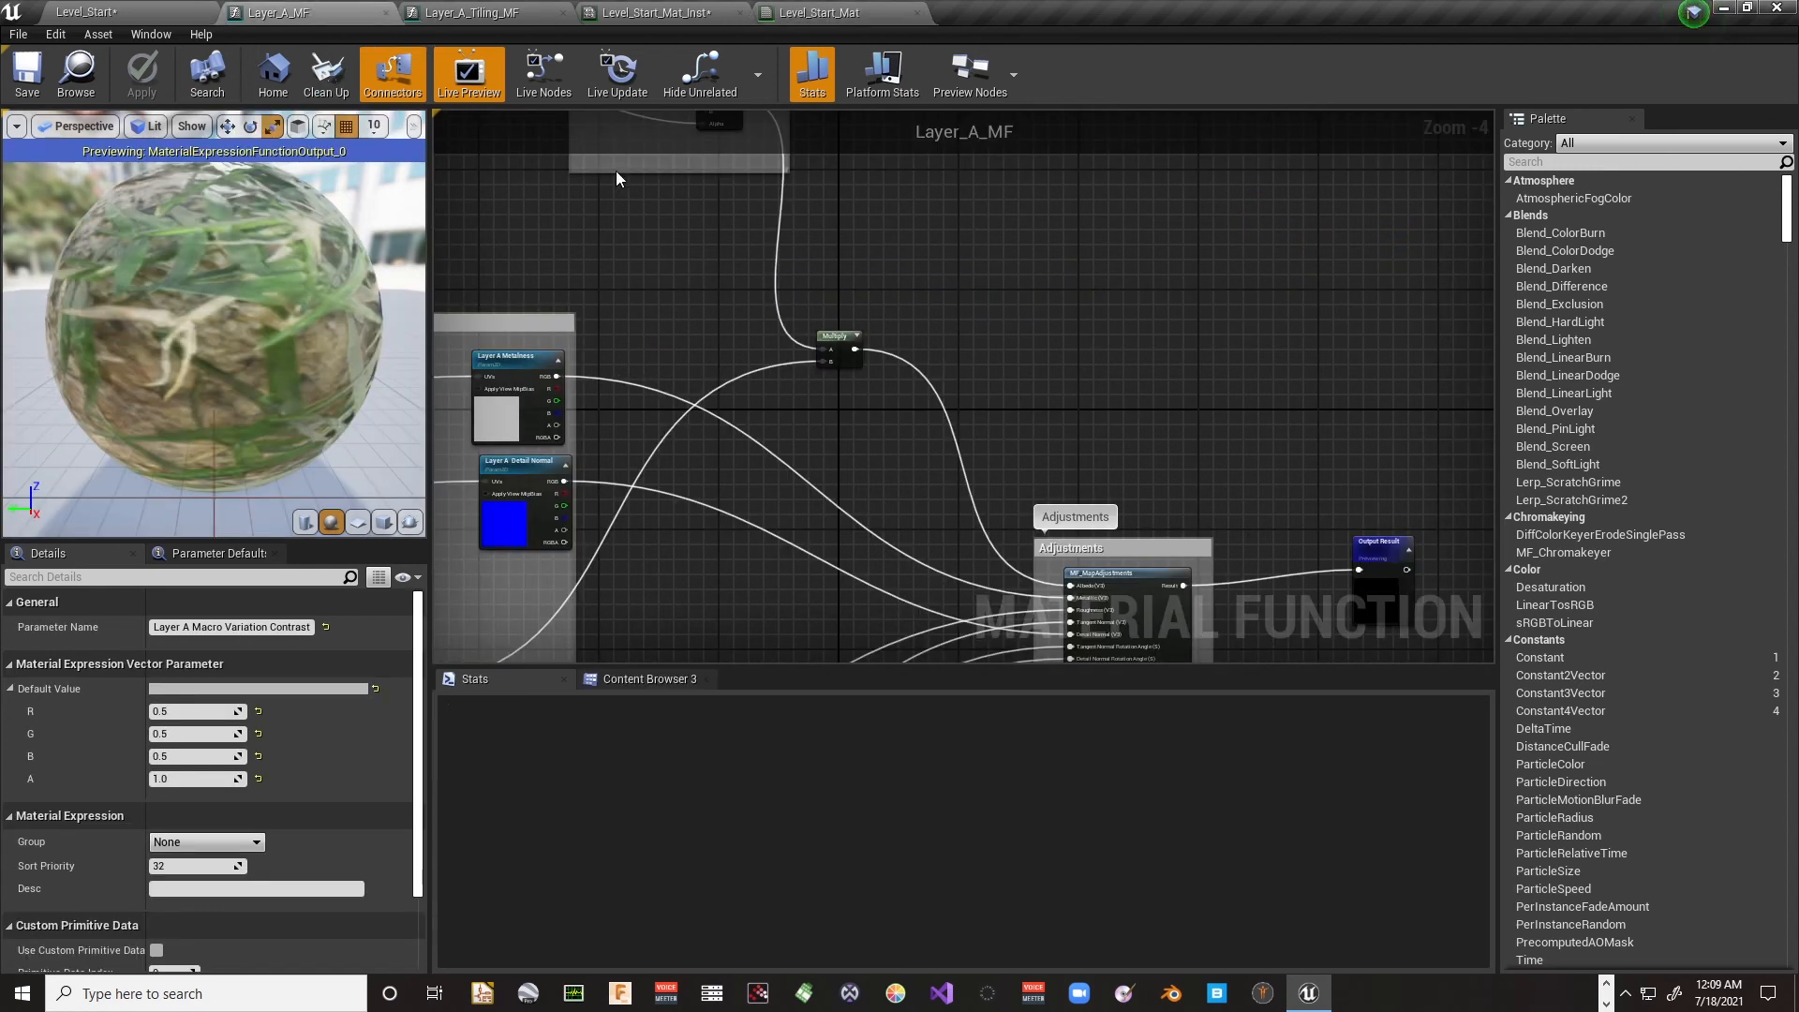
right_drag(711, 267, 1035, 147)
scroll(963, 298, up, 4)
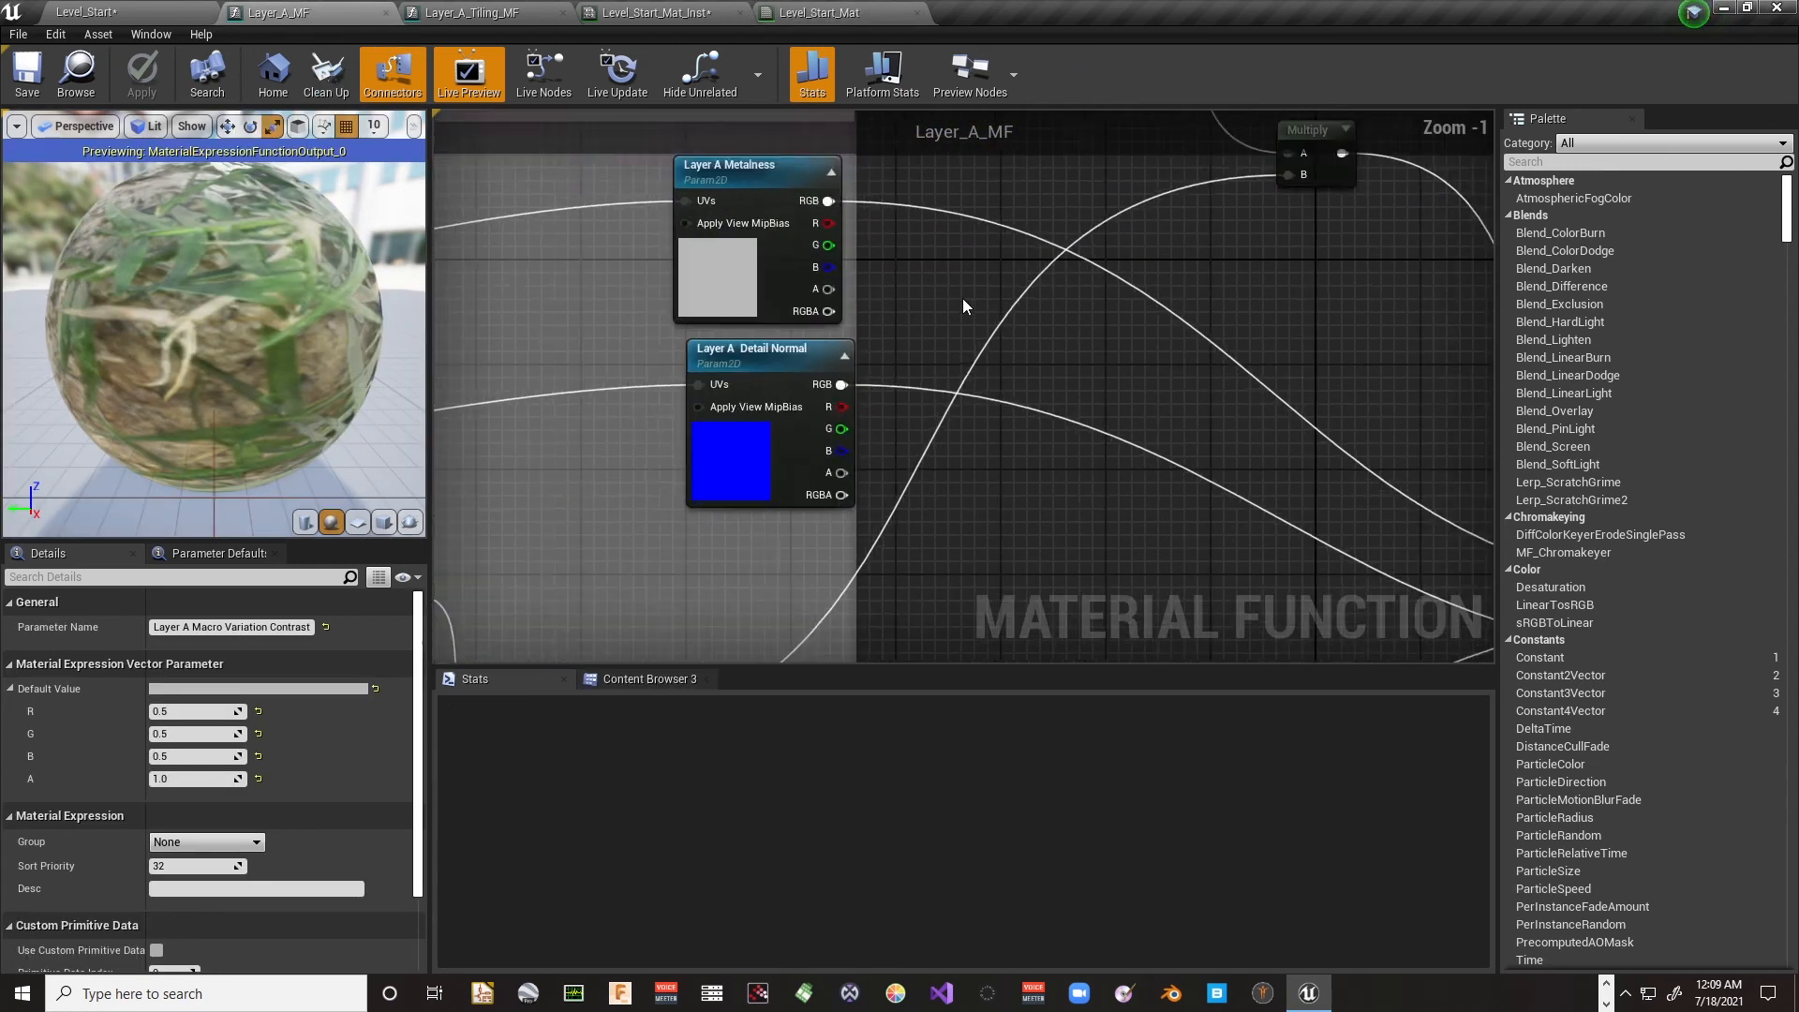
right_drag(595, 277, 678, 347)
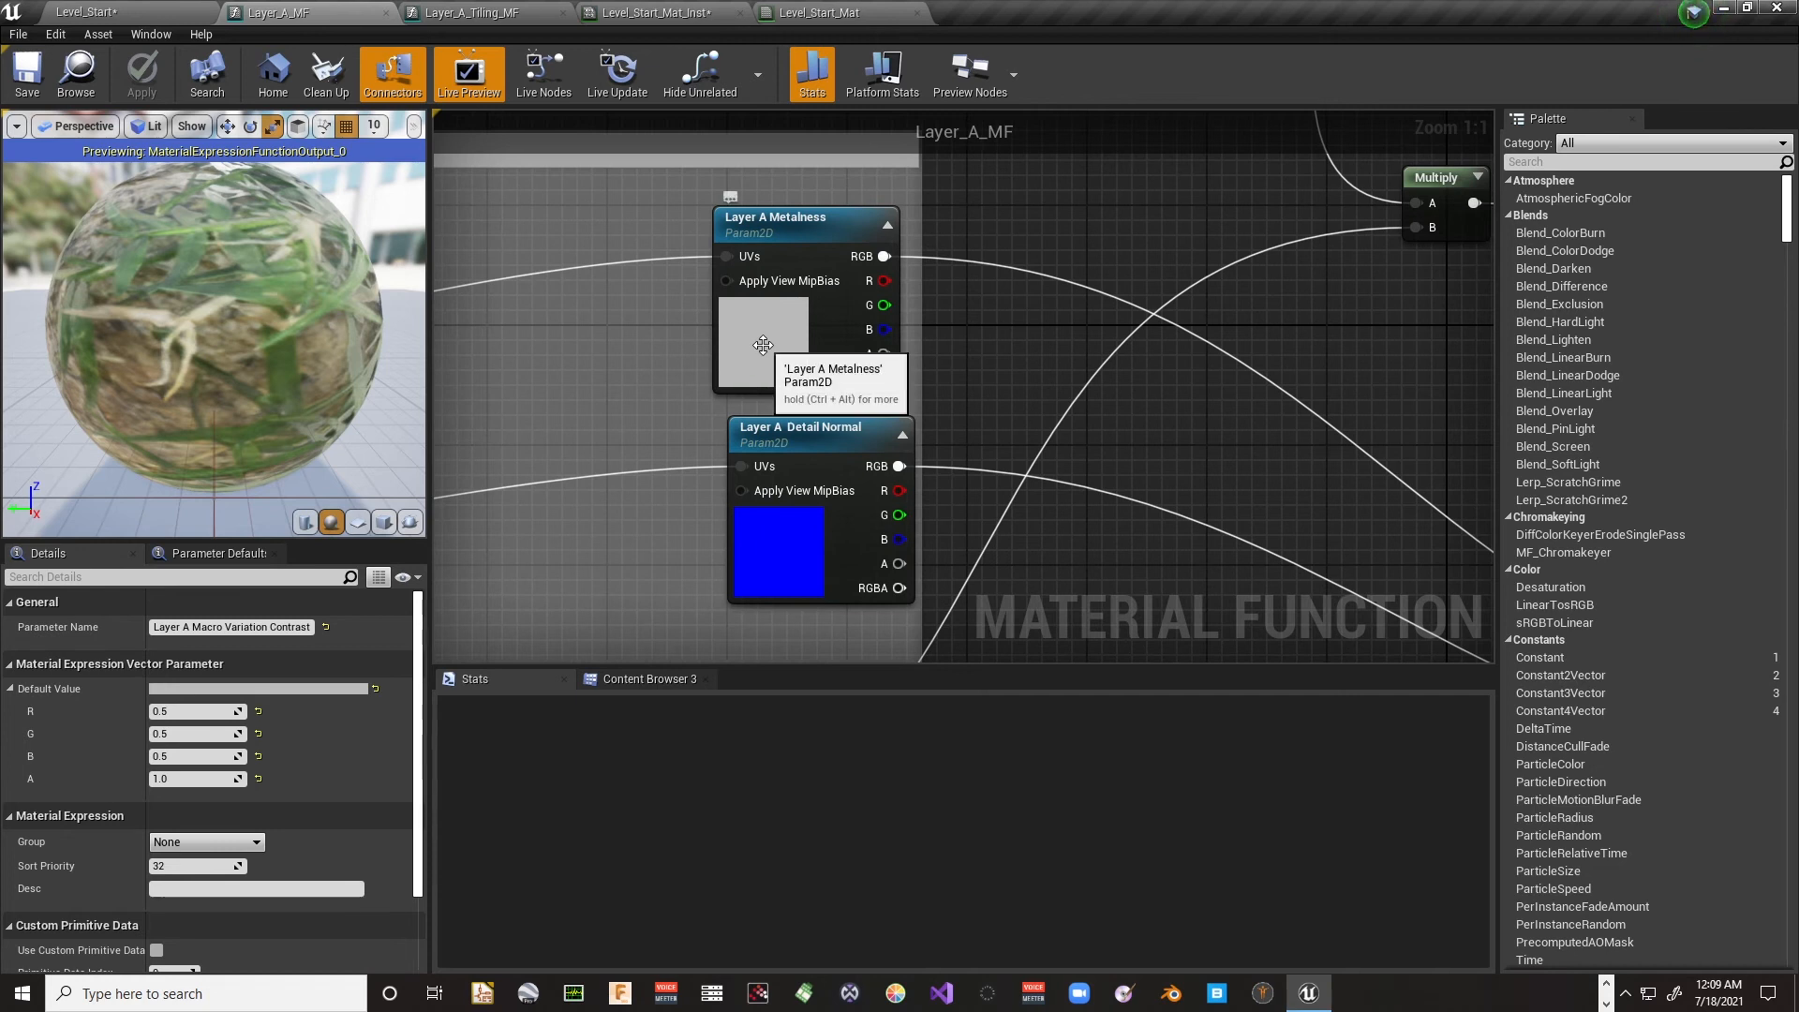
click(763, 345)
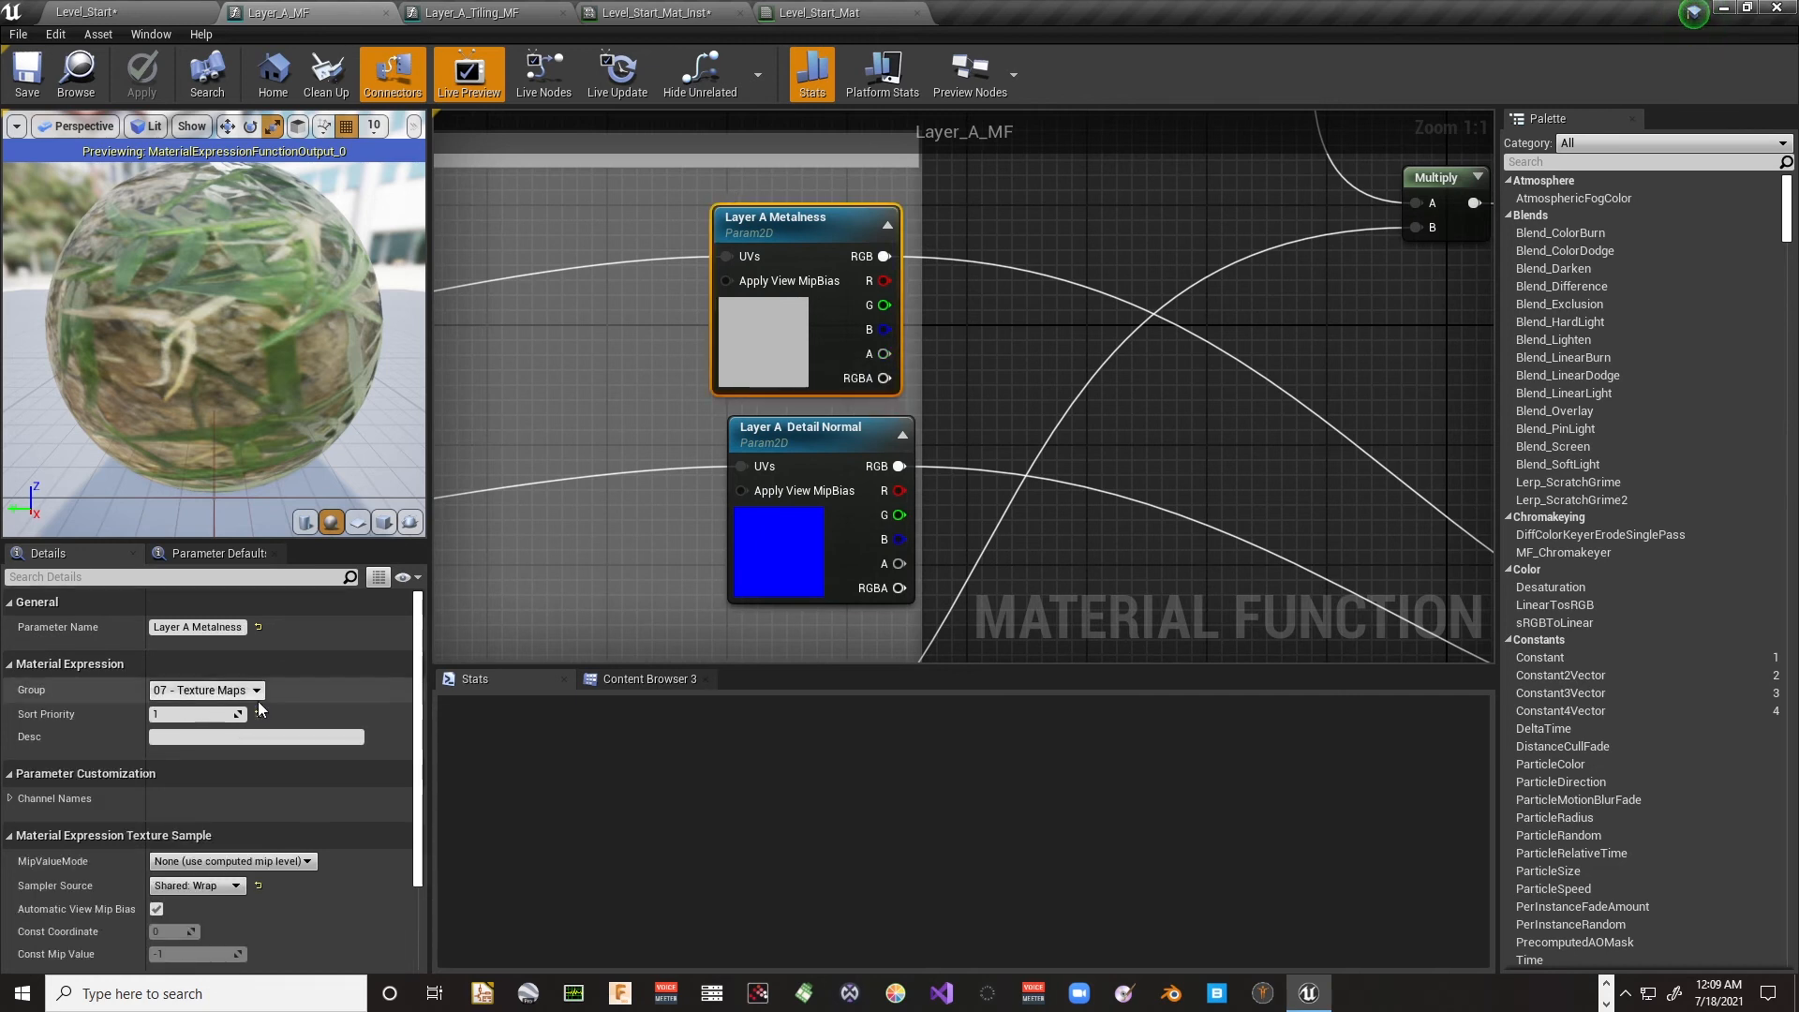
click(228, 738)
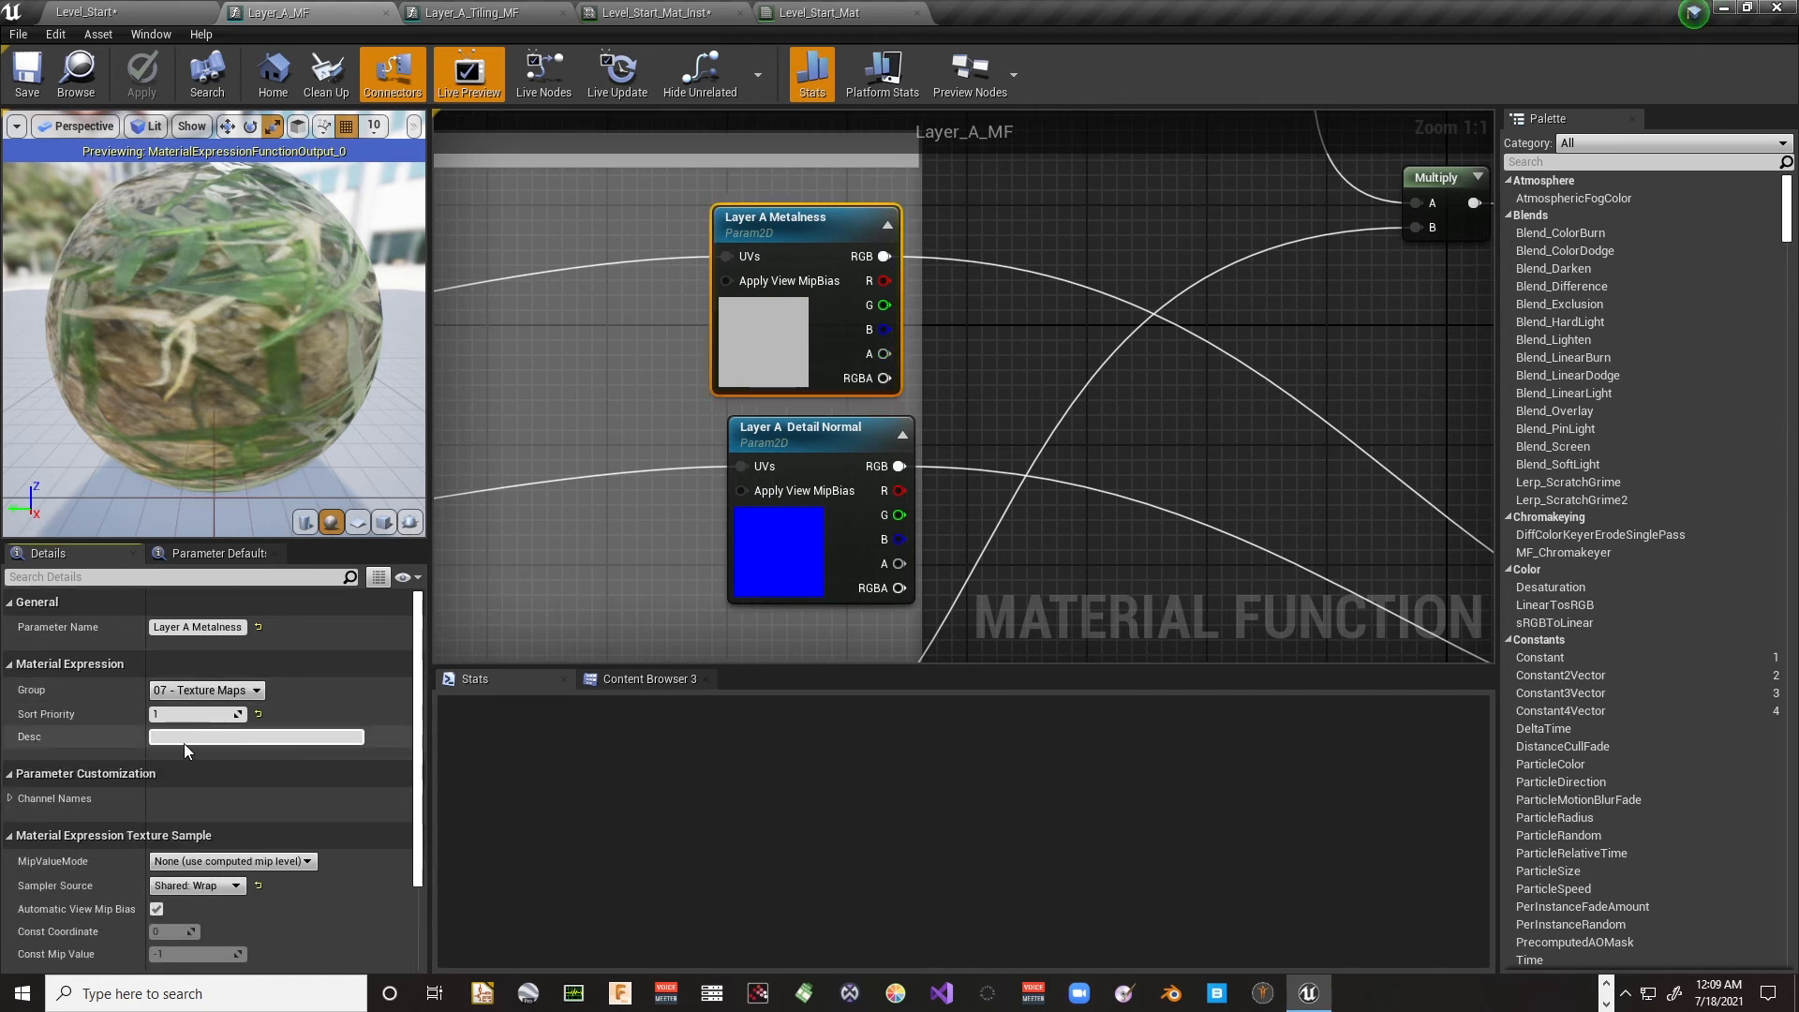
scroll(177, 774, down, 2)
scroll(177, 774, up, 2)
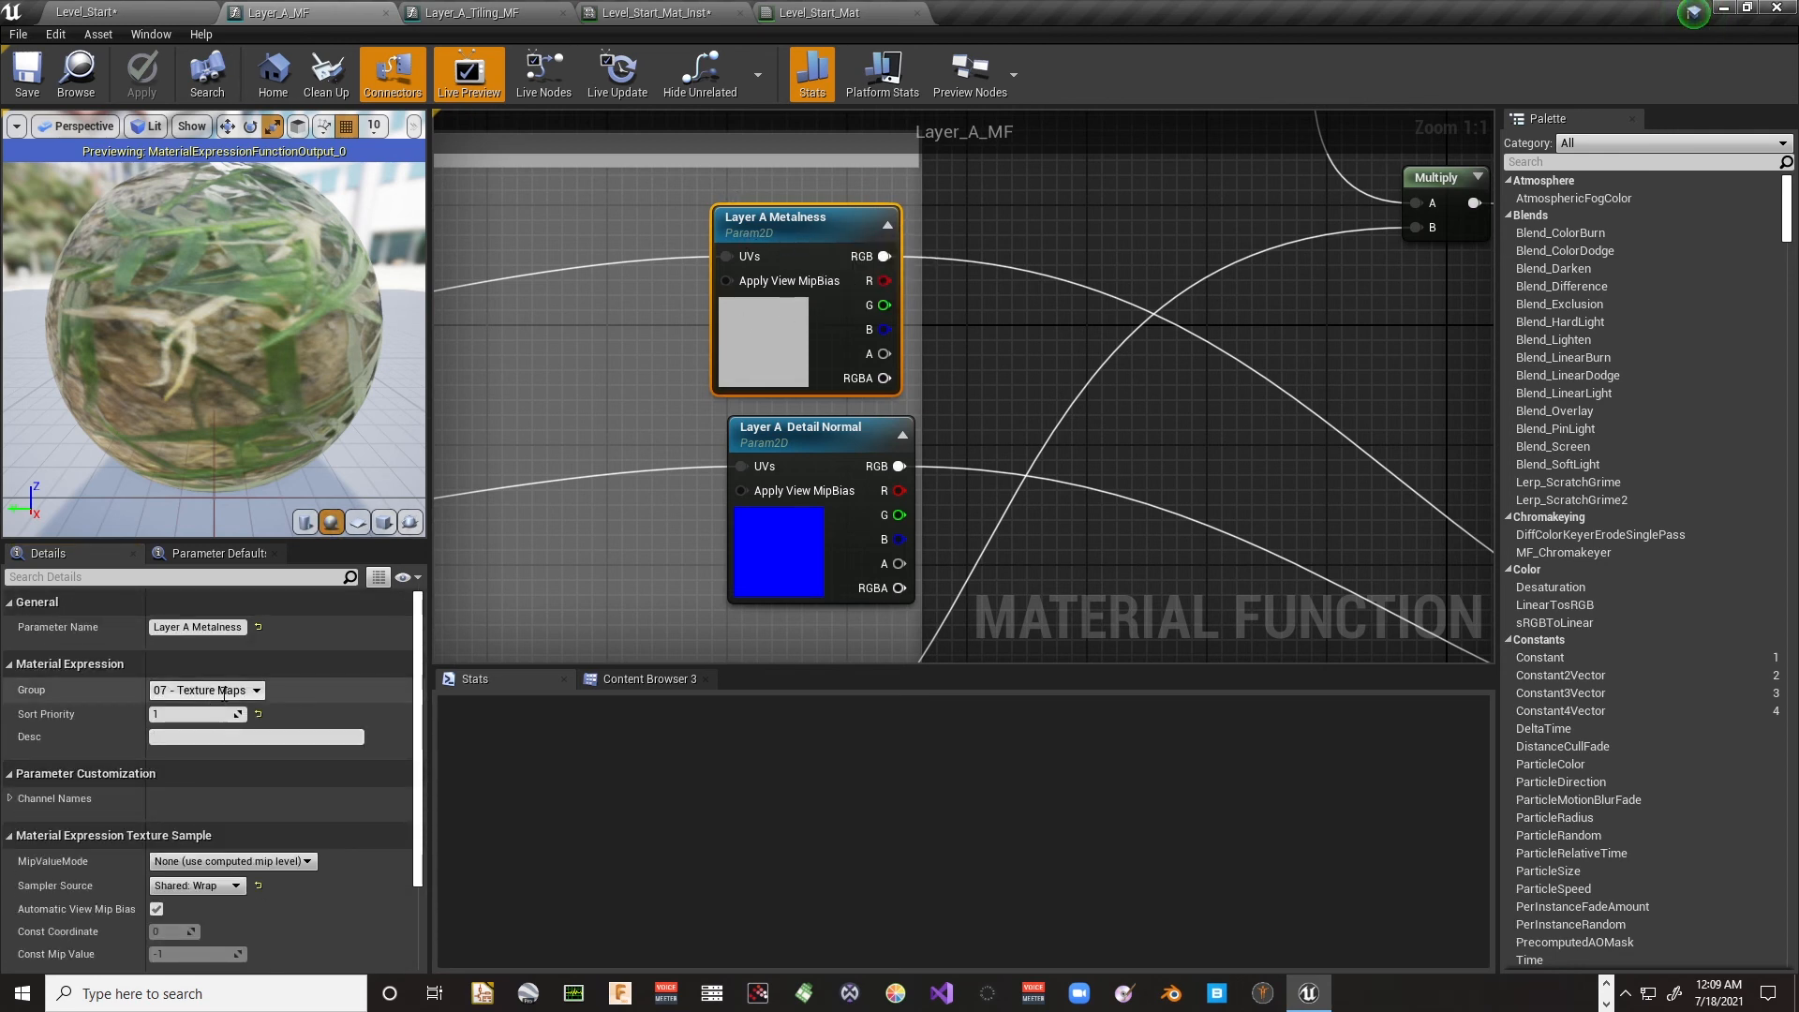
scroll(243, 759, down, 3)
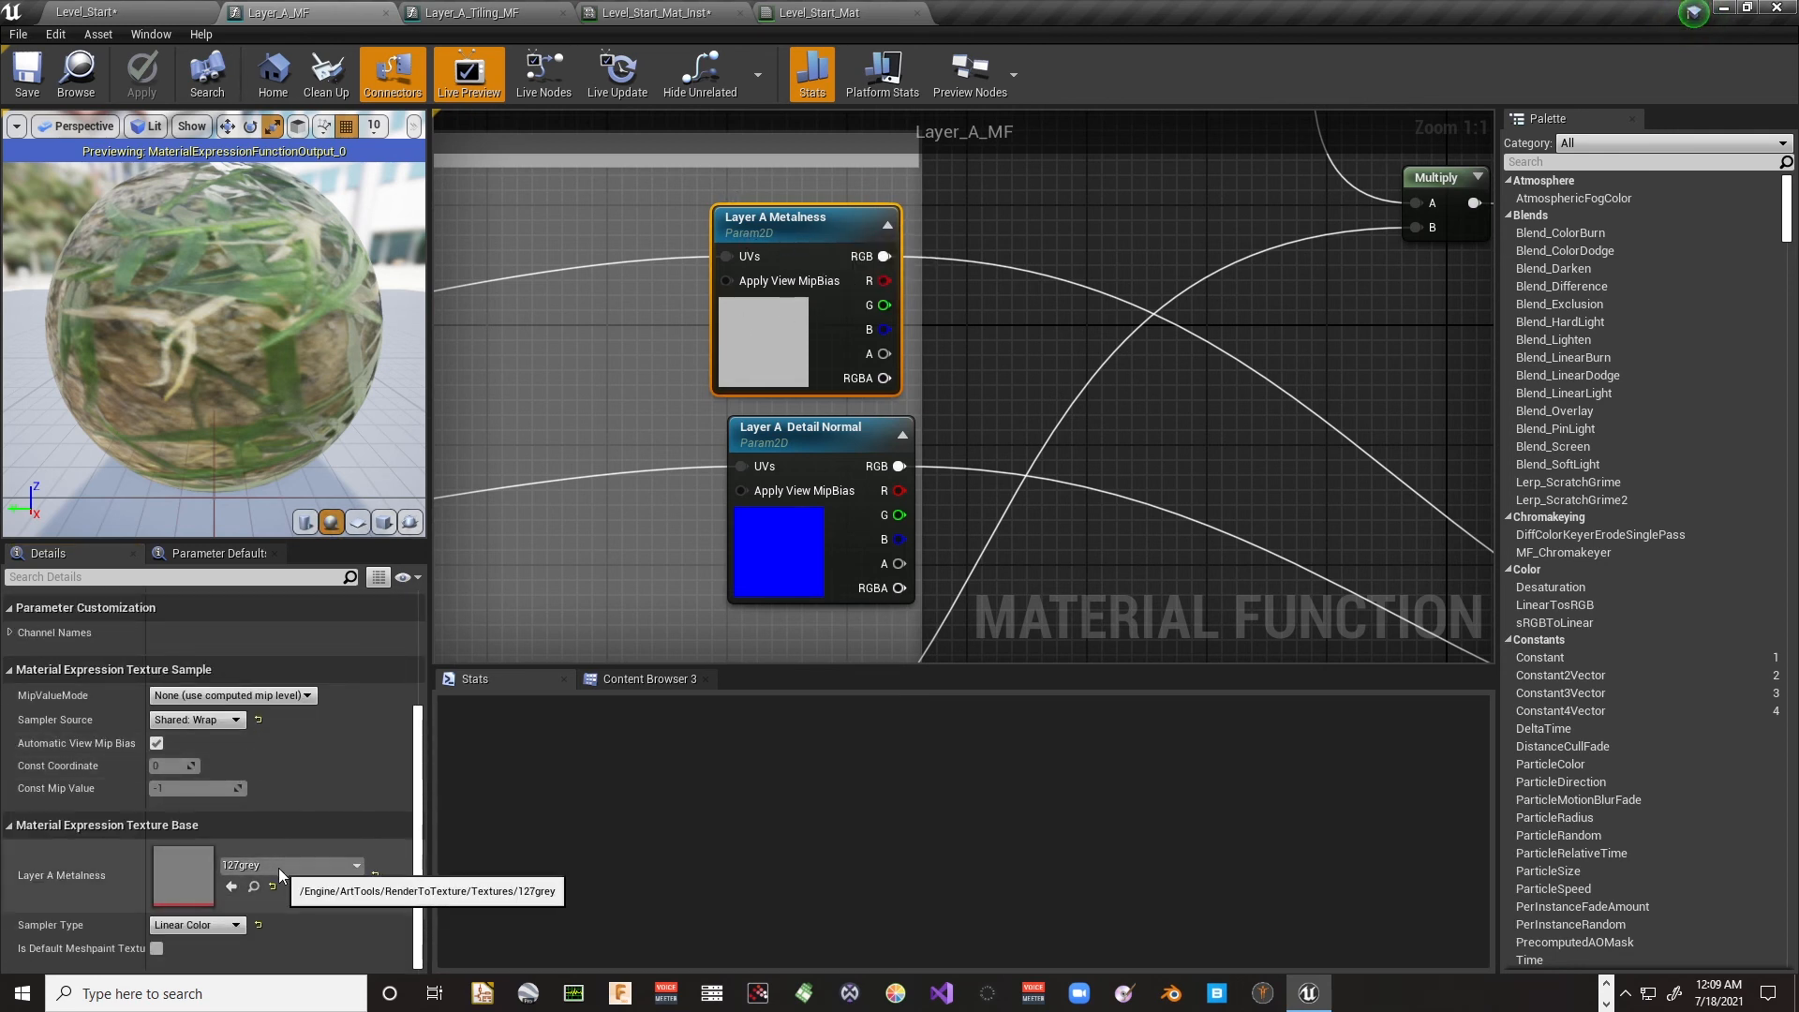
double_click(193, 883)
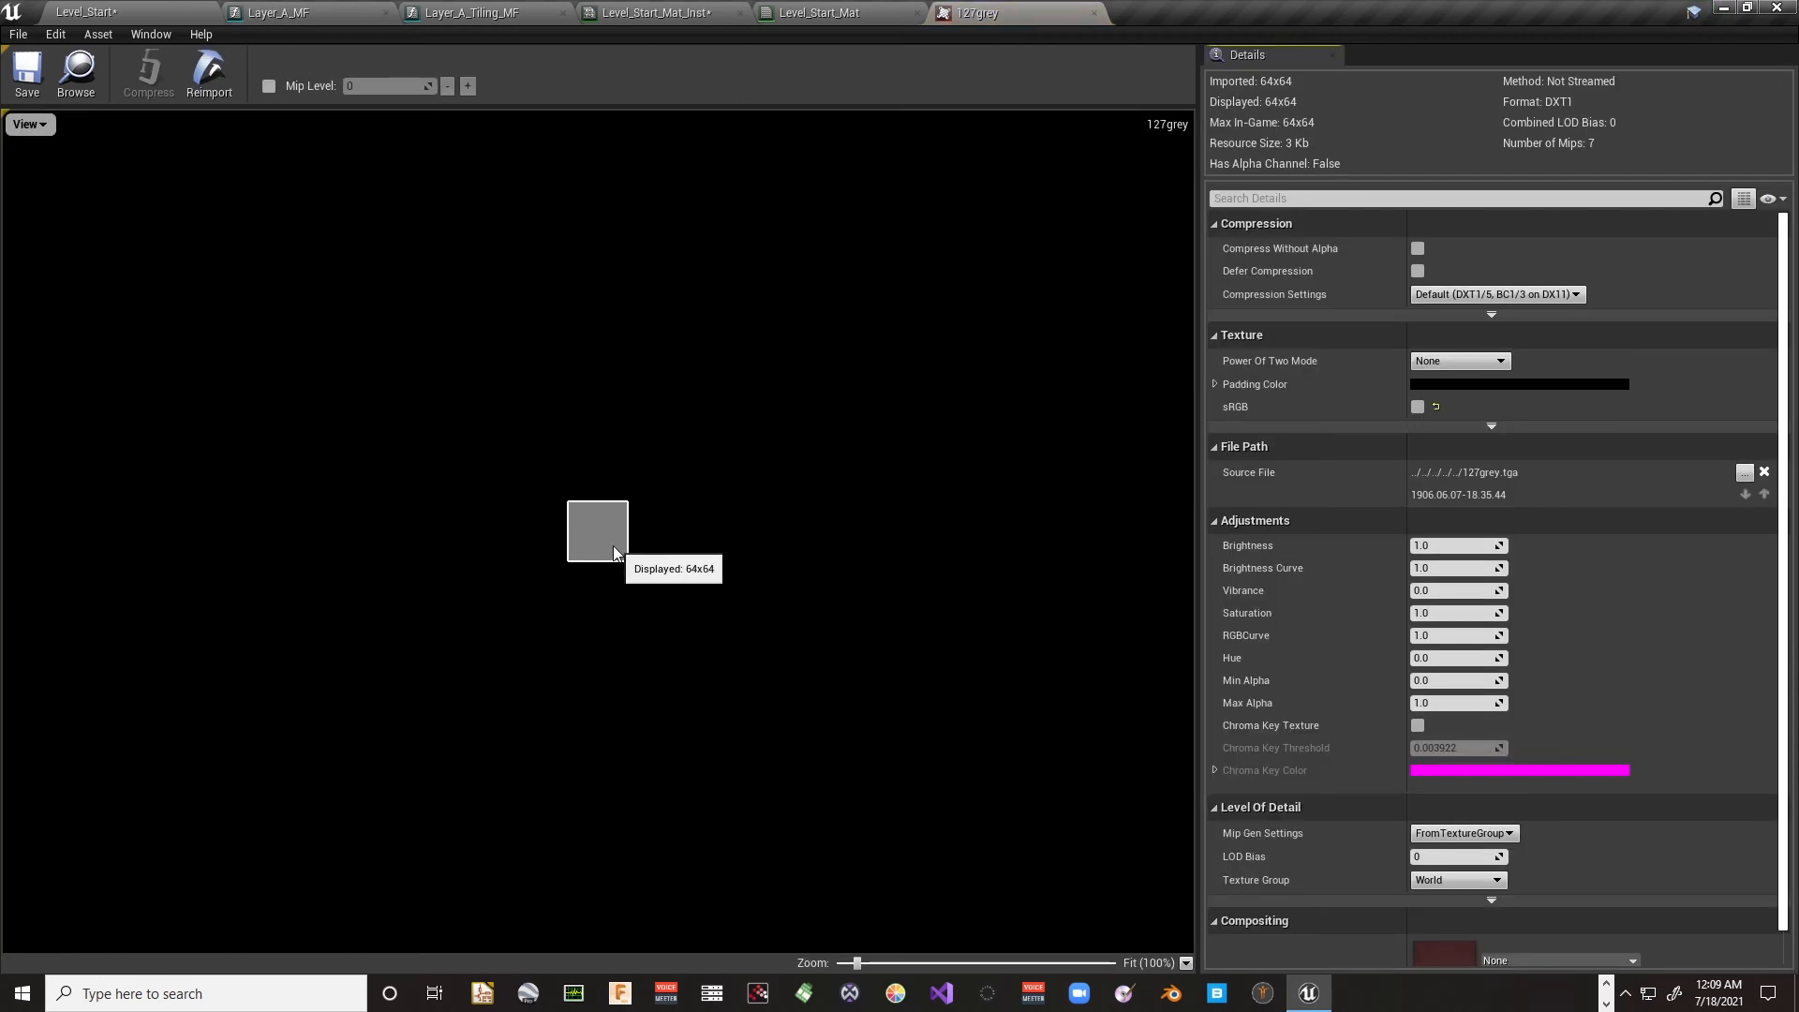
click(1094, 12)
right_drag(974, 223, 882, 190)
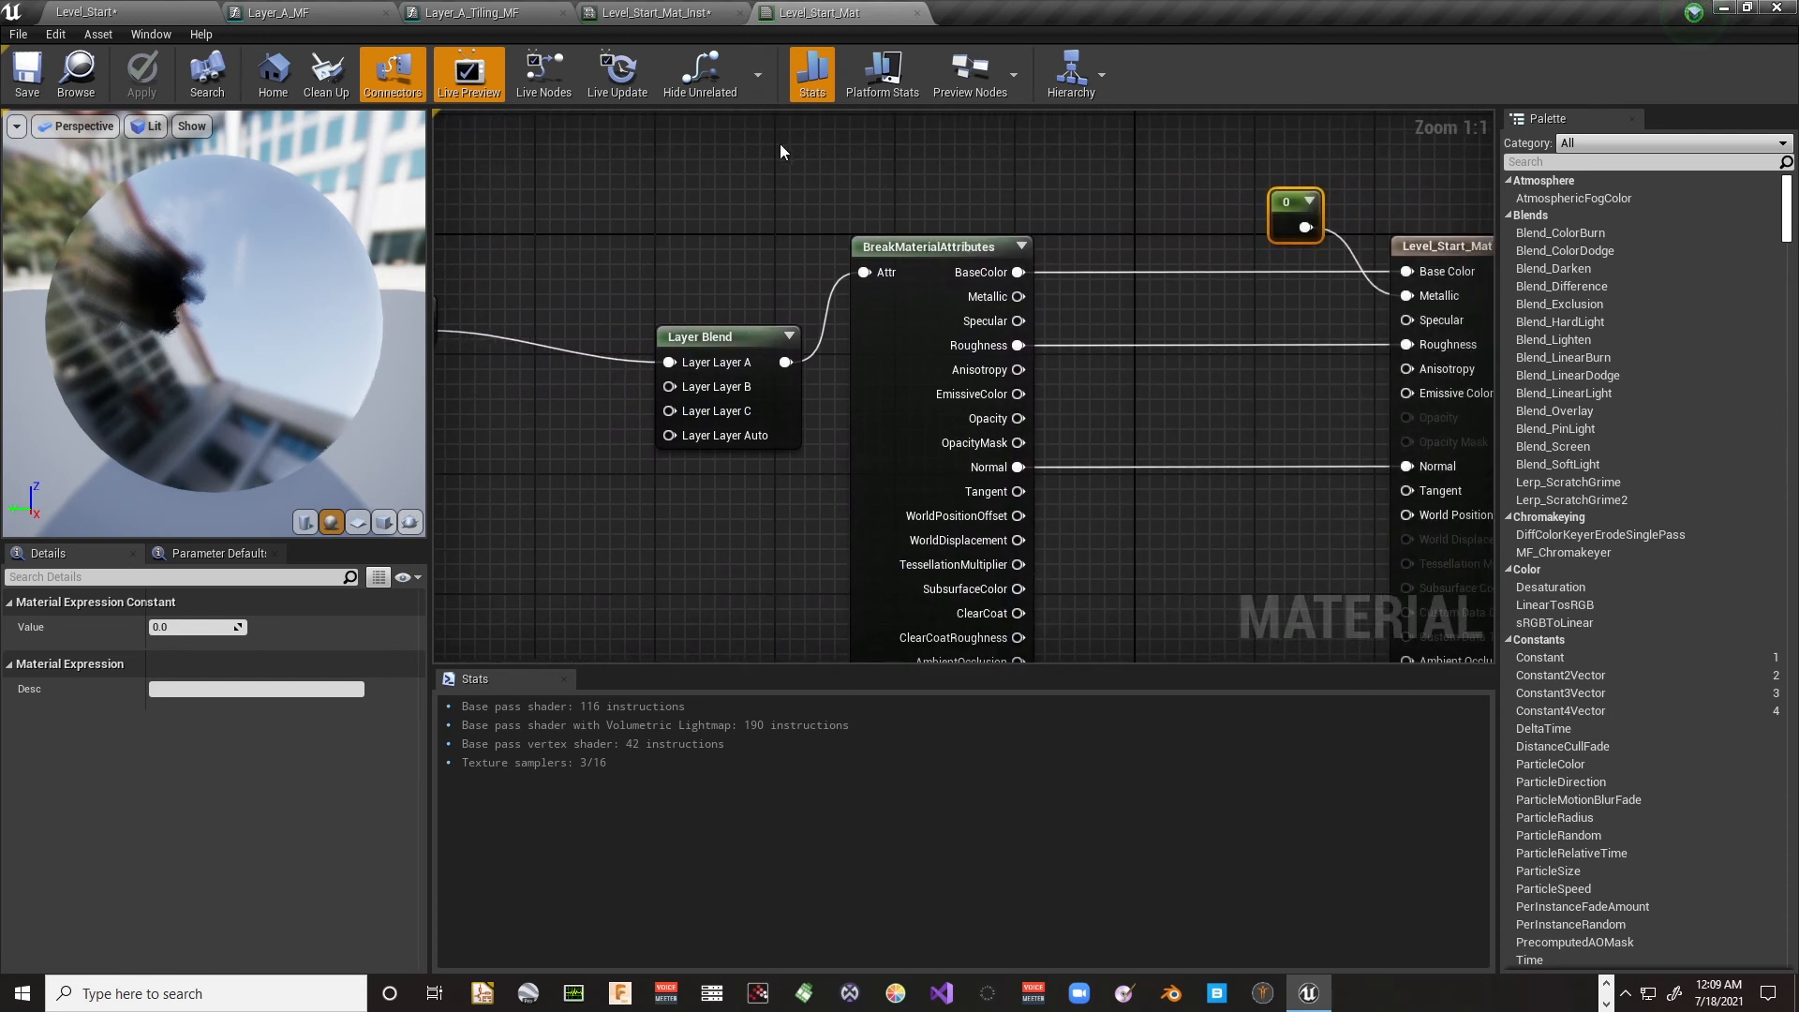
Step: In Layer_A_MF, disconnect the Layer A Metalness RGB output from MF_MapAdjustments, then apply and save the function
click(345, 13)
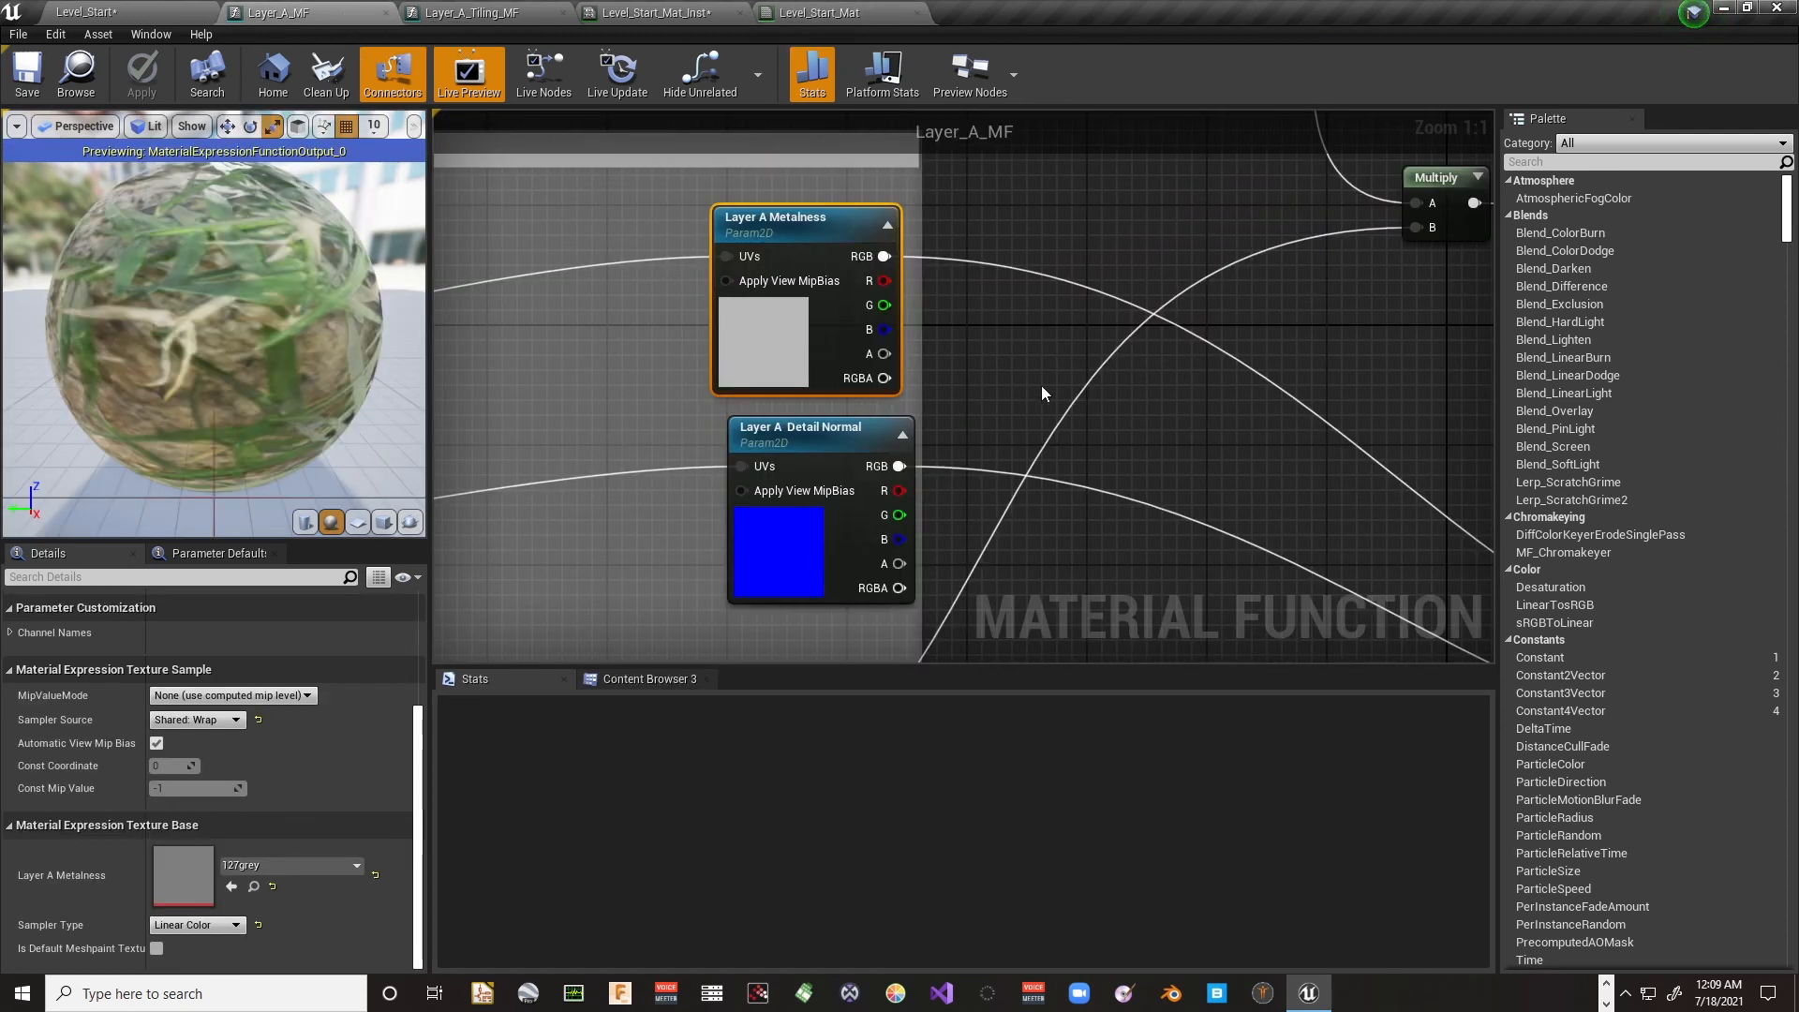
right_drag(1042, 385, 1172, 424)
drag(963, 267, 920, 279)
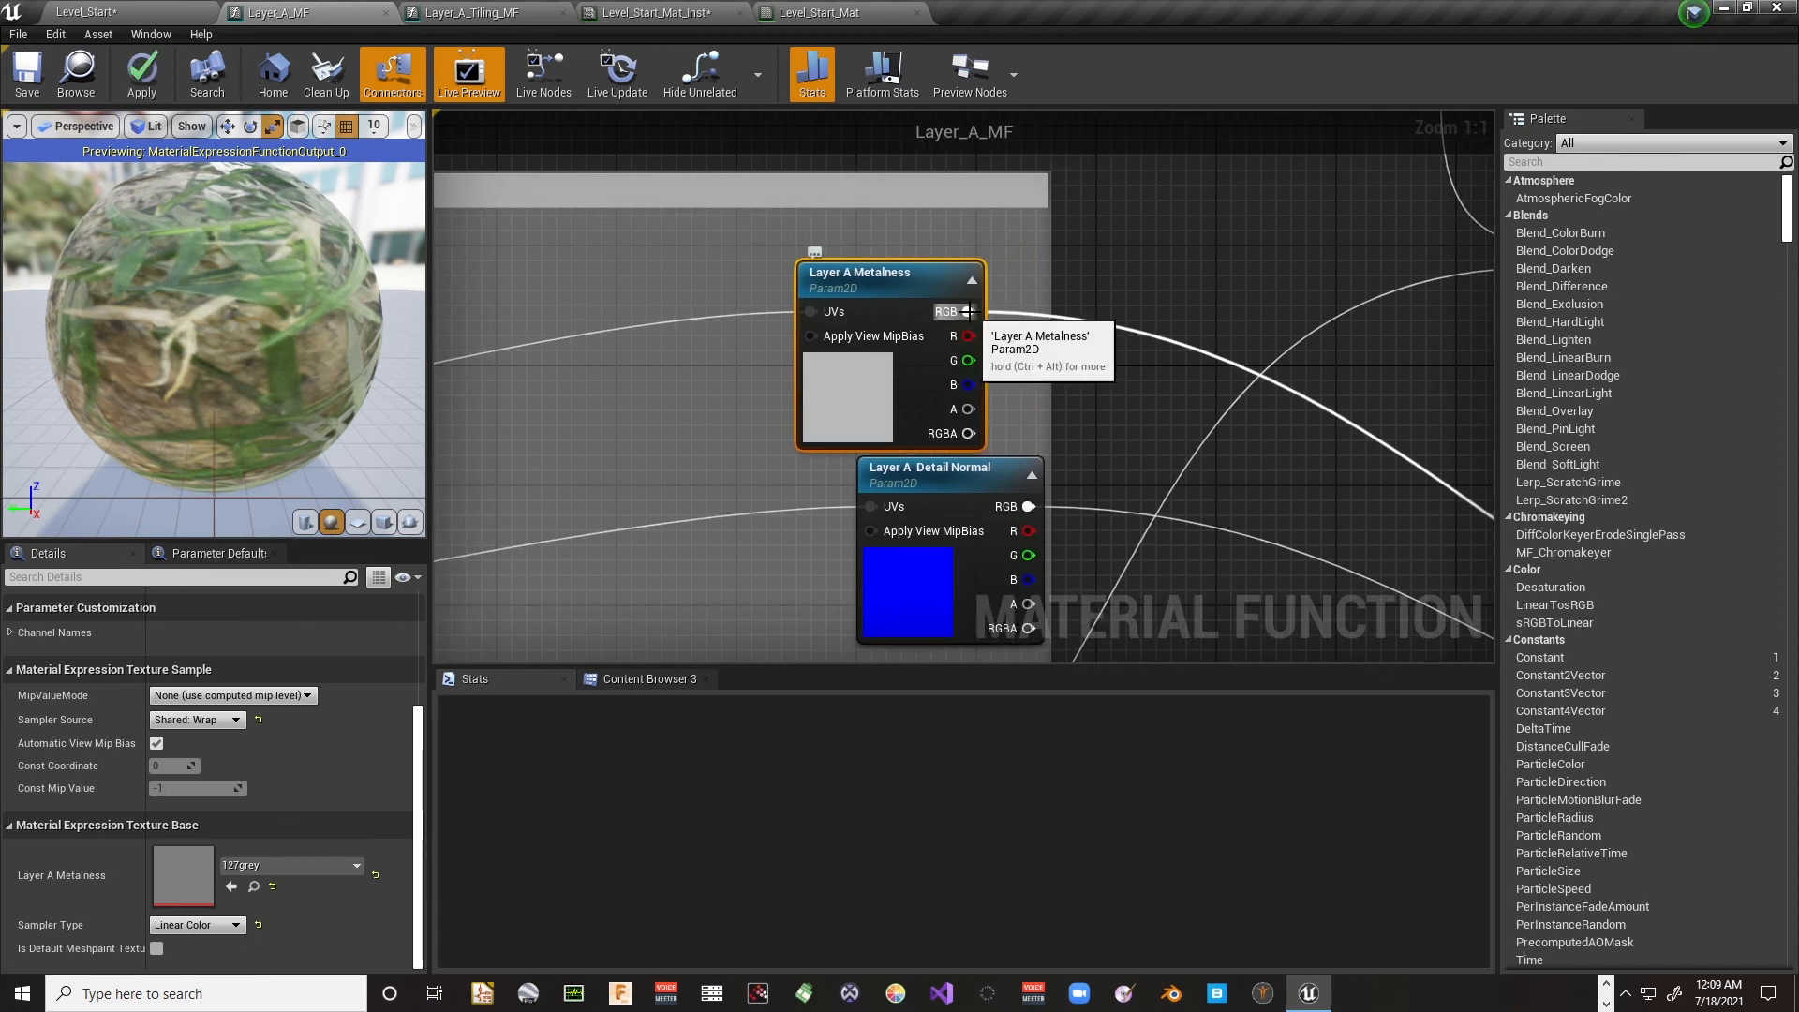
ctrl+drag(968, 311, 1120, 265)
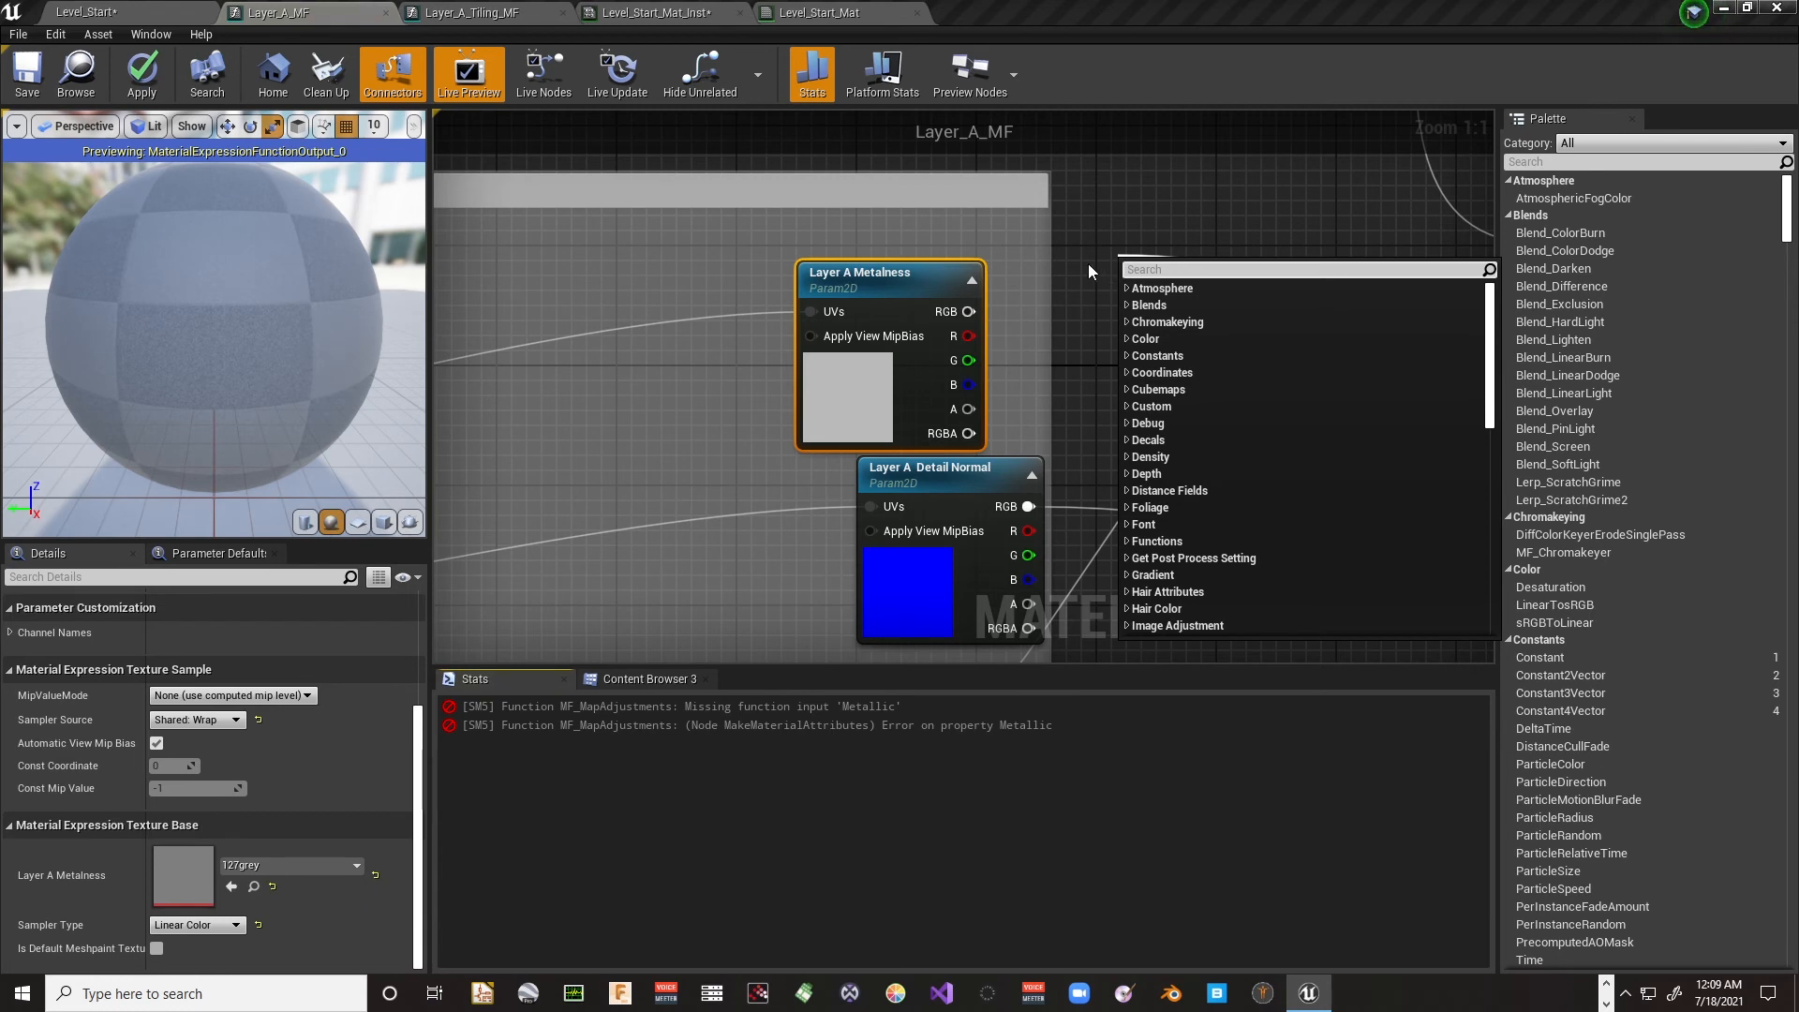
click(1095, 286)
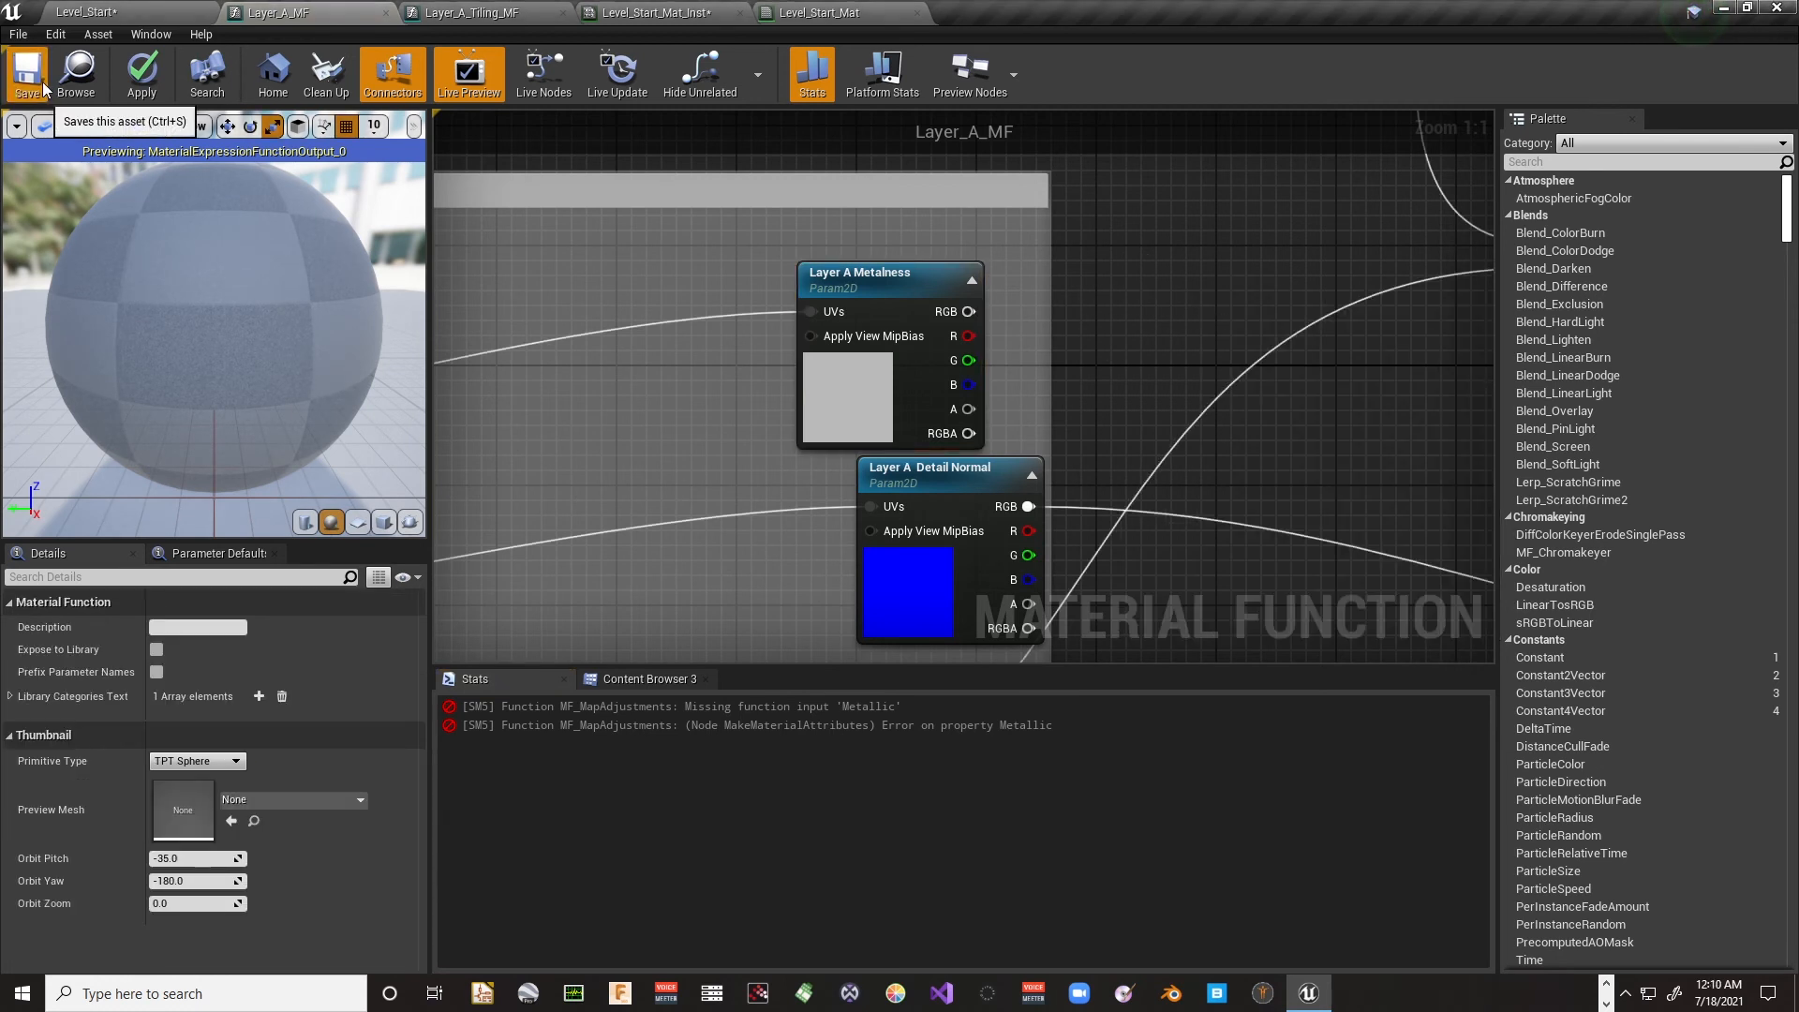
click(141, 75)
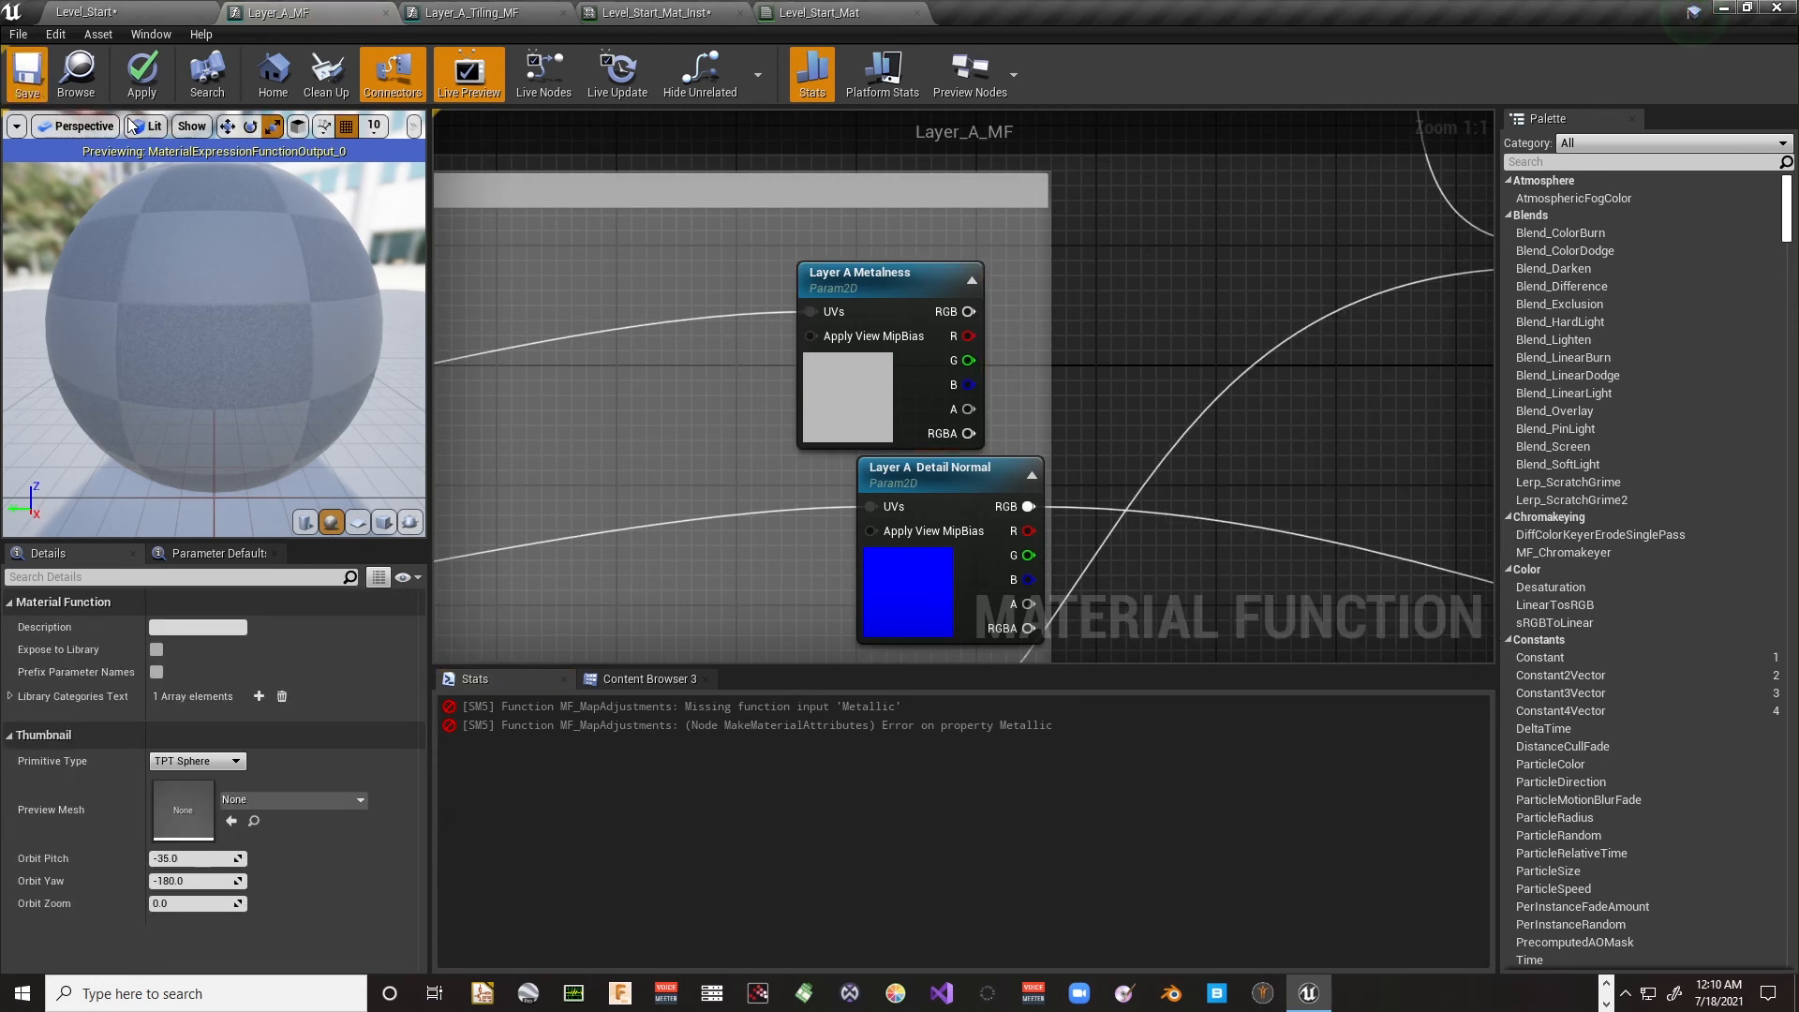
Step: Check how the landscape renders in the Level_Start level with the metalness disconnected
click(141, 19)
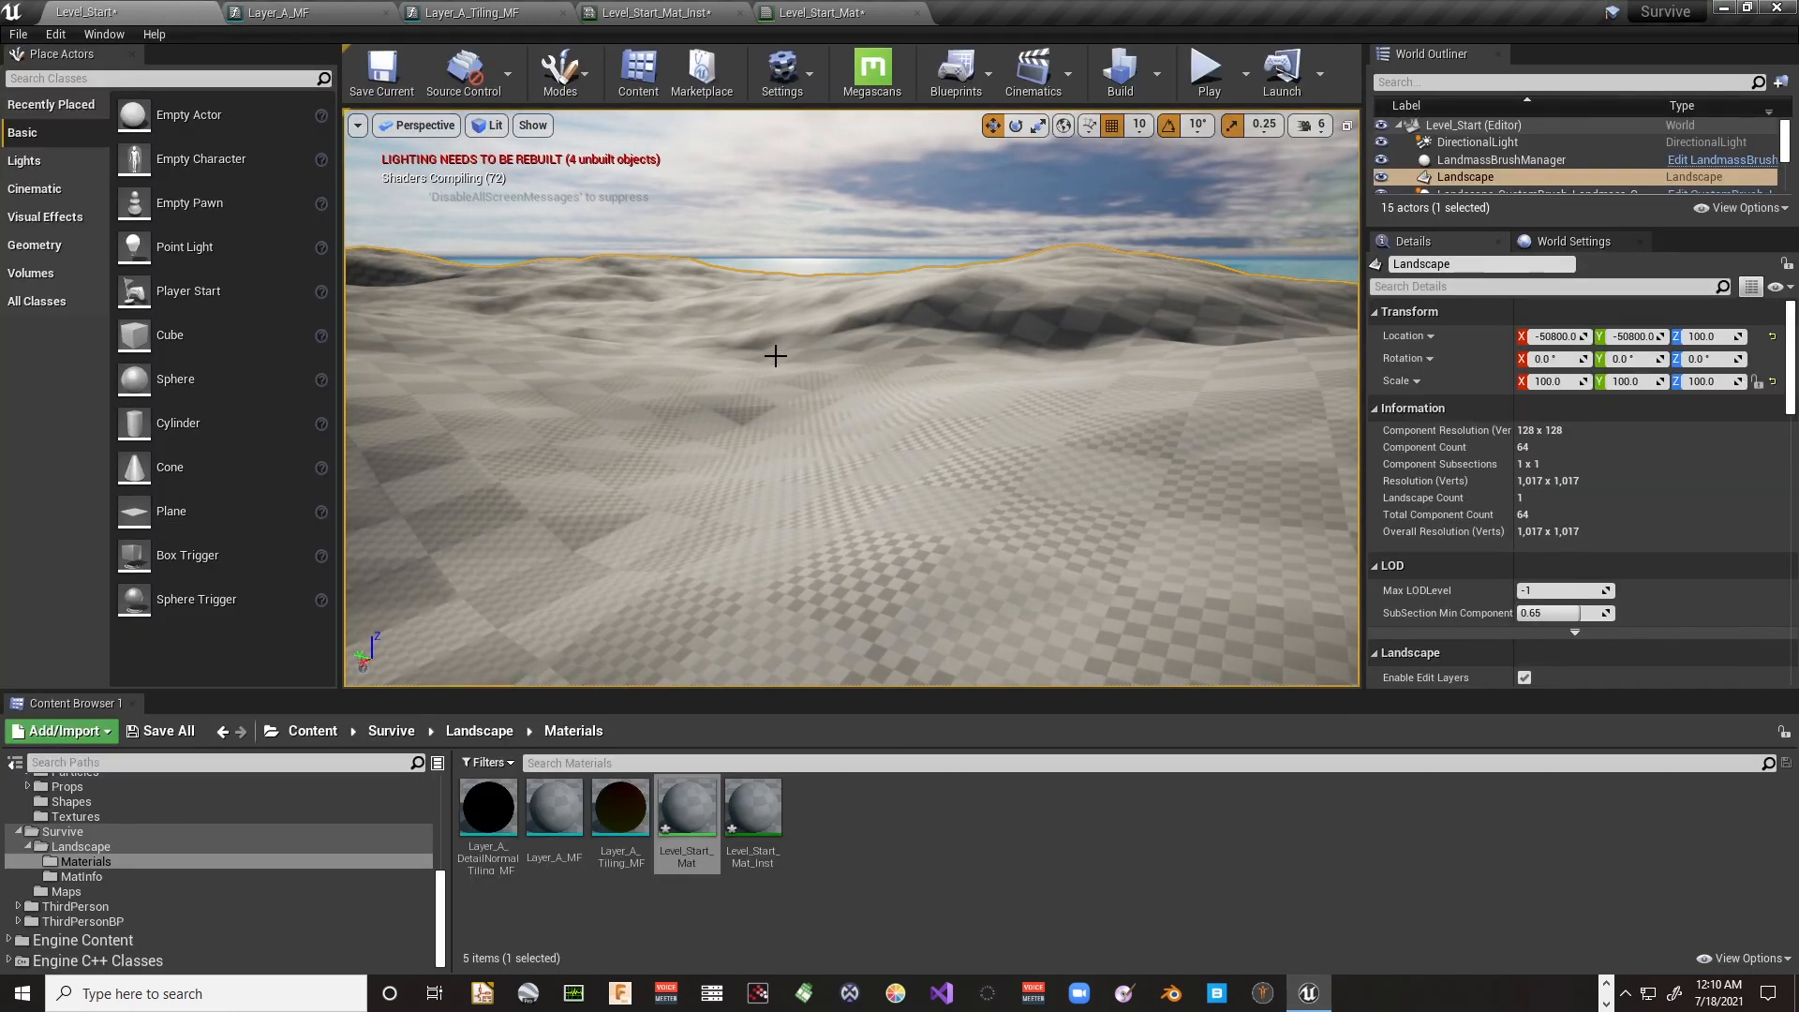
right_drag(797, 371, 822, 382)
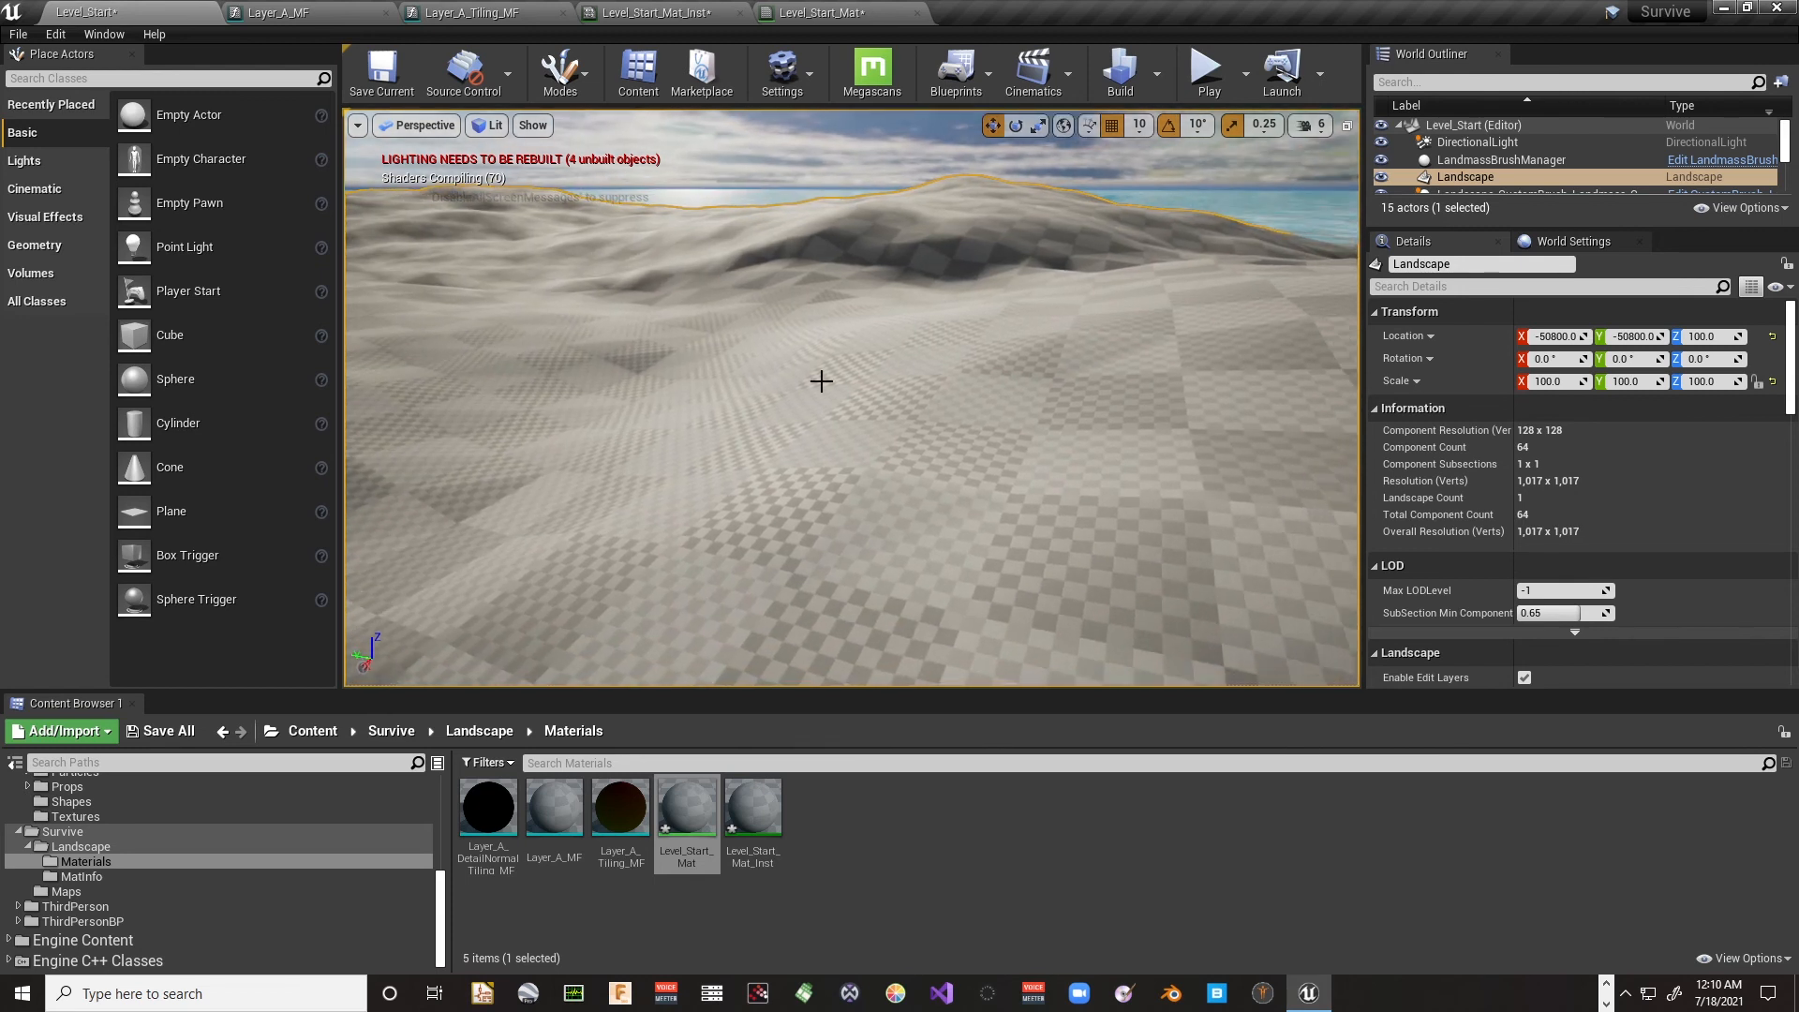
click(508, 22)
Step: Save the Level_Start_Mat material and its instance Level_Start_Mat_Inst
click(816, 17)
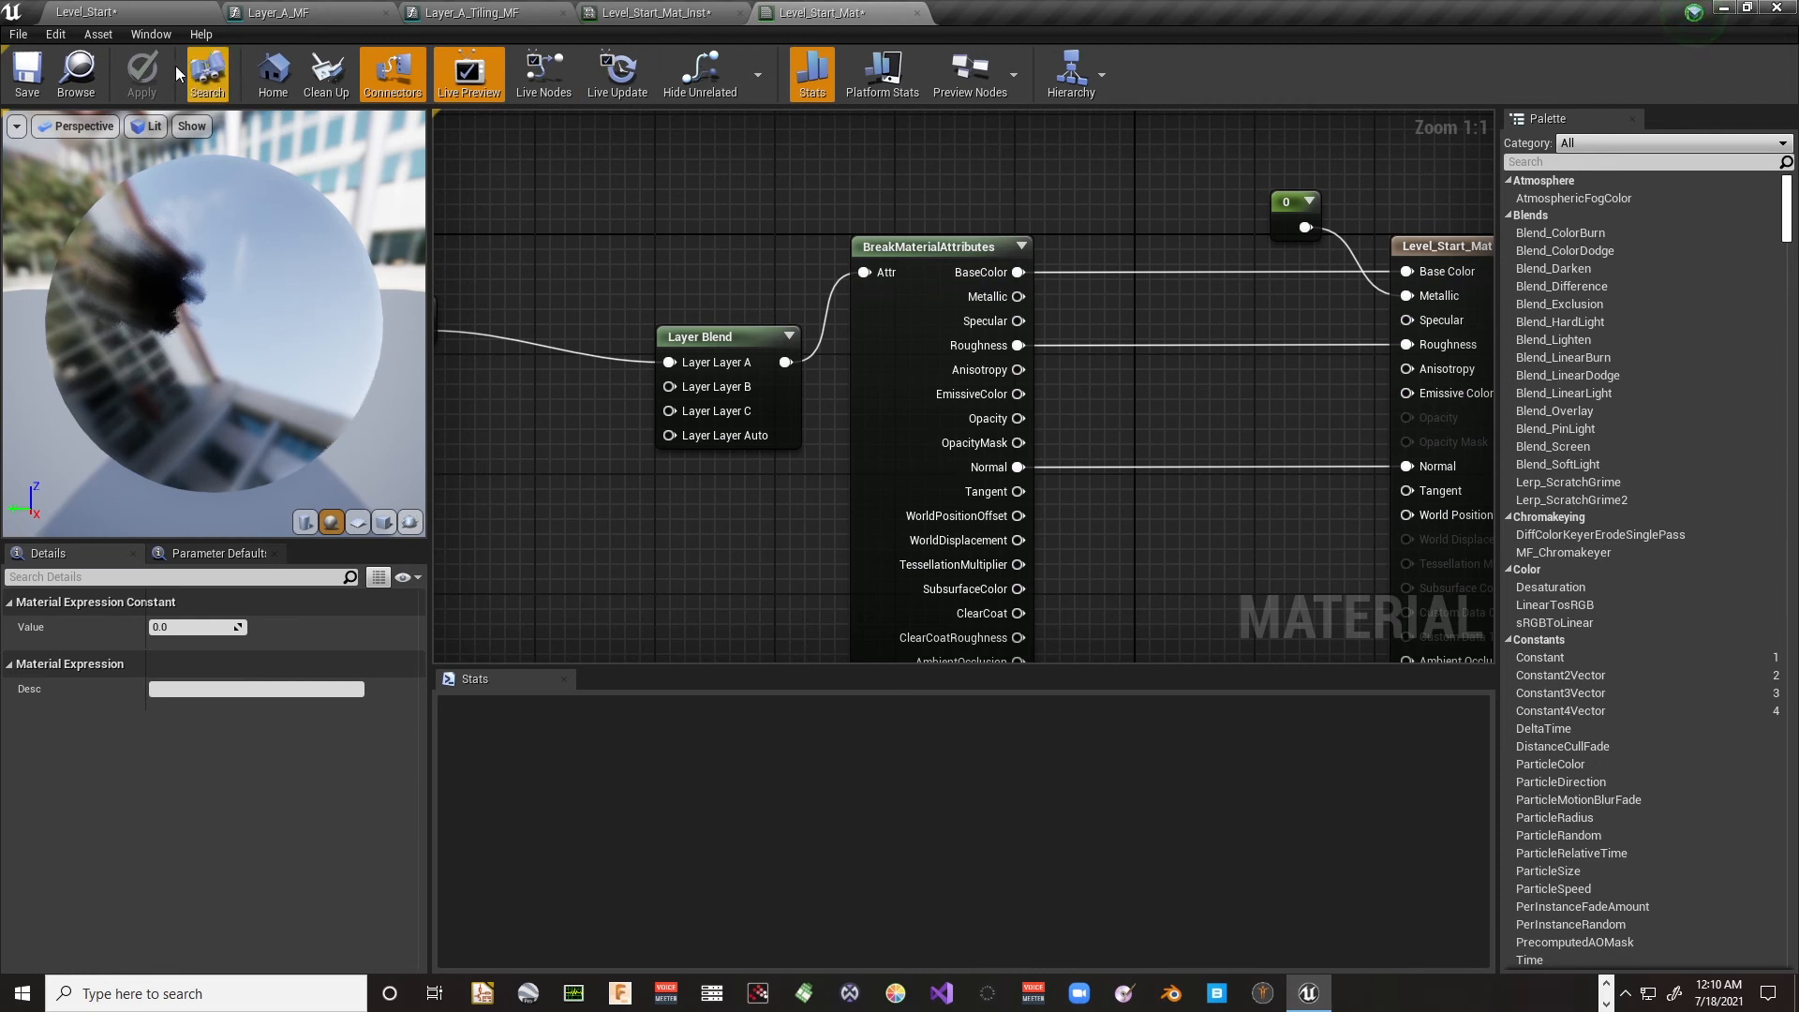
click(28, 75)
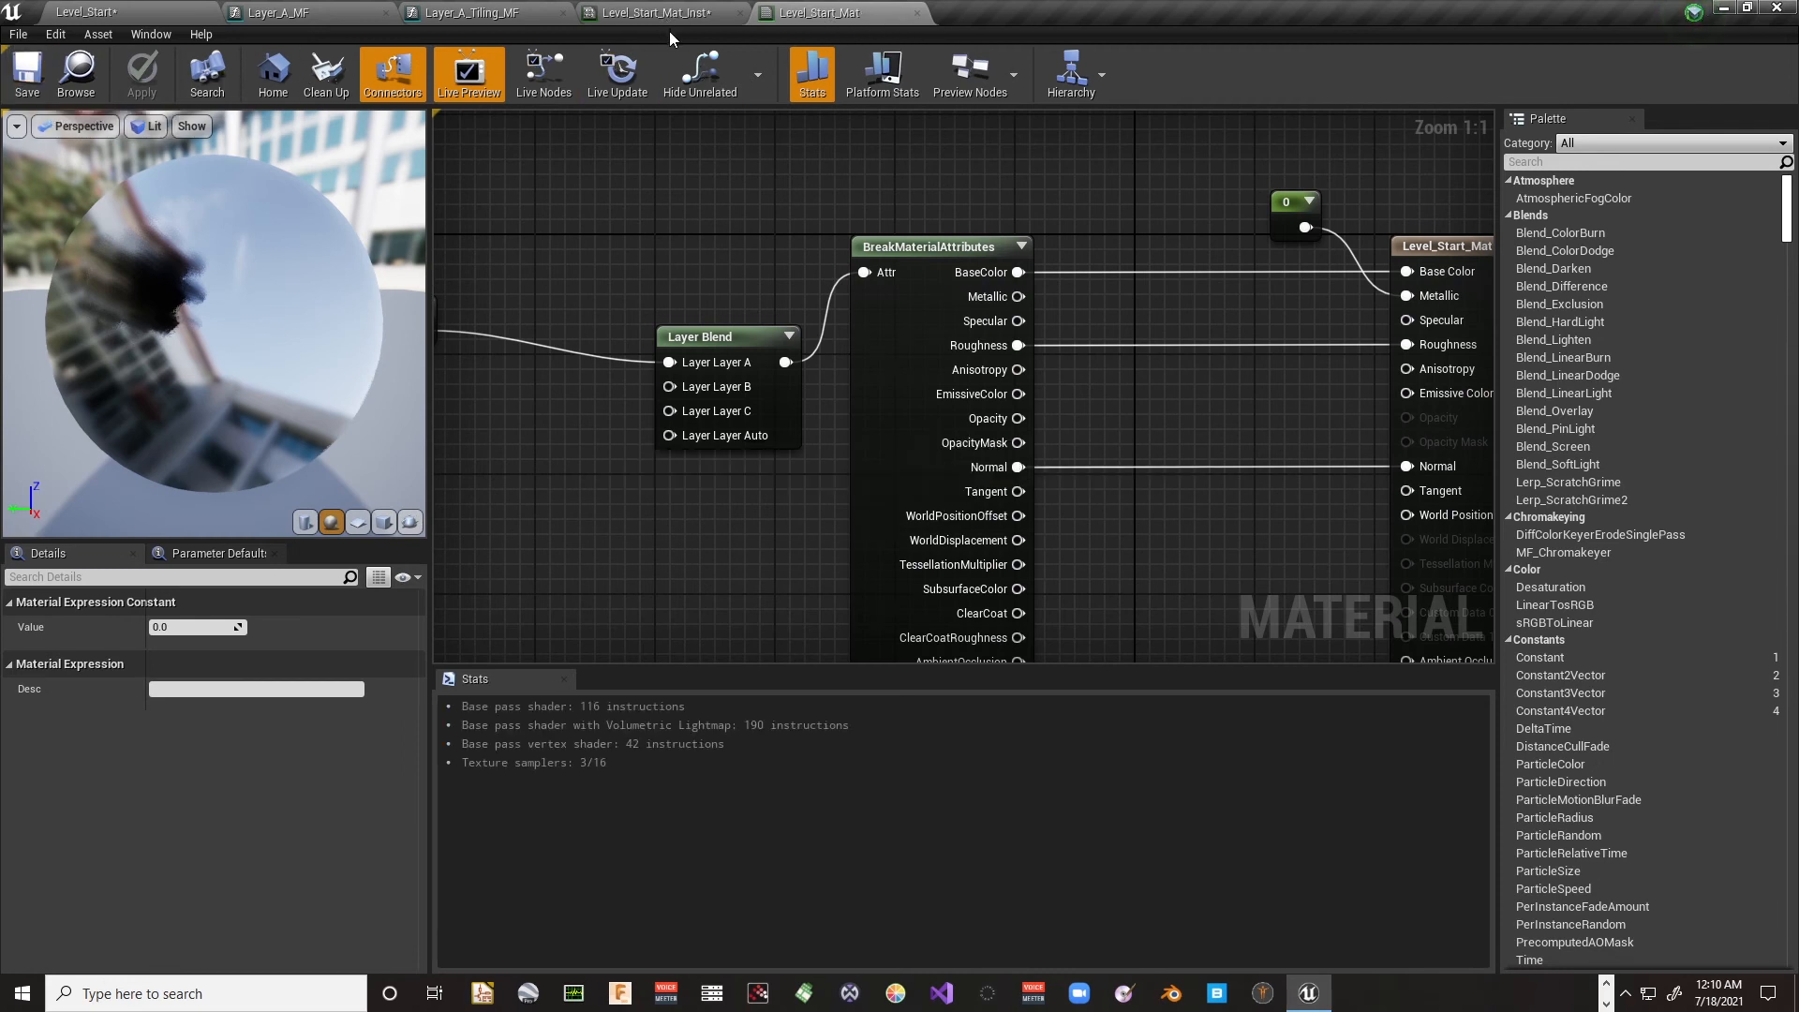
click(659, 14)
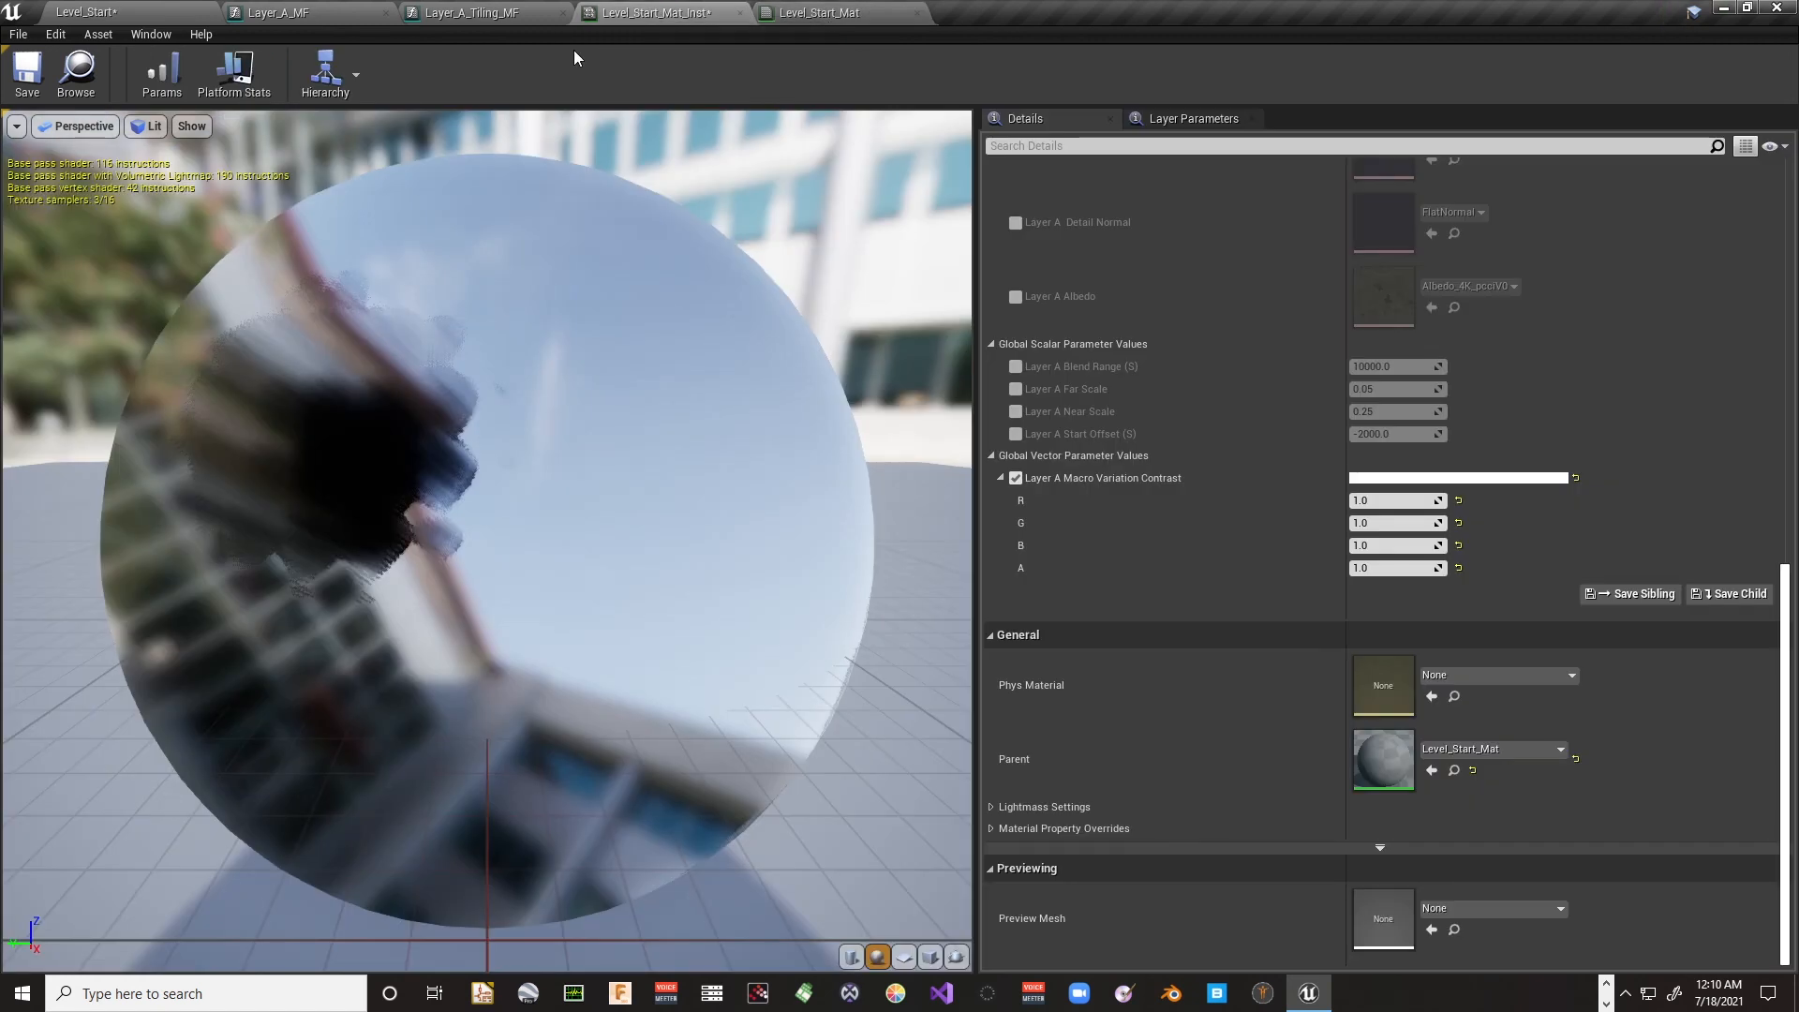
click(31, 74)
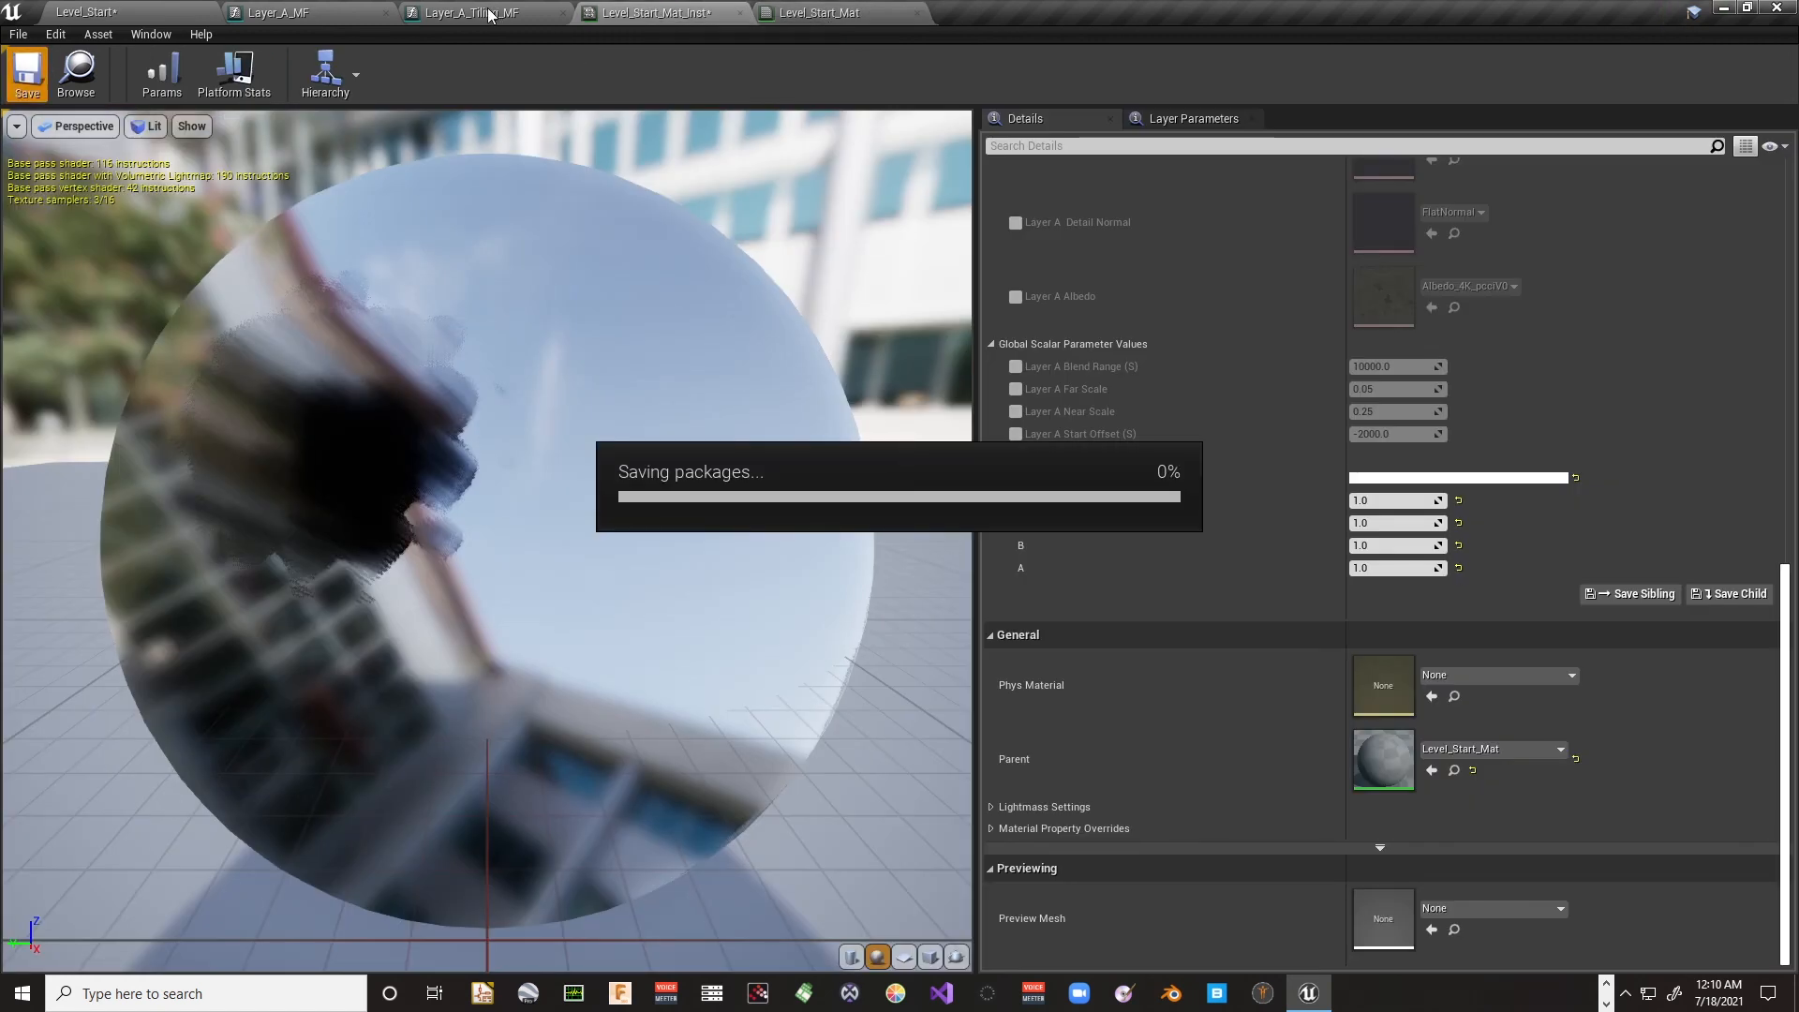
Step: Save the modified Grass_pcciV0_00_inst material and the Level_Start level, then inspect the landscape's shine from several angles
click(159, 14)
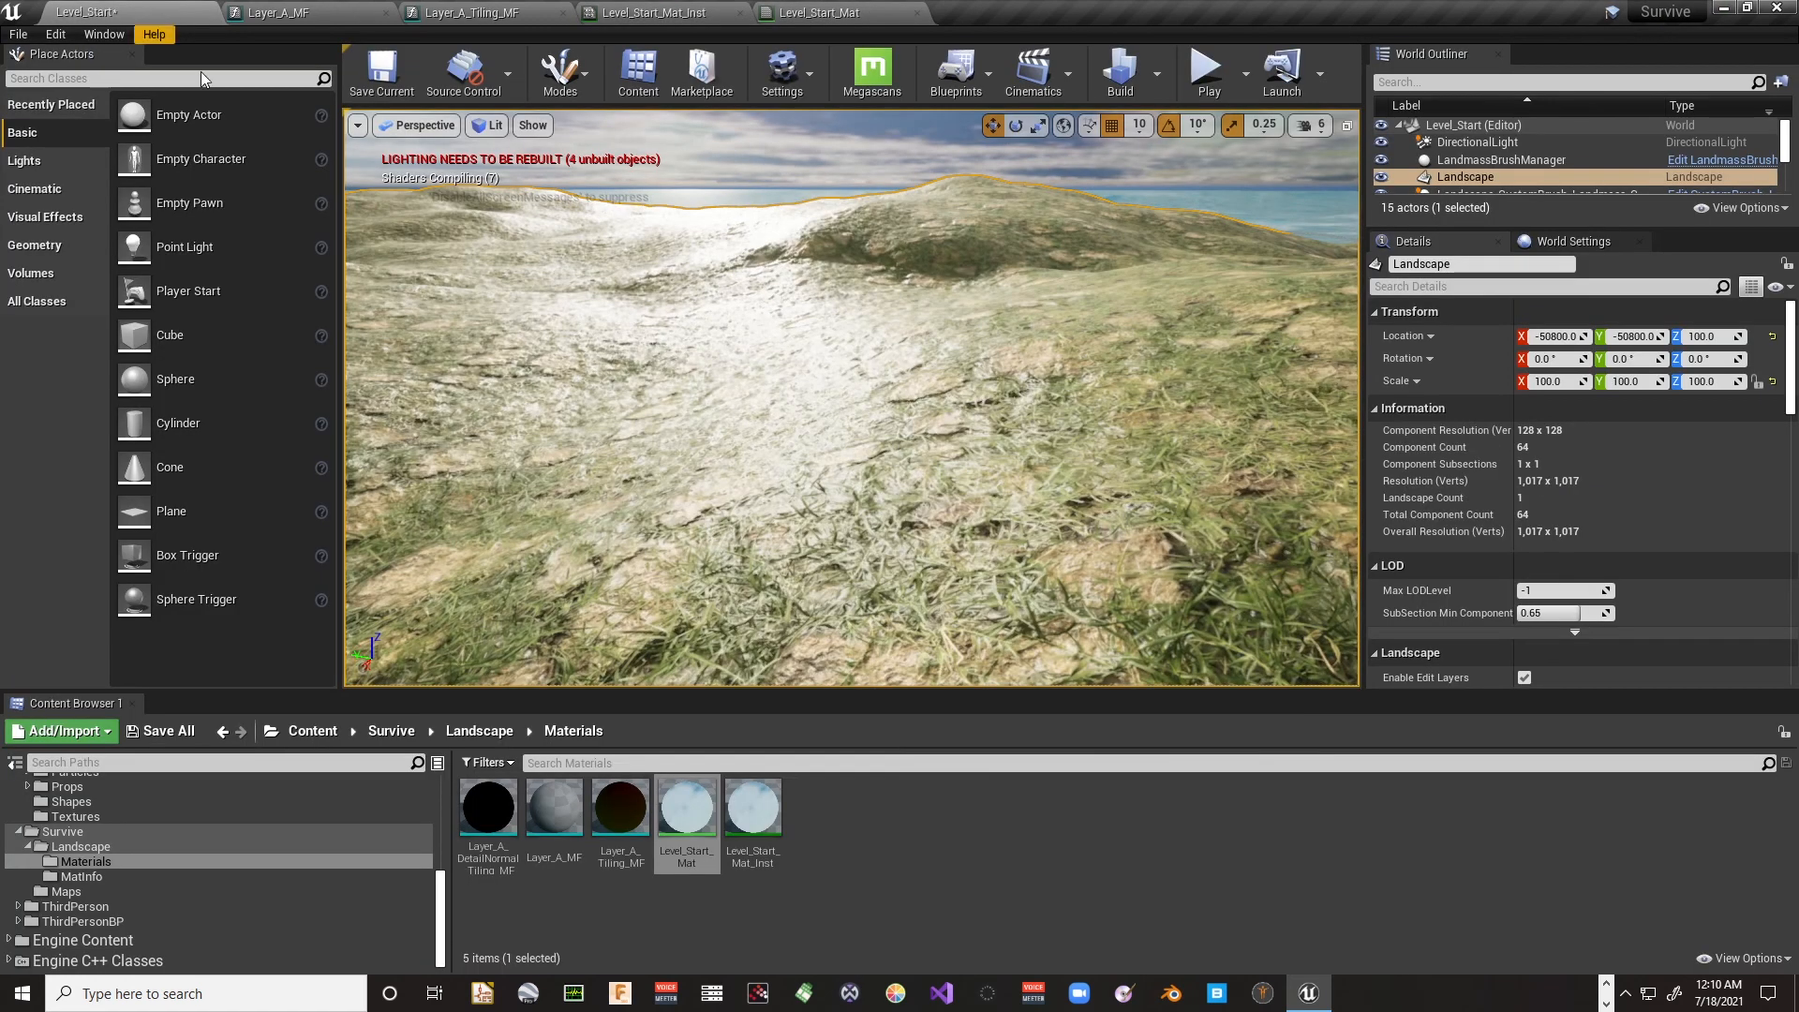
click(161, 731)
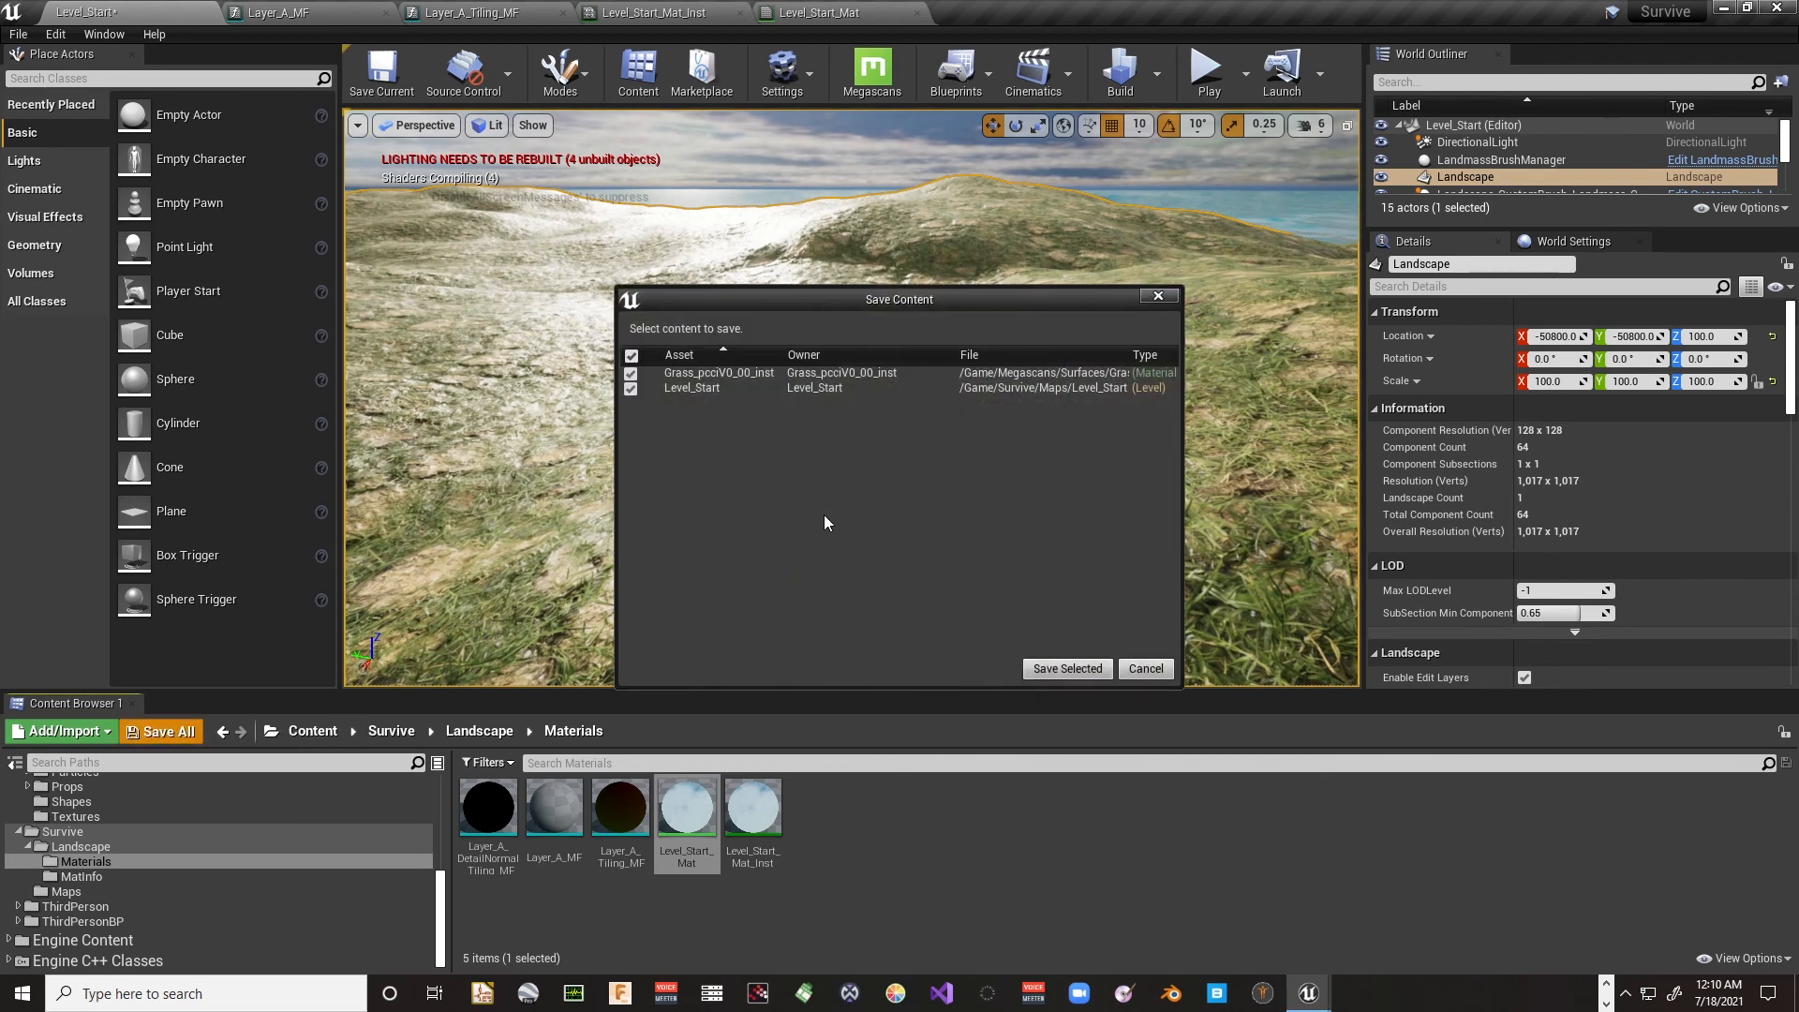
click(1063, 668)
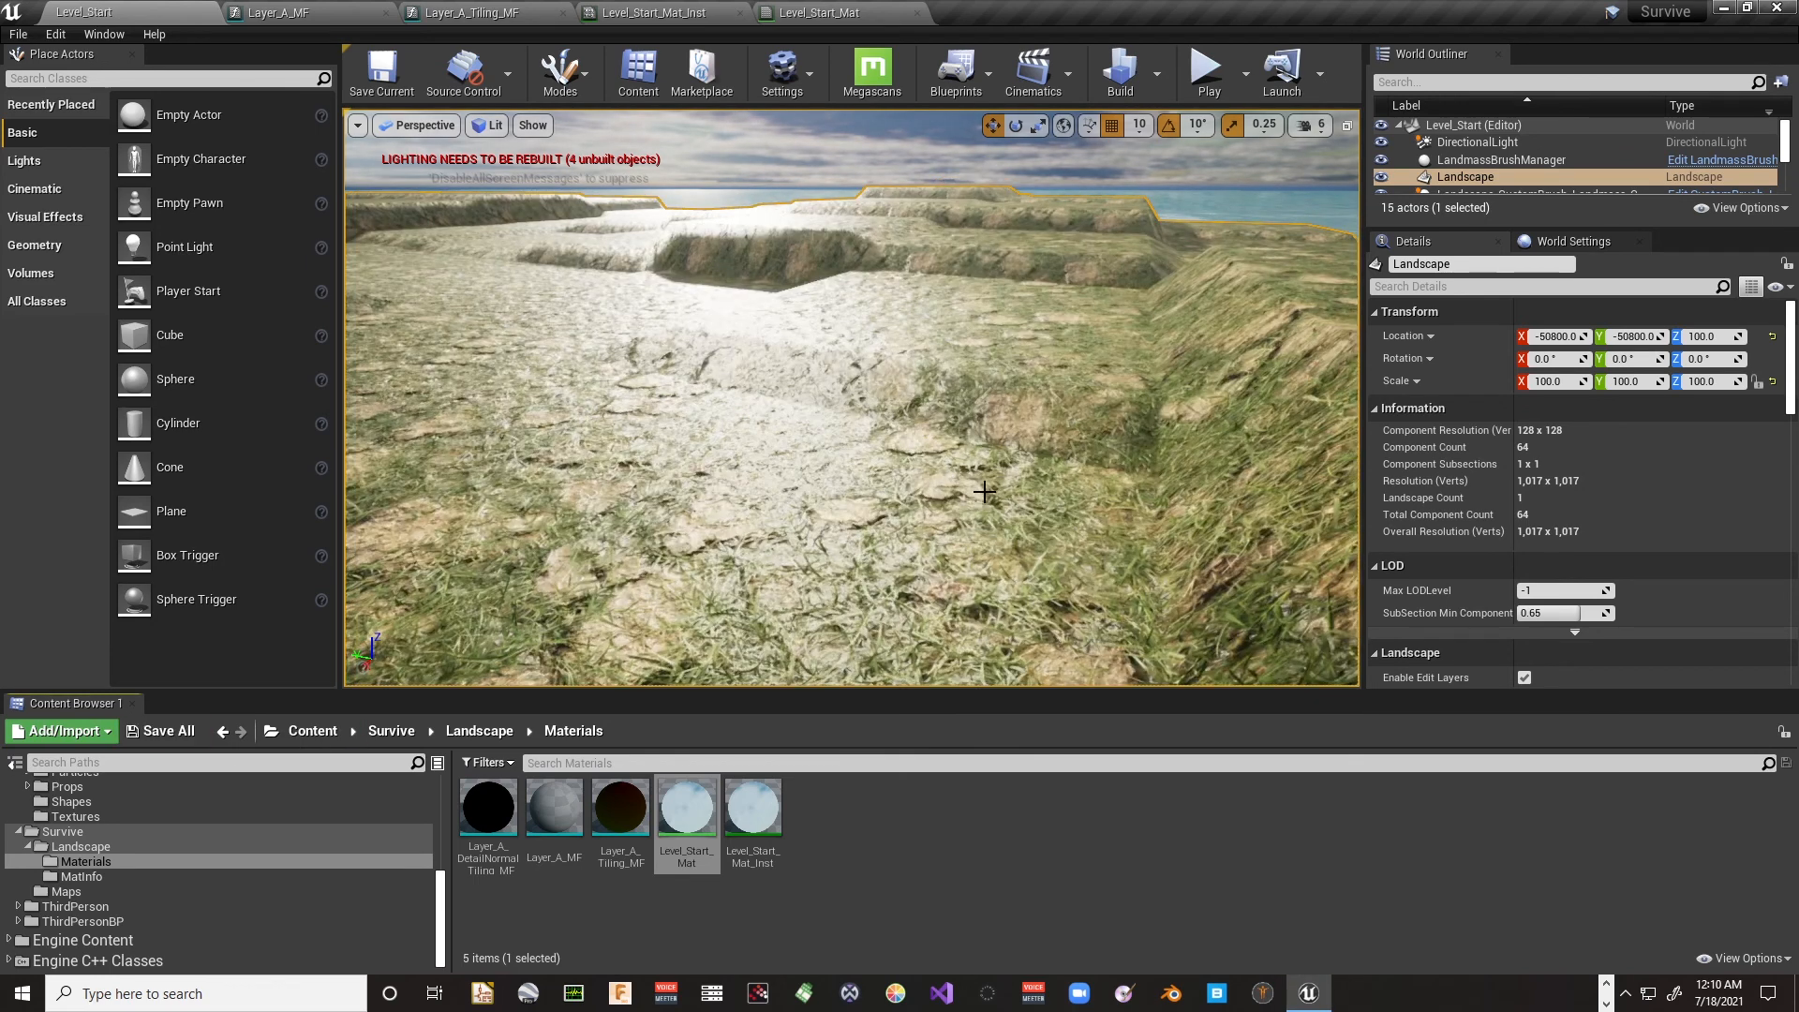
right_drag(641, 564, 928, 567)
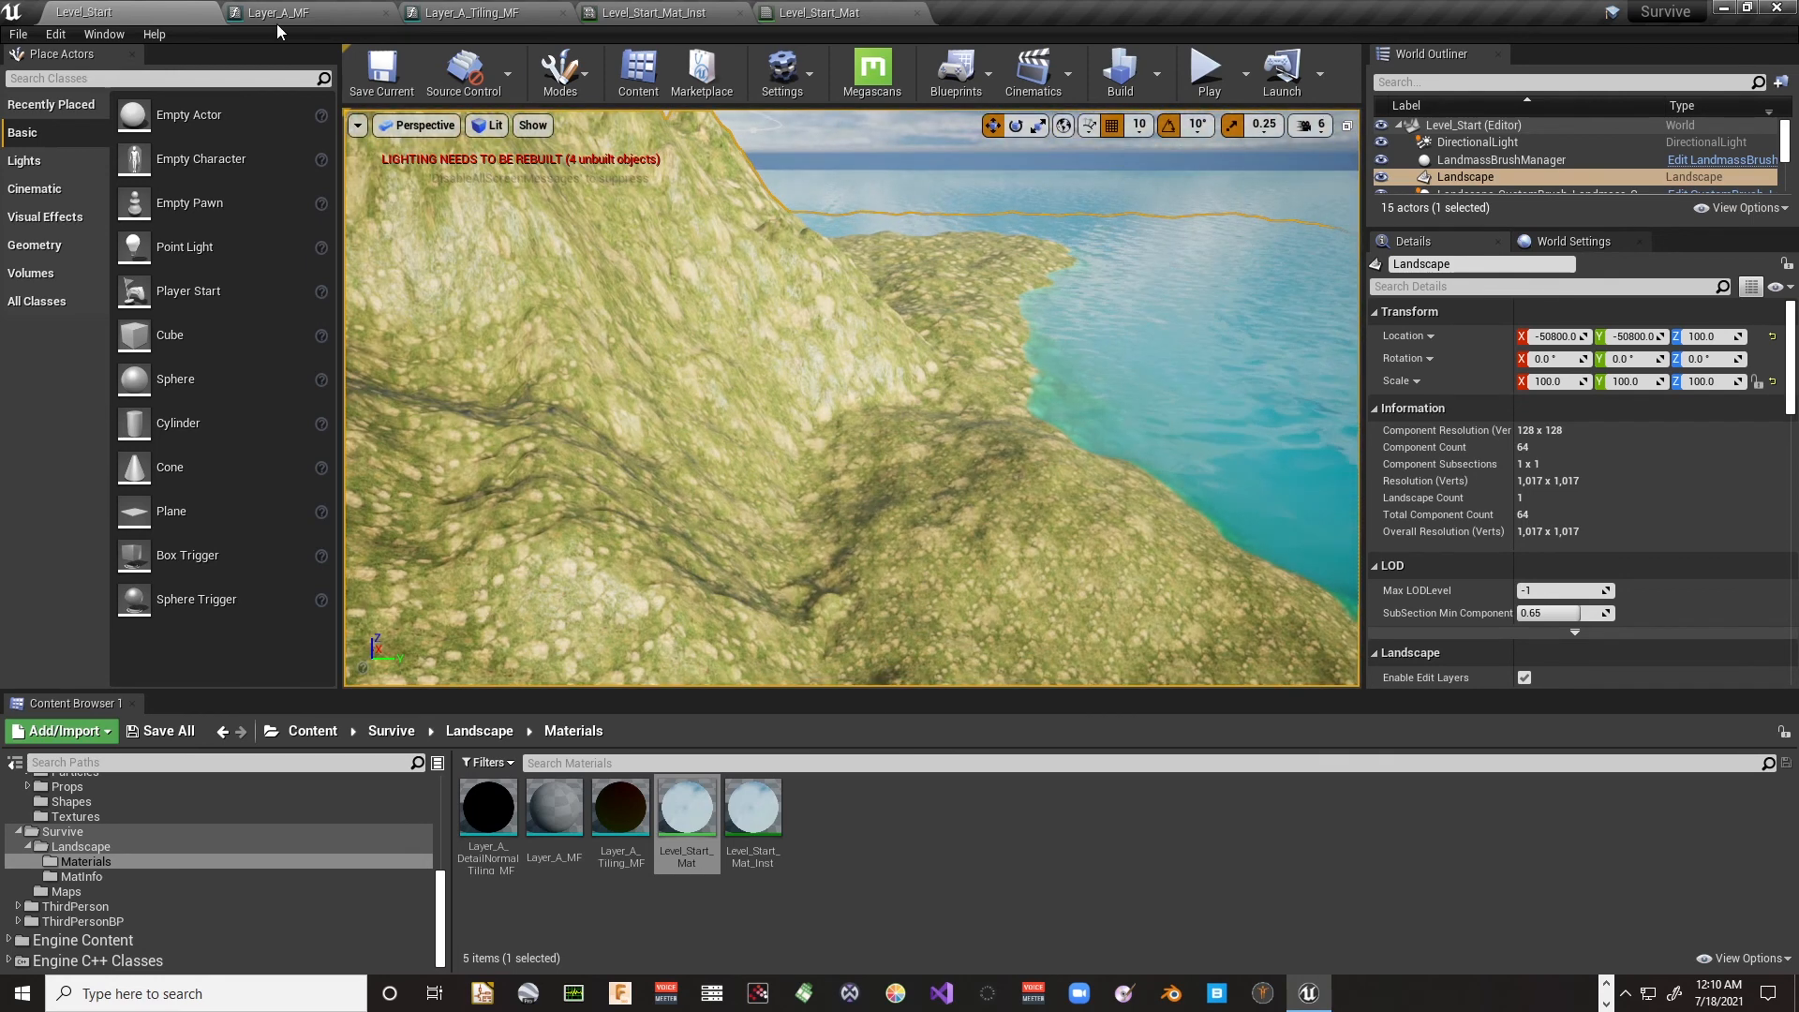
Step: Trace the Layer_A_MF graph through the tiling, albedo, roughness and normal nodes to the MF_MapAdjustments inputs
click(328, 13)
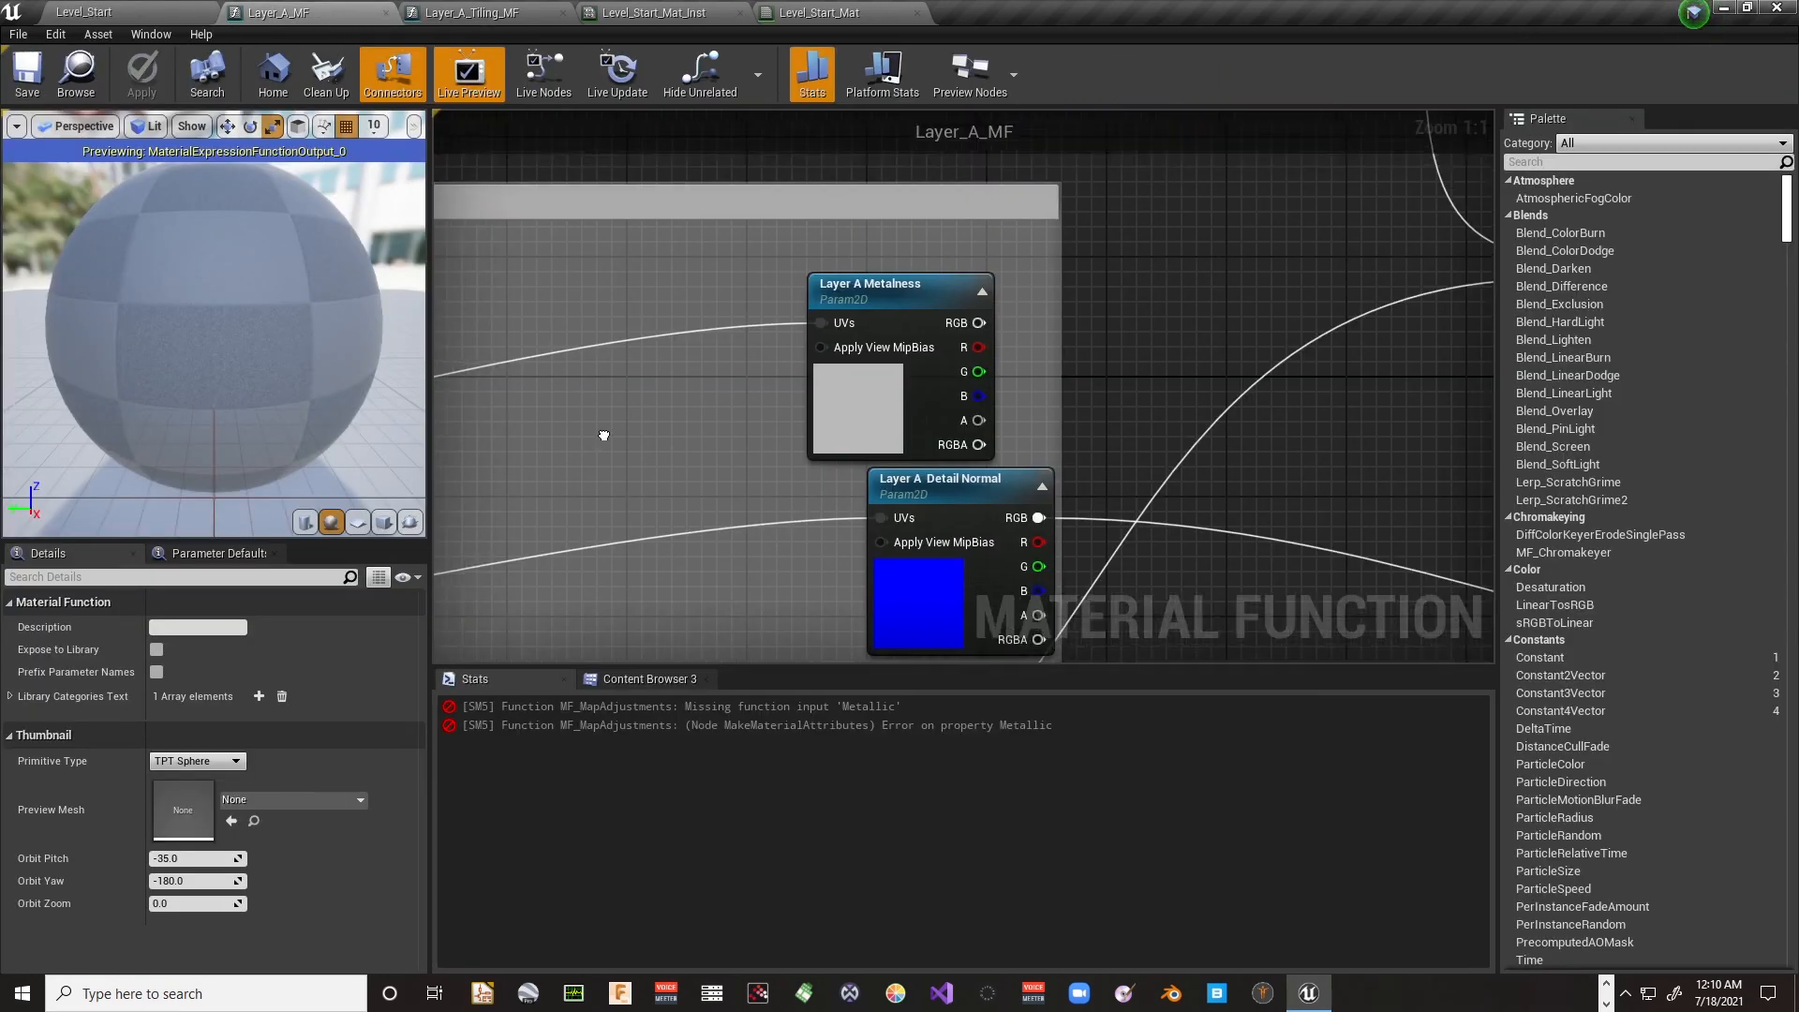
right_drag(602, 430, 1002, 264)
scroll(1003, 263, down, 4)
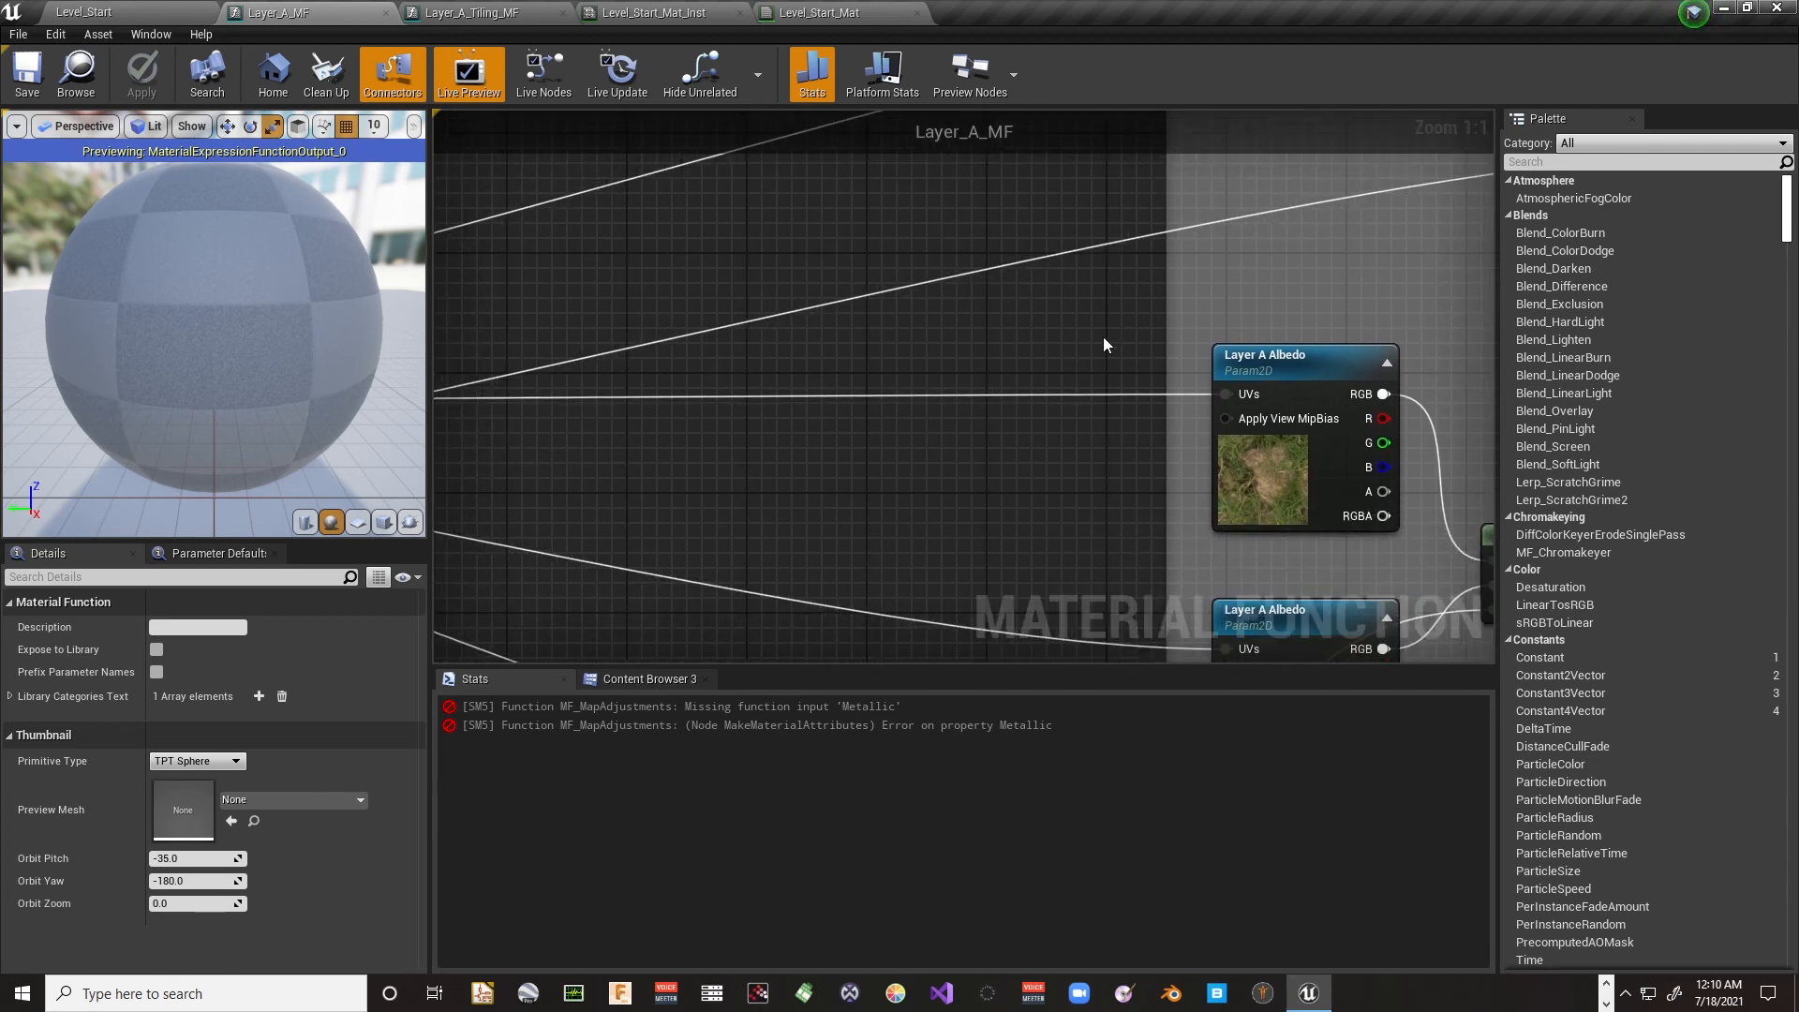
right_drag(671, 437, 1151, 389)
right_drag(1062, 429, 731, 492)
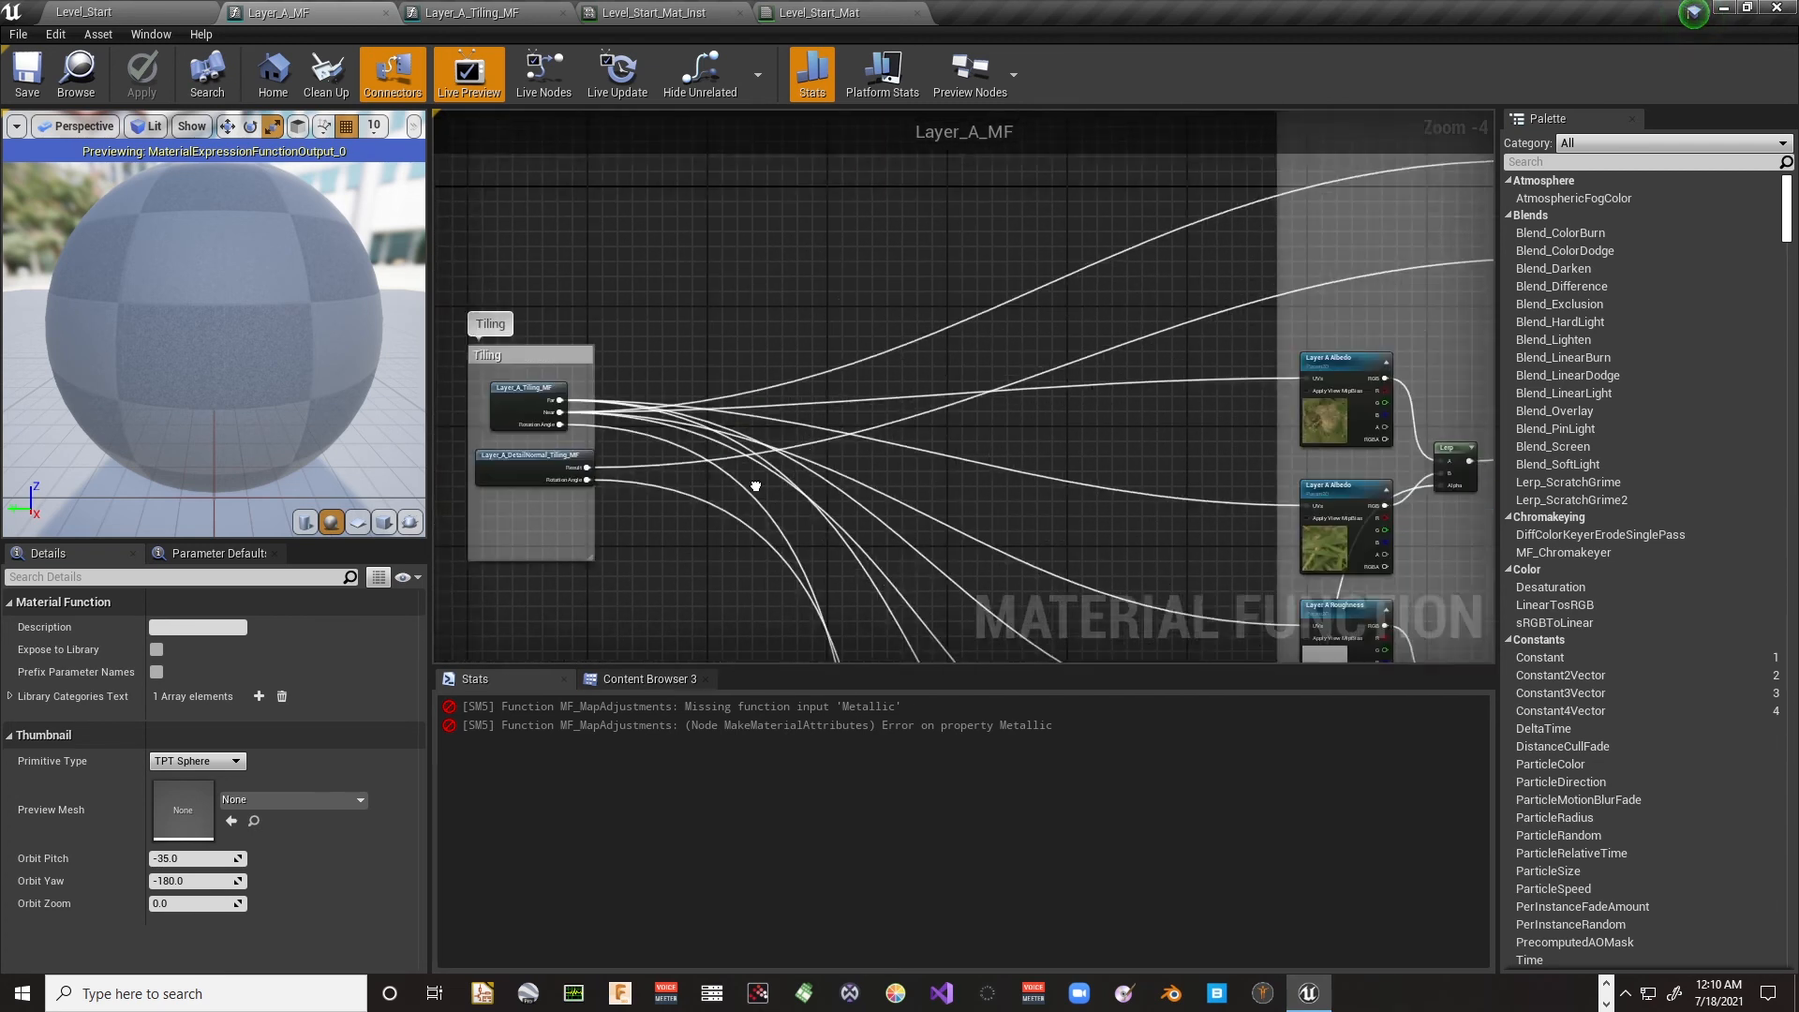
right_drag(1308, 486, 965, 439)
scroll(1149, 510, up, 3)
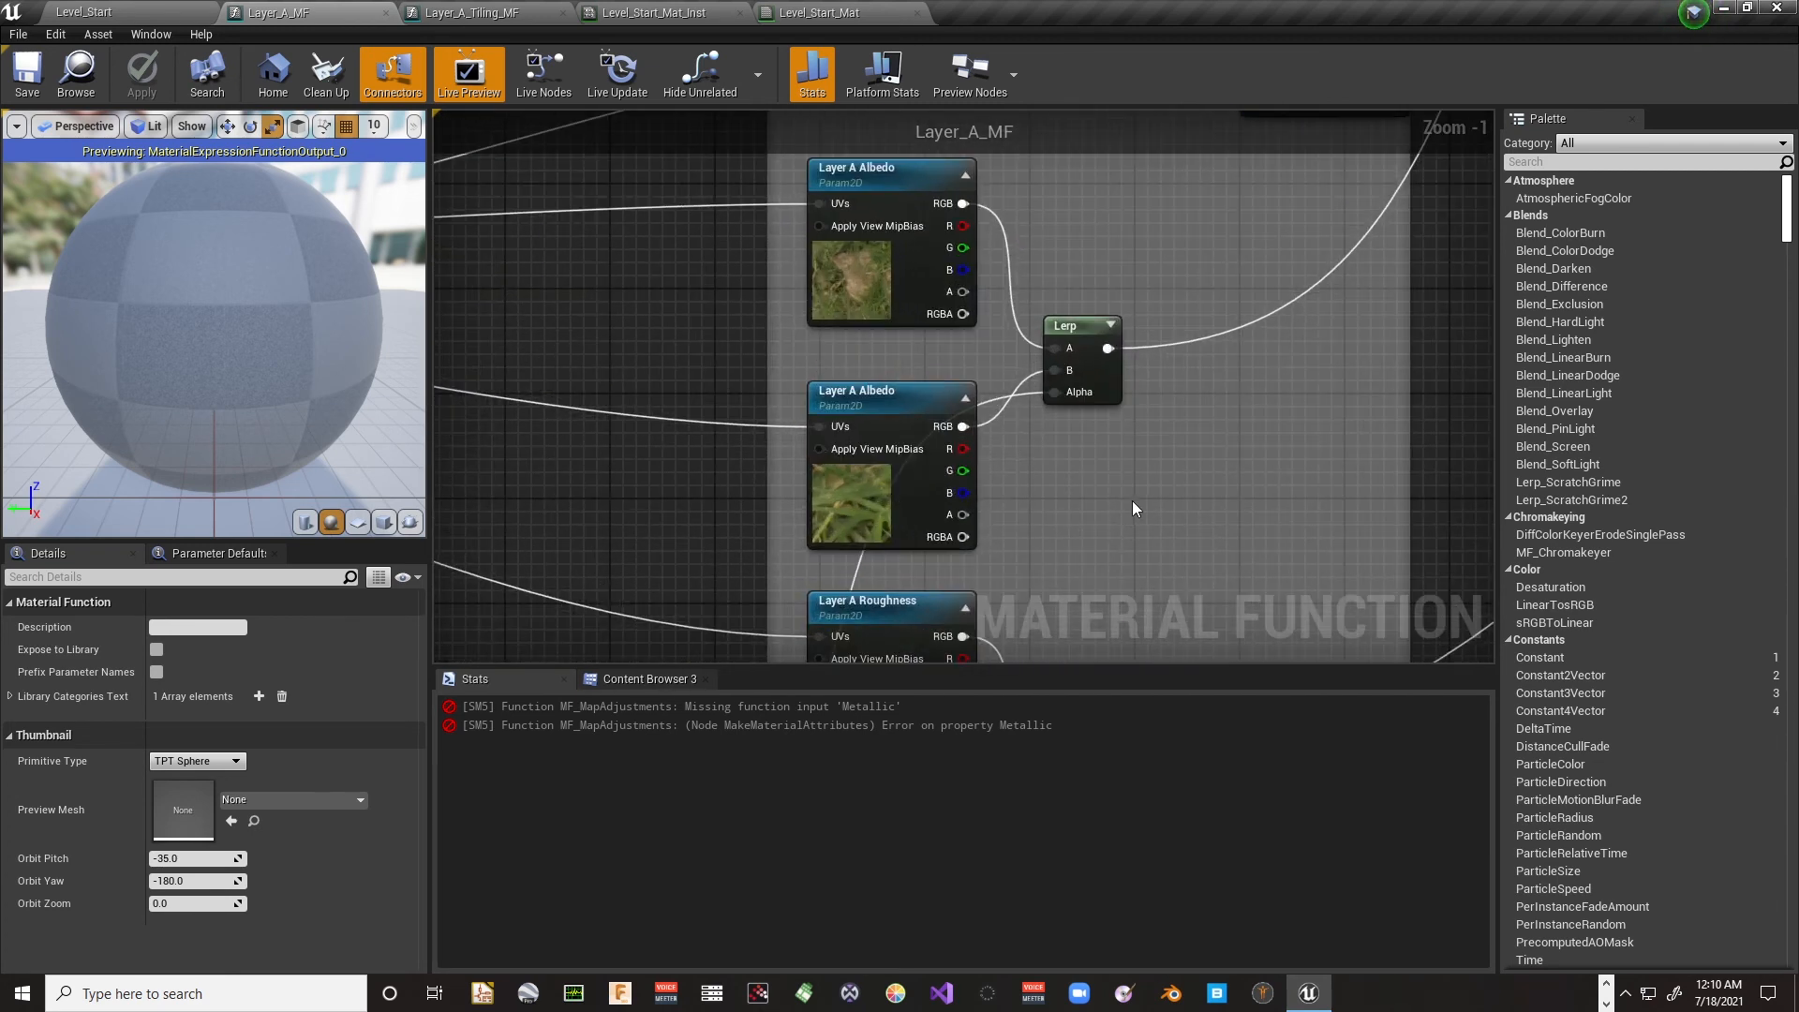
right_drag(1132, 509, 1031, 122)
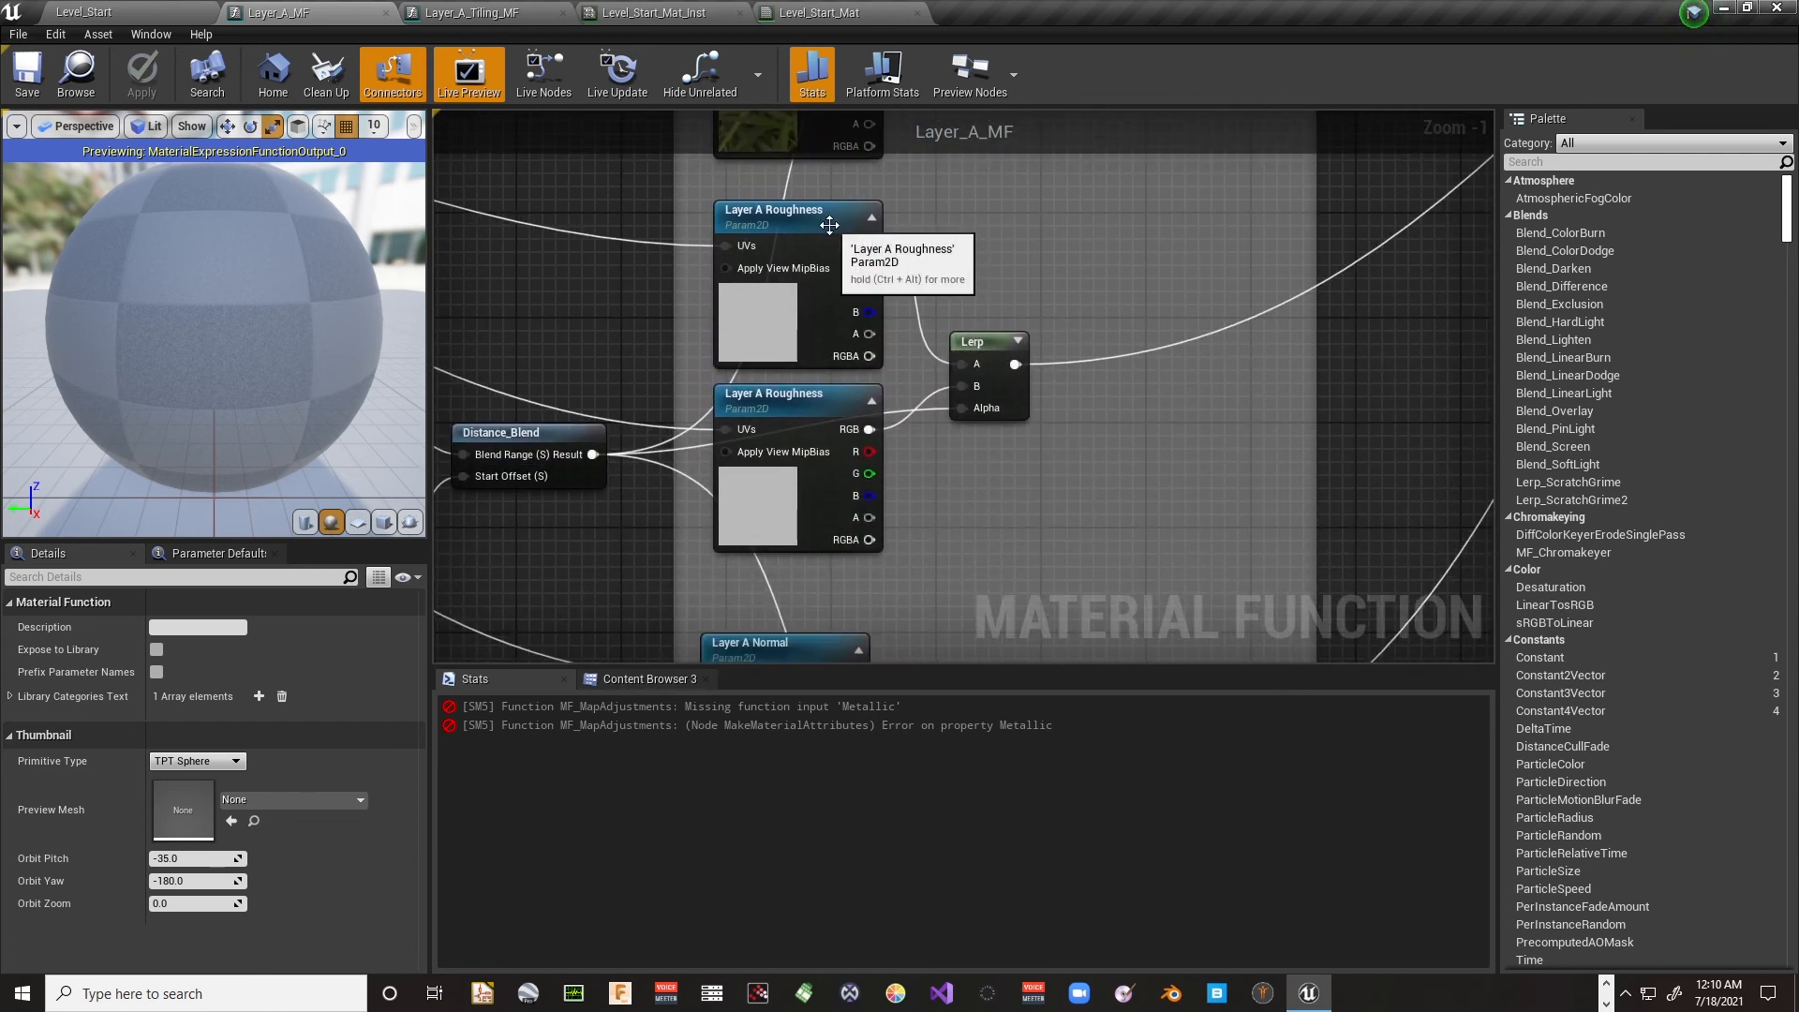
right_drag(1224, 281, 792, 590)
right_drag(1240, 337, 832, 424)
right_drag(653, 442, 1251, 93)
right_drag(734, 610, 1139, 141)
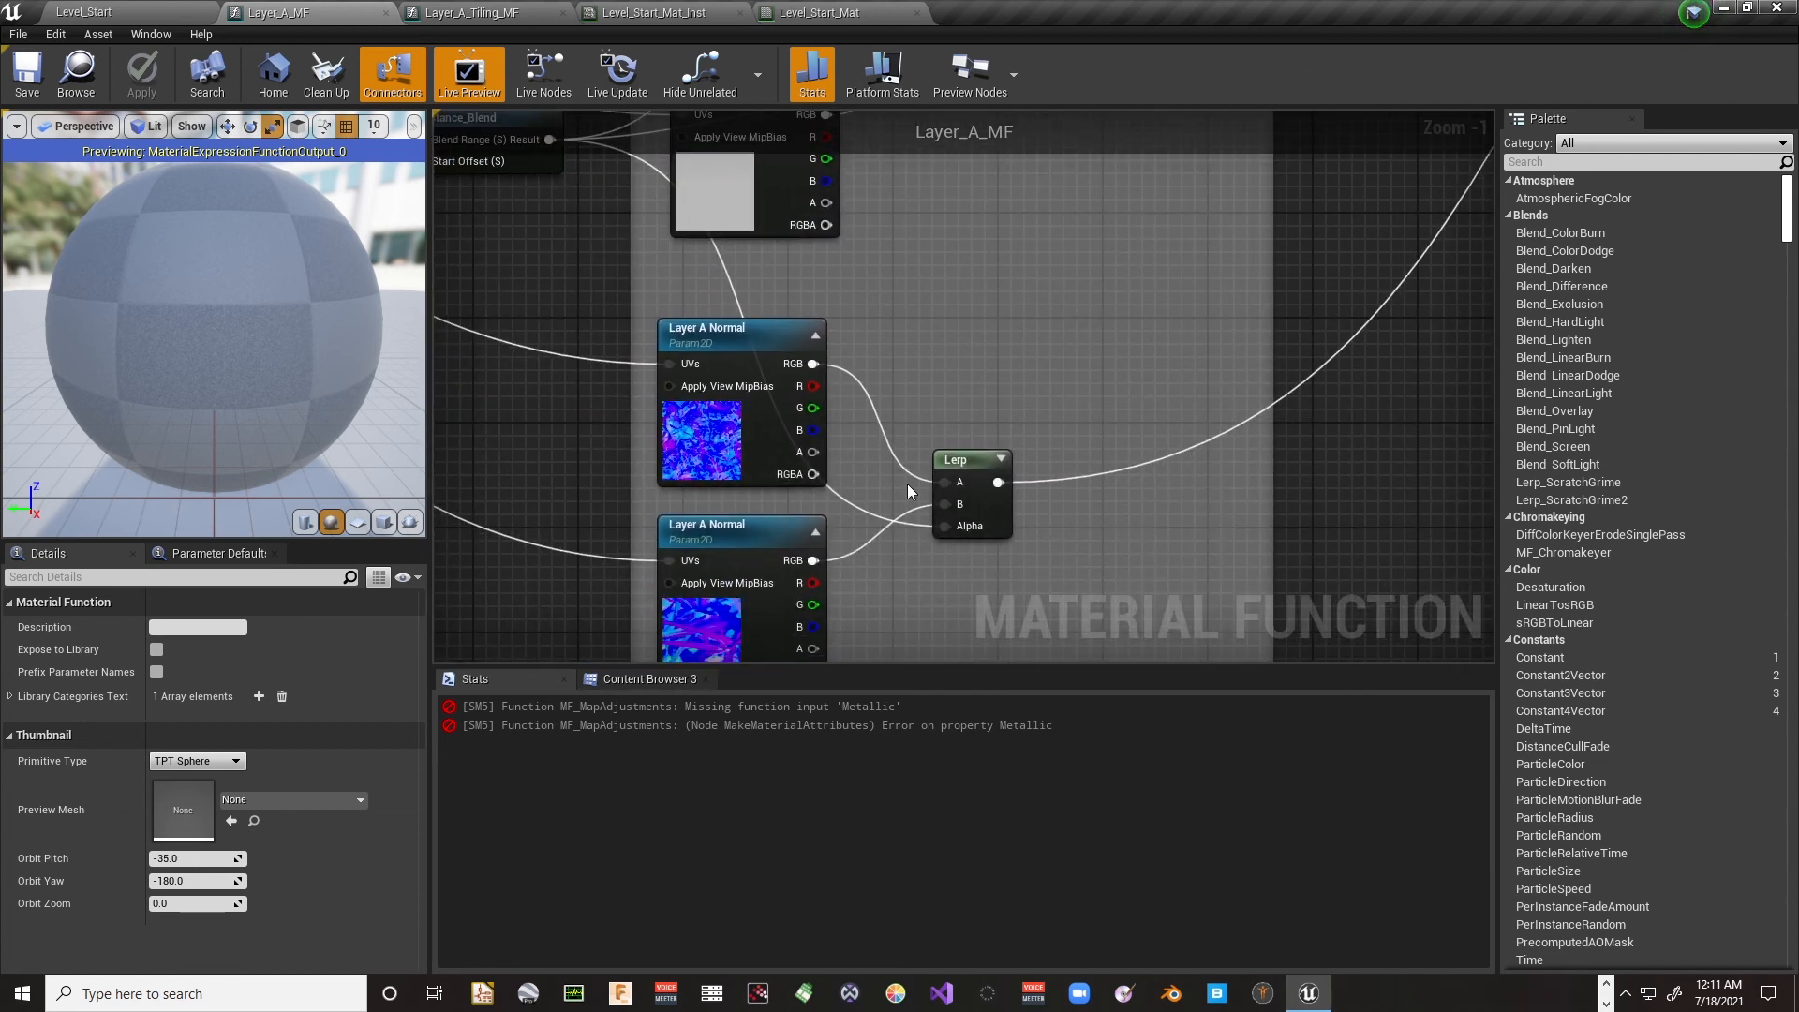
right_drag(1240, 265, 789, 536)
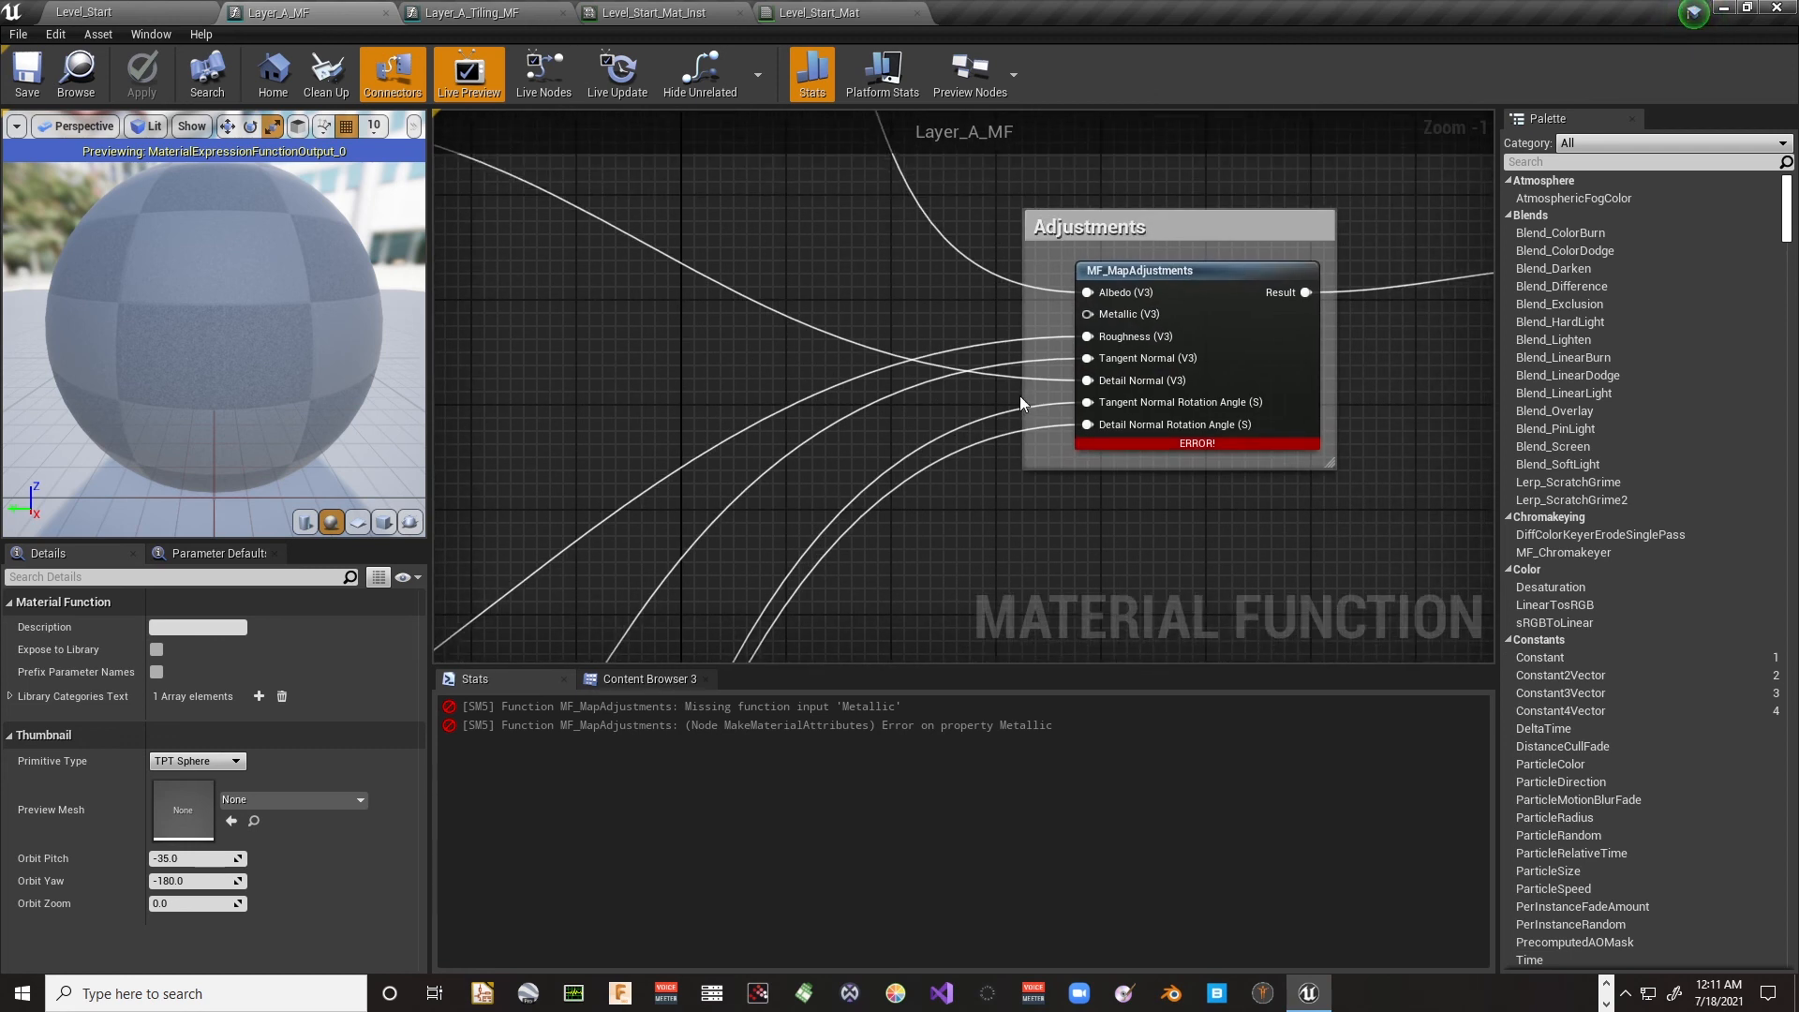
Step: Reconnect the Layer A Metalness RGB output to the Metallic input of MF_MapAdjustments and return to the Level_Start level
click(1193, 281)
right_drag(867, 326, 991, 394)
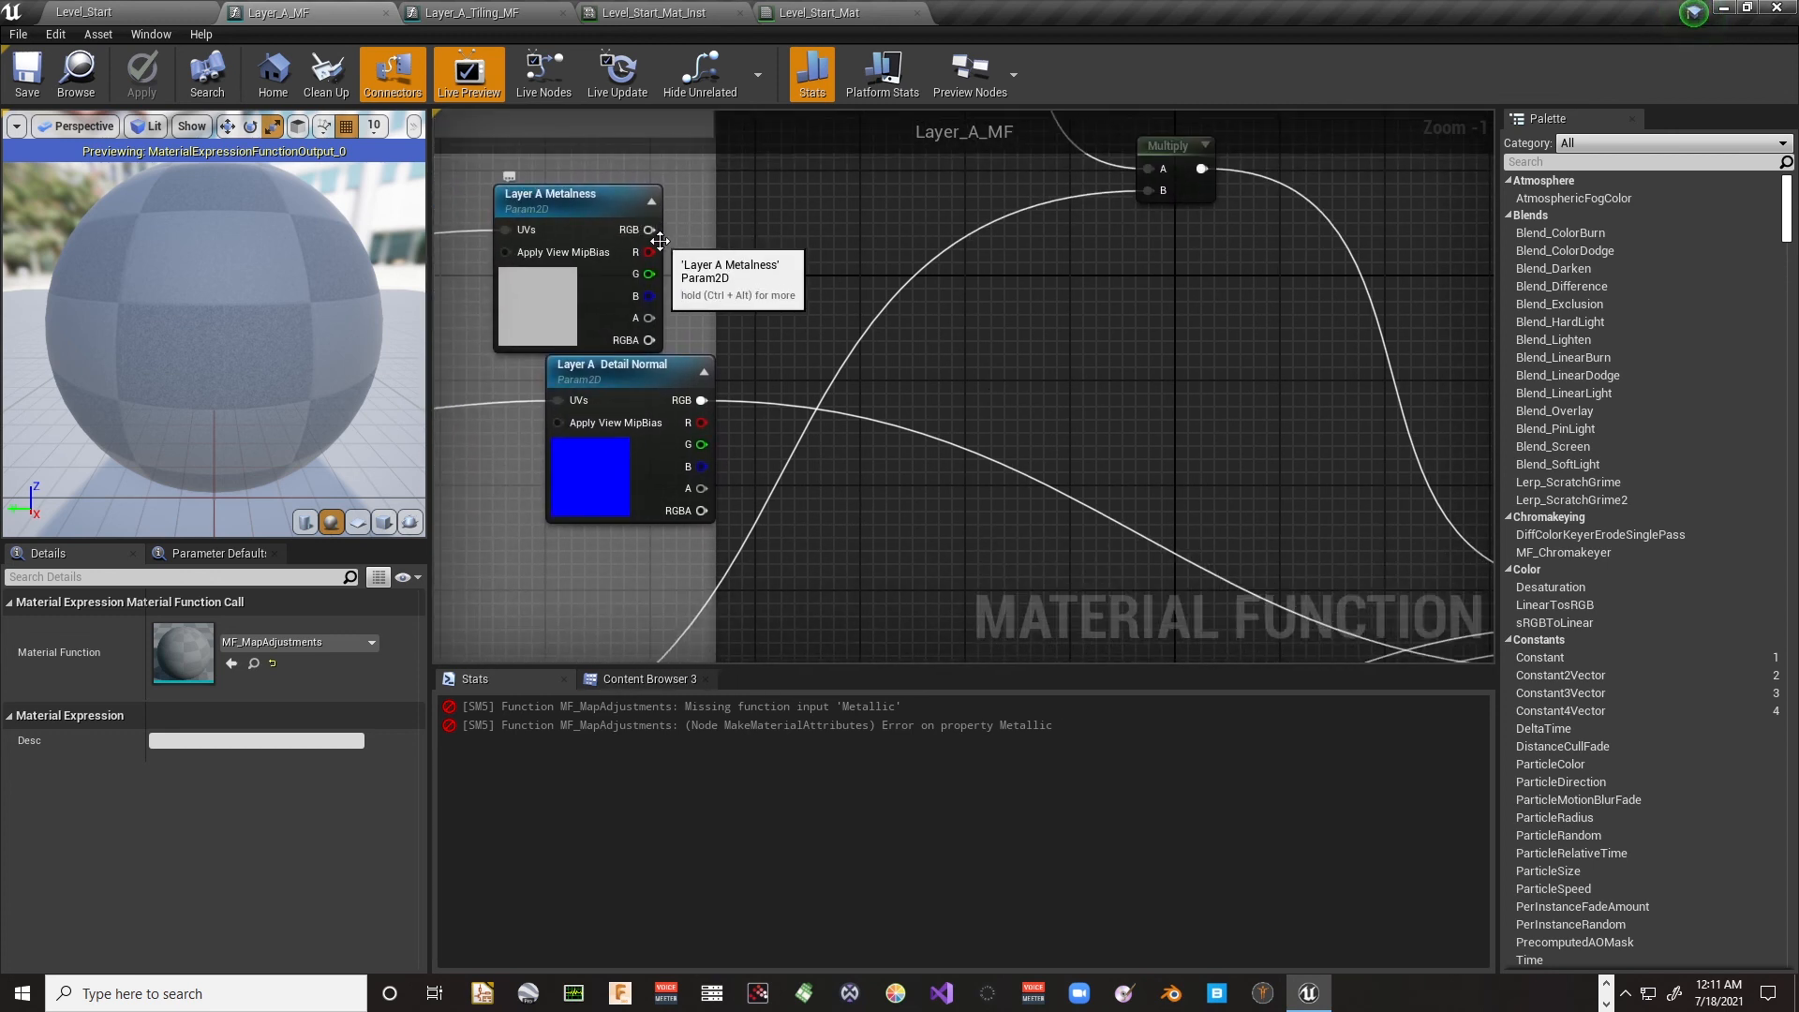
drag(650, 230, 1226, 603)
right_drag(1226, 603, 889, 299)
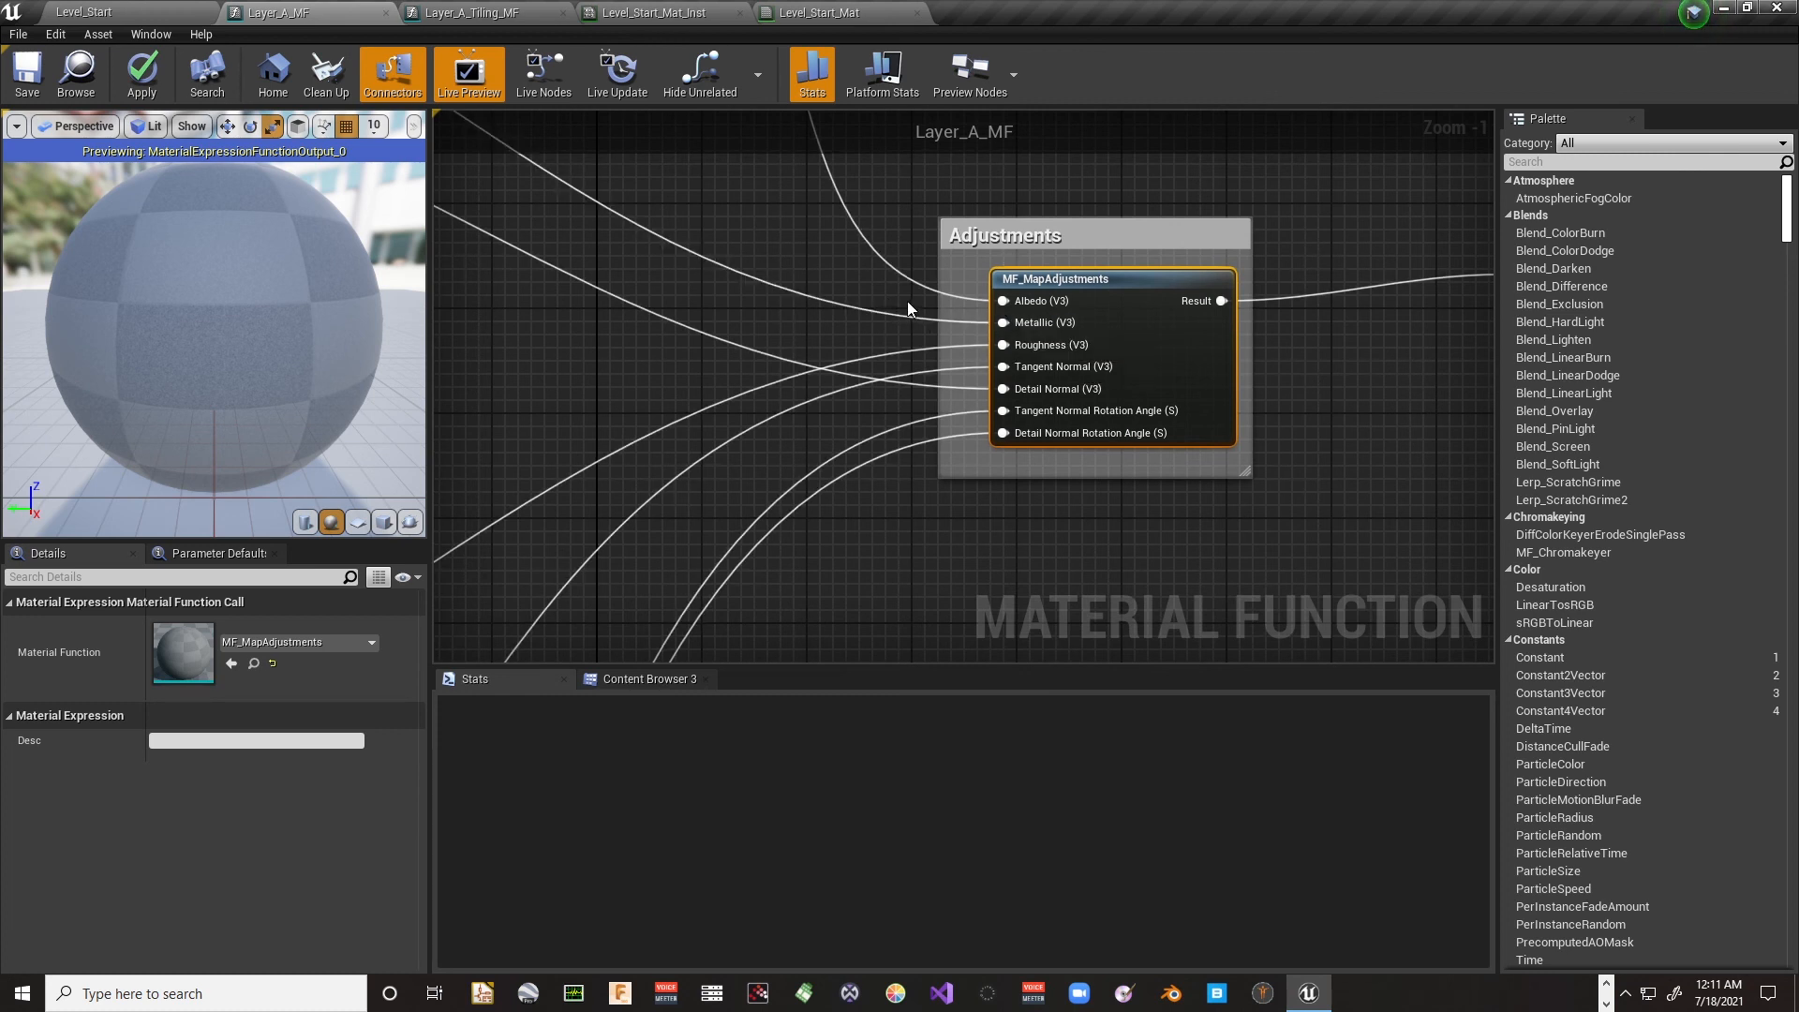
scroll(908, 302, up, 1)
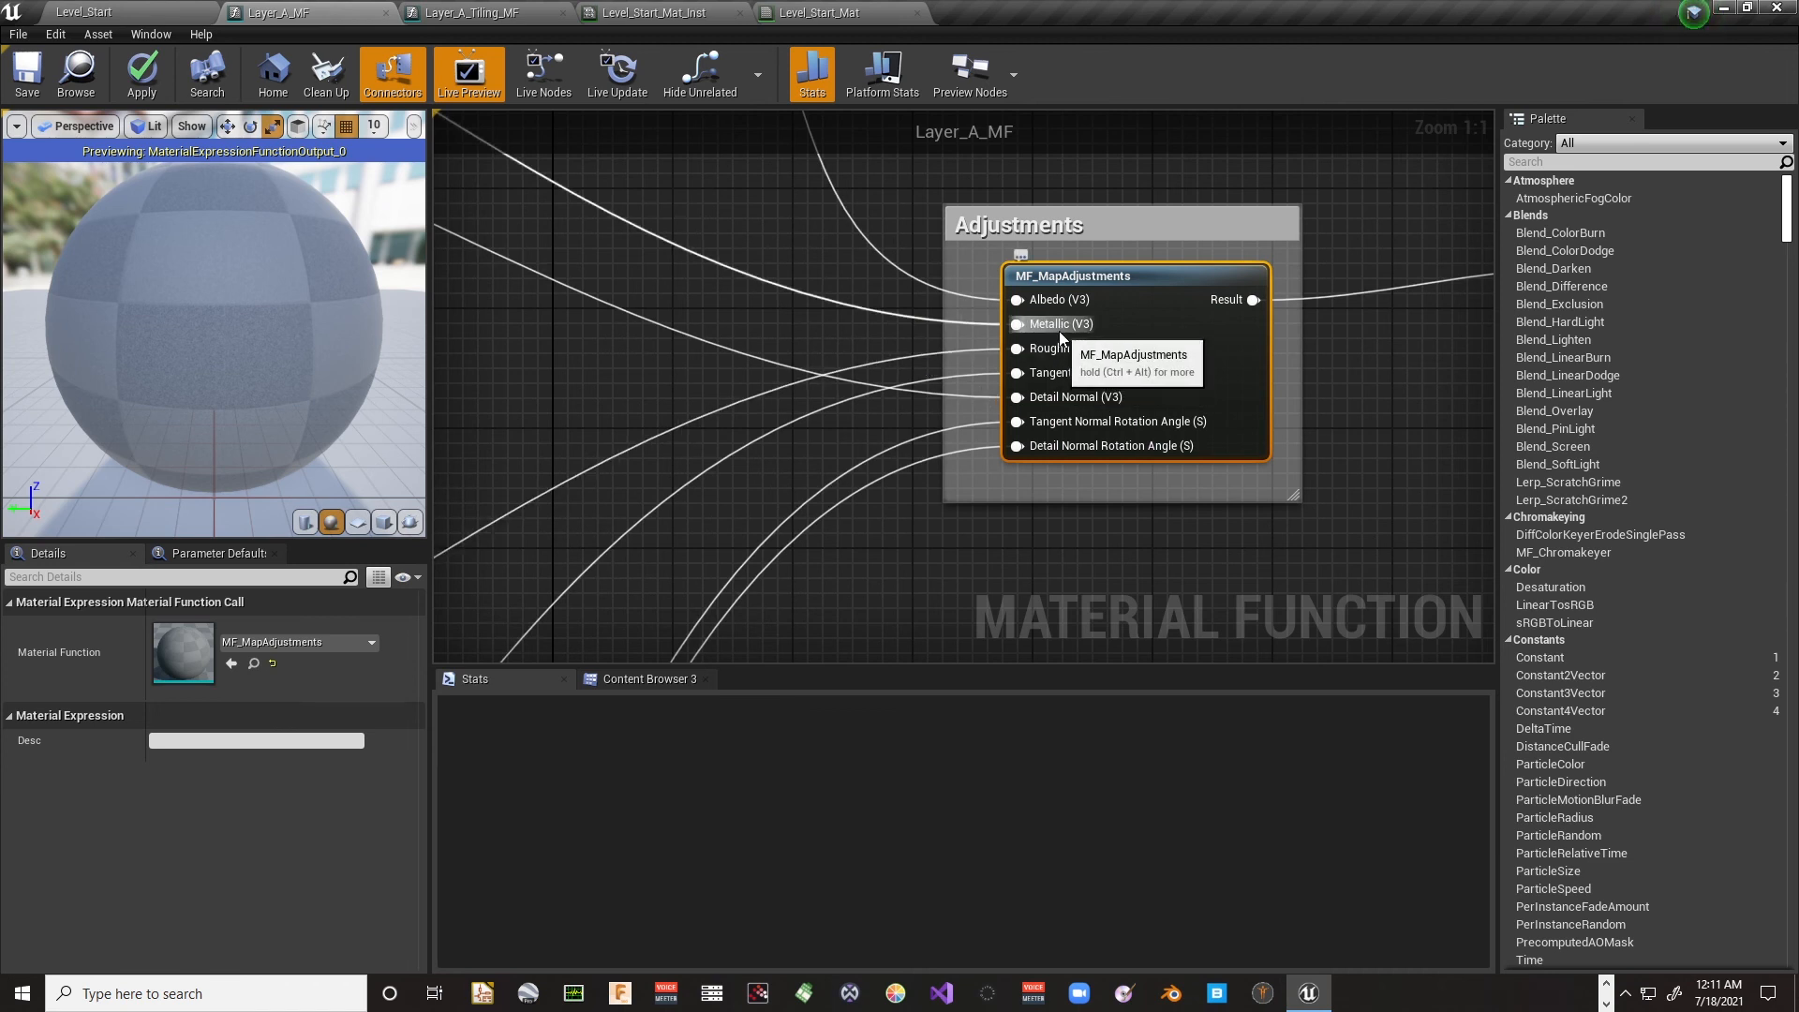
right_drag(824, 302, 890, 326)
click(142, 12)
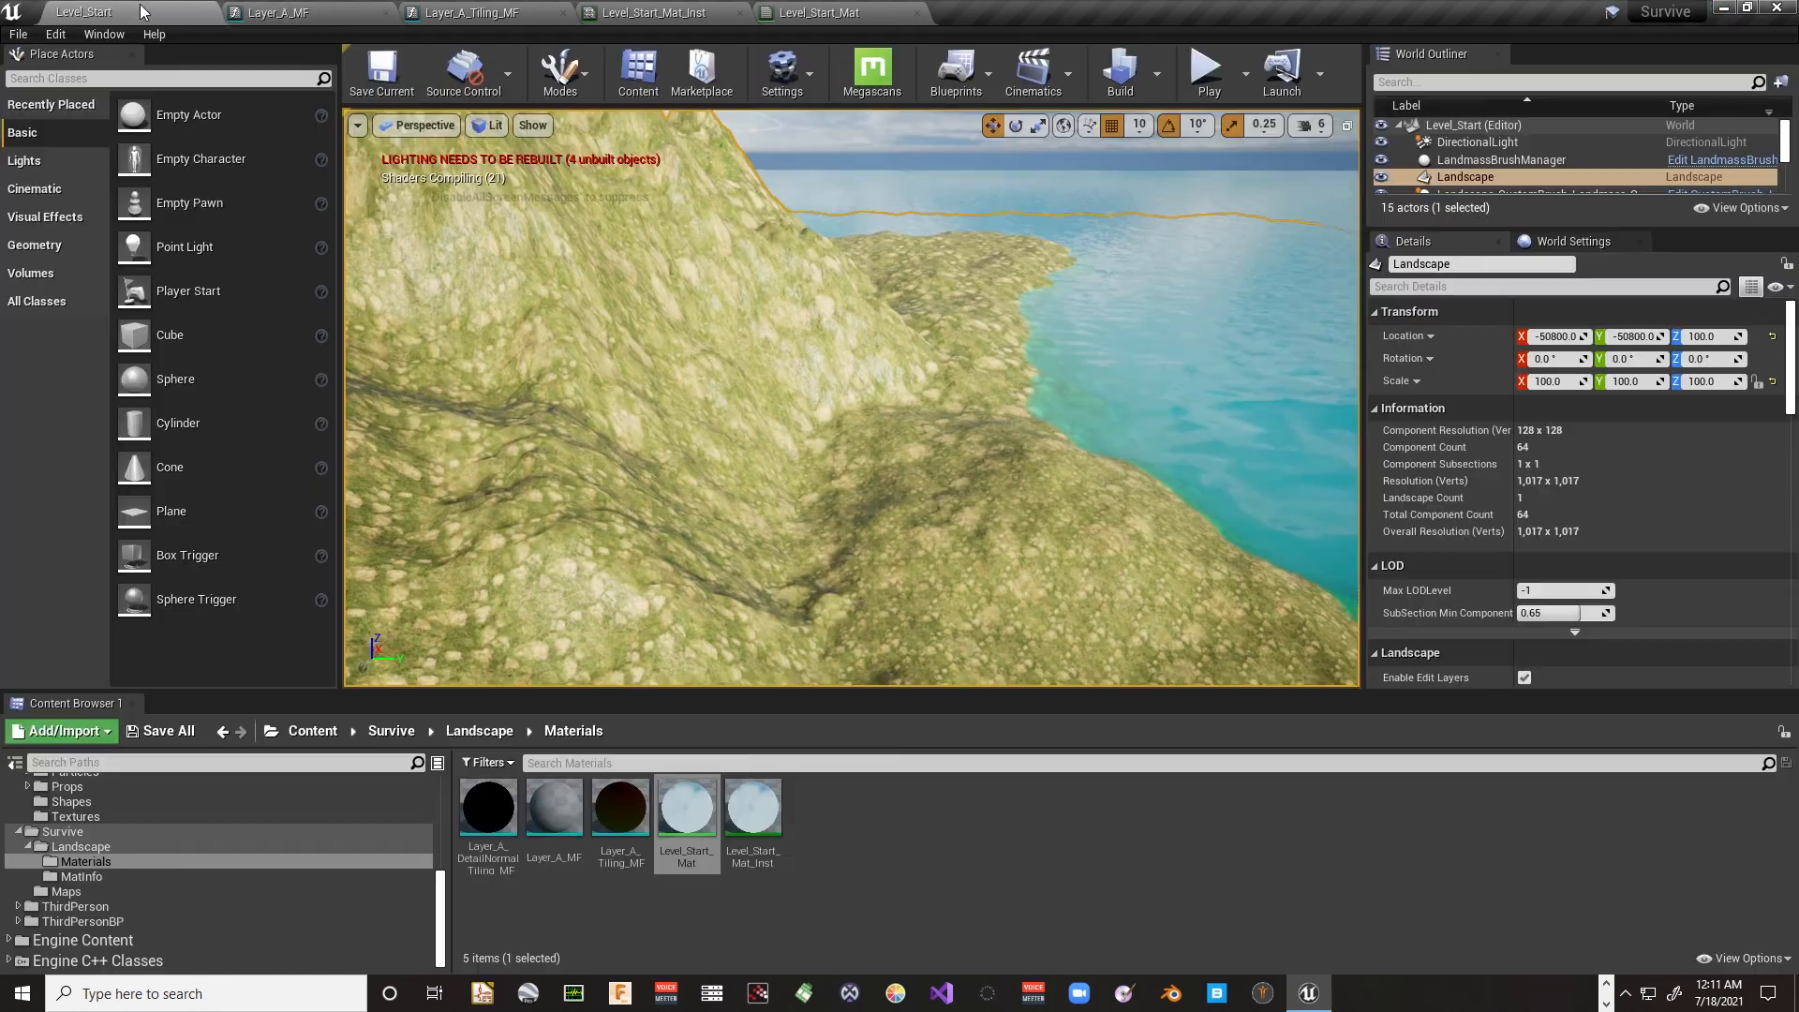
Step: Play-test the Level_Start level, running the character across the landscape to examine its shine and texture tiling, and end the play session
right_drag(710, 412, 290, 440)
right_drag(853, 399, 865, 179)
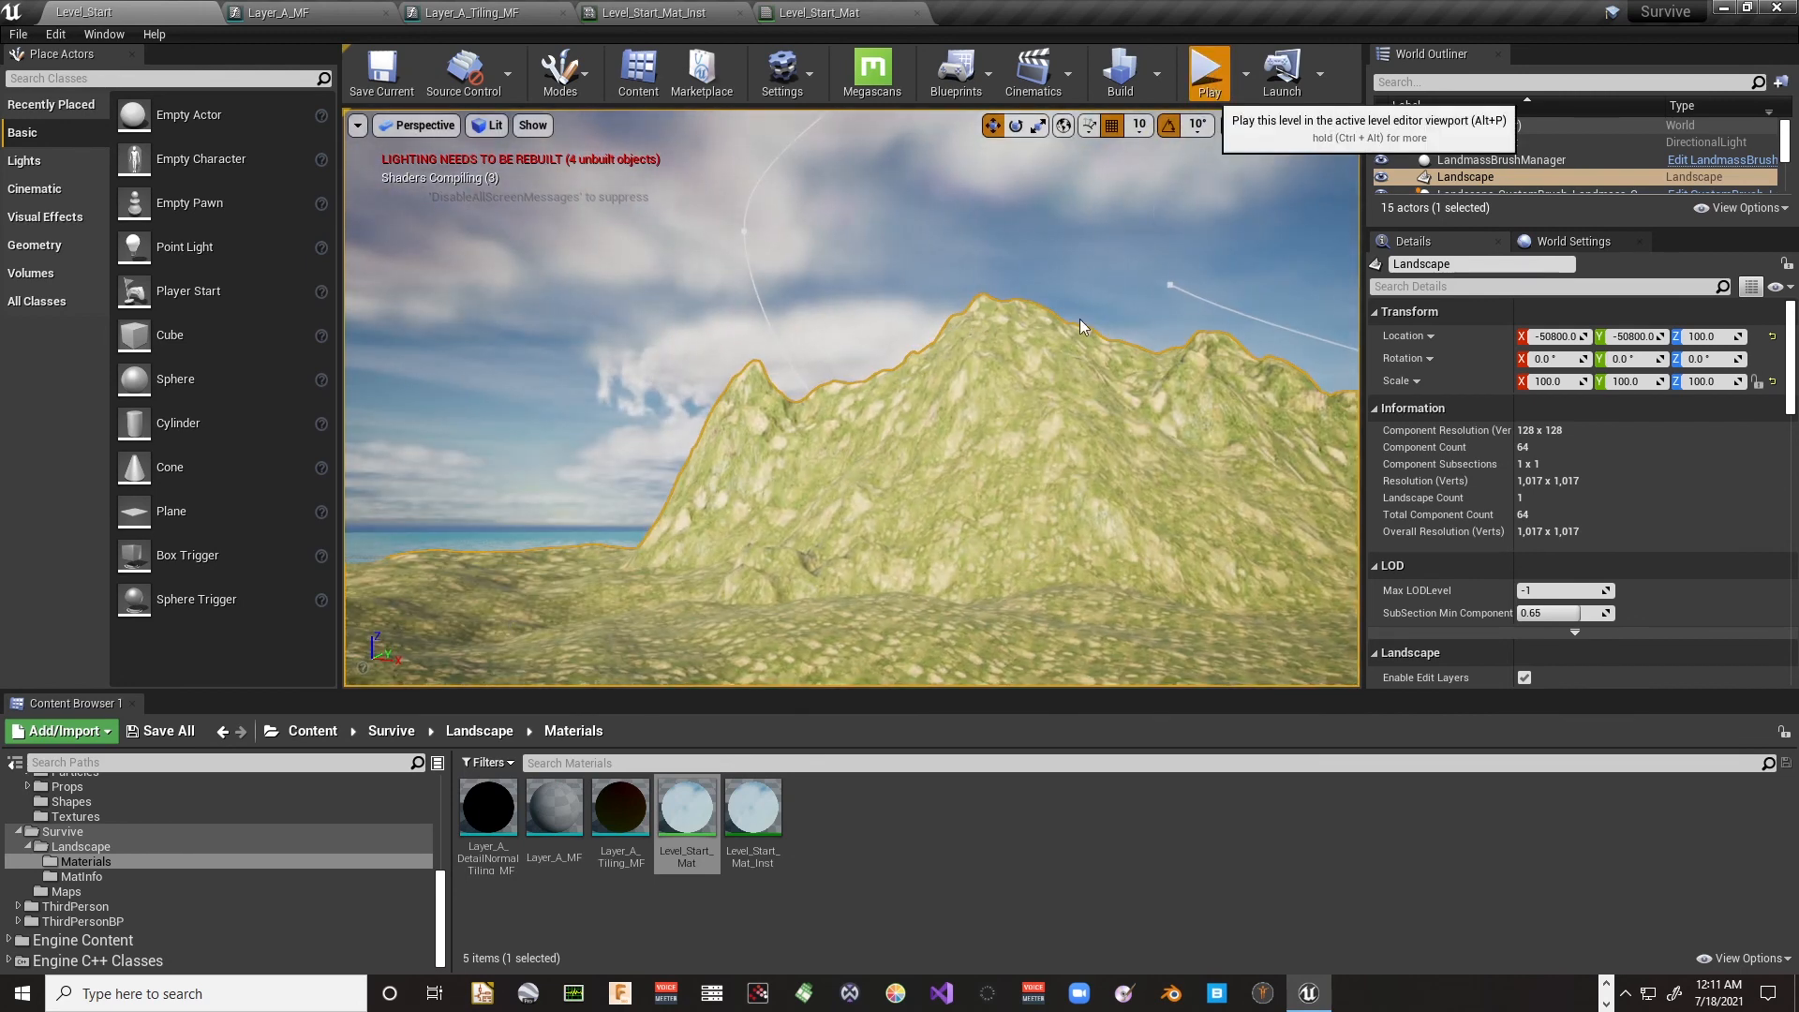
click(1082, 327)
key(w)
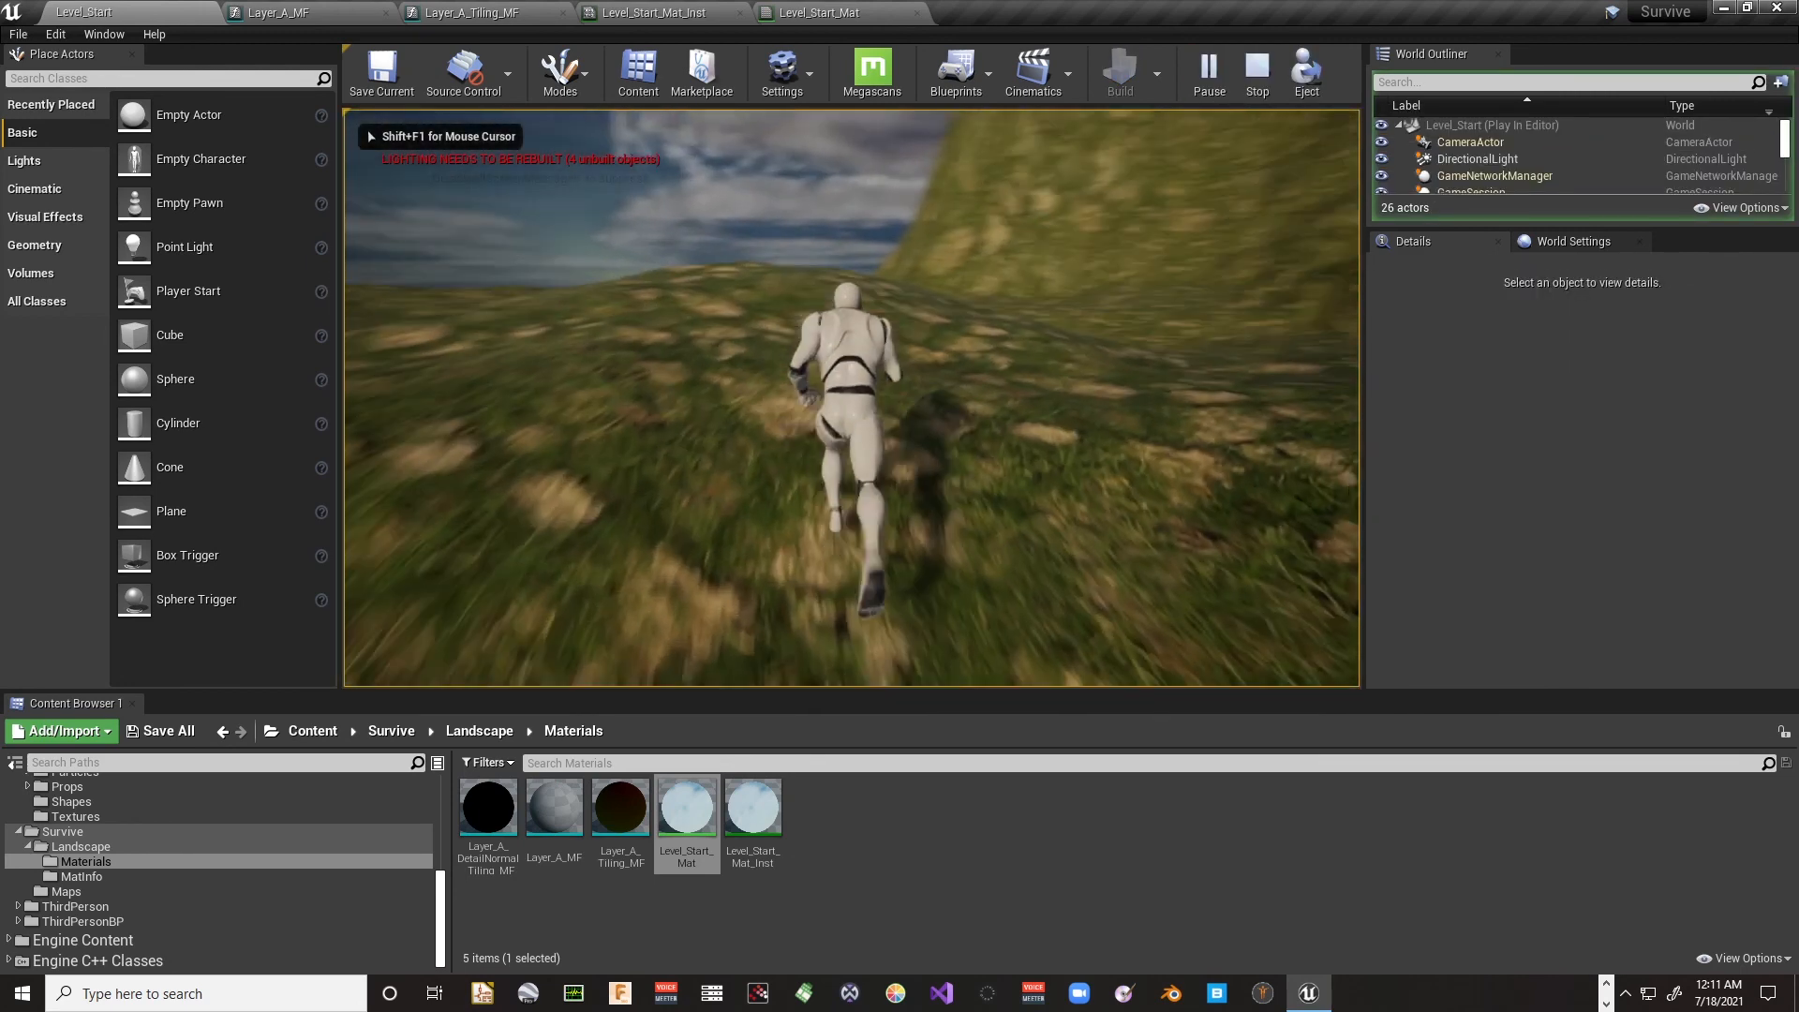
key(w)
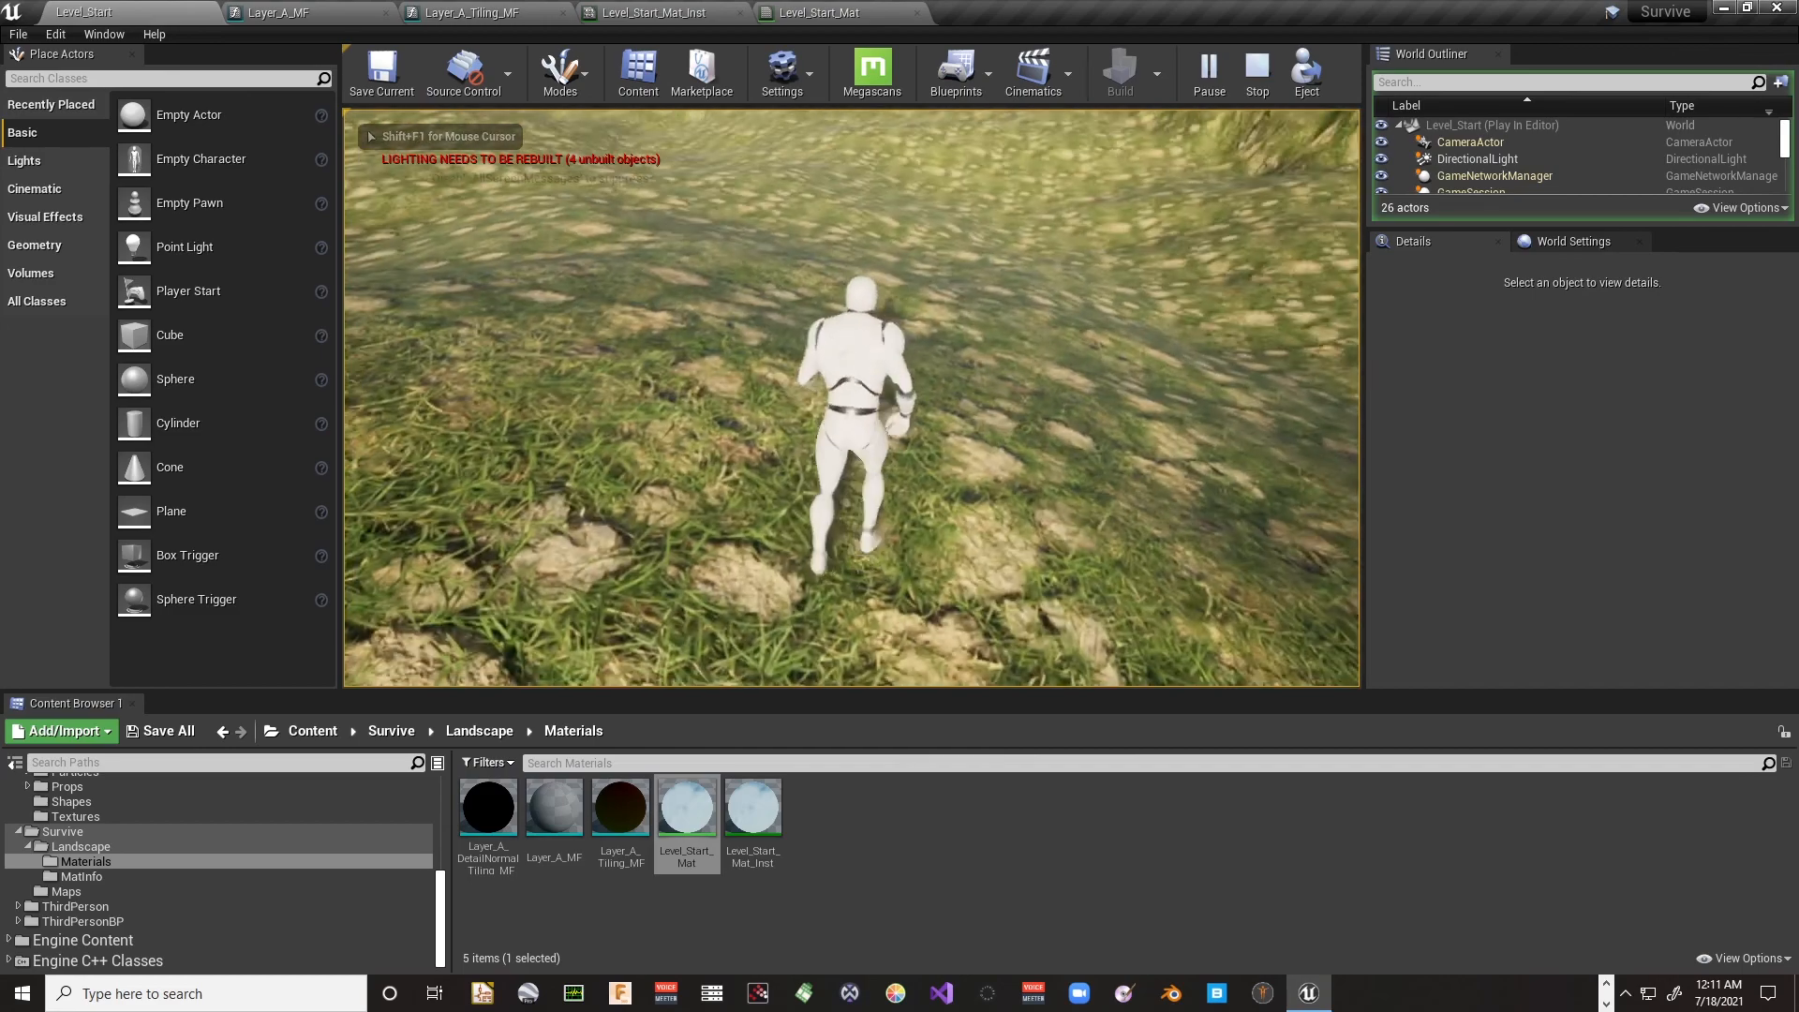
key(w)
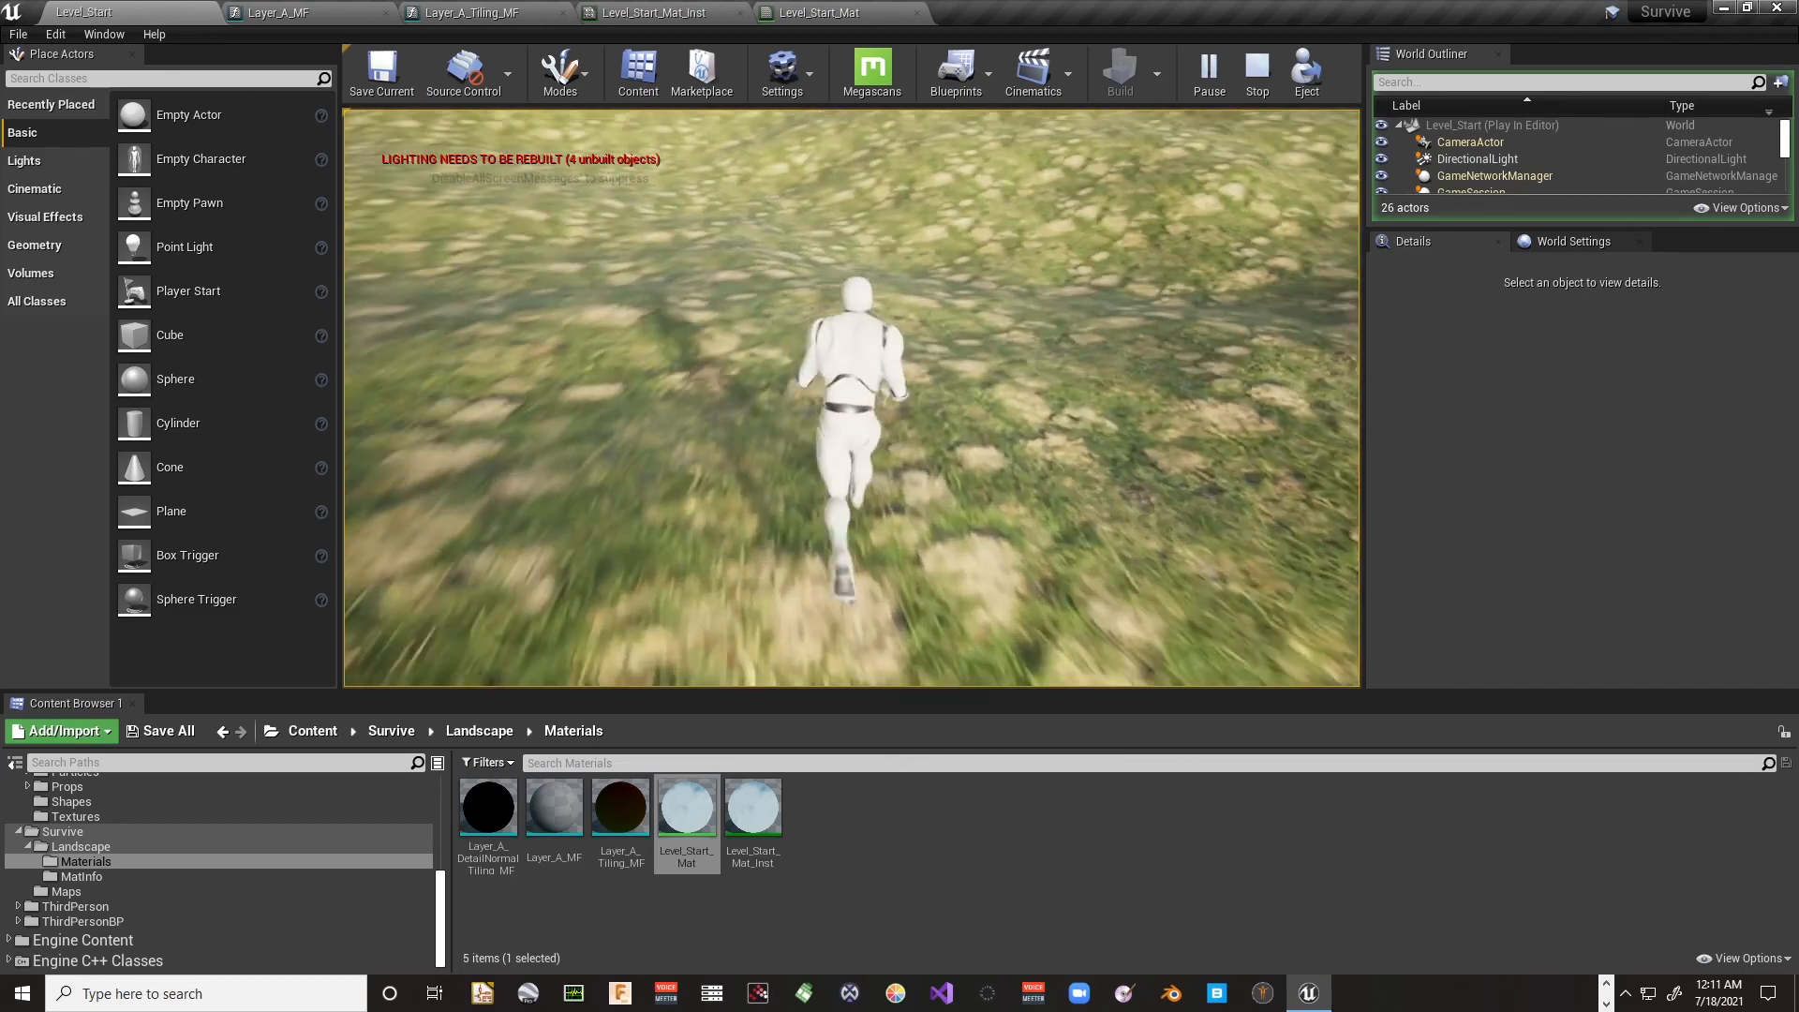
key(w)
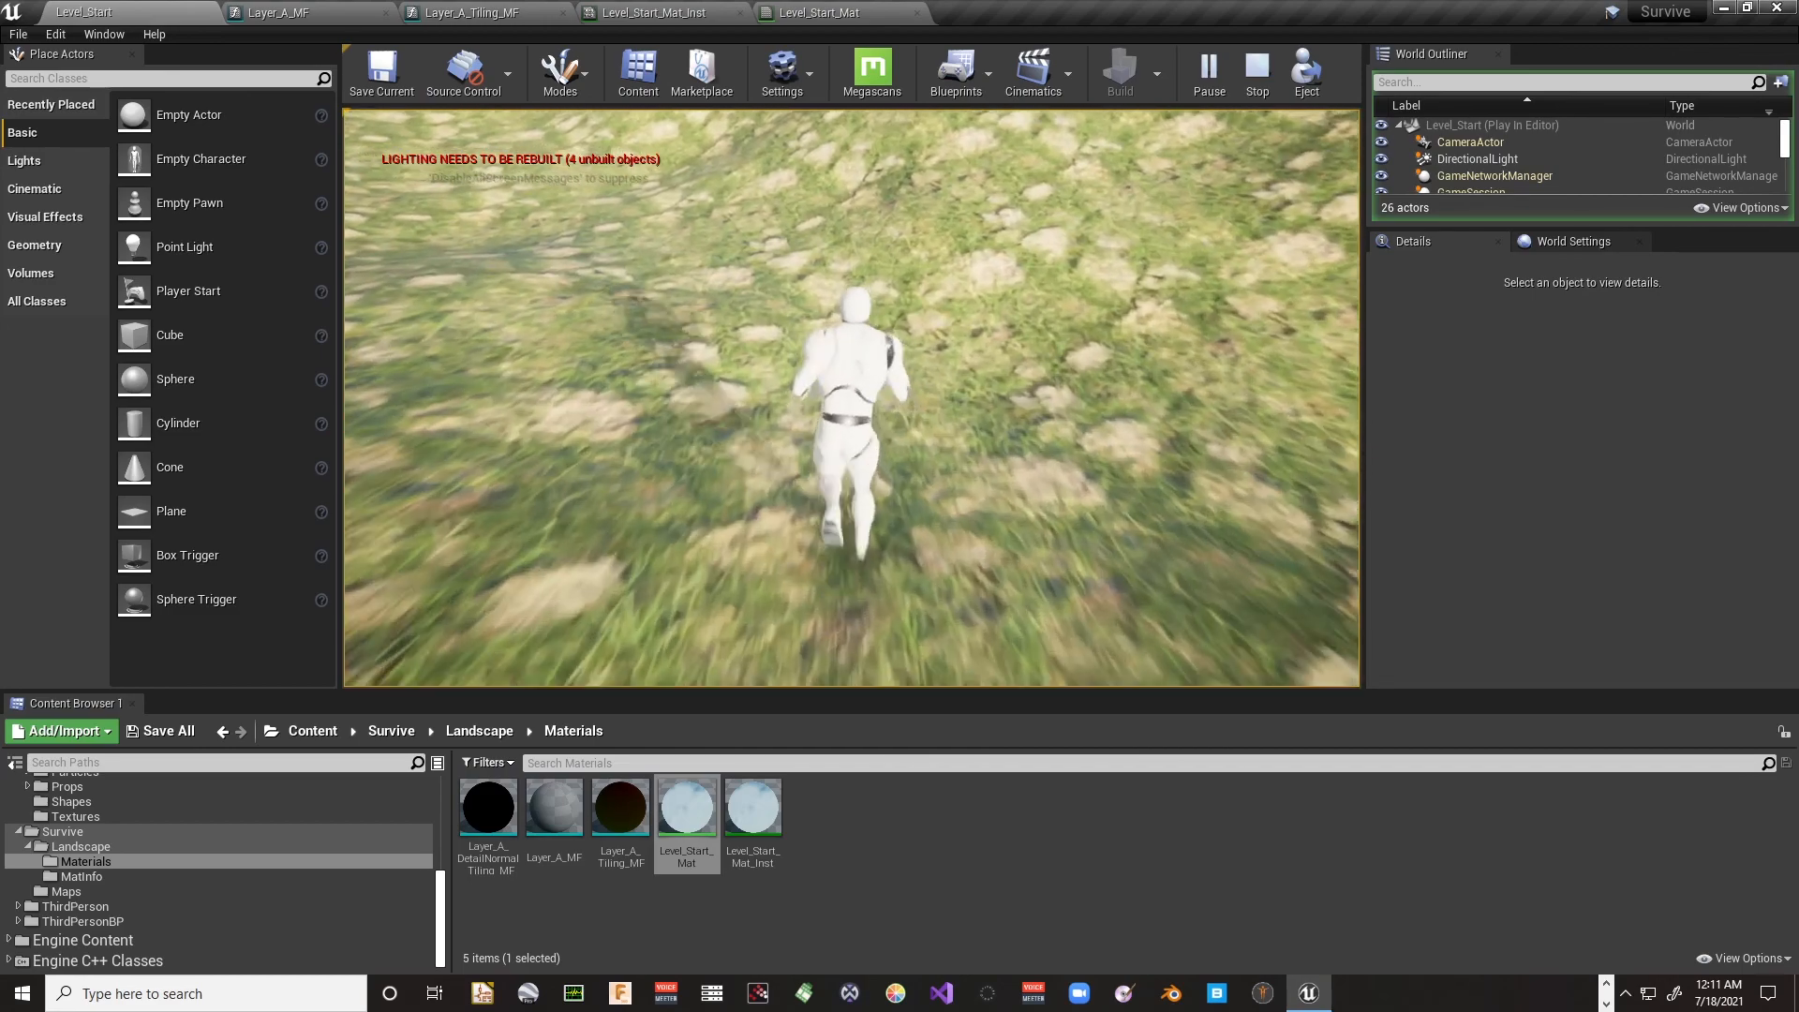
key(w)
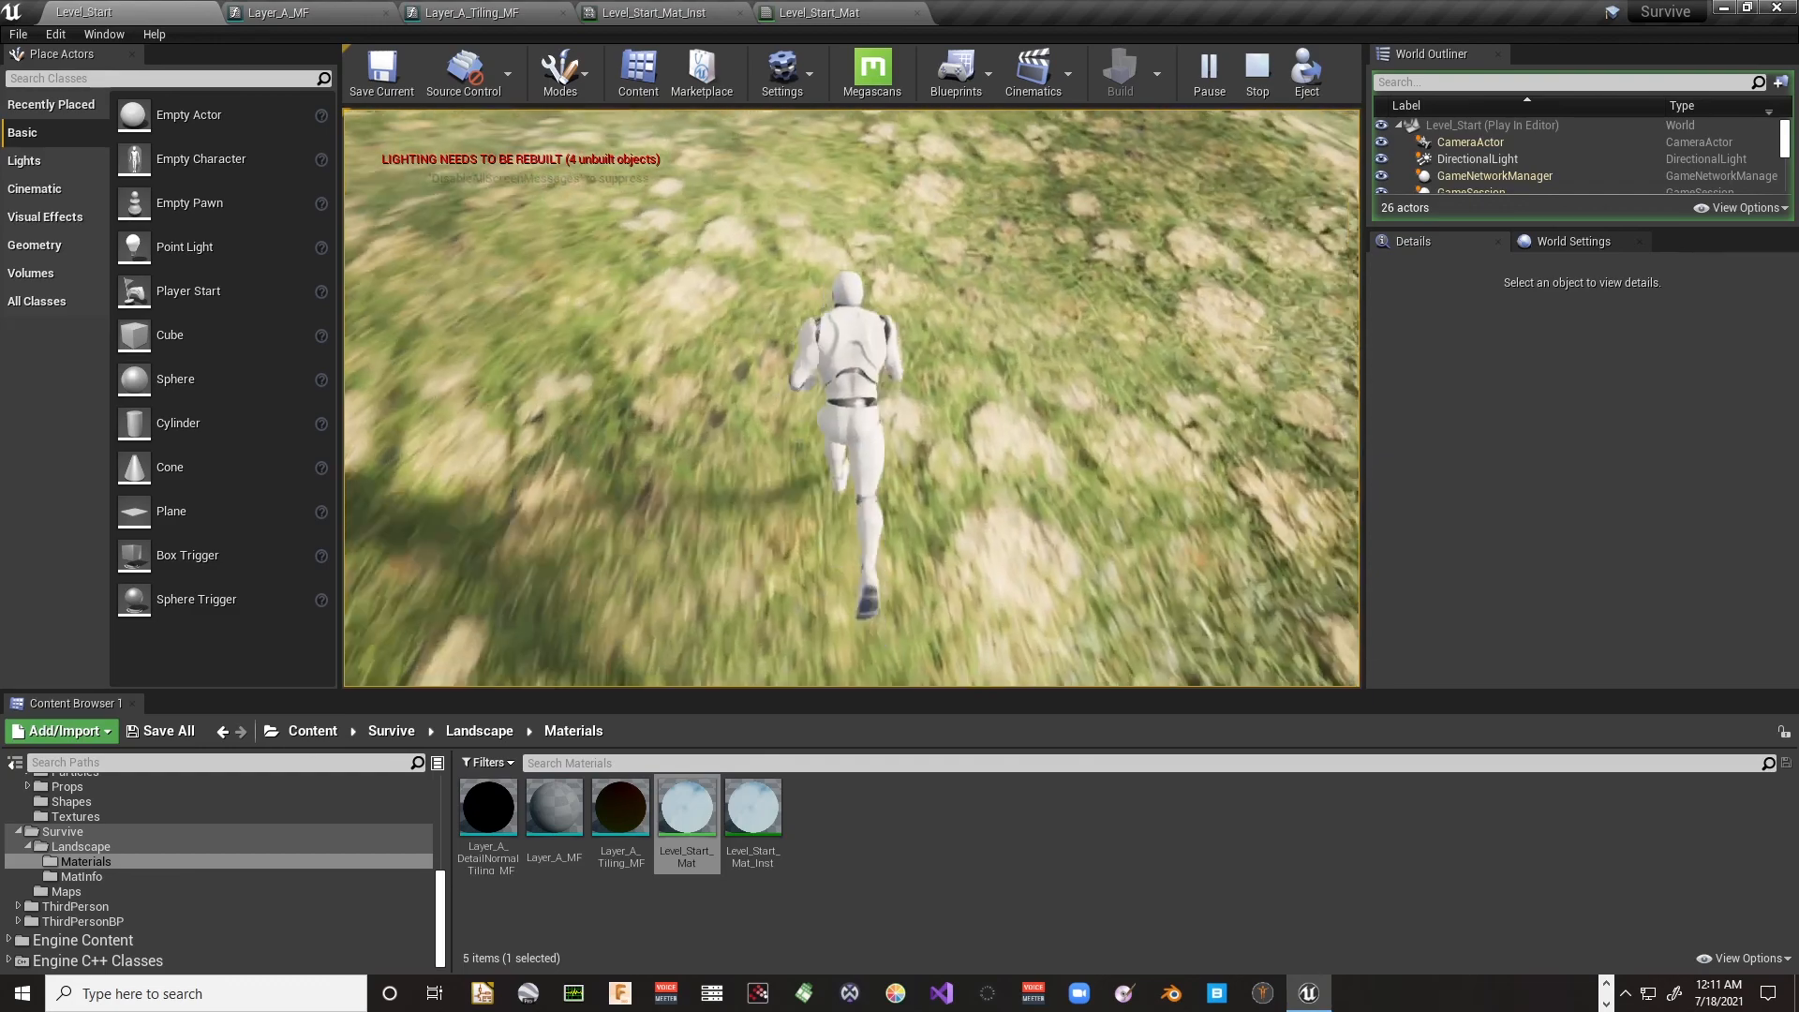
key(w)
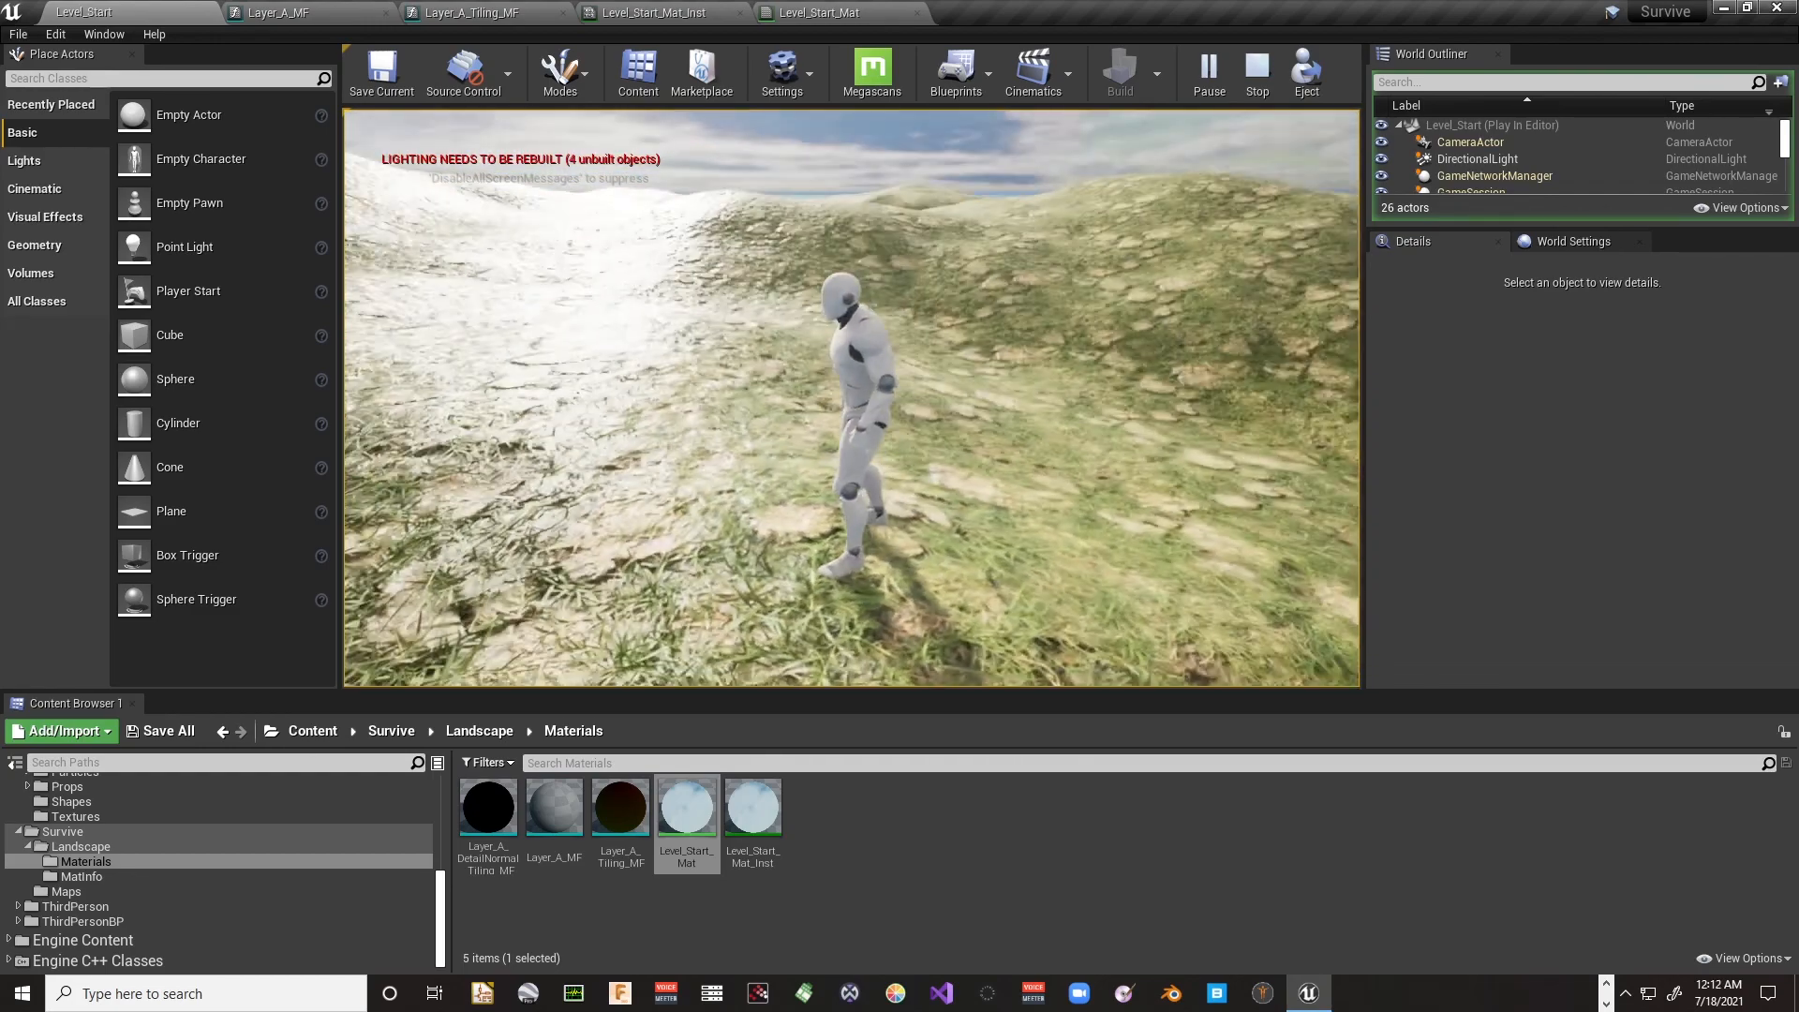
key(w)
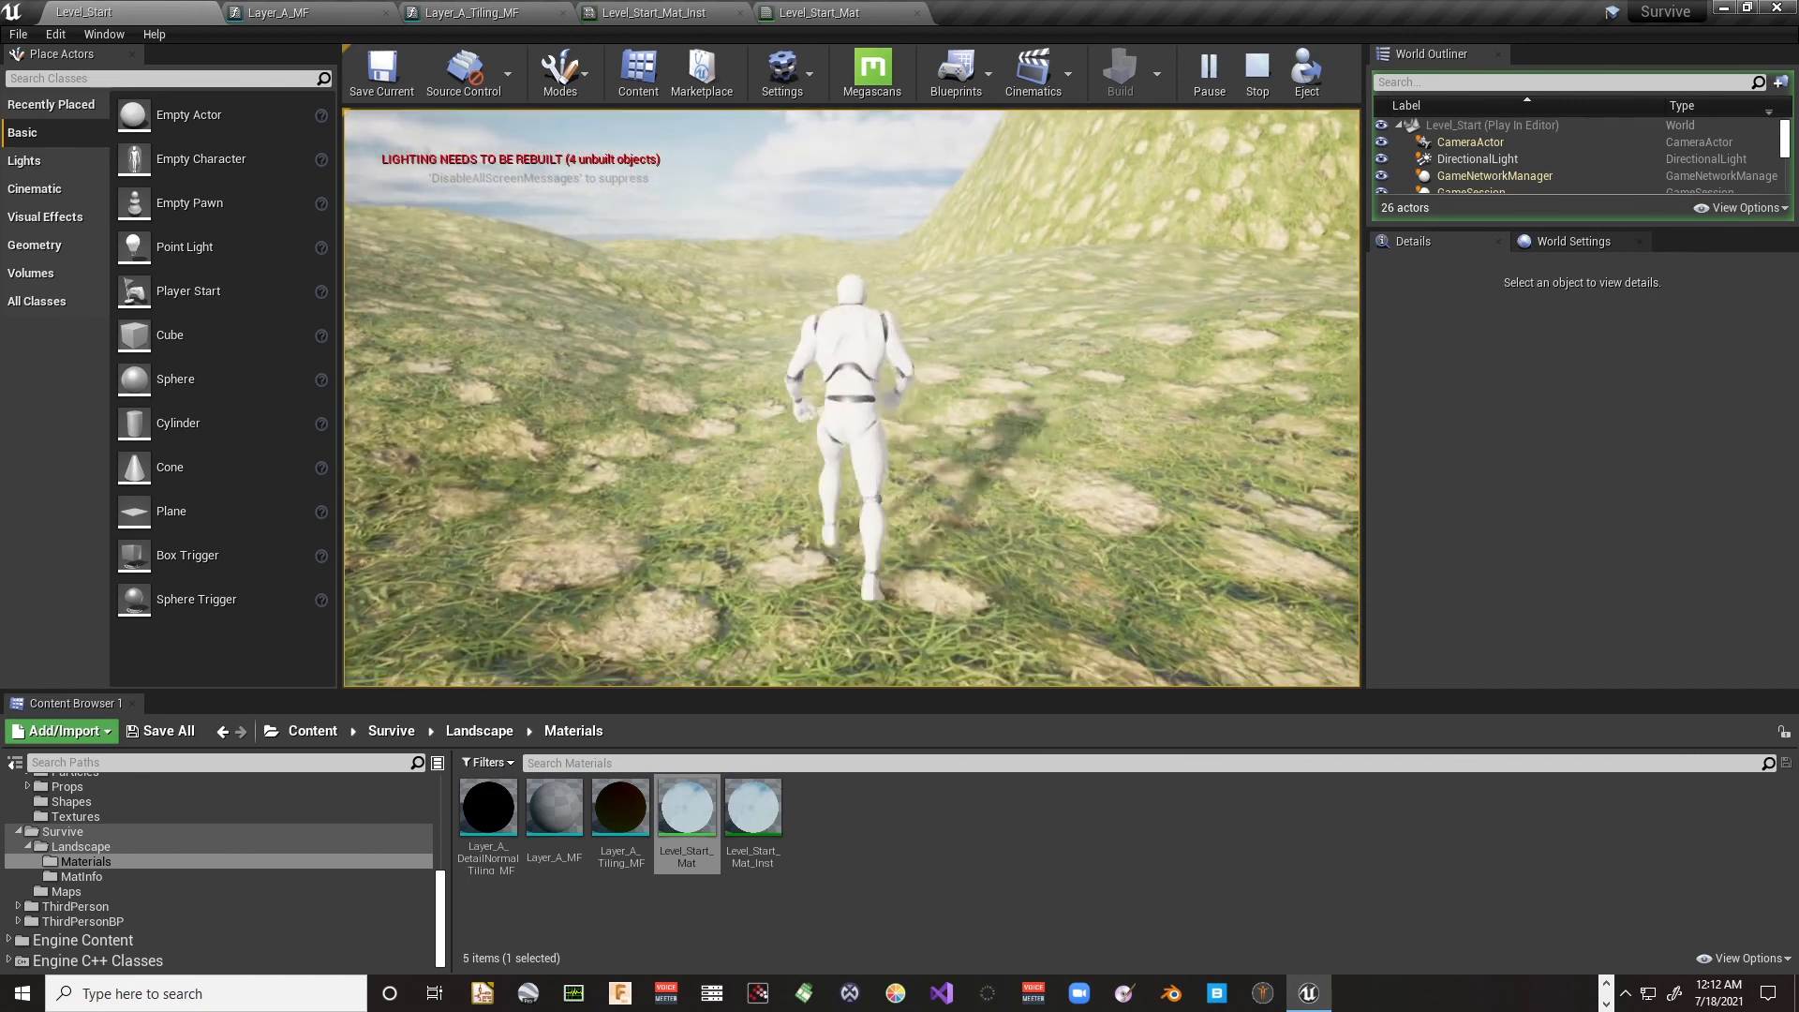
key(Escape)
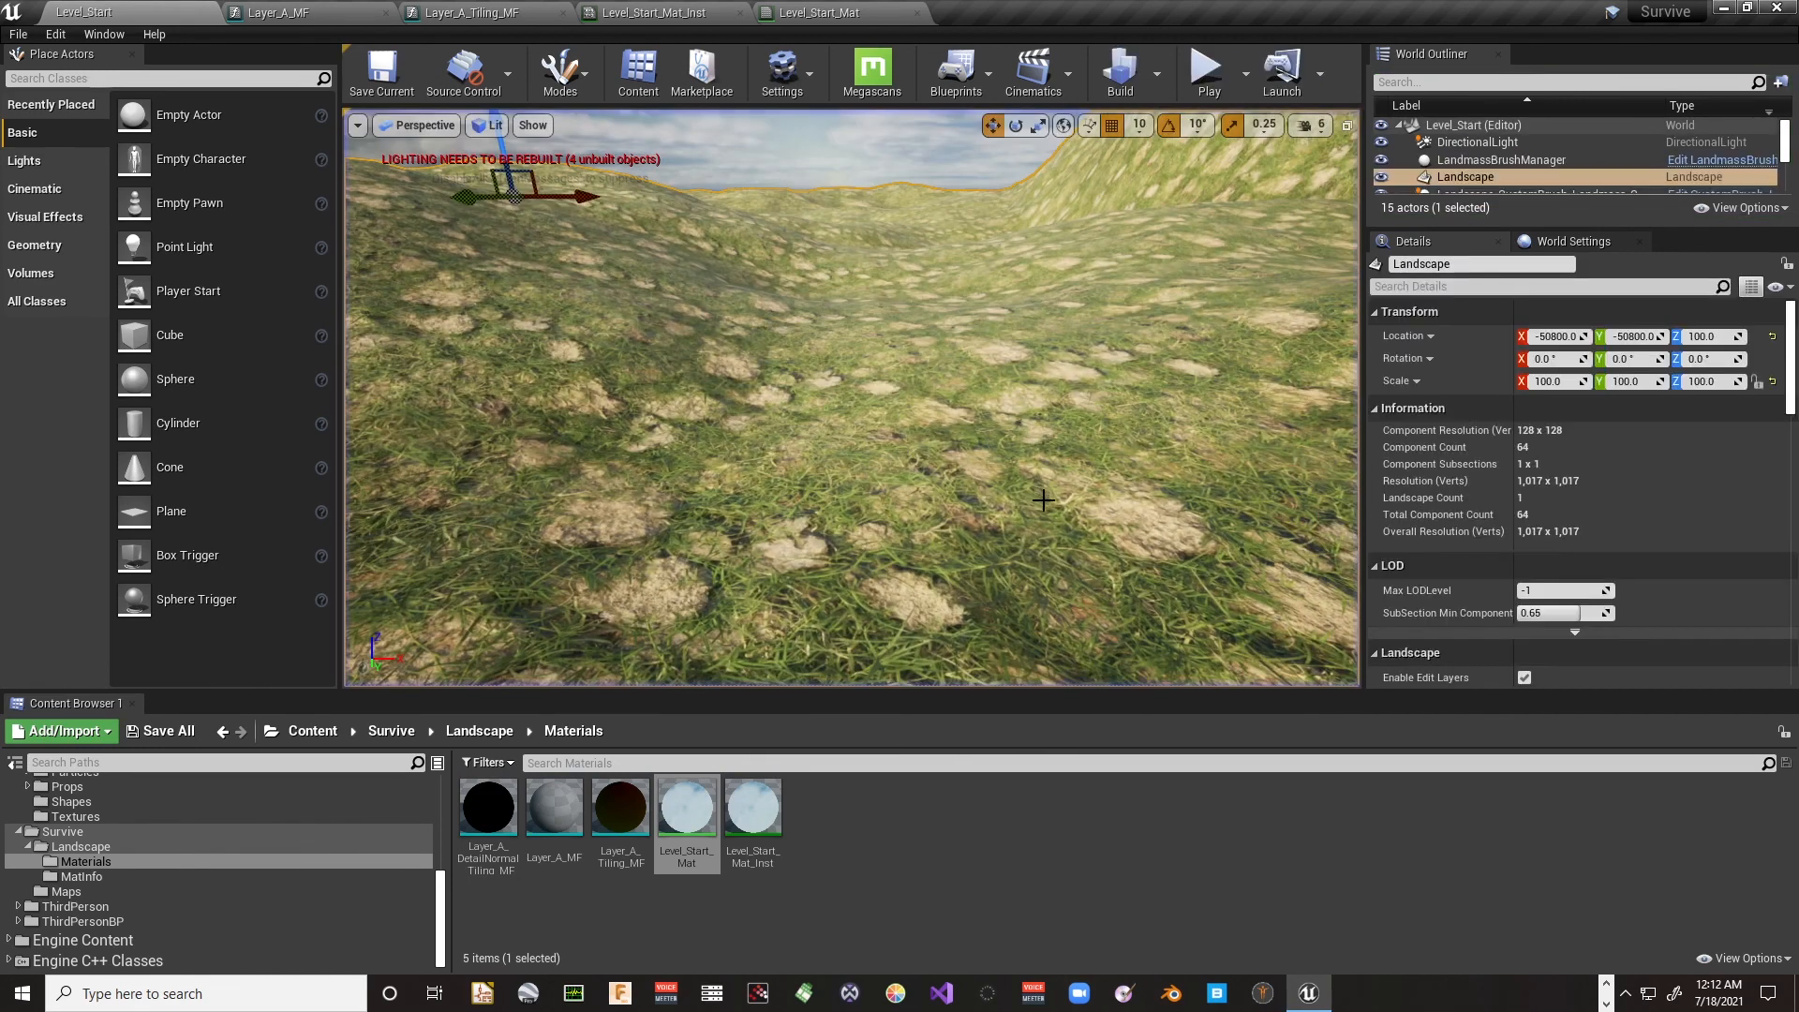